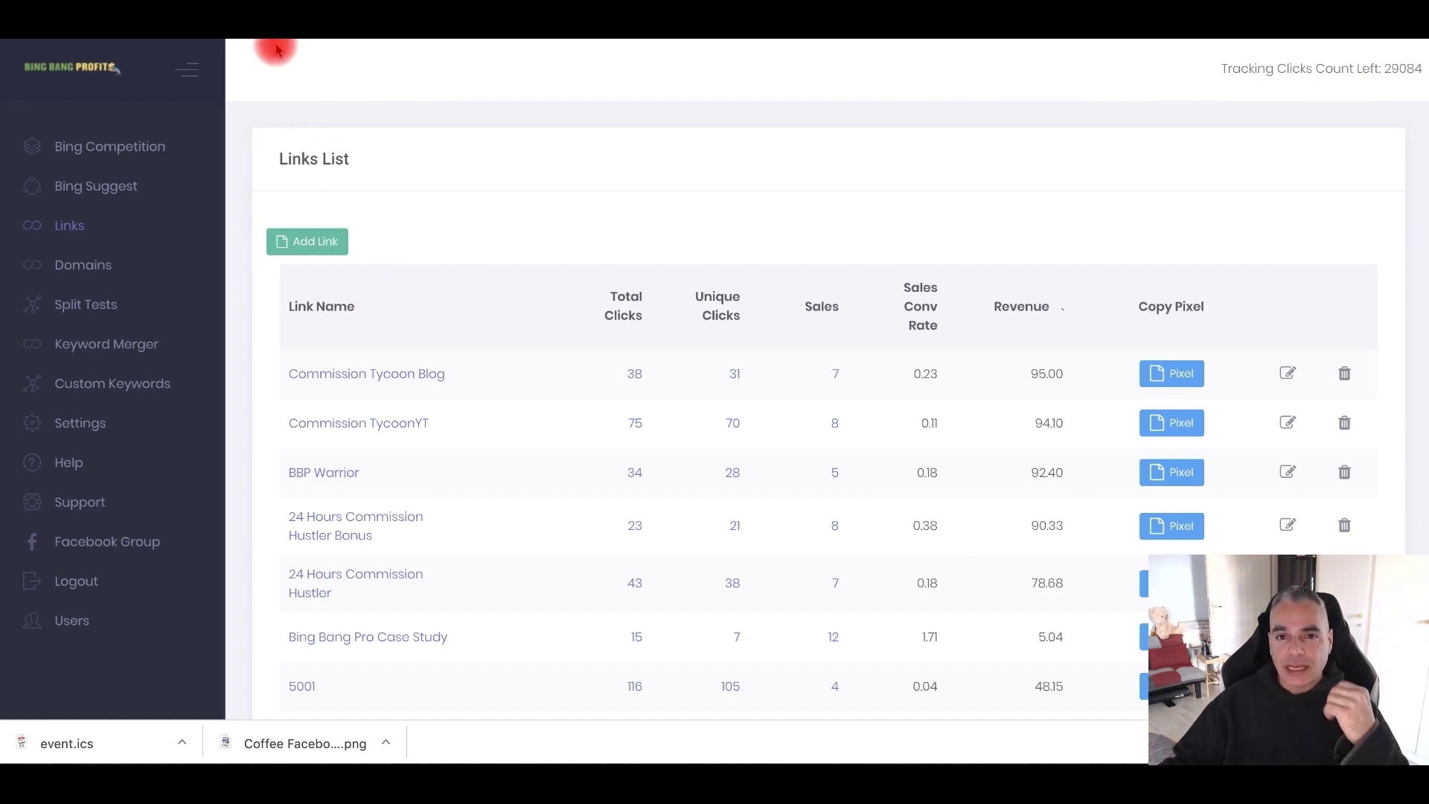
Step: Switch to ClickBank and open the Parenting & Families category of its marketplace
left_click(248, 32)
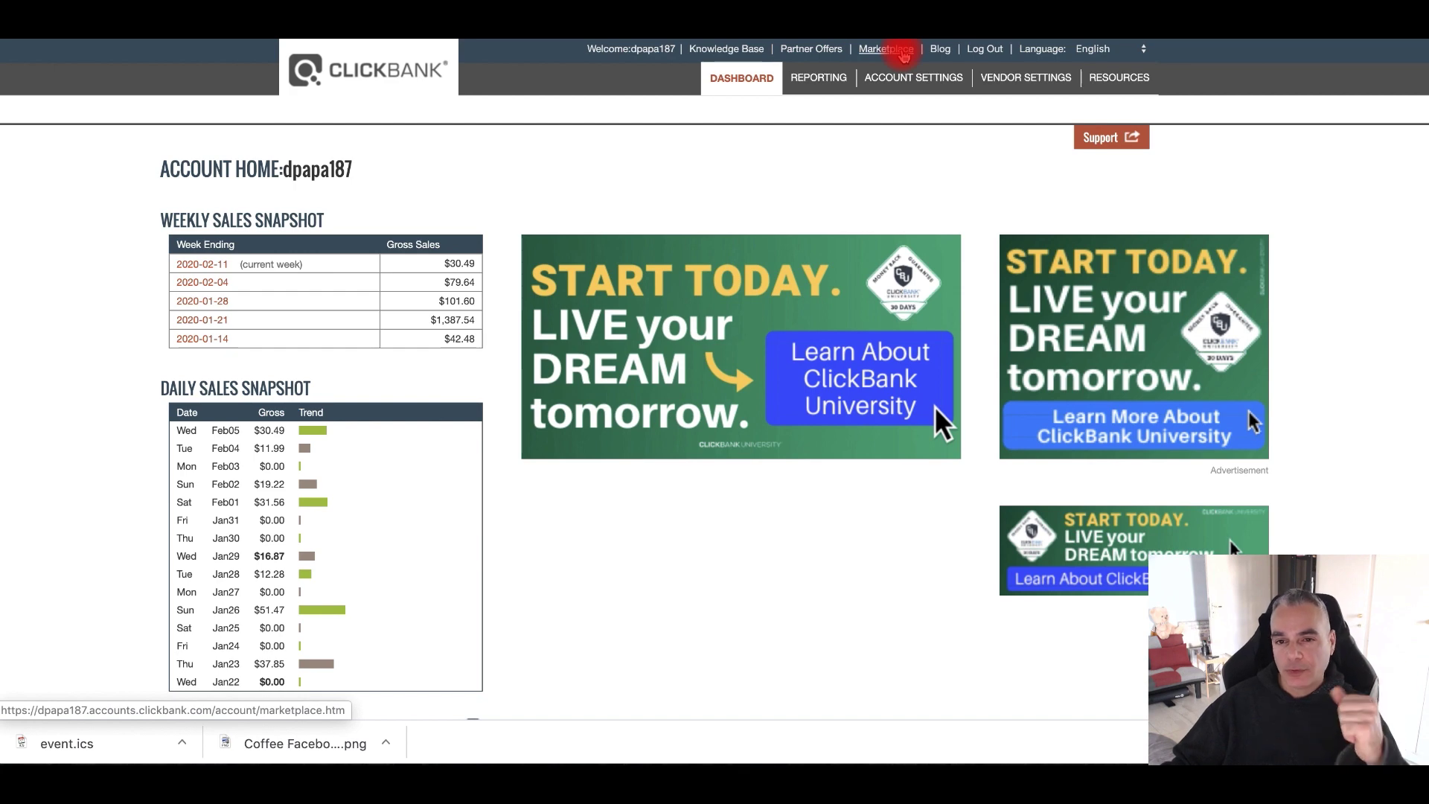
left_click(903, 56)
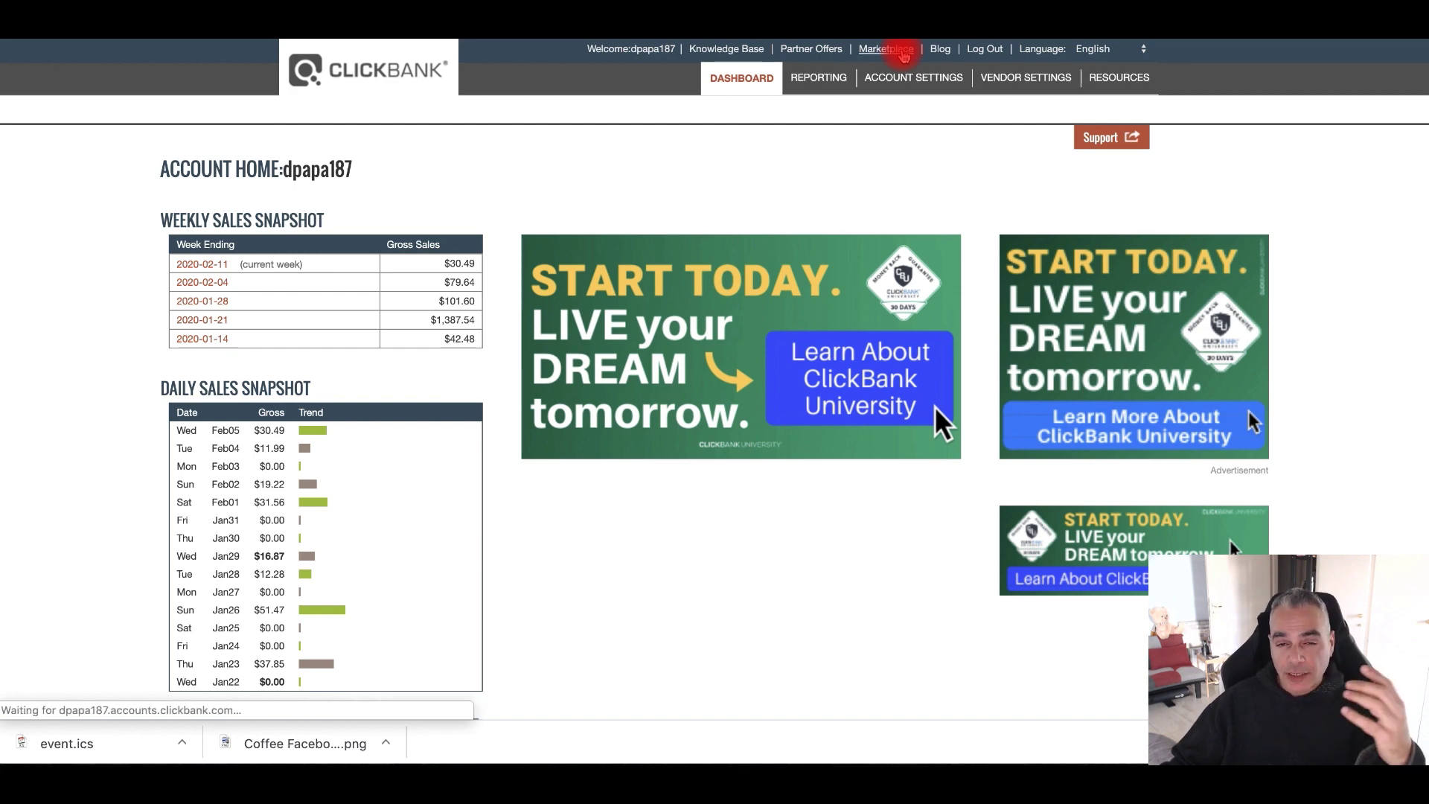
scroll(309, 363, "down", 3)
scroll(309, 362, "down", 2)
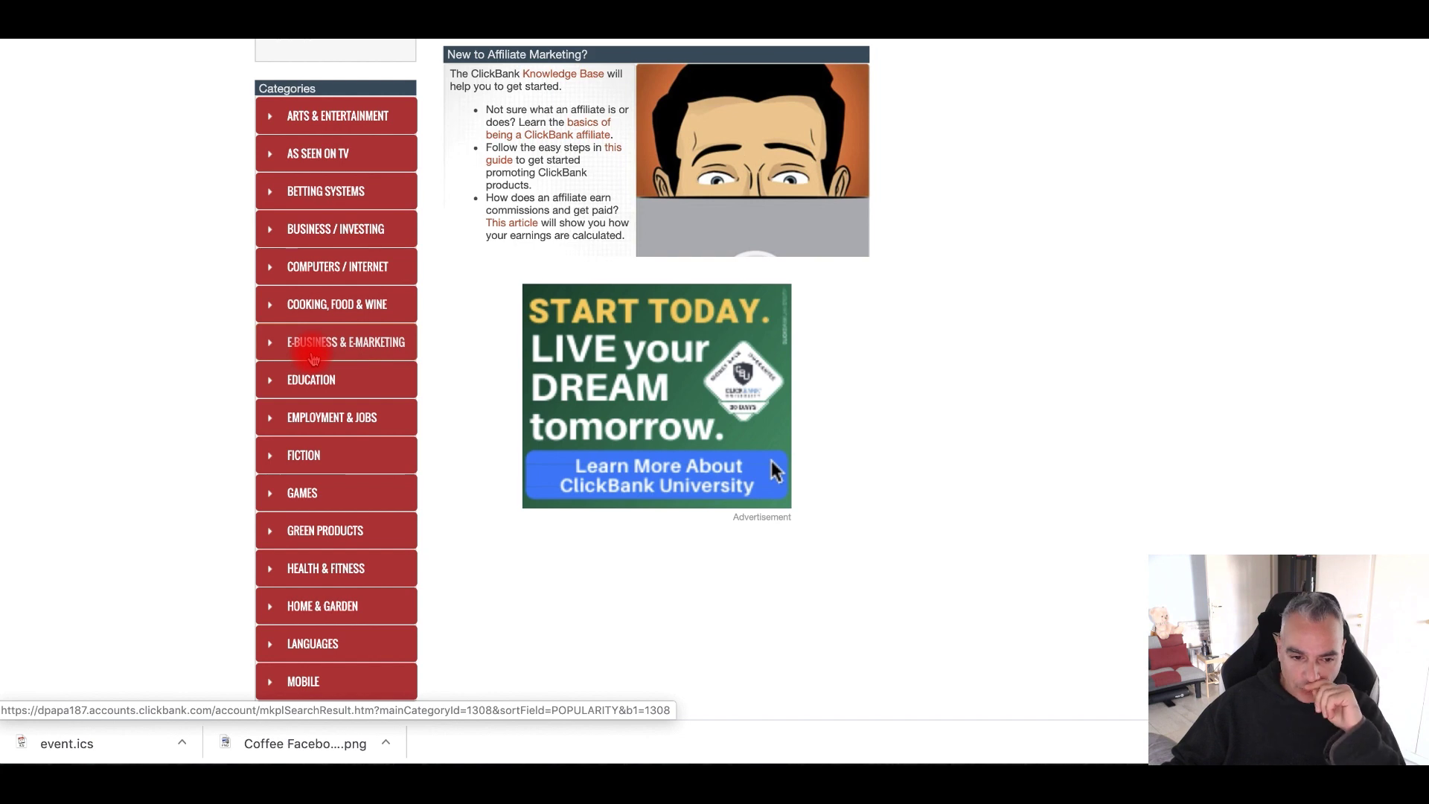
scroll(313, 359, "down", 2)
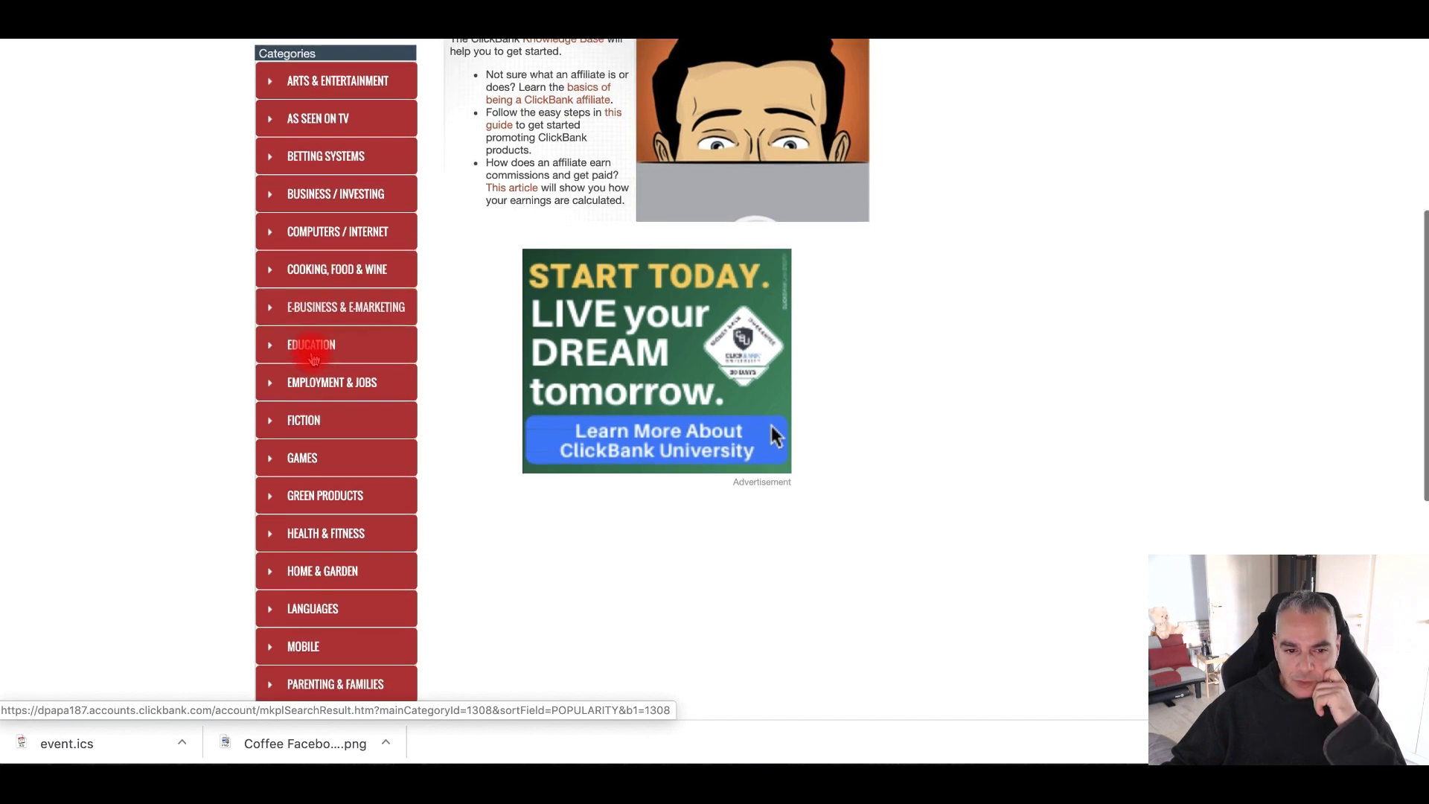
scroll(313, 358, "down", 3)
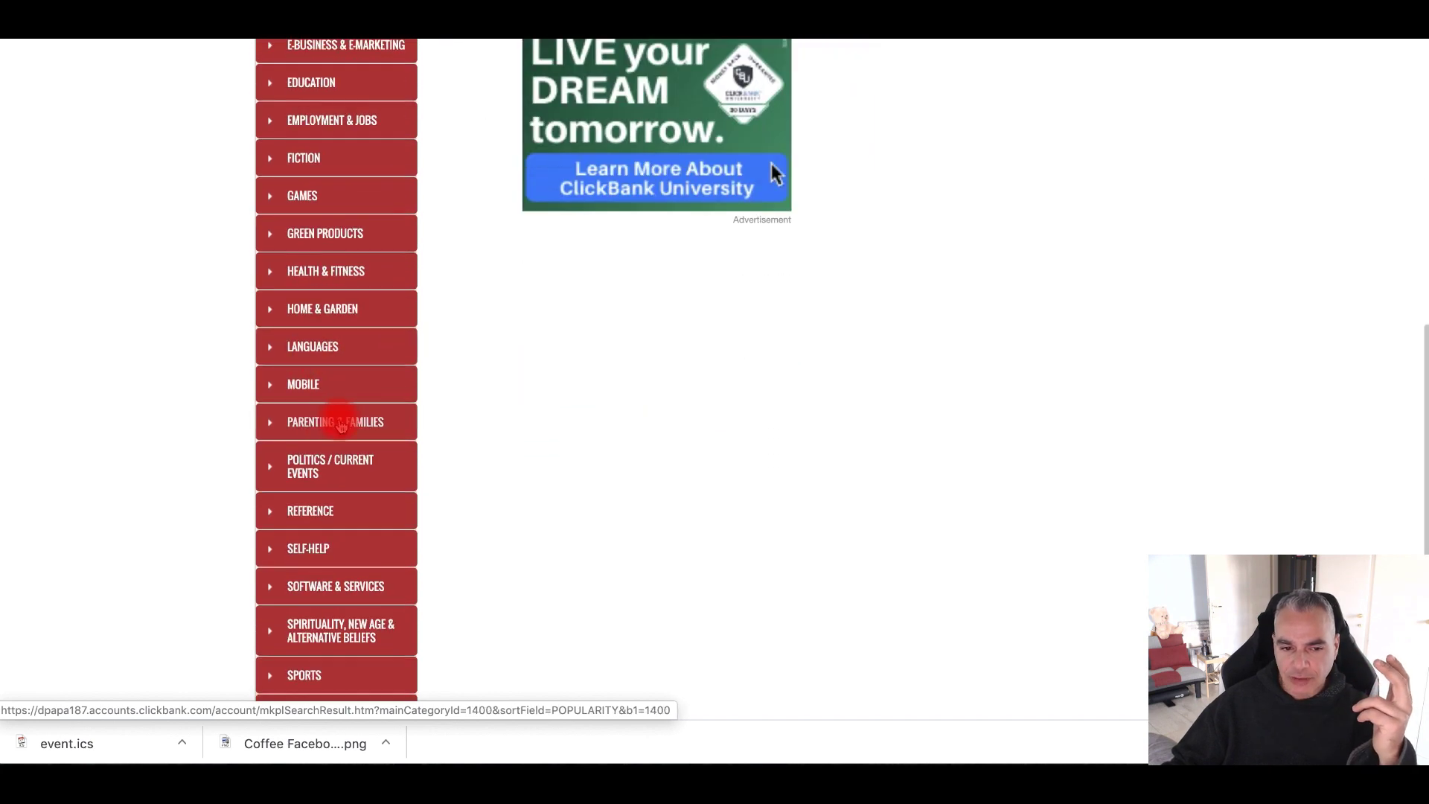
left_click(354, 424)
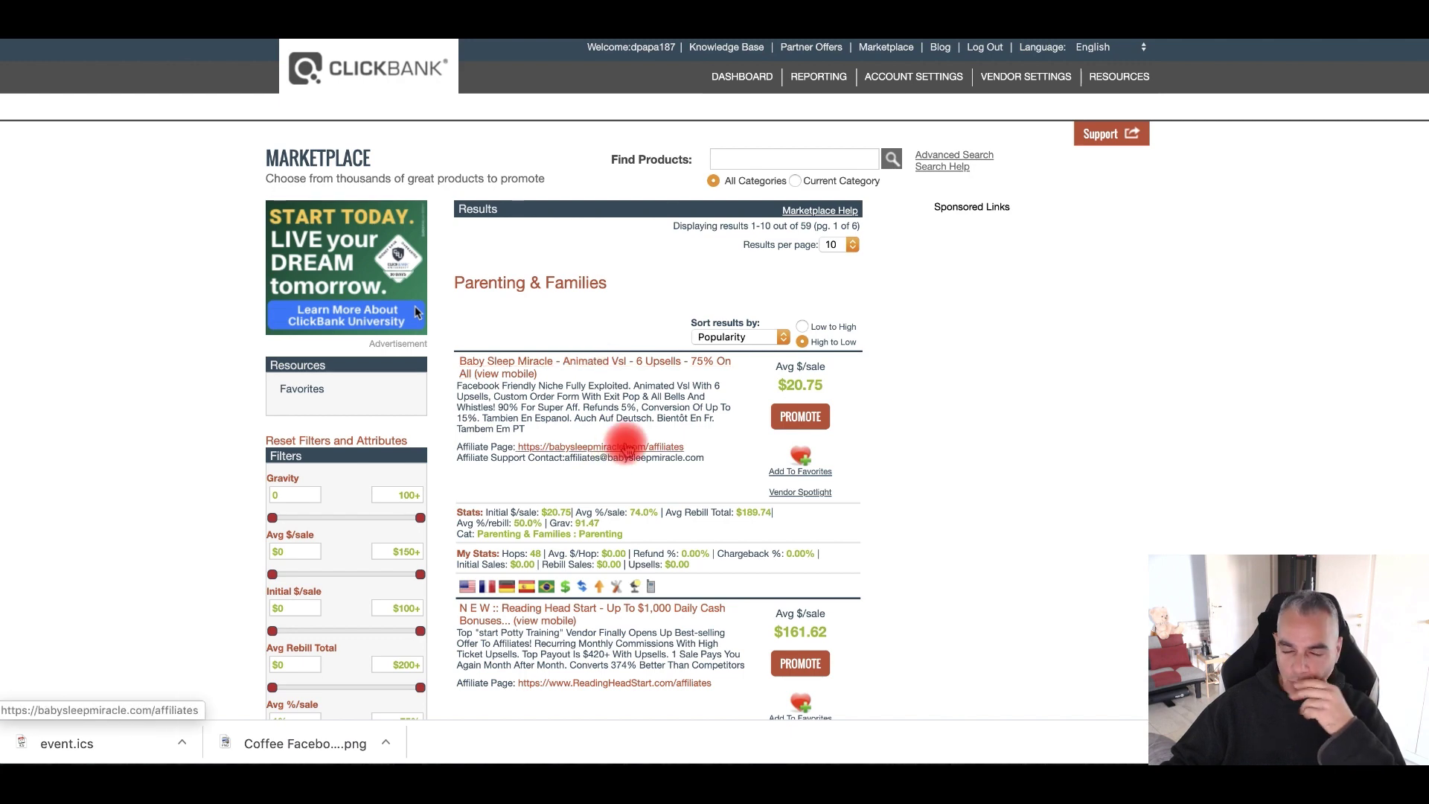
Step: Open the landing page templates in the Baby Sleep Miracle affiliate resources and review the first news-style design
left_click(618, 450)
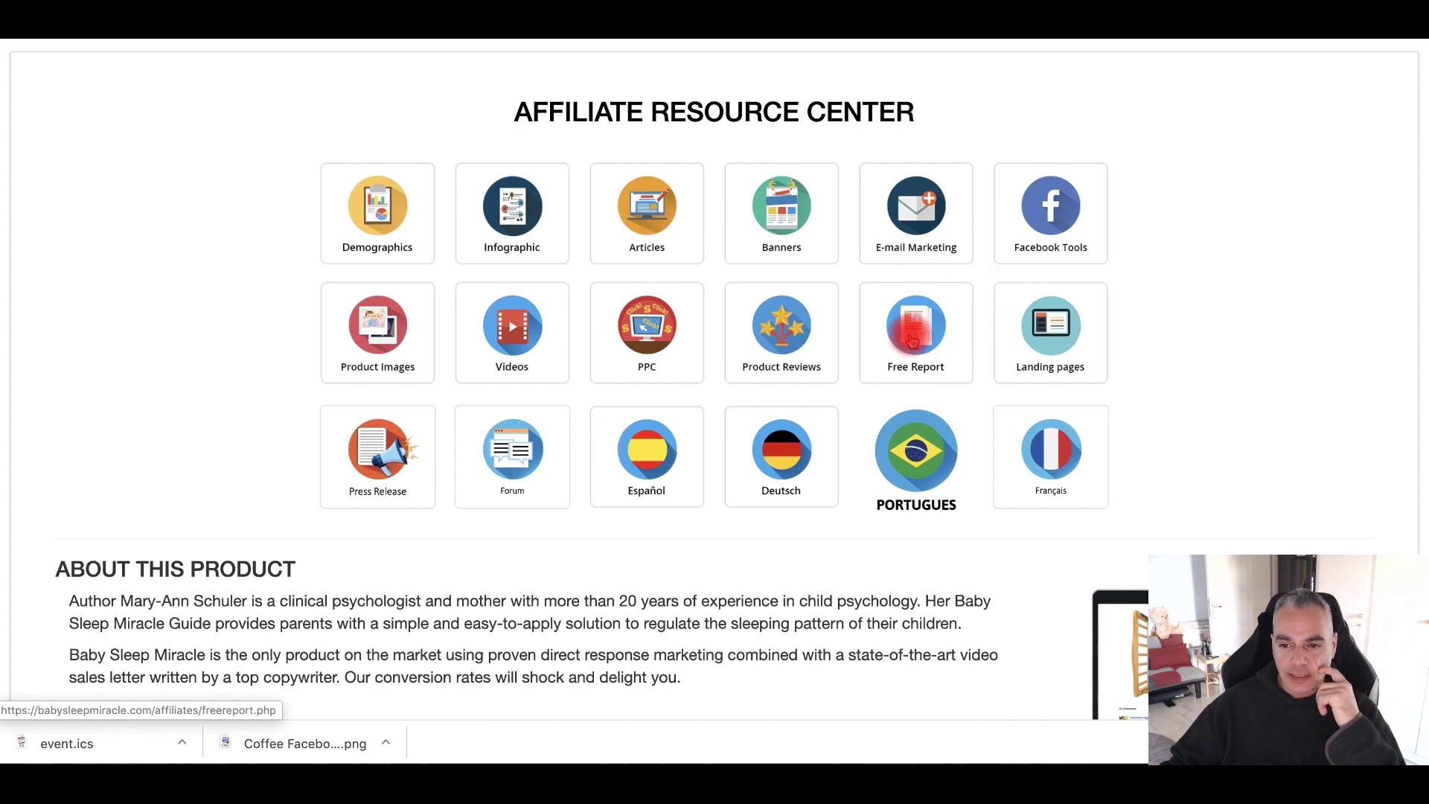
left_click(1050, 322)
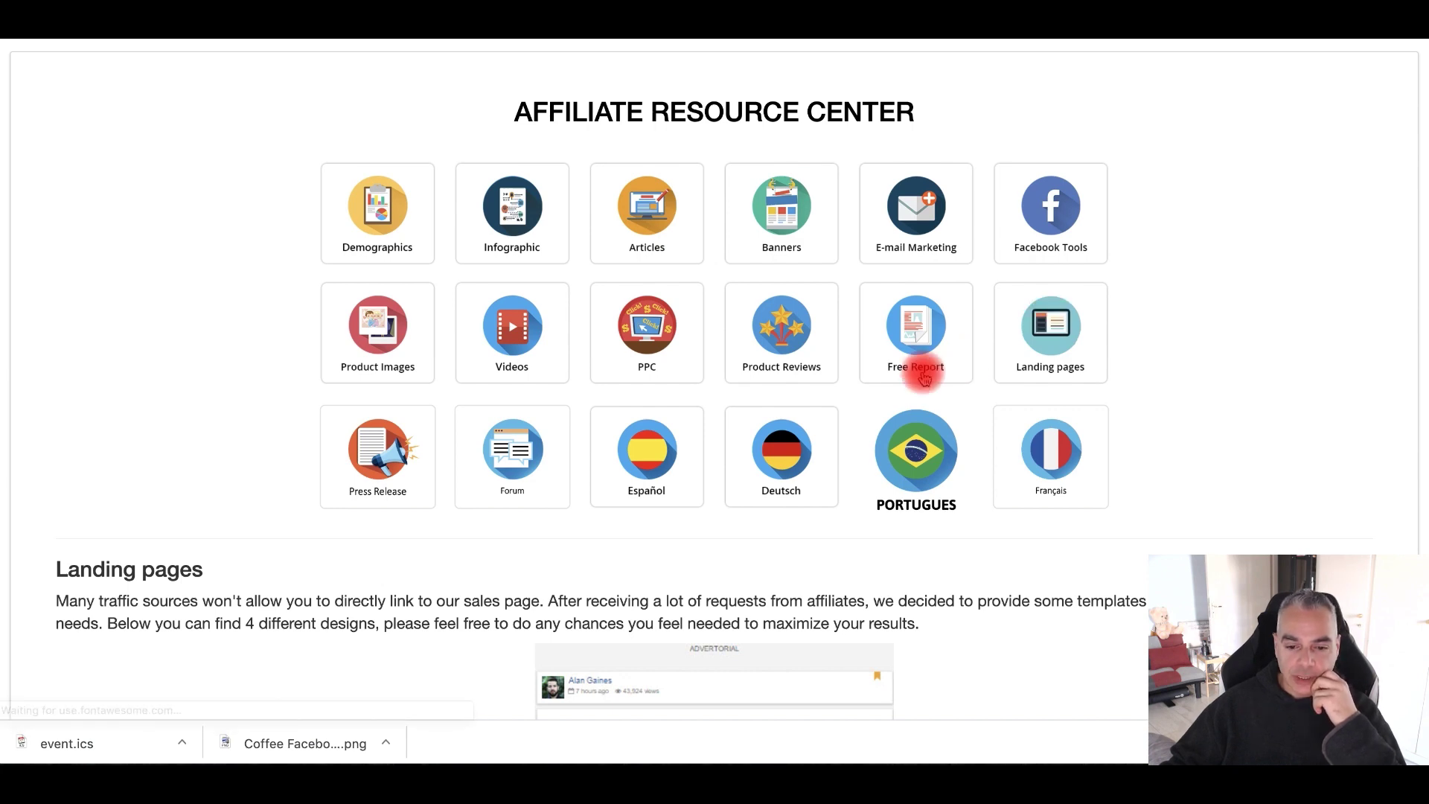
scroll(916, 367, "down", 8)
scroll(772, 350, "up", 2)
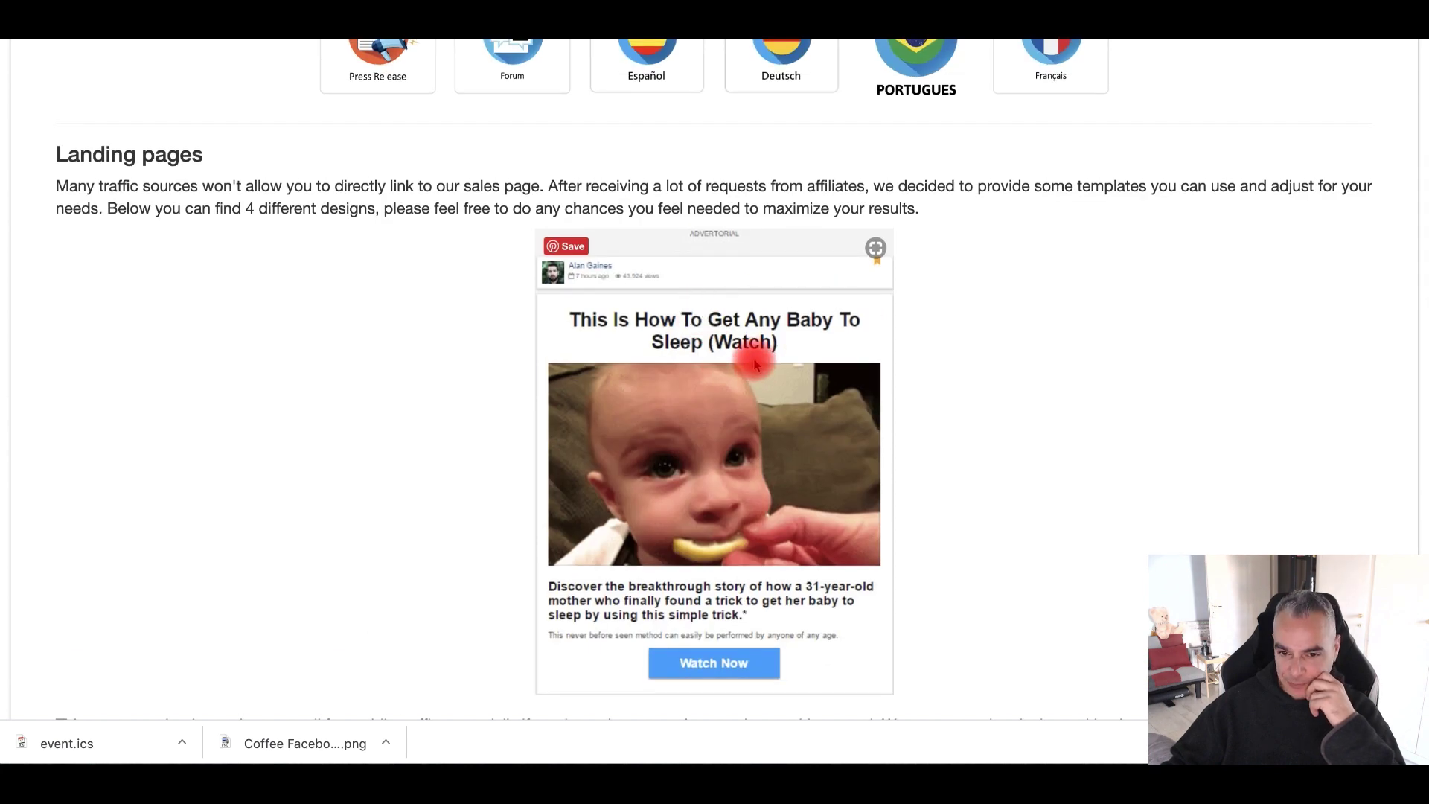
scroll(758, 362, "up", 1)
scroll(744, 362, "down", 1)
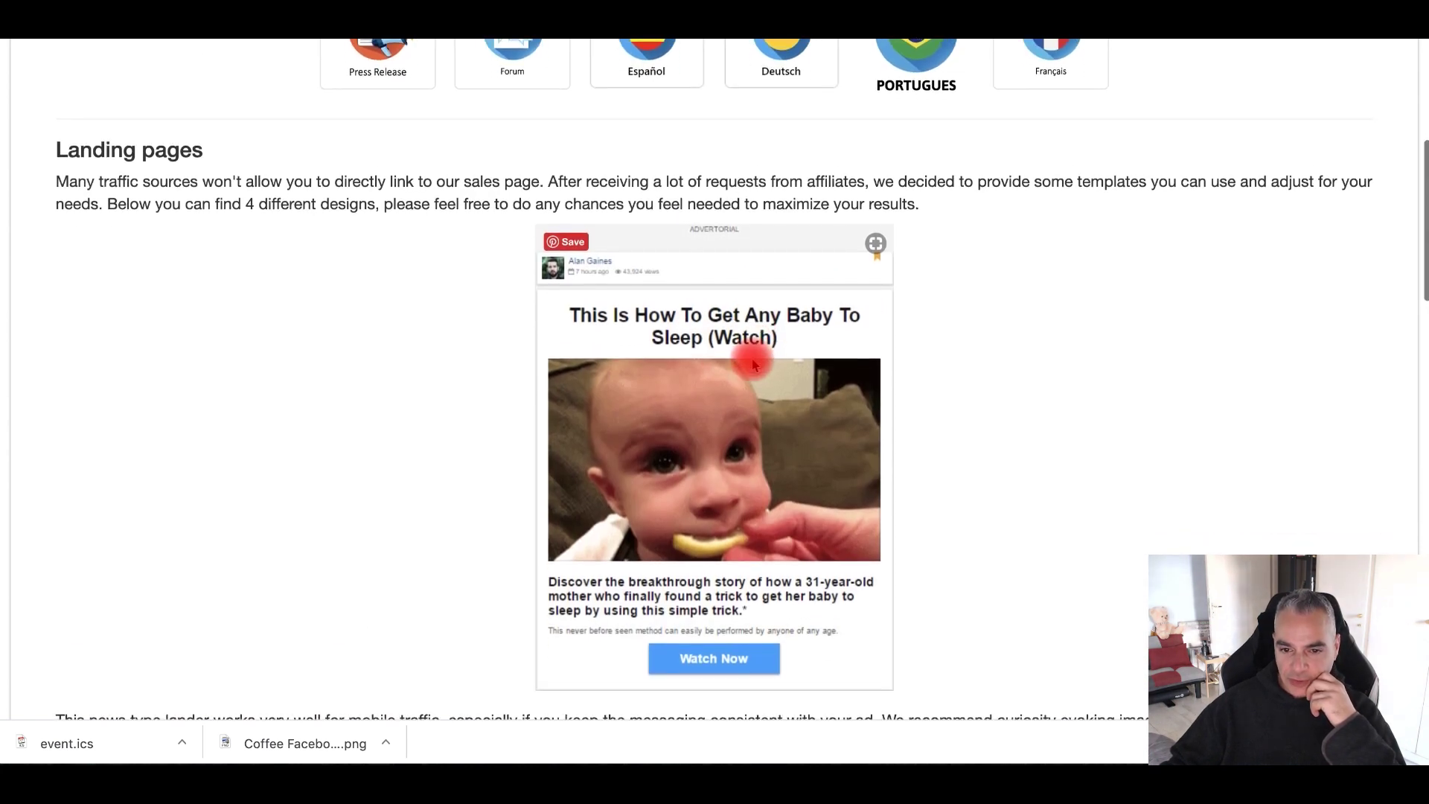
scroll(812, 408, "down", 1)
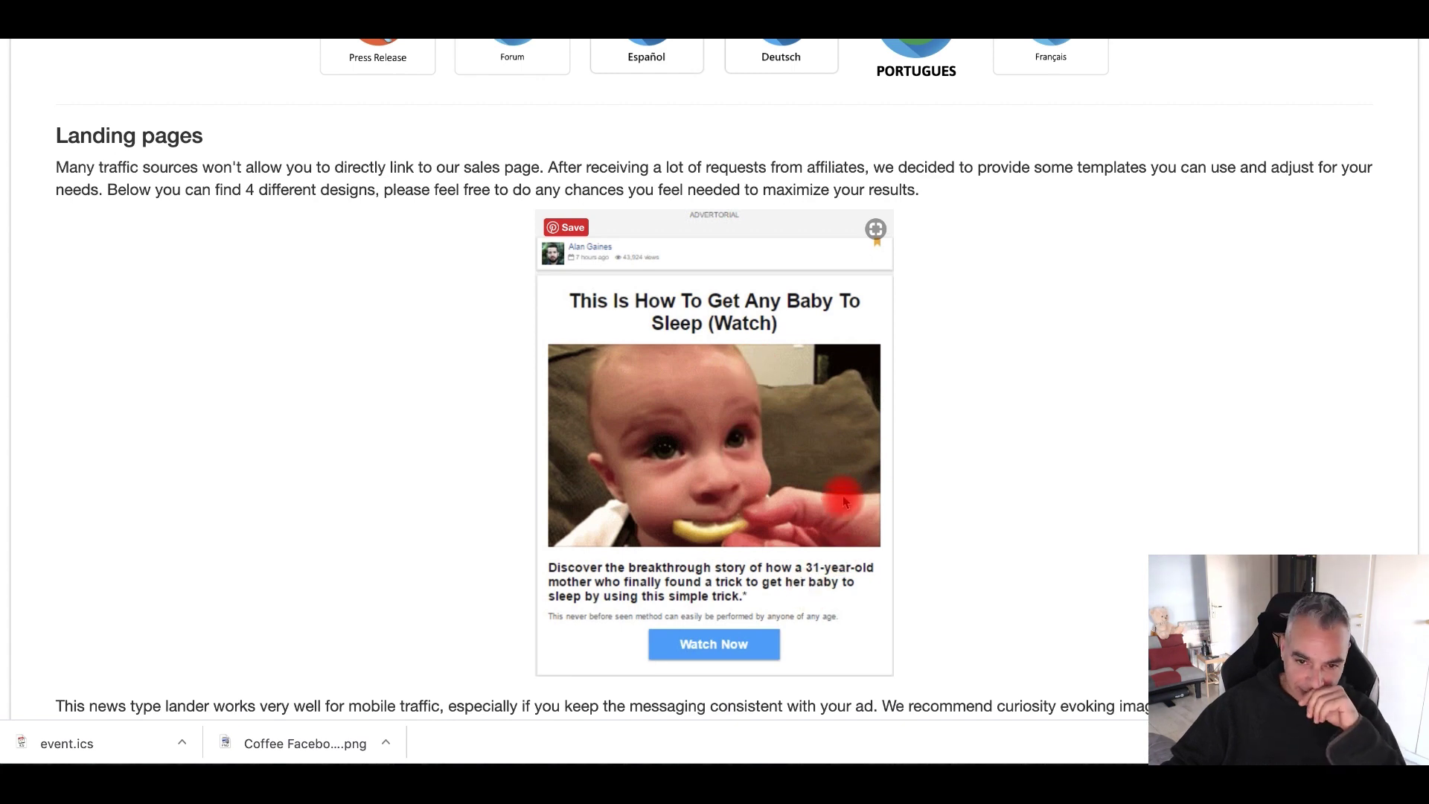
Step: Examine the remaining landing page templates down to the hybrid-style one, and return to the affiliate resource center's main page
scroll(843, 499, "down", 4)
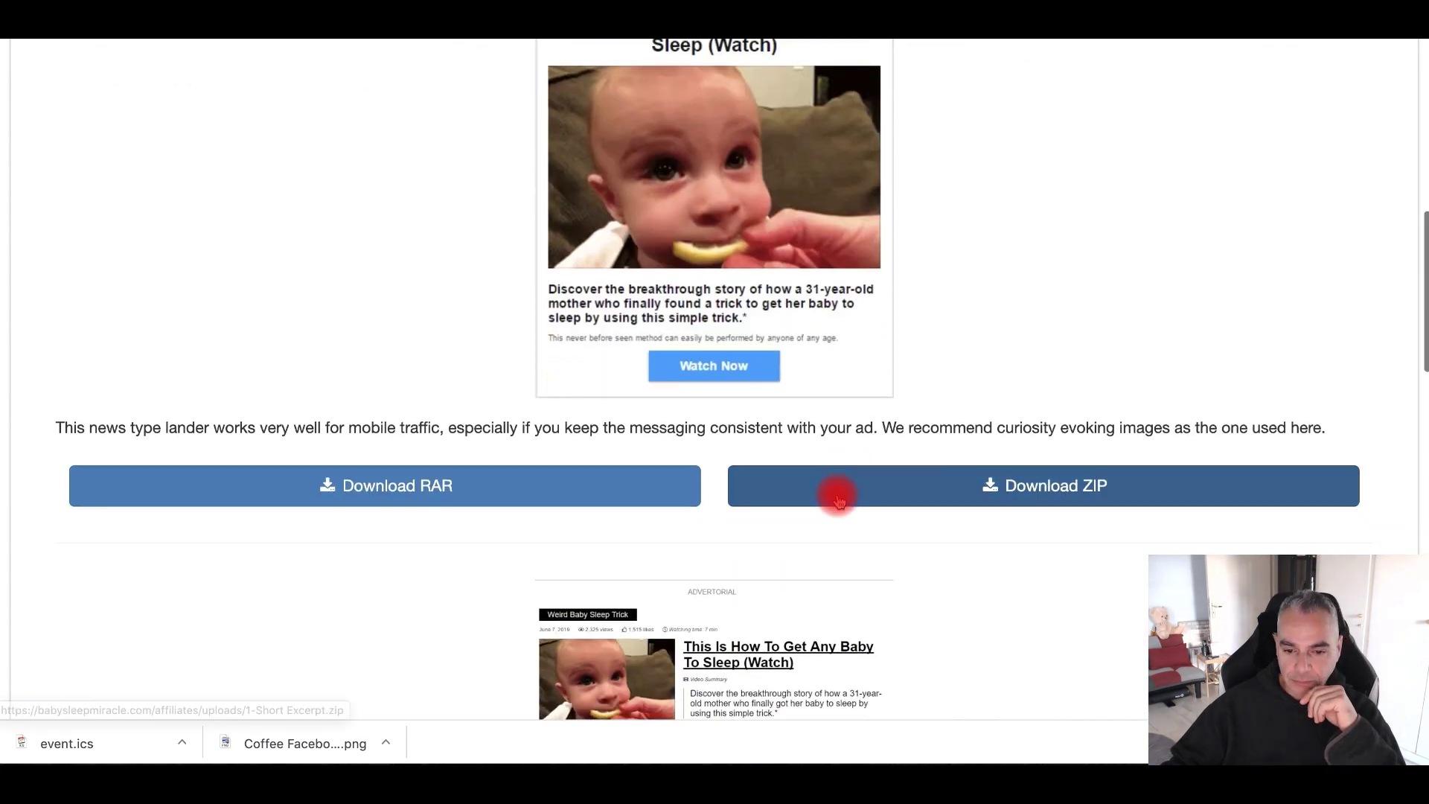
scroll(839, 501, "down", 4)
scroll(860, 358, "down", 3)
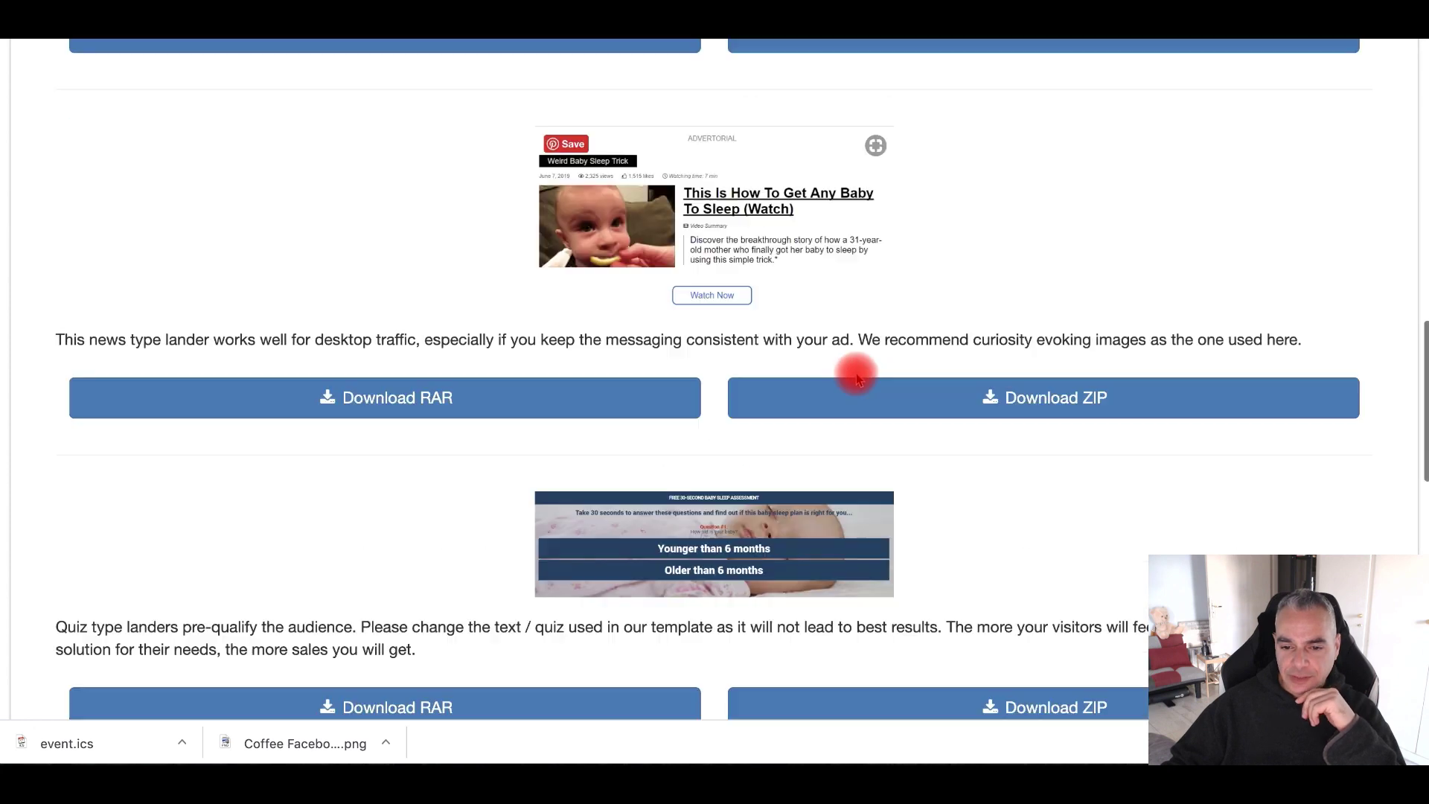
scroll(856, 373, "down", 2)
scroll(744, 431, "down", 2)
scroll(819, 402, "up", 3)
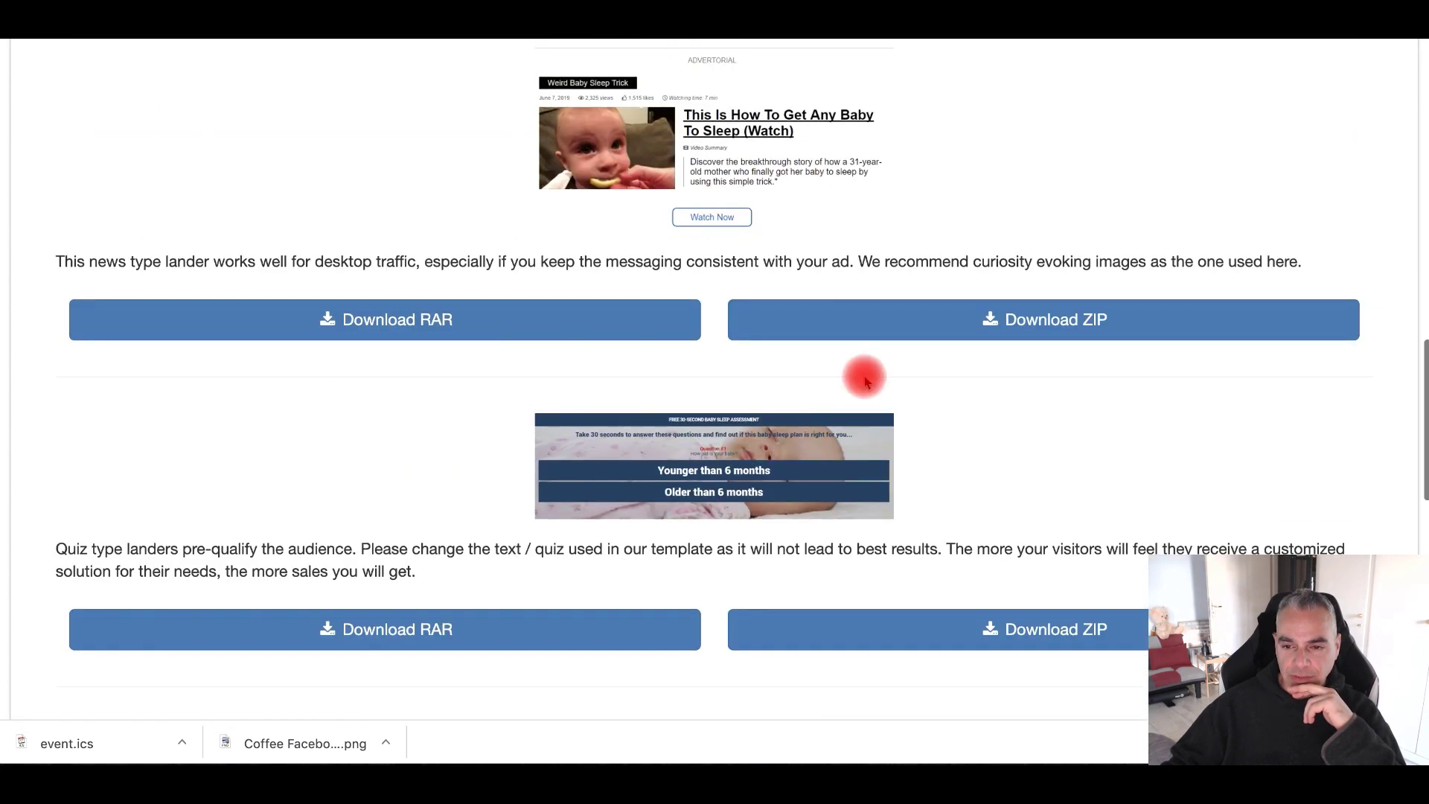
scroll(940, 398, "up", 2)
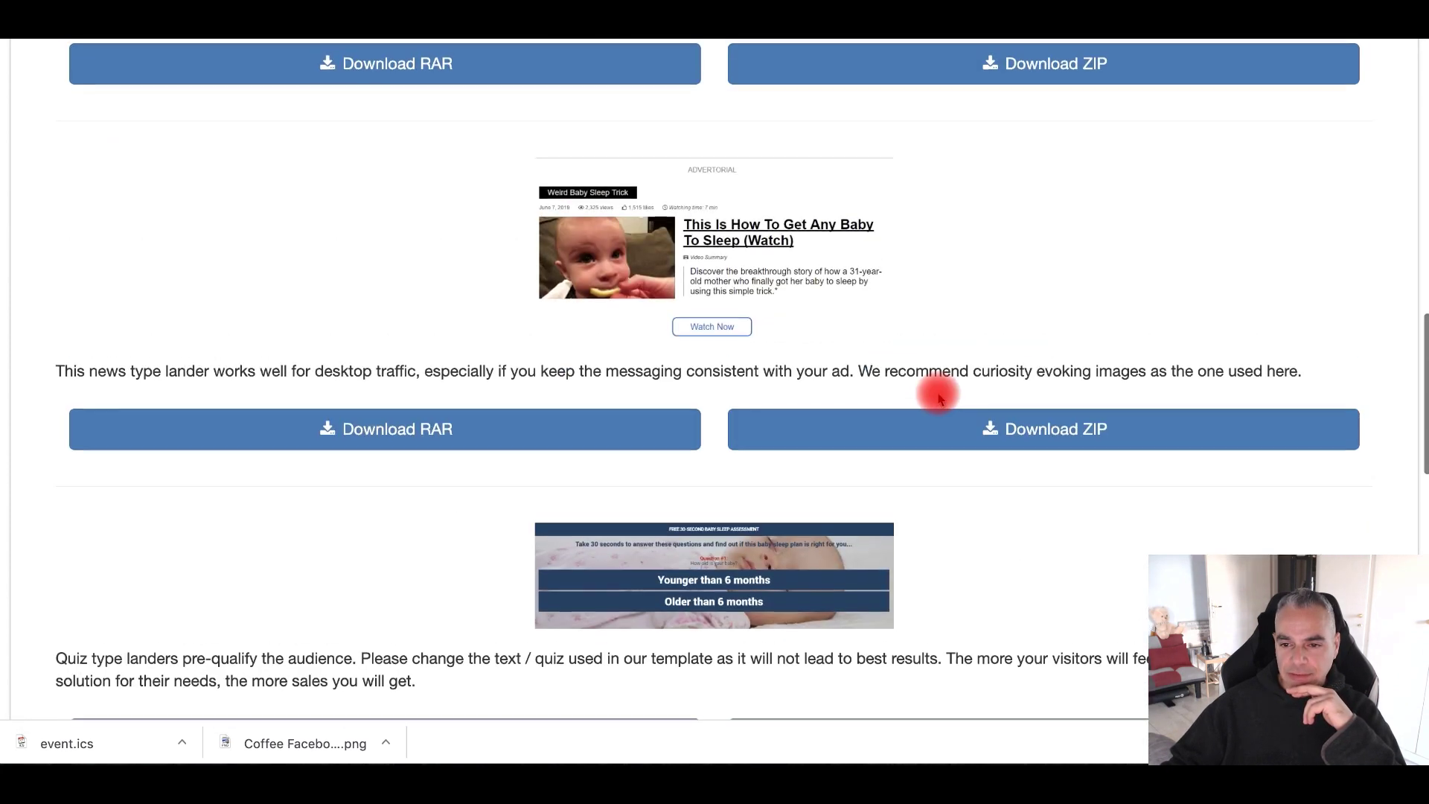
scroll(893, 415, "down", 9)
scroll(796, 387, "down", 2)
scroll(743, 343, "up", 1)
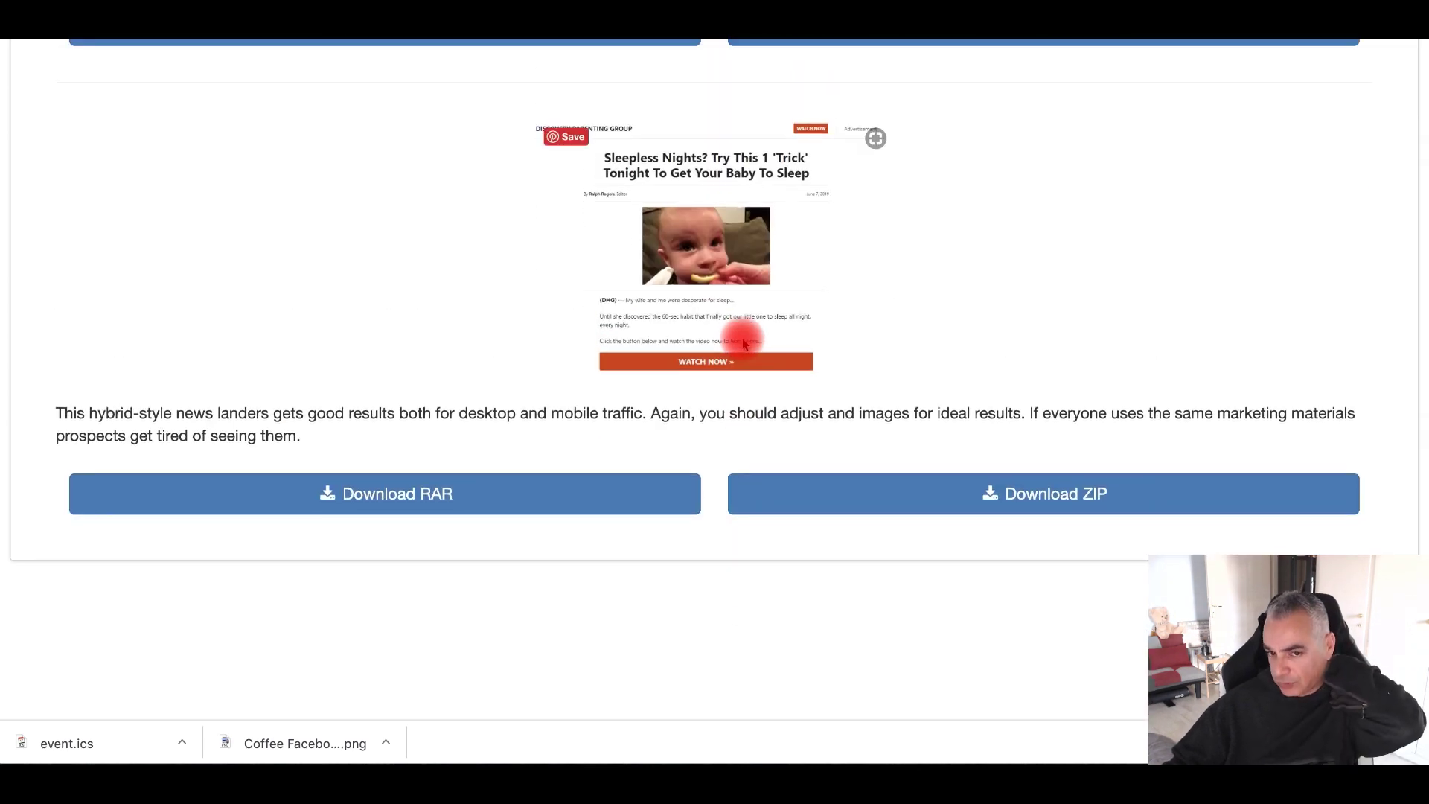
scroll(745, 343, "left", 5)
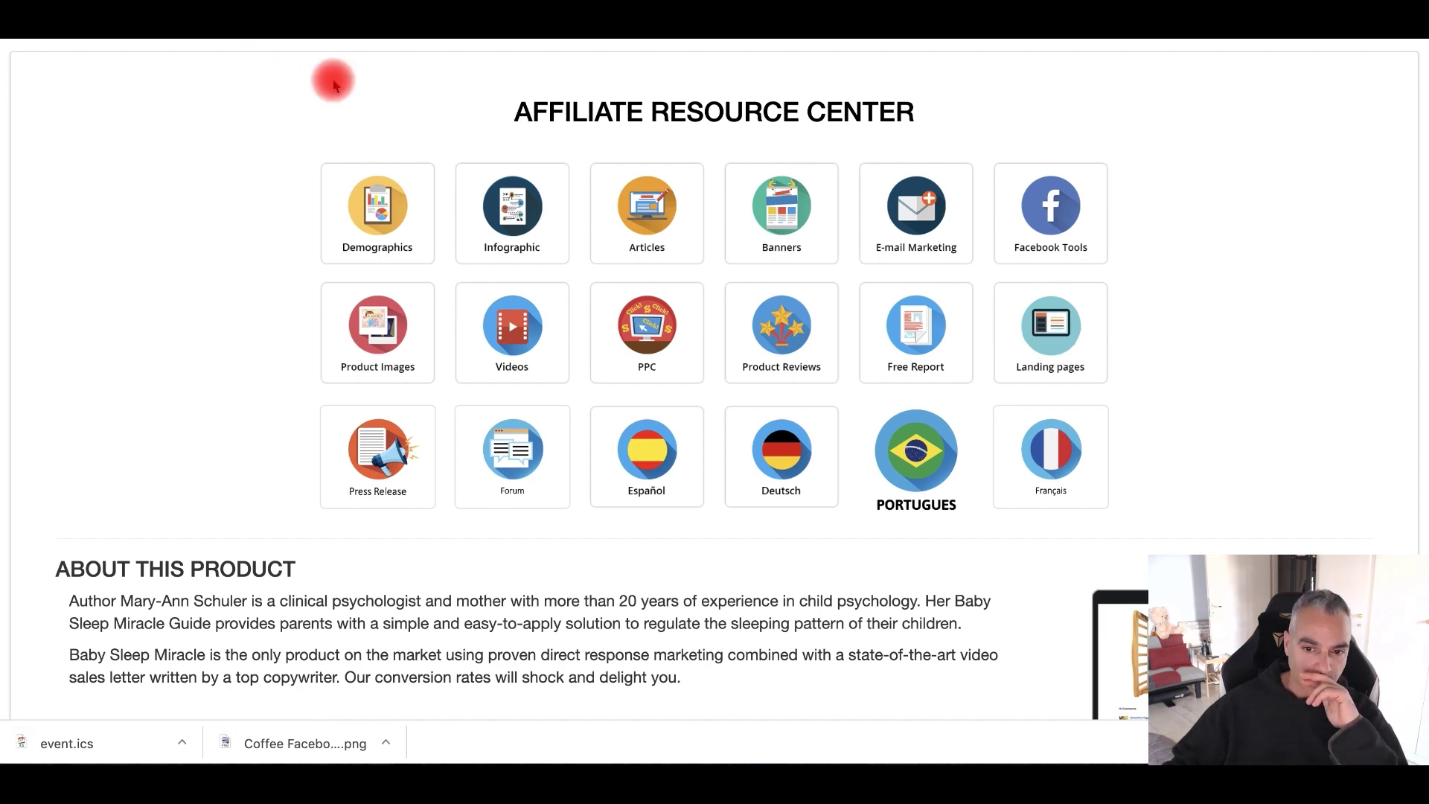
Step: Create the custom Baby Sleep Miracle free report with the ClickBank affiliate ID and save the PDF to the Desktop
left_click(931, 349)
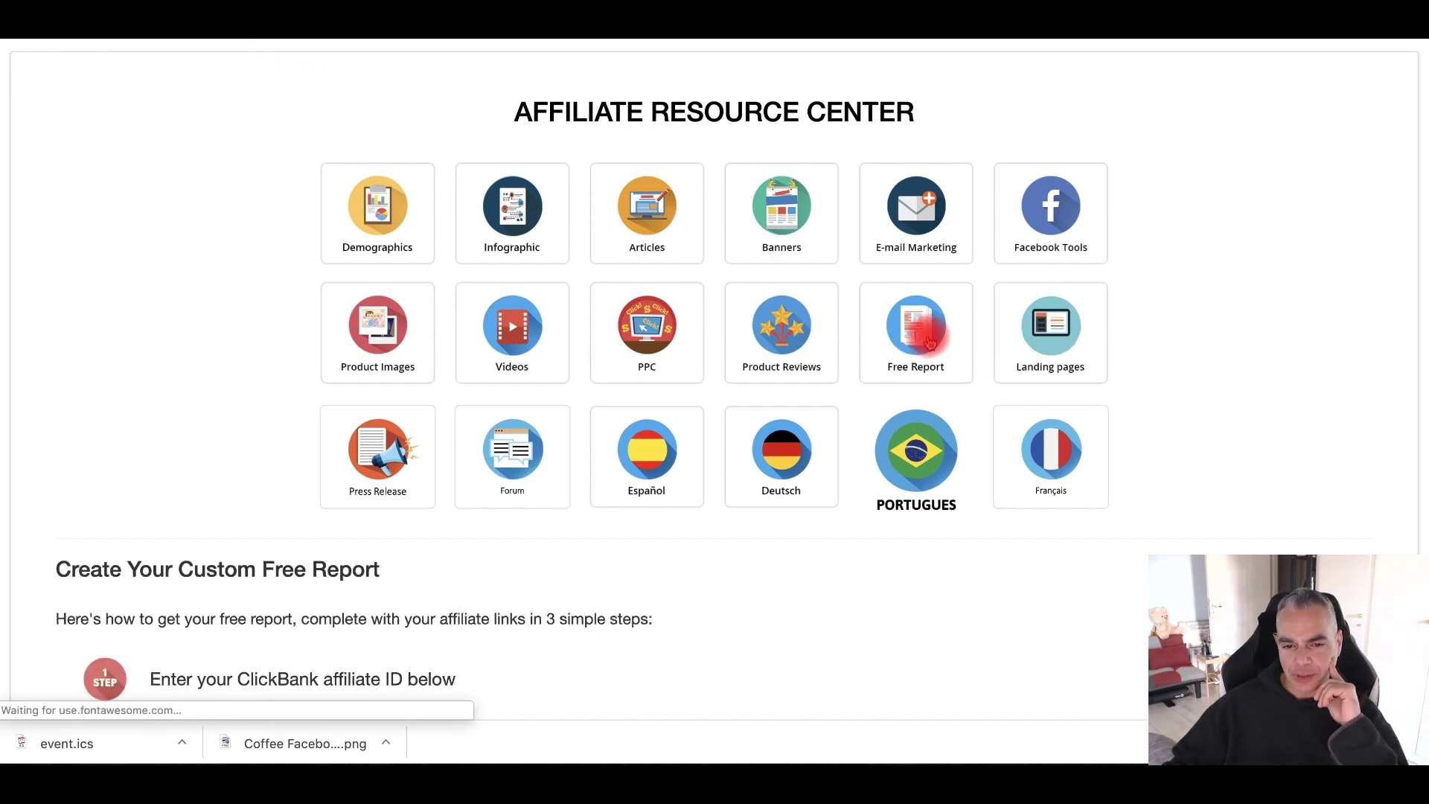
scroll(819, 402, "down", 3)
scroll(780, 424, "down", 2)
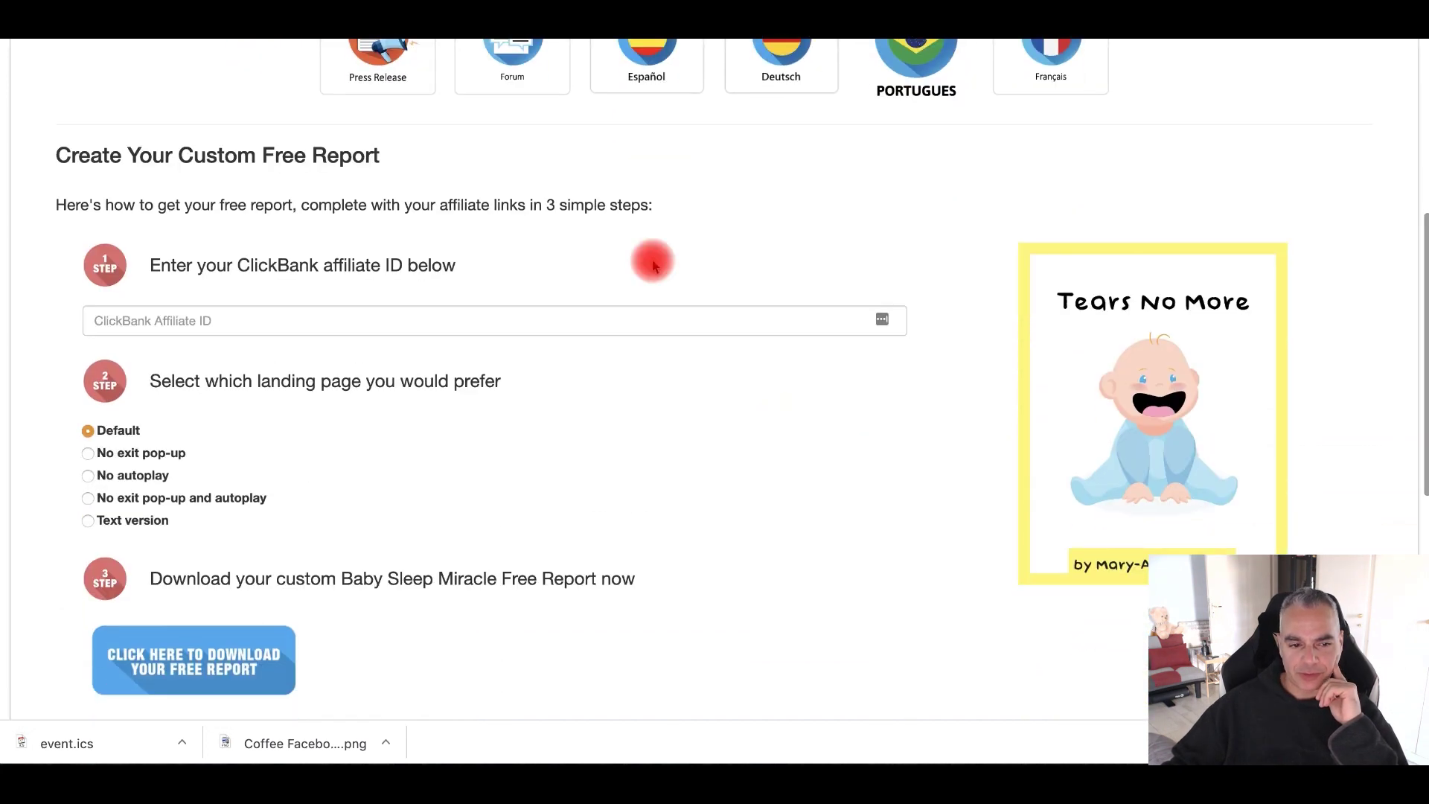
left_click(223, 660)
left_click(266, 221)
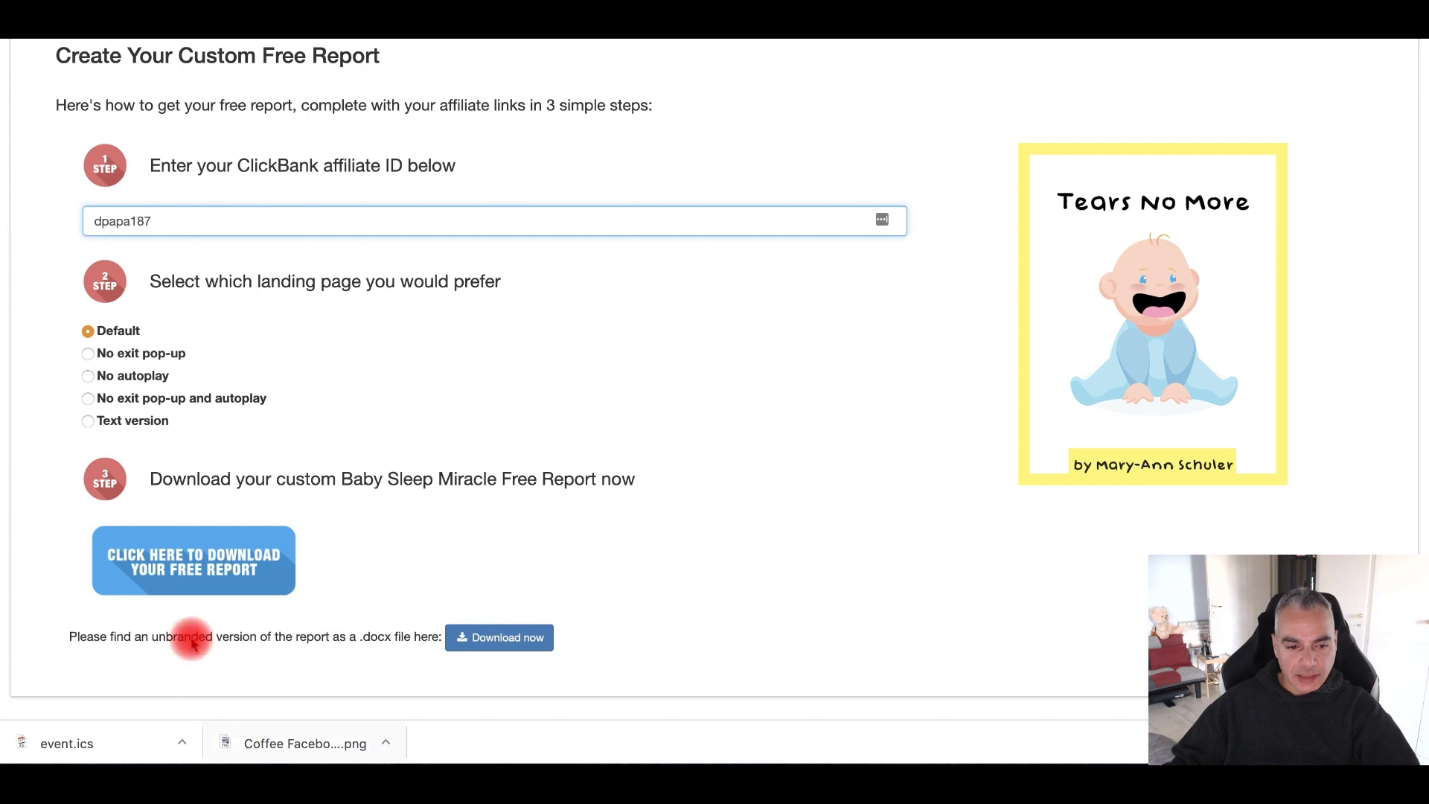
left_click(214, 569)
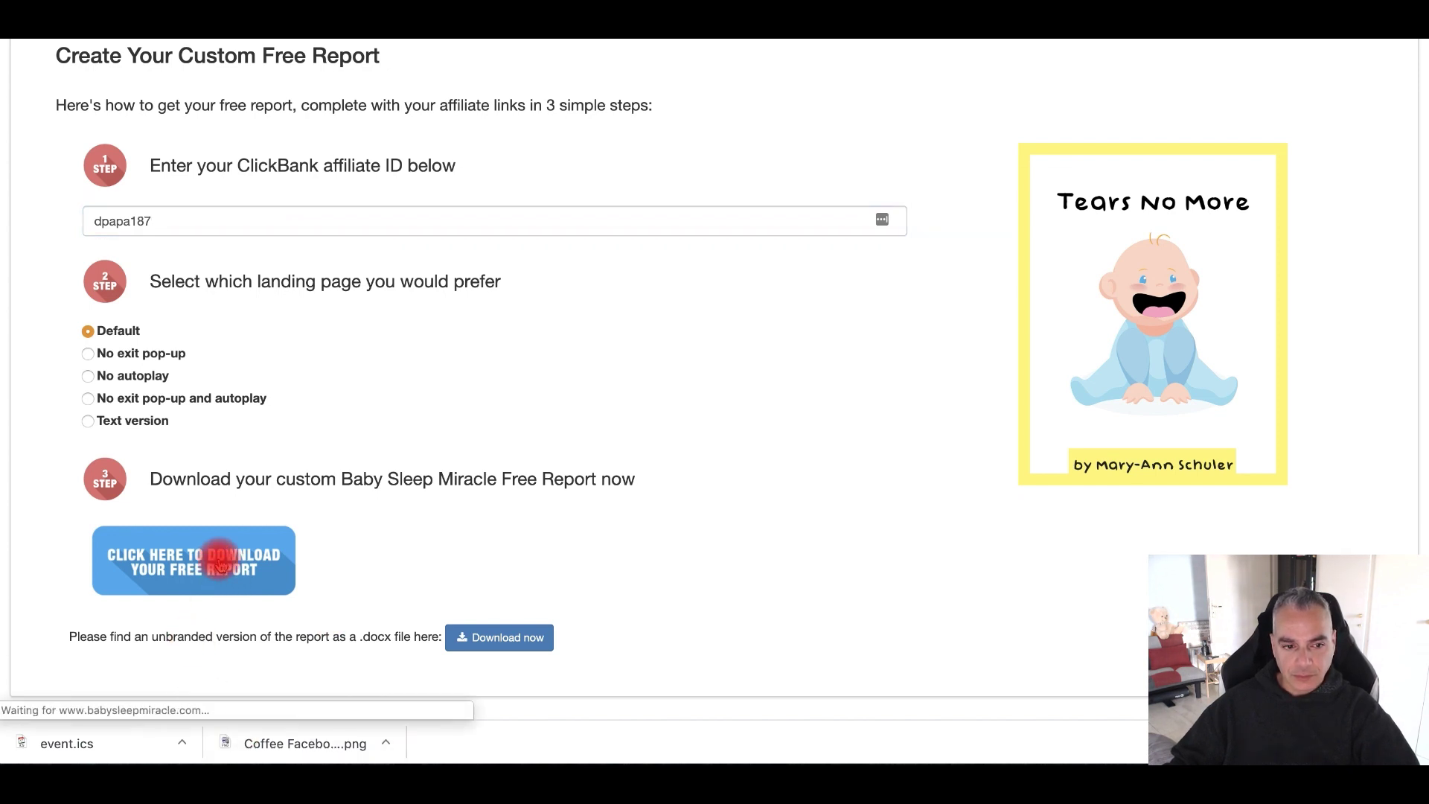
left_click(1037, 416)
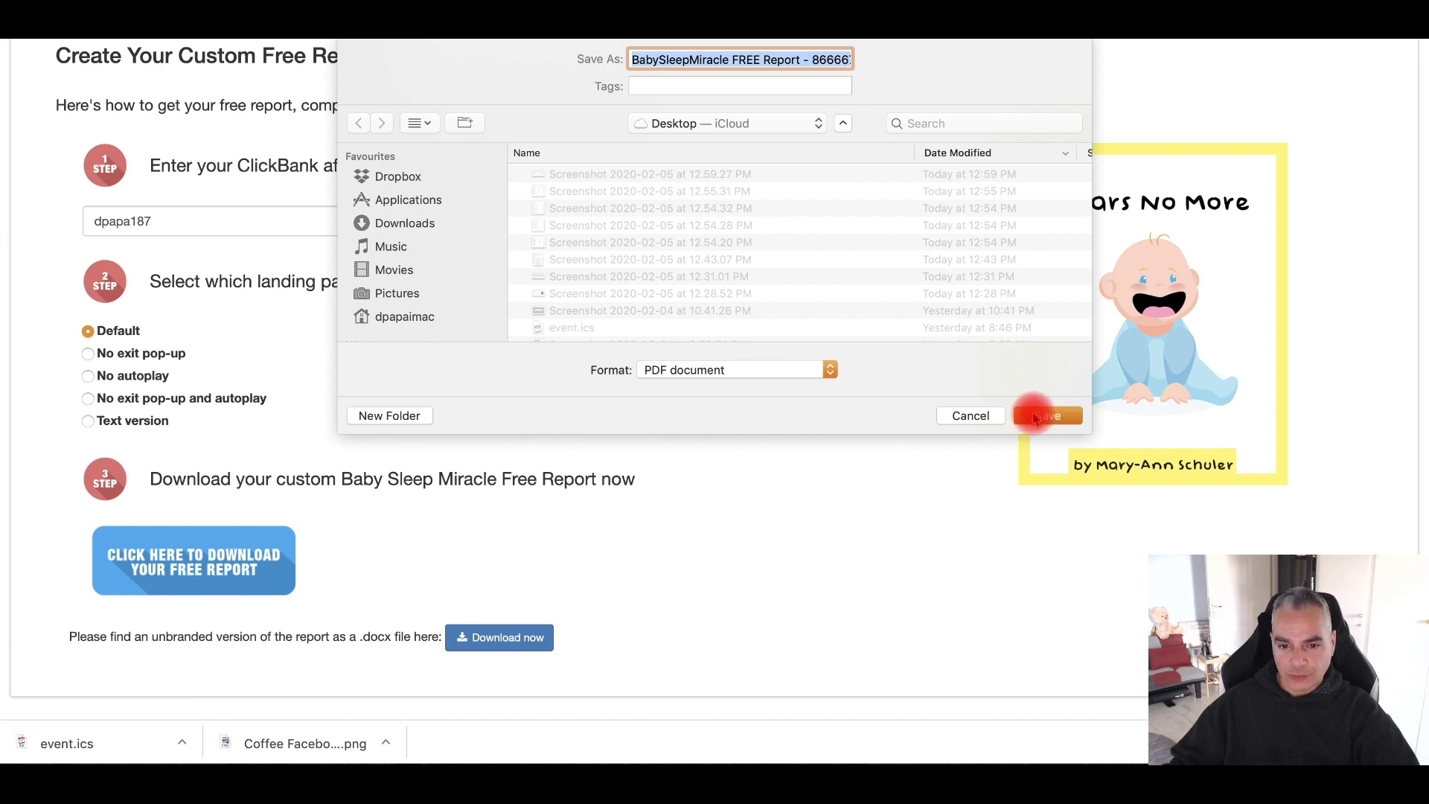
Step: Look over the free report options and open the downloaded BabySleepMiracle PDF
scroll(760, 616, "down", 5)
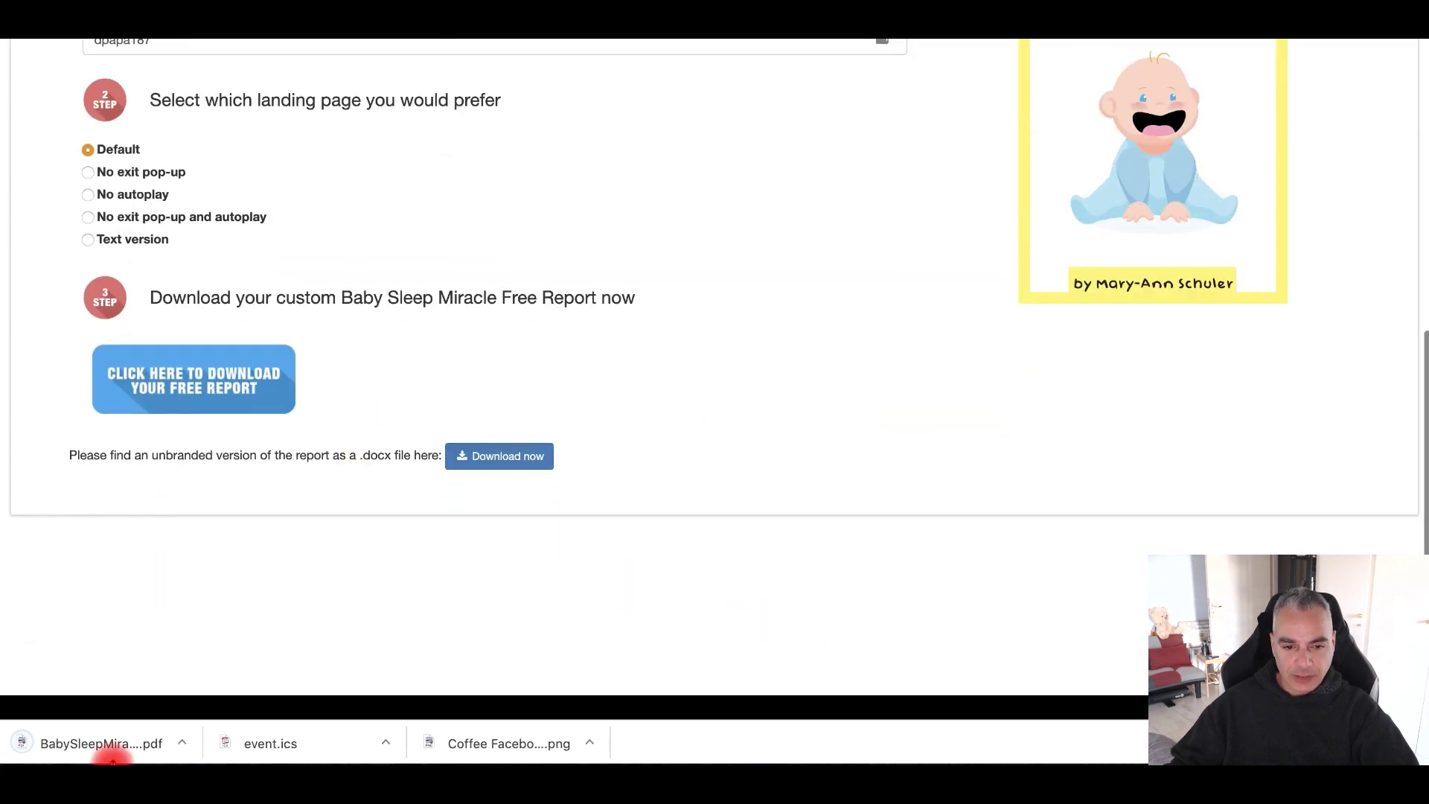
scroll(297, 489, "up", 5)
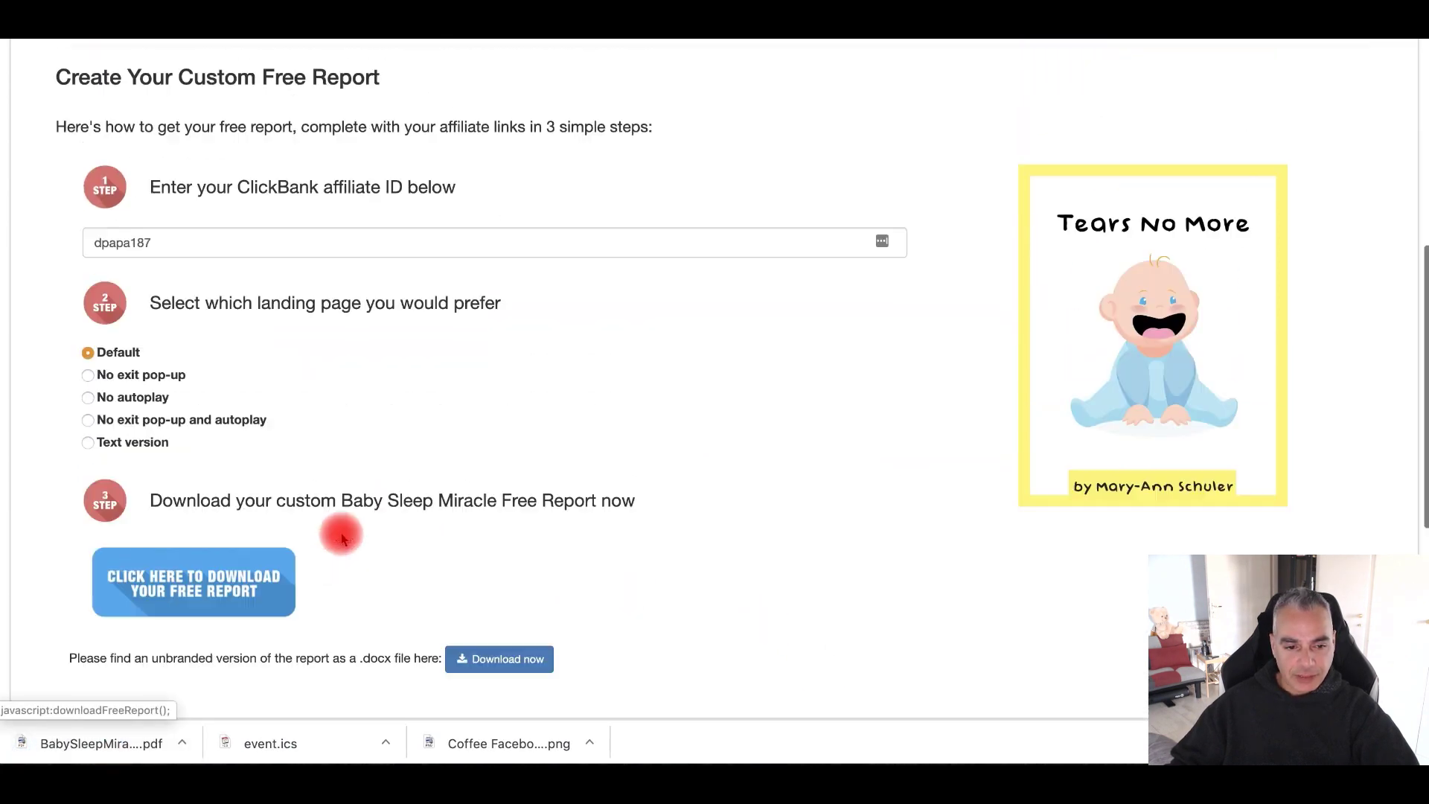
scroll(447, 559, "down", 4)
scroll(472, 518, "up", 3)
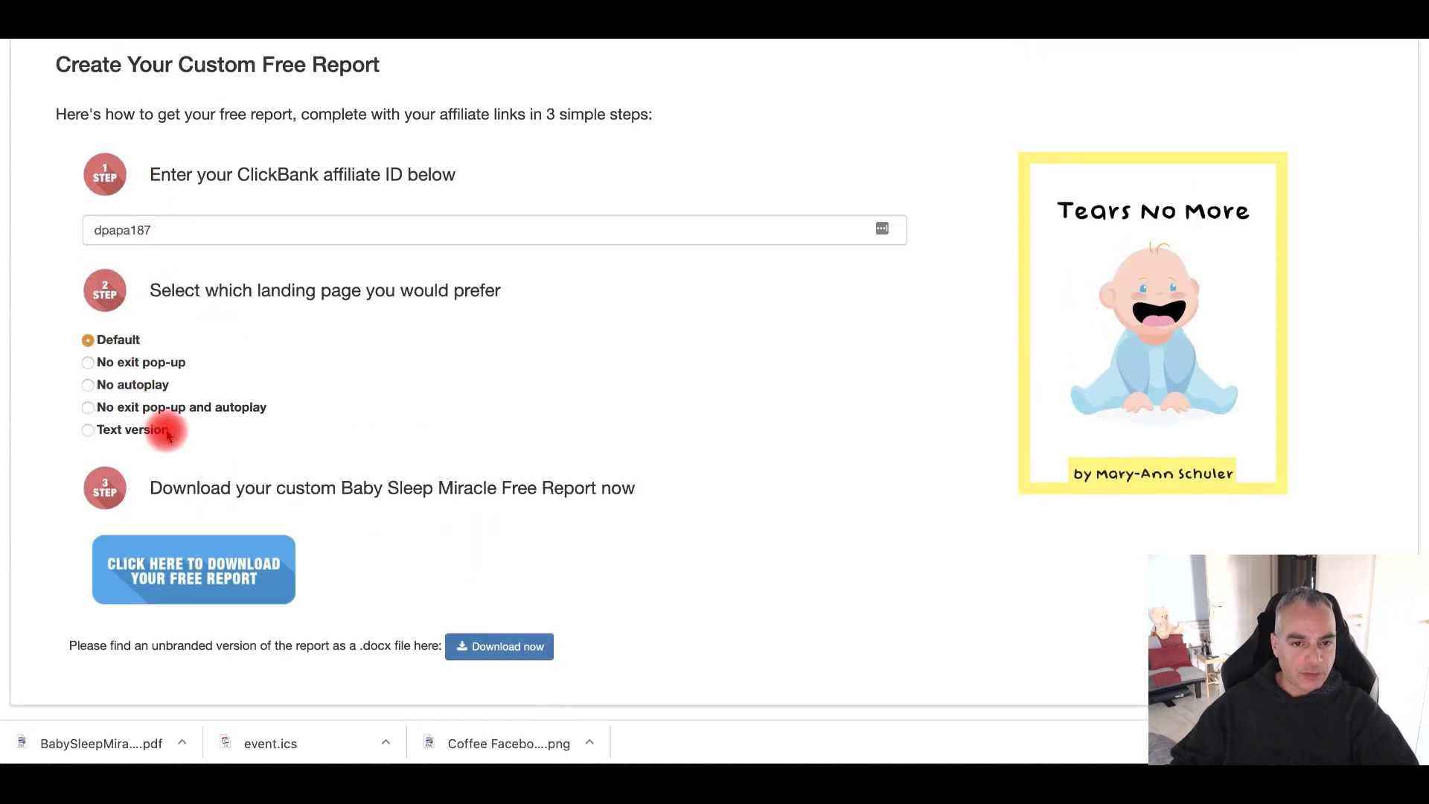
scroll(167, 434, "up", 7)
scroll(312, 511, "down", 11)
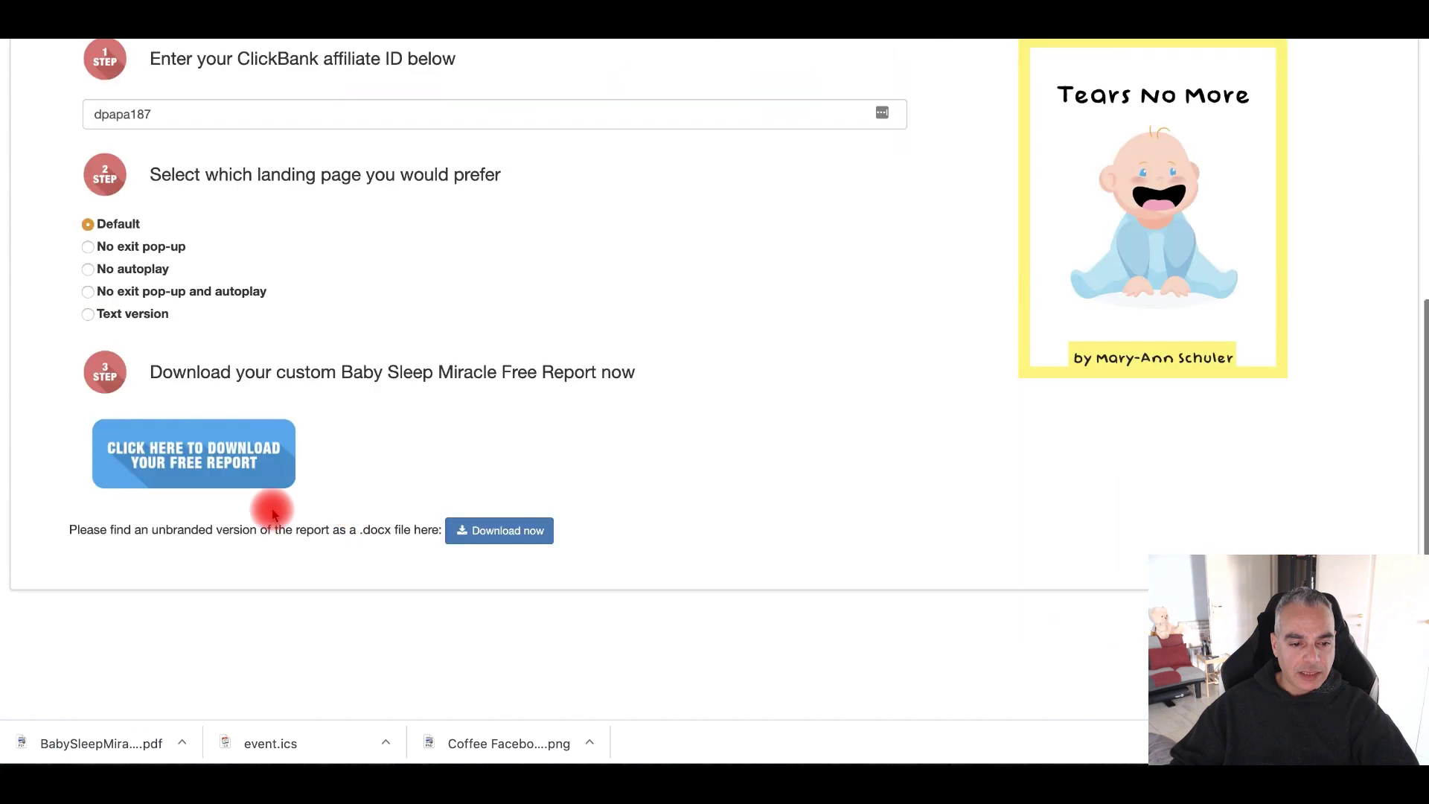
left_click(105, 752)
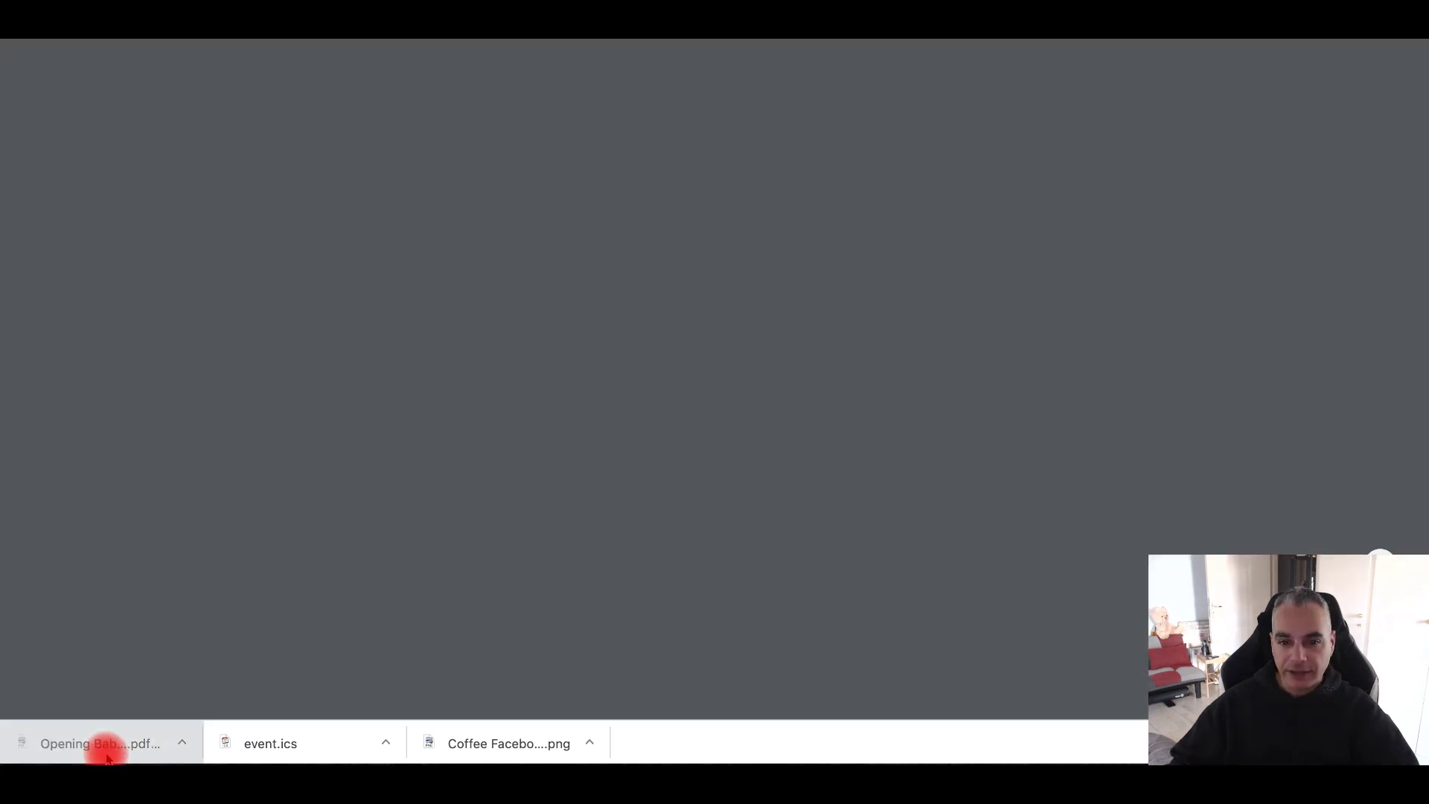
scroll(512, 432, "down", 4)
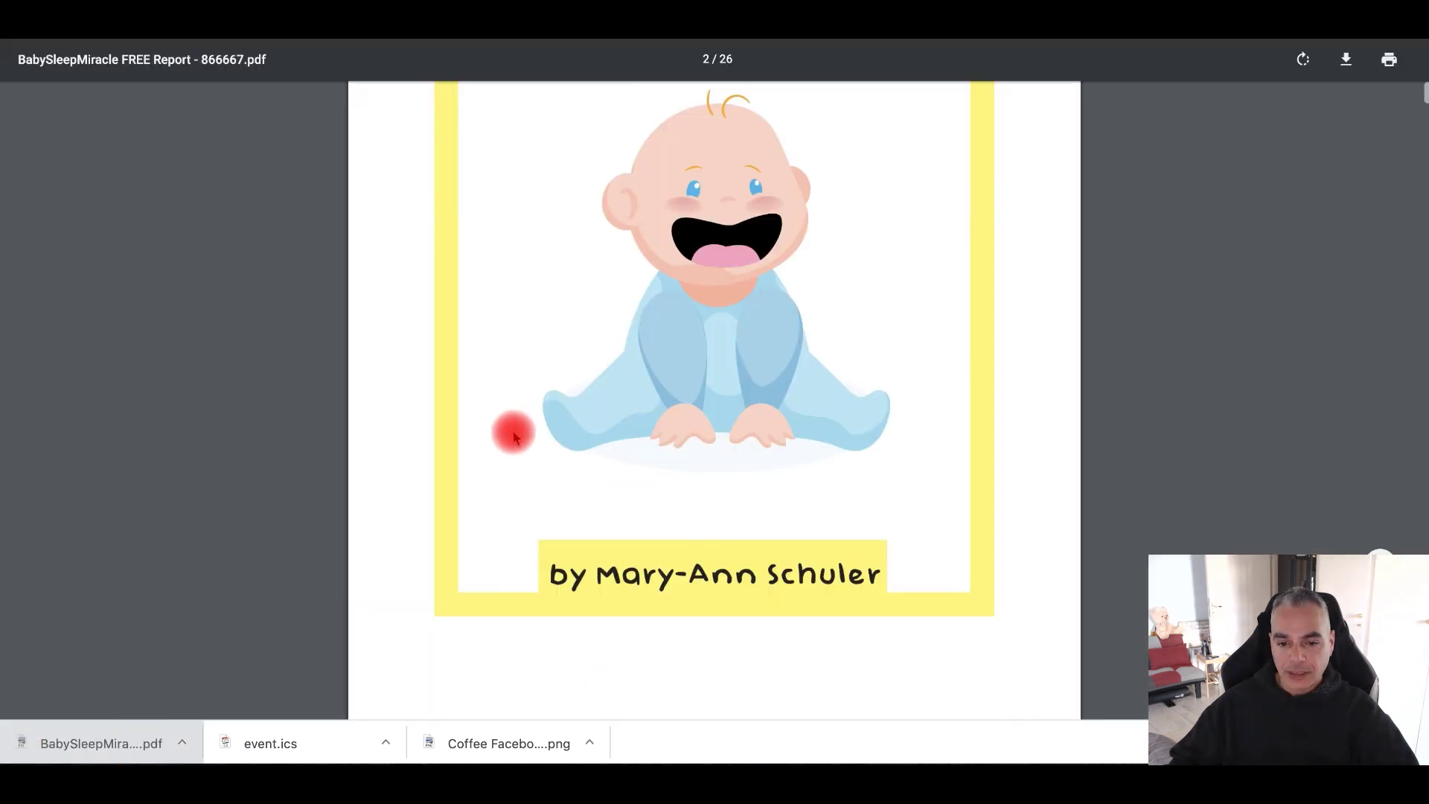
scroll(482, 425, "down", 8)
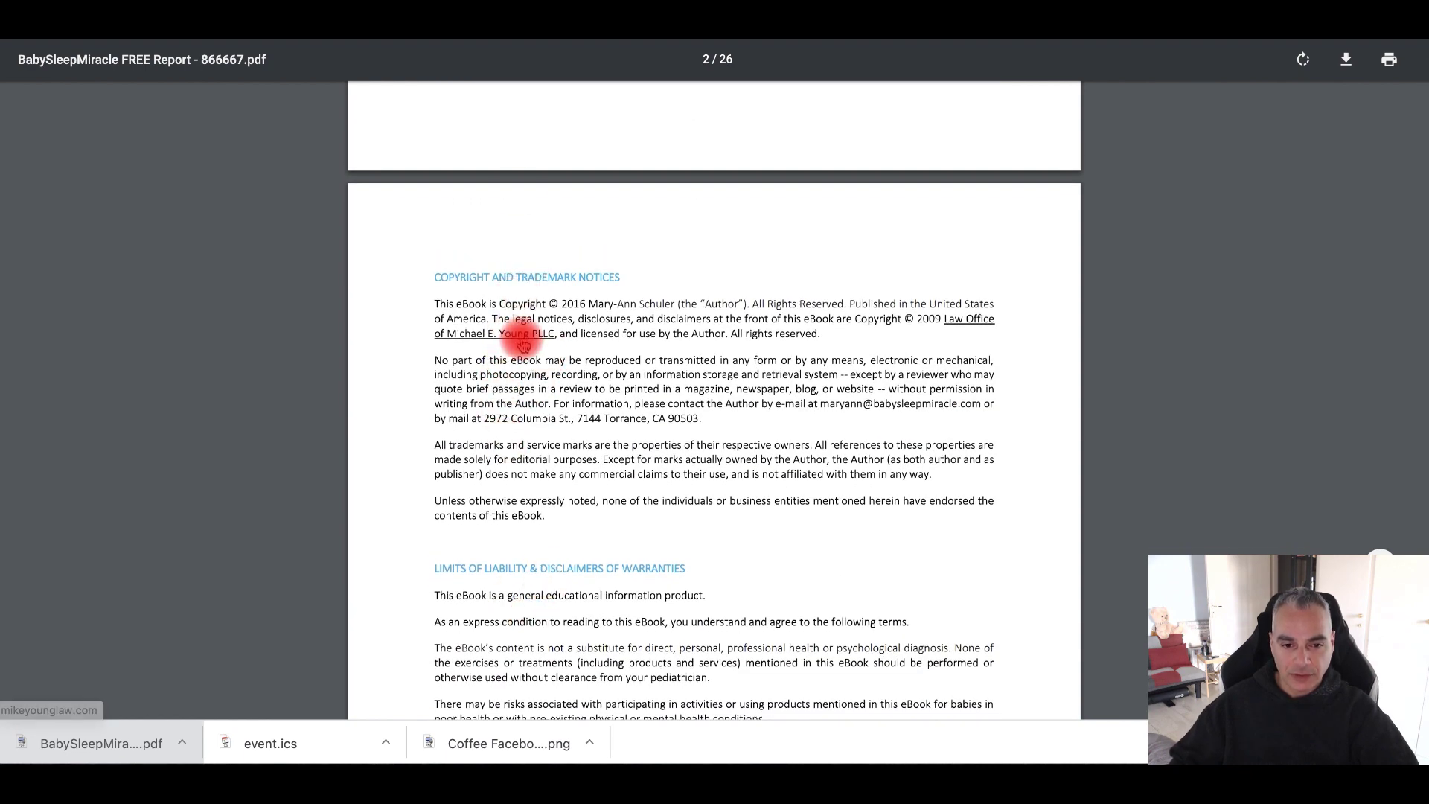
scroll(527, 365, "down", 13)
scroll(537, 376, "up", 4)
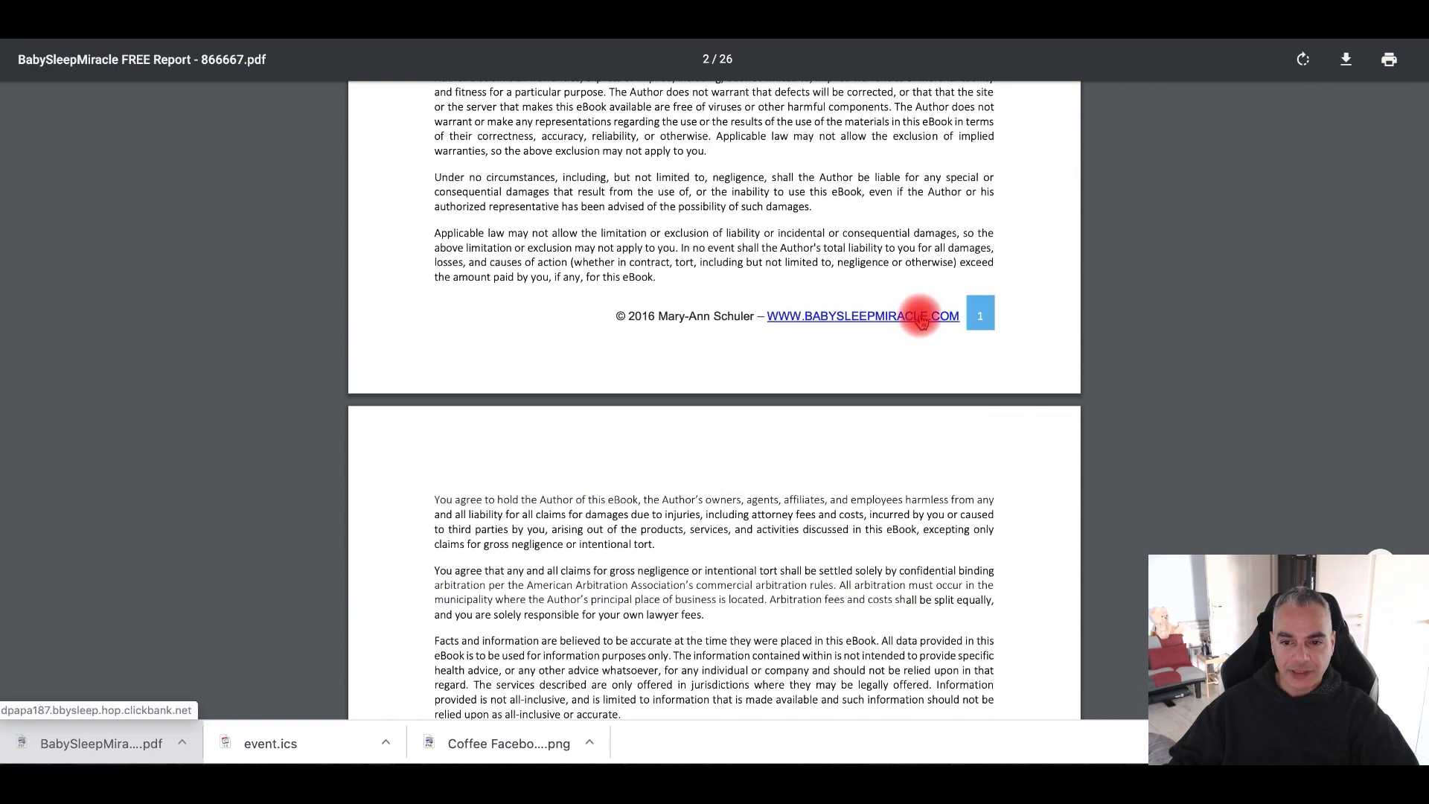
left_click(922, 319)
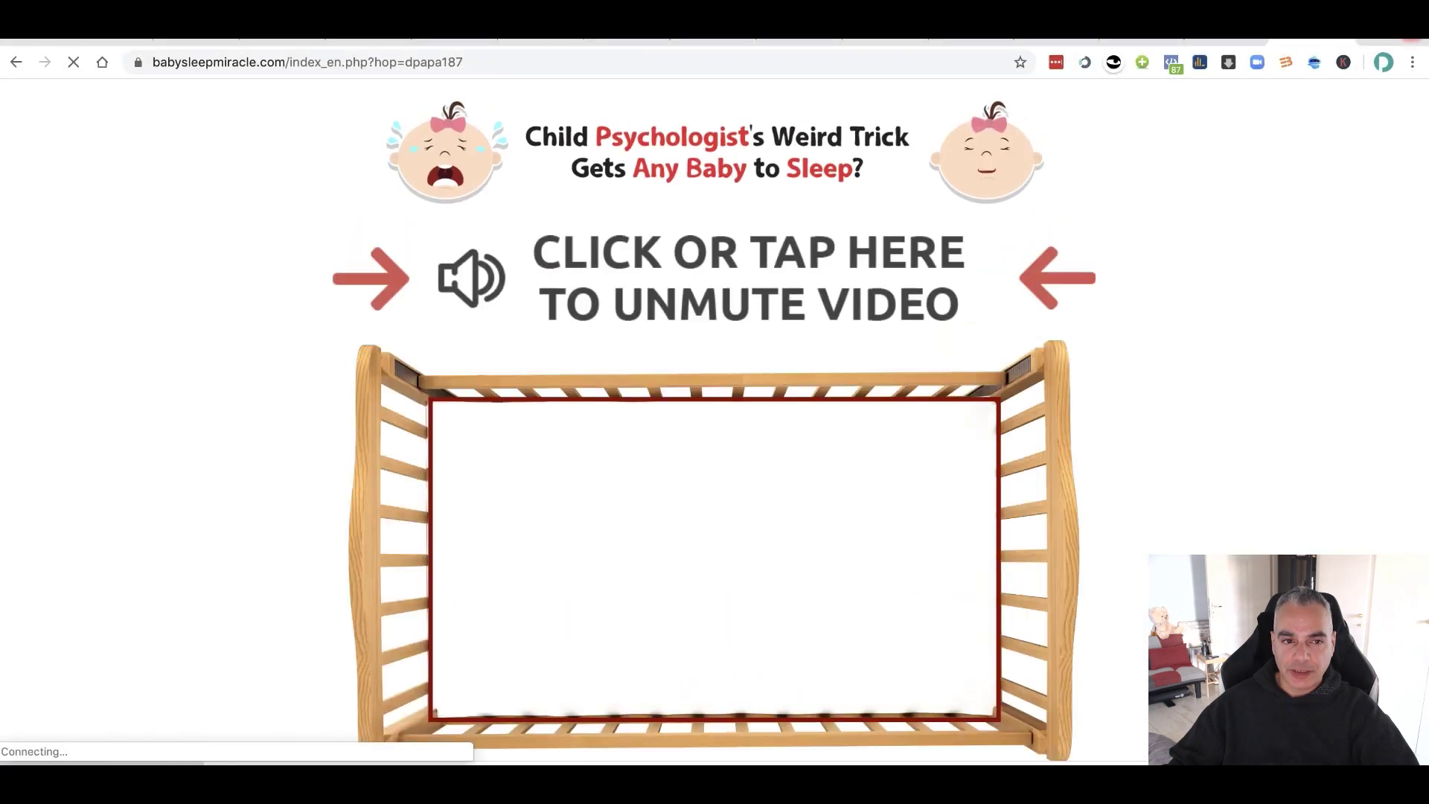
double_click(415, 56)
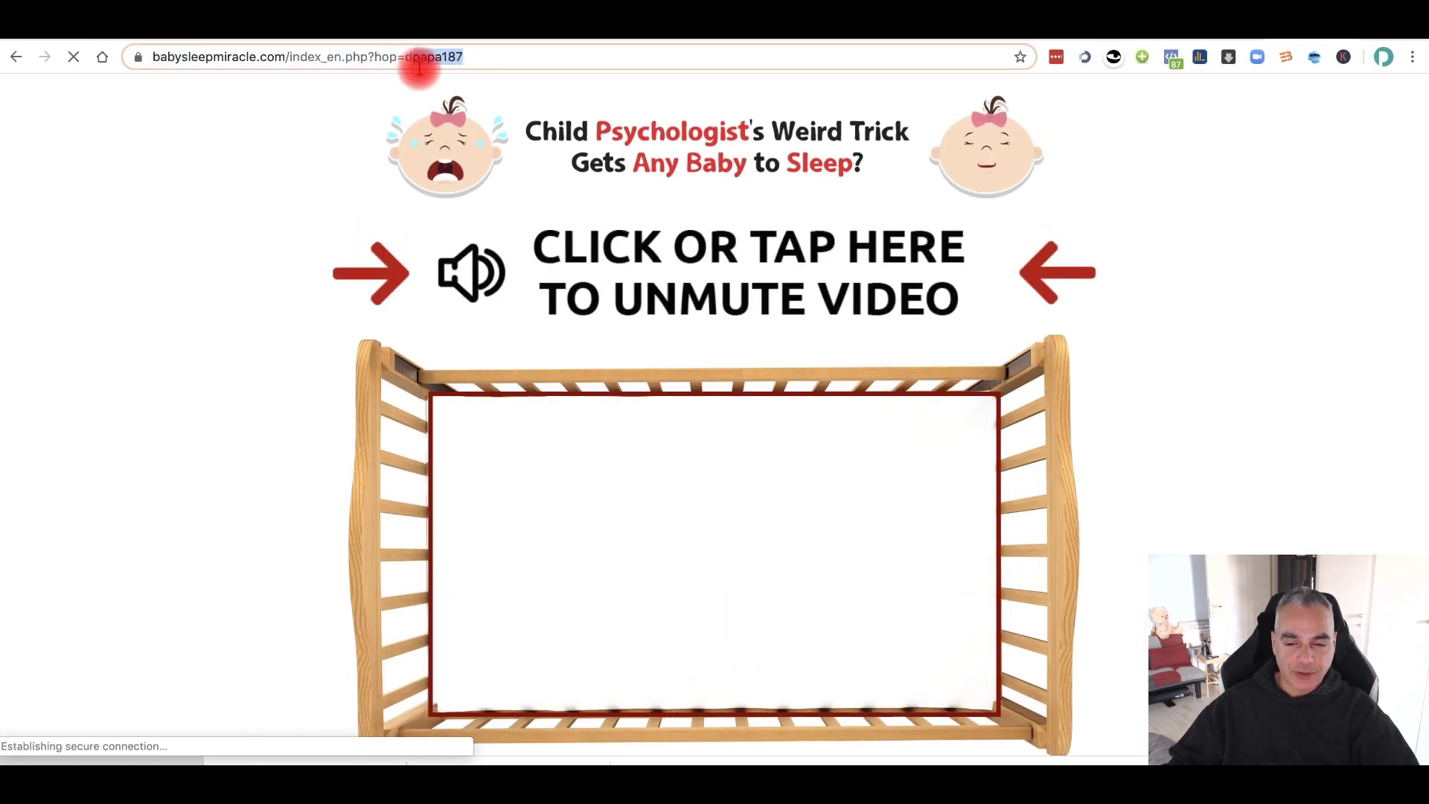
Step: Find the Add to Cart offer near the end of the sales page and open its ClickBank order form
scroll(747, 368, "down", 20)
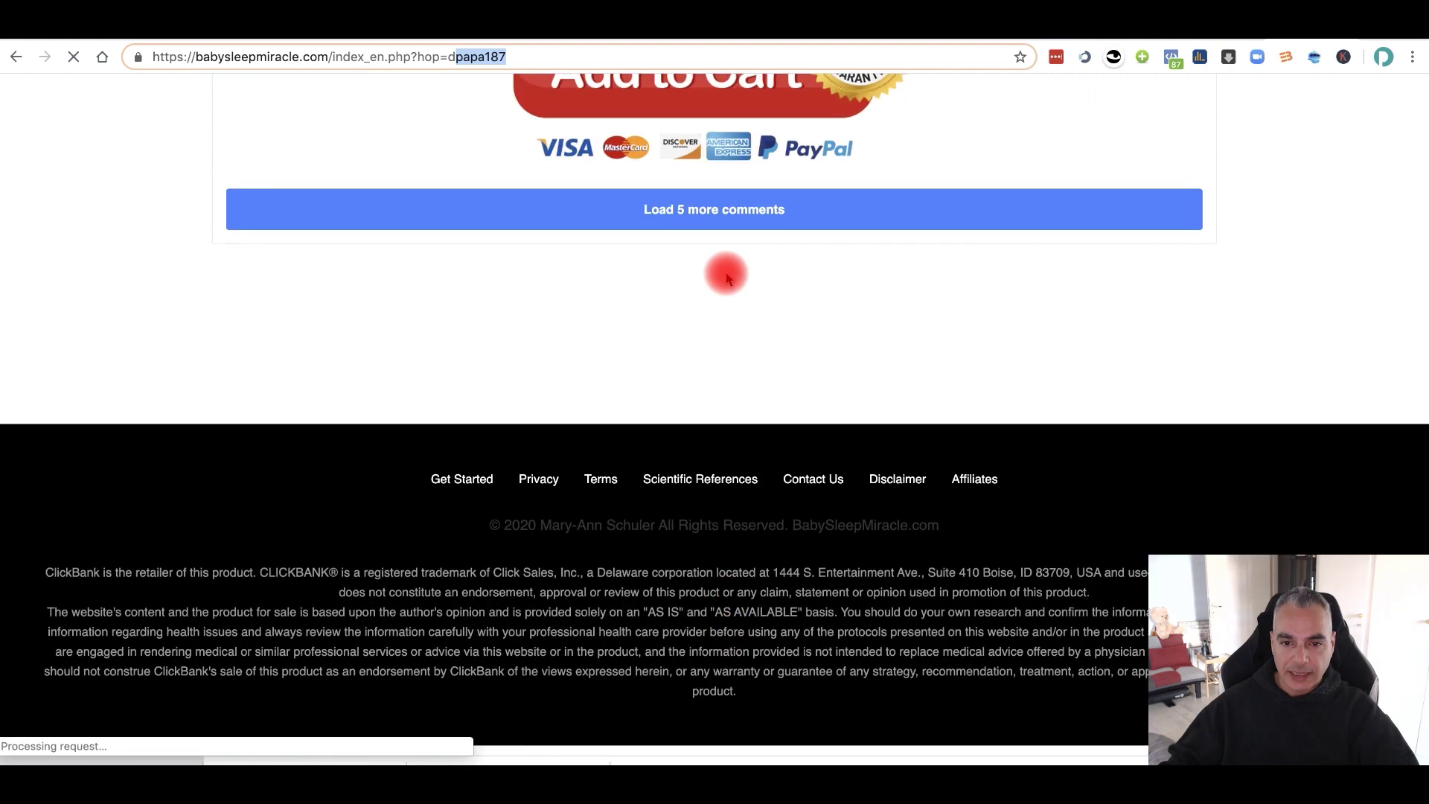
scroll(708, 511, "up", 3)
scroll(708, 528, "up", 2)
scroll(708, 532, "down", 5)
scroll(708, 531, "up", 4)
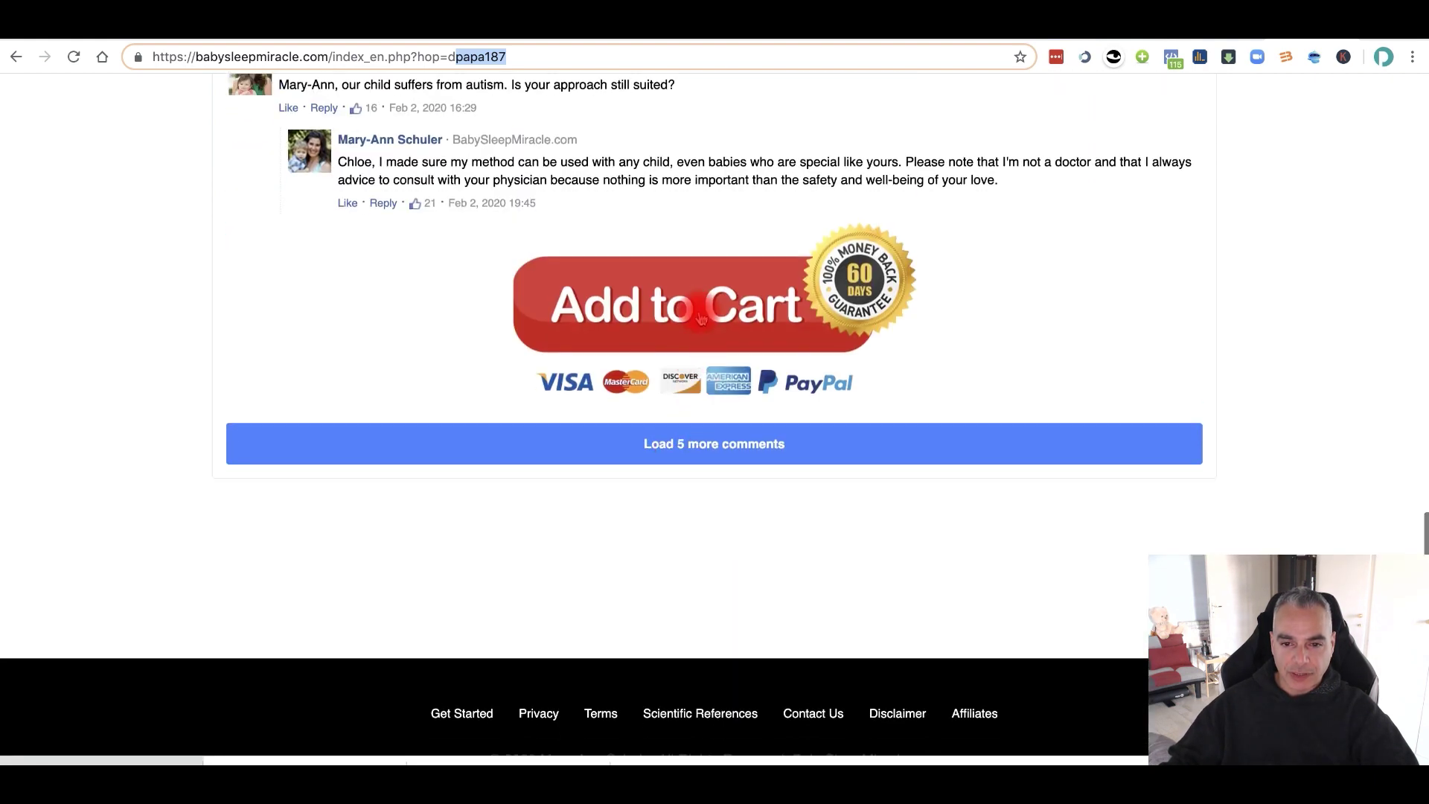
left_click(702, 319)
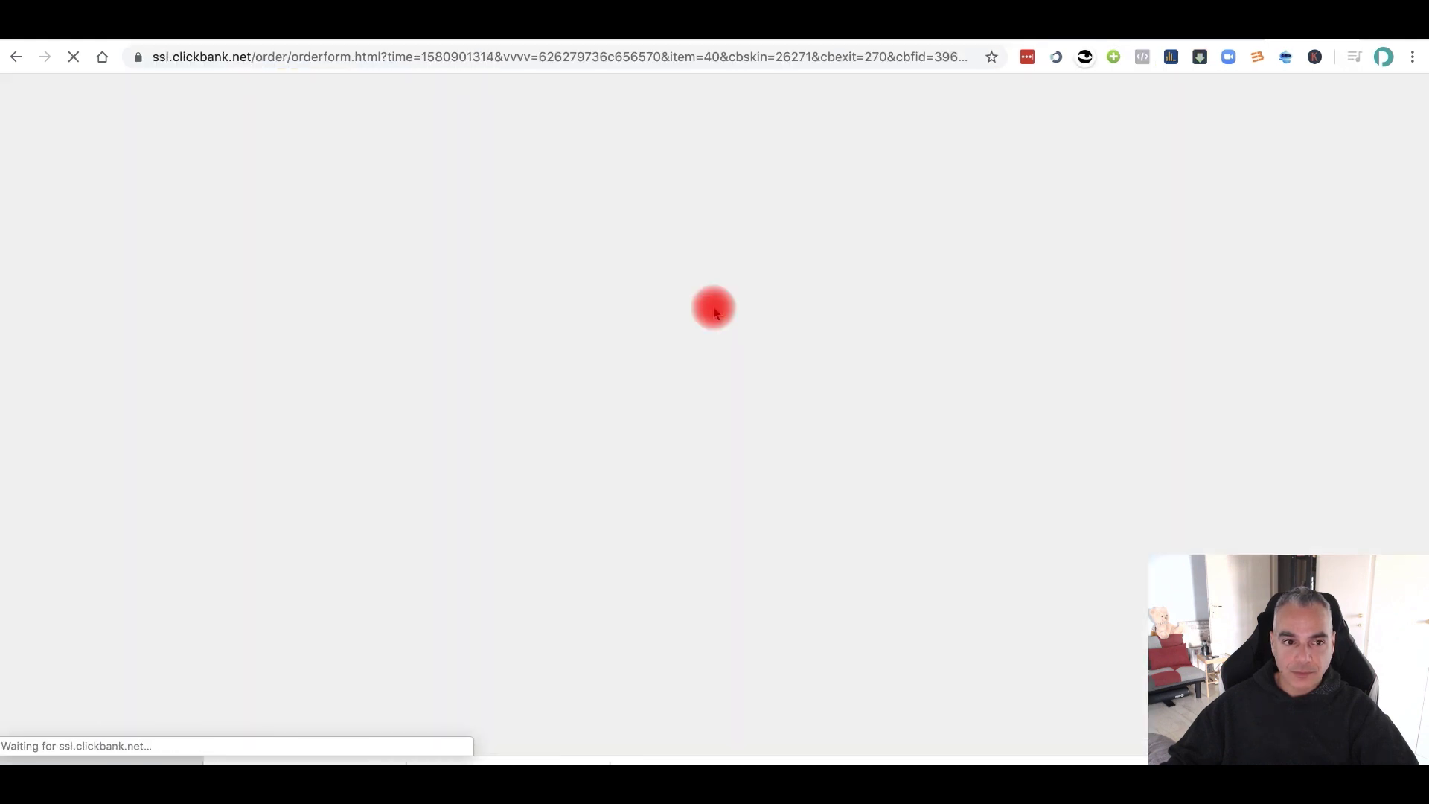
Step: Find the affiliate line below the terms of sale on the order form and check the affiliate ID
scroll(679, 454, "down", 10)
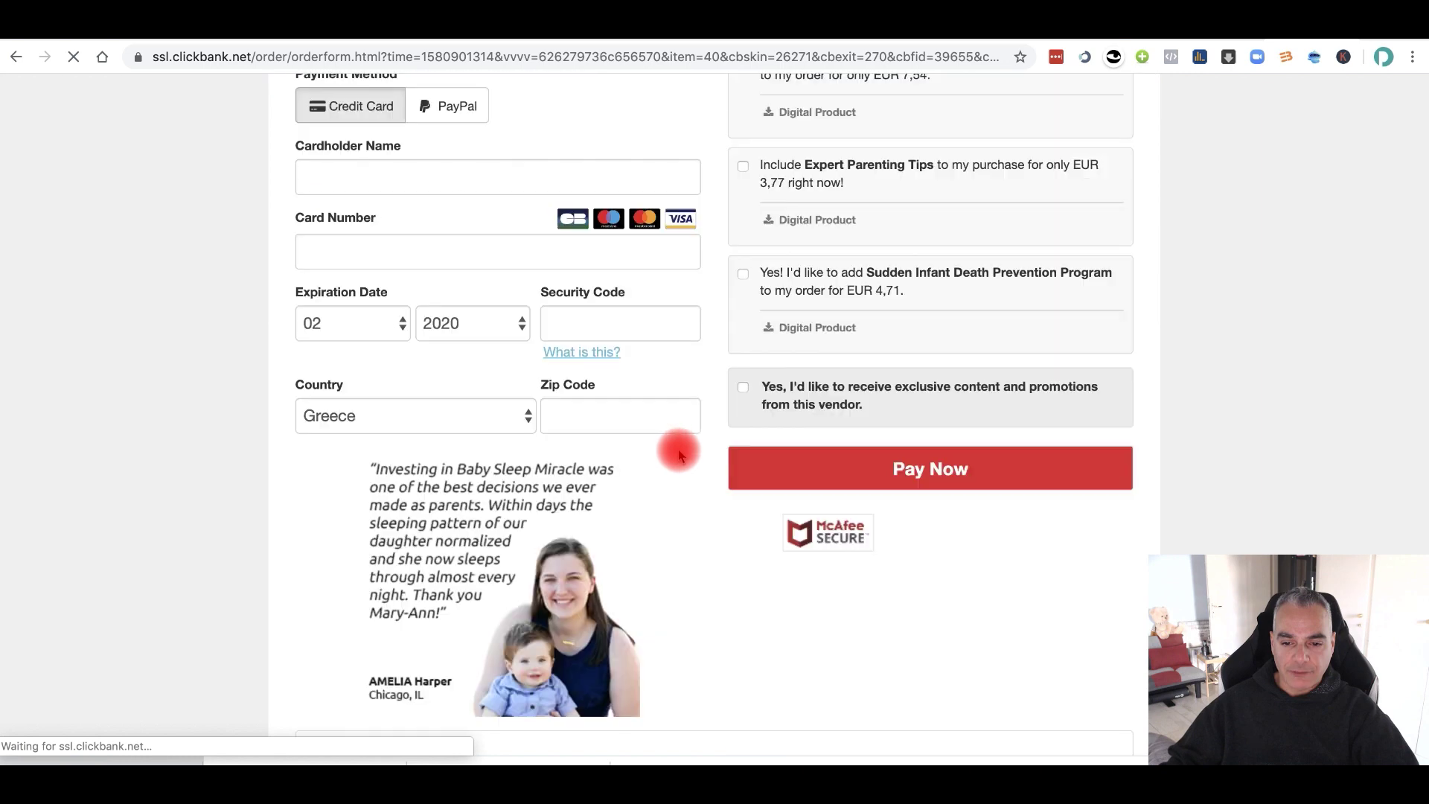
scroll(679, 454, "down", 4)
left_click_drag(779, 739, 665, 733)
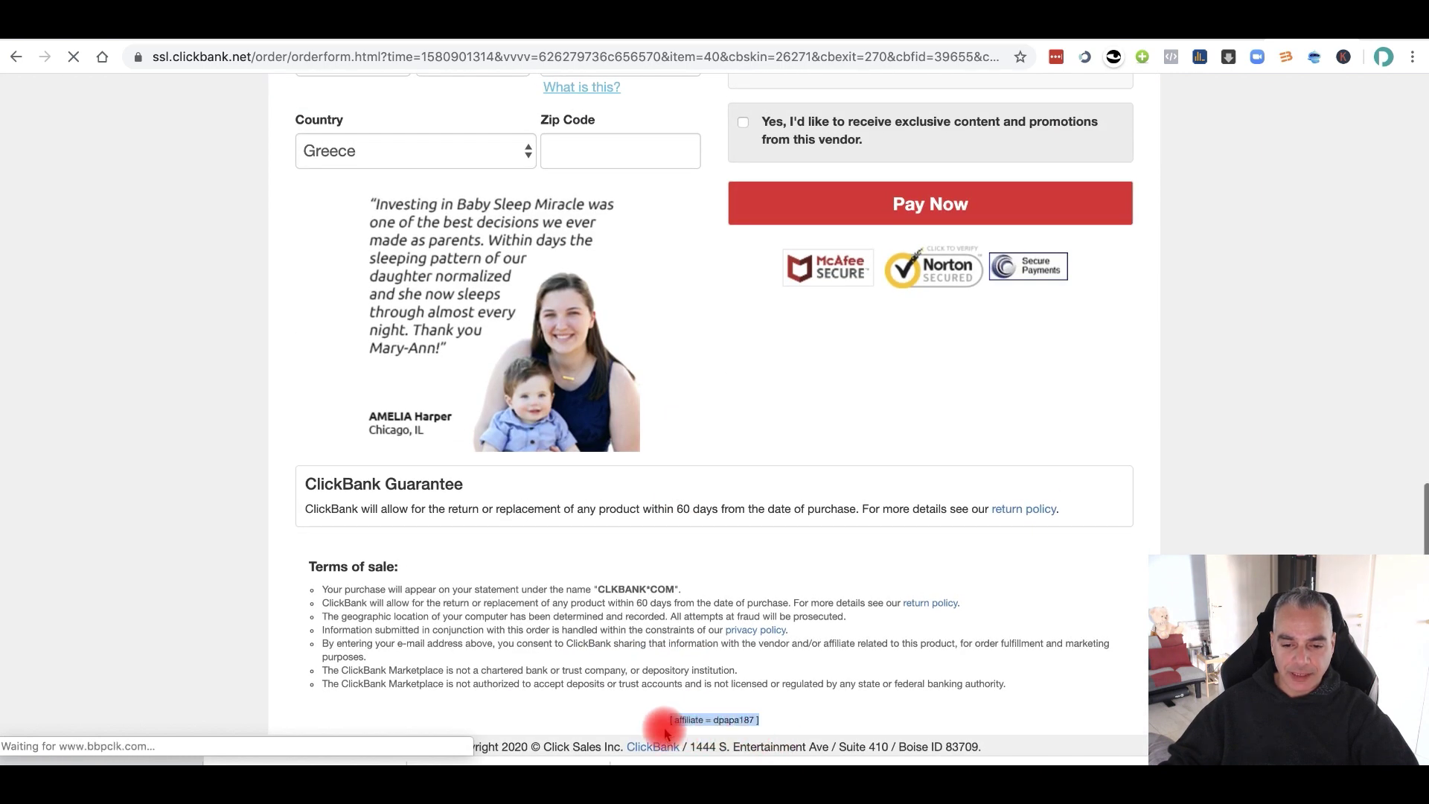
key("super+equal")
key("super+equal")
key("super+equal")
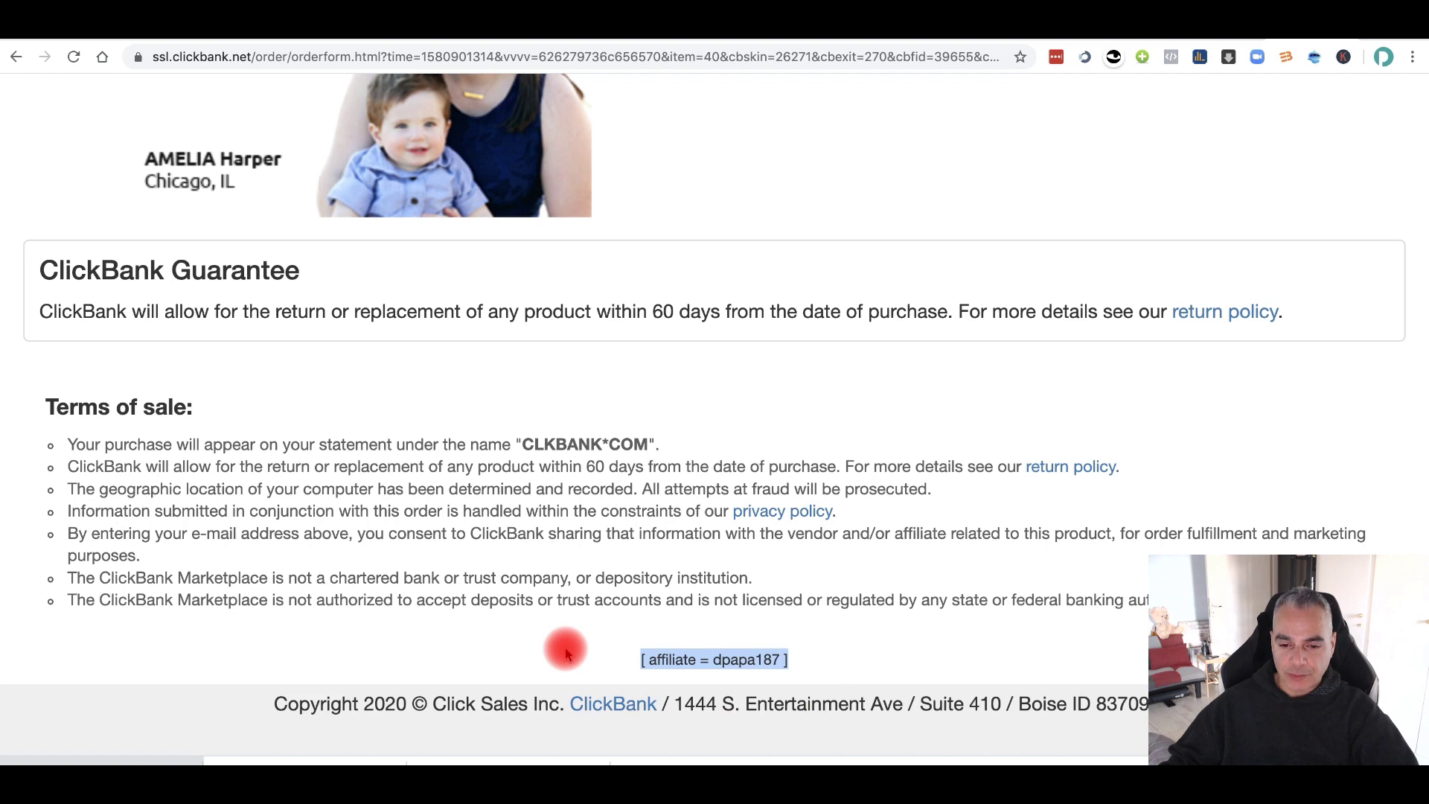
left_click(584, 638)
key("super+0")
Step: Dismiss the Expert Parenting Tips offer on the order form and return to the BabySleepMiracle report PDF
scroll(590, 620, "up", 12)
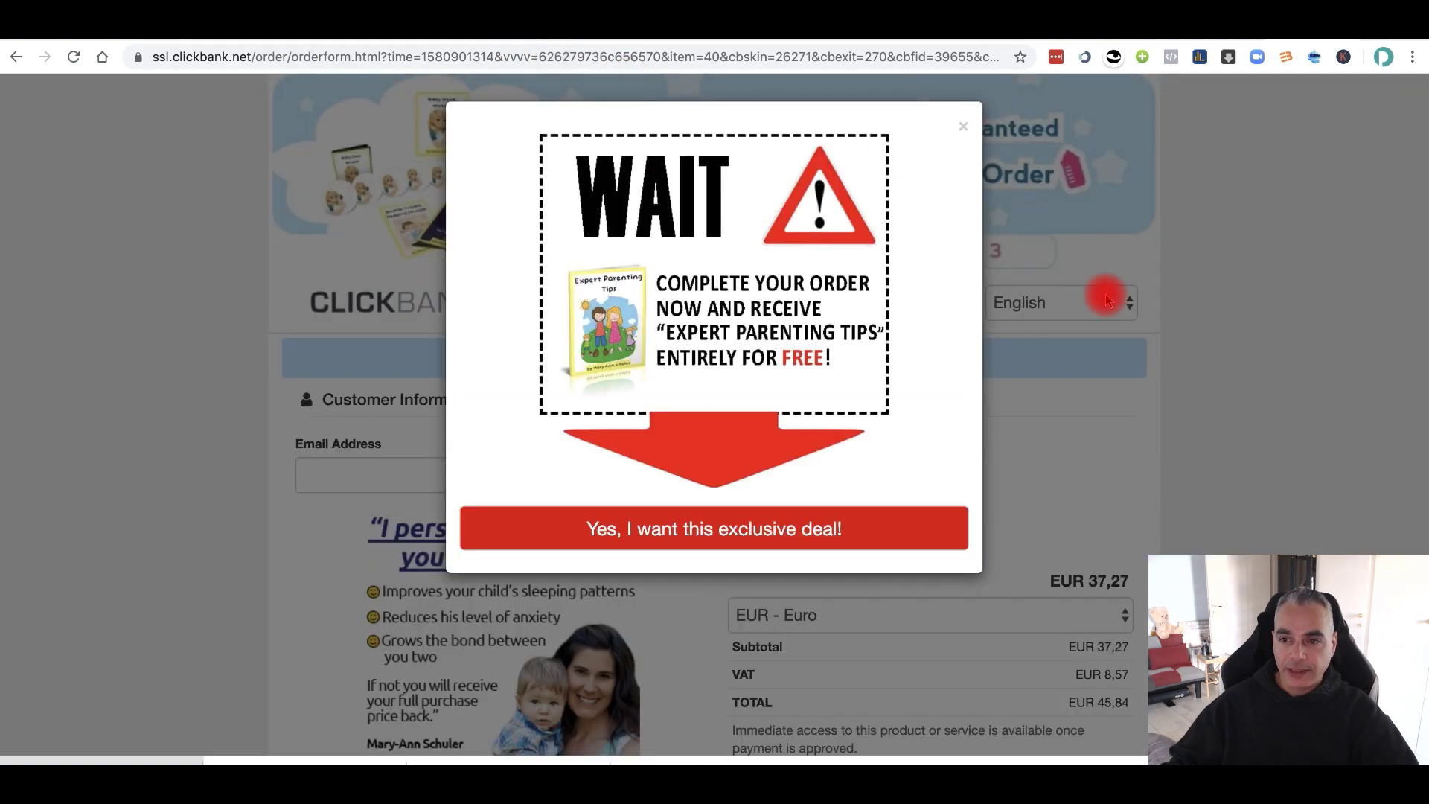
left_click(964, 126)
left_click(695, 59)
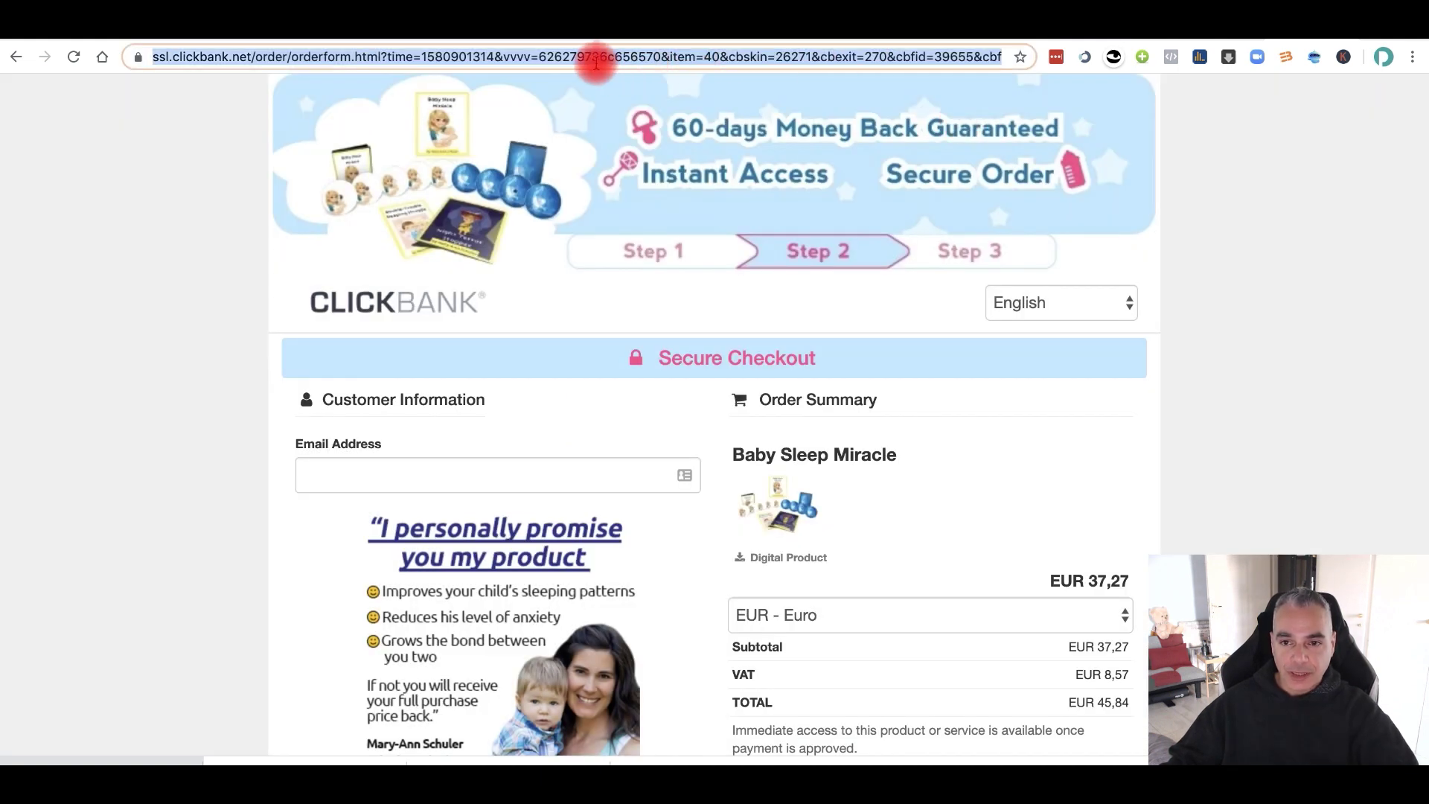
left_click(1244, 31)
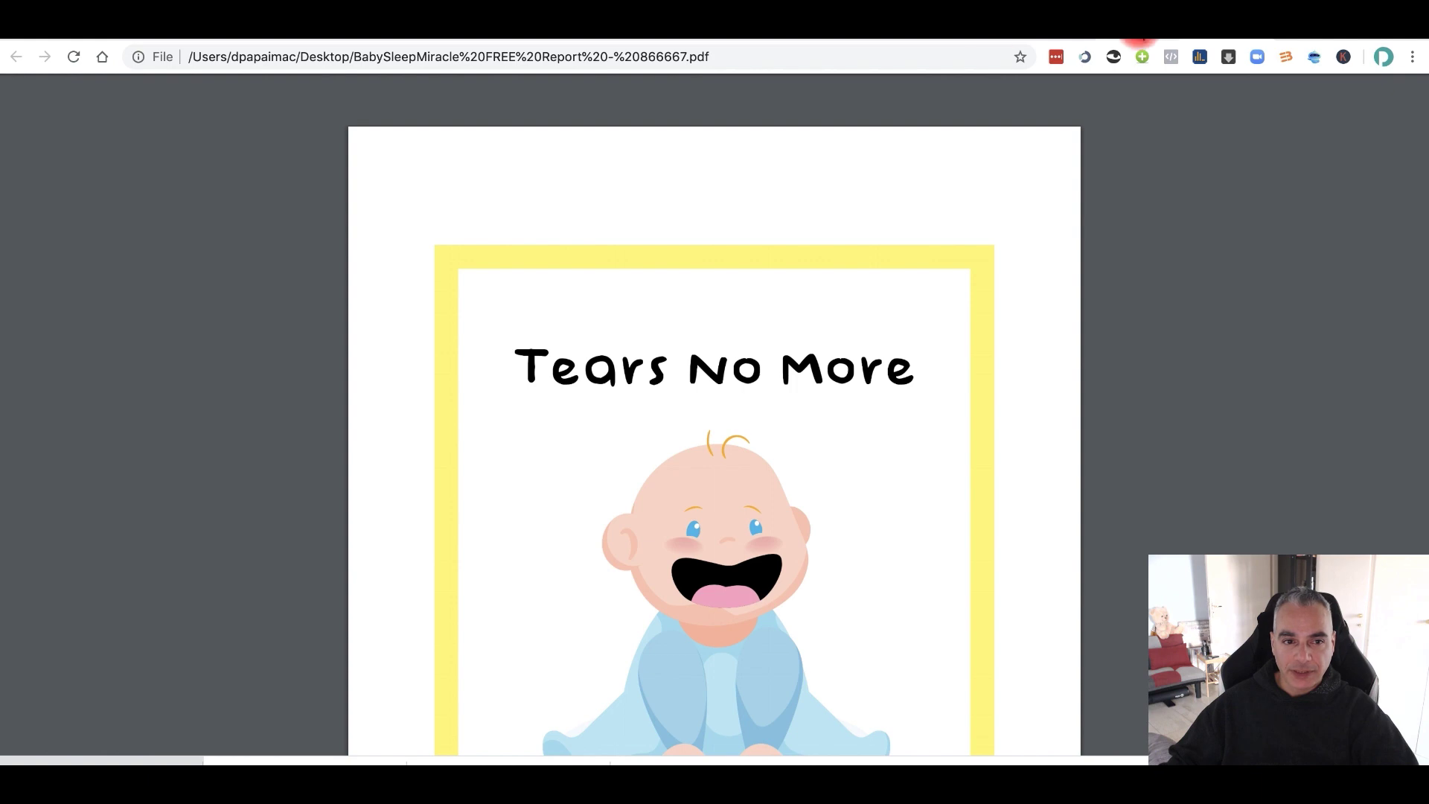
left_click(716, 60)
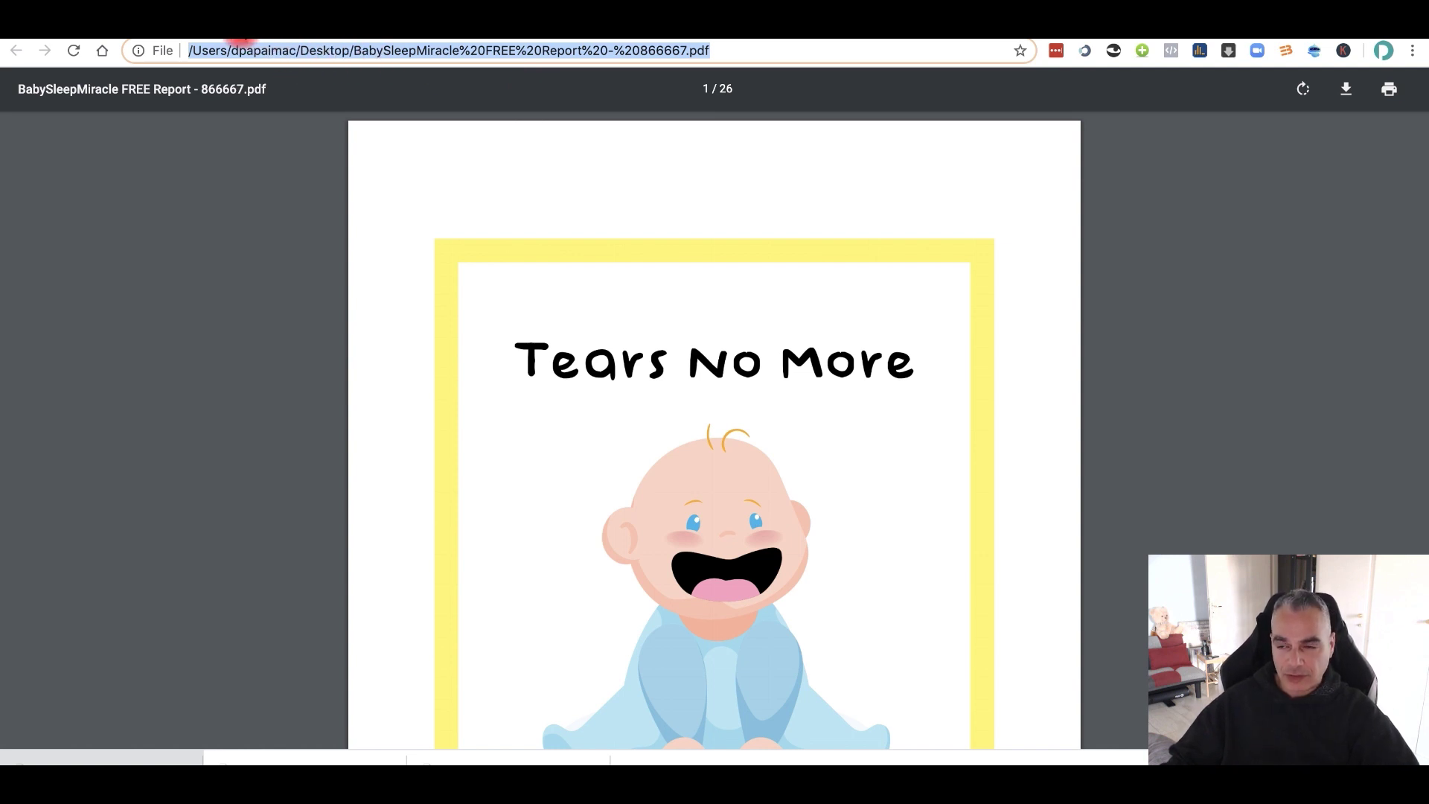
Step: Open dropbox.com in a new browser tab
key("ctrl+t")
type("dr")
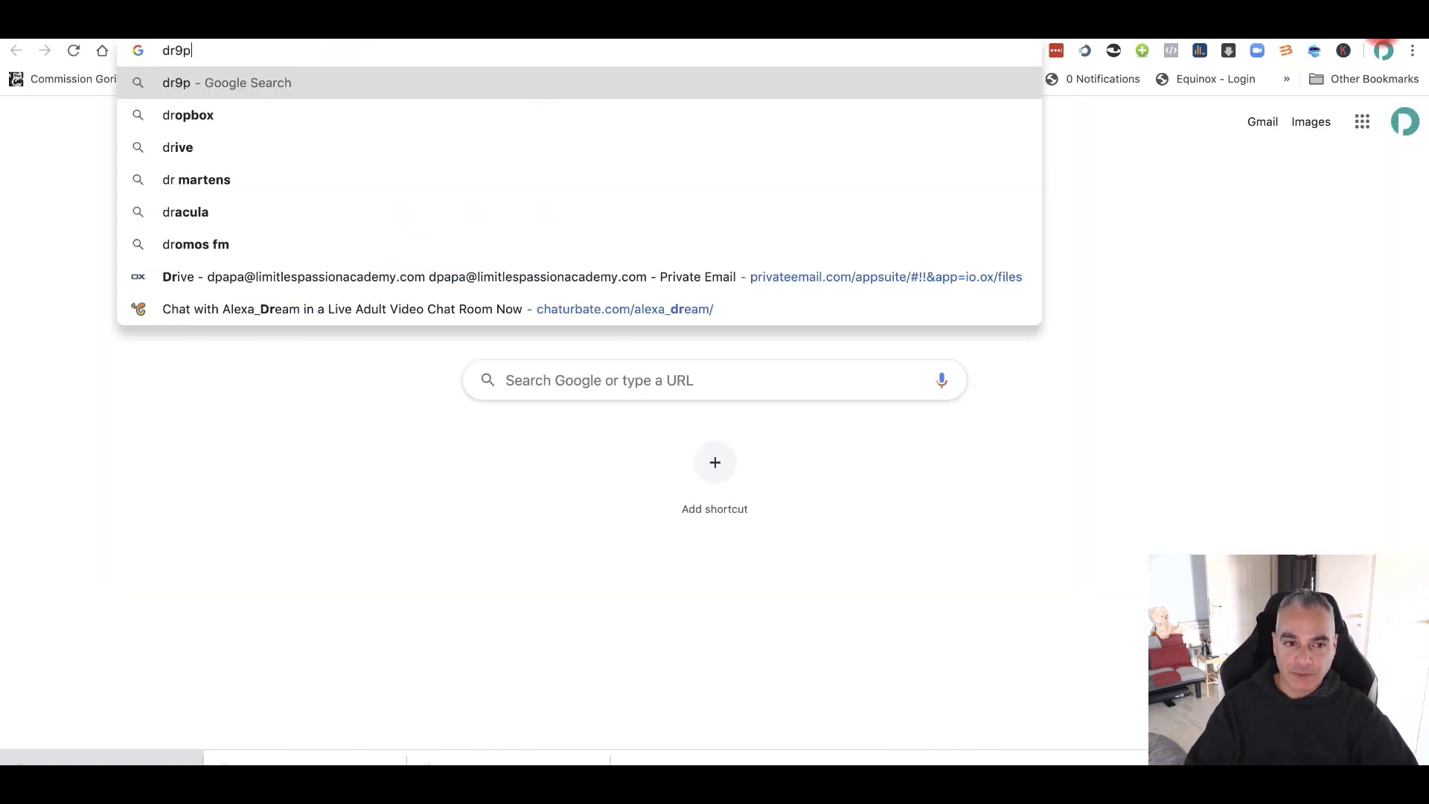
type("opbox.com")
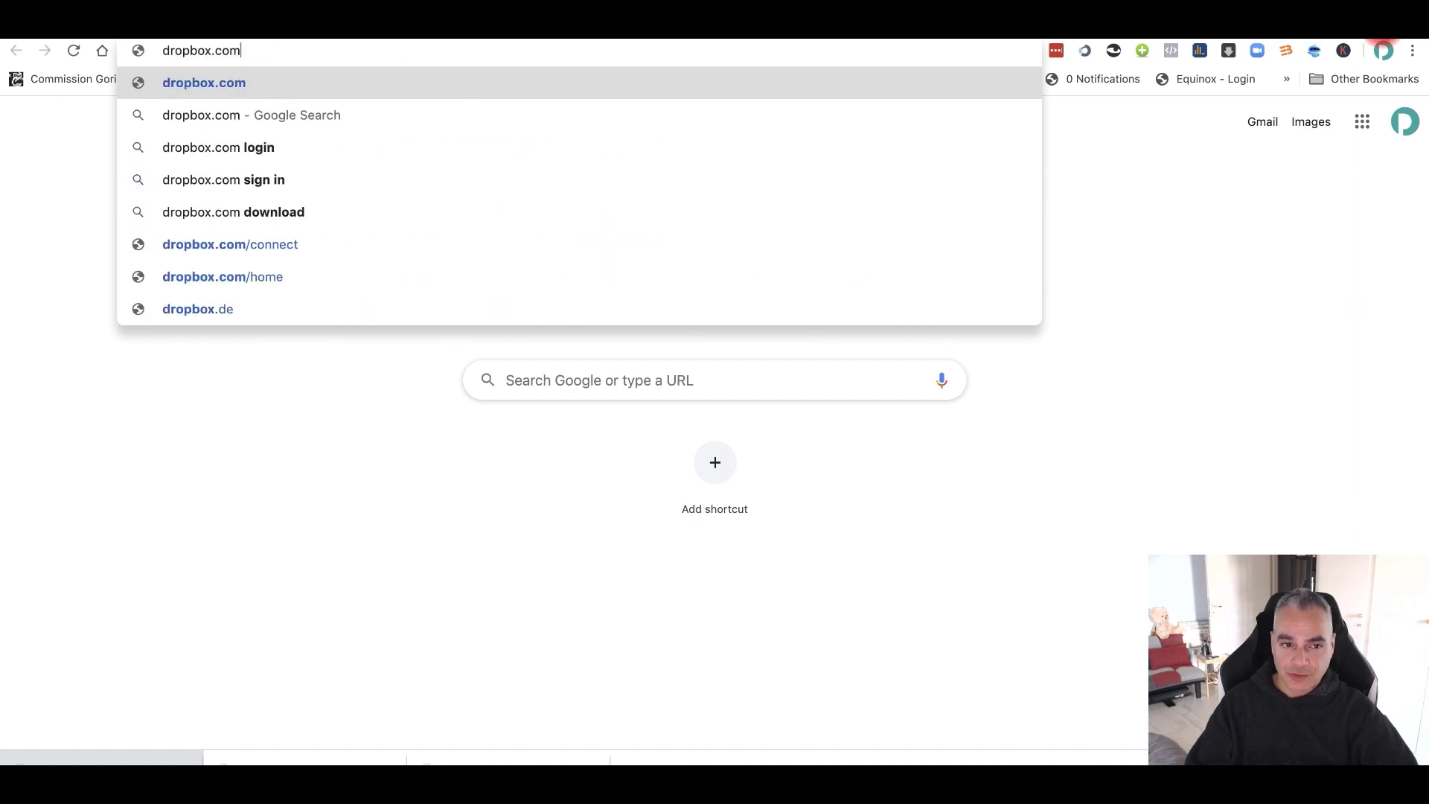
key("Return")
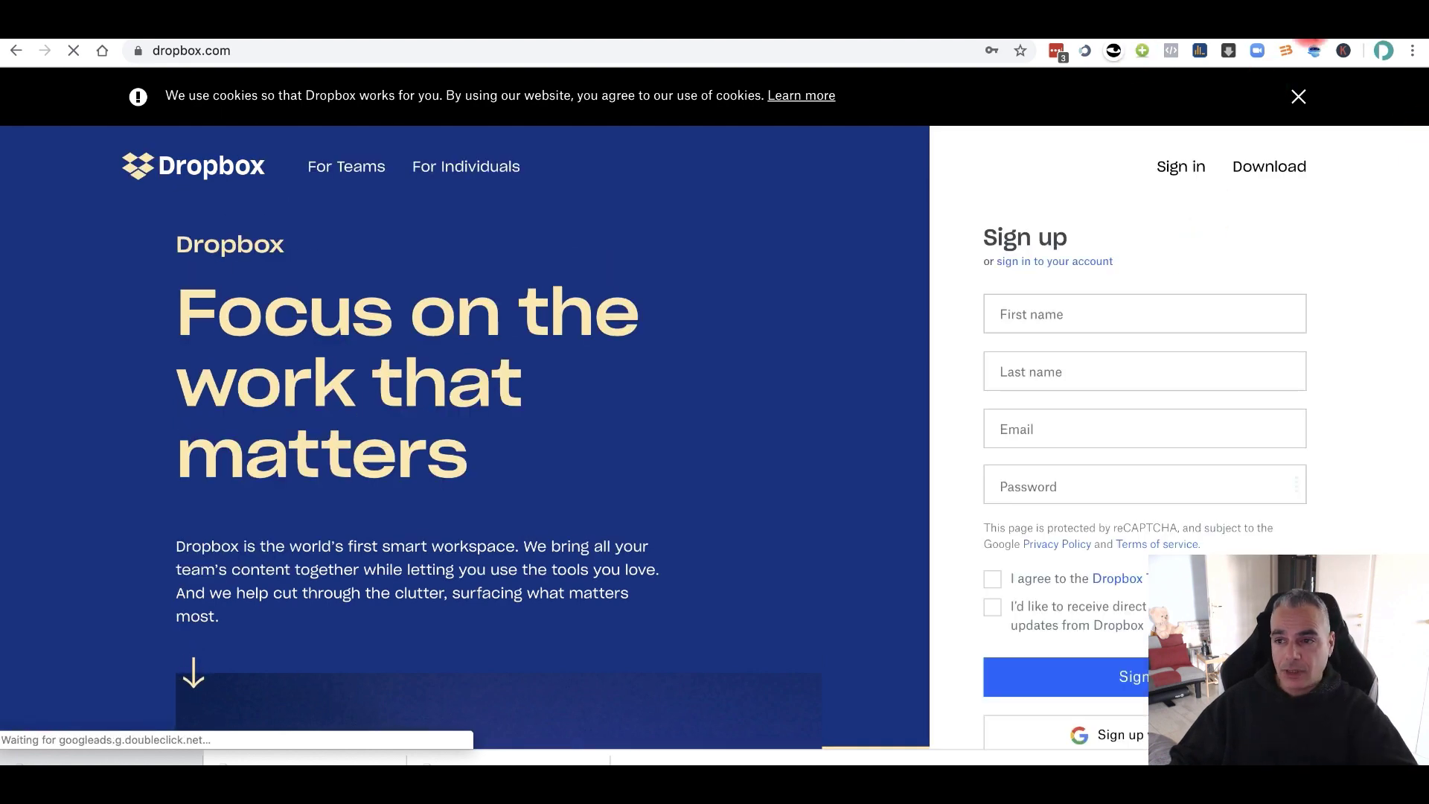
Step: Sign in to Dropbox with the second Google account, entering the account password, declining the saved-password update and requesting a verification code
left_click(1181, 167)
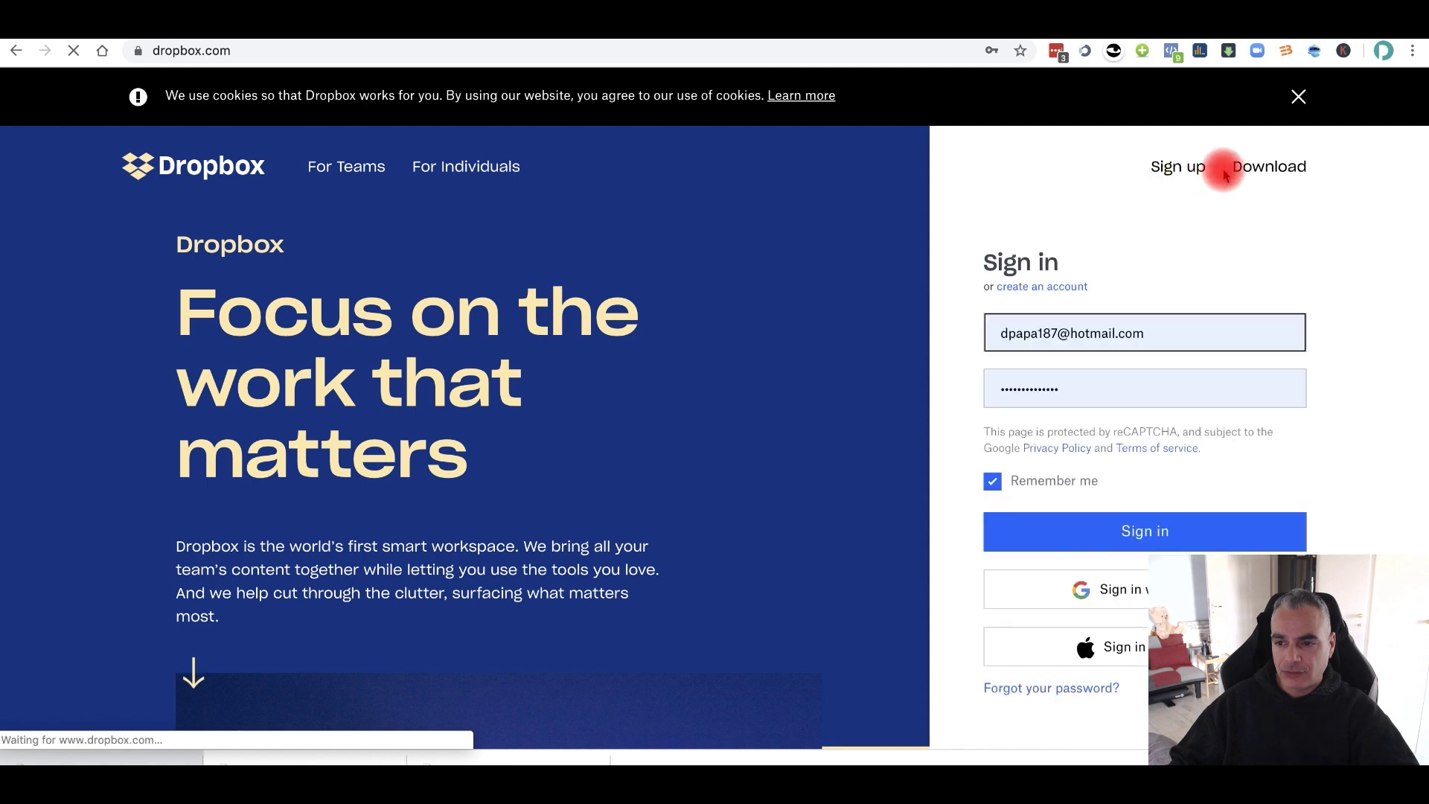
left_click(1139, 588)
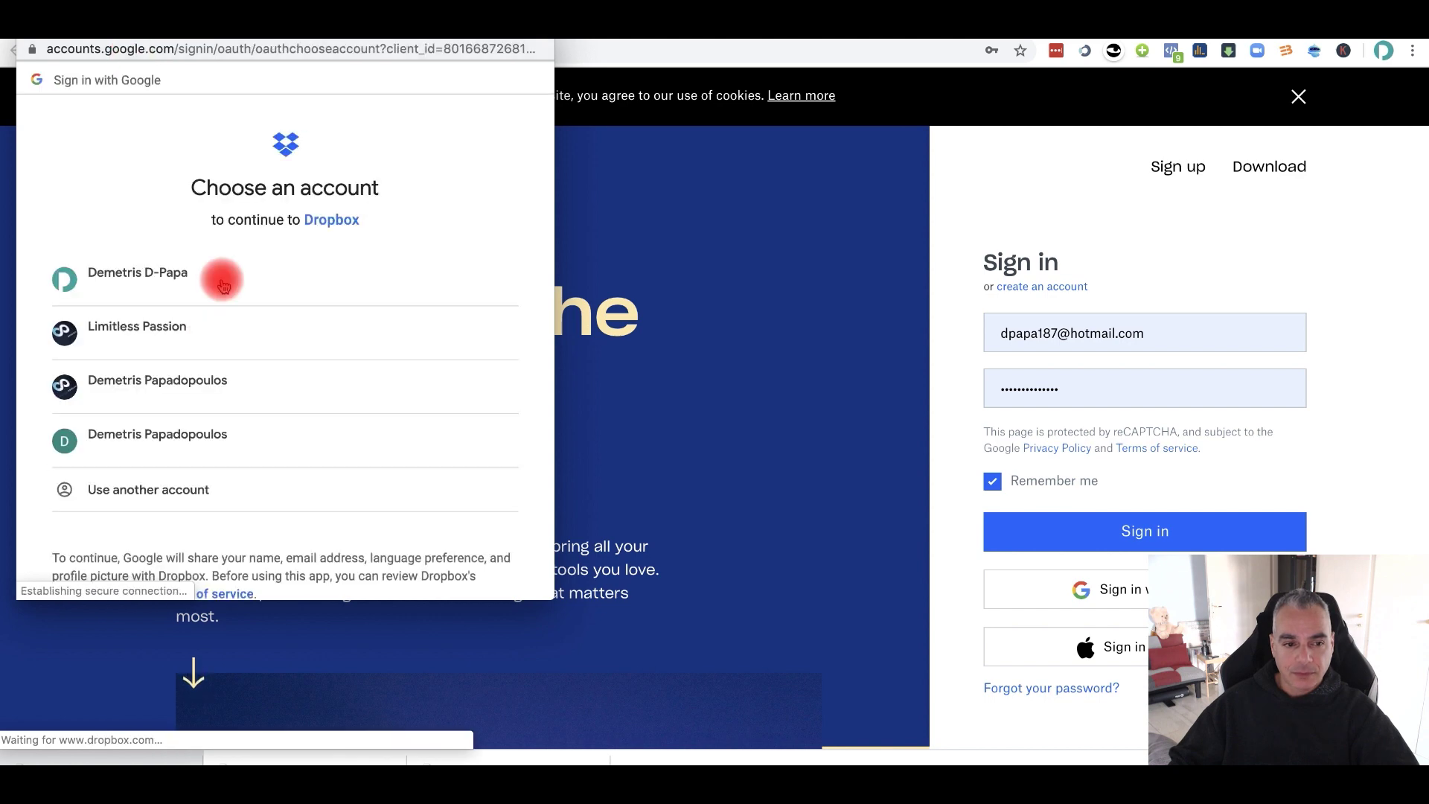
left_click(135, 333)
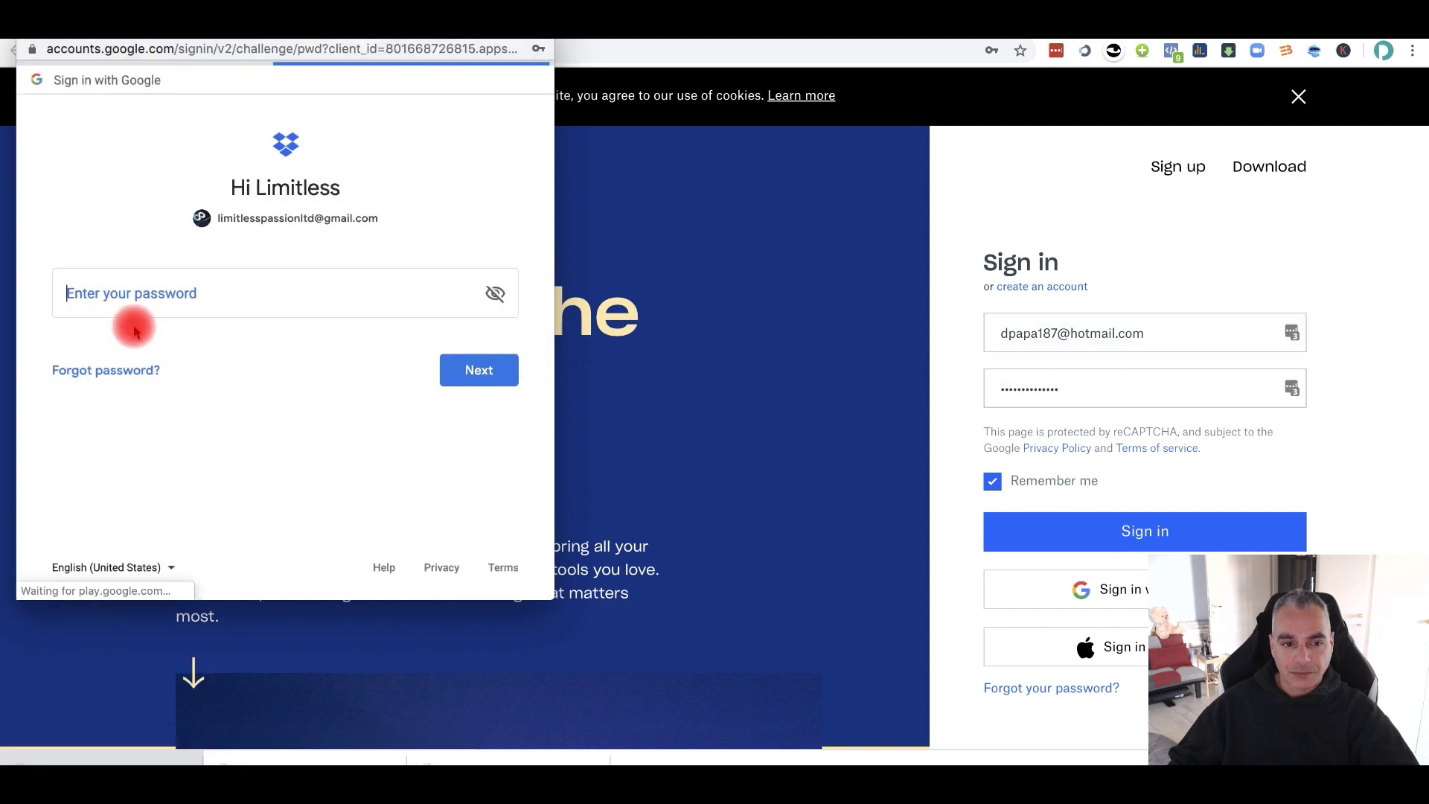
left_click(480, 376)
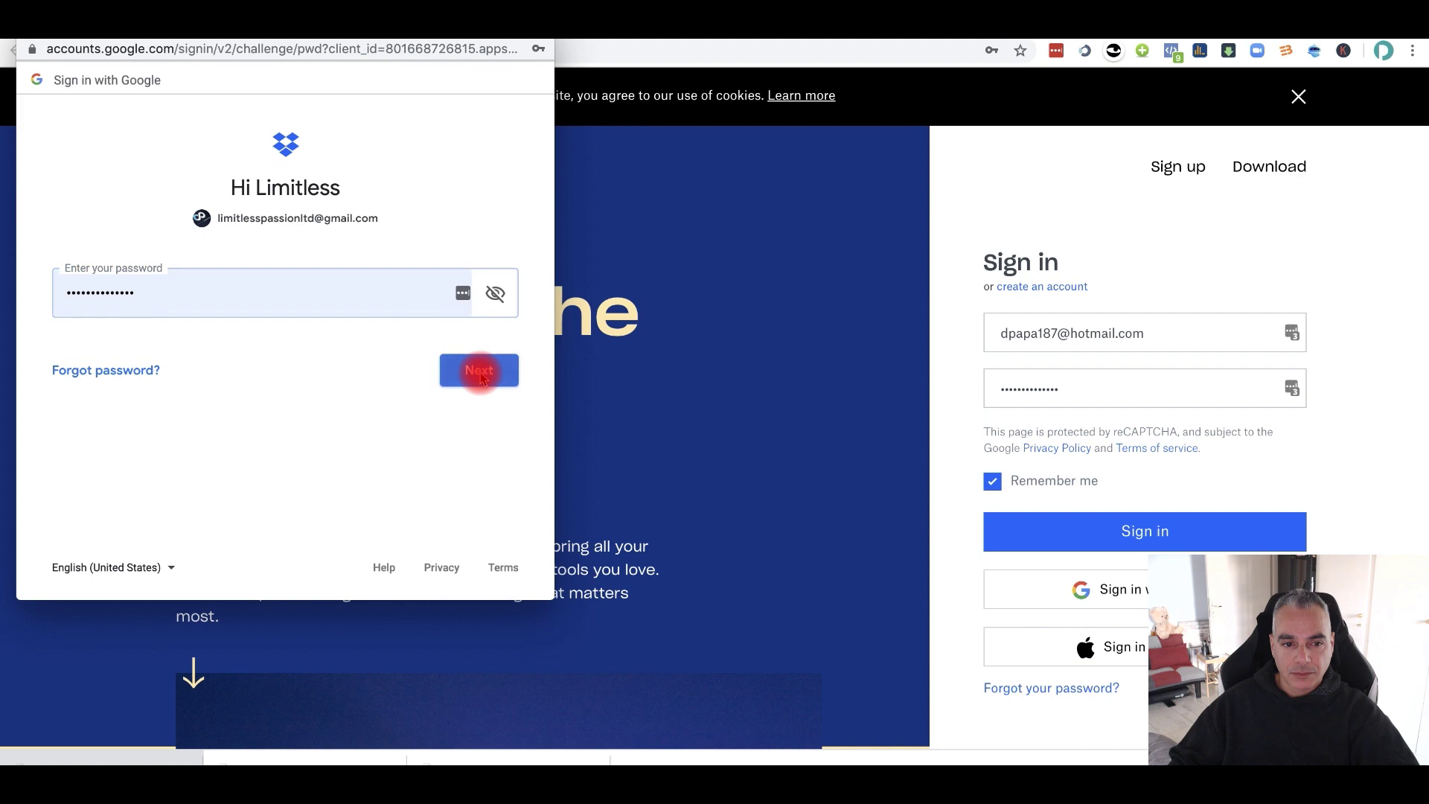
type("••")
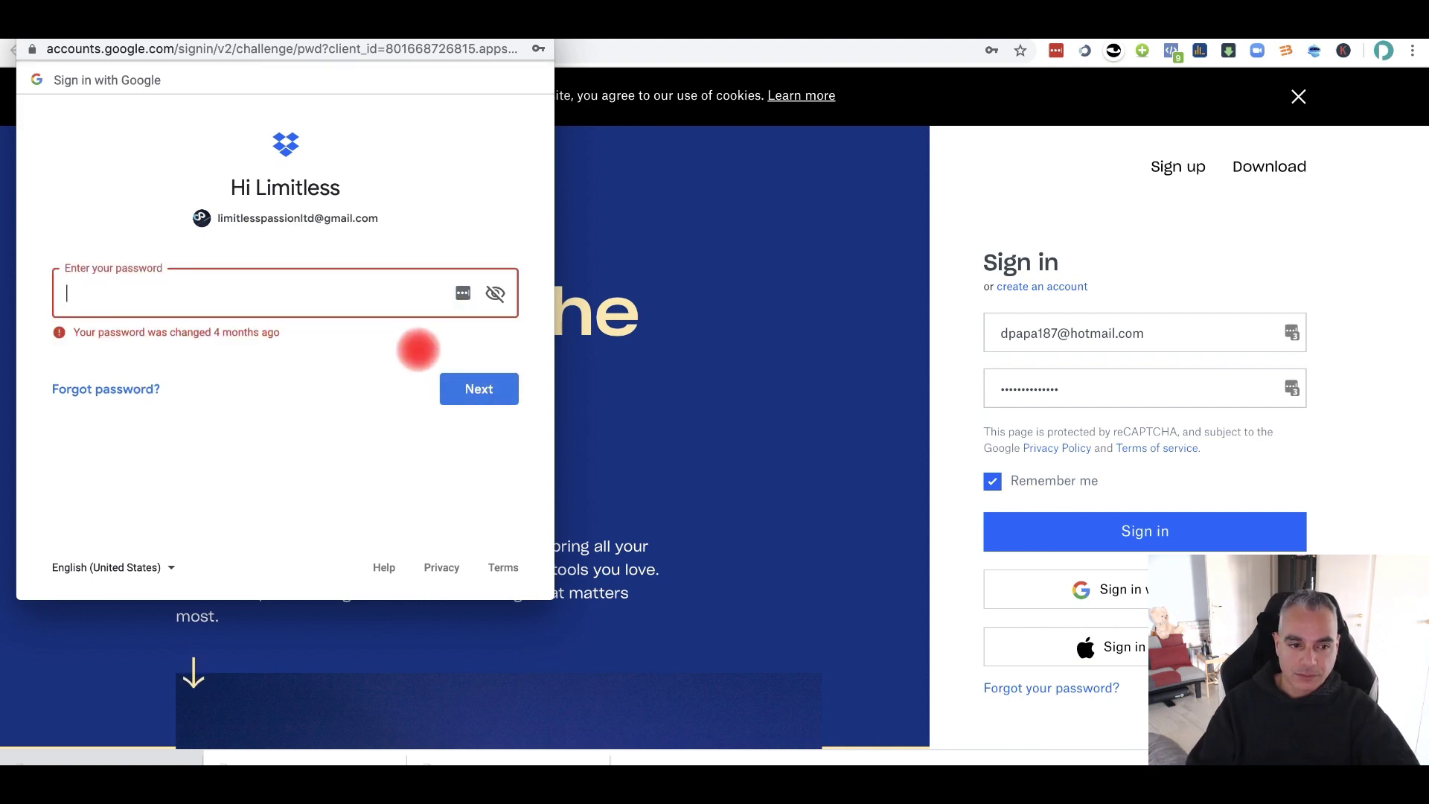
type("••••••••••")
key("Return")
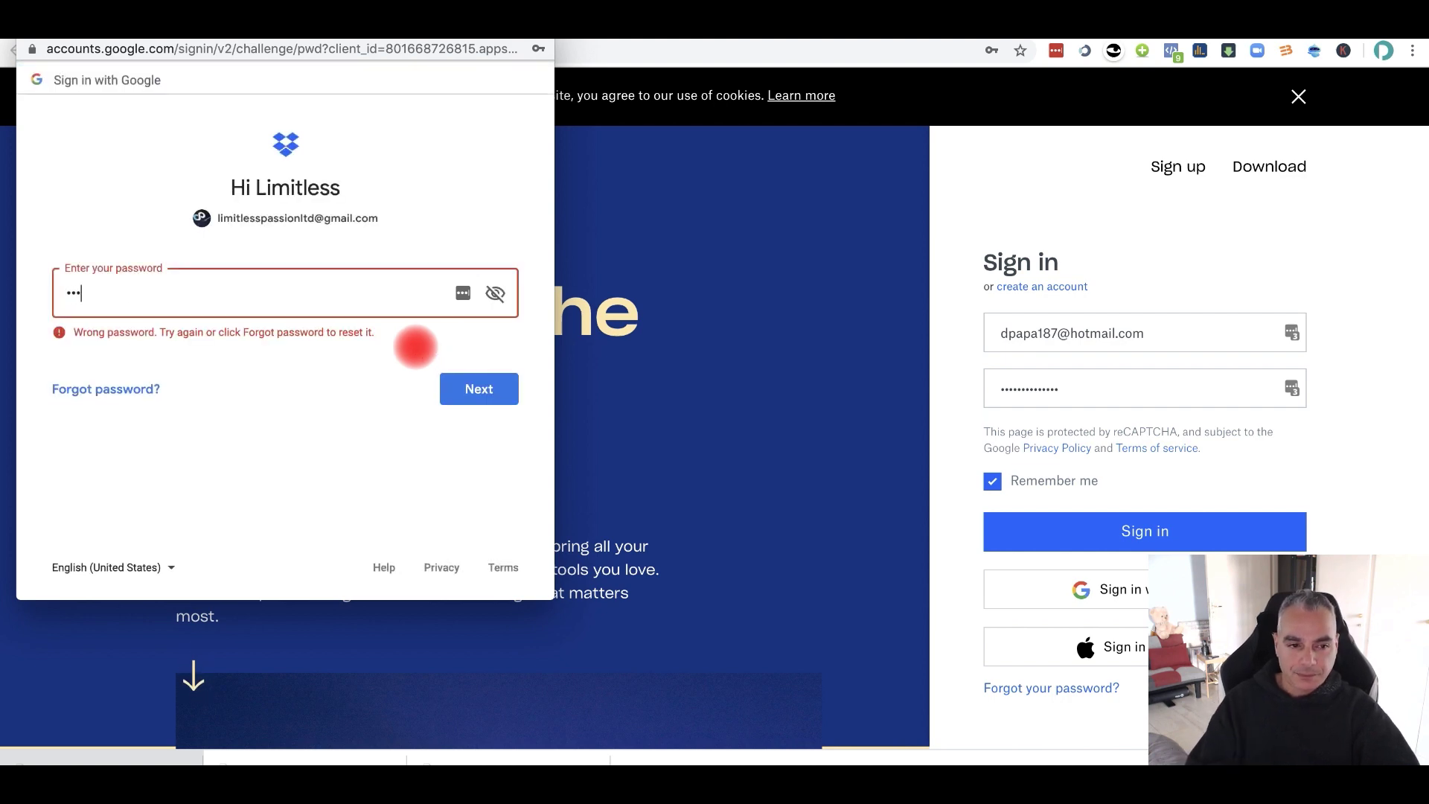
key("Return")
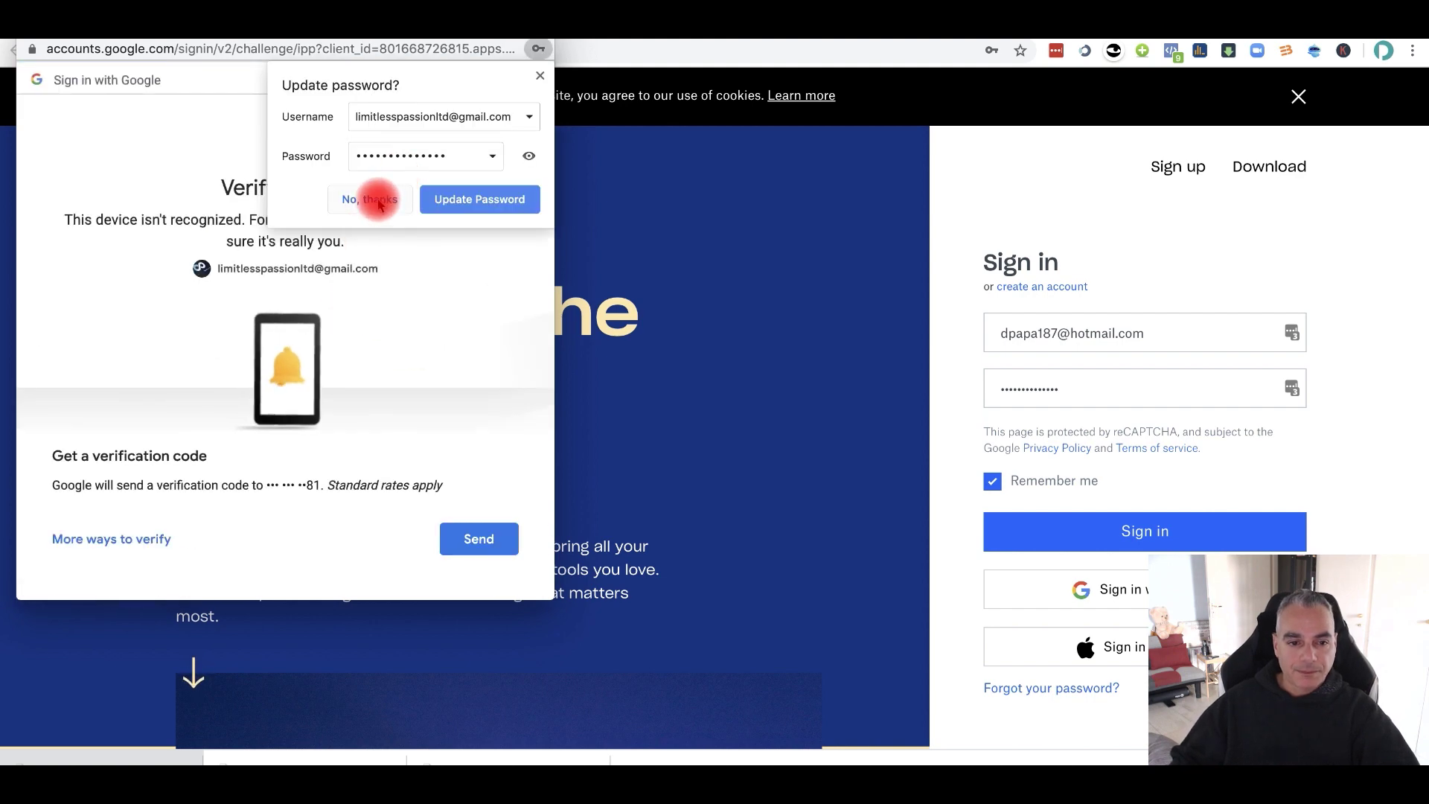
left_click(380, 200)
left_click(469, 558)
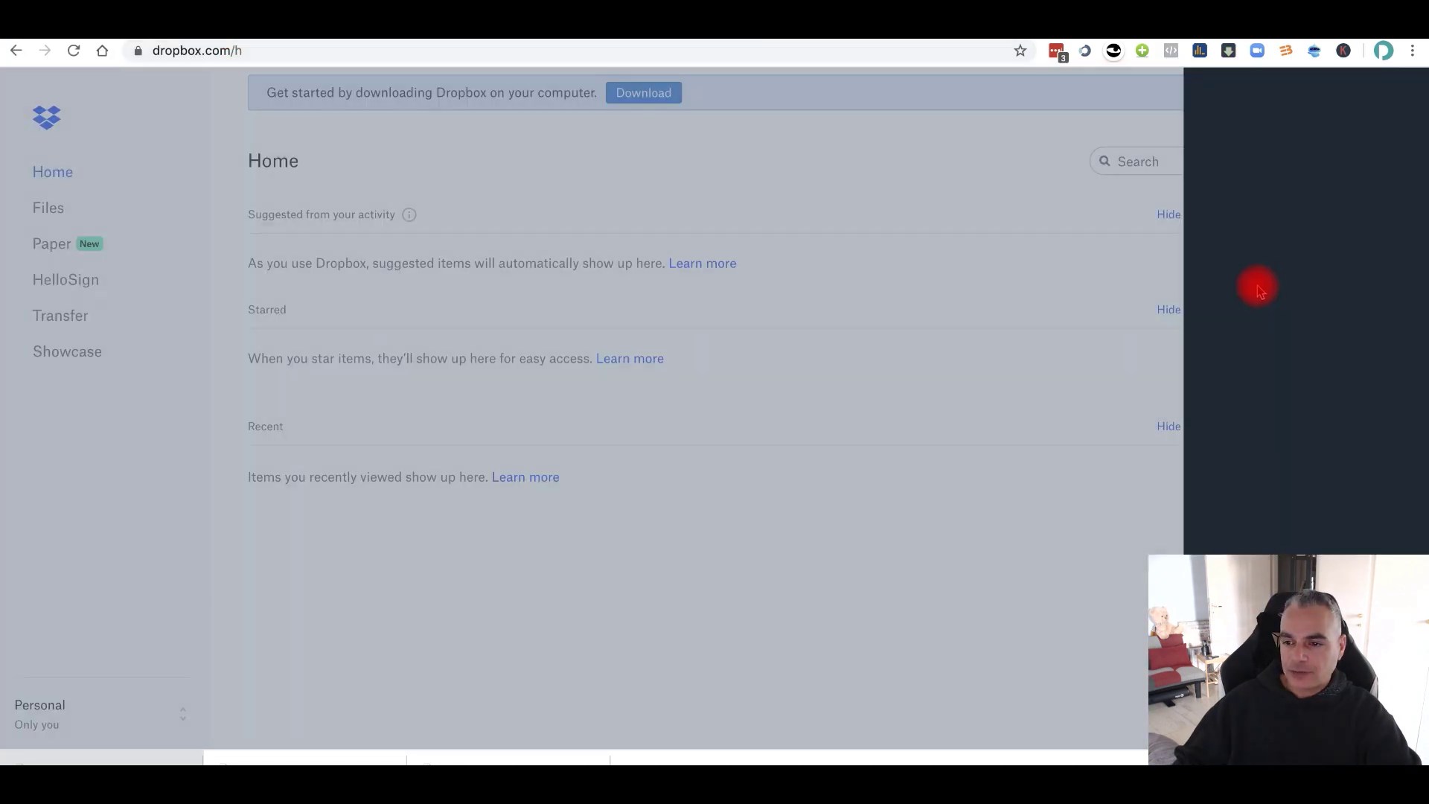
Step: Dismiss the Dropbox setup panel and upload BabySleepMiracle FREE Report - 866667.pdf from the Desktop to the main Dropbox folder
left_click(1191, 134)
left_click(1276, 283)
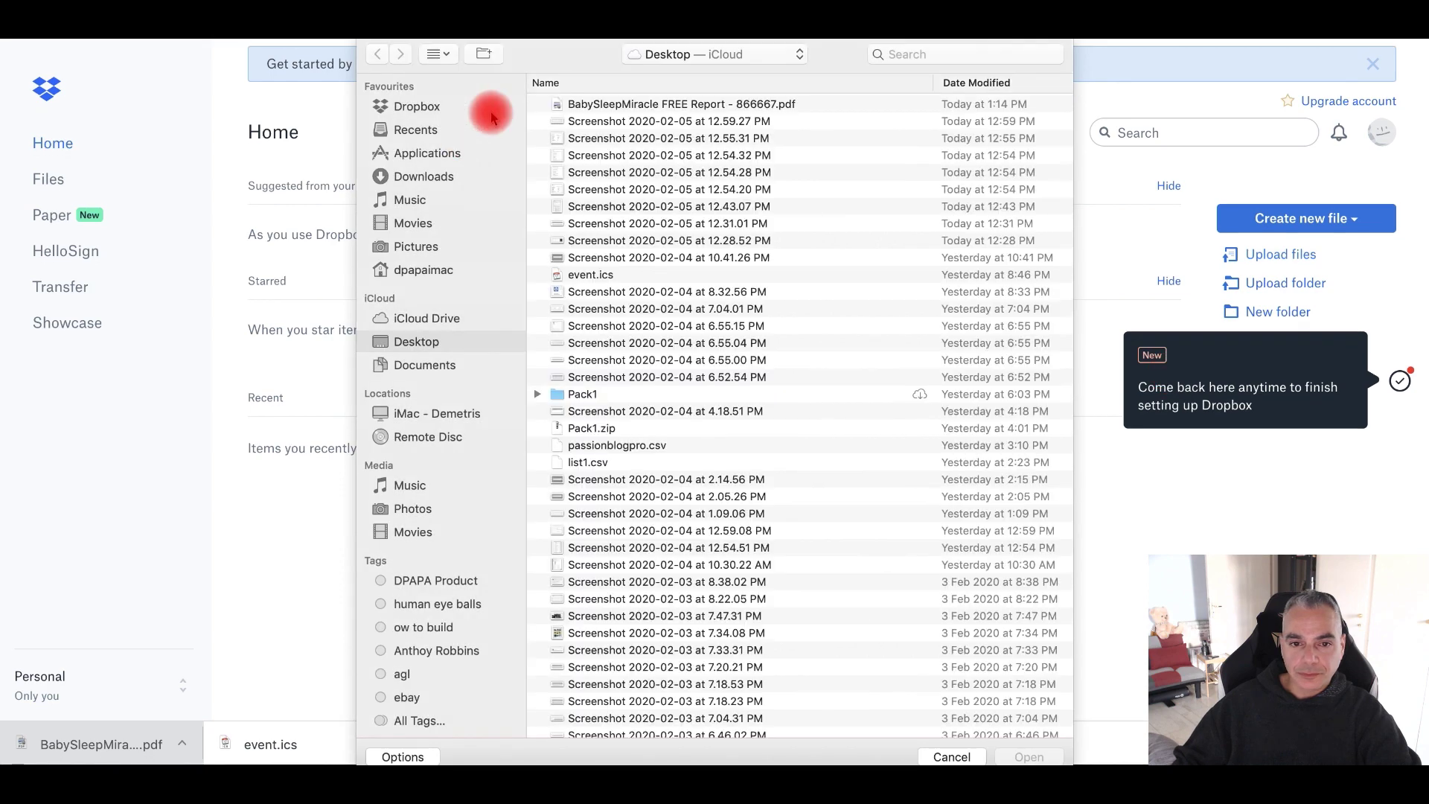
double_click(590, 104)
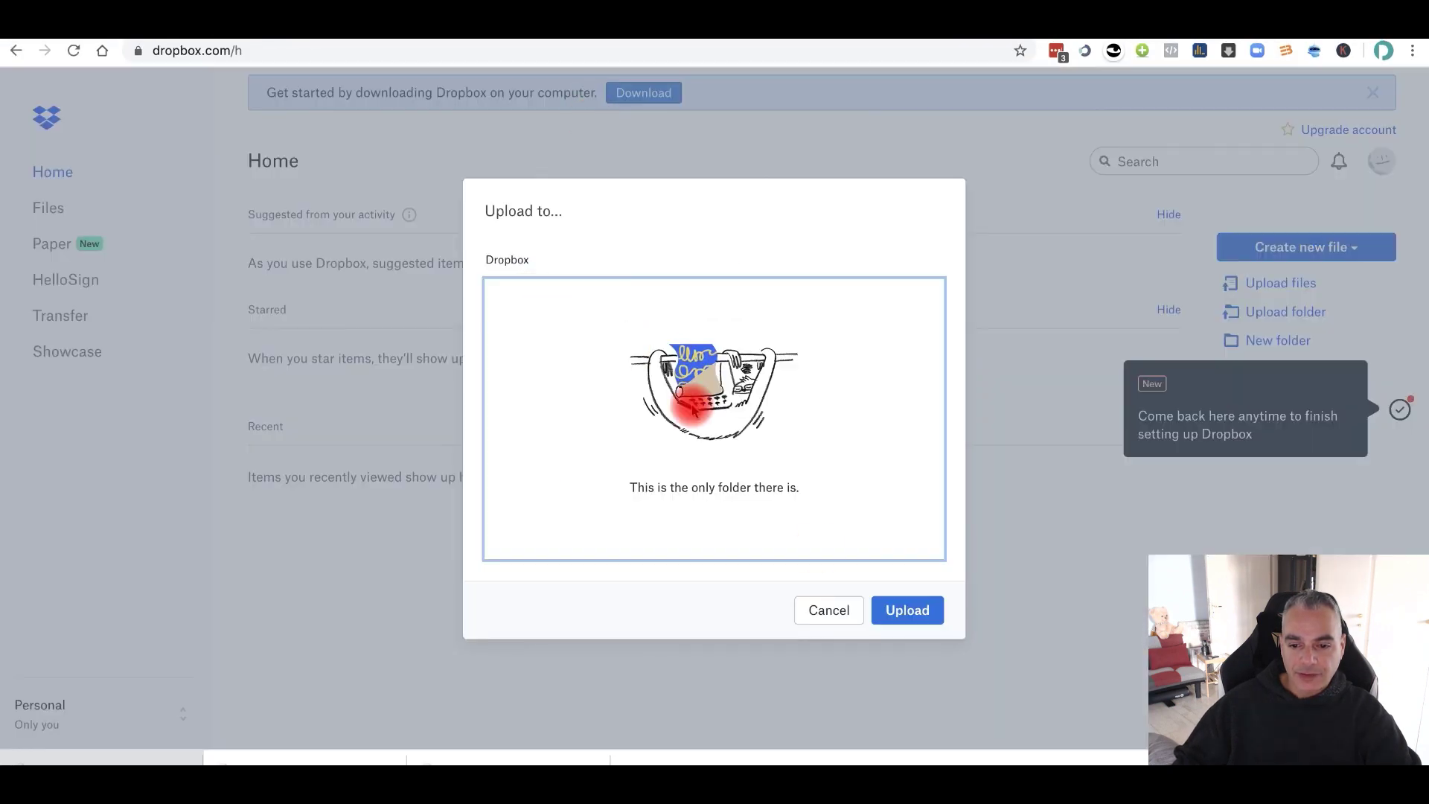
left_click(921, 608)
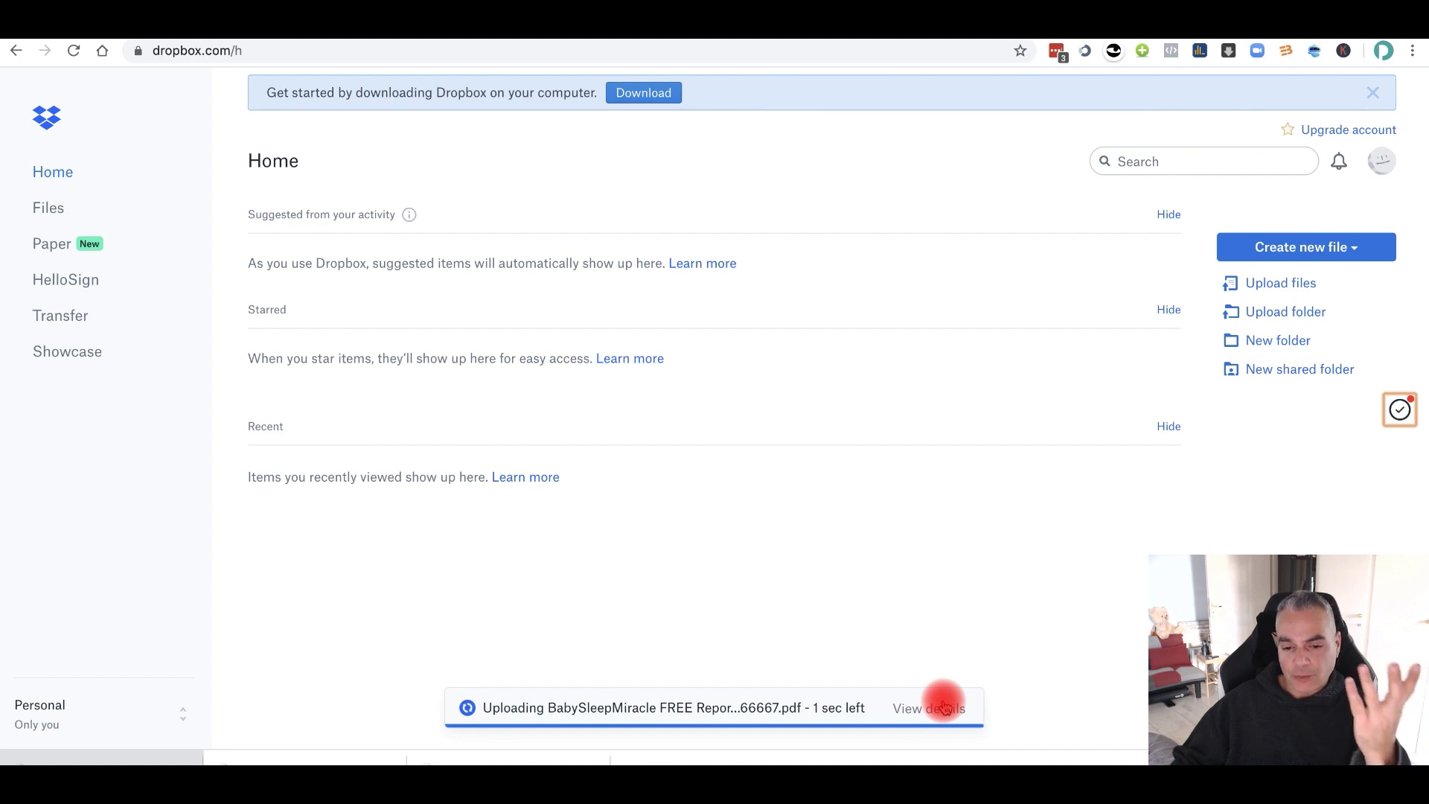
left_click(947, 708)
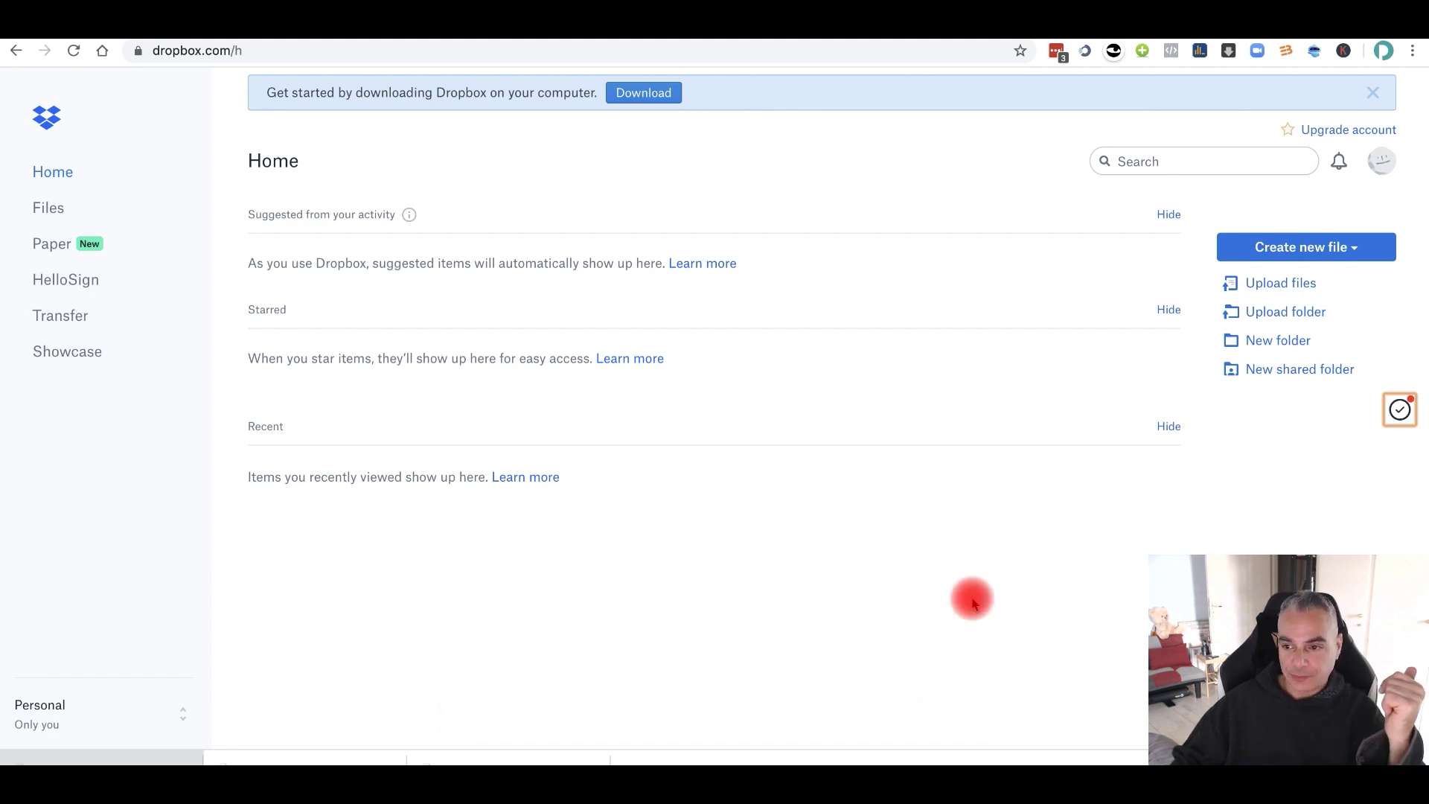
Step: Create a view link for the uploaded BabySleepMiracle report and copy it
mouse_move(606, 456)
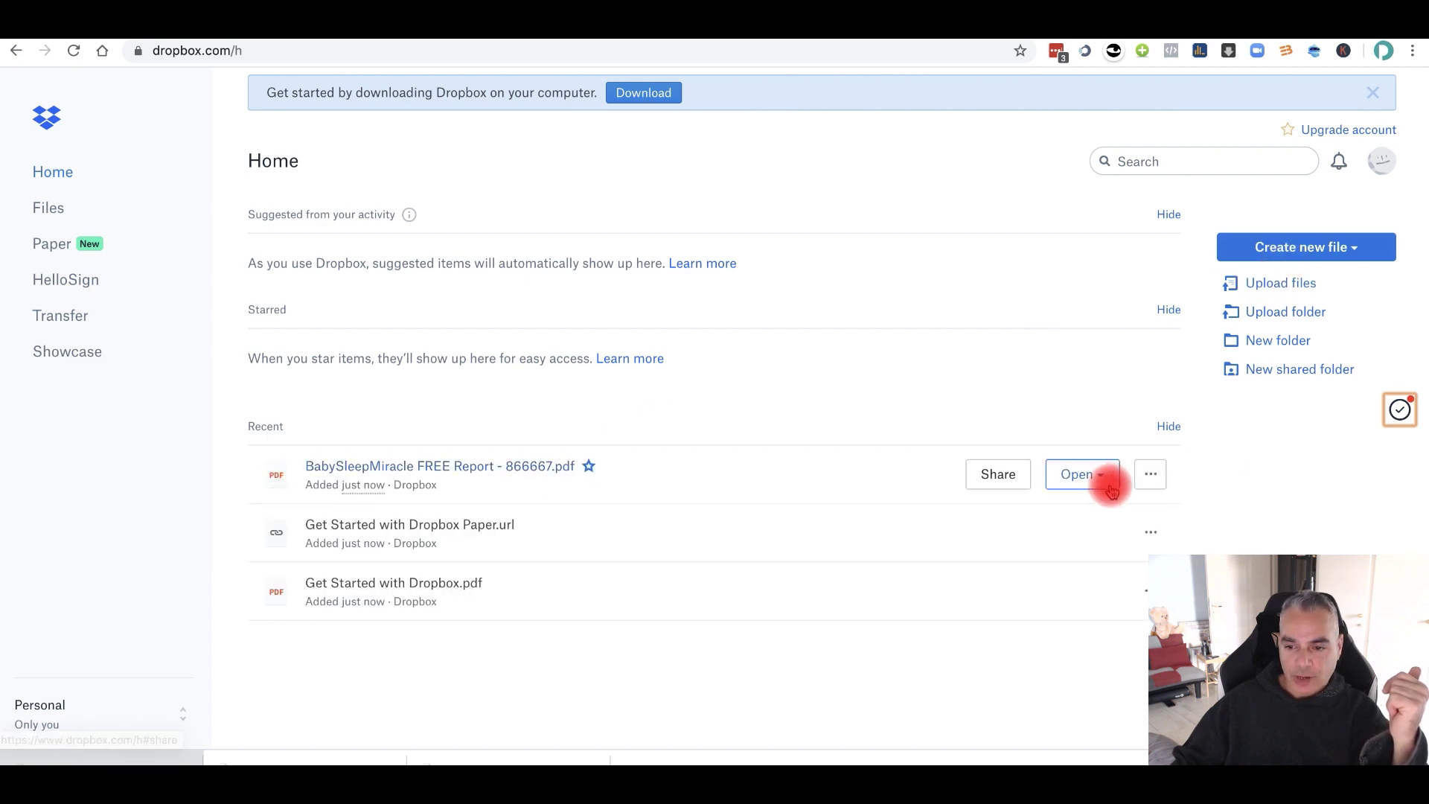
left_click(1009, 477)
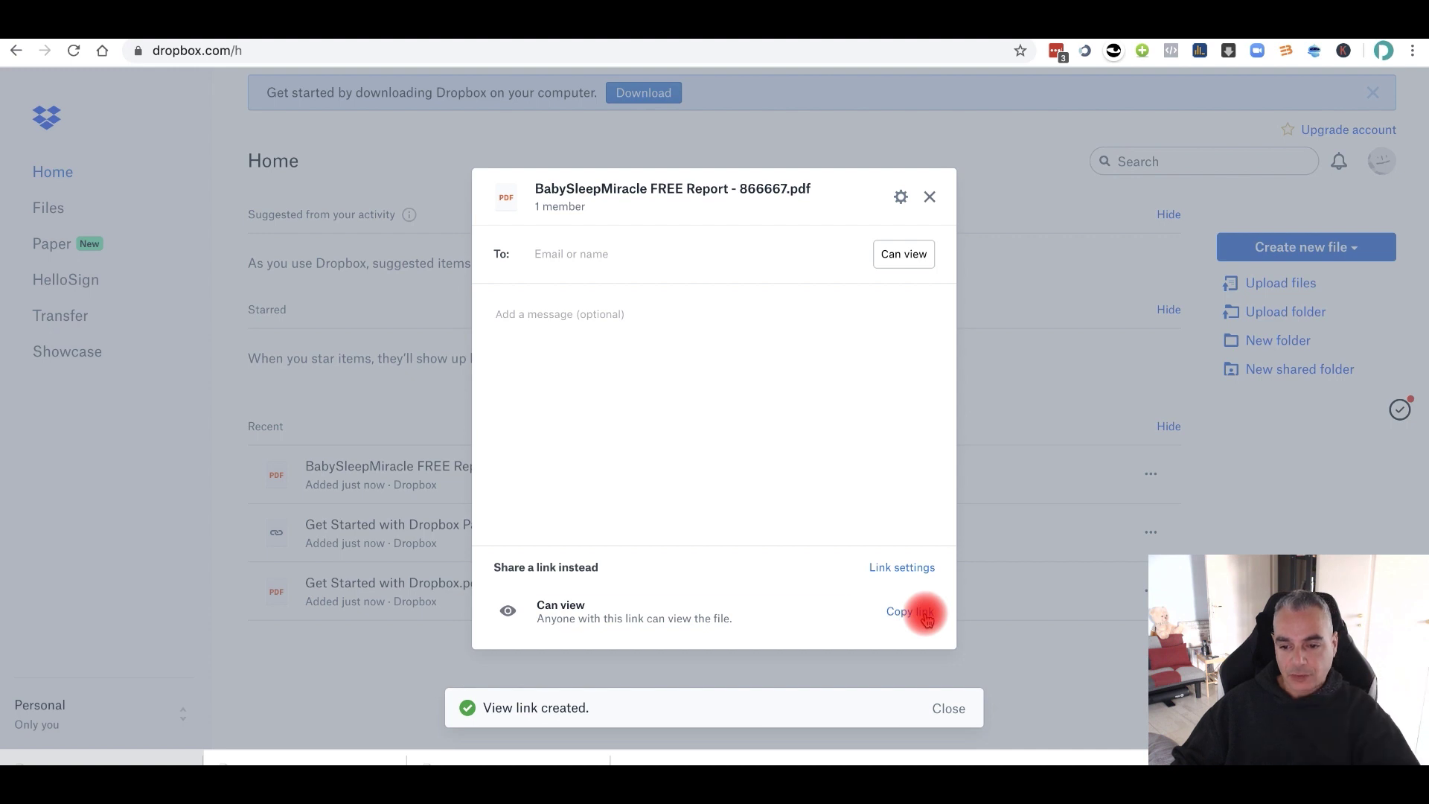
left_click(910, 612)
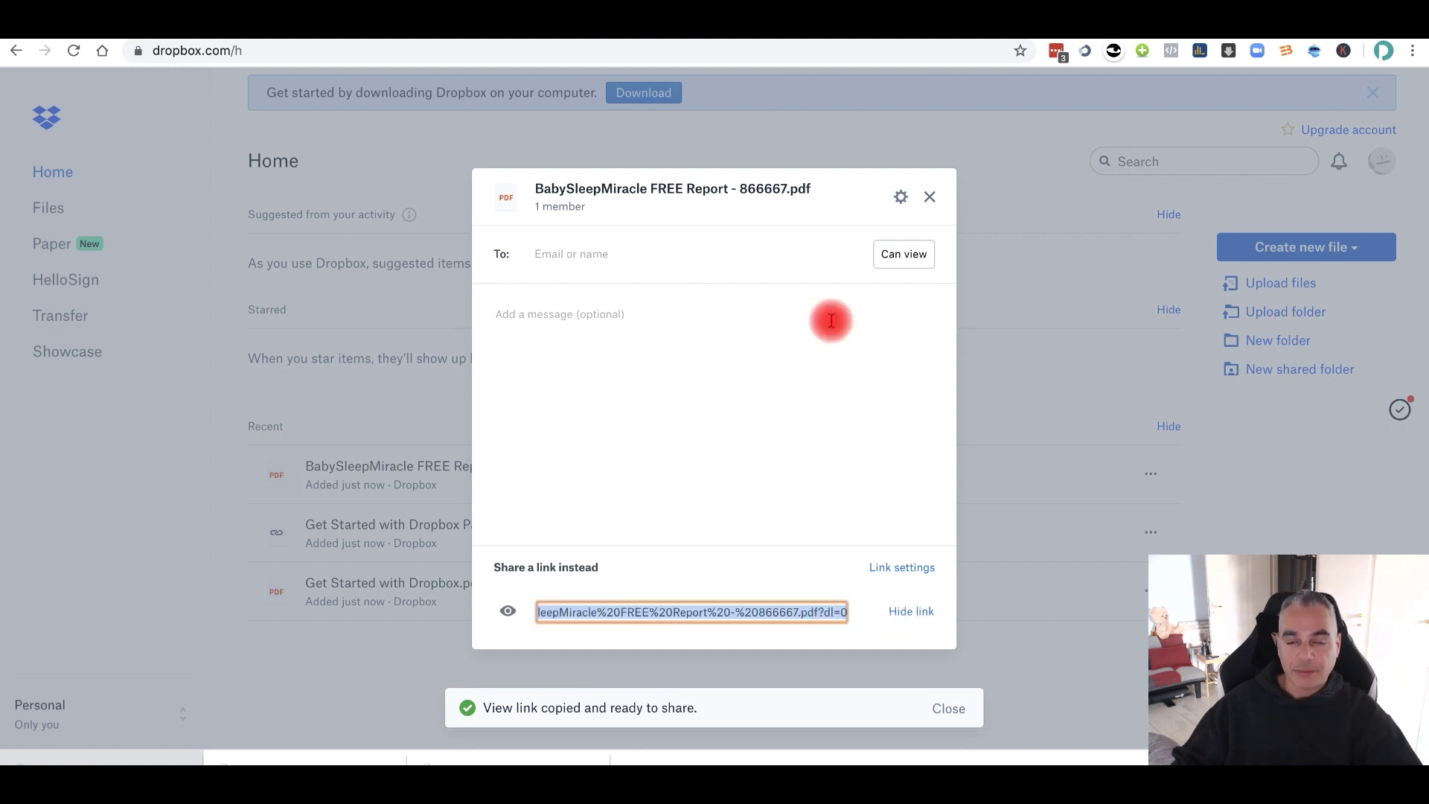
Step: Switch to Bing Bang Profits and start a new link named Baby Sleep Report with the tracking link ending babysleepreport
left_click(898, 36)
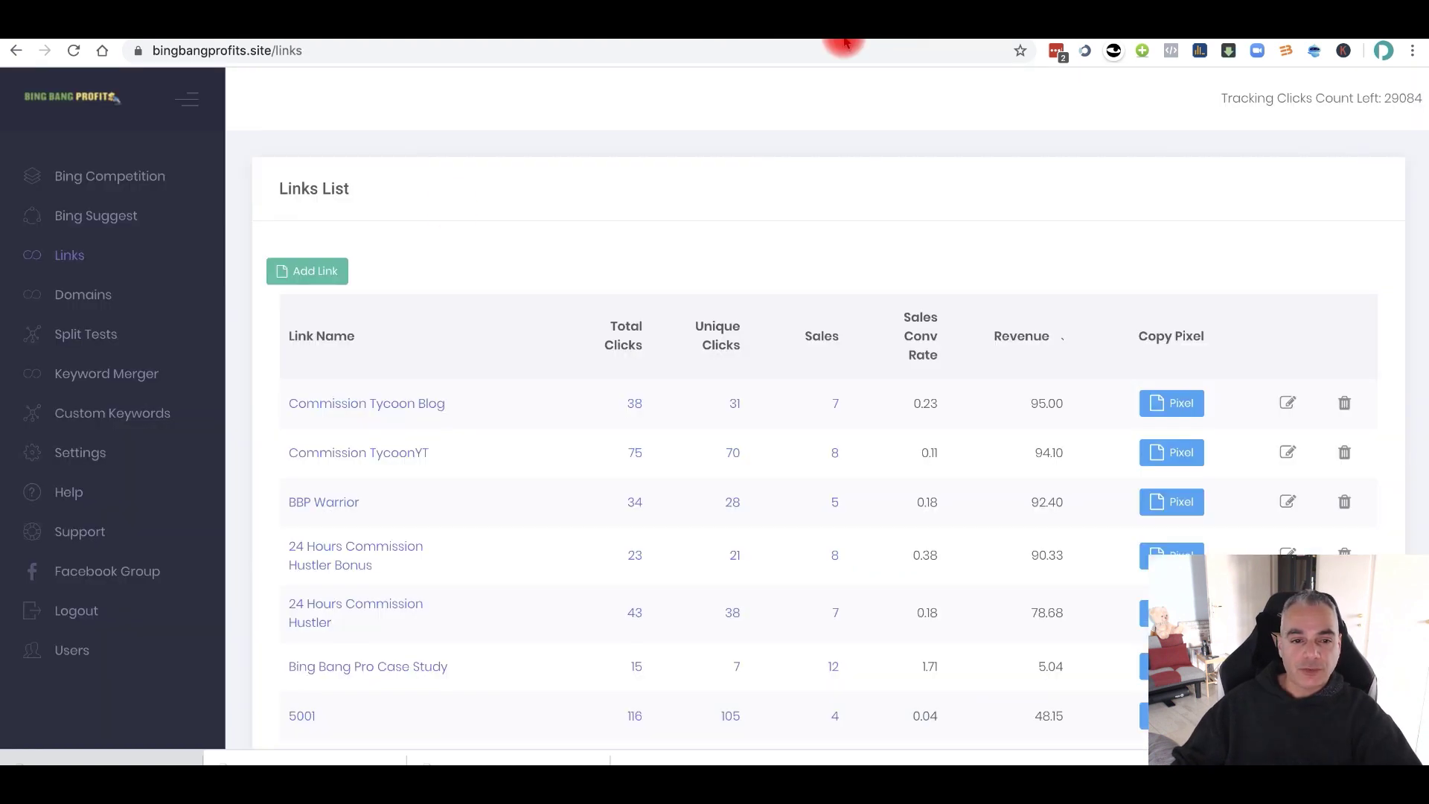
left_click(312, 275)
left_click(669, 182)
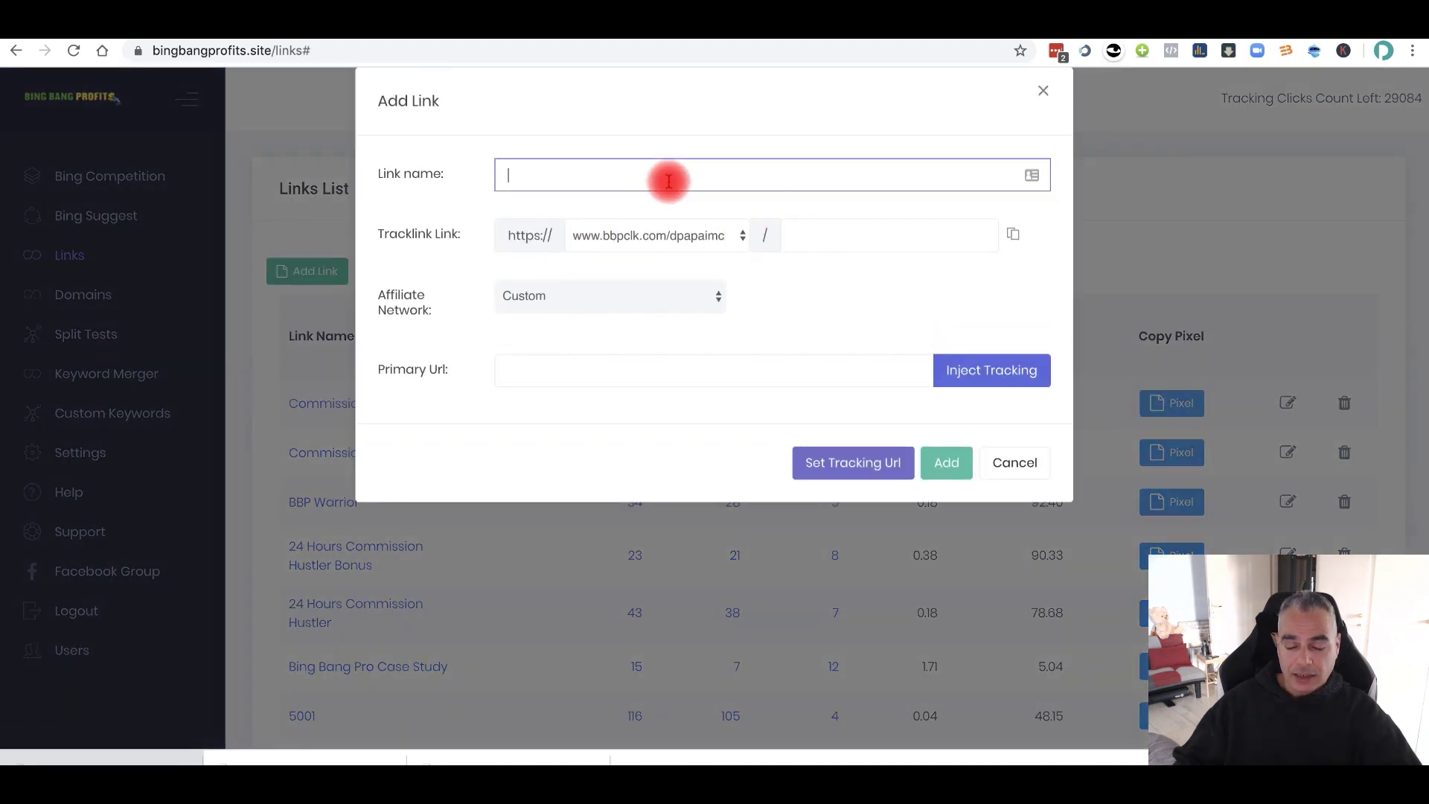
type("Baby Sleep Rep")
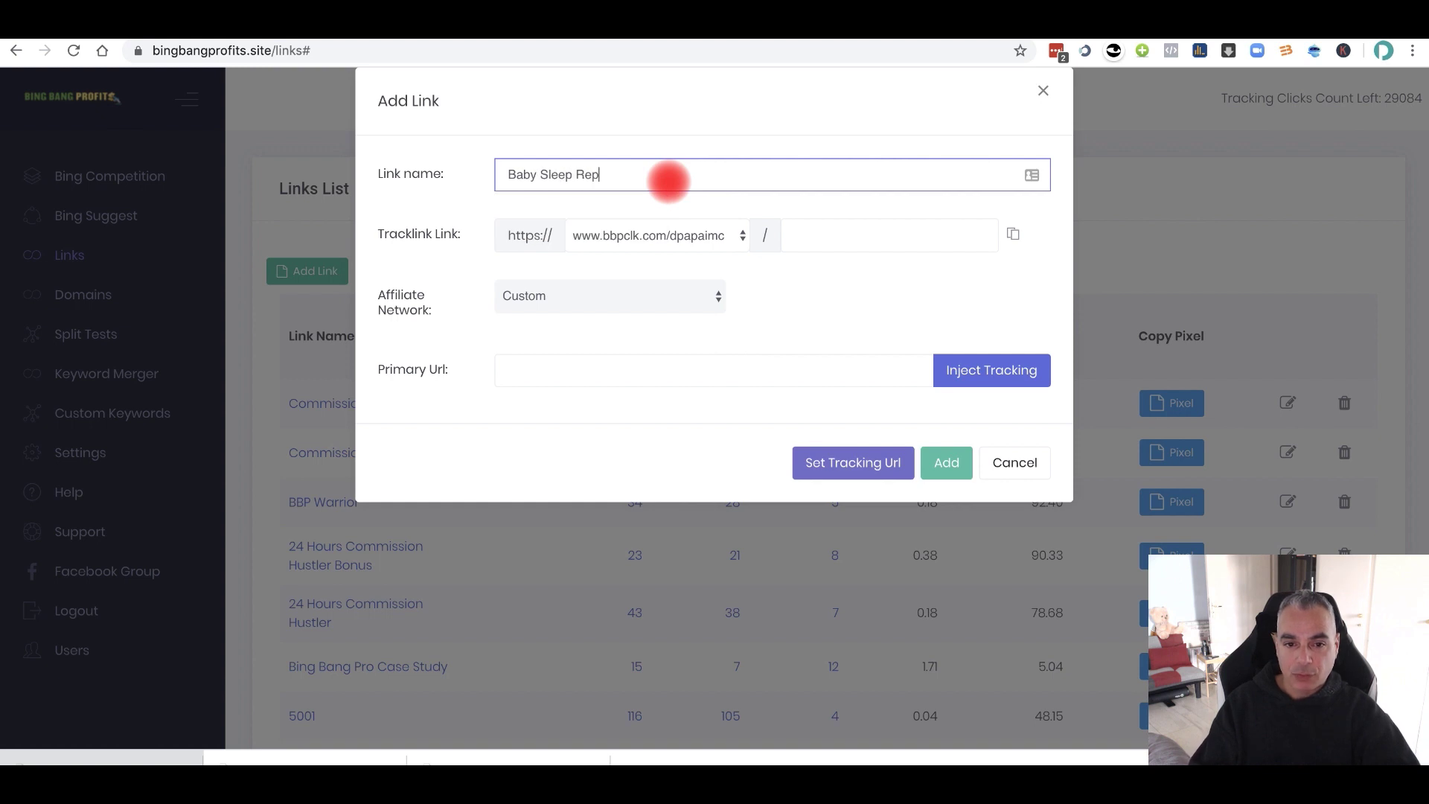
type("ort")
left_click(914, 228)
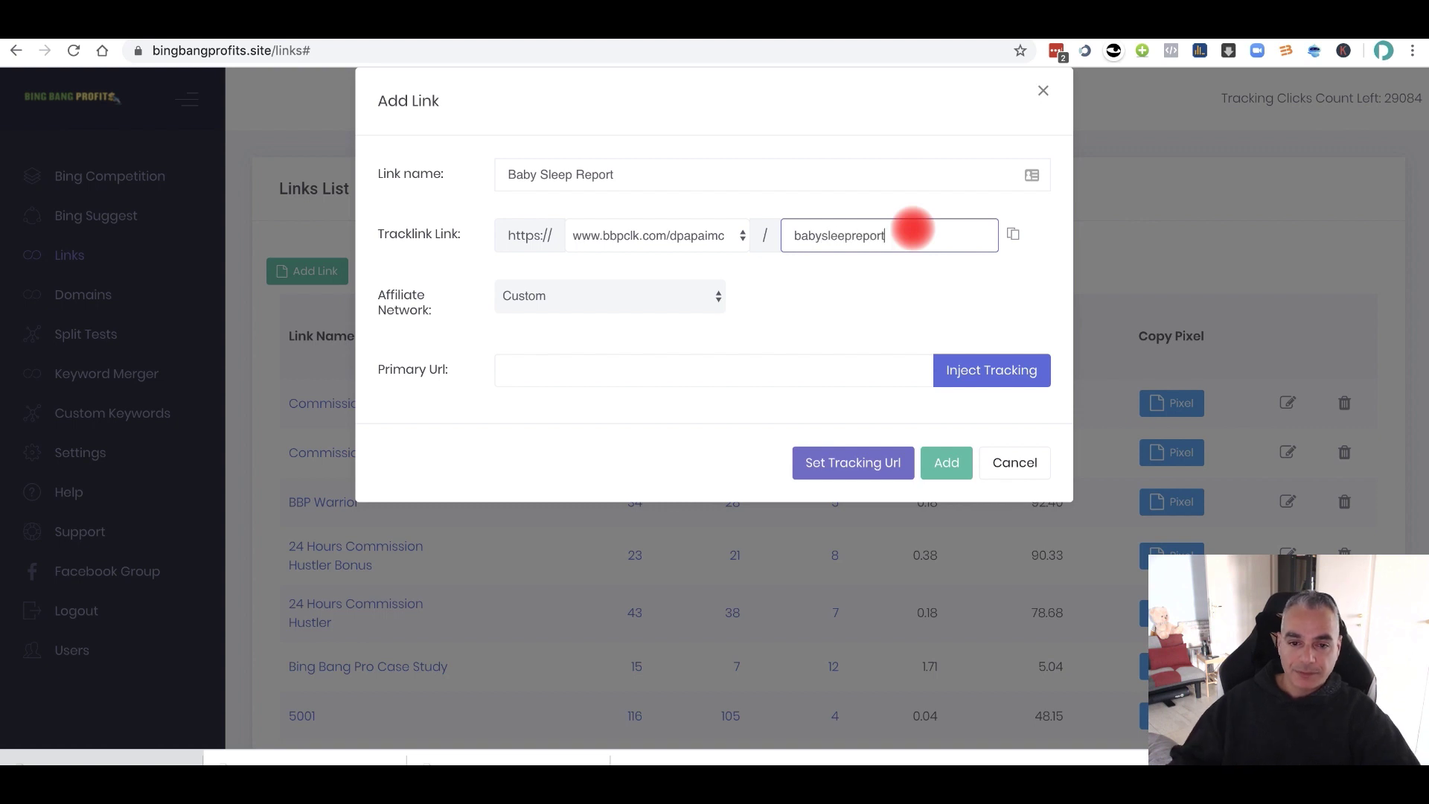
Step: Set the affiliate network to ClickBank, the tracking ID to pdfreport and the primary URL to the copied Dropbox link
left_click(680, 296)
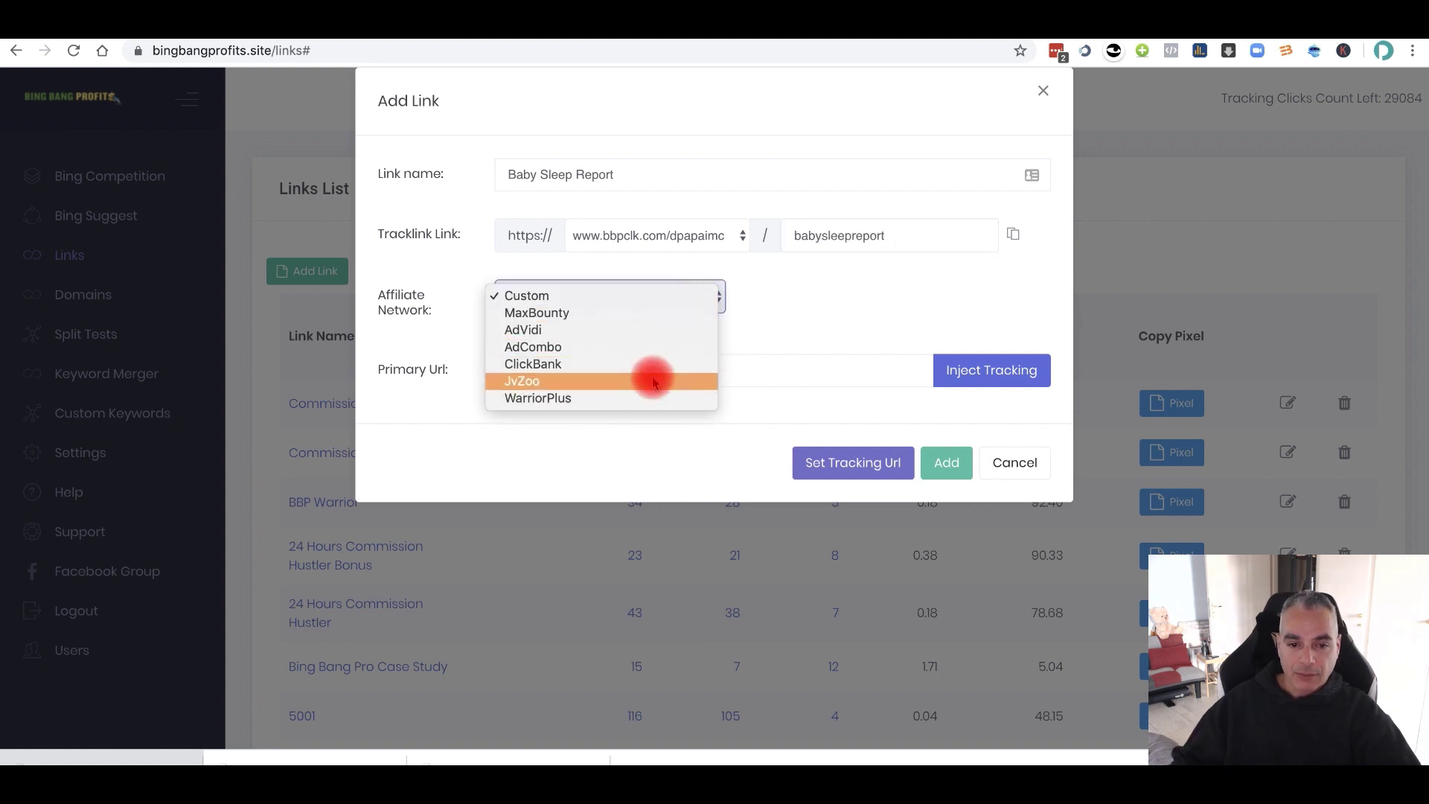
left_click(638, 363)
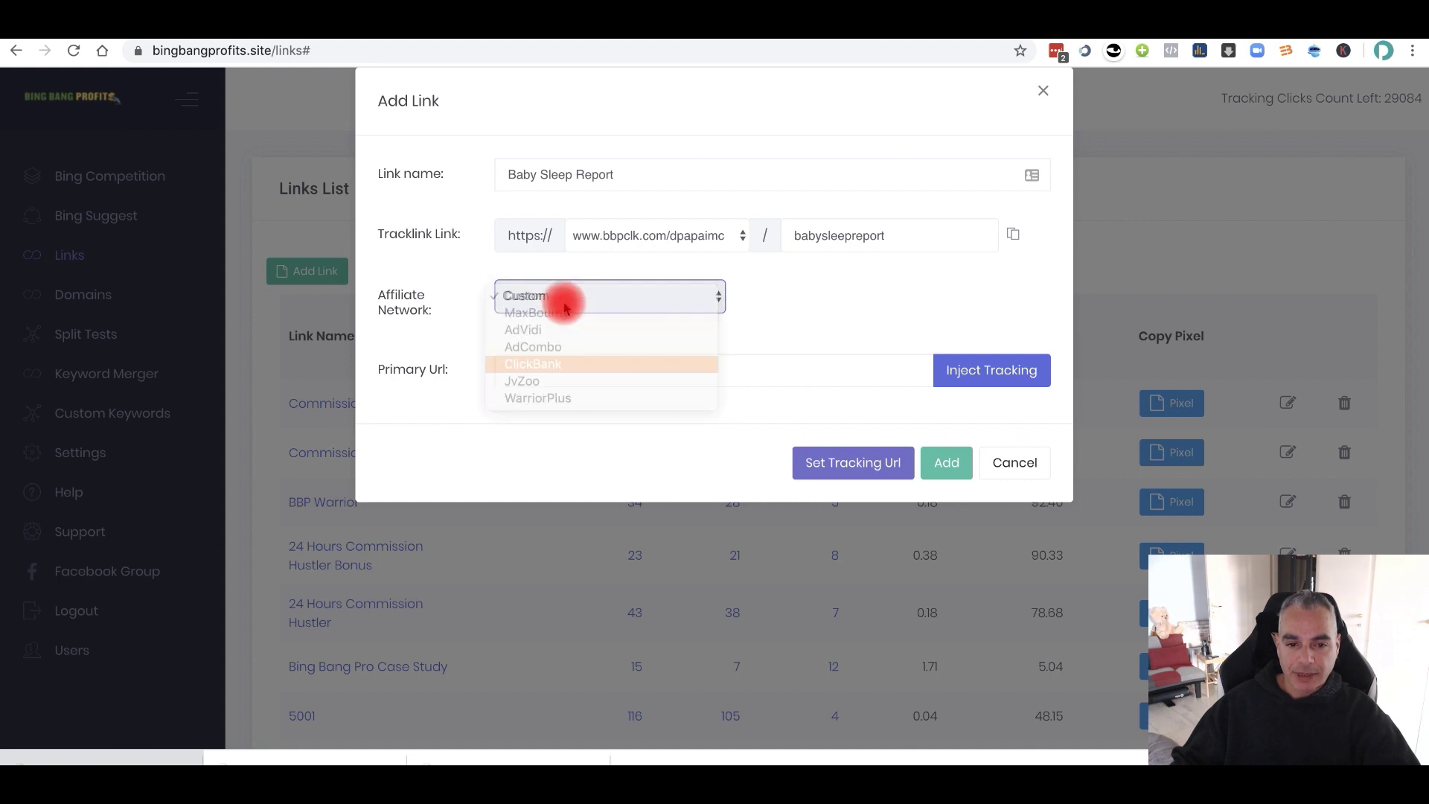
left_click(564, 372)
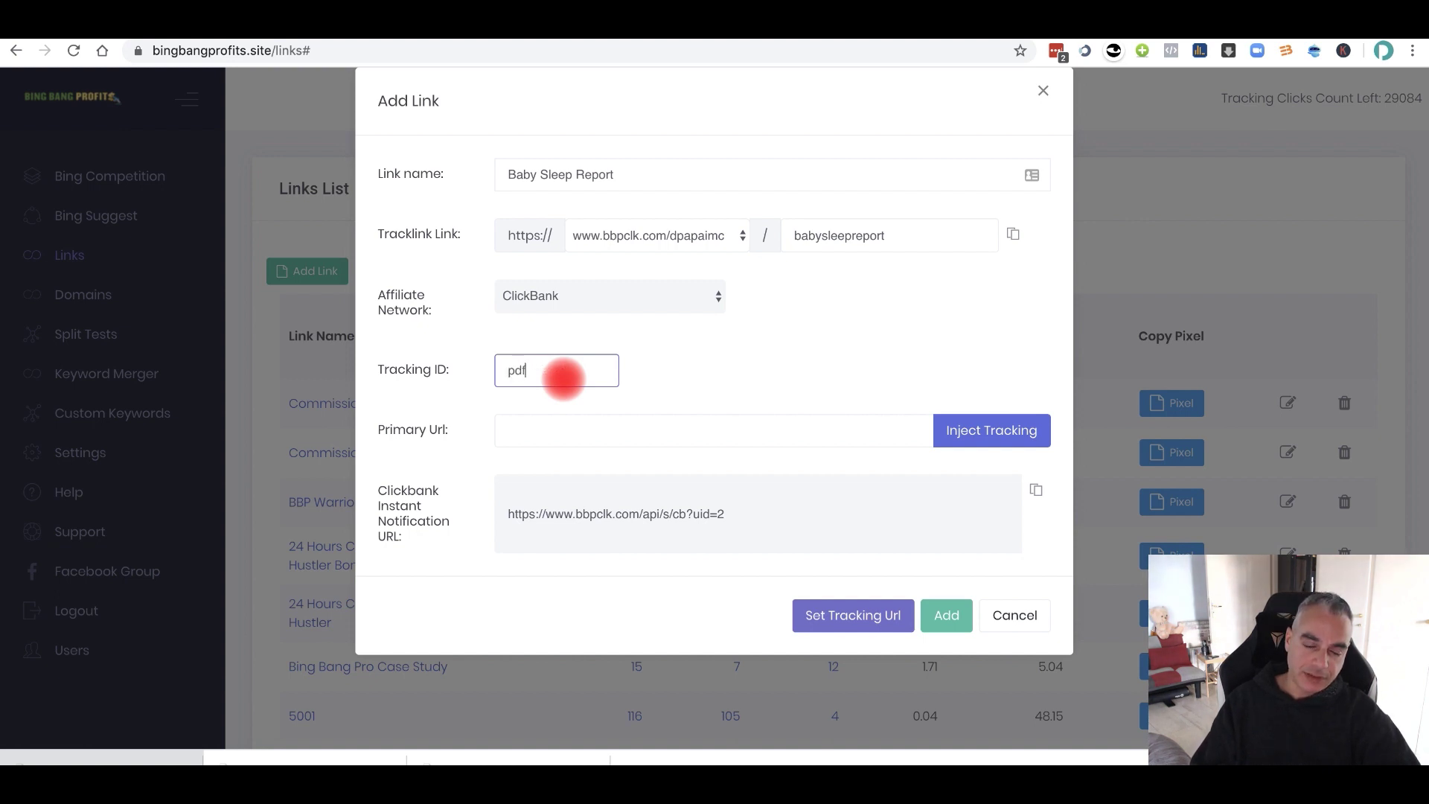
type("t")
key("Tab")
key("ctrl+v")
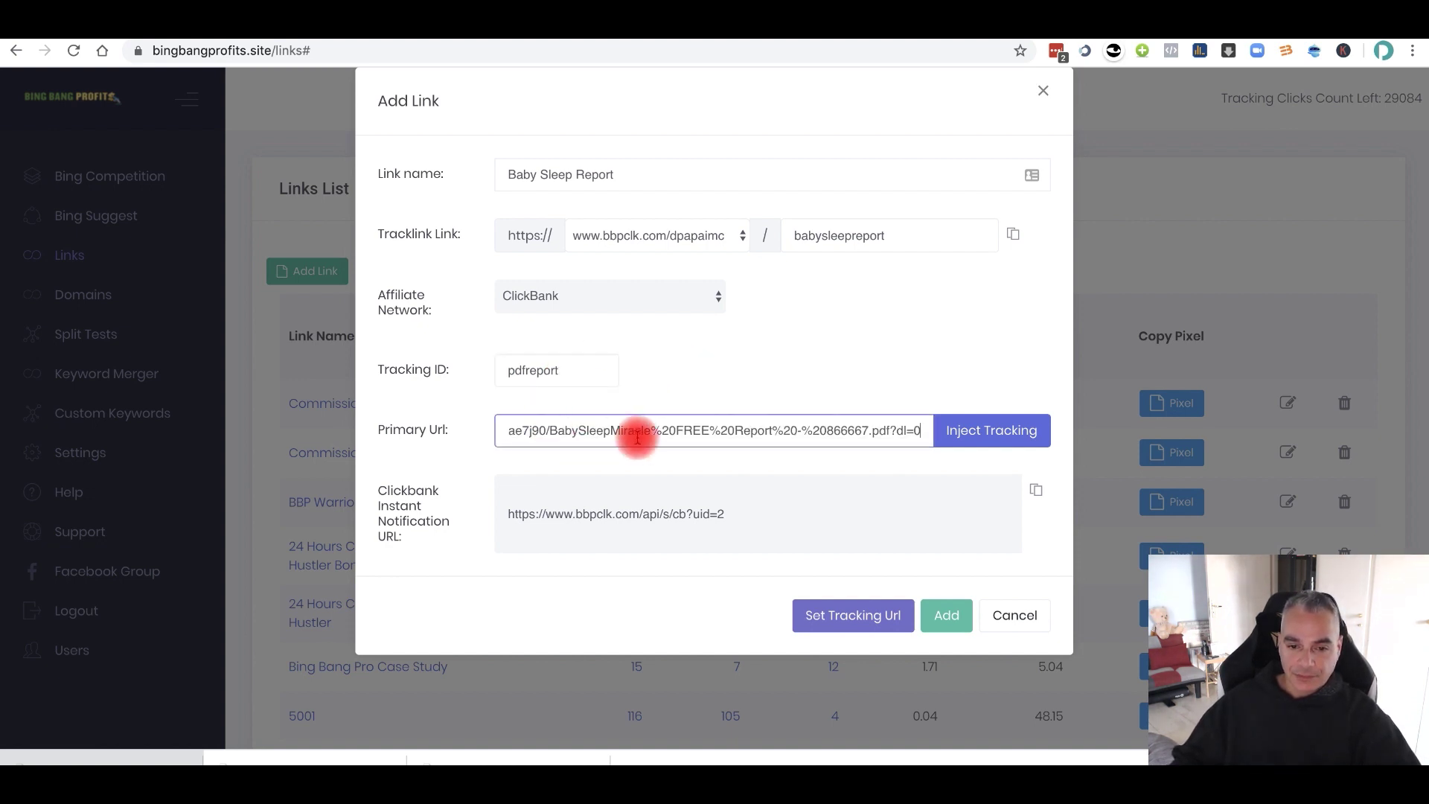
Step: Review the full Dropbox address in the primary URL and the tracking ID of the new link
left_click_drag(638, 432, 361, 408)
left_click_drag(549, 434, 1258, 457)
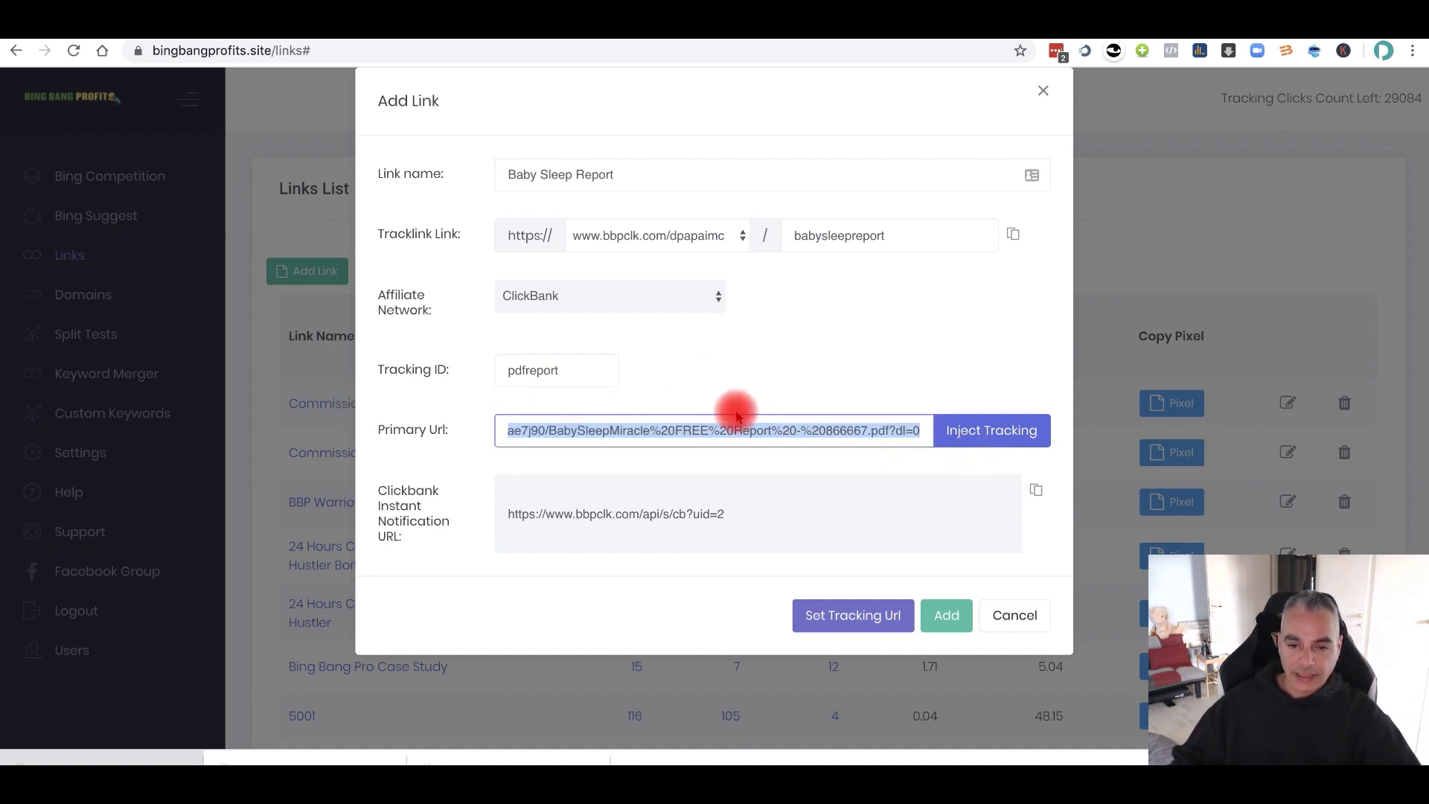
left_click(847, 431)
left_click_drag(911, 435, 558, 399)
left_click(516, 364)
double_click(496, 365)
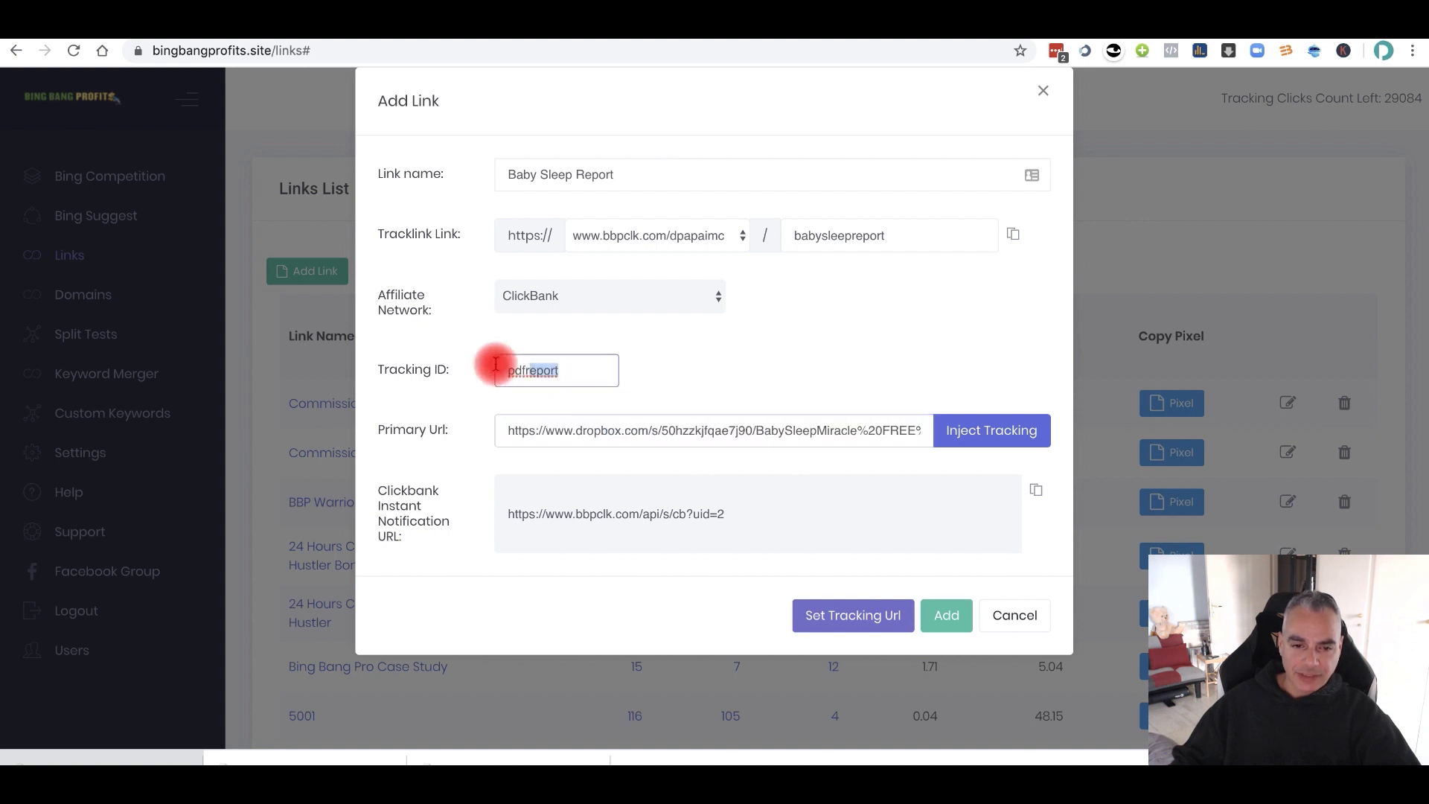
Step: Clear the tracking ID, add the Baby Sleep Report link and locate it in the links list
key("BackSpace")
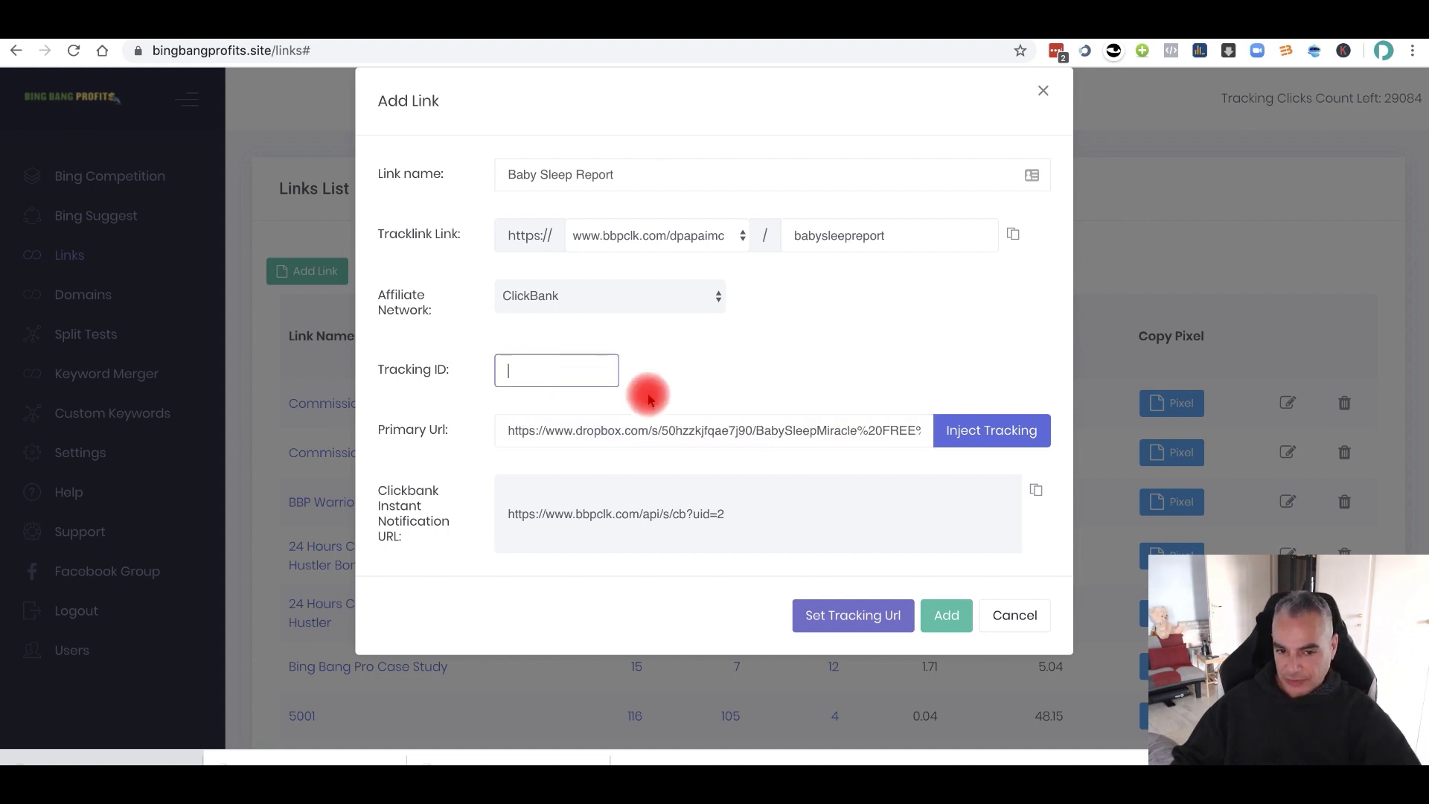
left_click(519, 436)
left_click_drag(520, 436, 1134, 447)
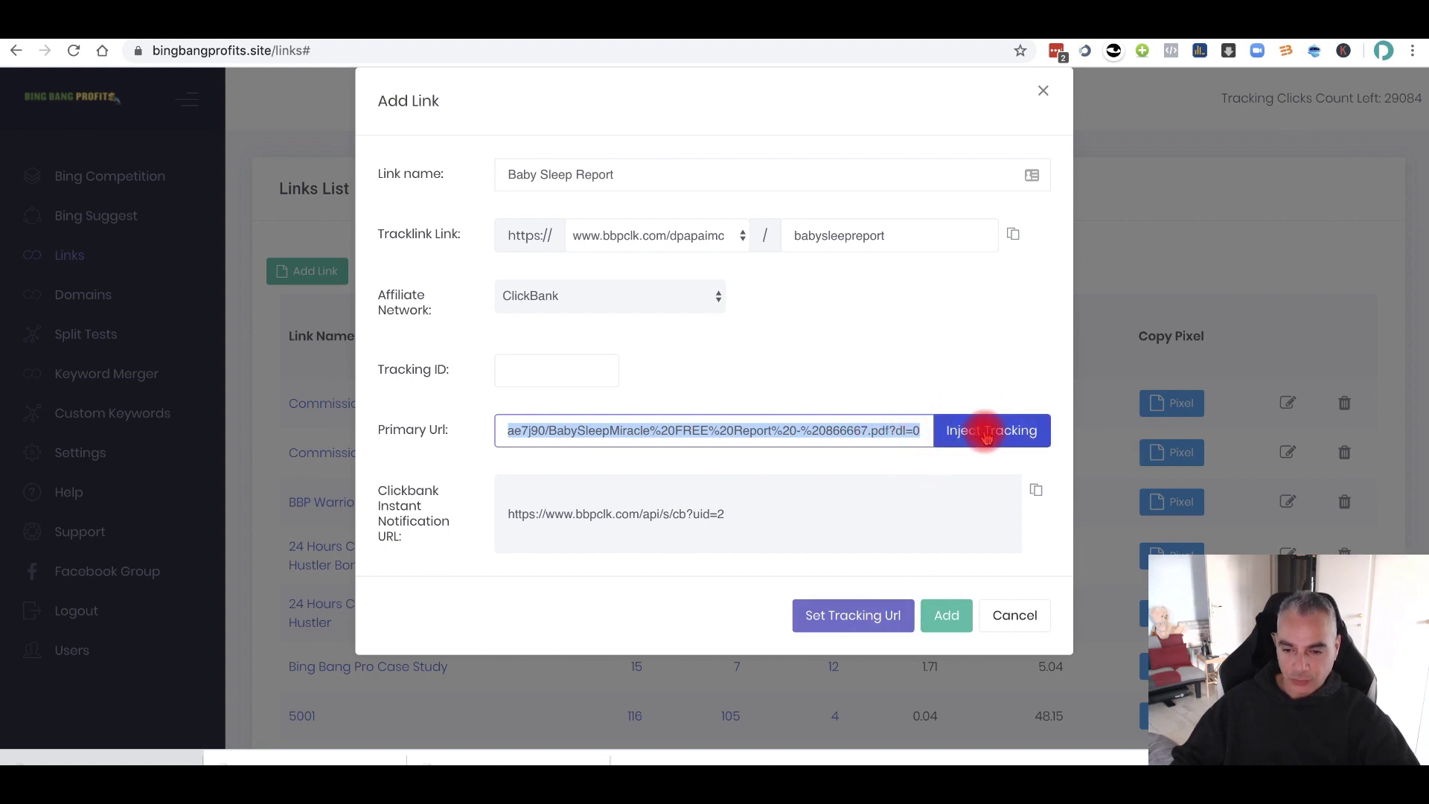
left_click(898, 615)
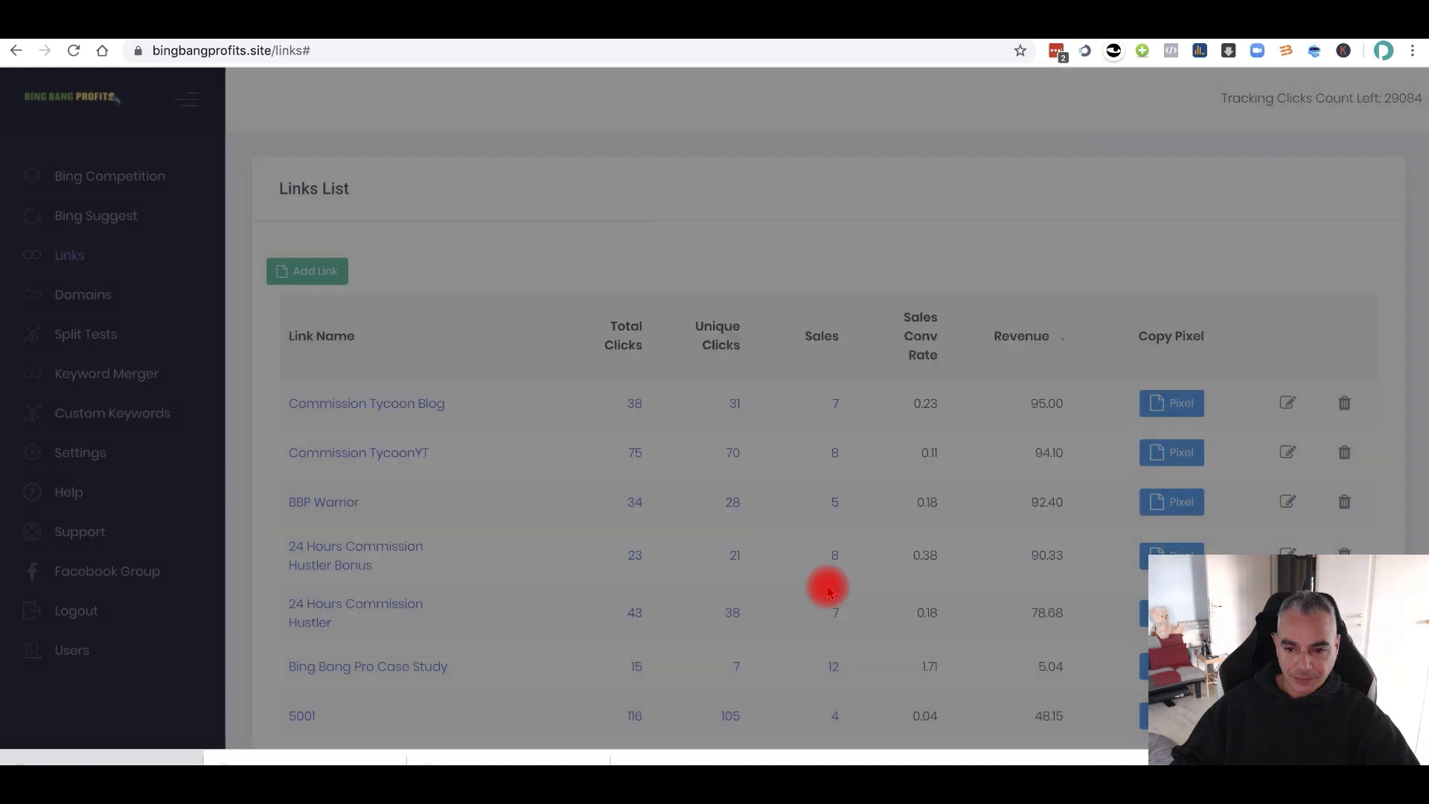
scroll(778, 597, "down", 15)
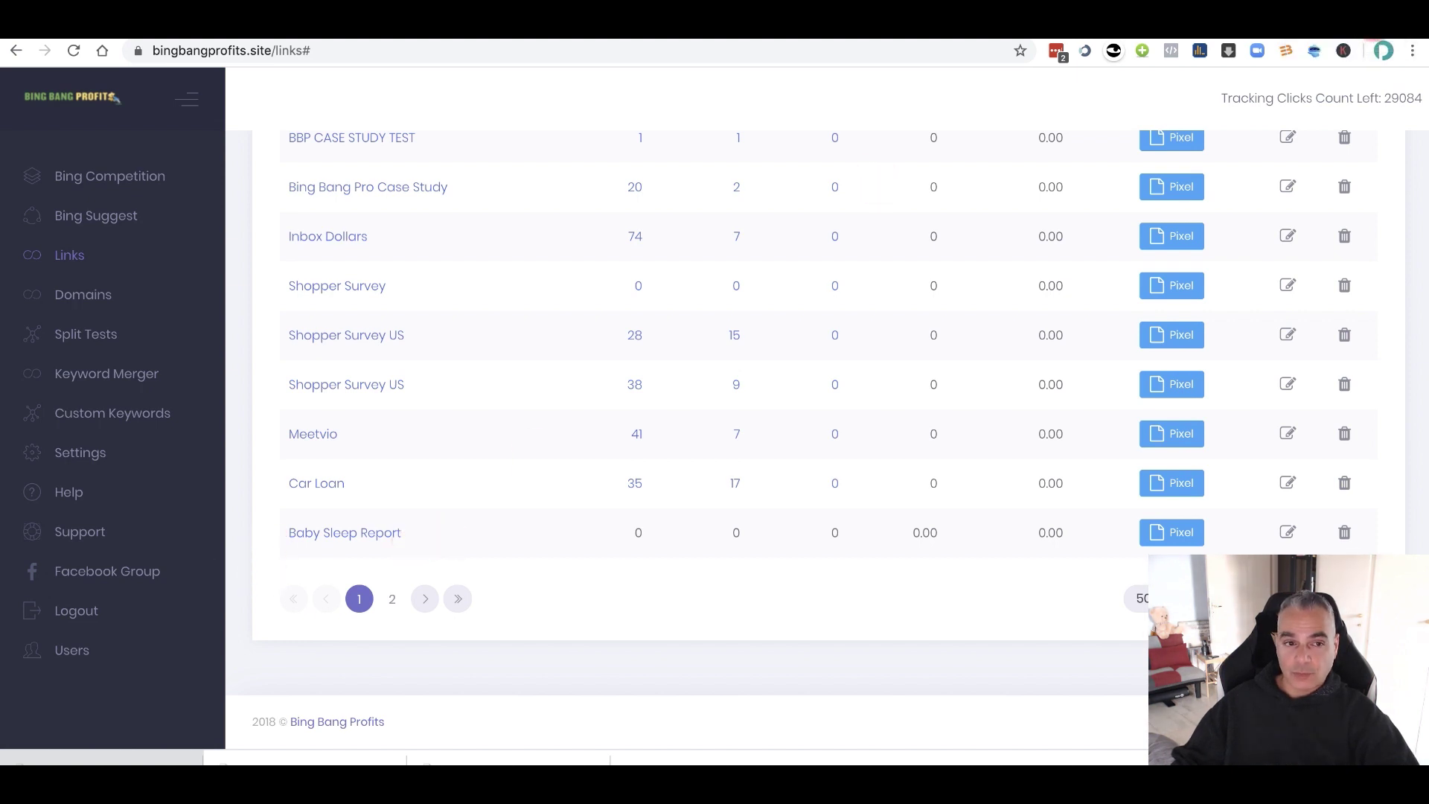
Step: Switch to Convertri in a new tab and start a new funnel from the campaigns area
key("super+t")
type("conv")
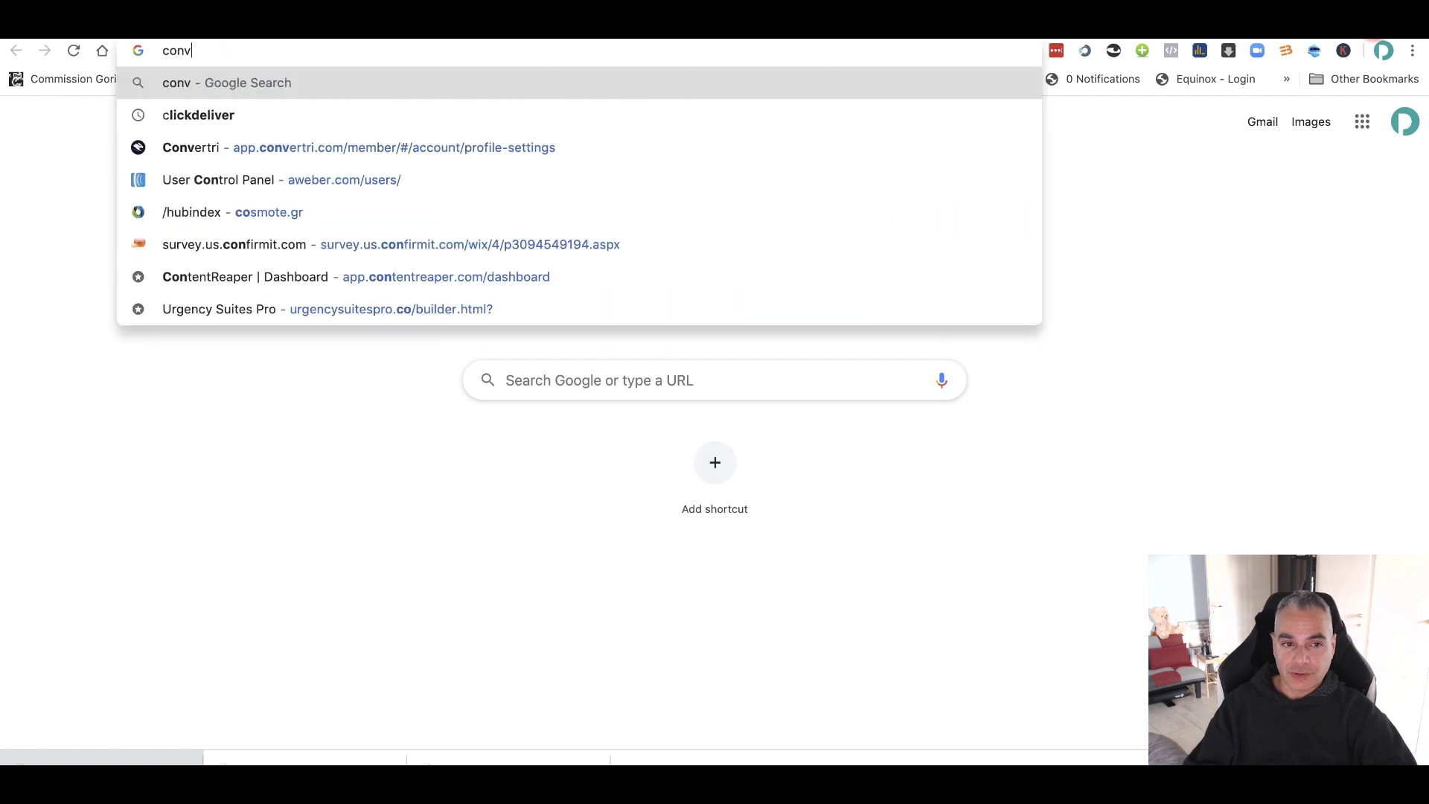
type("ertri.com")
key("Down")
key("Down")
key("Return")
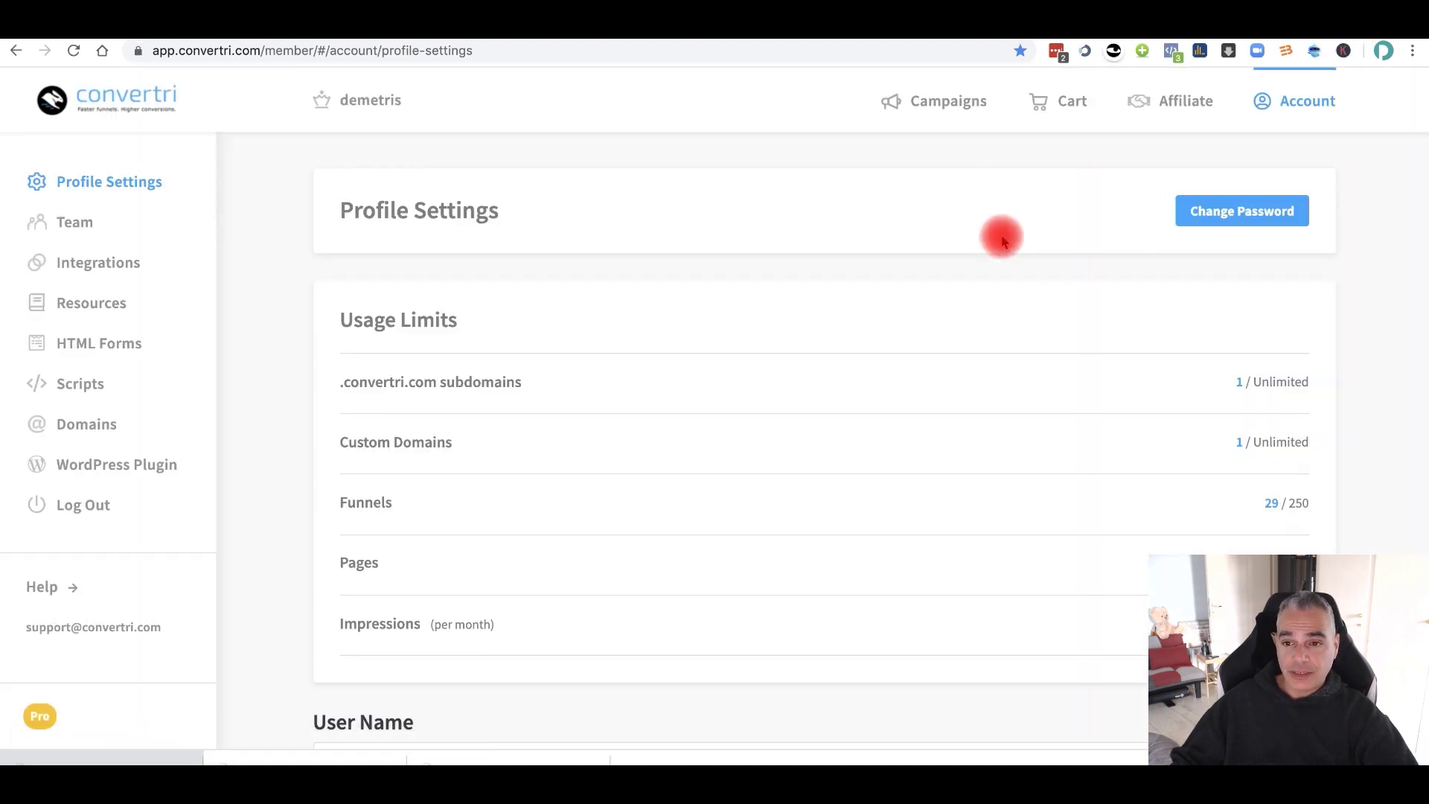
left_click(959, 104)
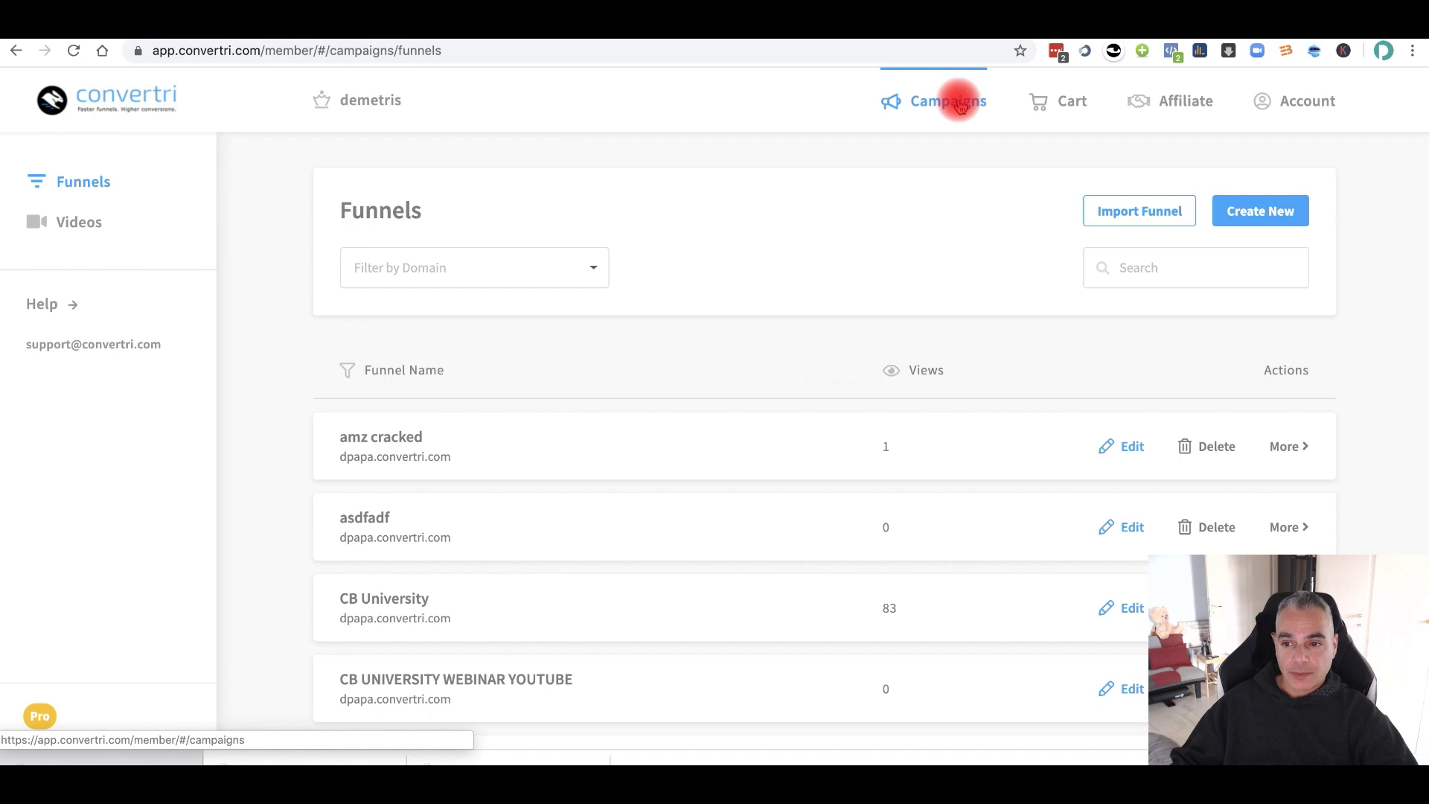
left_click(1270, 214)
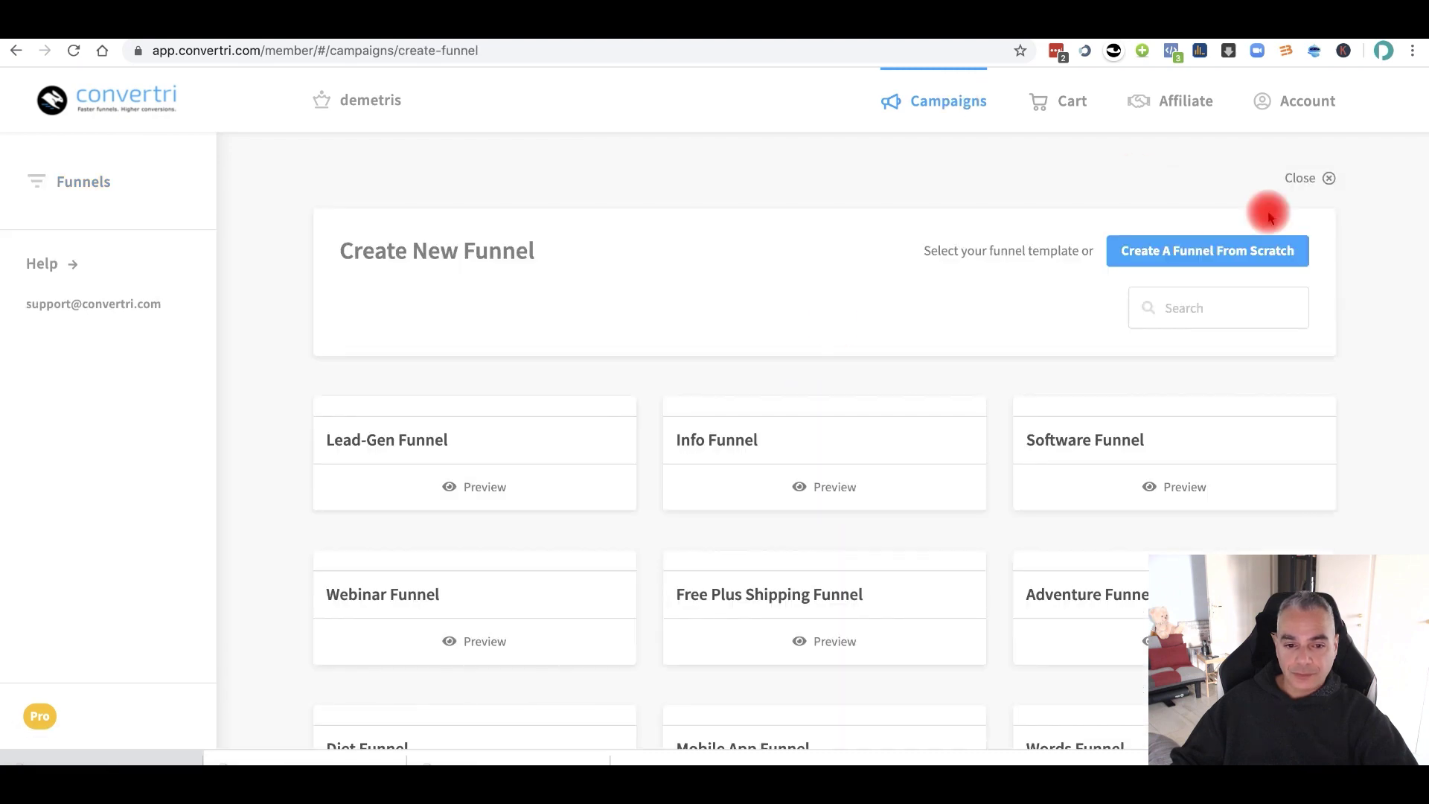
Step: Browse the whole gallery of funnel templates for one that suits a free report opt-in
scroll(745, 372, "down", 2)
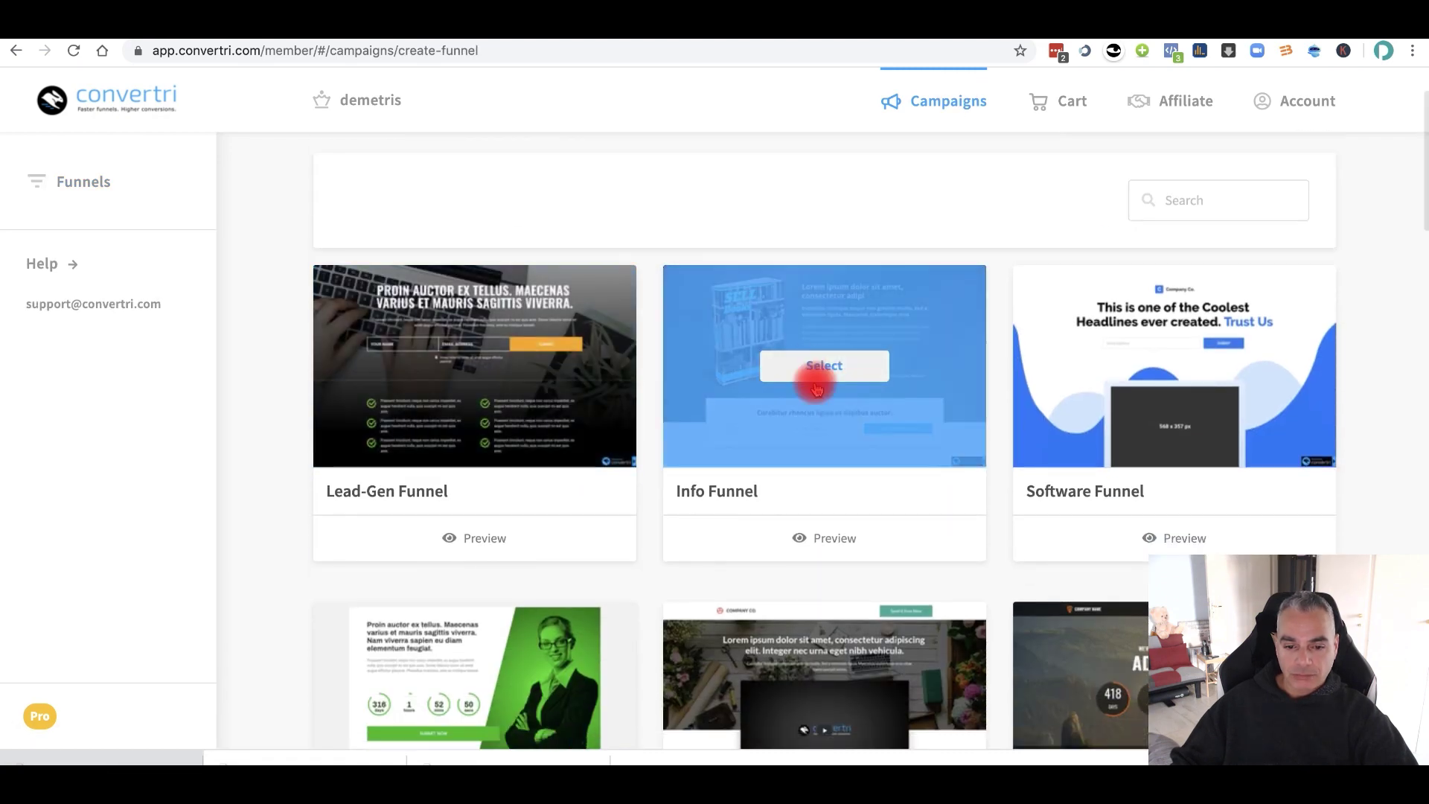
scroll(817, 388, "down", 2)
scroll(814, 352, "up", 2)
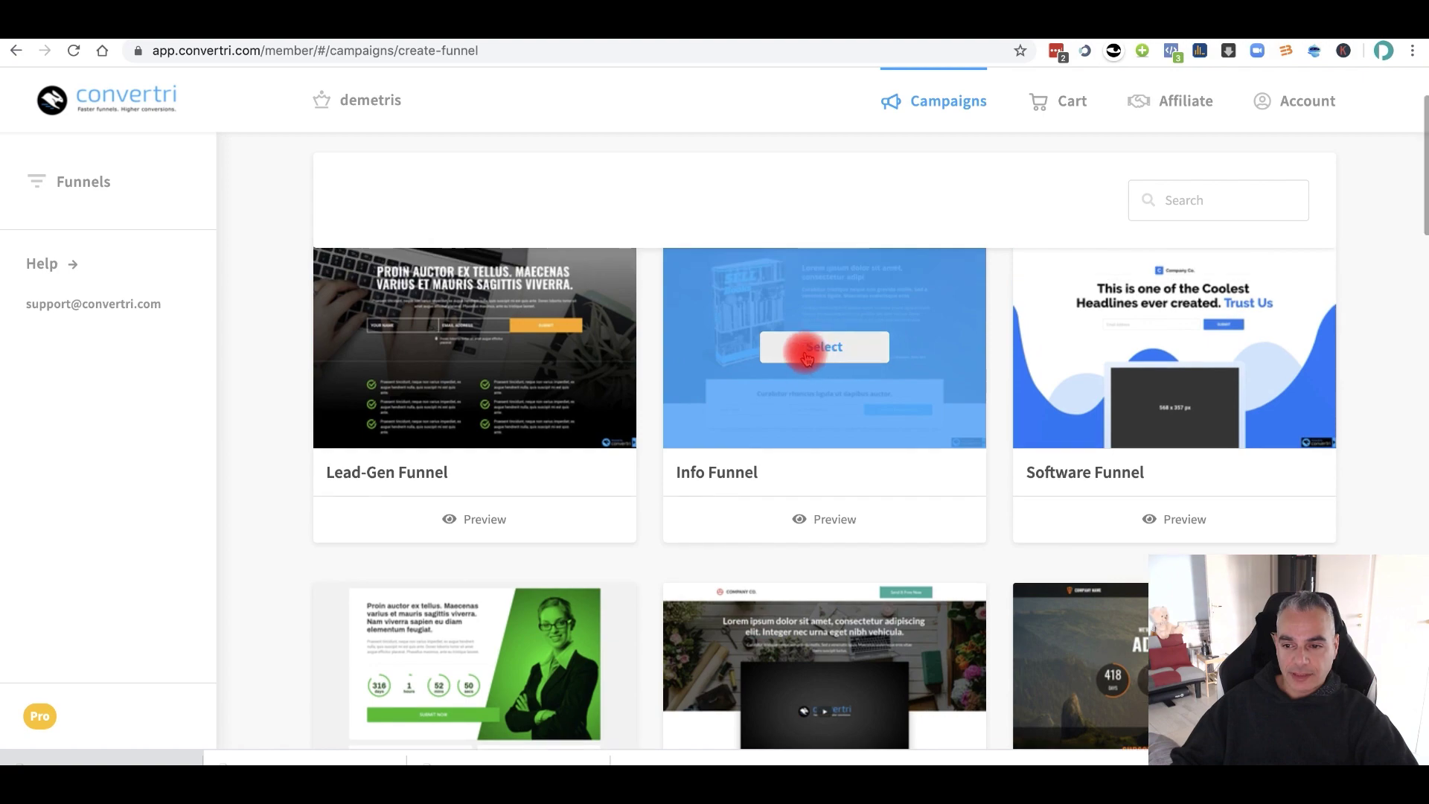
scroll(660, 259, "up", 2)
scroll(733, 378, "down", 10)
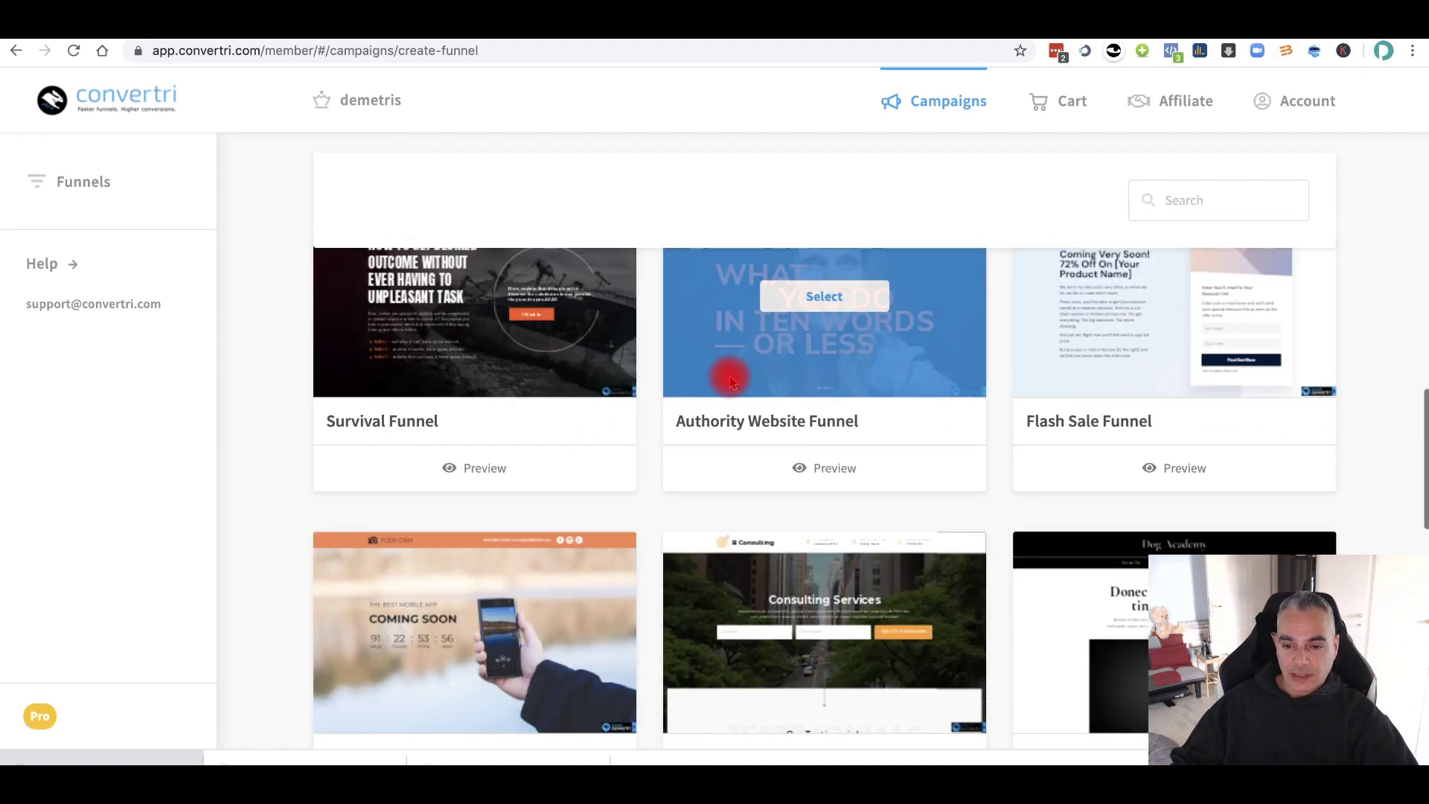
scroll(727, 378, "down", 12)
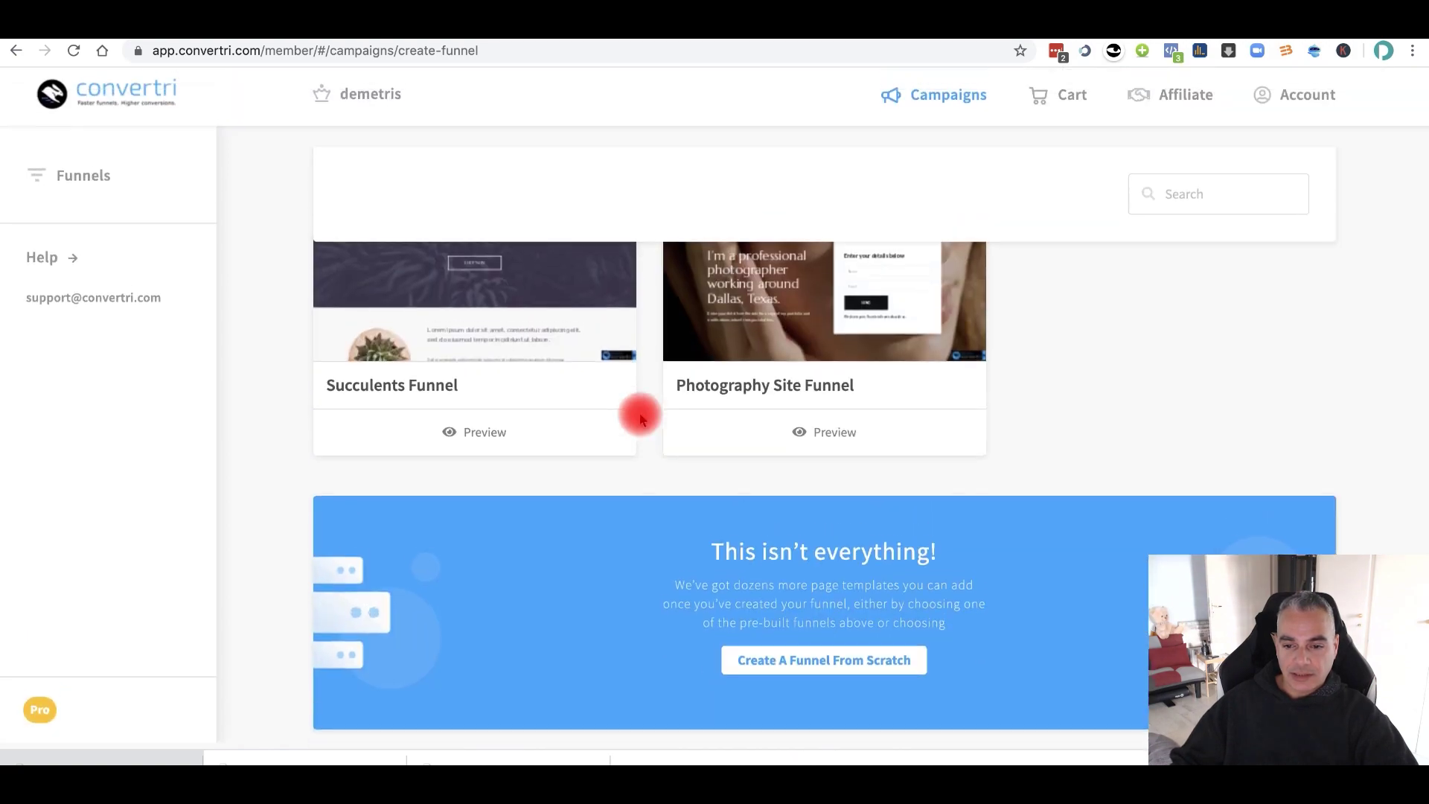
scroll(642, 414, "up", 15)
scroll(849, 519, "down", 2)
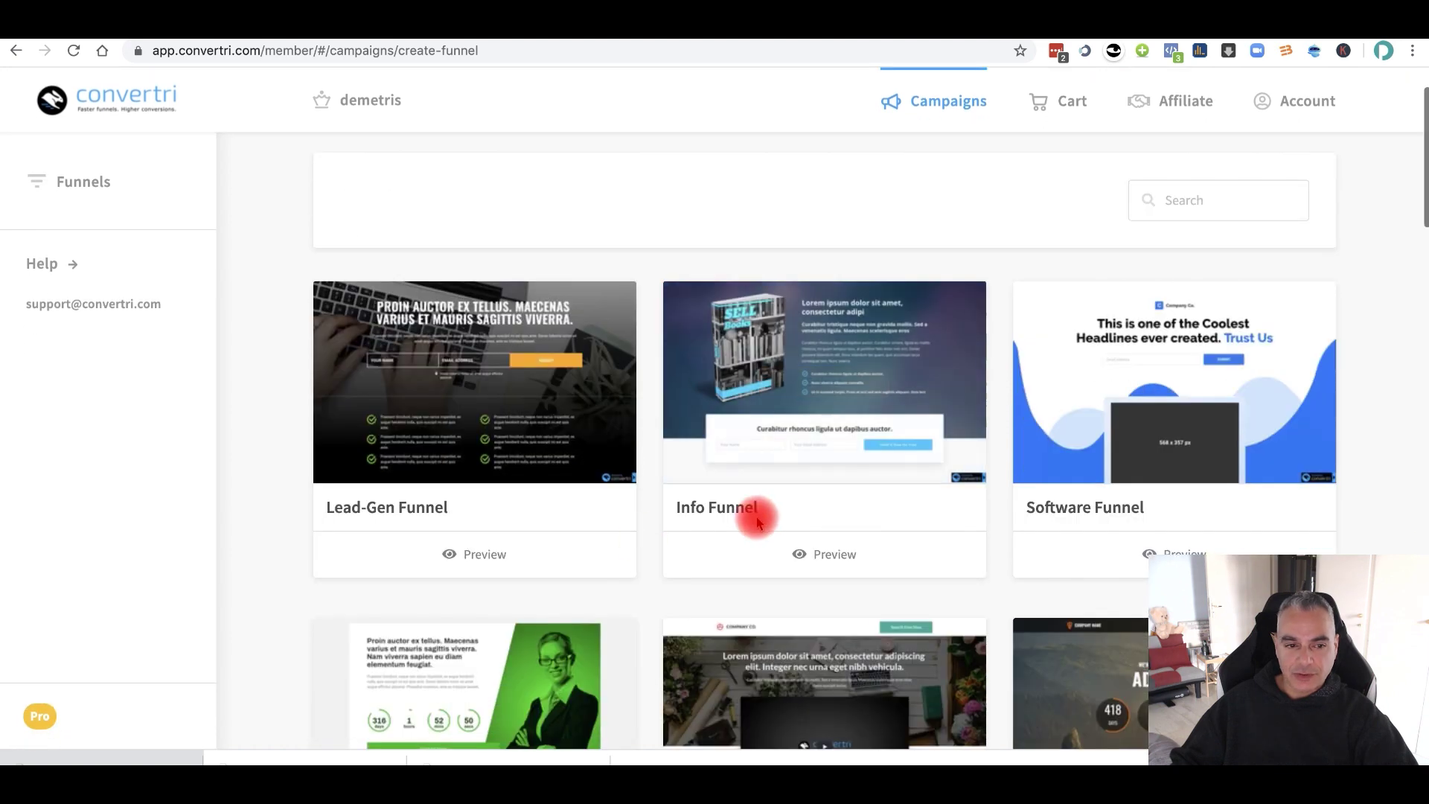
Step: Create a funnel from the Info Funnel template, named BabySleep, on the domain dpapa.convertri.com
mouse_move(801, 418)
left_click(819, 395)
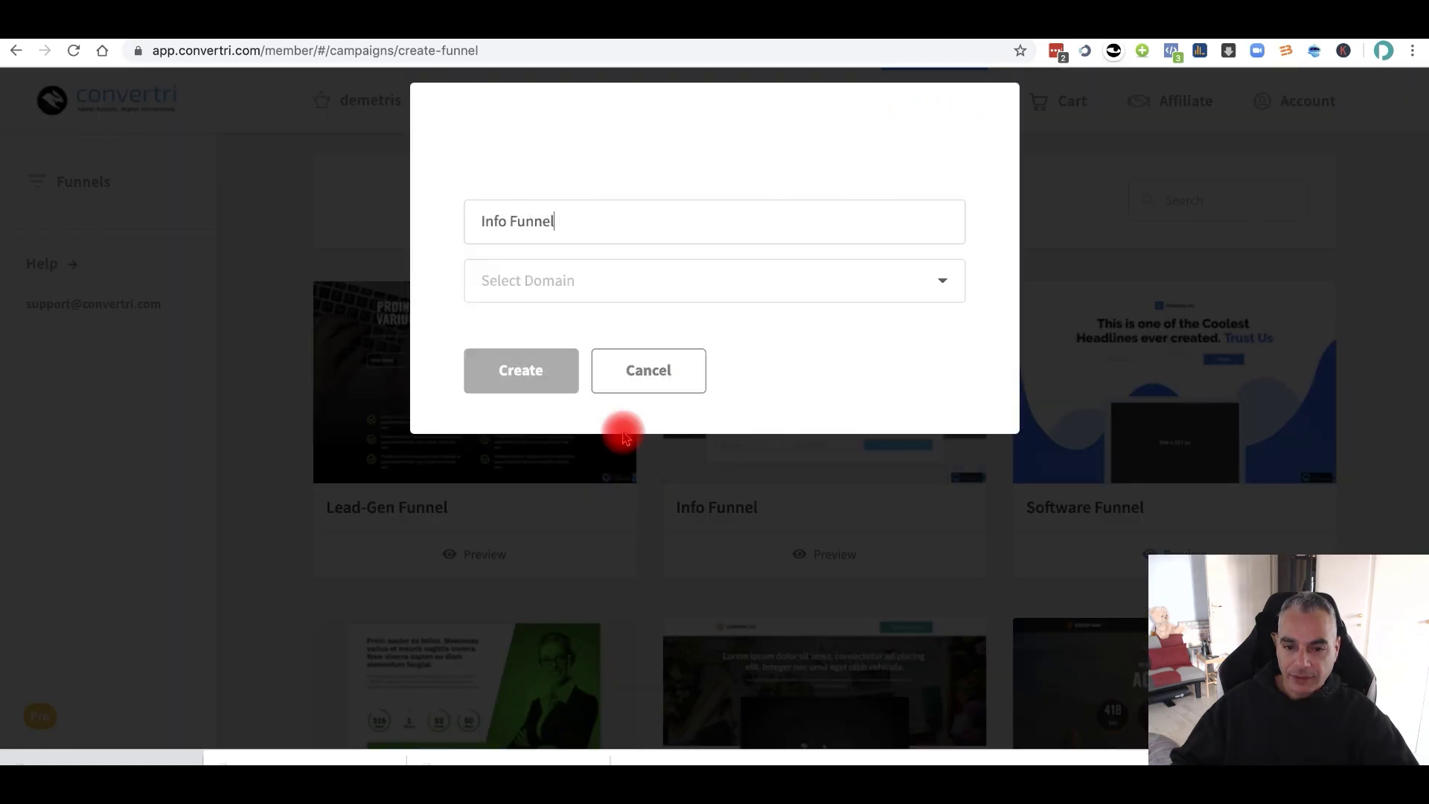
left_click_drag(570, 231, 422, 203)
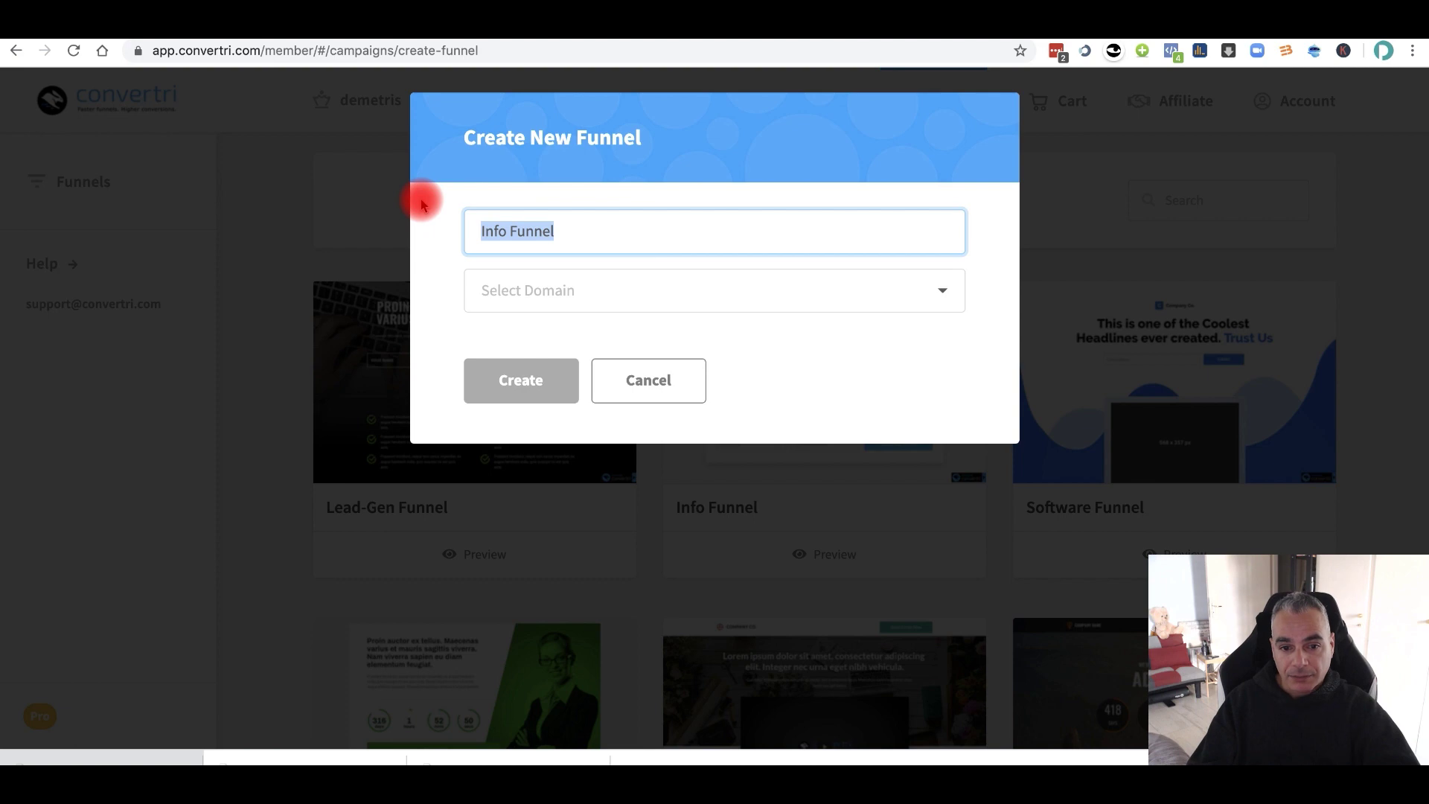
type("BabySlee")
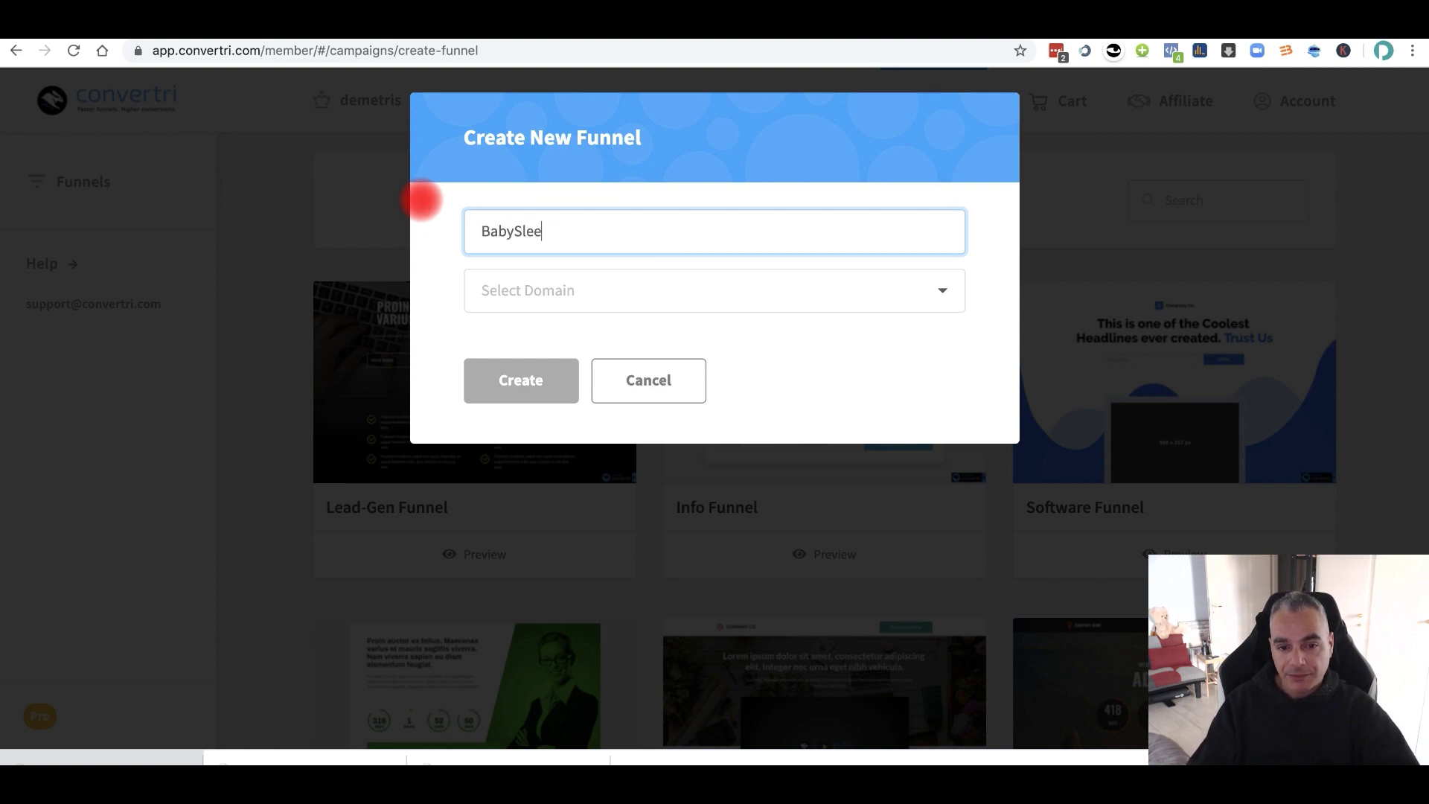
type("p")
left_click(811, 292)
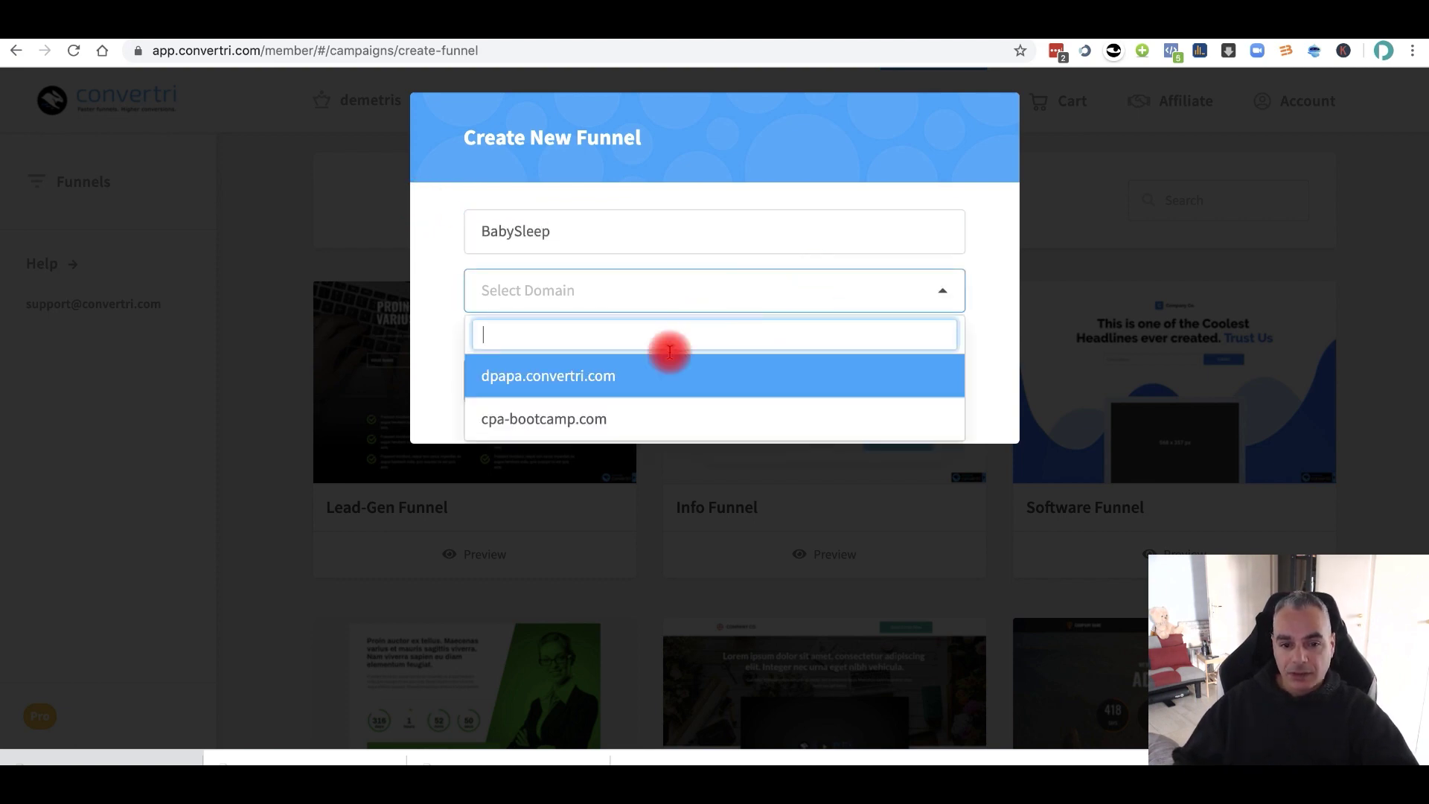
left_click(635, 383)
left_click(526, 380)
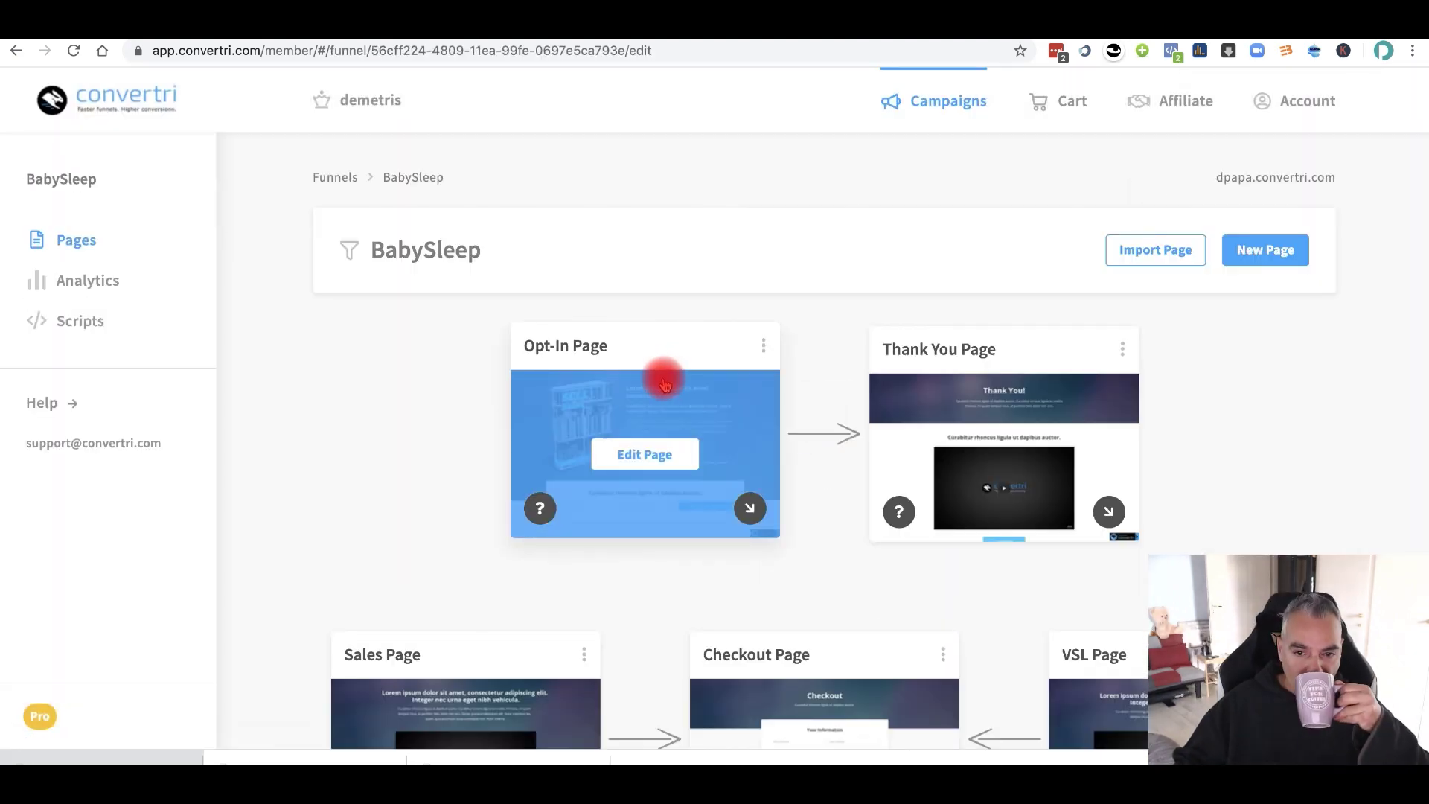
Step: Look over the BabySleep funnel's pages and open the Opt-In Page for editing
scroll(665, 383, "down", 4)
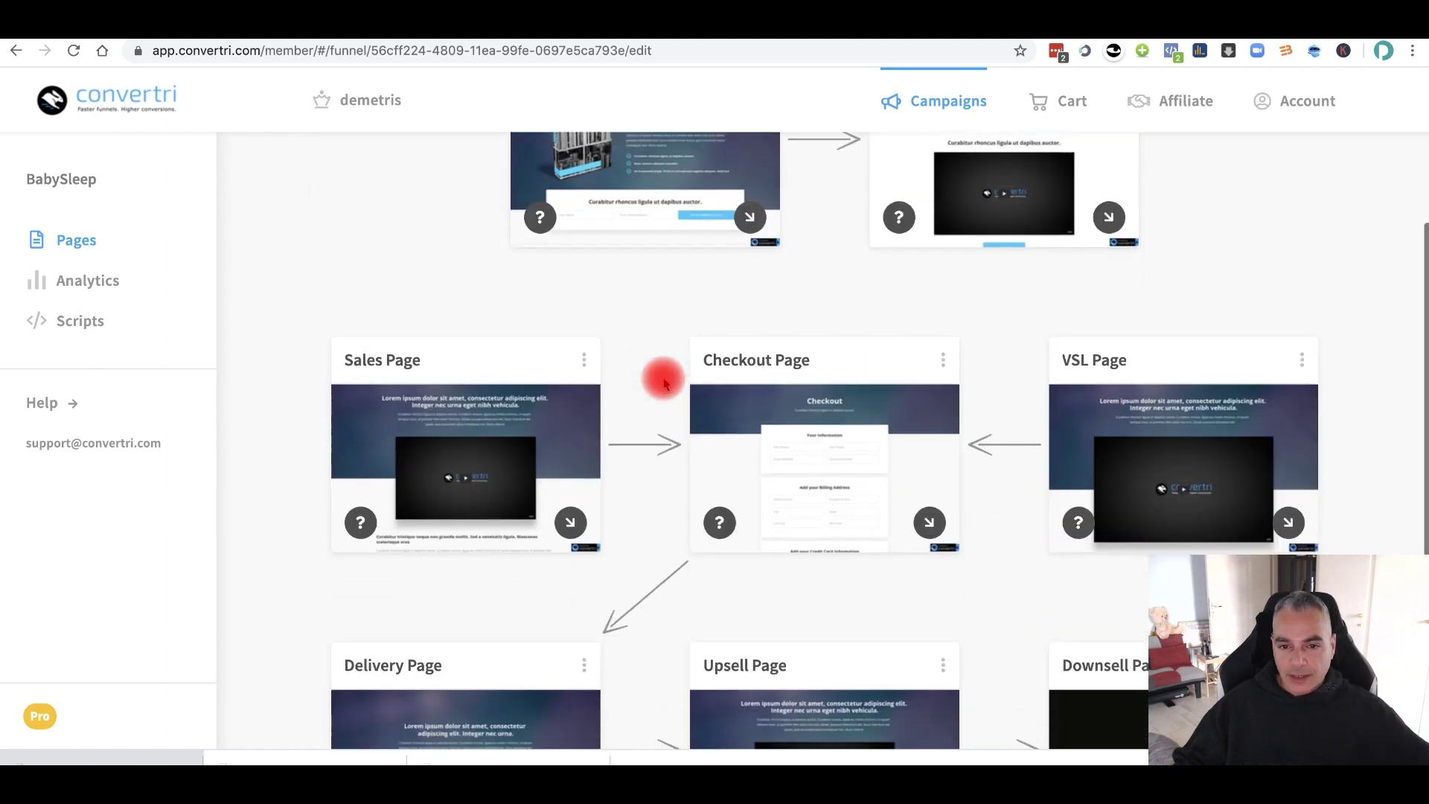
scroll(664, 384, "up", 1)
left_click(646, 261)
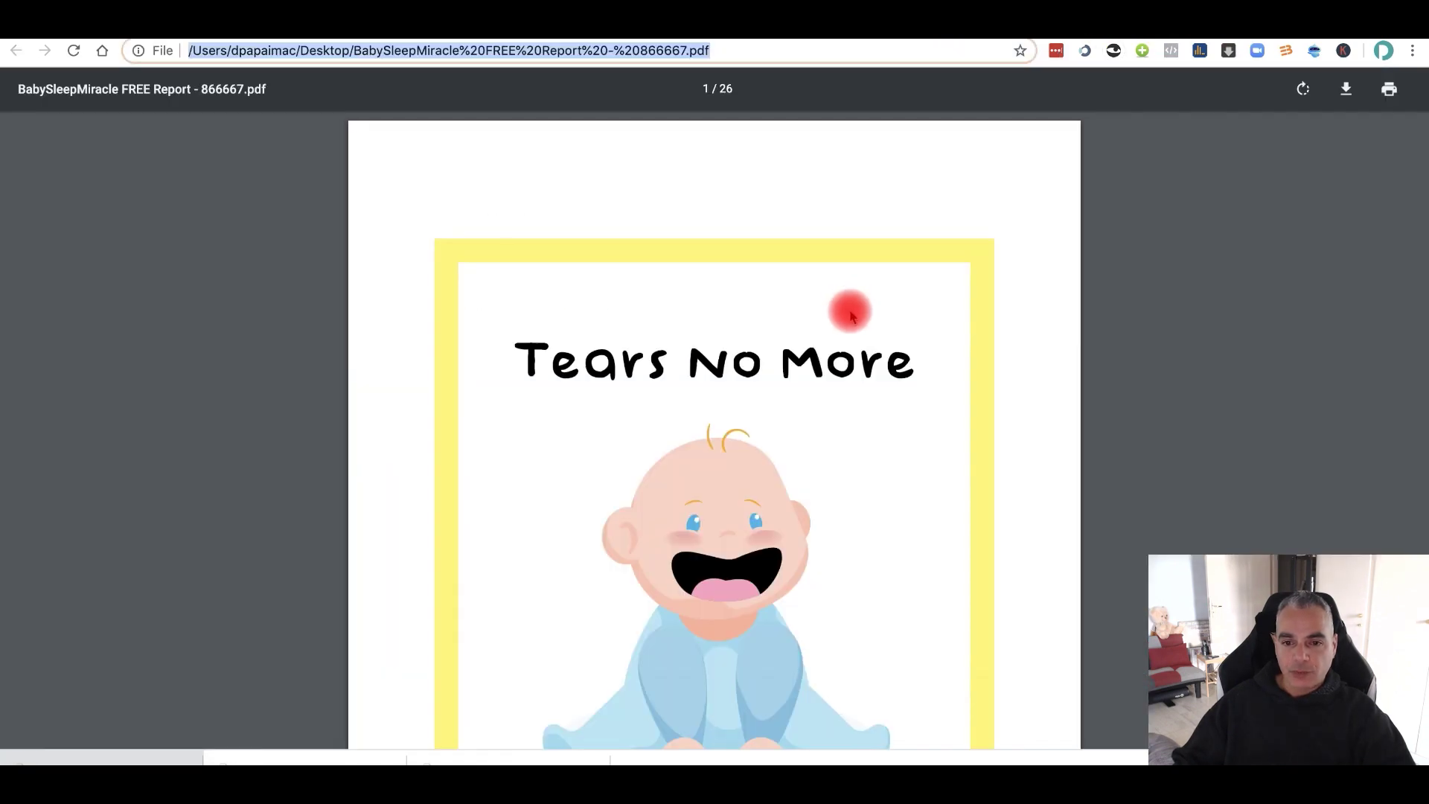
Step: Return to the Baby Sleep Miracle affiliate resource center and open its banners and product images
scroll(853, 316, "down", 7)
scroll(852, 305, "up", 5)
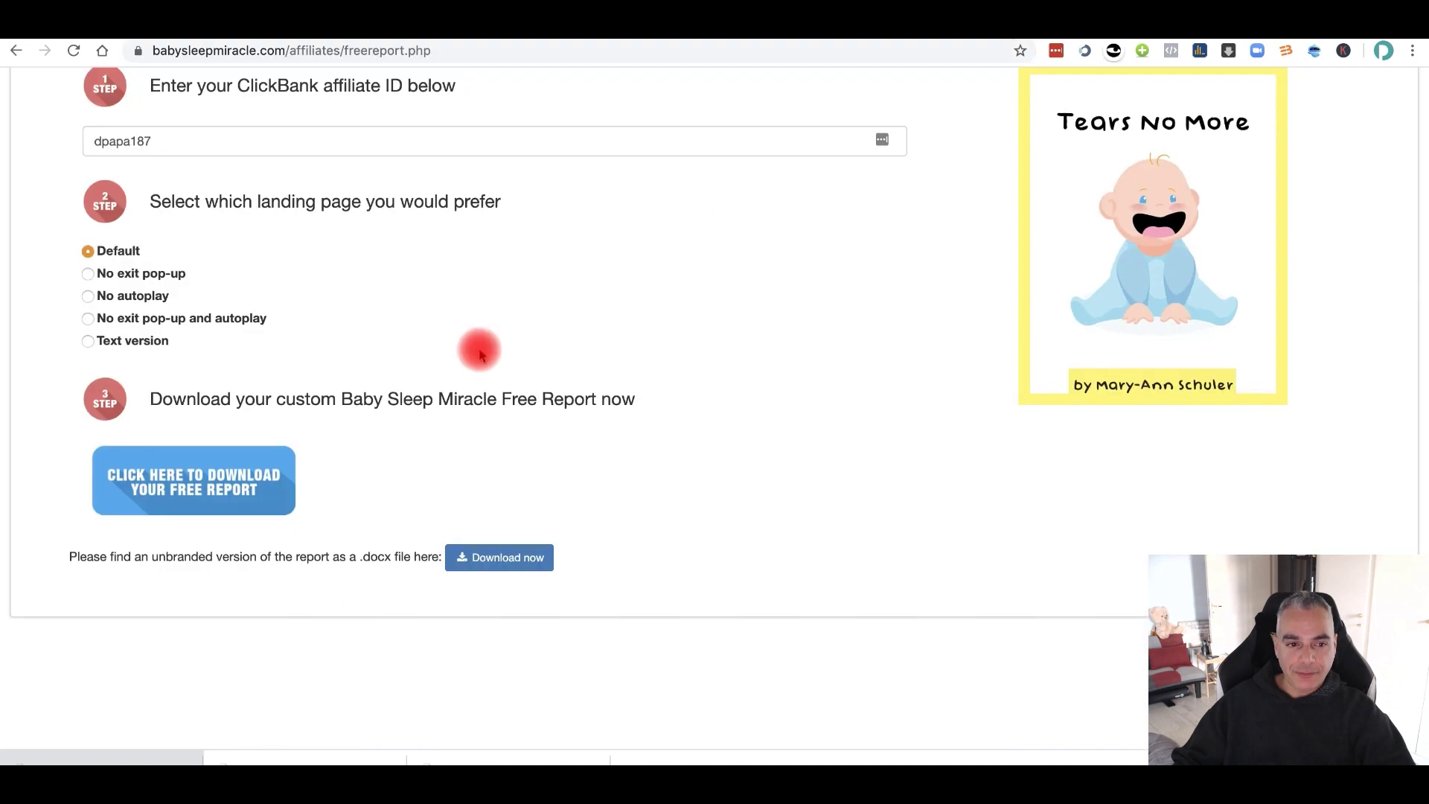
scroll(480, 355, "up", 8)
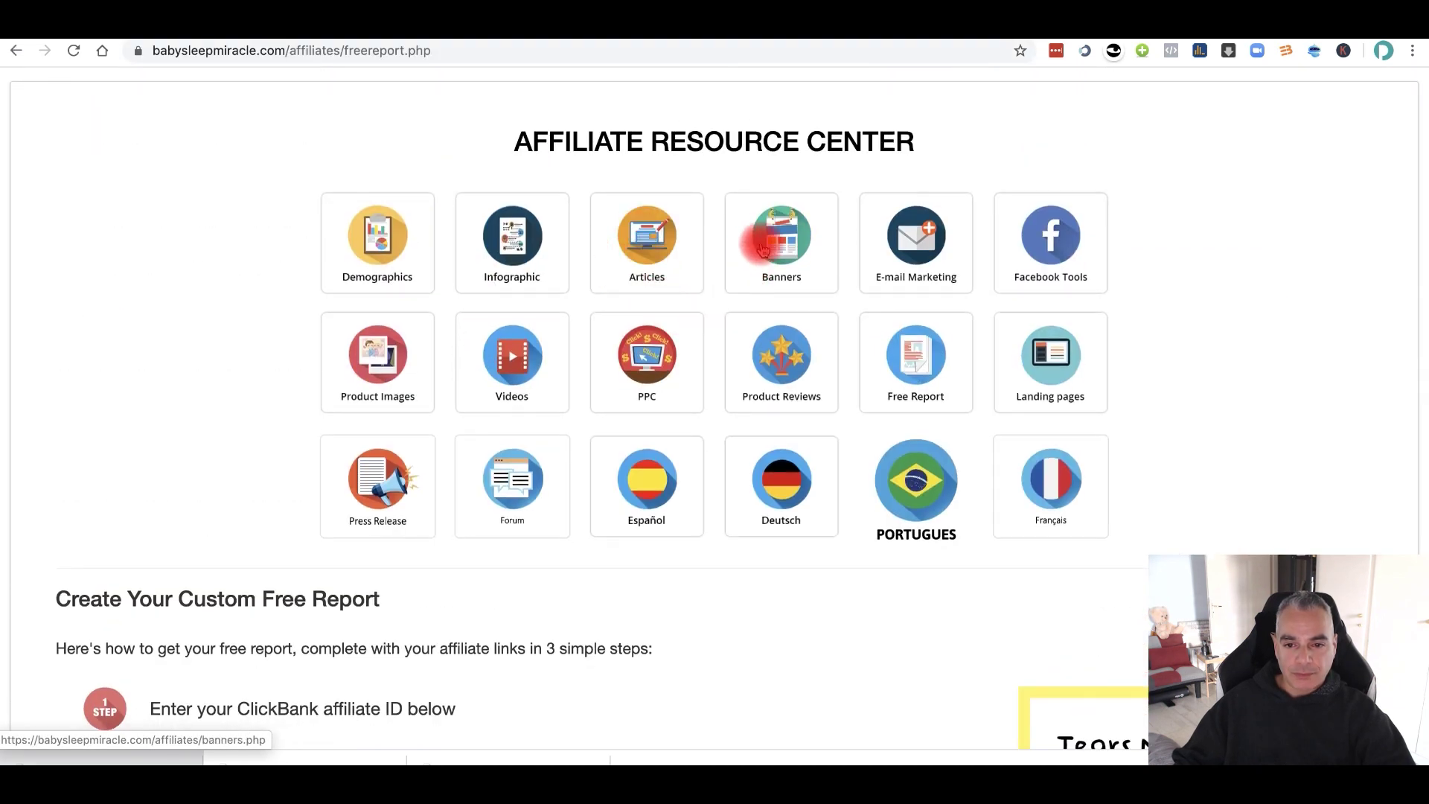
left_click(787, 246)
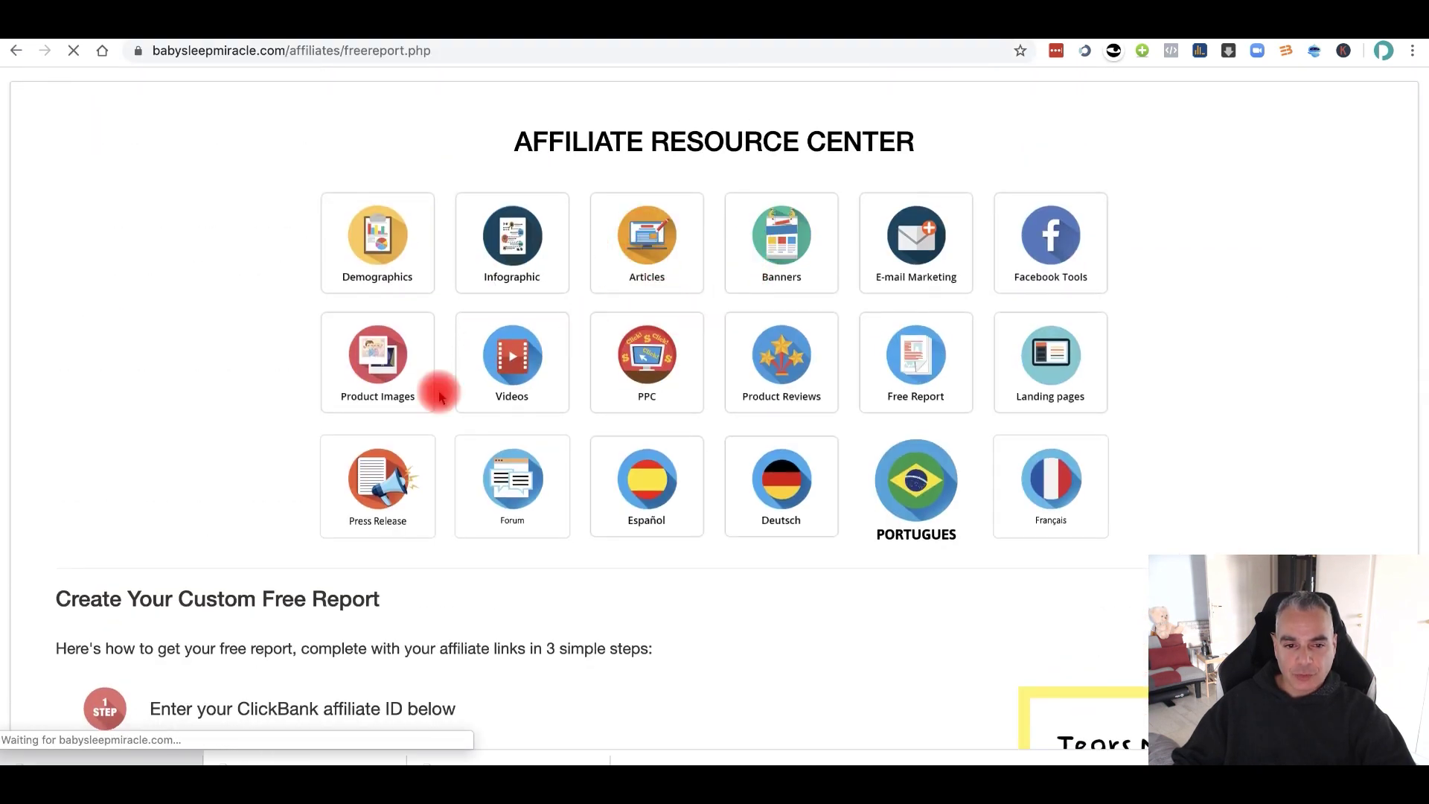
left_click(395, 363)
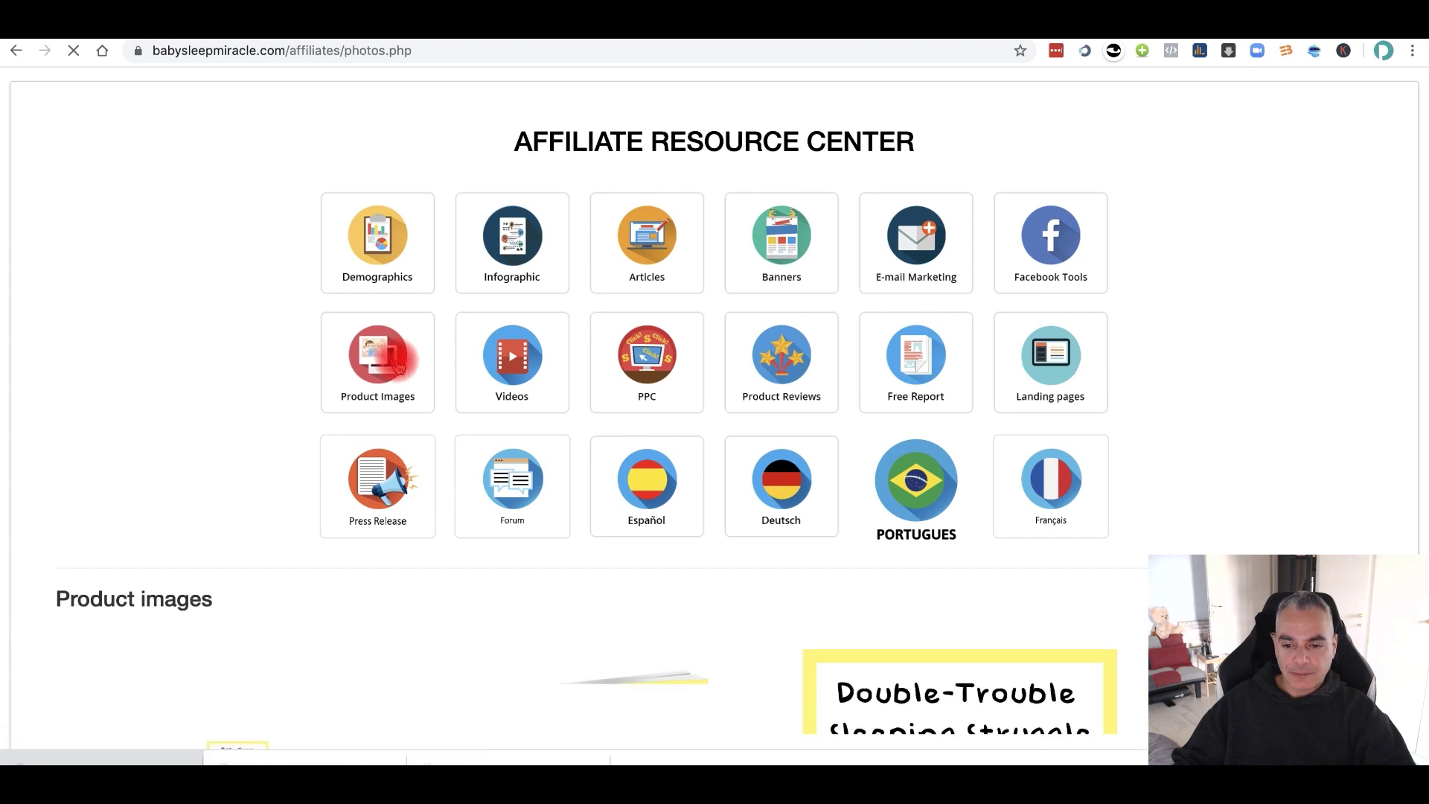
Step: Save the 3D Baby Sleep Miracle book cover as BabySleepMiracle_3d.png on the Desktop and look over the other product images
scroll(395, 359, "down", 8)
scroll(446, 354, "up", 3)
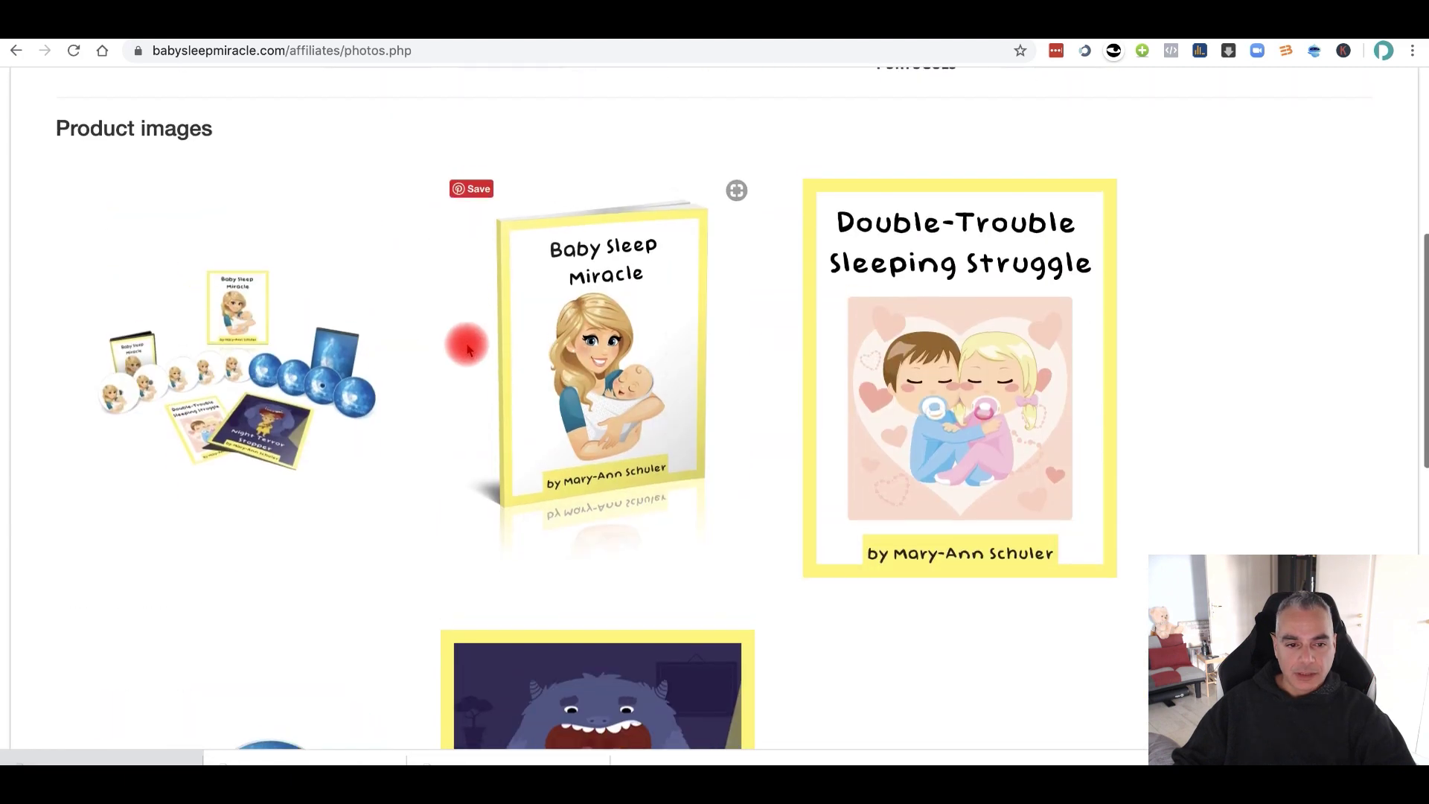
right_click(609, 357)
left_click(673, 384)
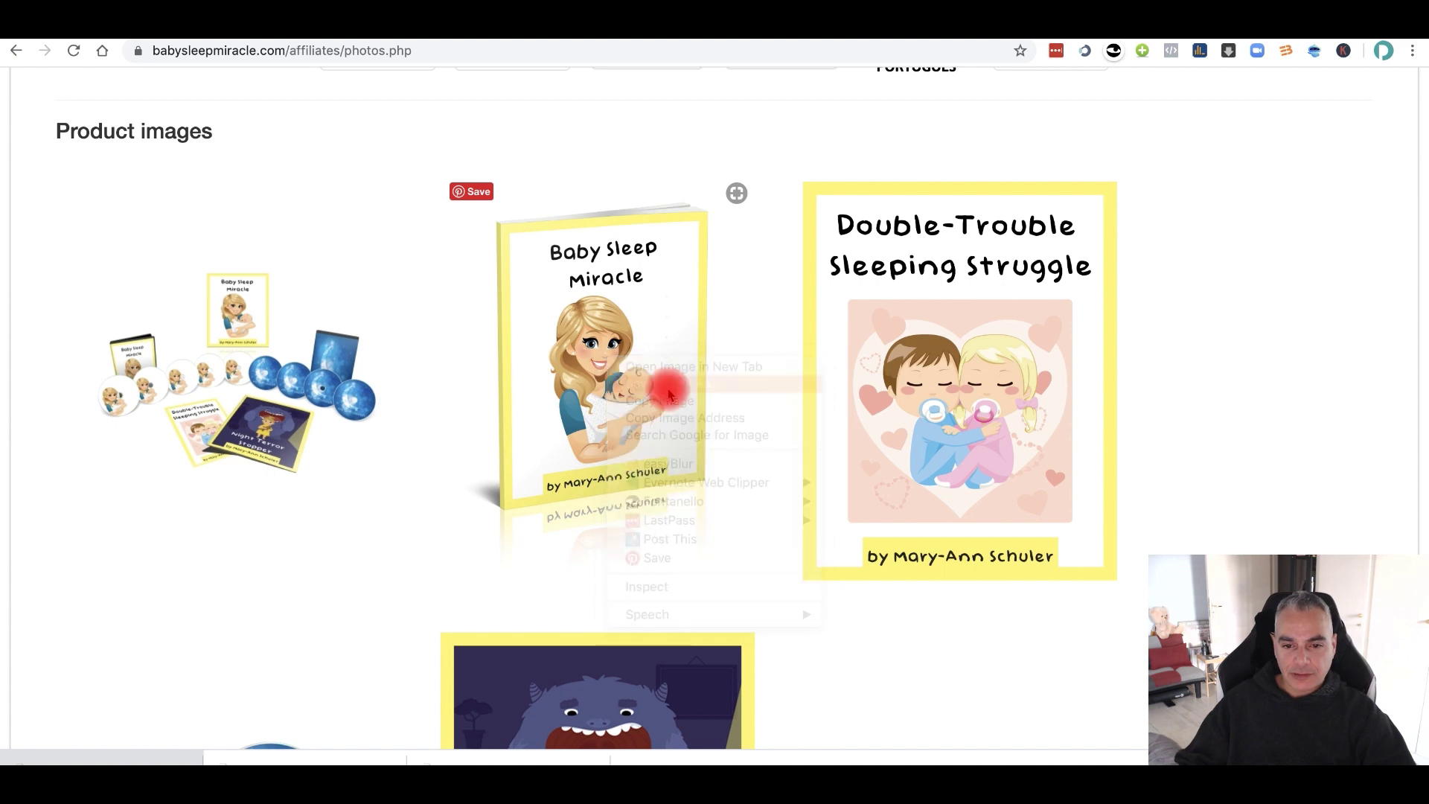
key("Return")
scroll(617, 390, "down", 10)
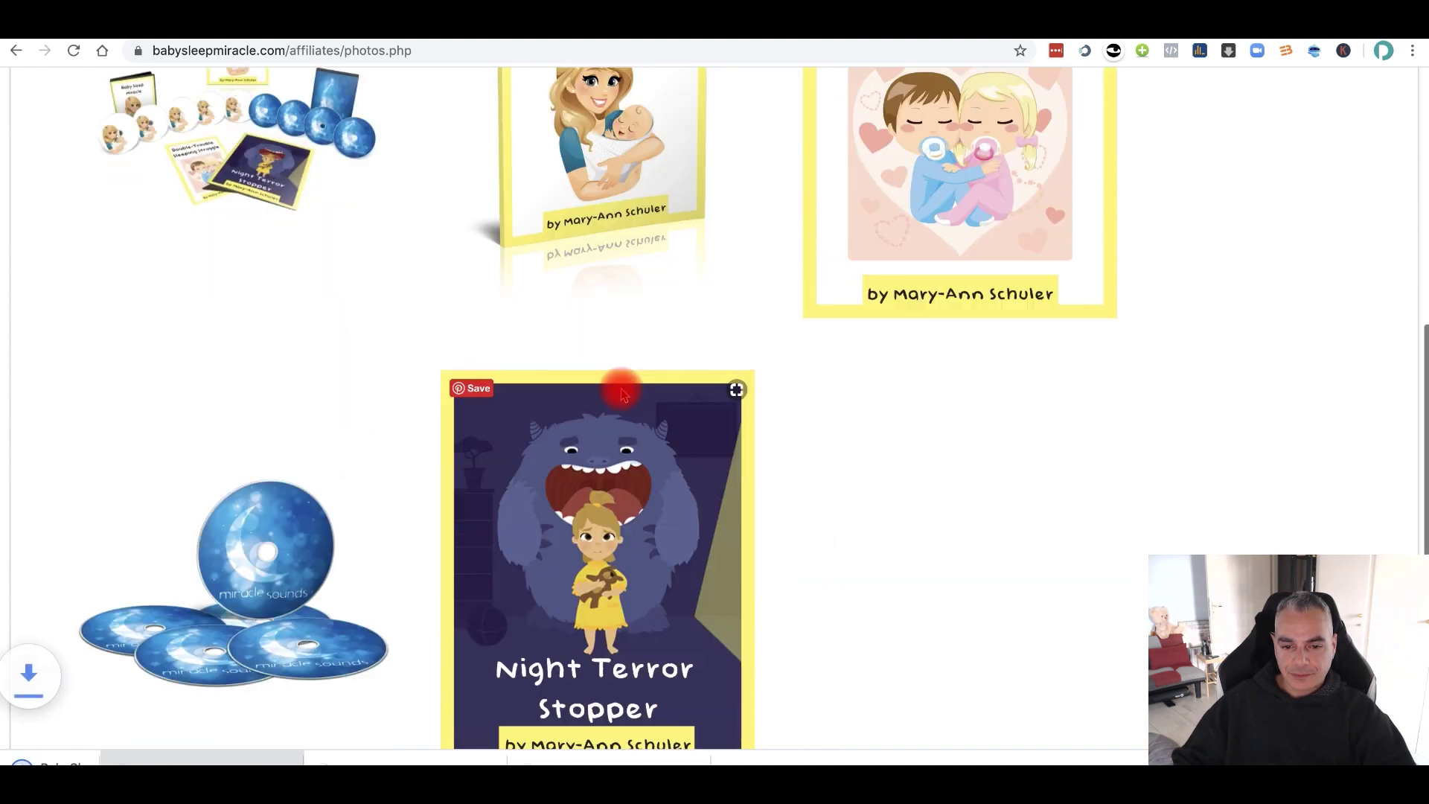
scroll(575, 391, "up", 10)
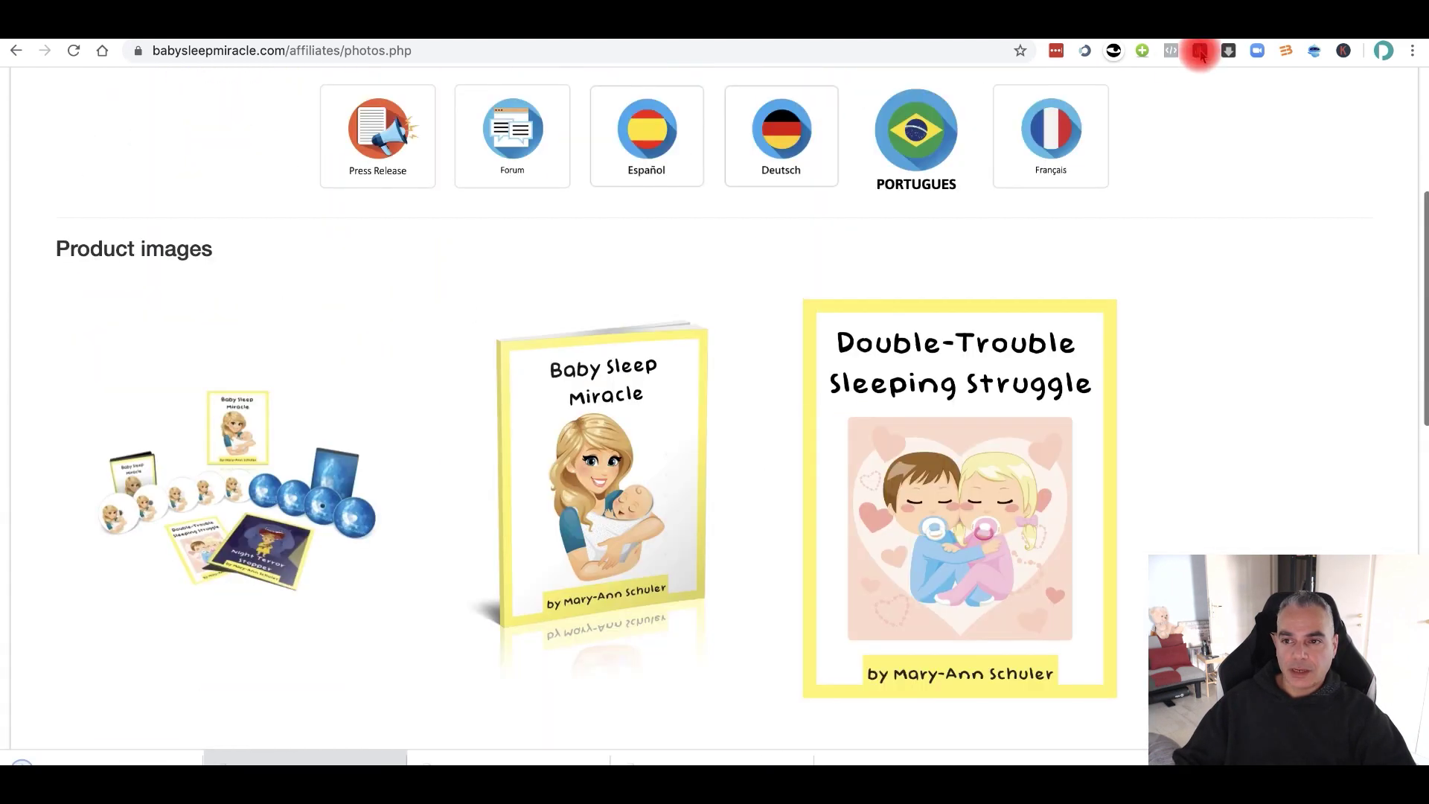
Step: Replace the book image on the Convertri Opt-In Page with the uploaded BabySleepMiracle_3d.png from the Desktop
left_click(1314, 25)
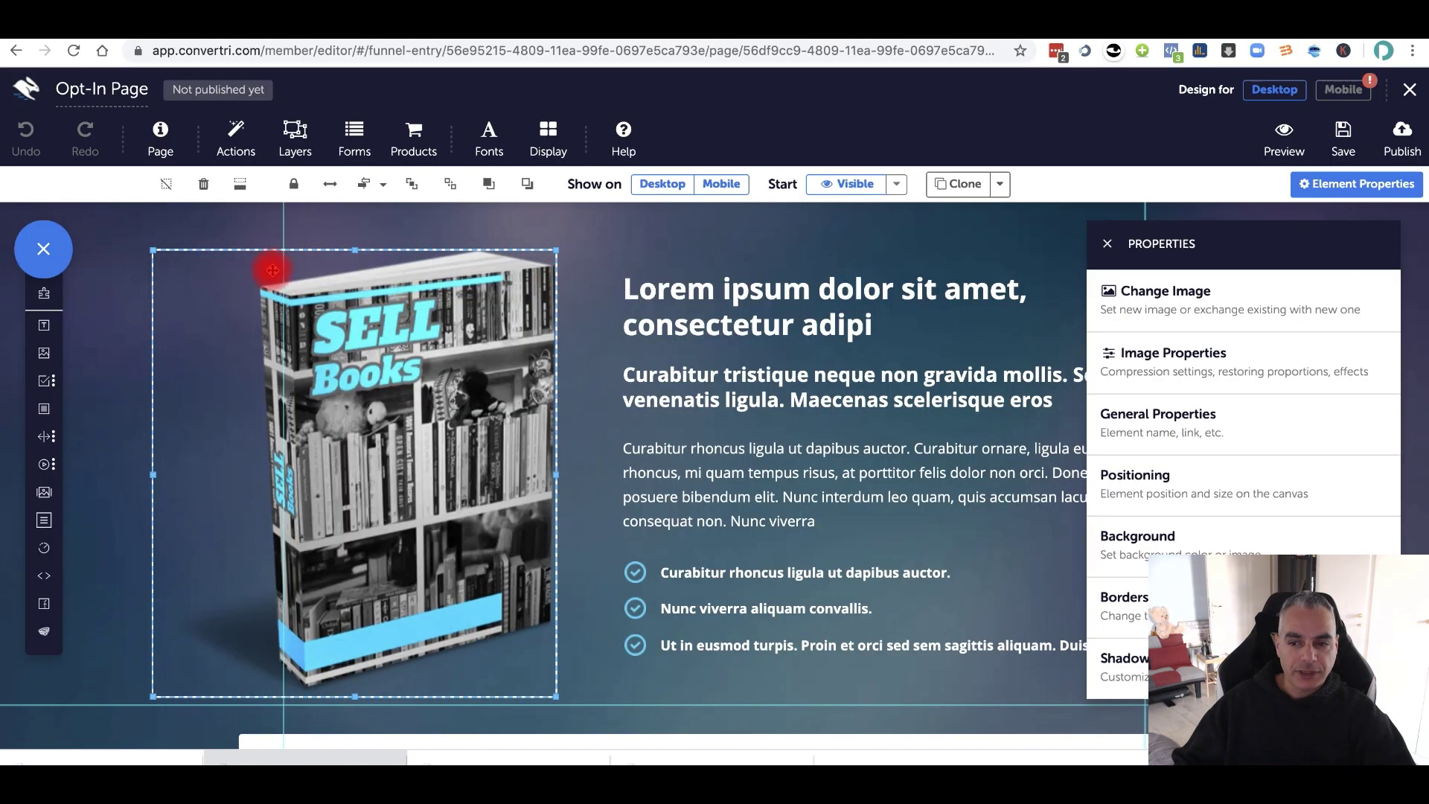
left_click(1165, 290)
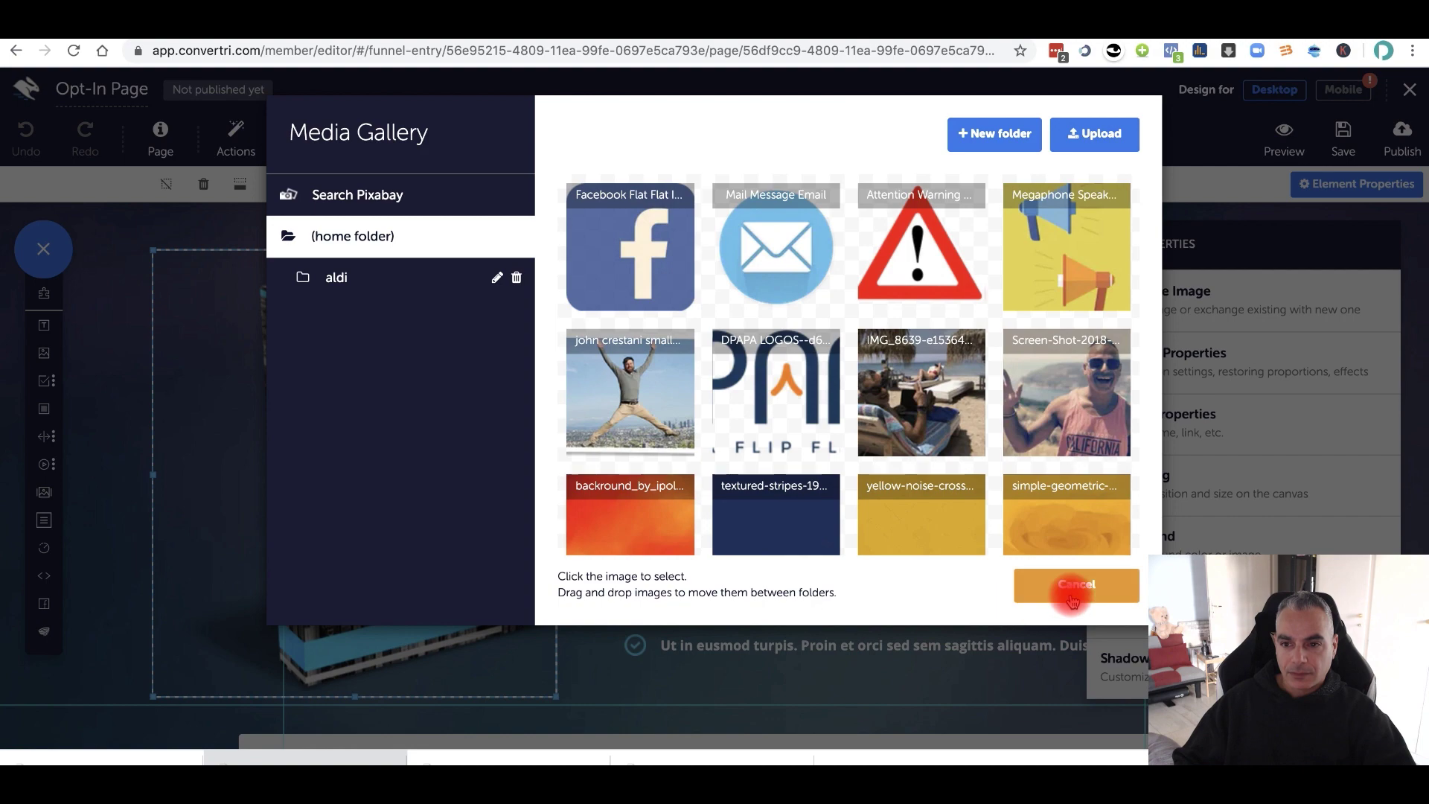
left_click(1088, 135)
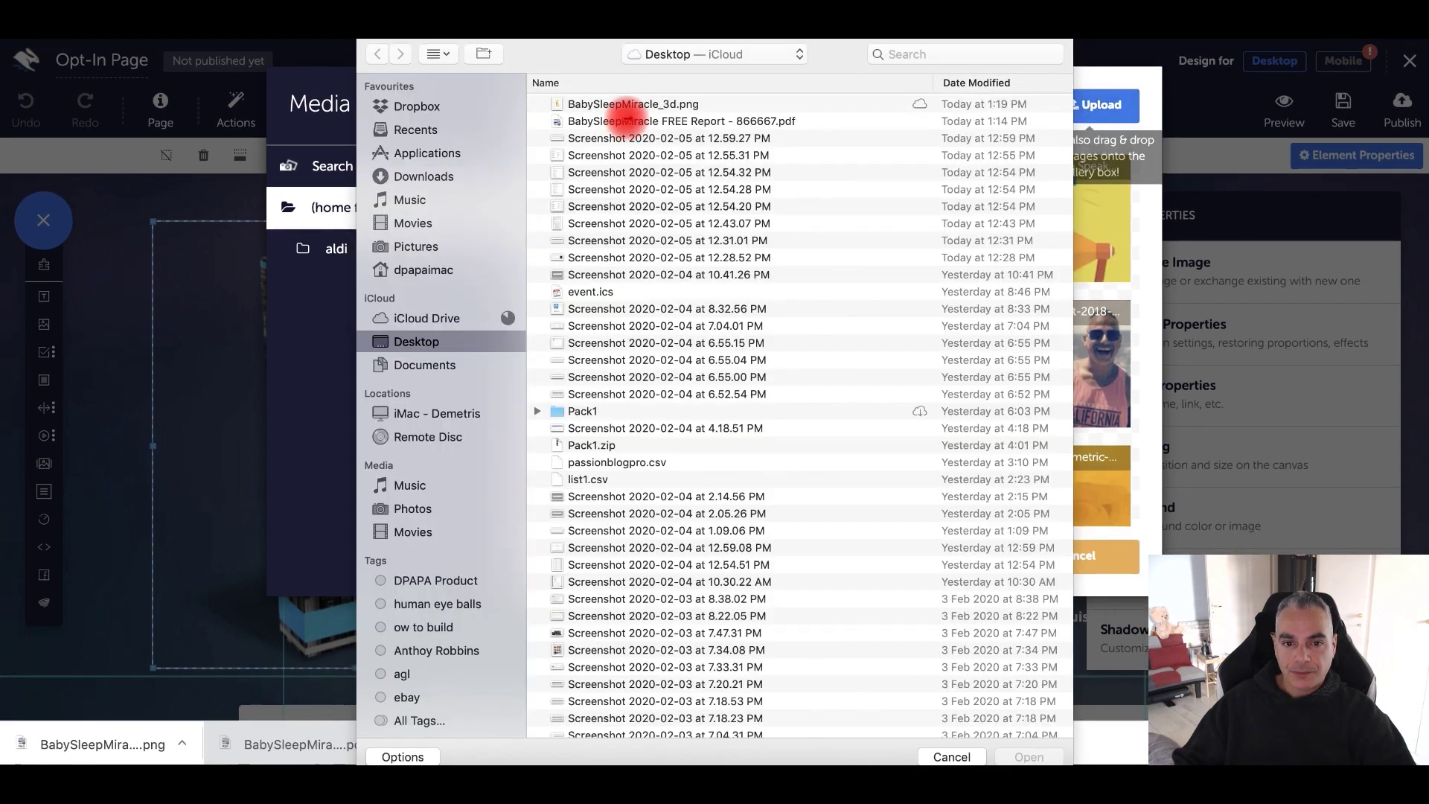
double_click(622, 104)
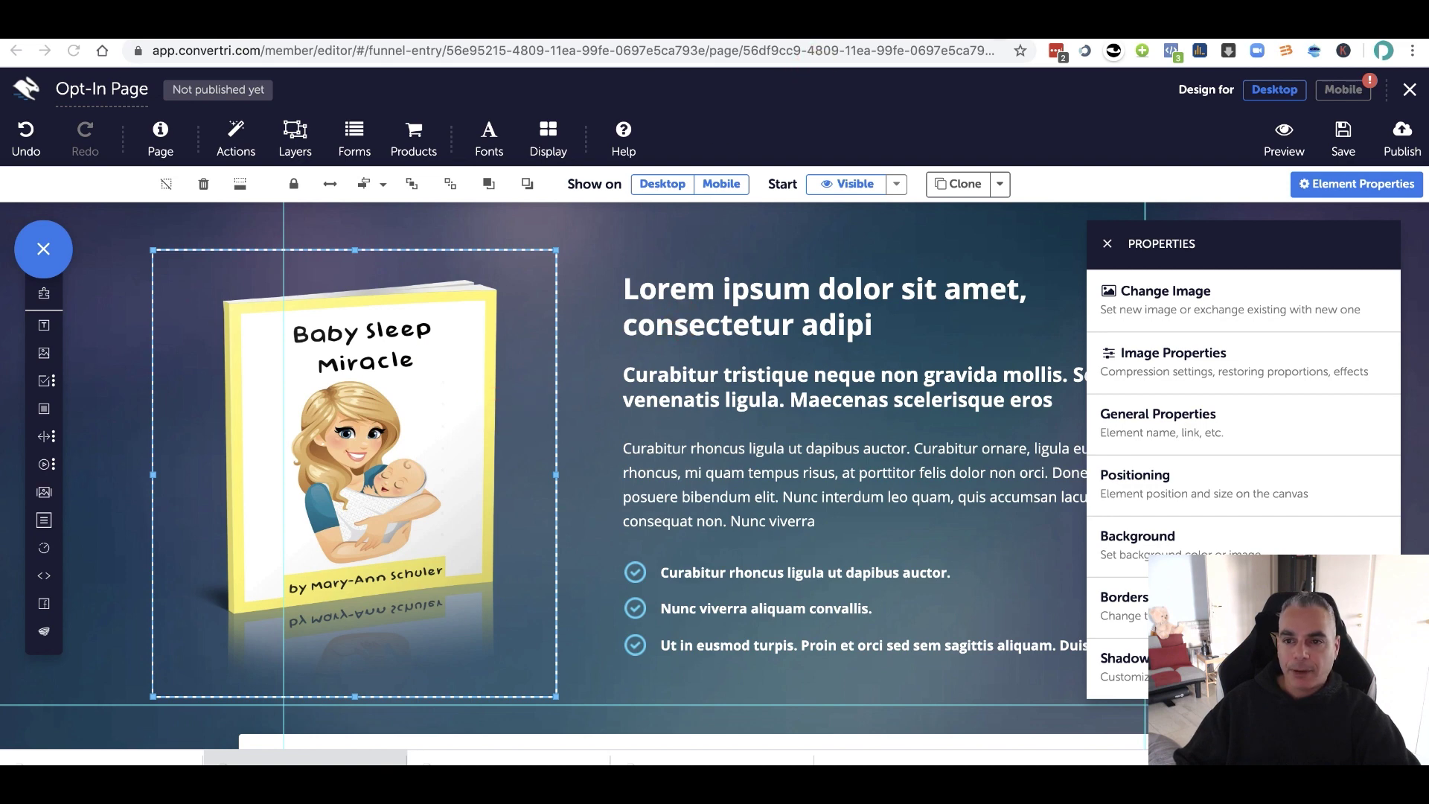
Step: Examine the banner ads in the Baby Sleep Miracle affiliate resource center for headline wording and visuals
left_click(999, 25)
scroll(680, 443, "up", 5)
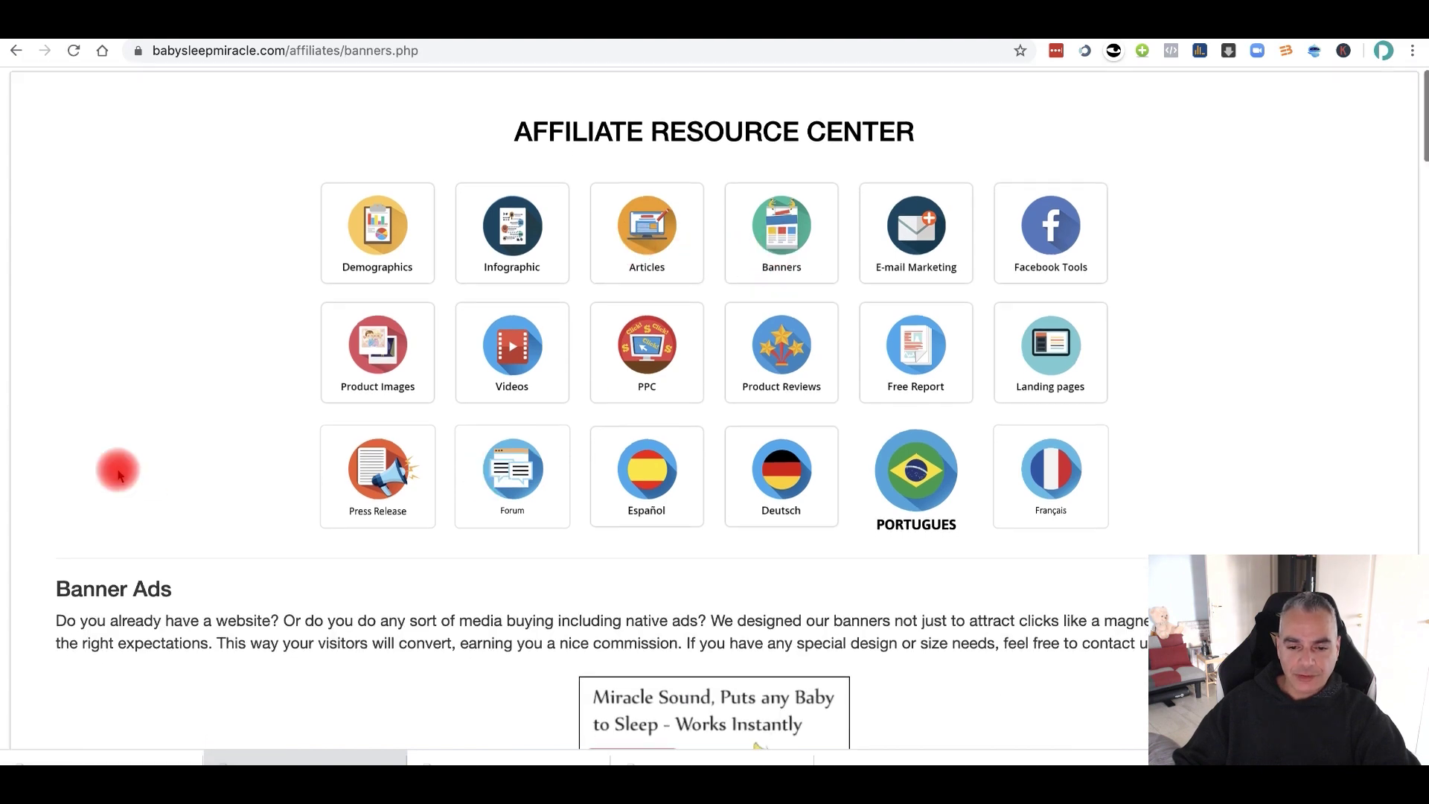
scroll(119, 475, "down", 5)
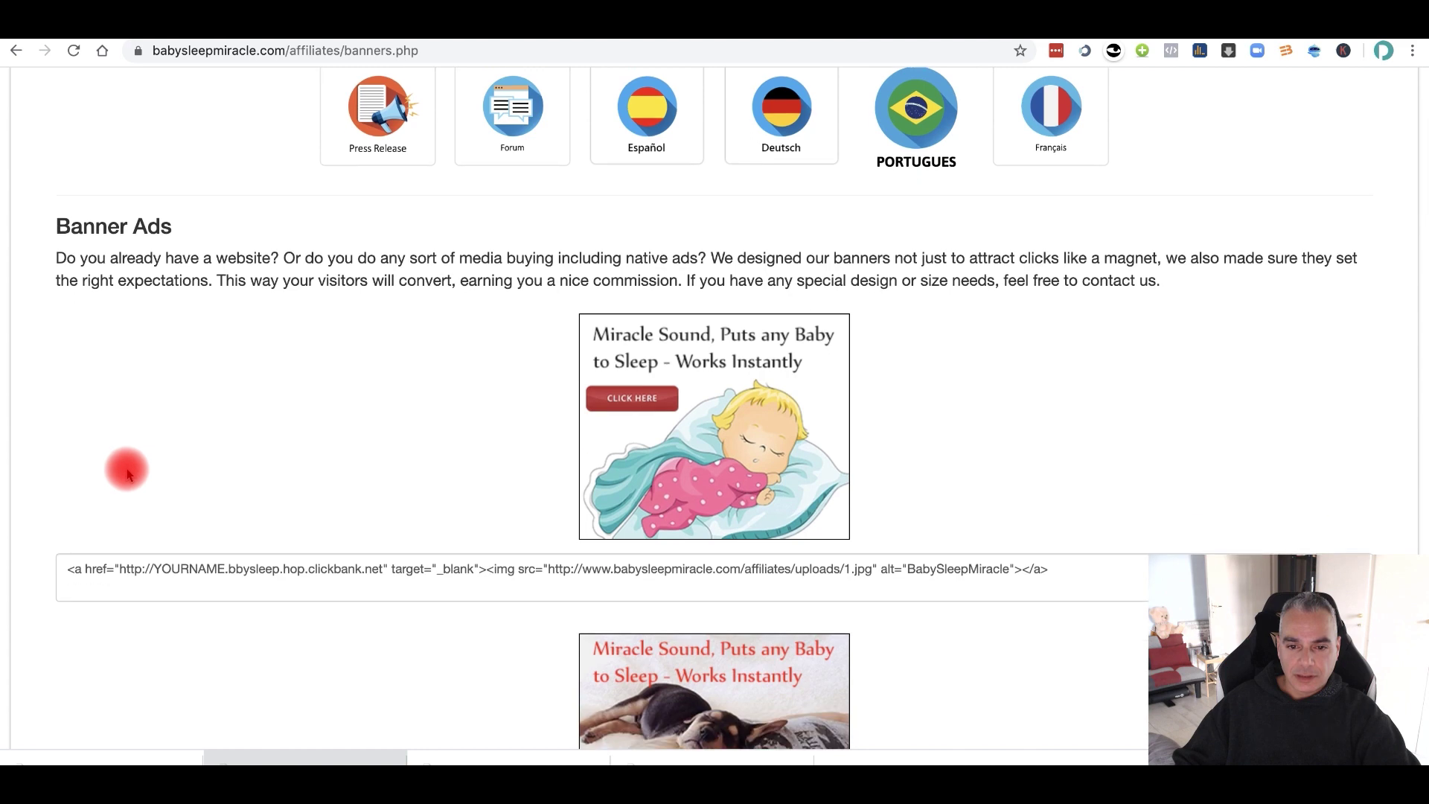
scroll(127, 474, "down", 8)
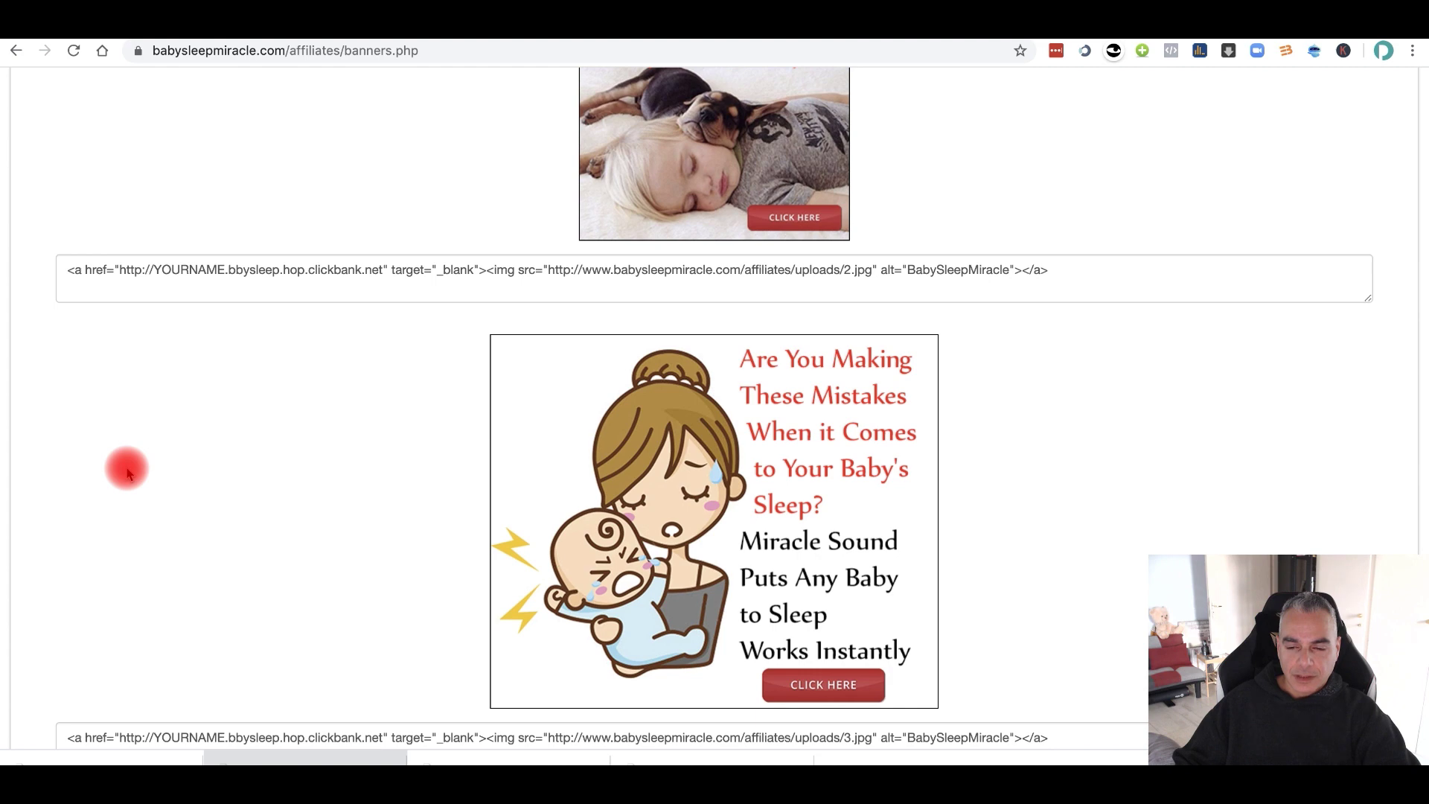
Step: Open the landing page templates in the Baby Sleep Miracle affiliate resource center and examine the first template's headline and supporting copy
scroll(128, 466, "up", 1)
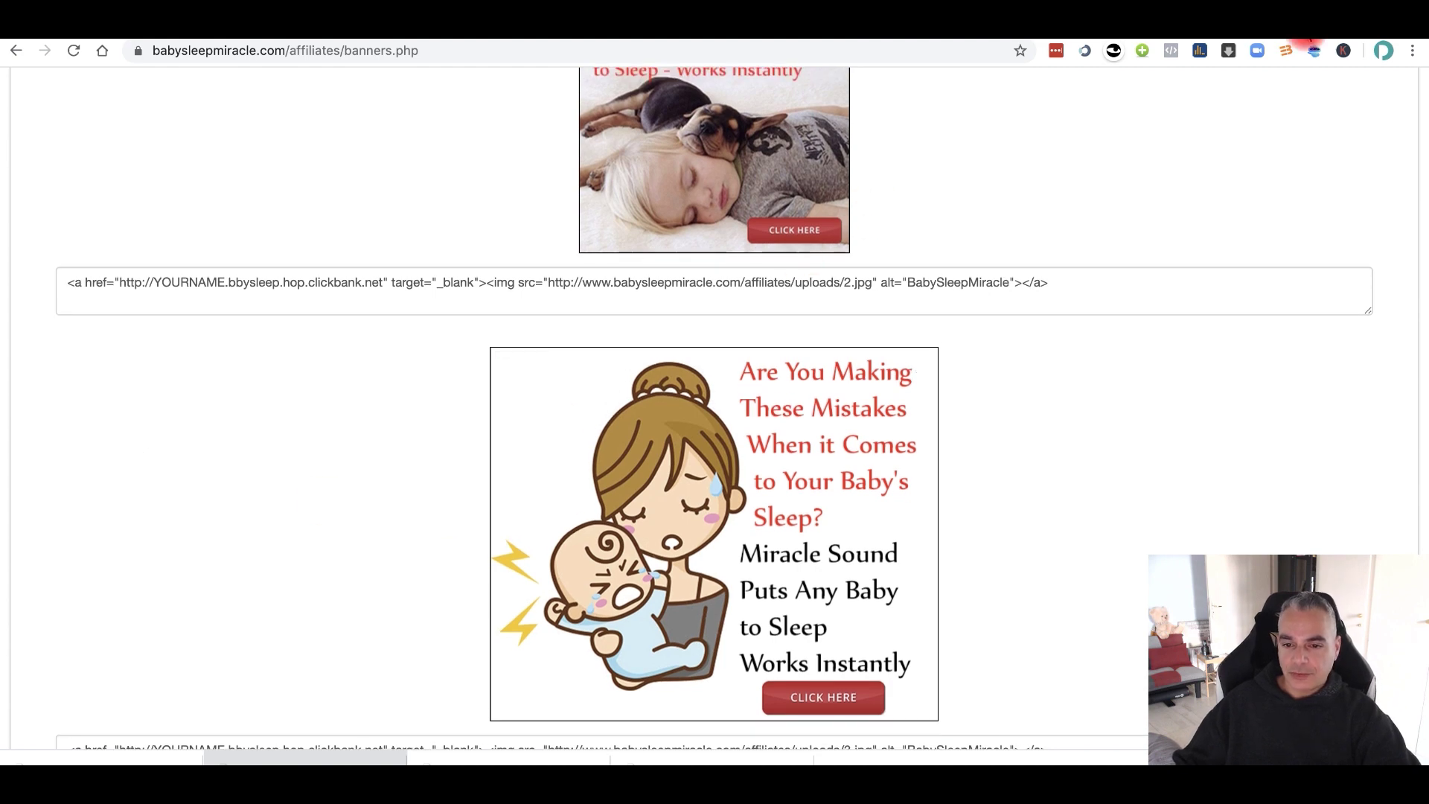
scroll(781, 280, "up", 6)
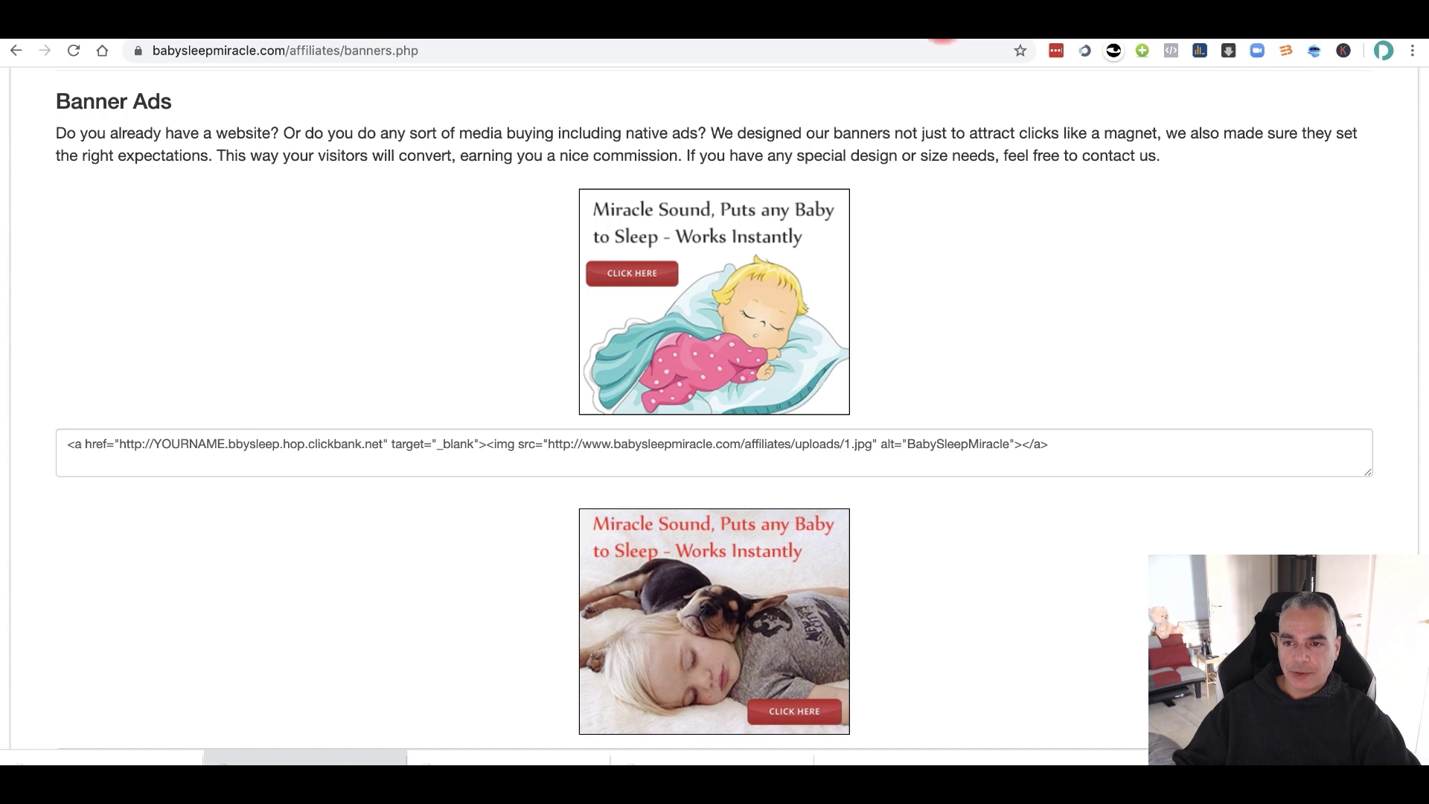
left_click(1071, 23)
left_click(942, 24)
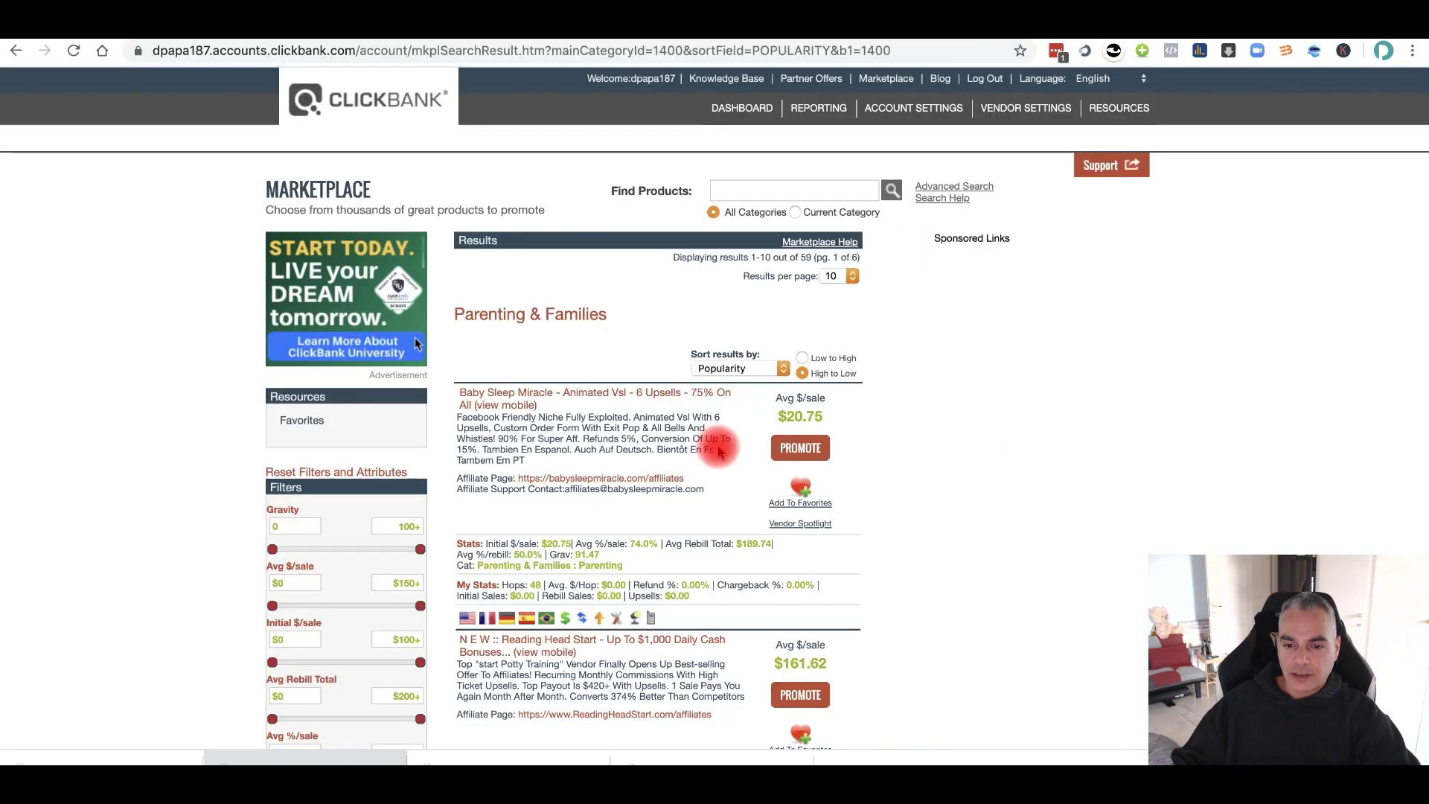
left_click(1012, 24)
scroll(737, 382, "up", 7)
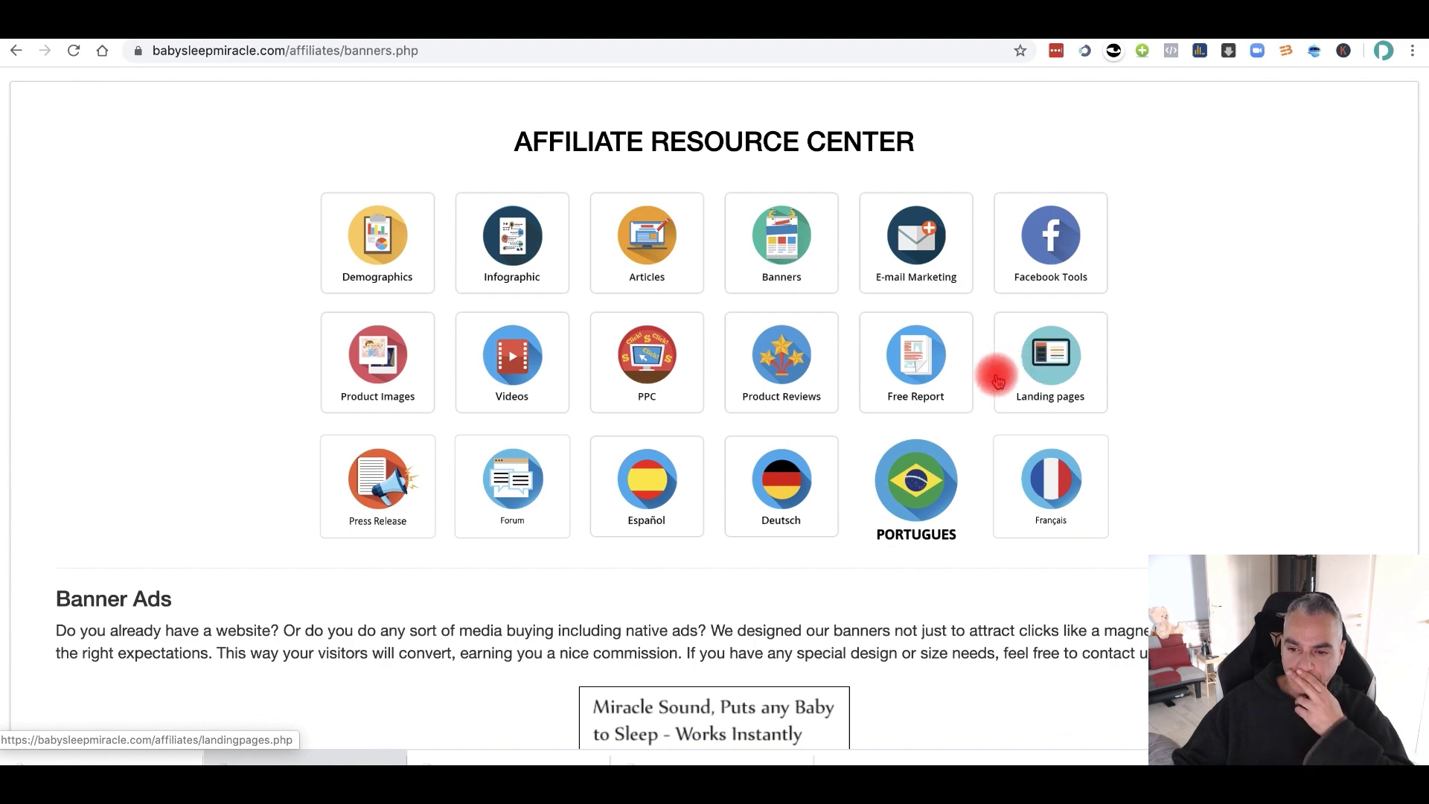
left_click(1046, 371)
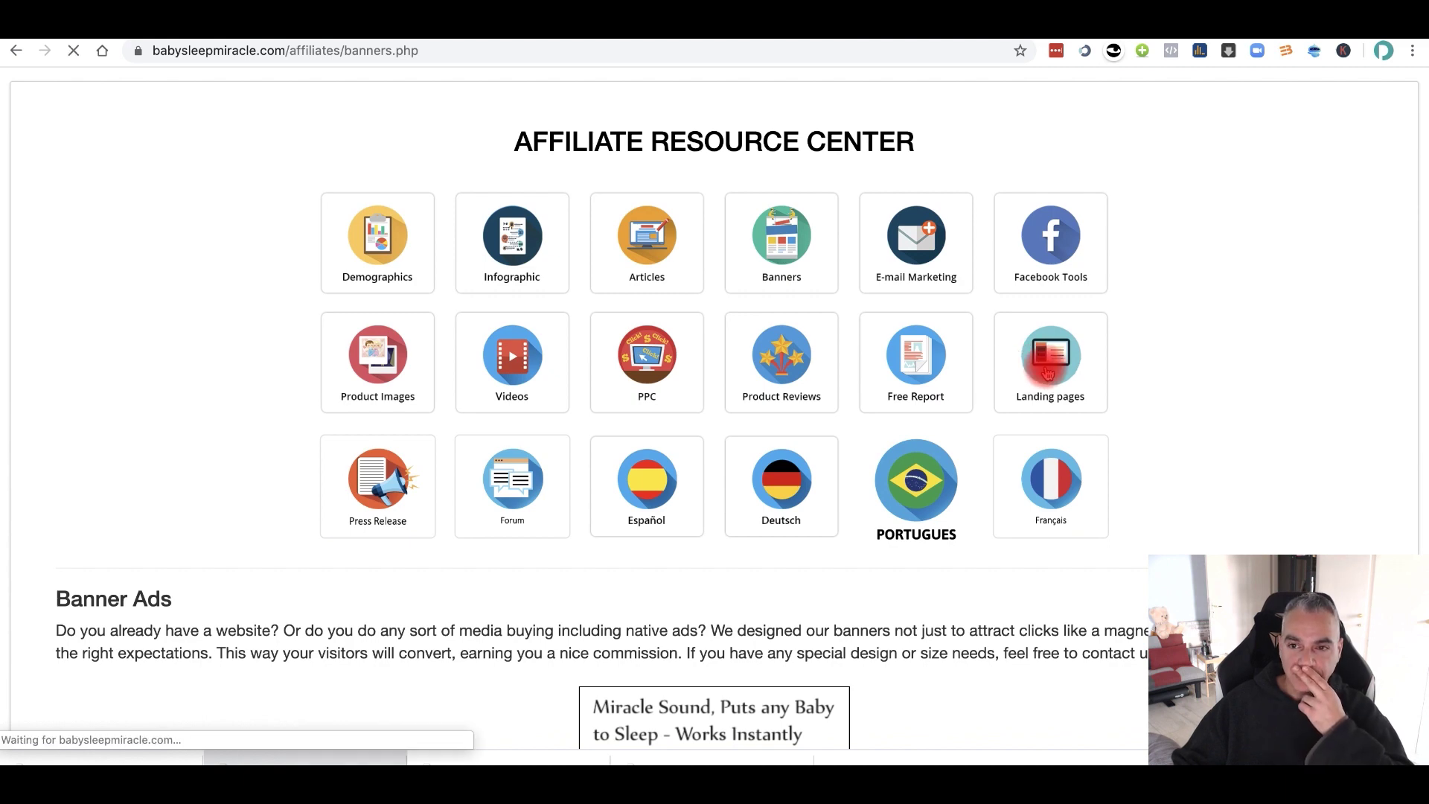
scroll(360, 383, "down", 6)
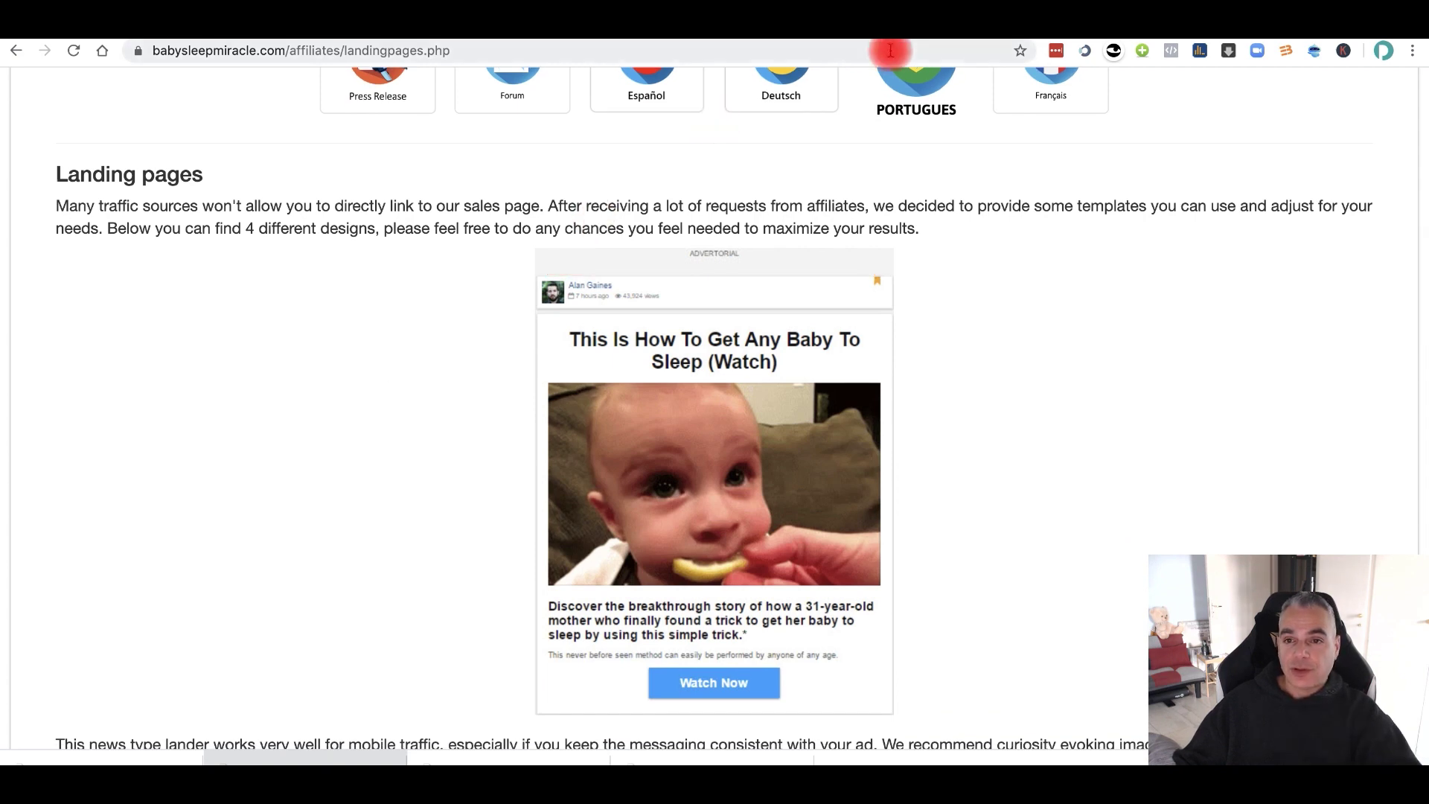
left_click_drag(1017, 21, 1038, 332)
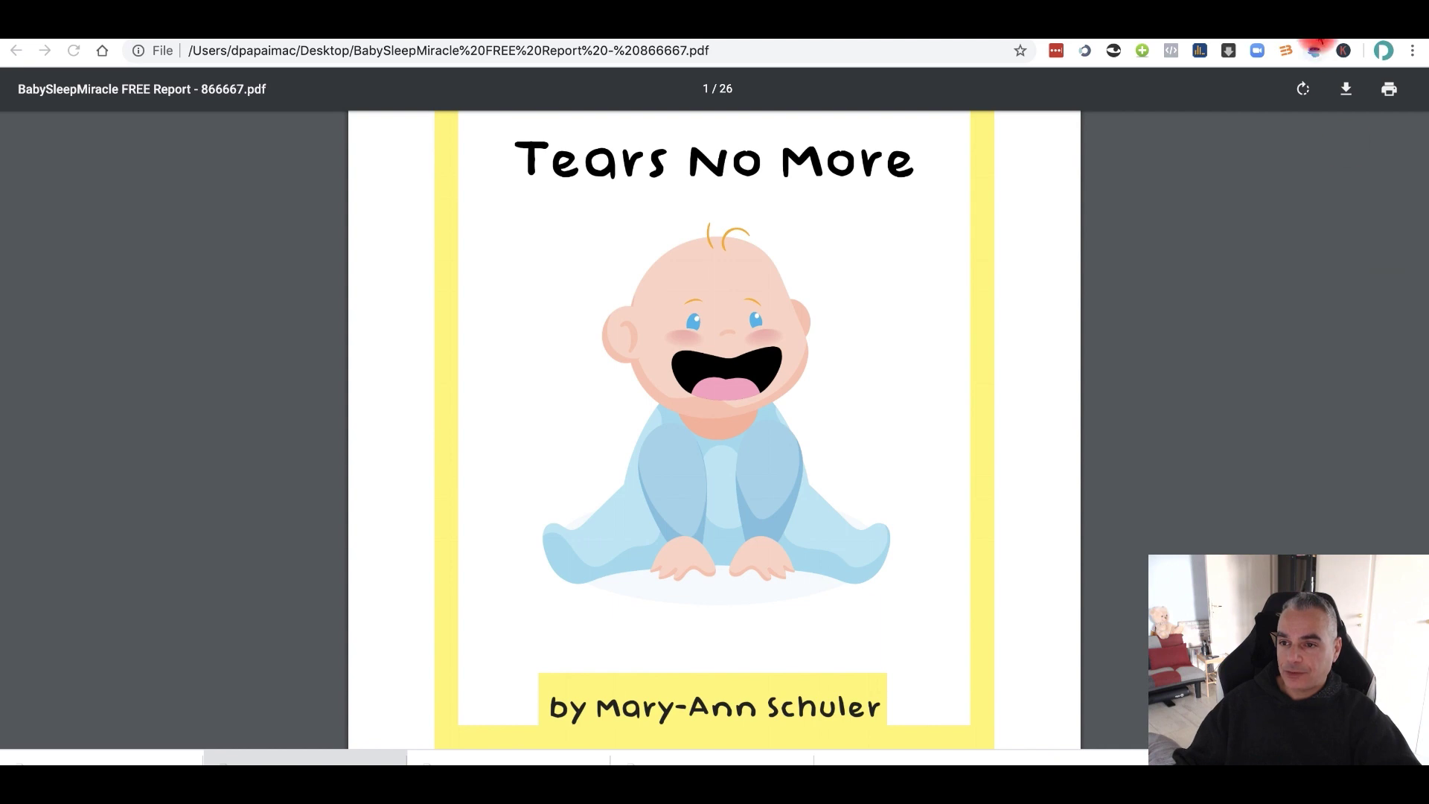
Step: Replace the headline on the Convertri Opt-In Page with "This is How To Get Any Baby to Sleep", centered in a box wide enough for one line
left_click(1303, 23)
left_click_drag(625, 280, 982, 353)
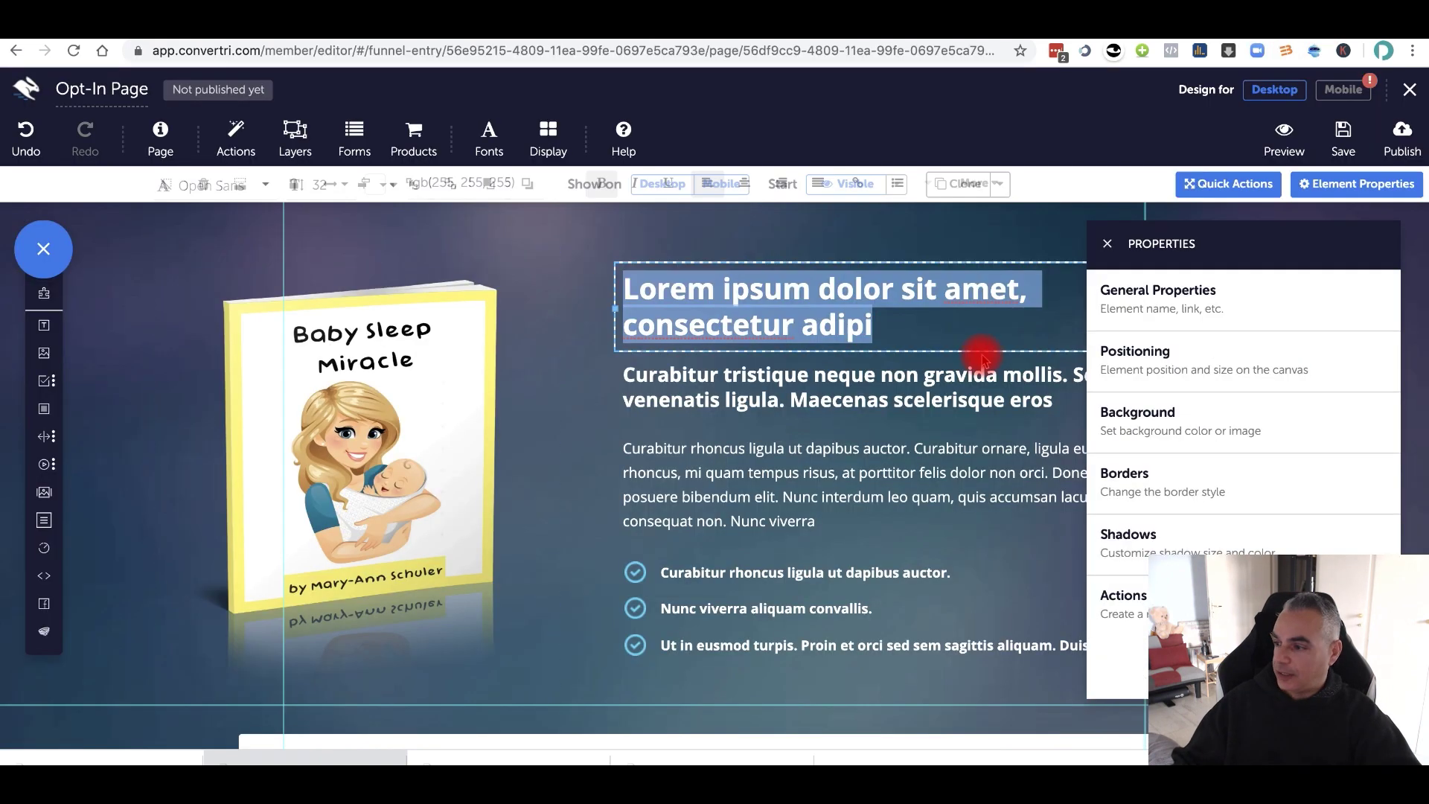
type("this is")
key("BackSpace")
key("BackSpace")
key("BackSpace")
key("BackSpace")
key("BackSpace")
key("BackSpace")
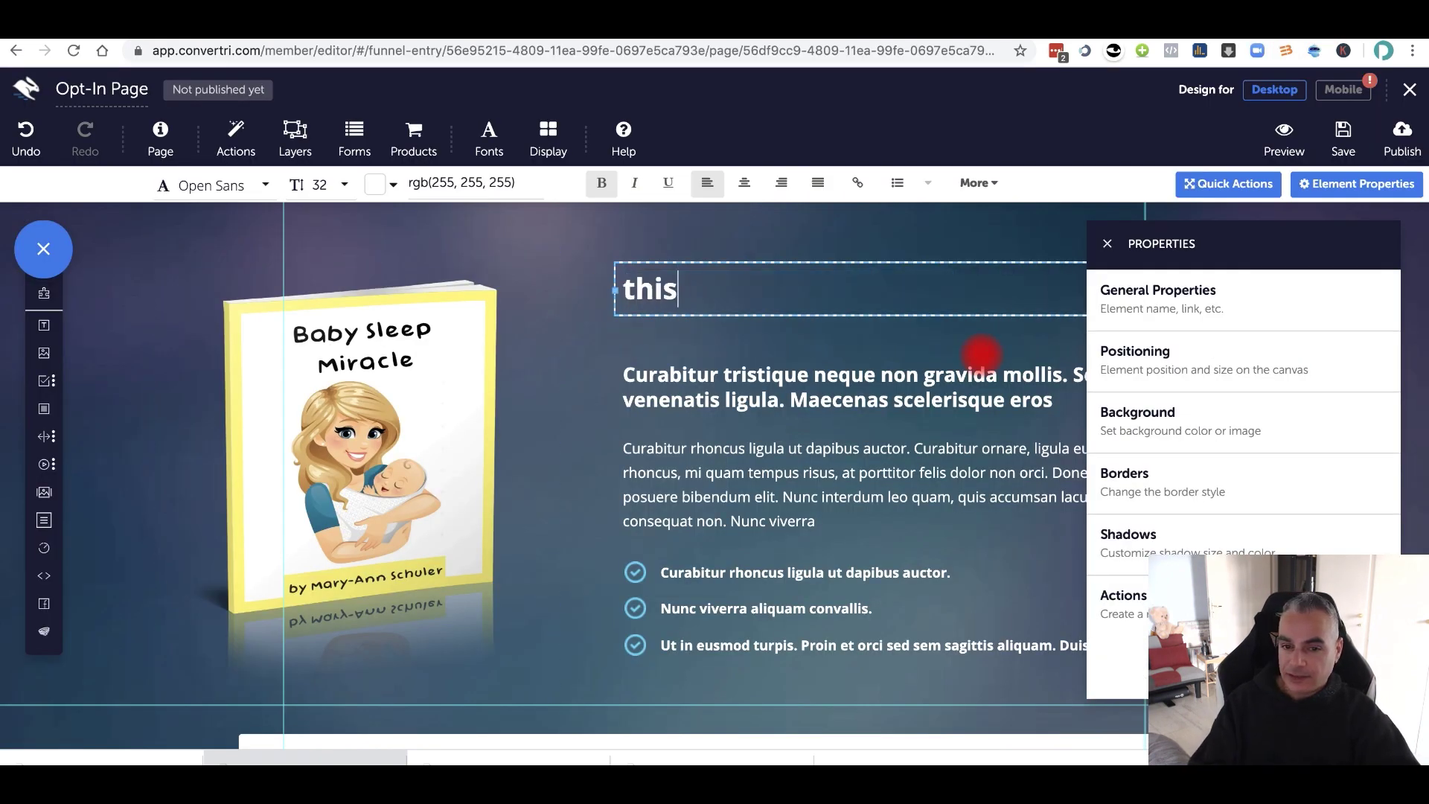
type("hi")
key("BackSpace")
key("BackSpace")
key("BackSpace")
type("THI")
key("BackSpace")
key("BackSpace")
type("his is How To")
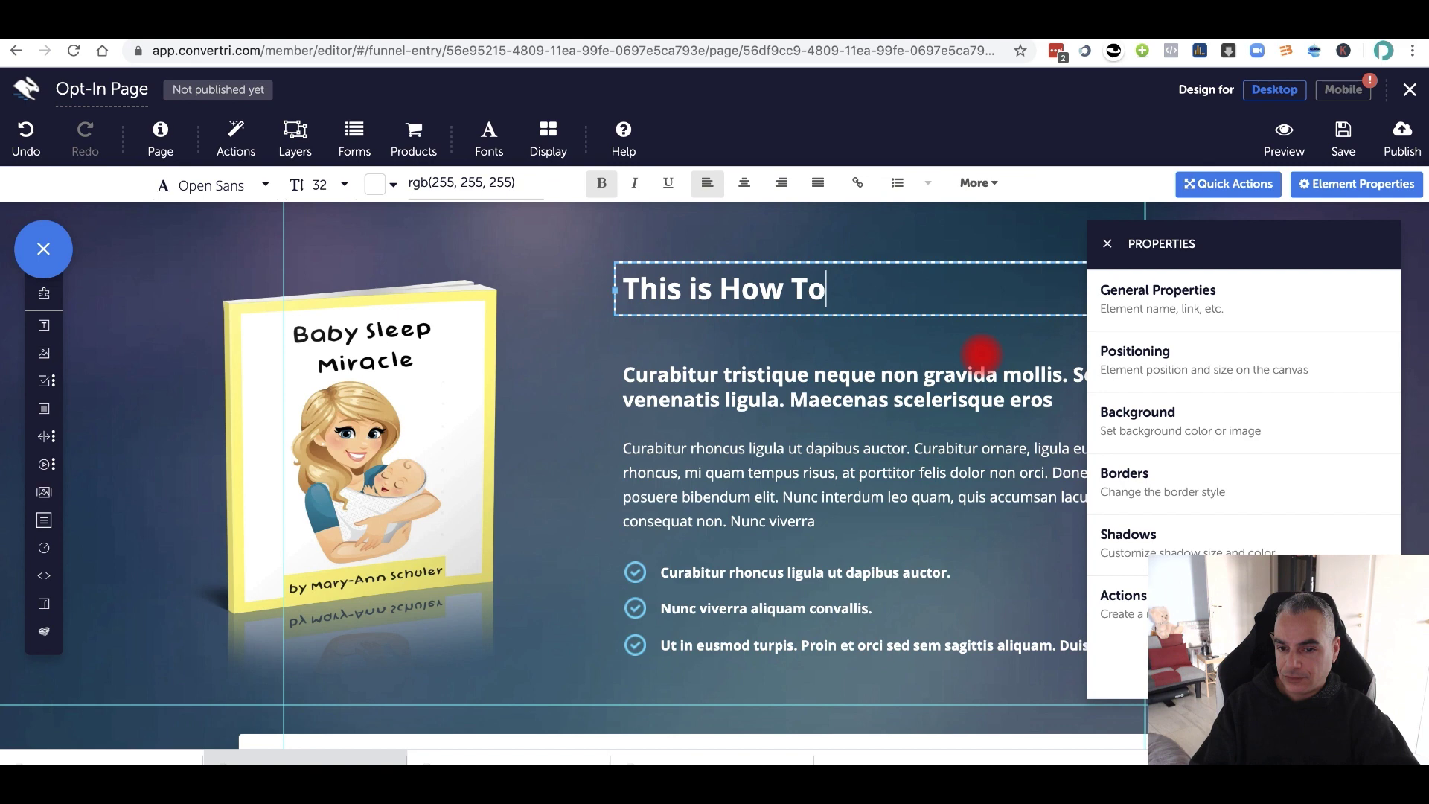
type(" Get Any Baby")
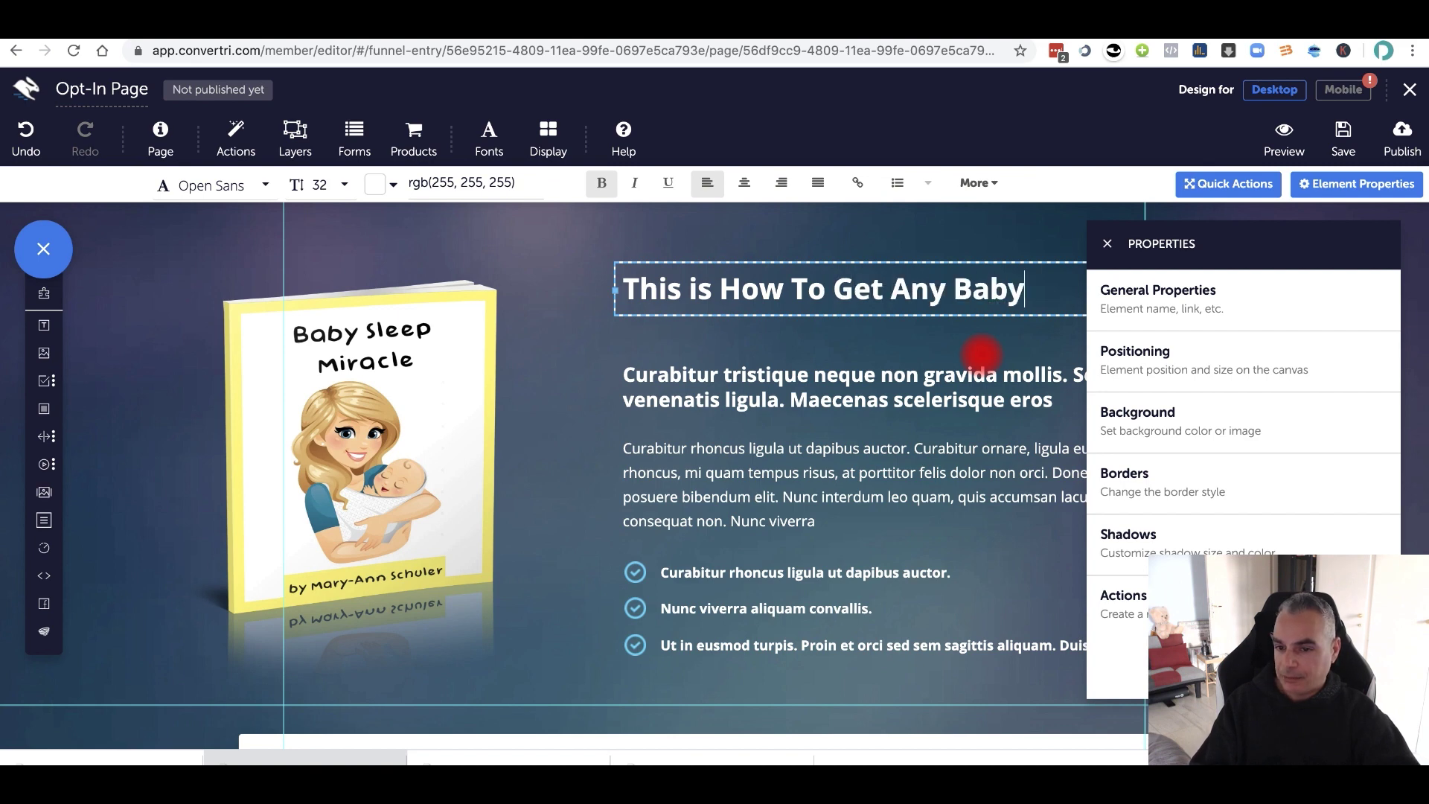
type(" to Sleep (e")
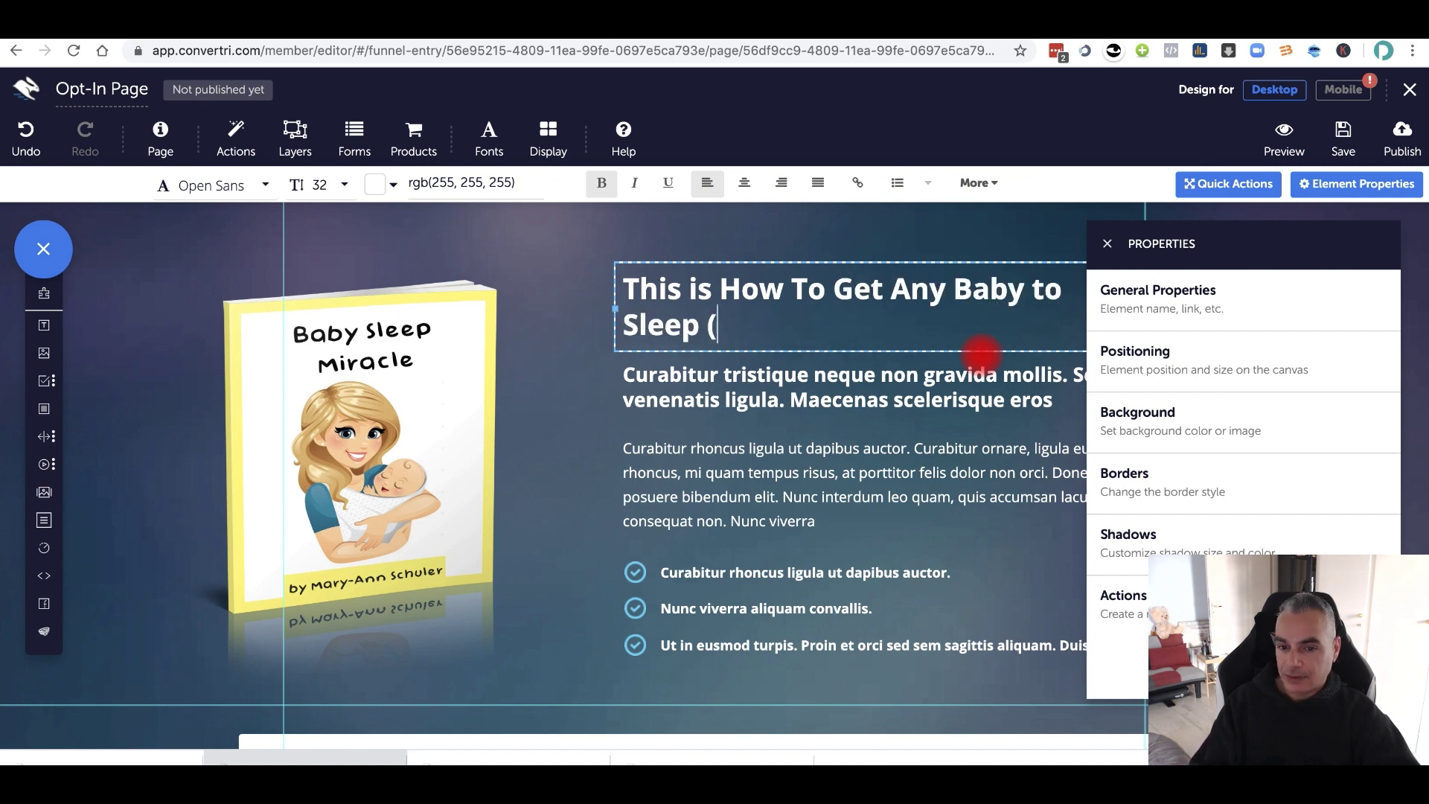
key("BackSpace")
key("BackSpace")
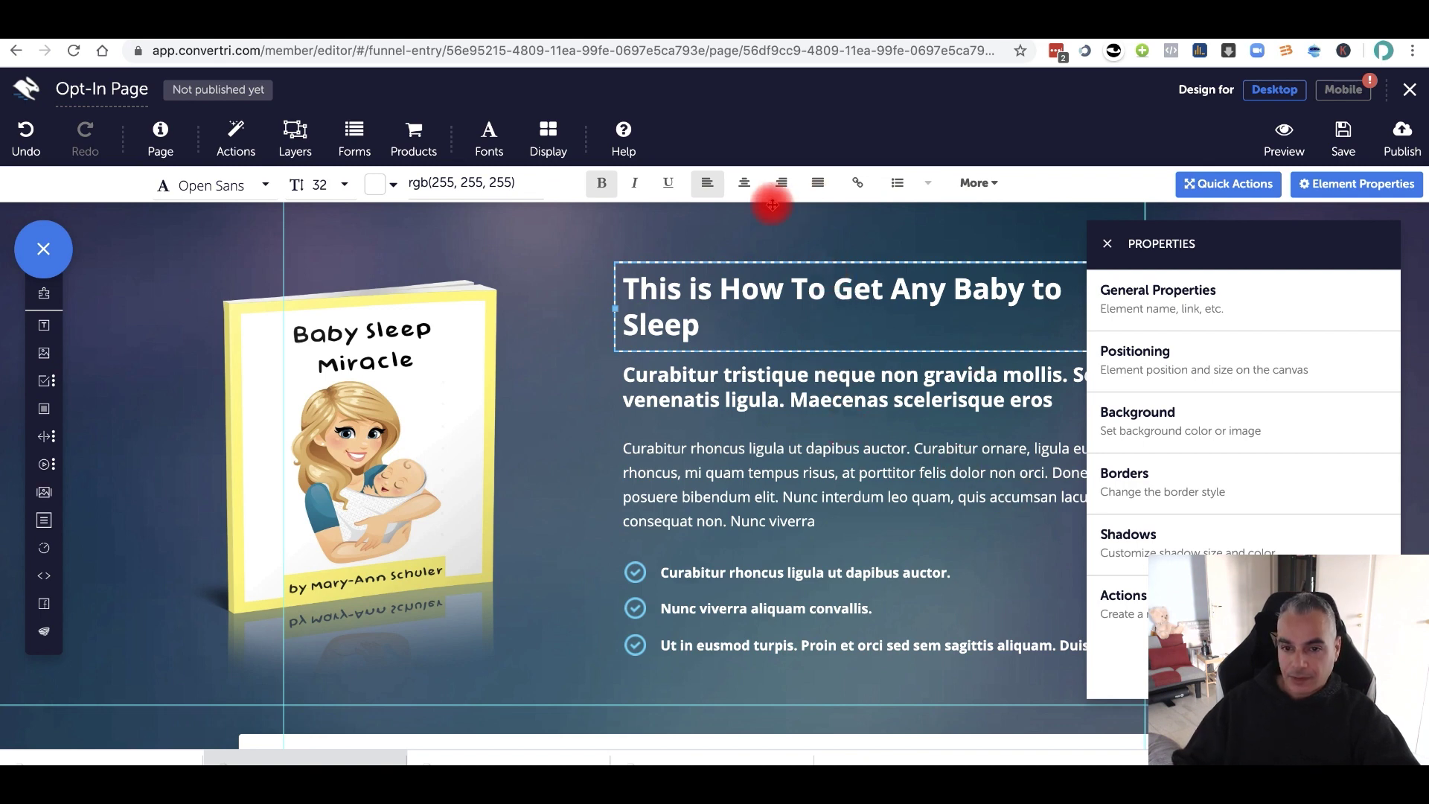
left_click(742, 183)
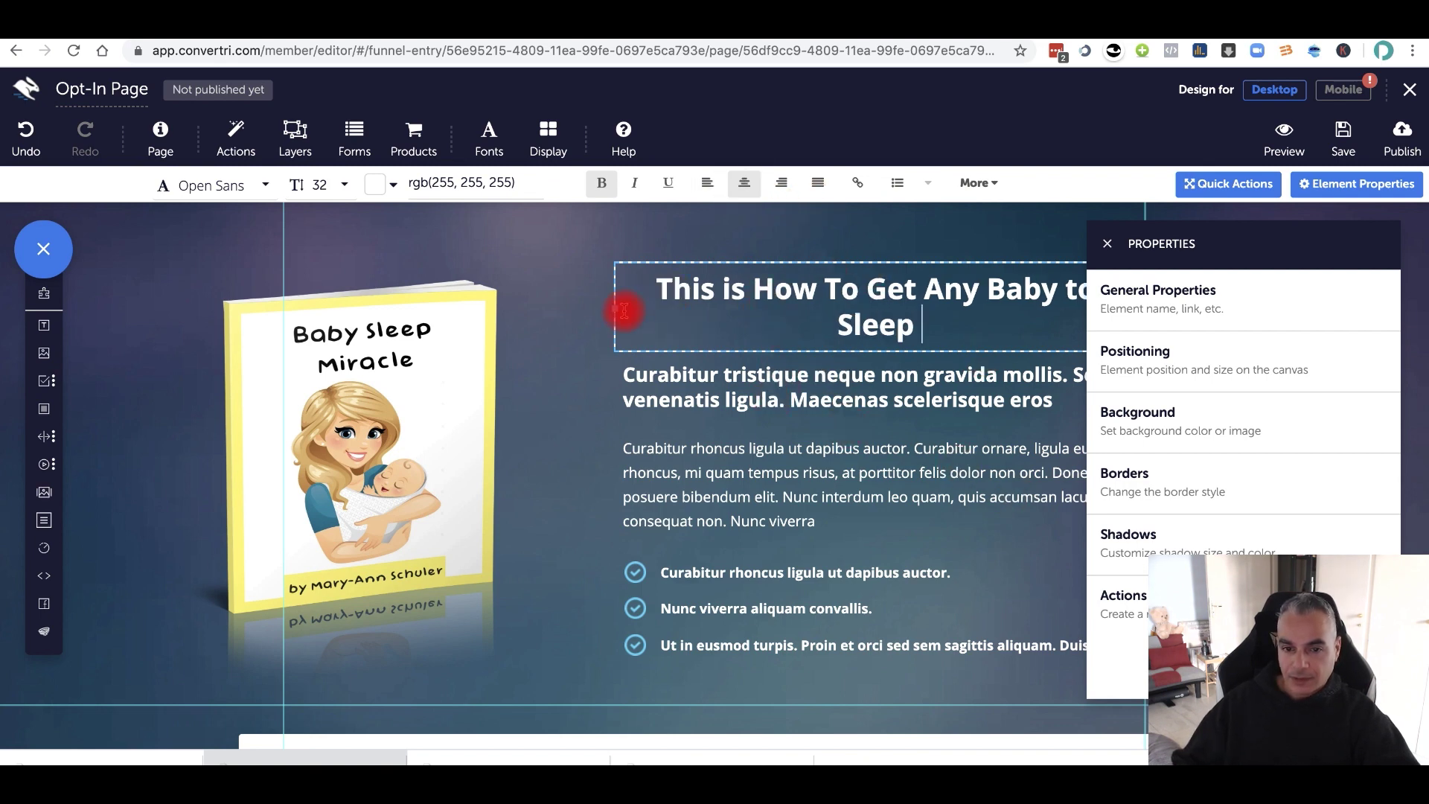
left_click_drag(612, 310, 568, 306)
Step: Clear the placeholder text from the bold subheading below the headline
left_click(680, 396)
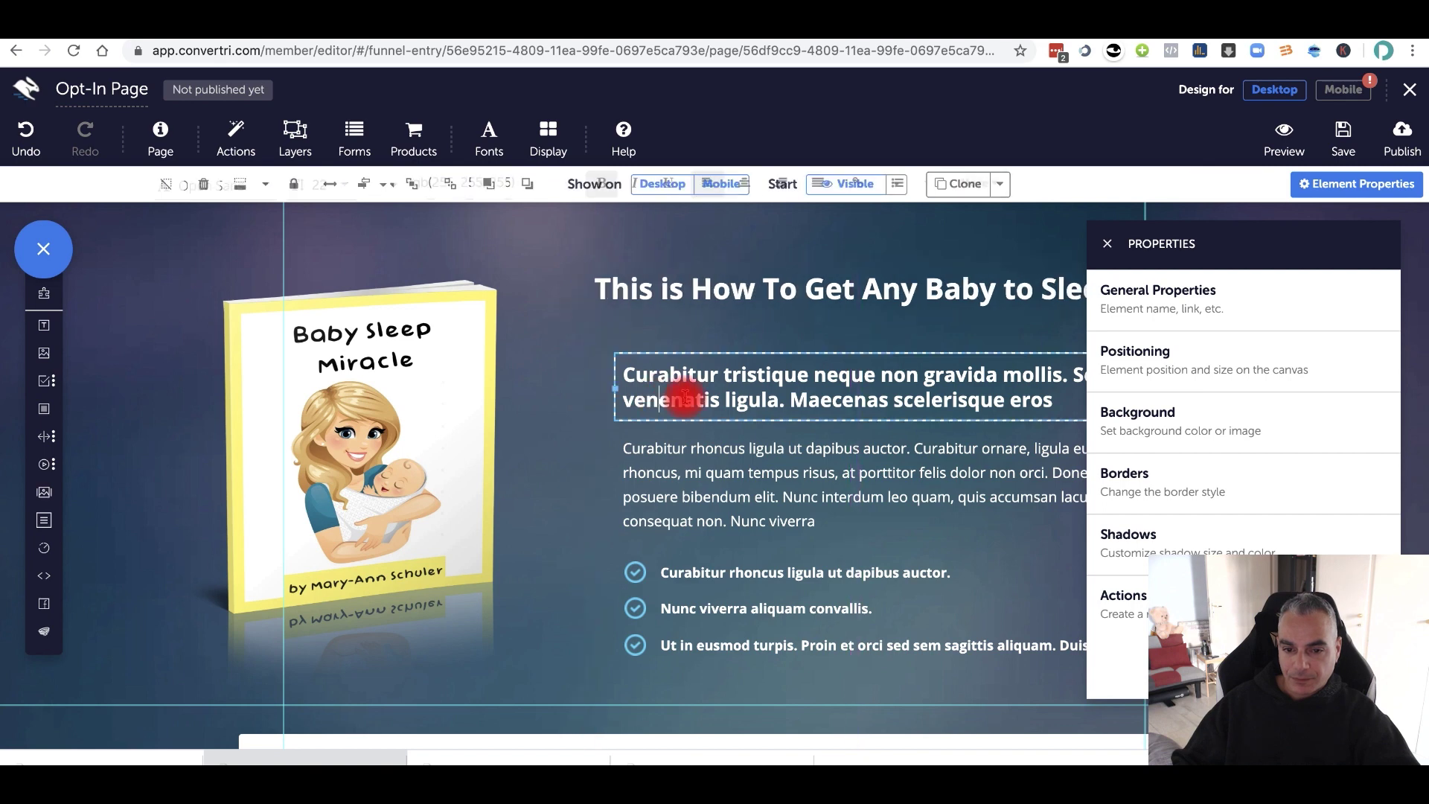
left_click(682, 399)
left_click_drag(627, 374, 1143, 438)
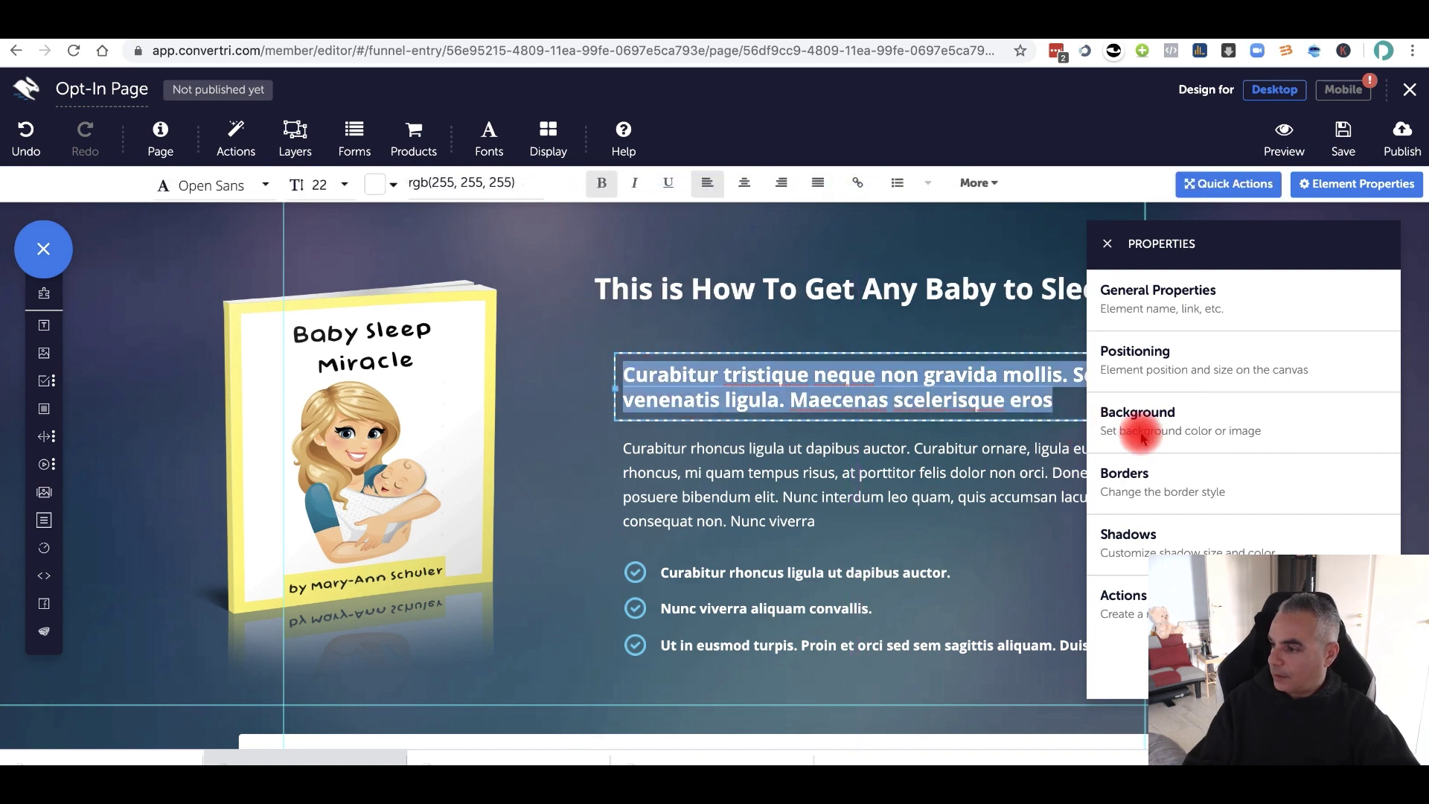
key("BackSpace")
type("Discover")
key("BackSpace")
key("BackSpace")
key("BackSpace")
key("BackSpace")
key("BackSpace")
key("BackSpace")
key("BackSpace")
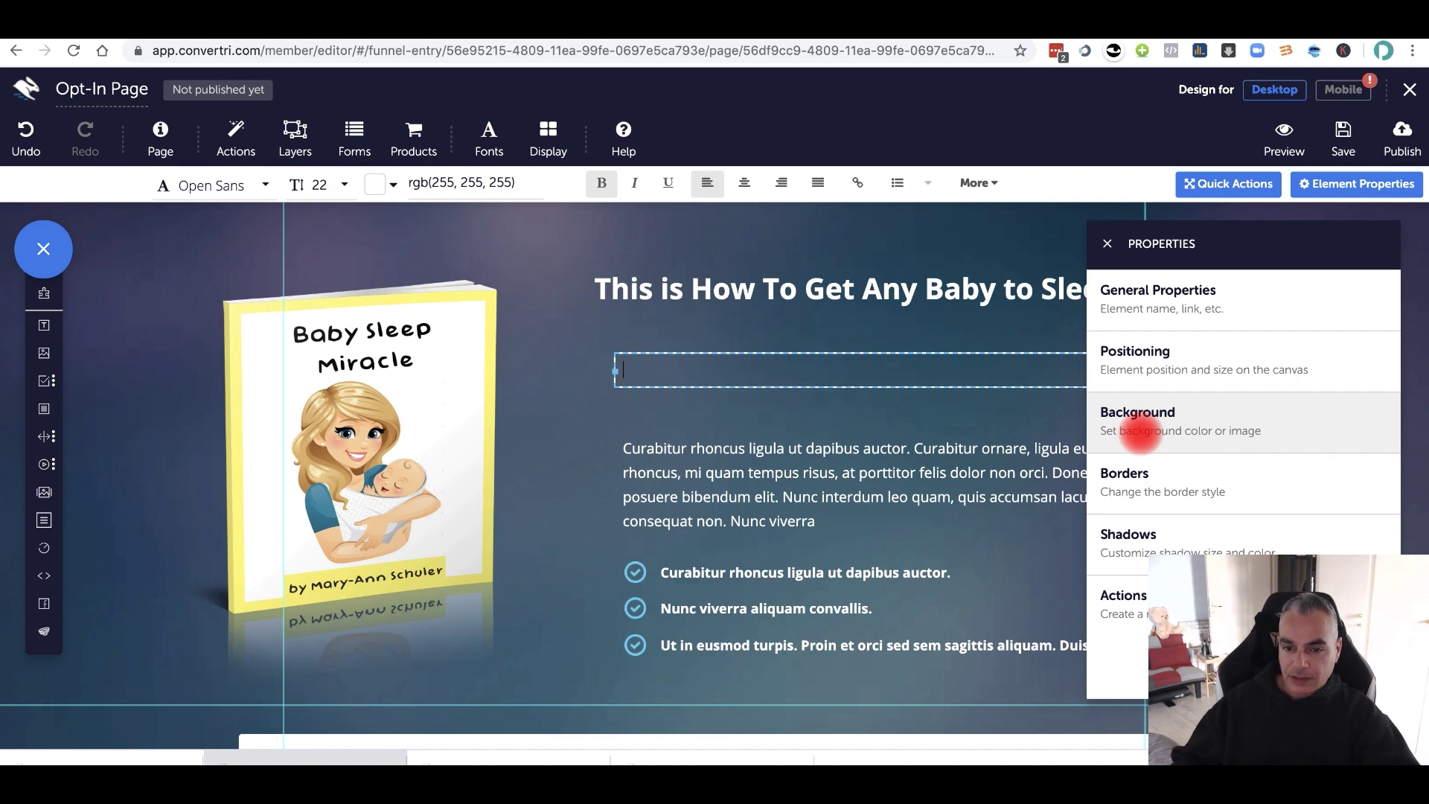
Step: Replace the body paragraph with the landing page copy beginning "Discover The Breakthrough Story Of How a 31-Year Old Mother" and ending "using this simple trick."
left_click(805, 448)
left_click(823, 504)
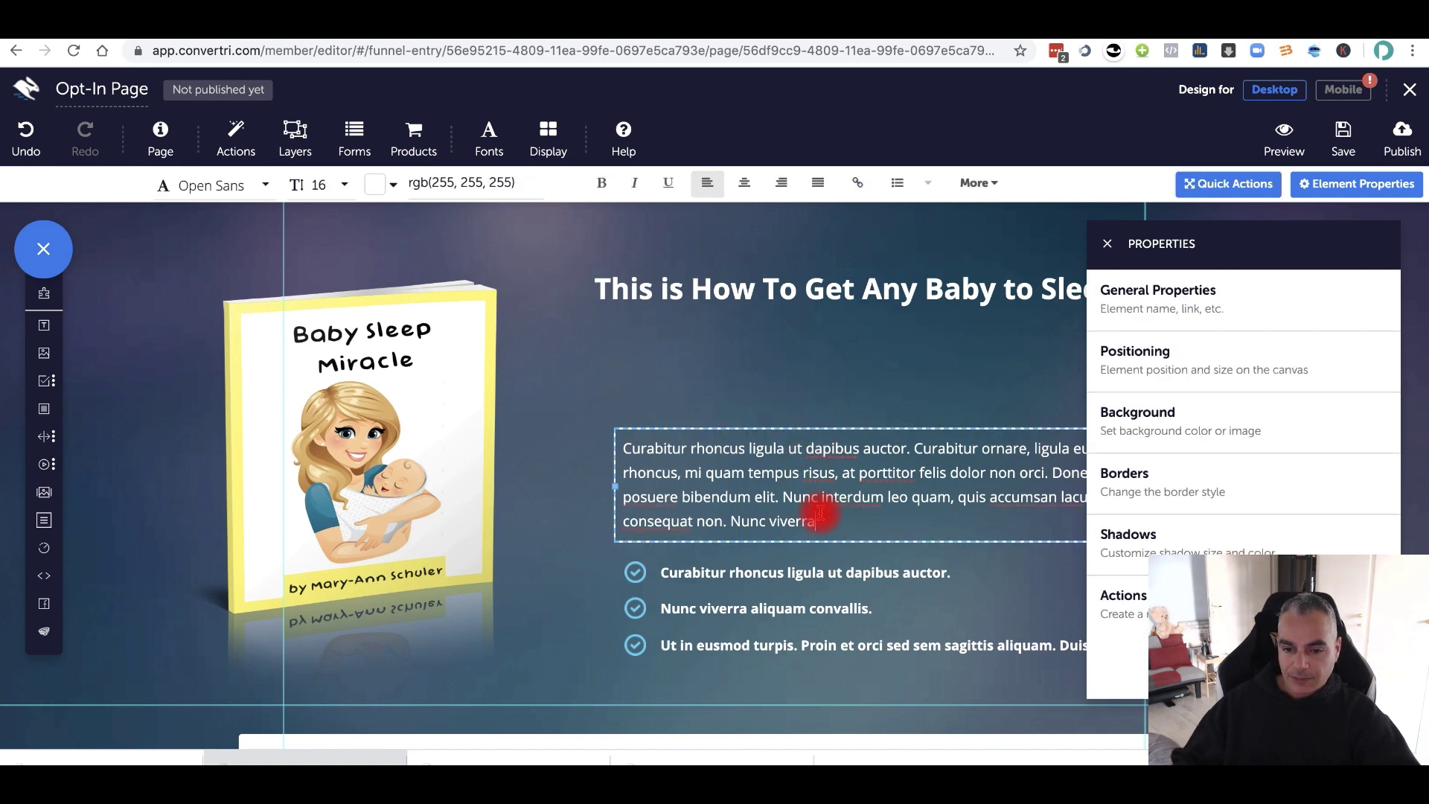
left_click_drag(823, 524, 626, 438)
key("BackSpace")
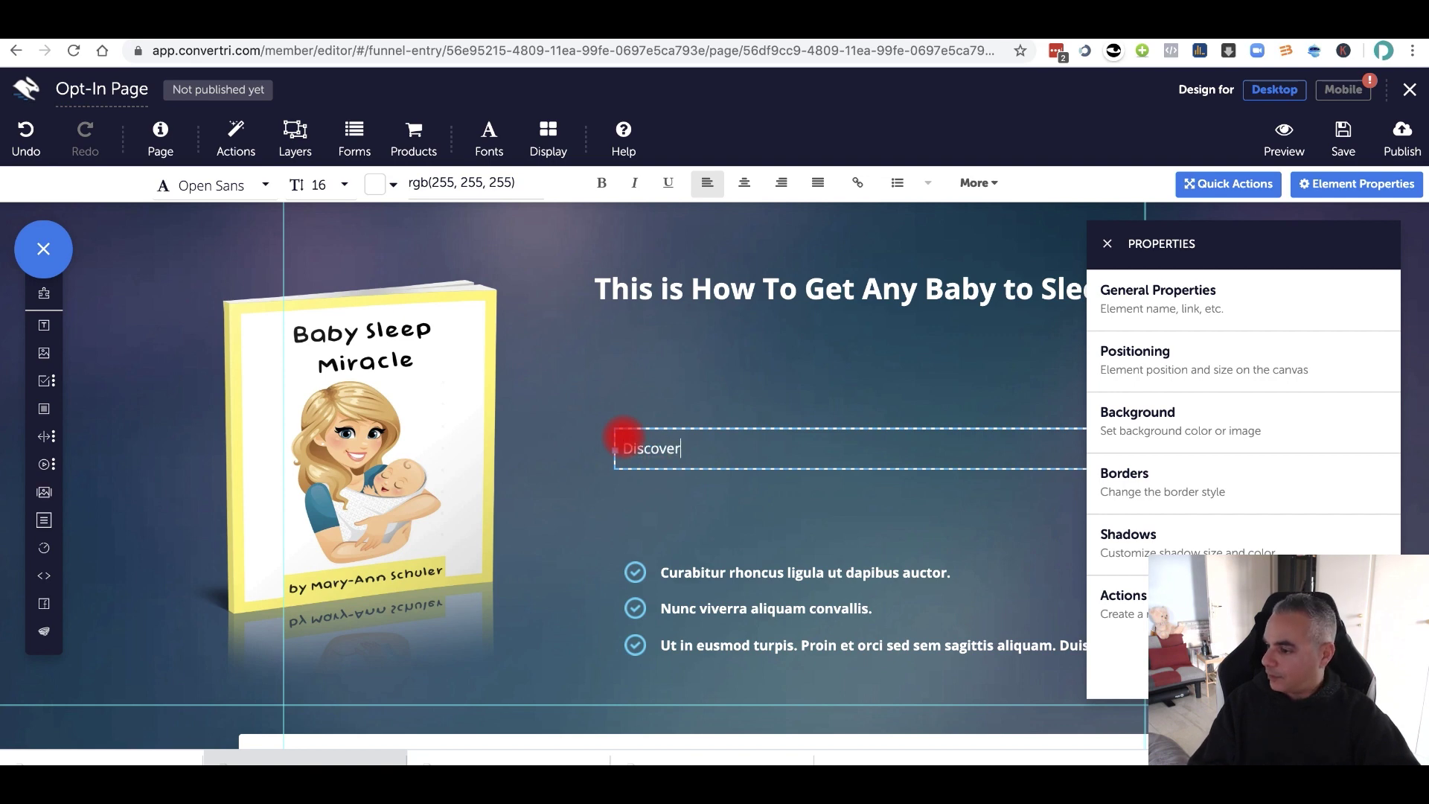
type("Discover The Breakthrough Story Of How a 31-Years")
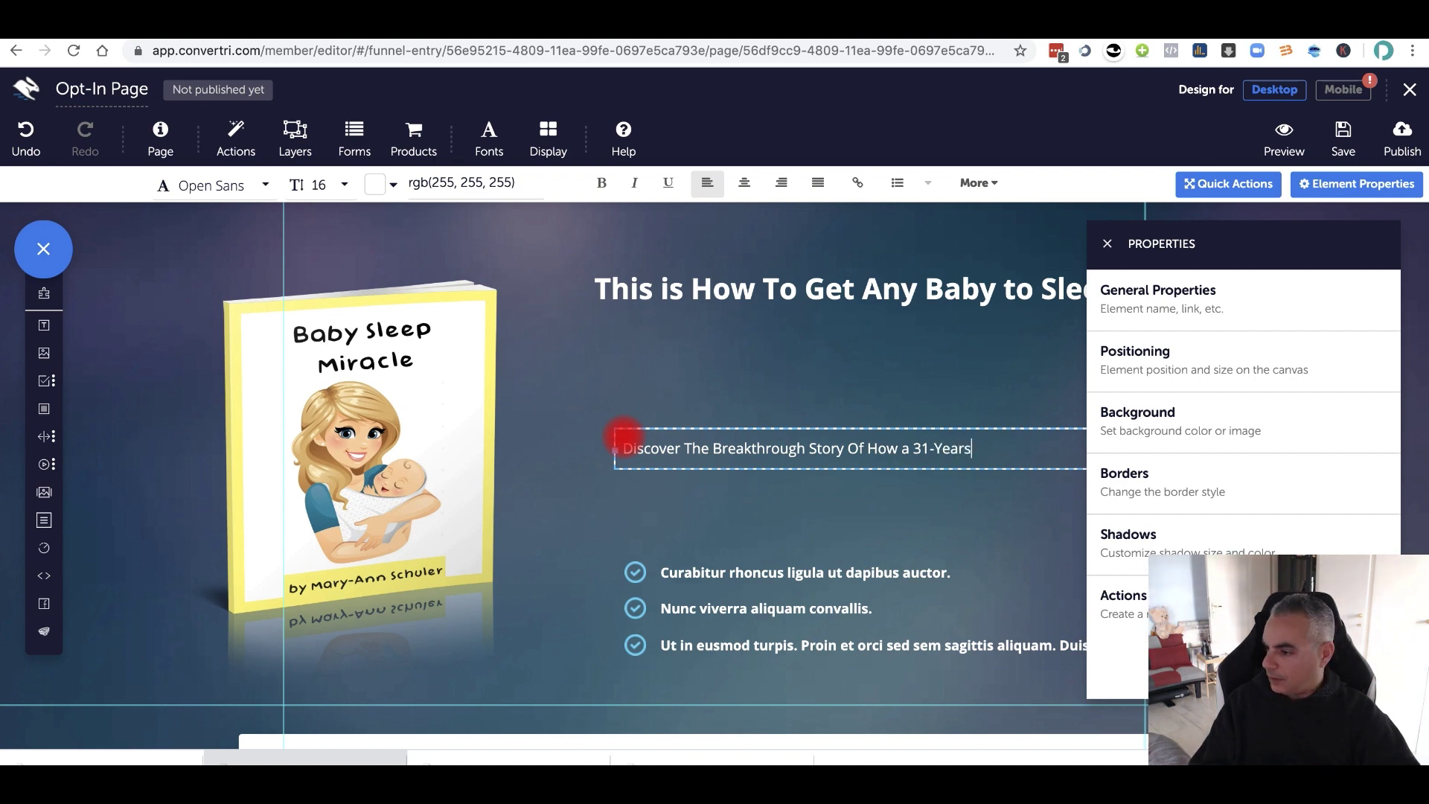
type("her Who F")
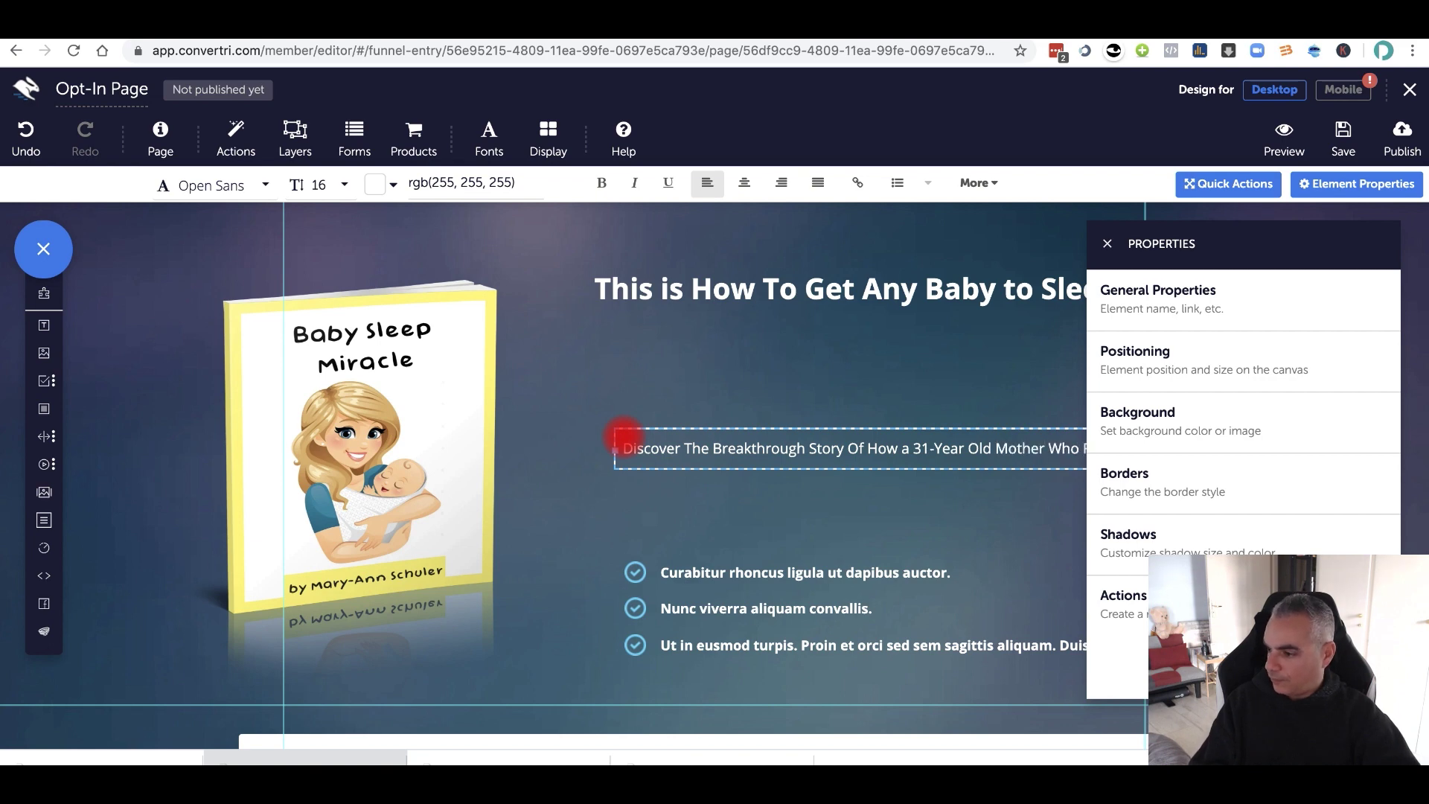
type(" Found")
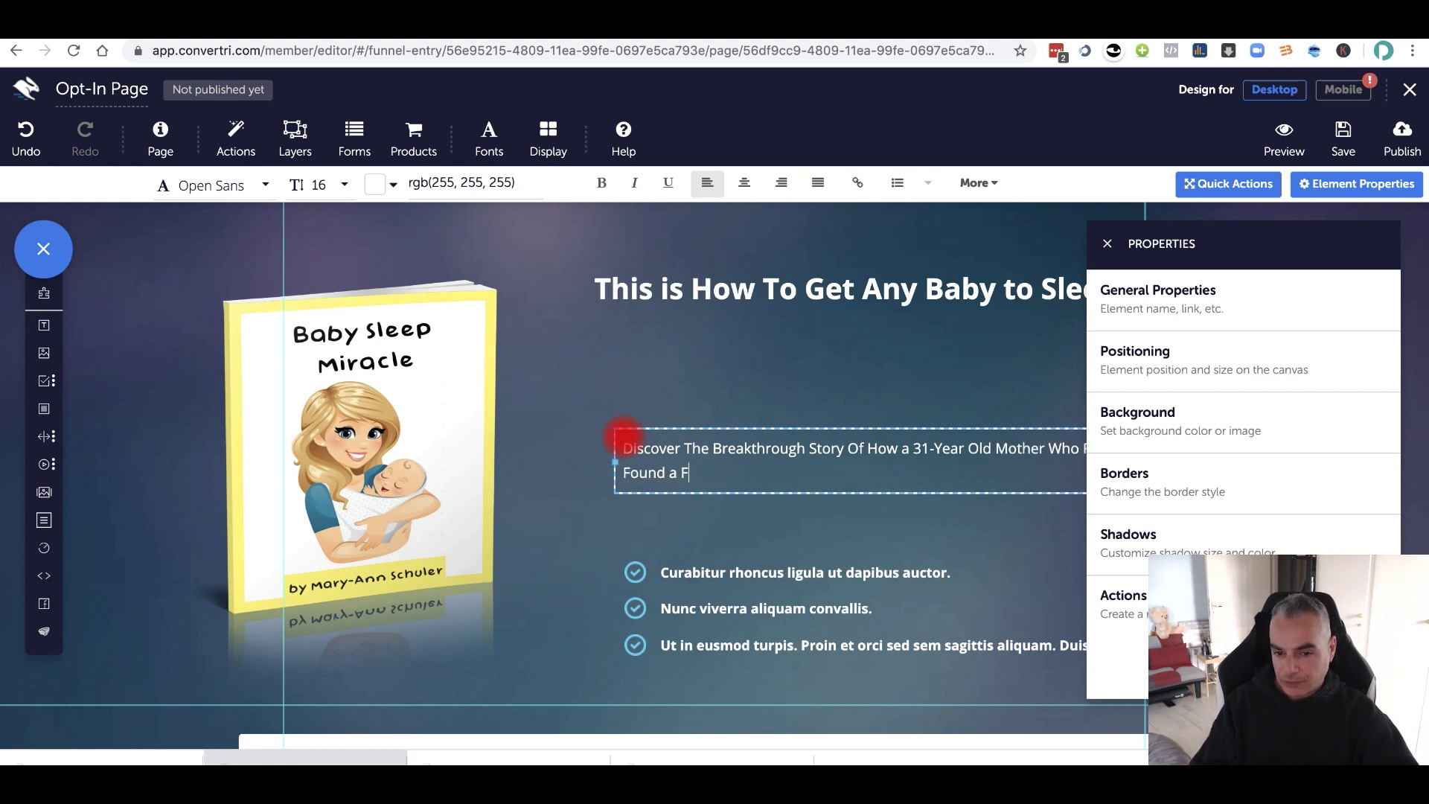
type(" a Trick to get her baby")
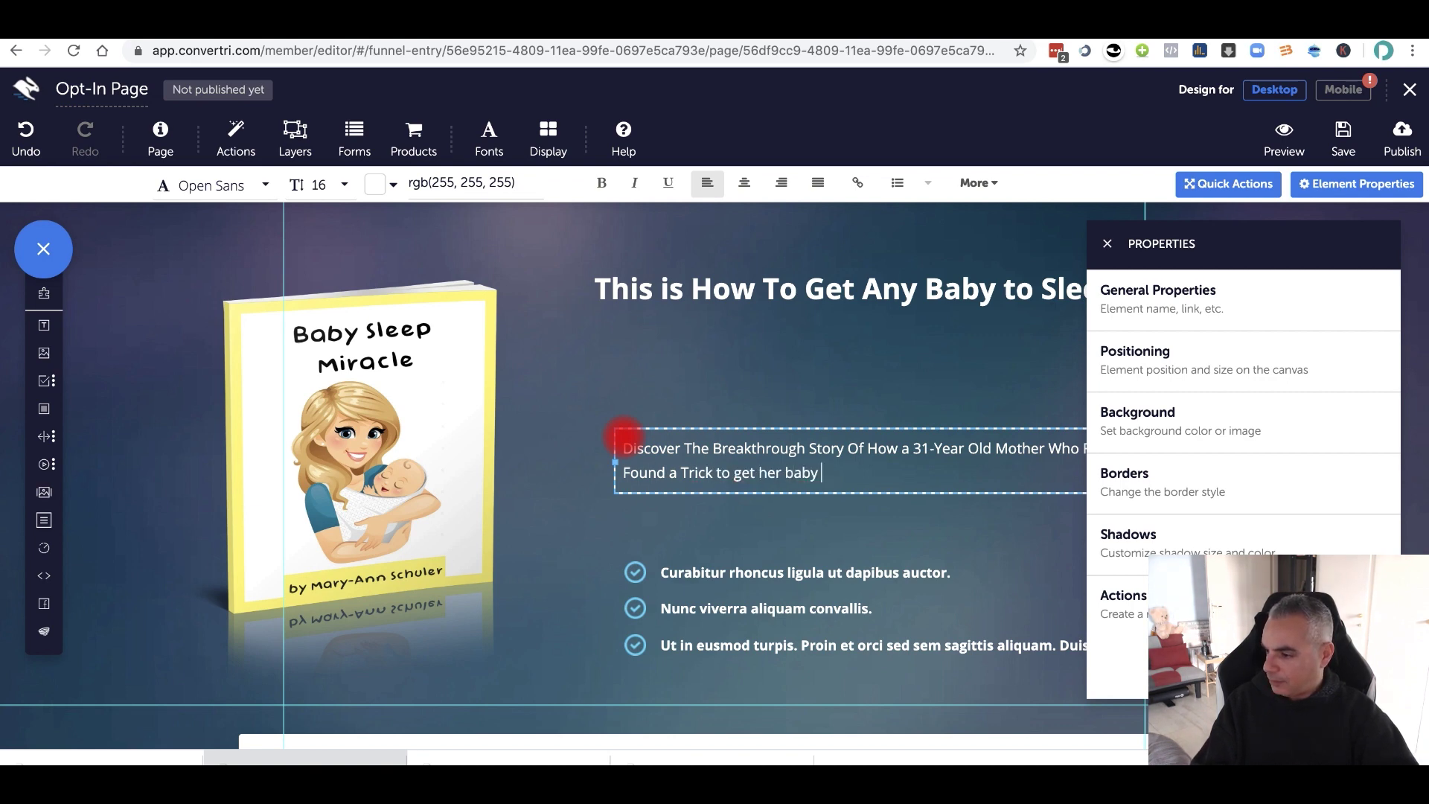
type(" to sleep by using this simple trick.")
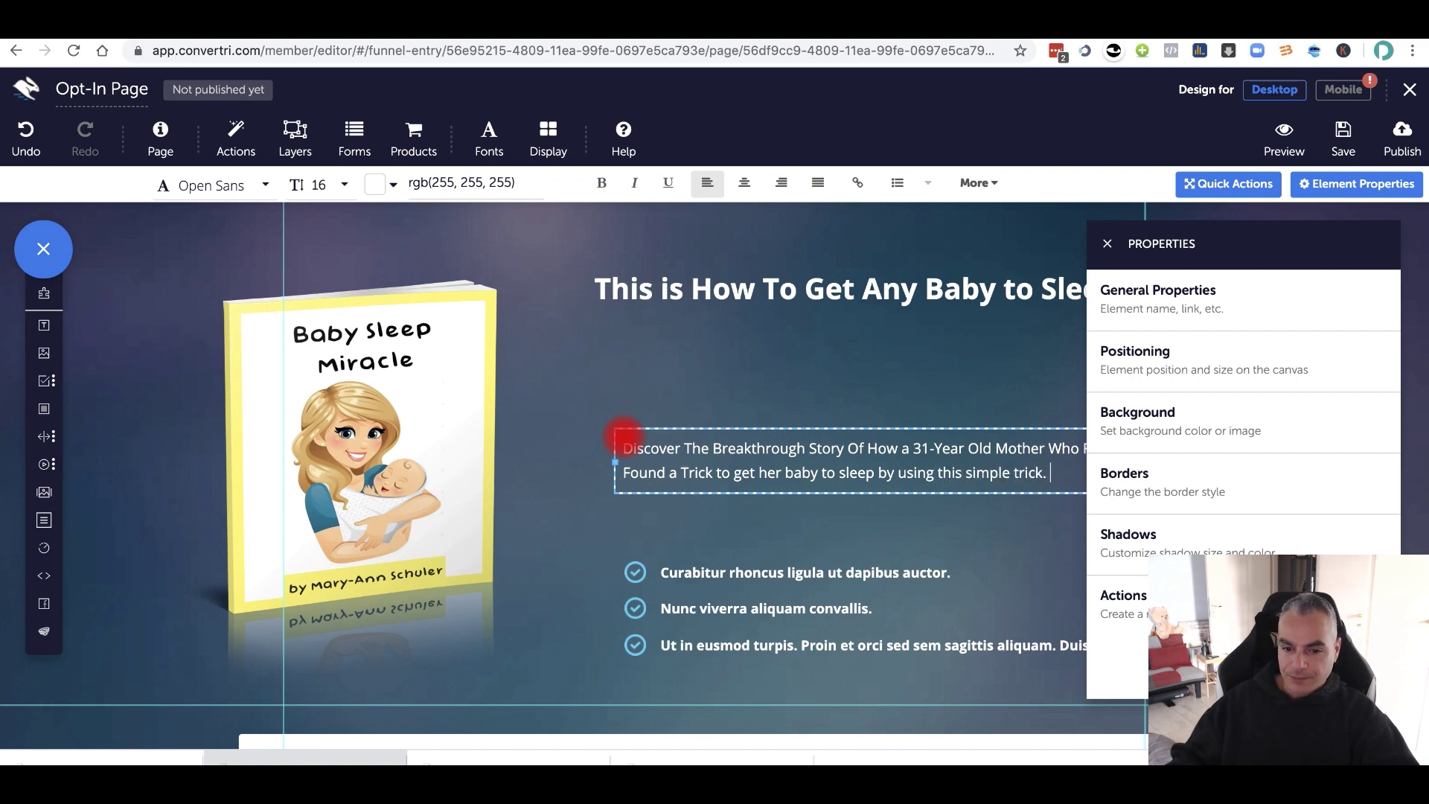
Step: Close the element properties and enter "Download This Free Report Book And Learn" in the empty subheading between the headline and the paragraph
left_click(688, 592)
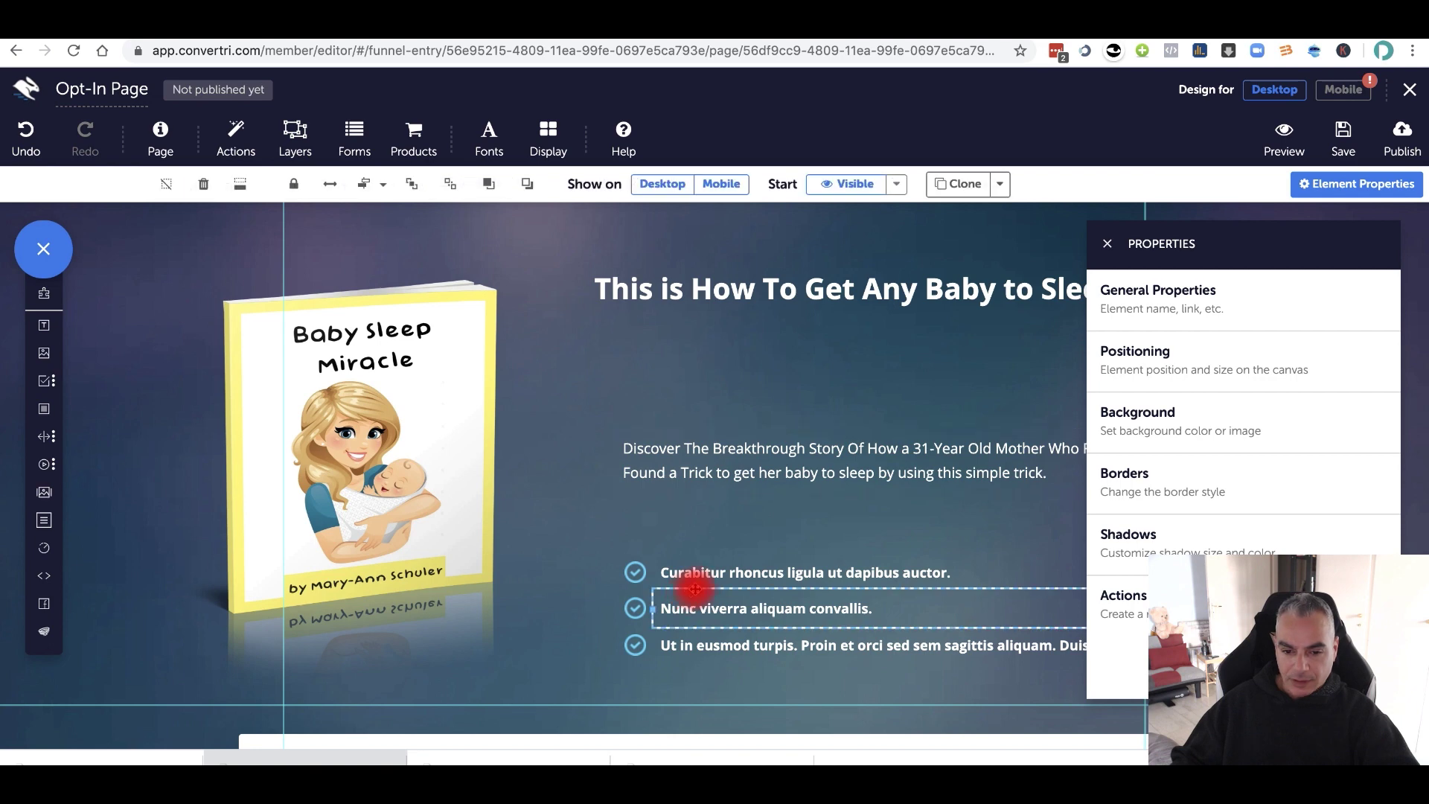
left_click(686, 585)
left_click(756, 428)
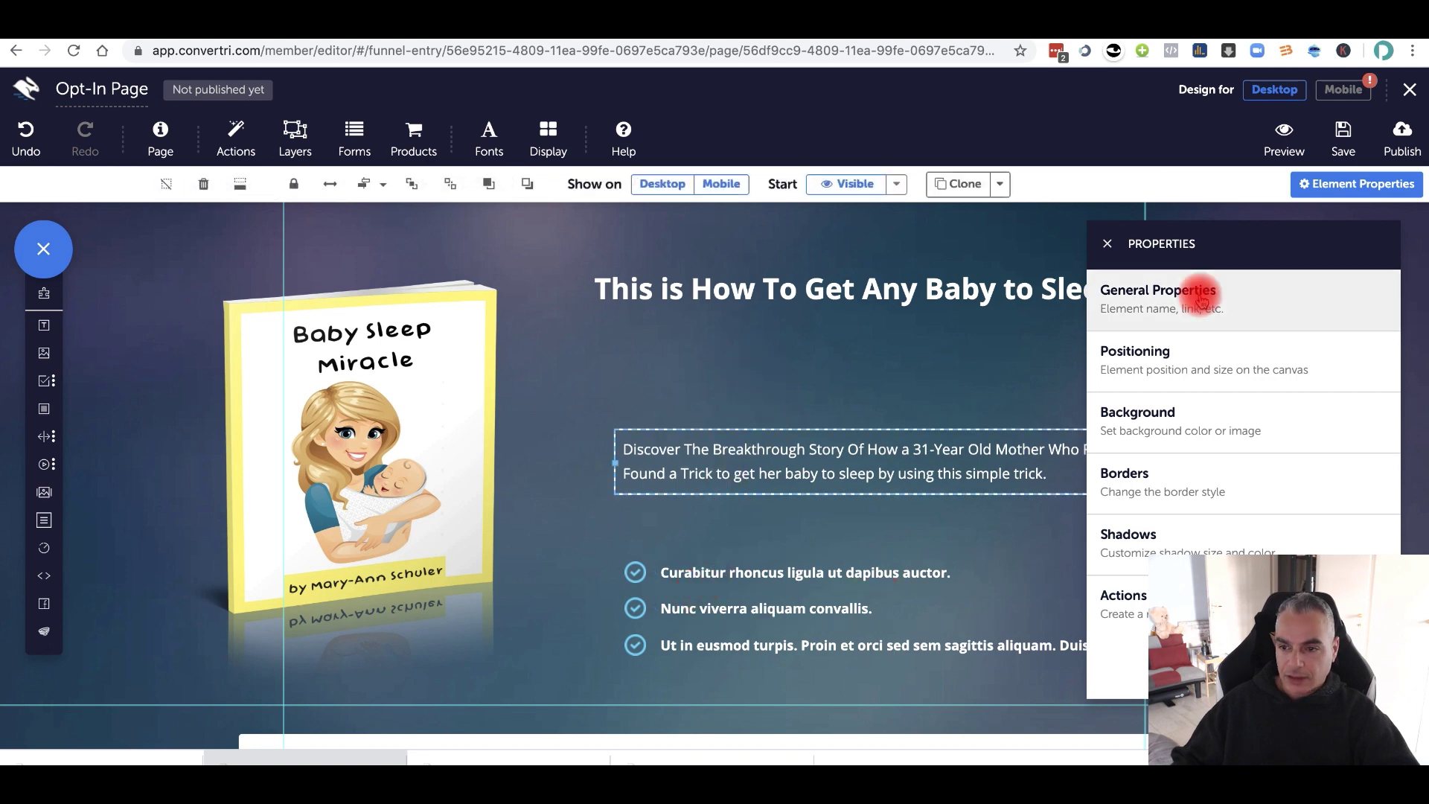
left_click(1107, 243)
left_click(947, 371)
left_click(929, 370)
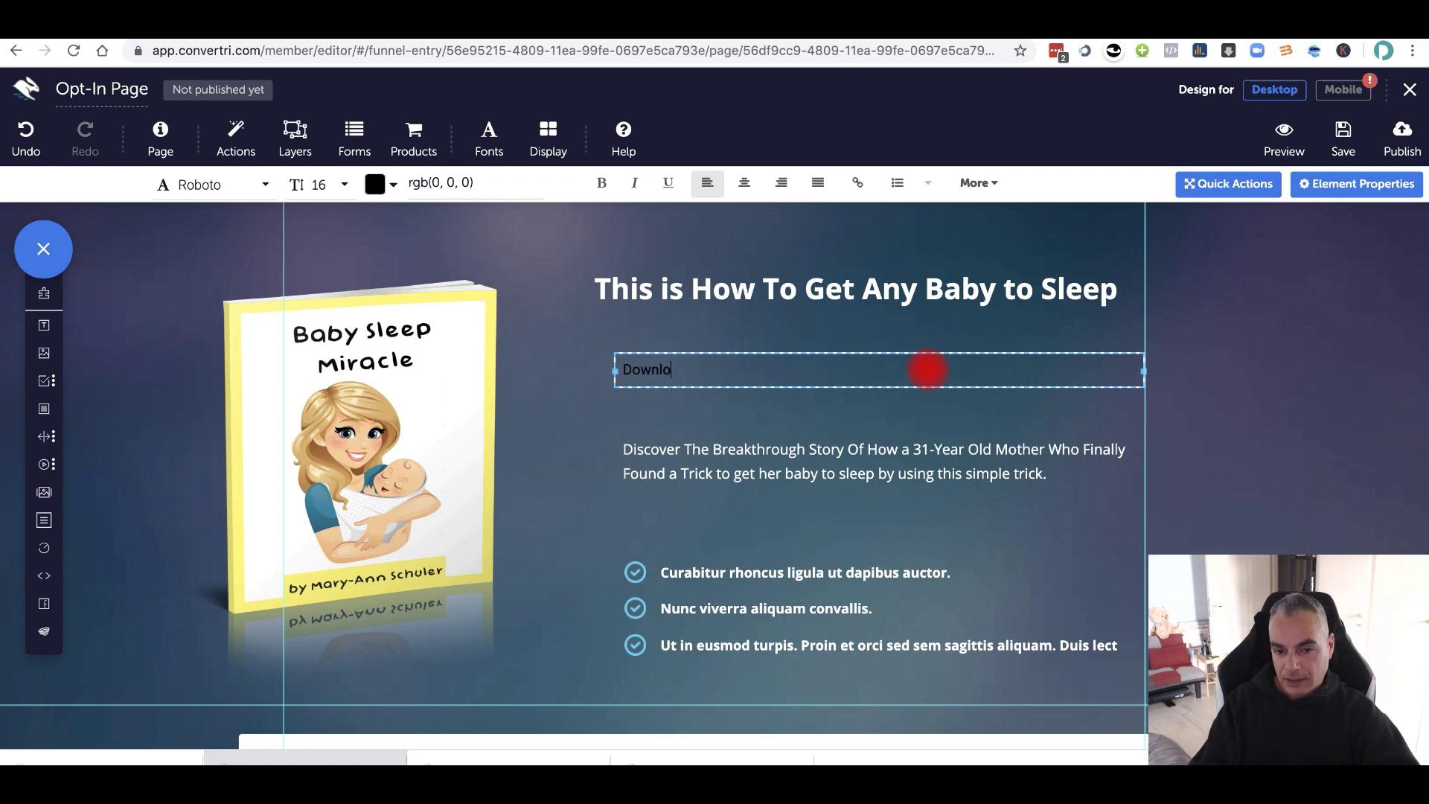
type("Download This Free Report Book And")
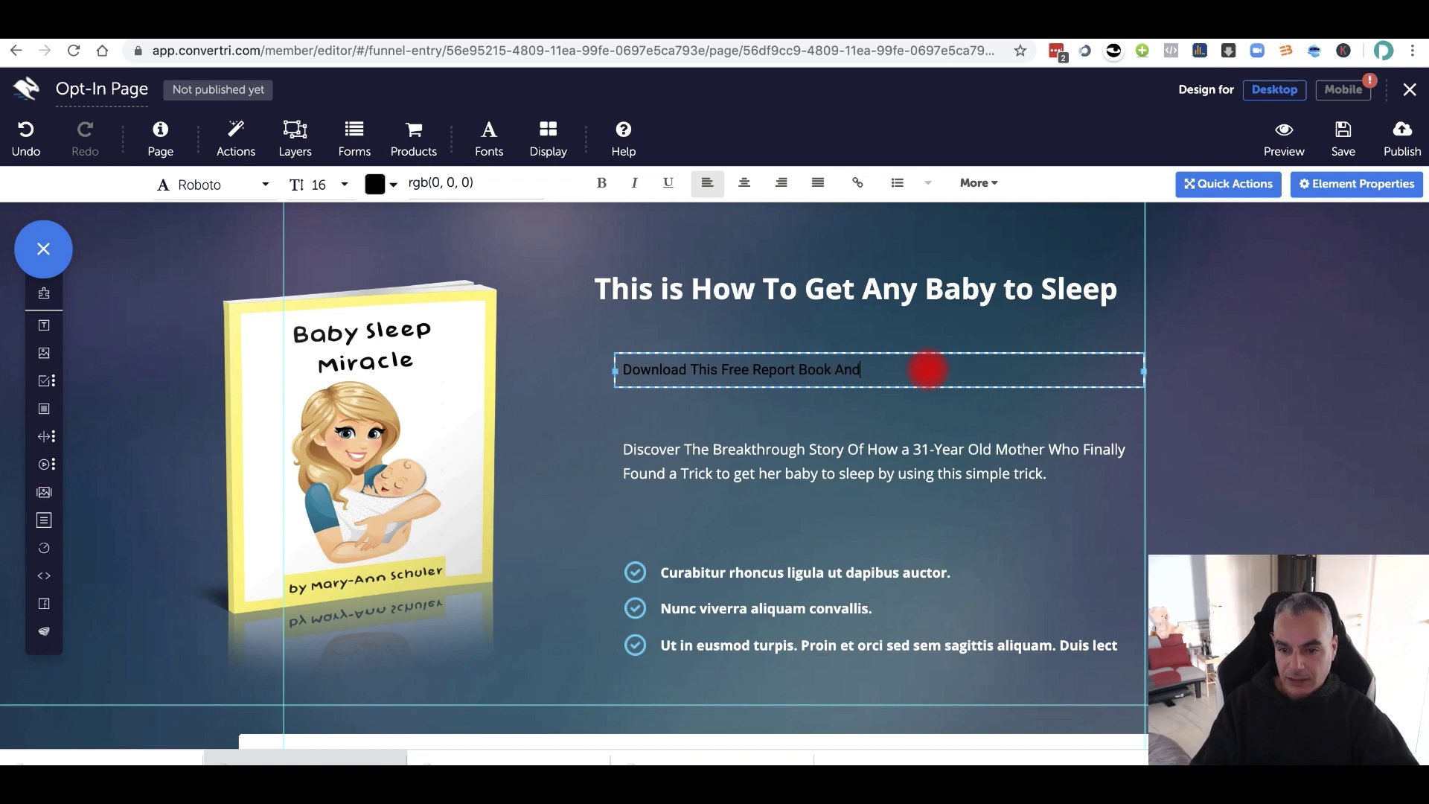
type("Learn")
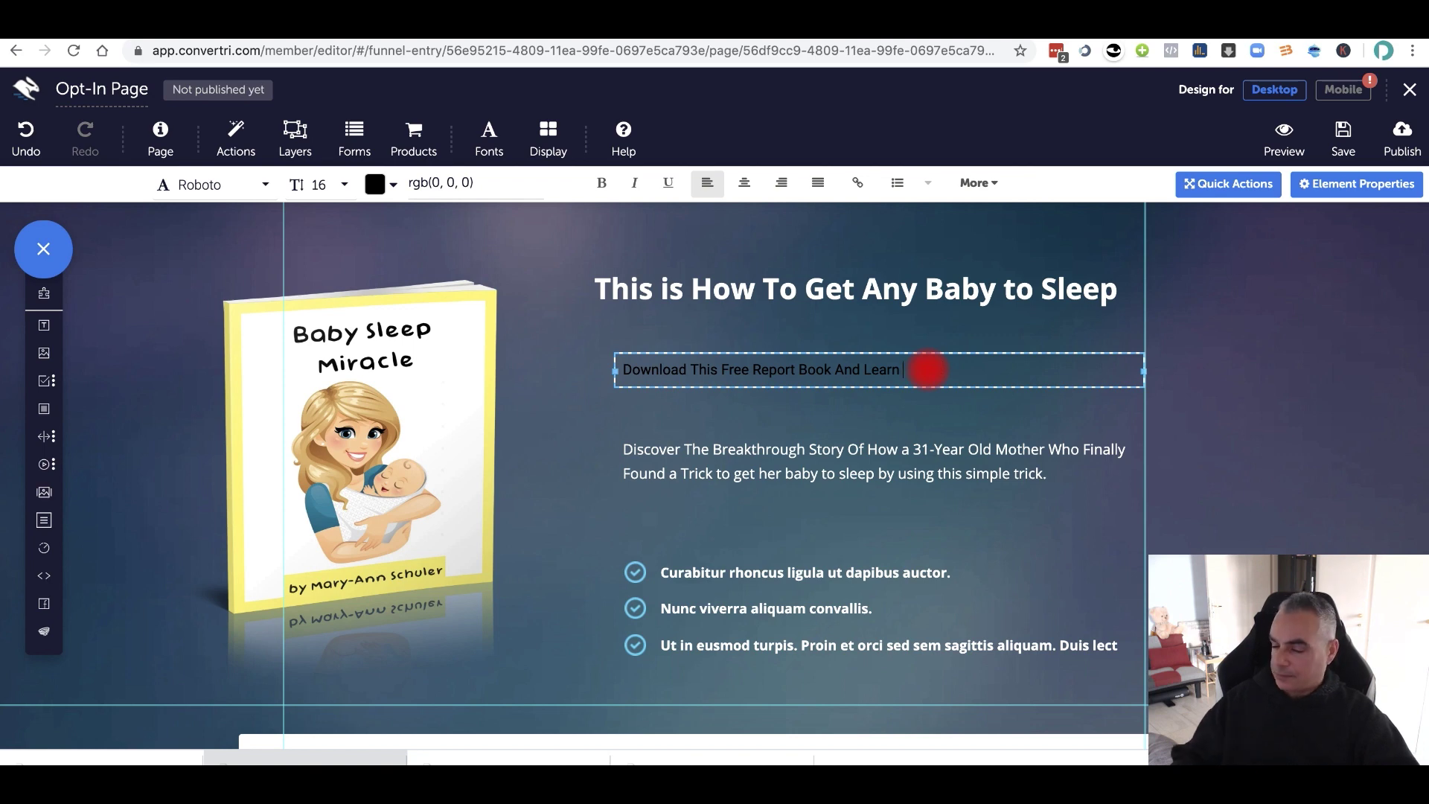
left_click(949, 362)
left_click(823, 363)
left_click_drag(813, 474, 906, 527)
left_click(924, 445)
left_click_drag(928, 434, 924, 328)
left_click(917, 294)
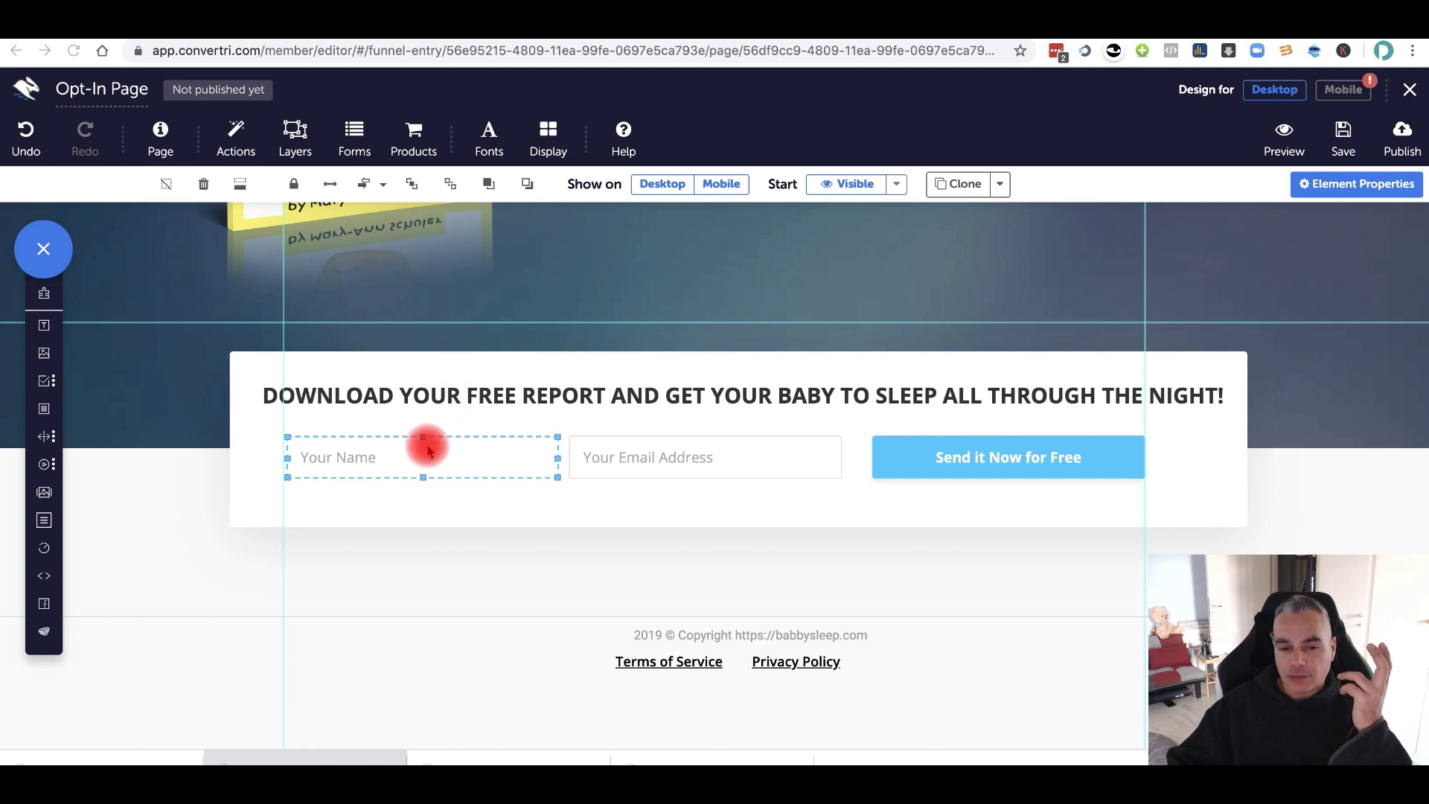
Step: Delete the Your Name and Your Email Address fields from the free report download box
key("Delete")
left_click(634, 454)
key("Delete")
Step: Move the "Send it Now for Free" button below the download heading and enlarge it to span most of the white box
left_click(896, 449)
left_click_drag(895, 449, 302, 449)
left_click_drag(805, 450, 1140, 452)
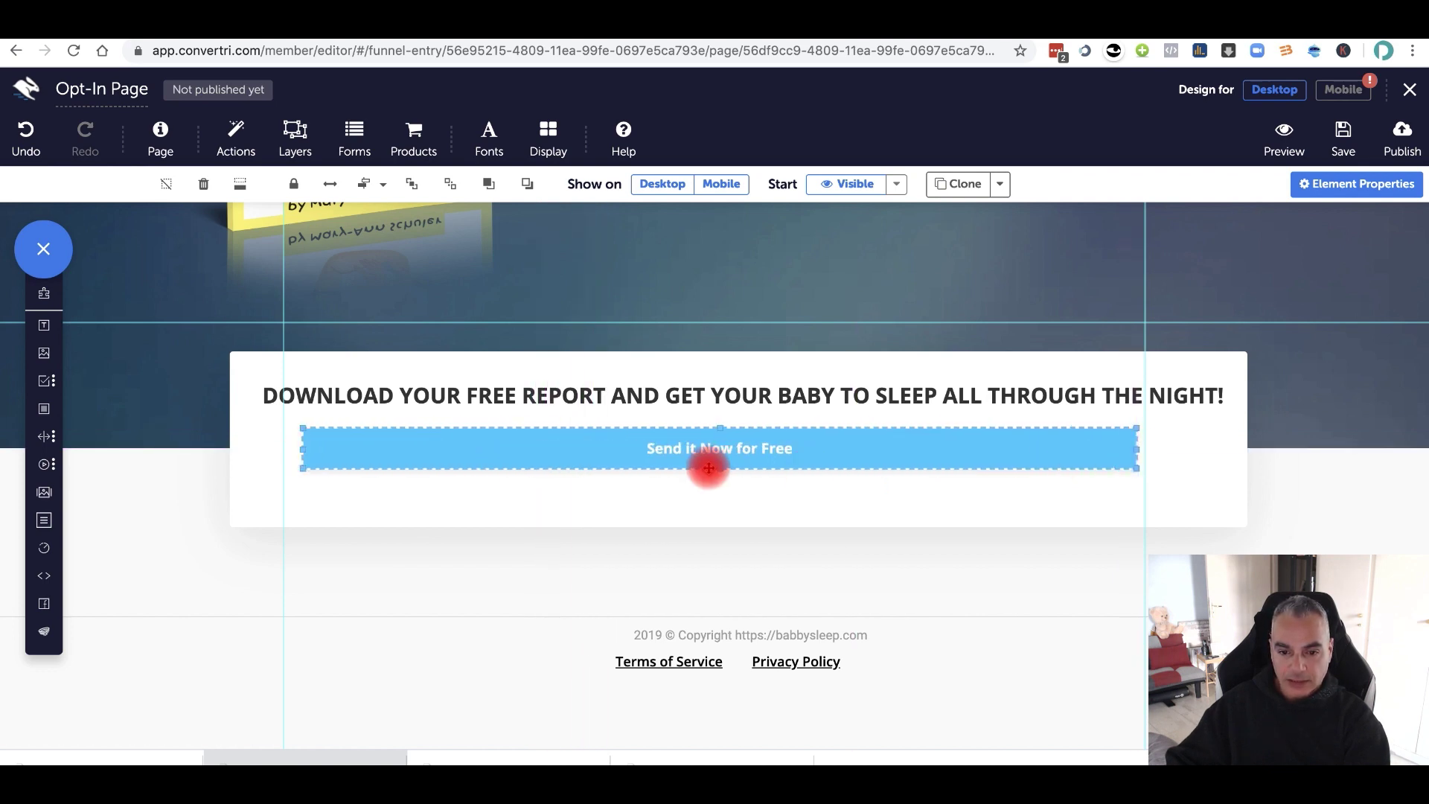
left_click_drag(720, 469, 719, 495)
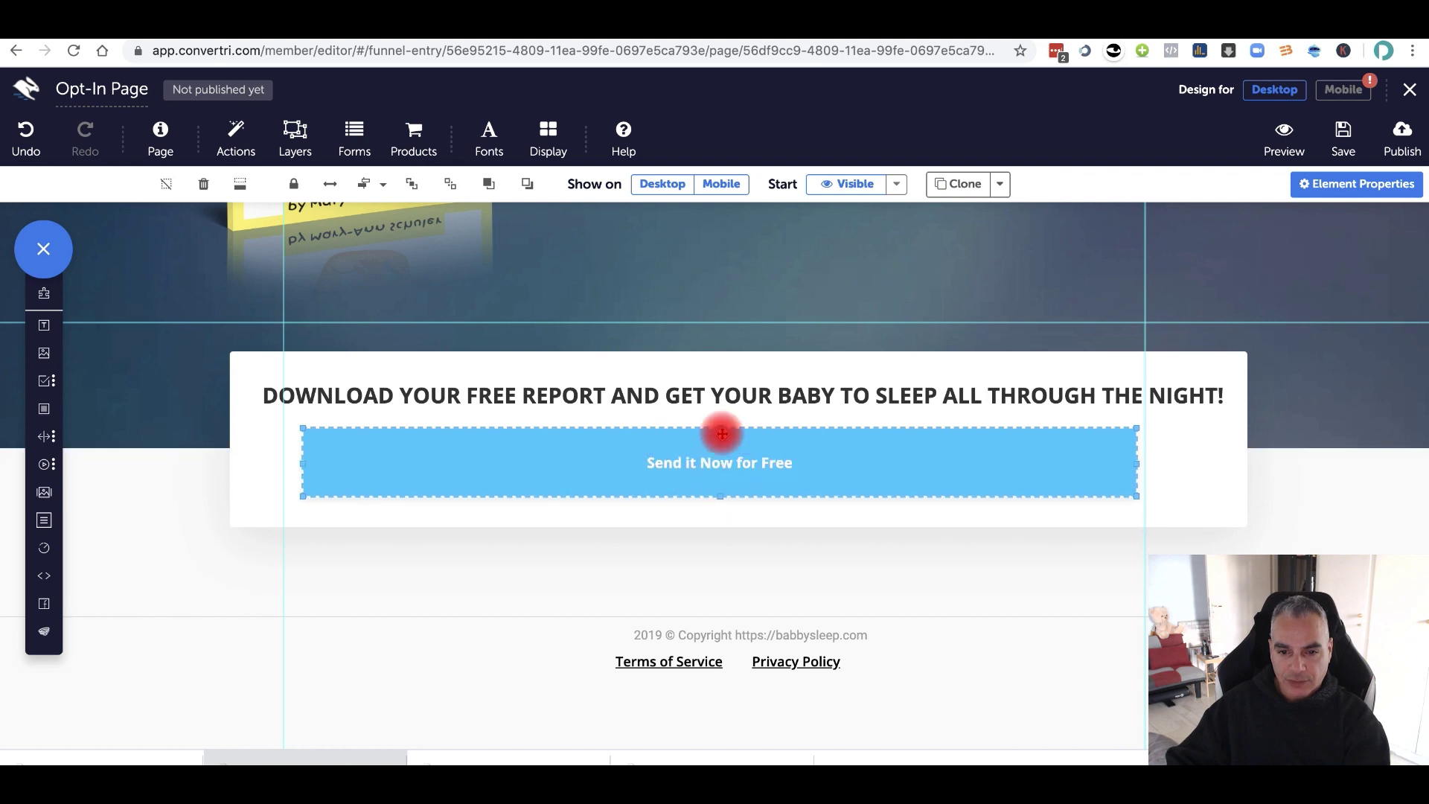
left_click(818, 467)
left_click_drag(817, 467, 816, 462)
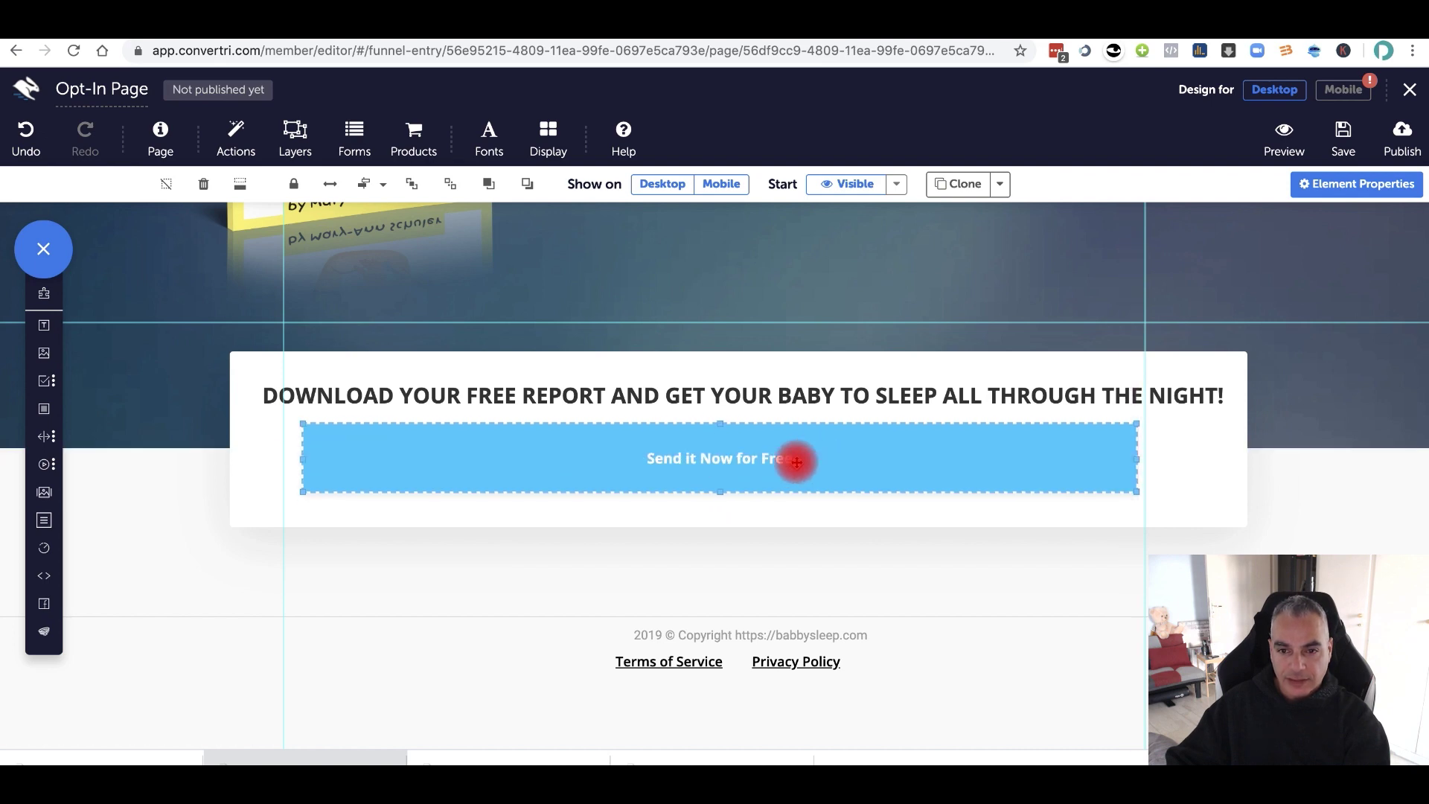
Step: Open the free report button's element properties, then switch to the ClickBank marketplace and open the promote form for Baby Sleep Miracle
left_click(1356, 184)
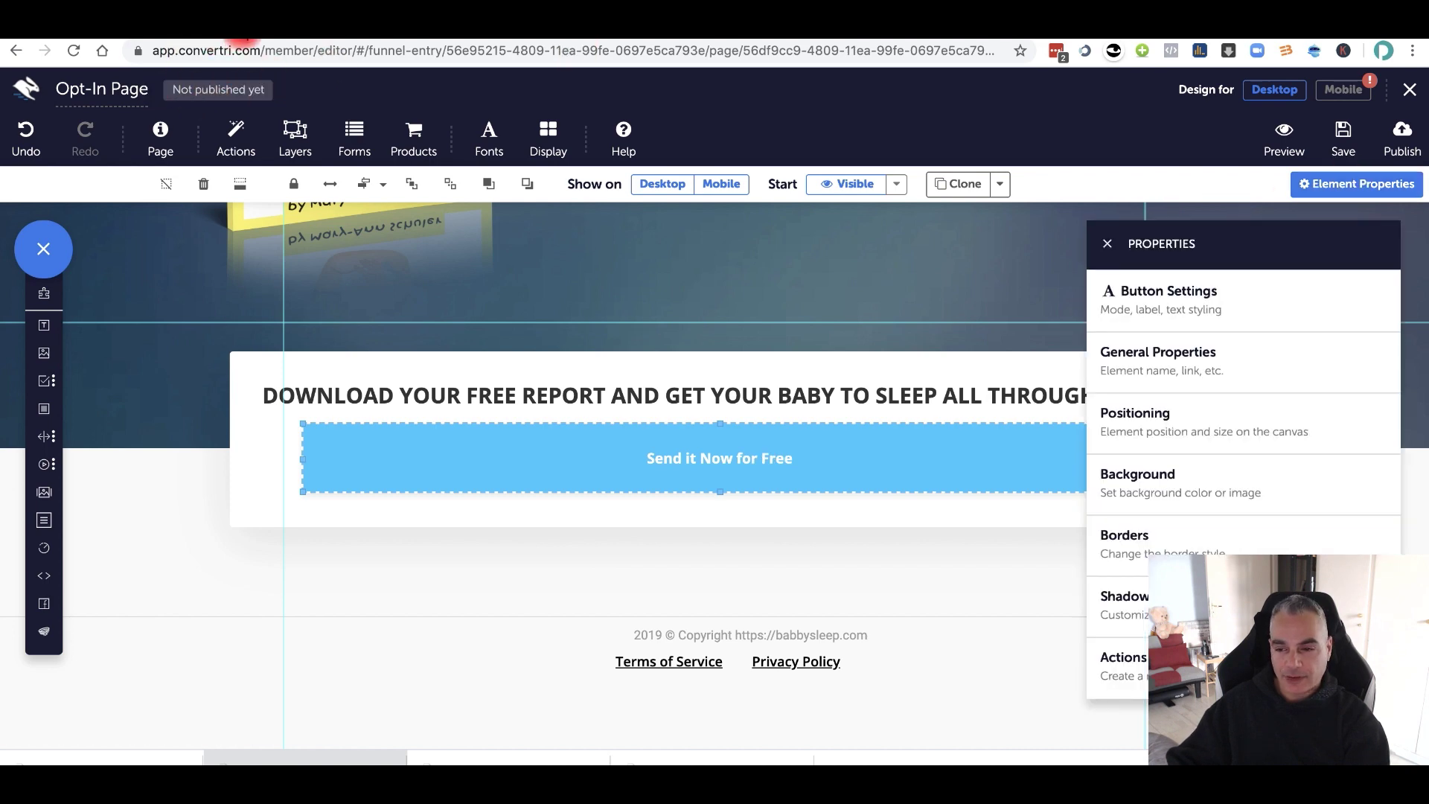
left_click(247, 35)
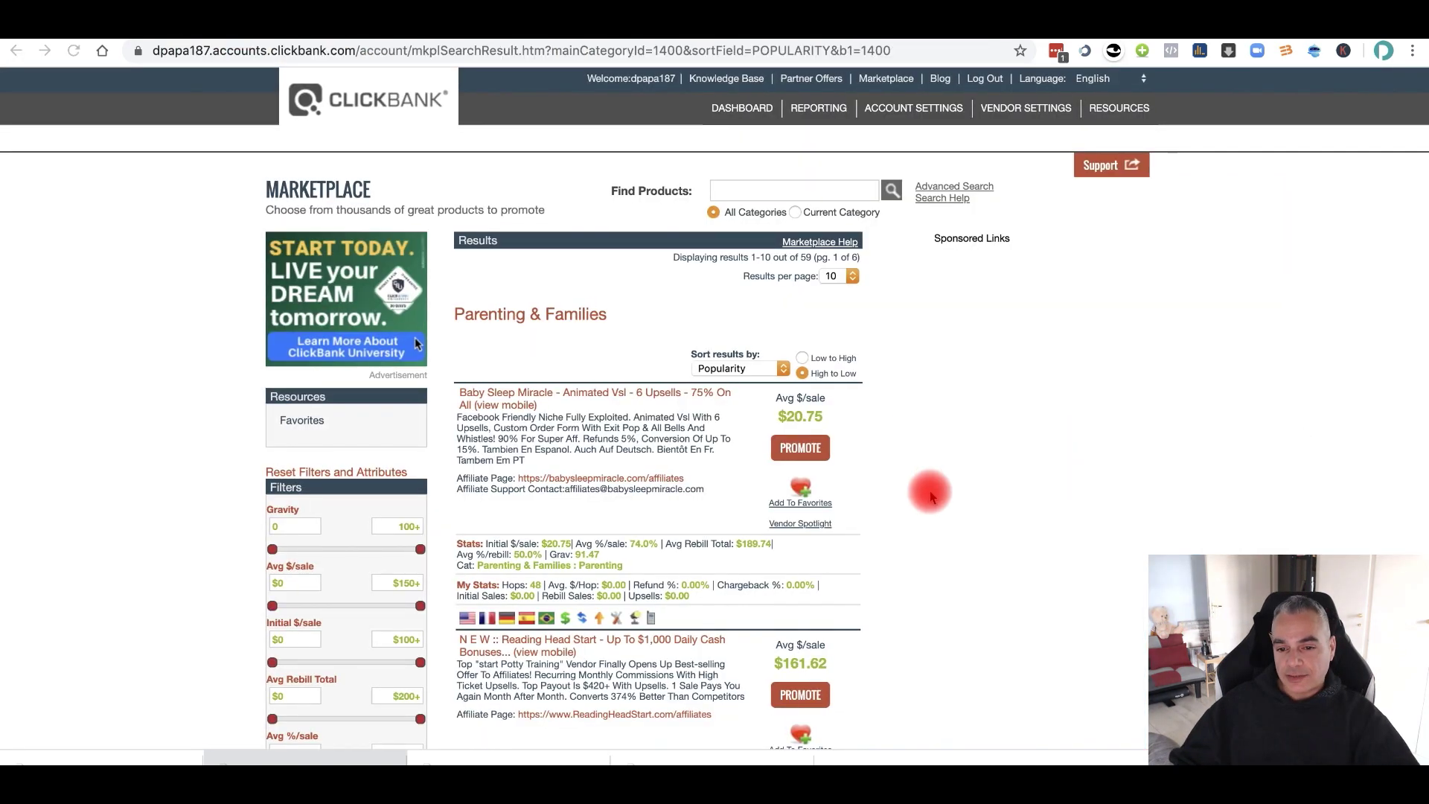
left_click(801, 448)
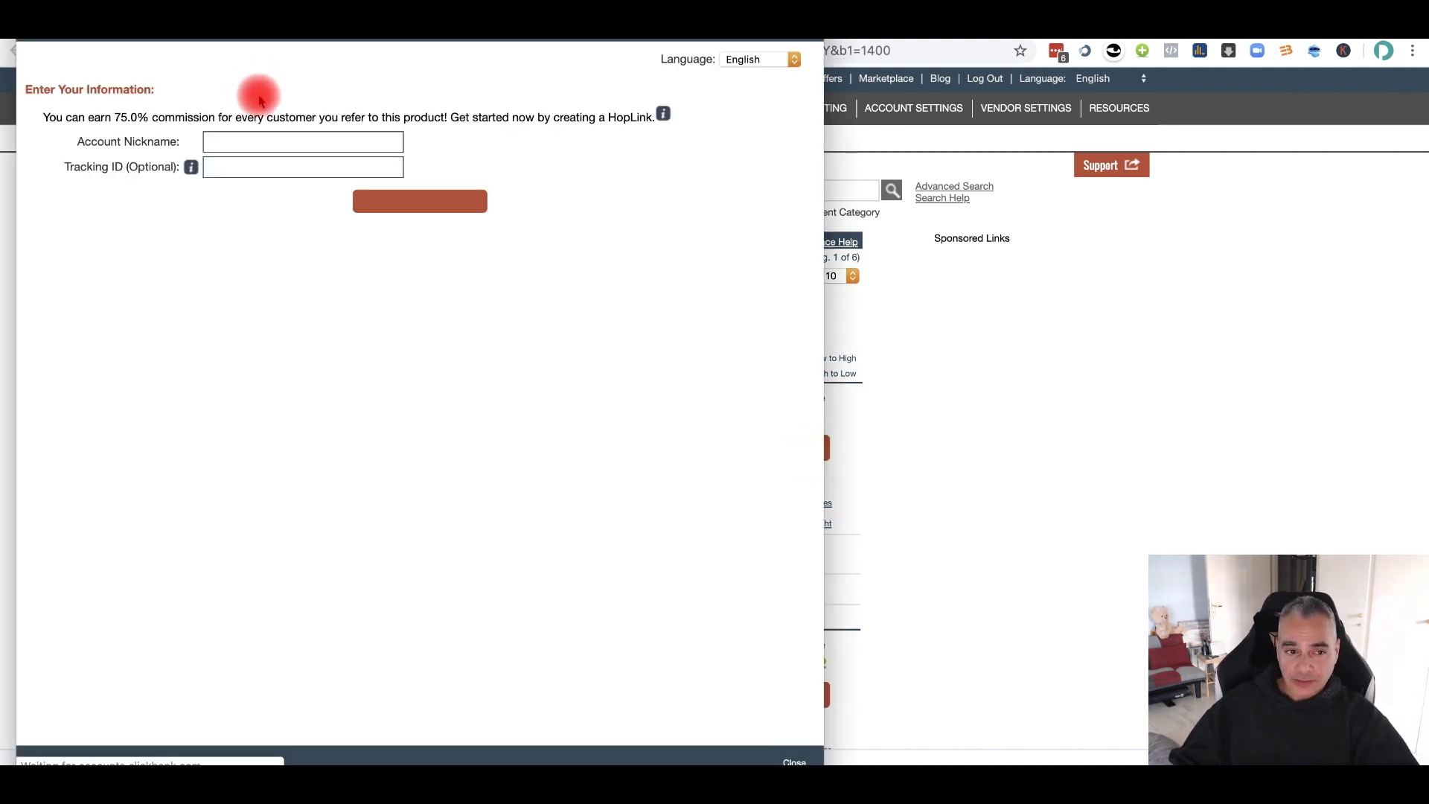
Step: Generate an encrypted HopLink for Baby Sleep Miracle using the saved account nickname without a tracking ID, and copy the link
left_click(301, 140)
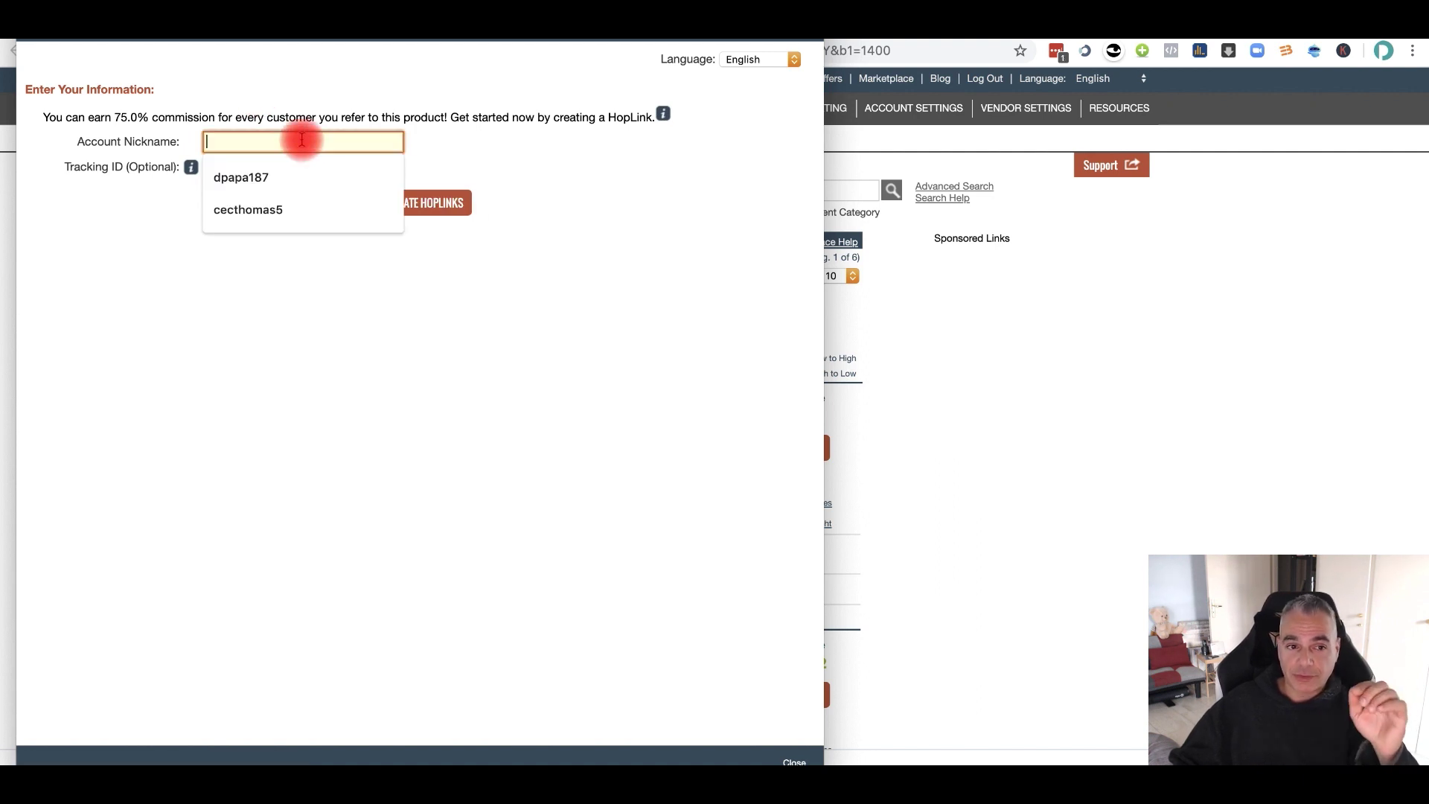
left_click(293, 178)
left_click(291, 171)
left_click(438, 214)
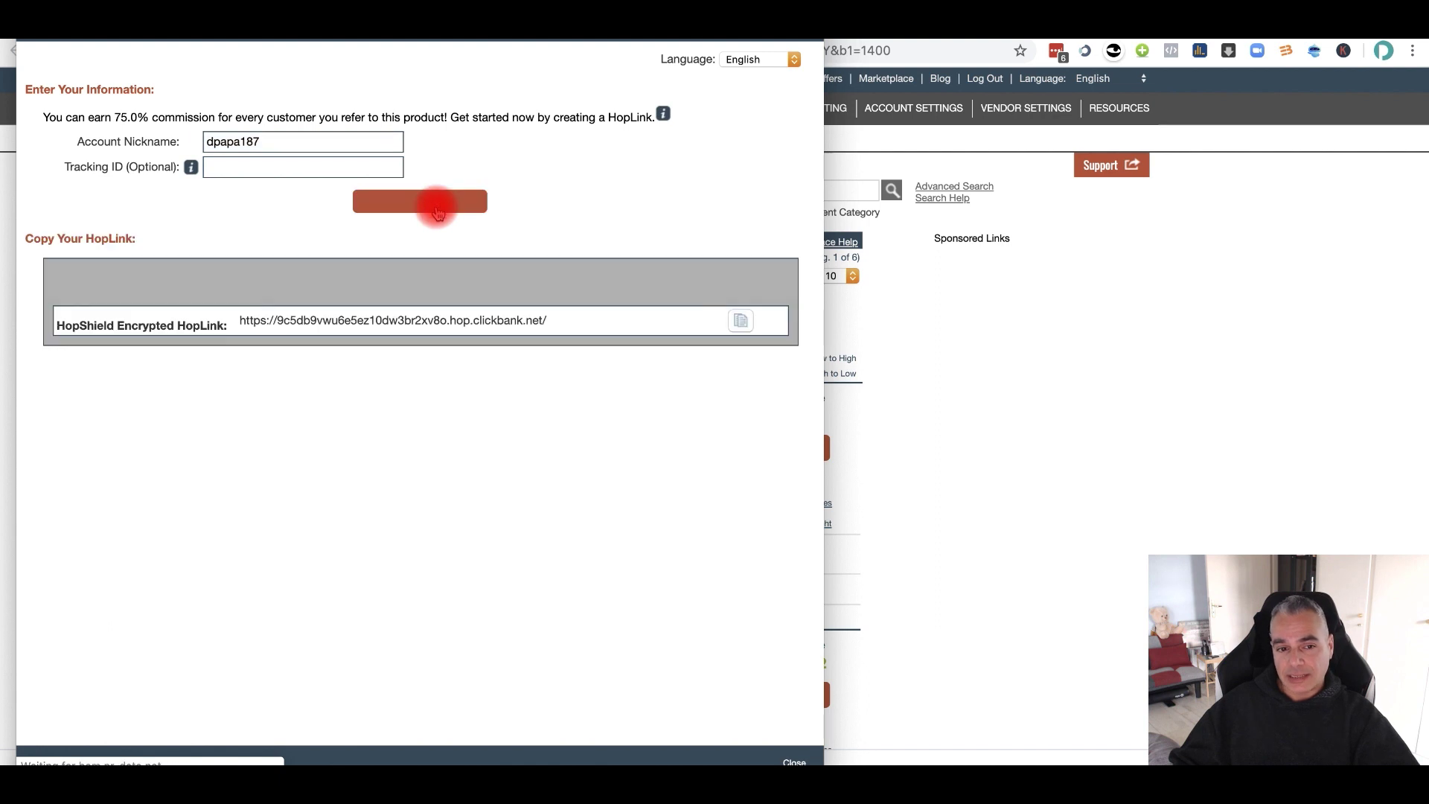
left_click(742, 331)
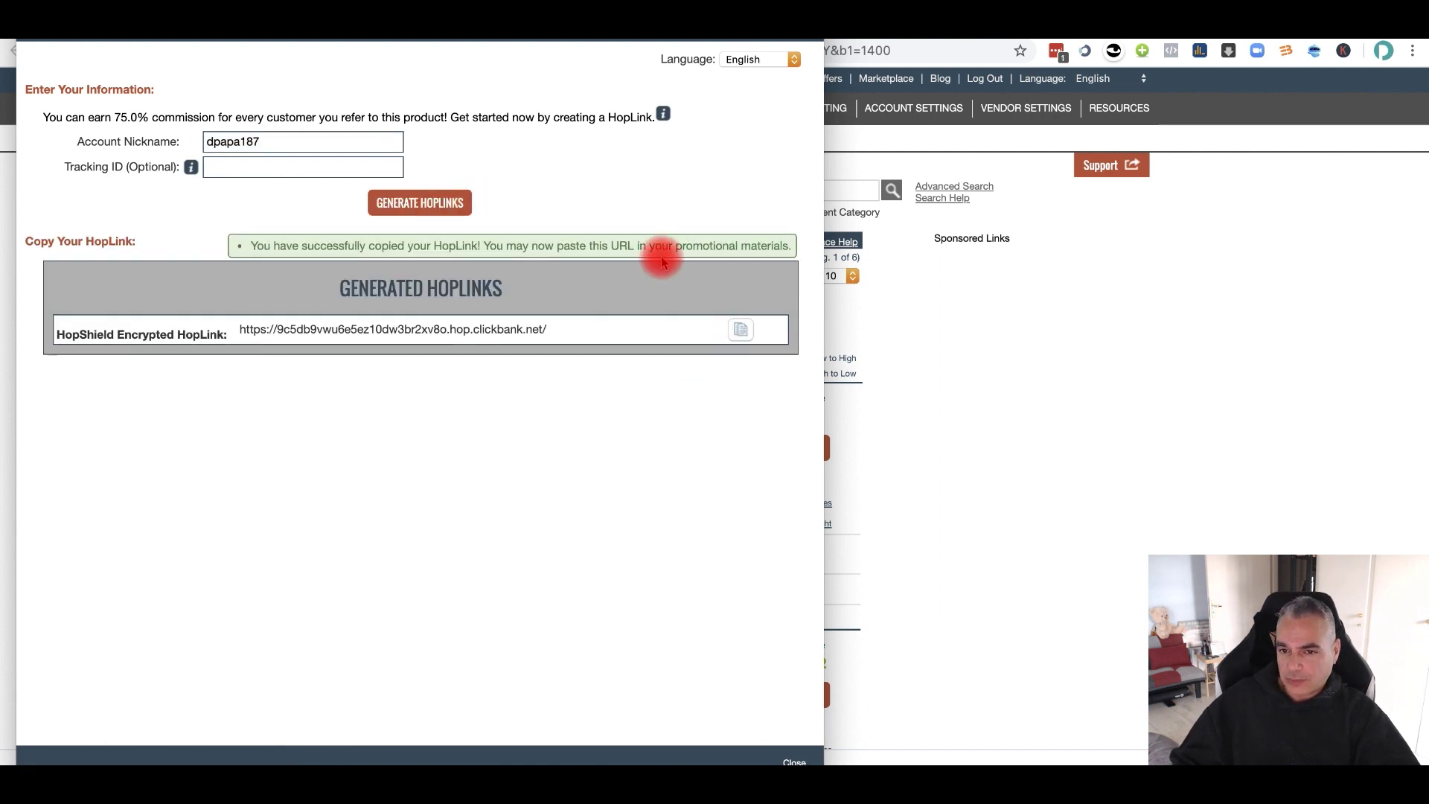
Step: Load the copied HopLink in a new browser tab
left_click_drag(765, 0, 809, 34)
key("super+t")
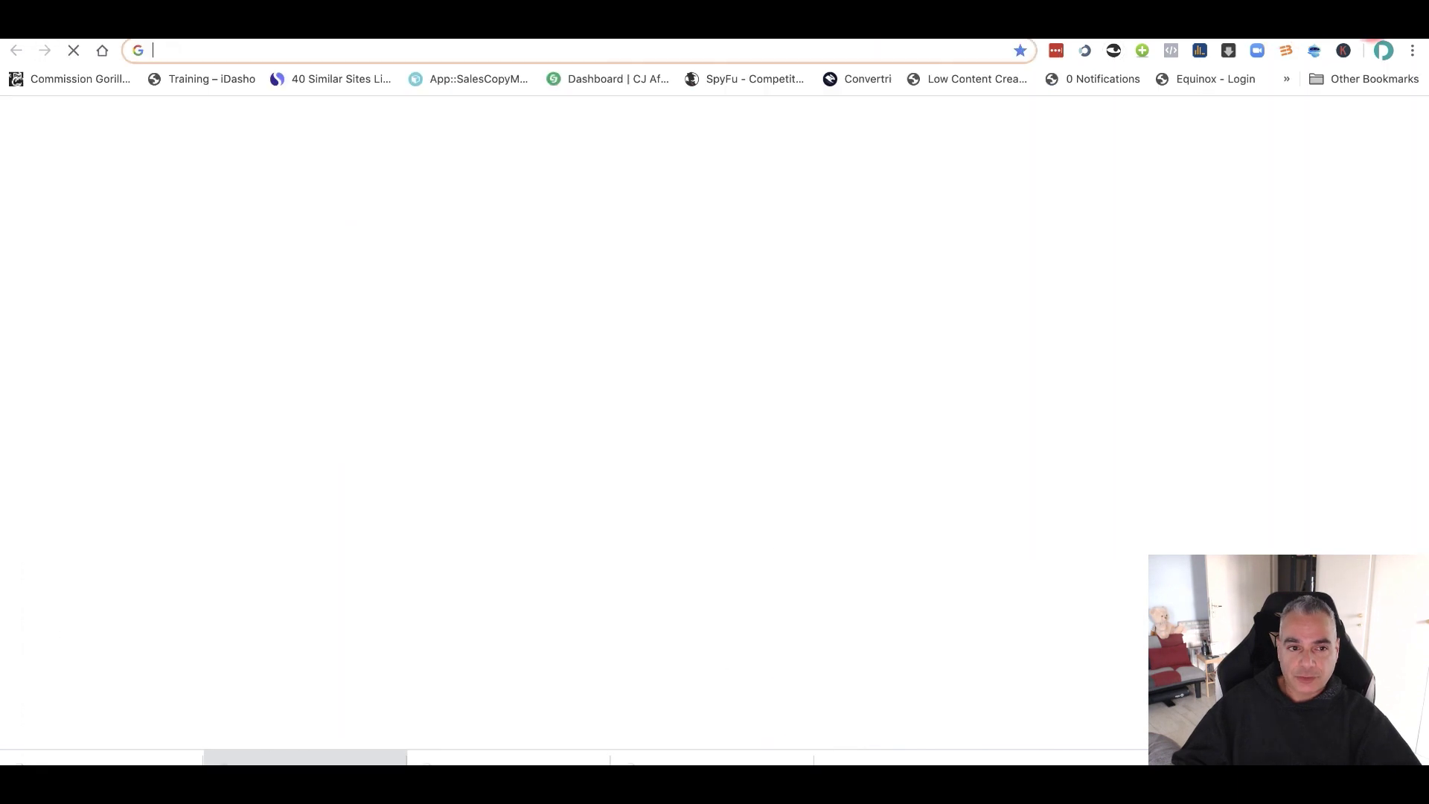
key("super+v")
key("Return")
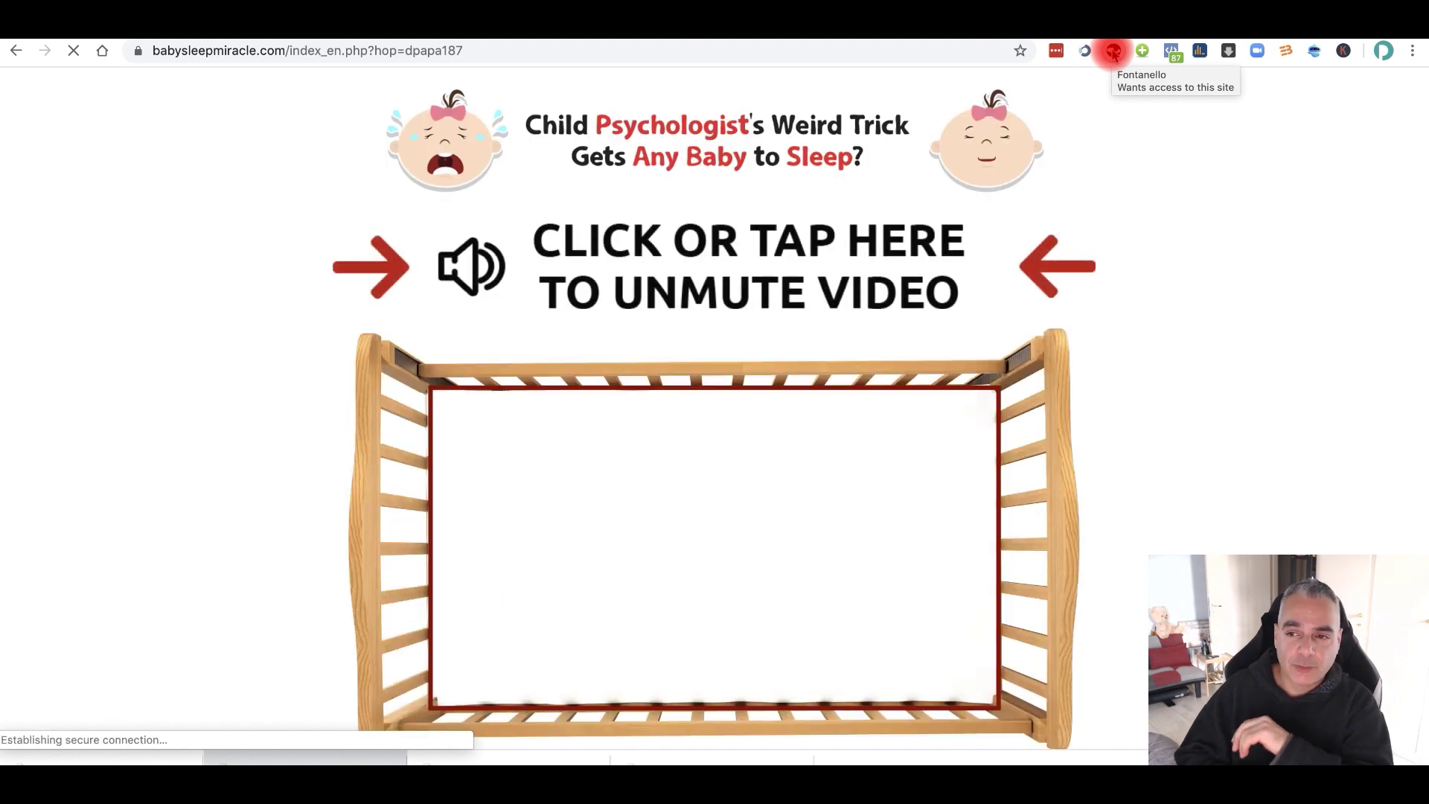
Step: Copy the sales page's footer links from Get Started to Affiliates and return to the Convertri opt-in page editor
scroll(807, 335, "down", 20)
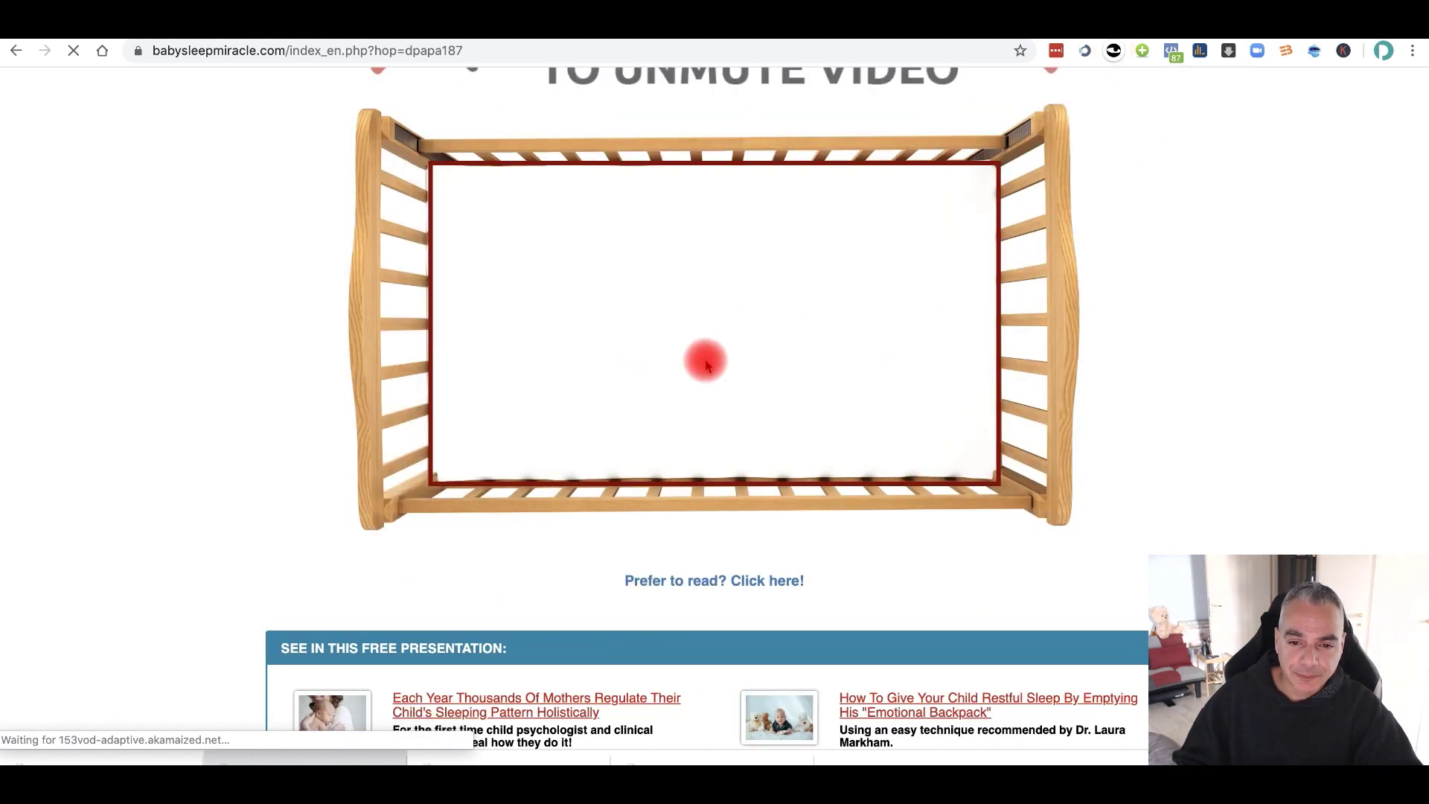
left_click_drag(387, 464, 1078, 488)
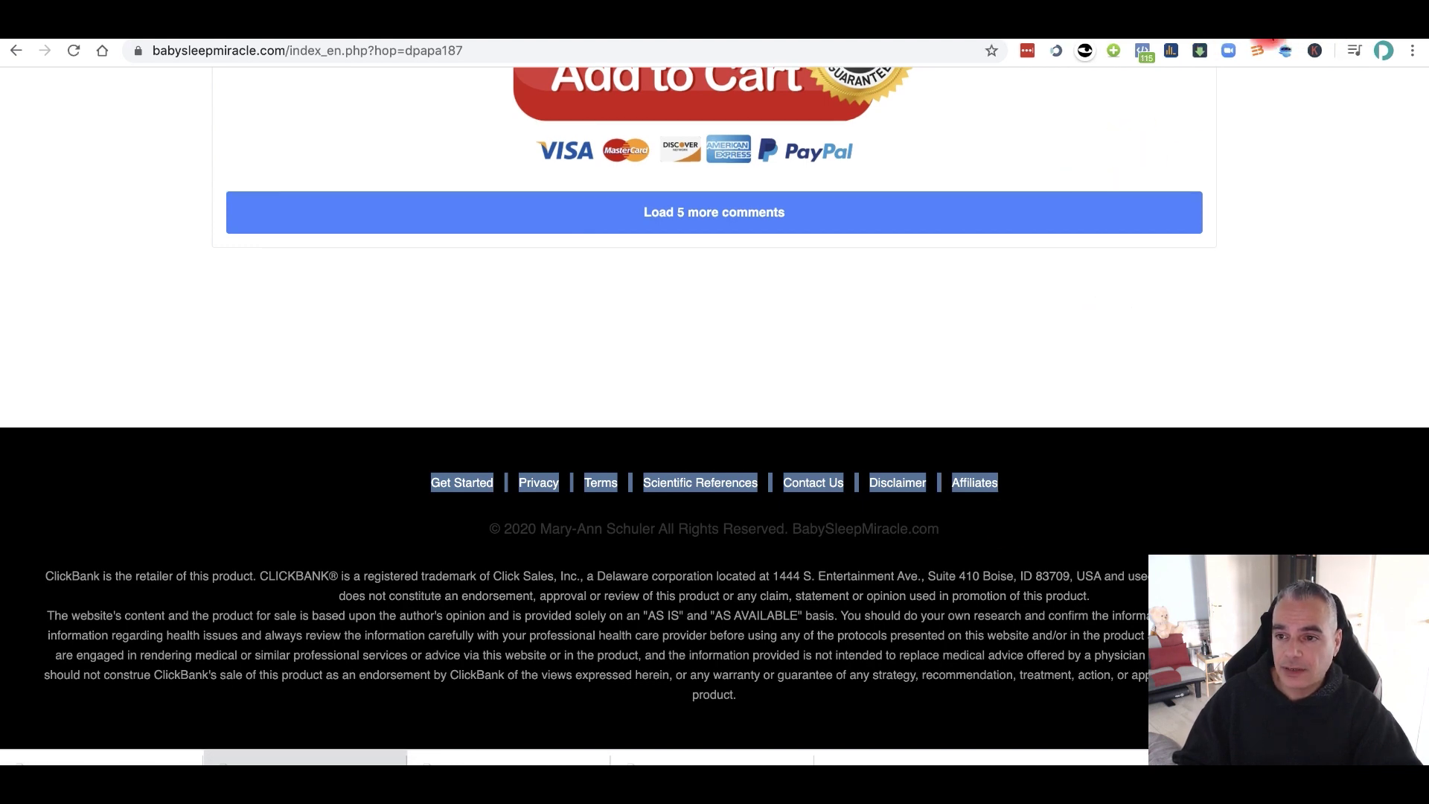
left_click(1234, 30)
left_click(1133, 28)
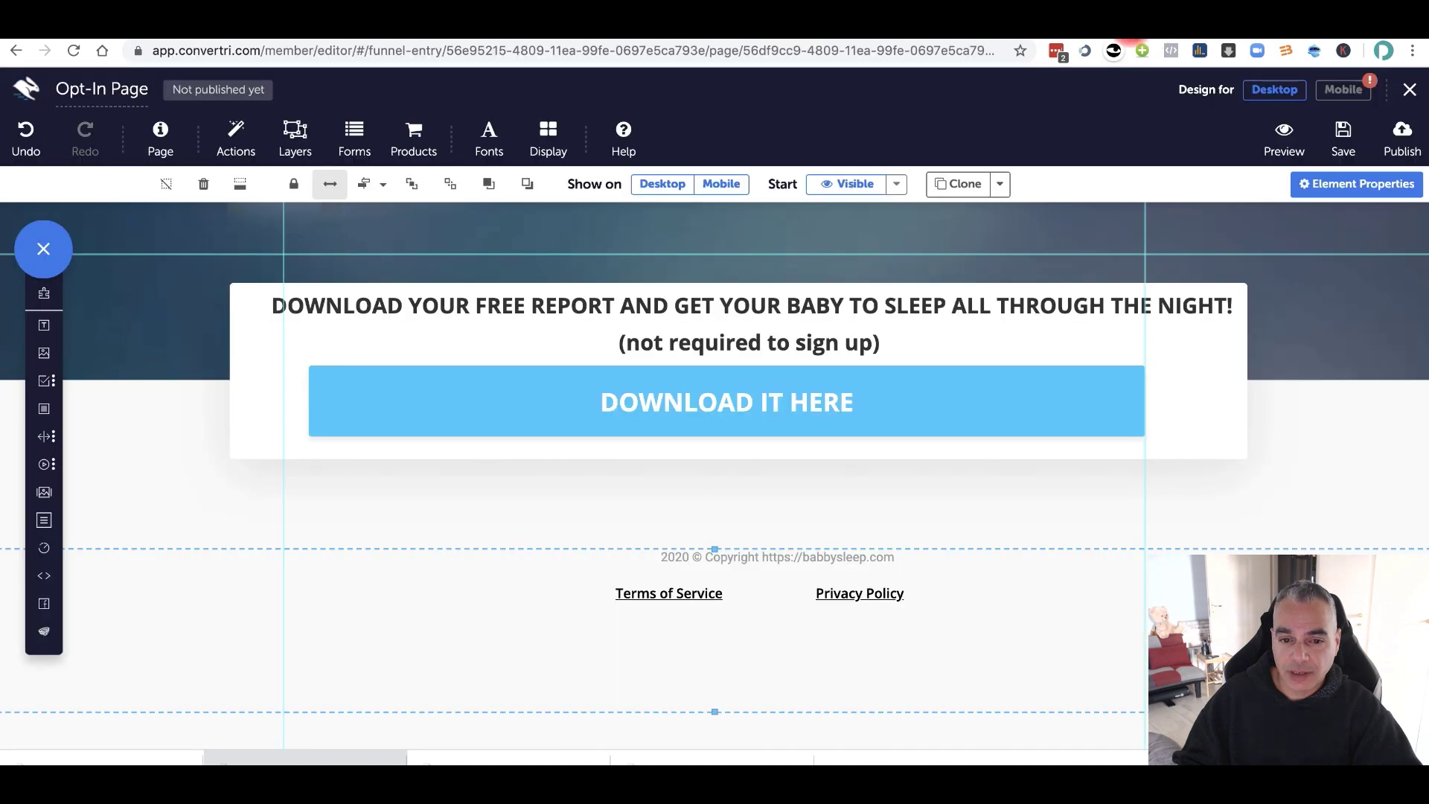
Step: Replace the Terms of Service text in the page footer with the copied sales page links
left_click(638, 588)
left_click_drag(616, 592, 1065, 612)
key("super+v")
Step: Move the pasted footer link row left so that it sits directly beneath the copyright line
left_click_drag(607, 598, 319, 589)
left_click(475, 597)
left_click(463, 641)
left_click(485, 588)
left_click_drag(485, 588, 476, 570)
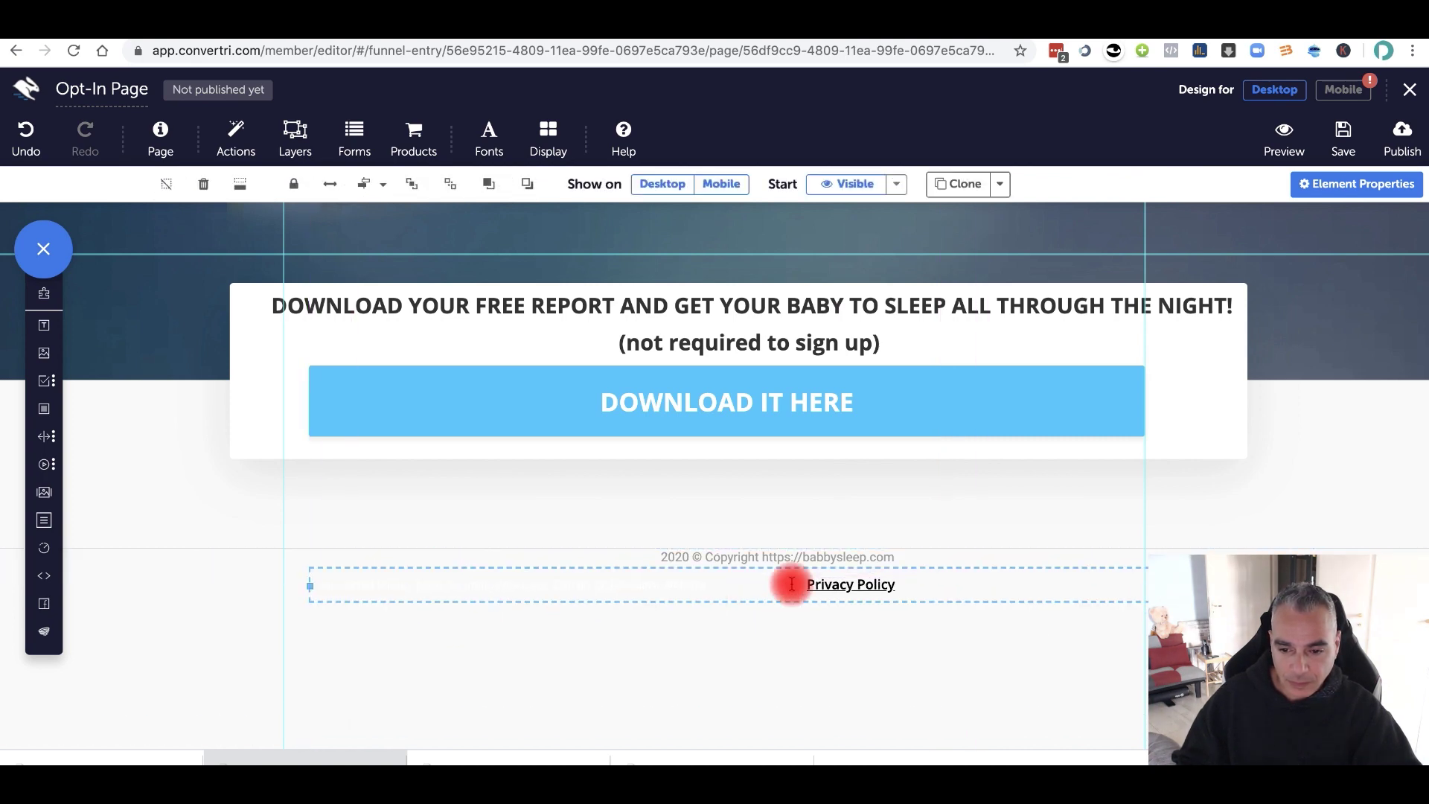
Step: Move the footer link row lower, leaving a gap beneath the copyright line
double_click(794, 585)
left_click_drag(966, 636, 970, 580)
double_click(836, 648)
left_click_drag(570, 635, 590, 717)
left_click(472, 582)
left_click_drag(474, 570, 437, 619)
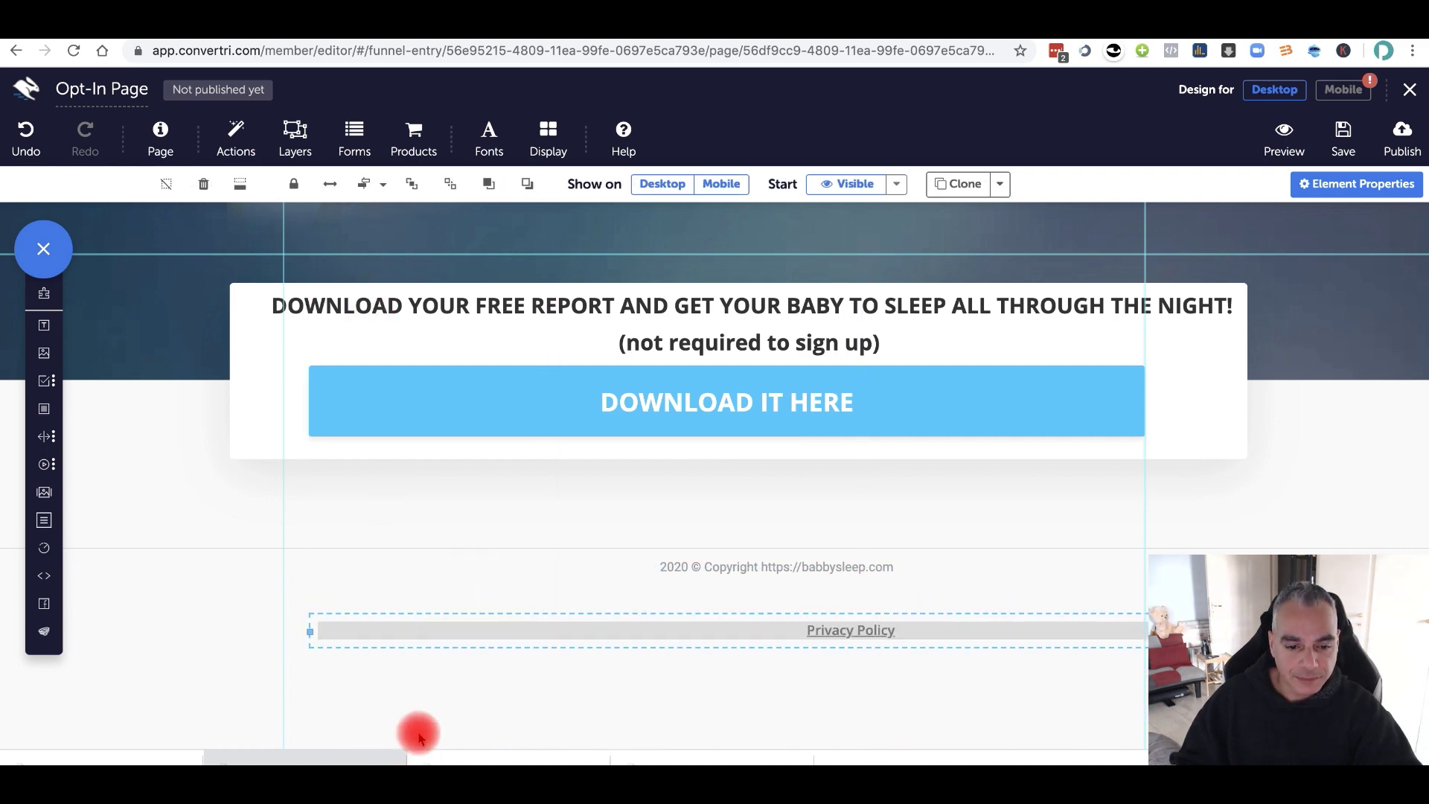
left_click(390, 635)
mouse_move(313, 629)
left_mouse_down()
mouse_move(739, 652)
mouse_move(328, 583)
mouse_move(320, 632)
left_mouse_up()
left_click(895, 630)
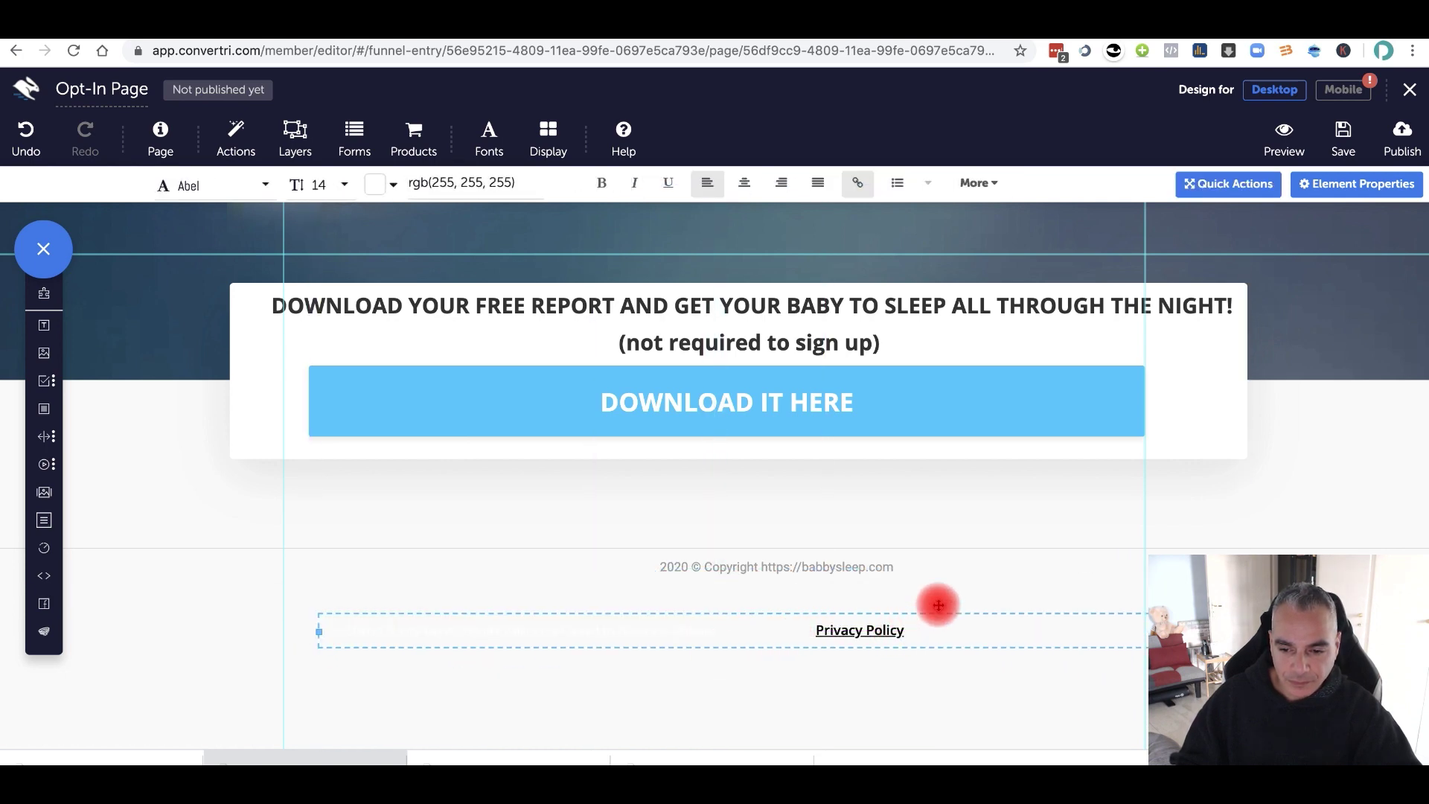
Step: Move the Privacy Policy text off the link row to the empty area above the footer
left_click(890, 633)
left_click(878, 632)
left_click_drag(897, 623, 1085, 478)
left_click(894, 629)
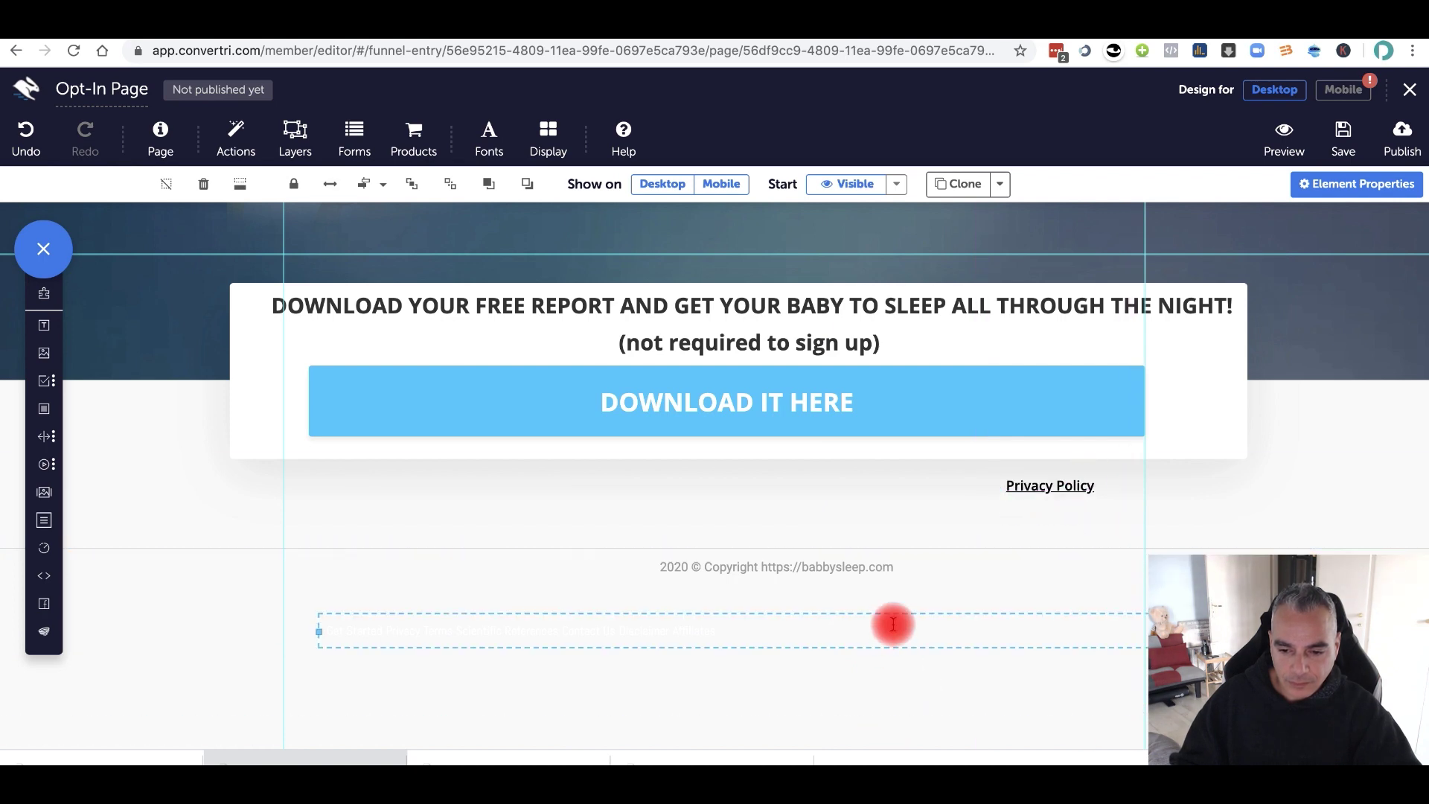
Step: Set the text colour of the whole pasted footer link row to black, rgb(0, 0, 0)
double_click(886, 629)
left_click_drag(754, 629, 180, 639)
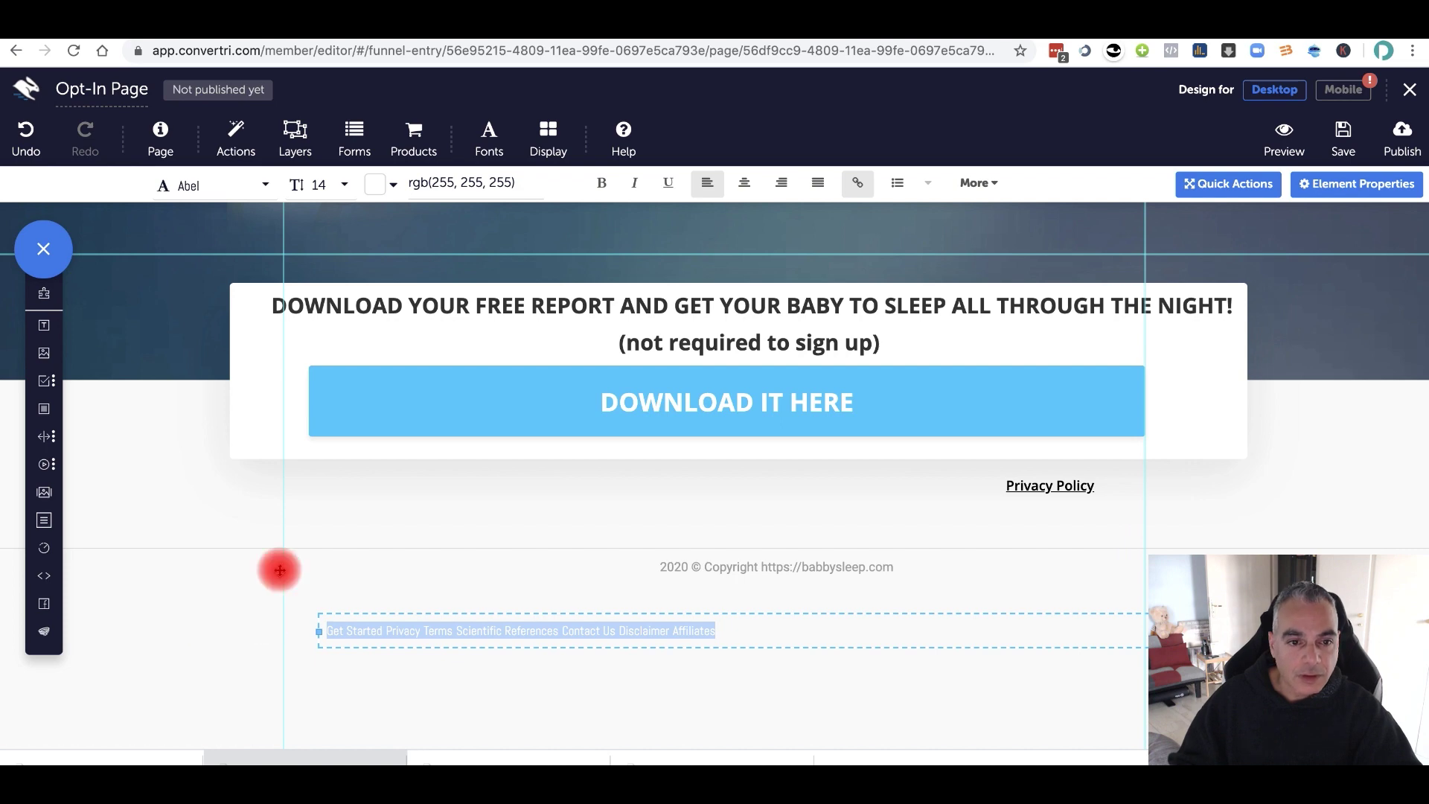
left_click(393, 183)
left_click_drag(1148, 323, 1098, 439)
left_click(1361, 537)
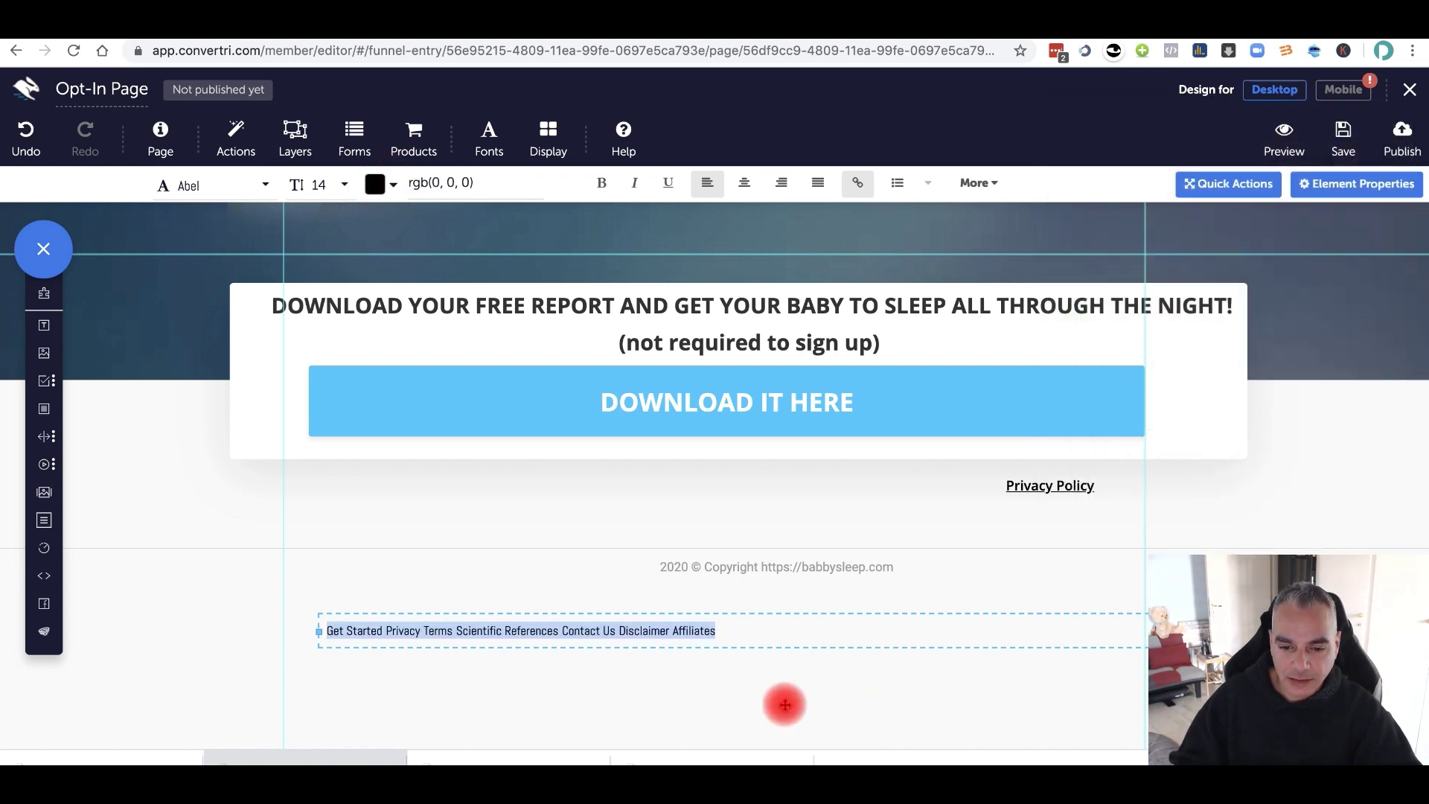
Step: Check the hyperlink targets of the Affiliates and Disclaimer links in the footer row
left_click(682, 645)
left_click(691, 633)
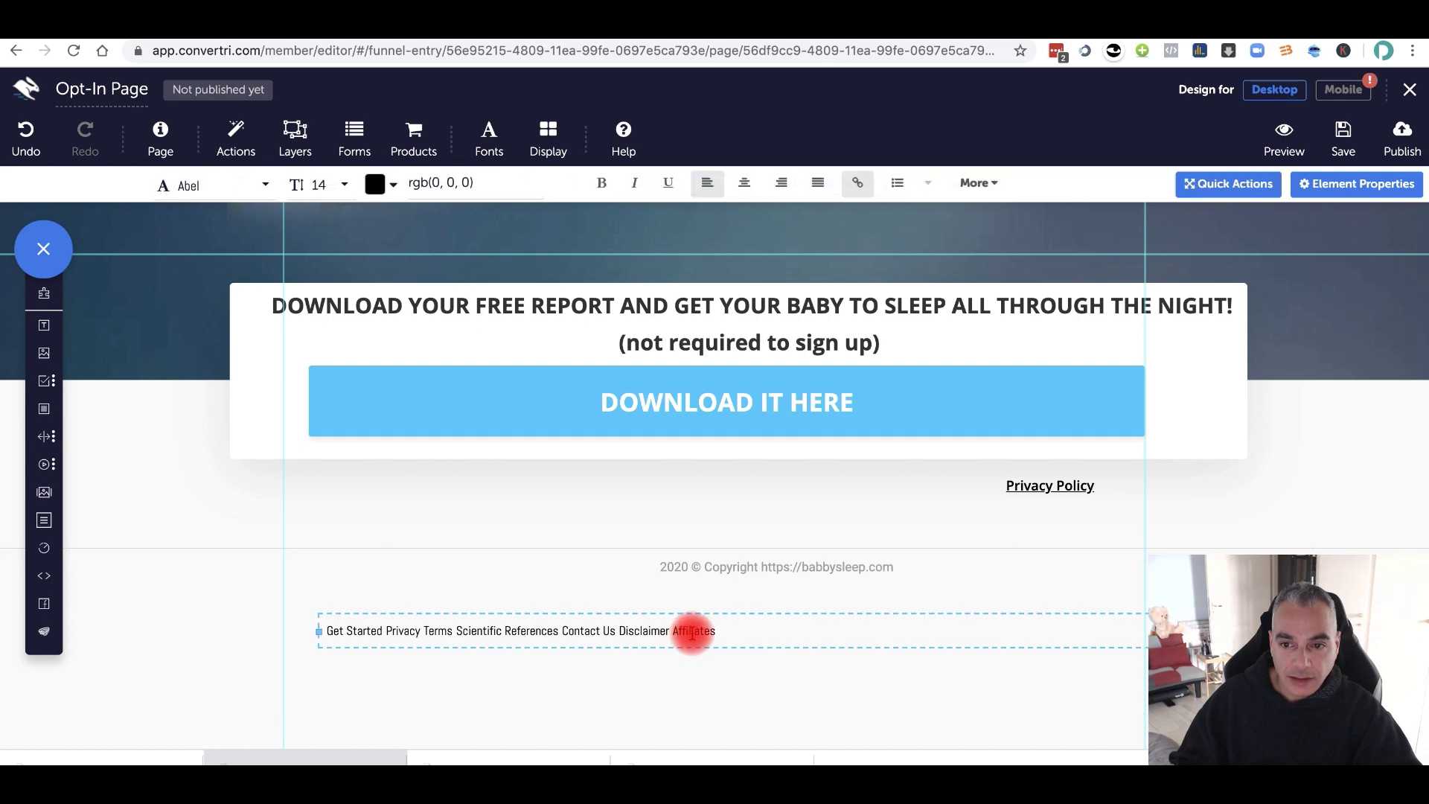
left_click(859, 179)
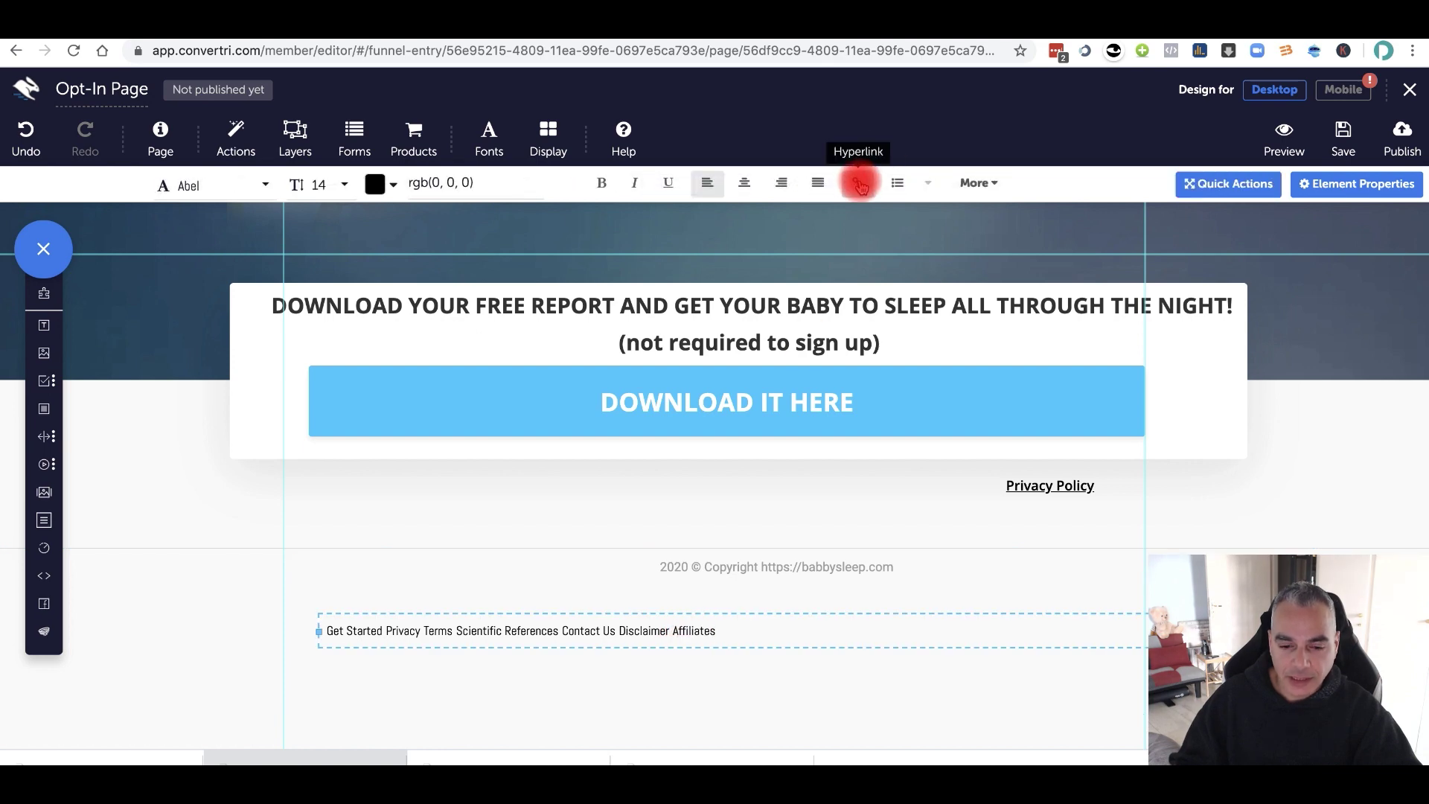
left_click(859, 182)
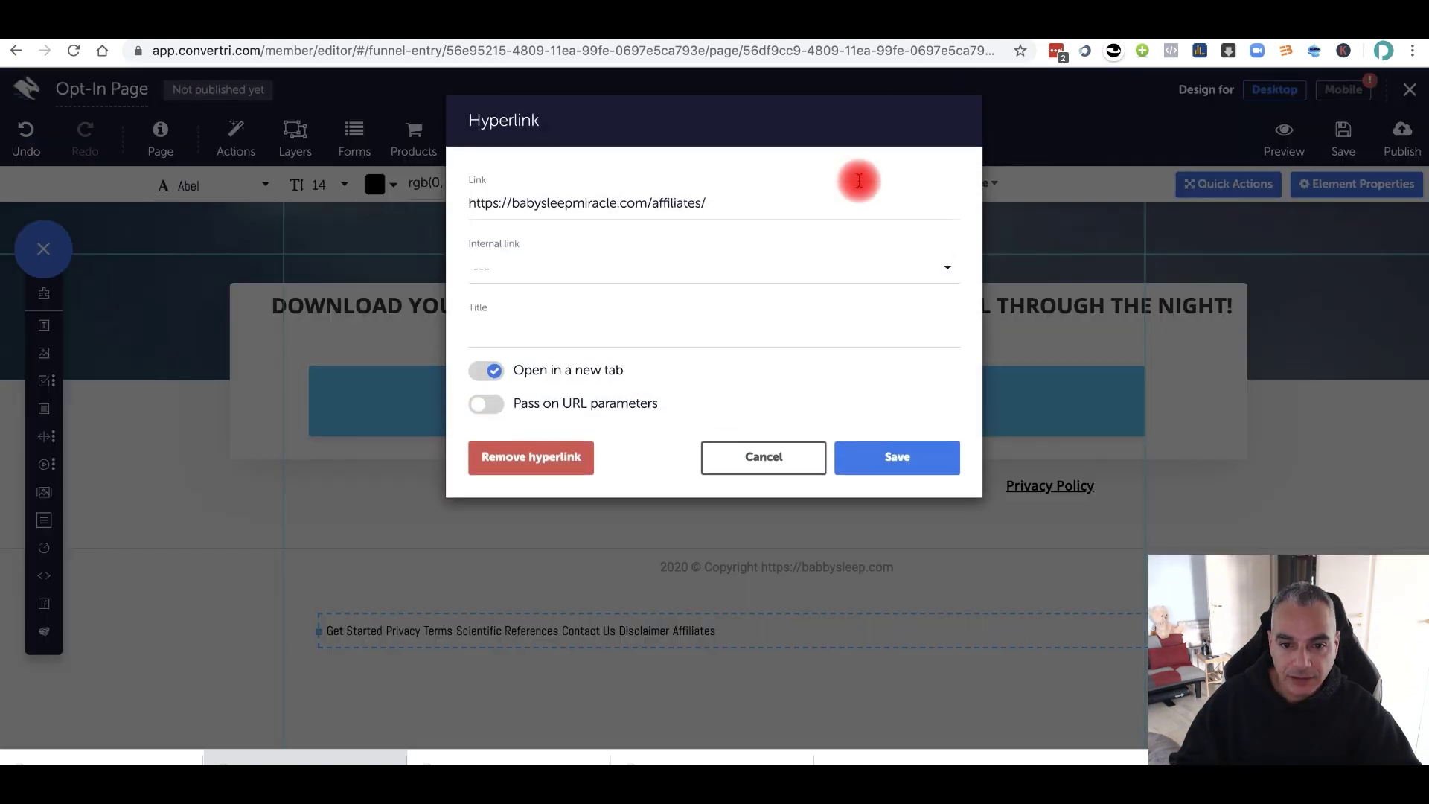
left_click(641, 630)
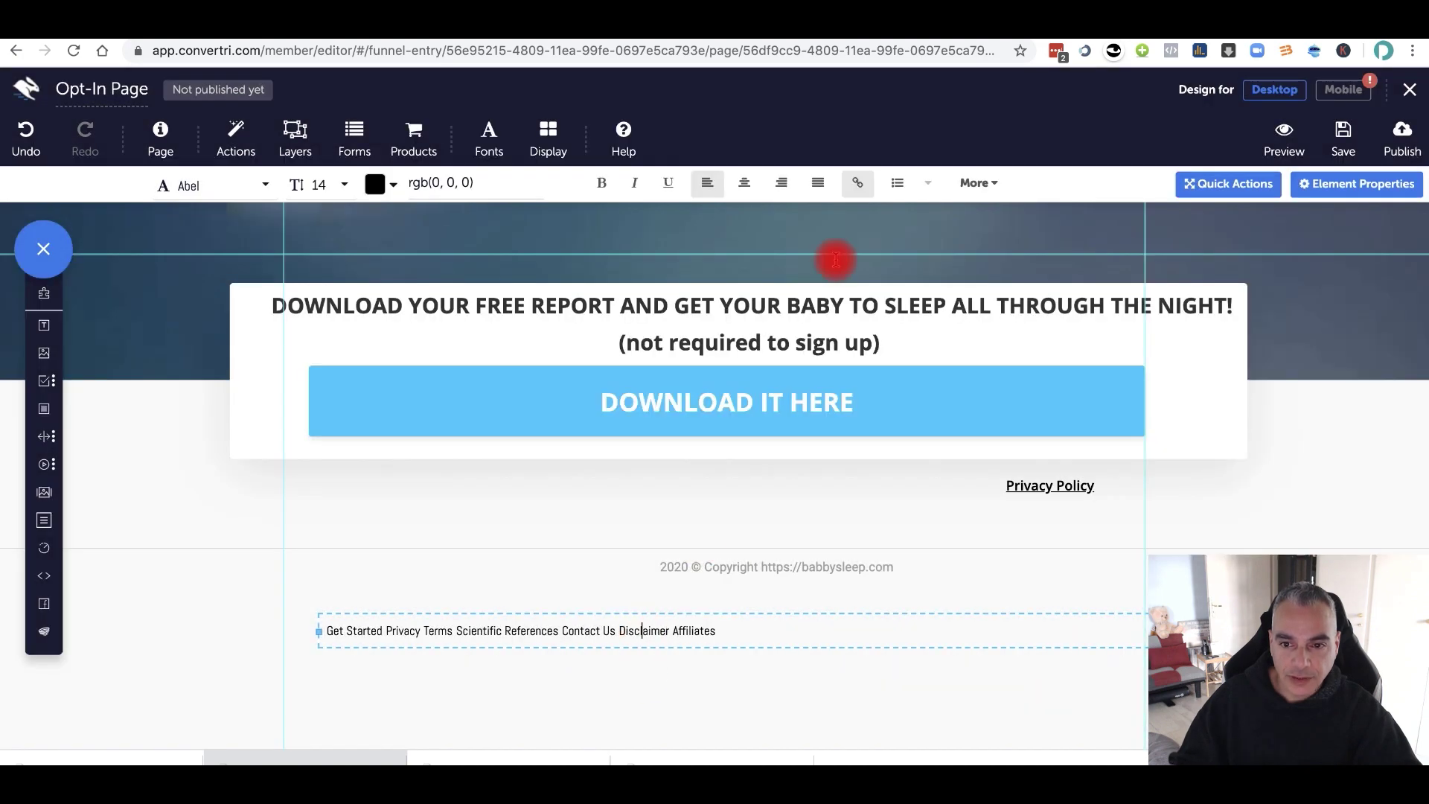
left_click(859, 183)
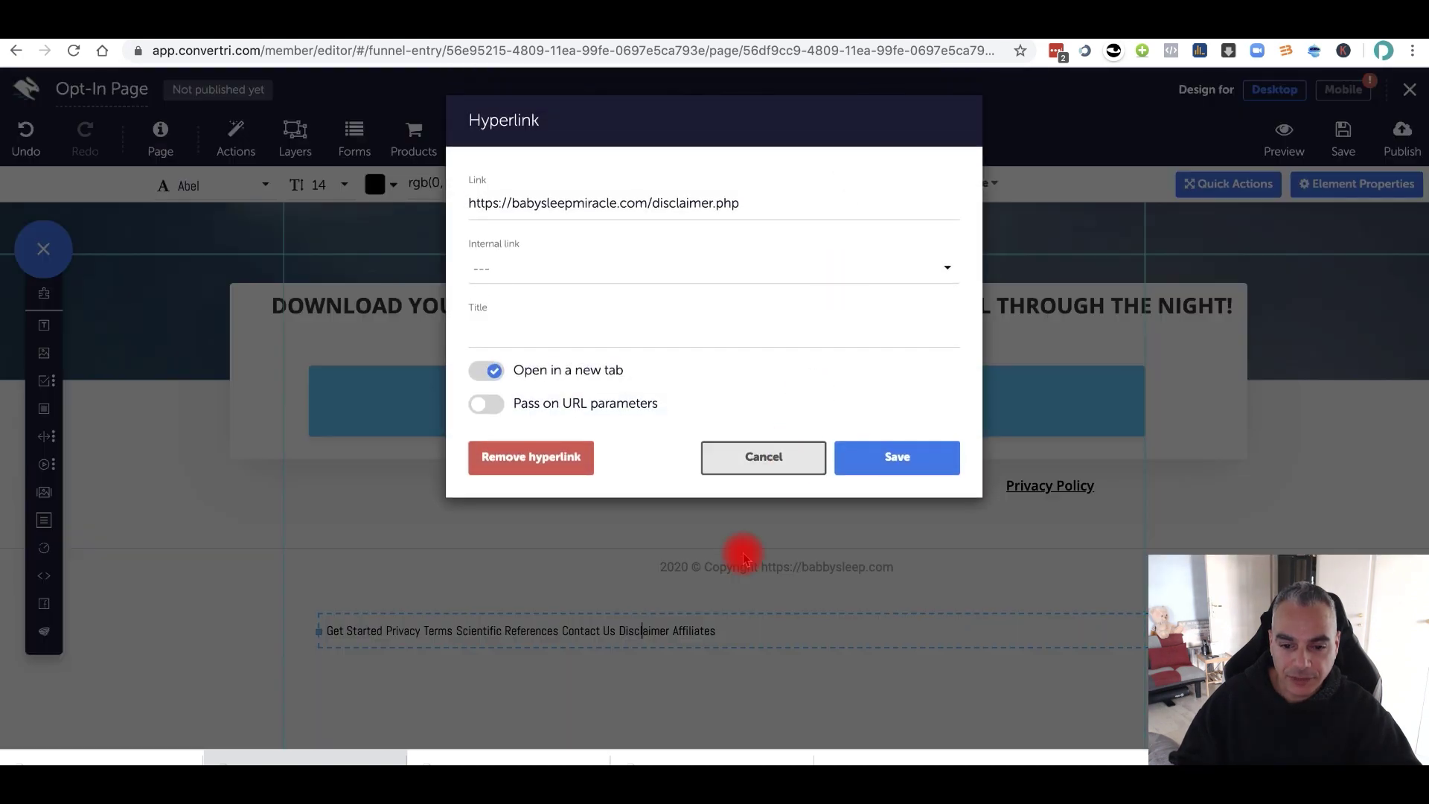
left_click(743, 559)
Step: Delete the word Affiliates from the end of the footer link row
left_click(733, 625)
left_click(729, 629)
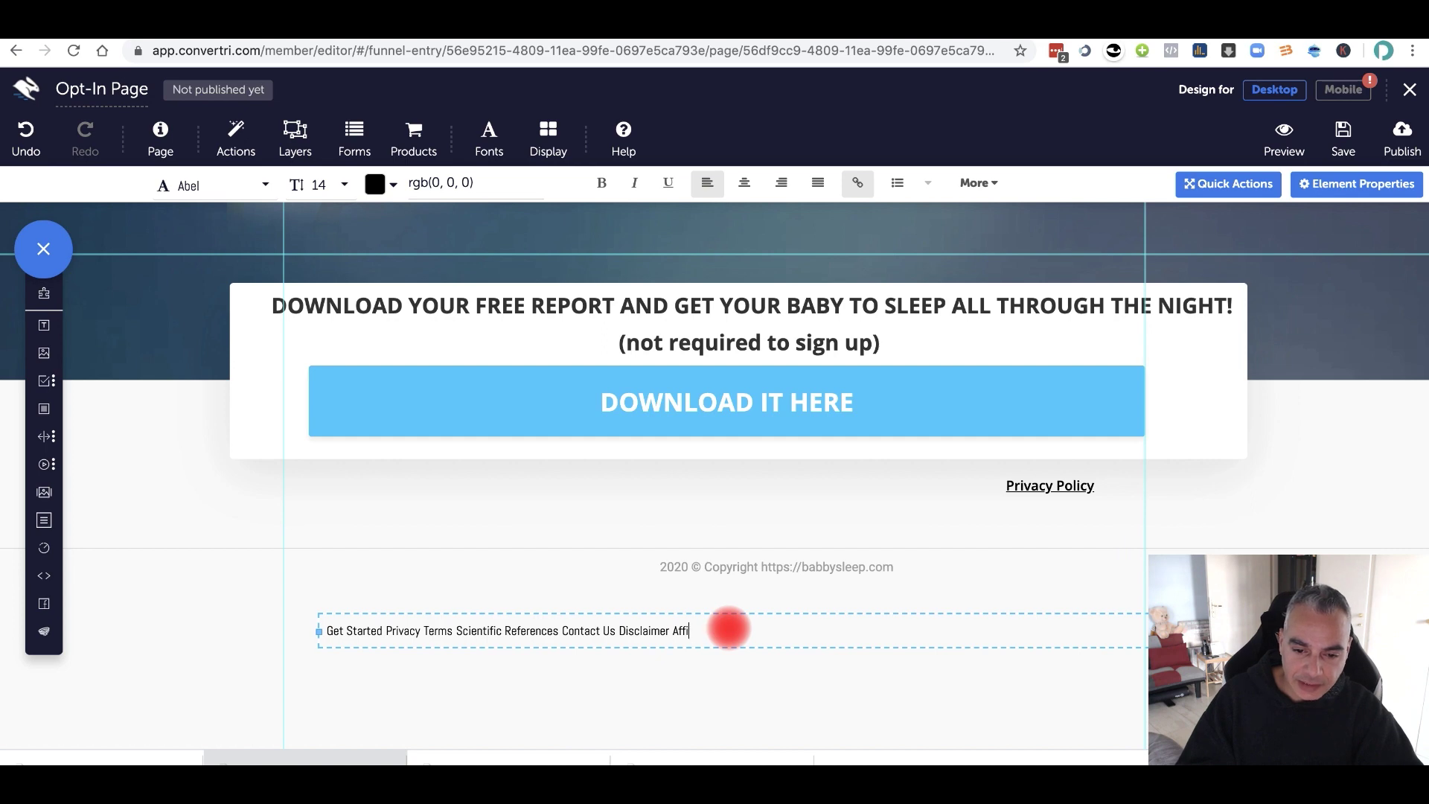
key("BackSpace")
key("BackSpace")
left_click(658, 670)
Step: Centre the footer link row under the download box and shift the copyright line left to align directly above it
left_click(617, 625)
left_click_drag(610, 616, 825, 565)
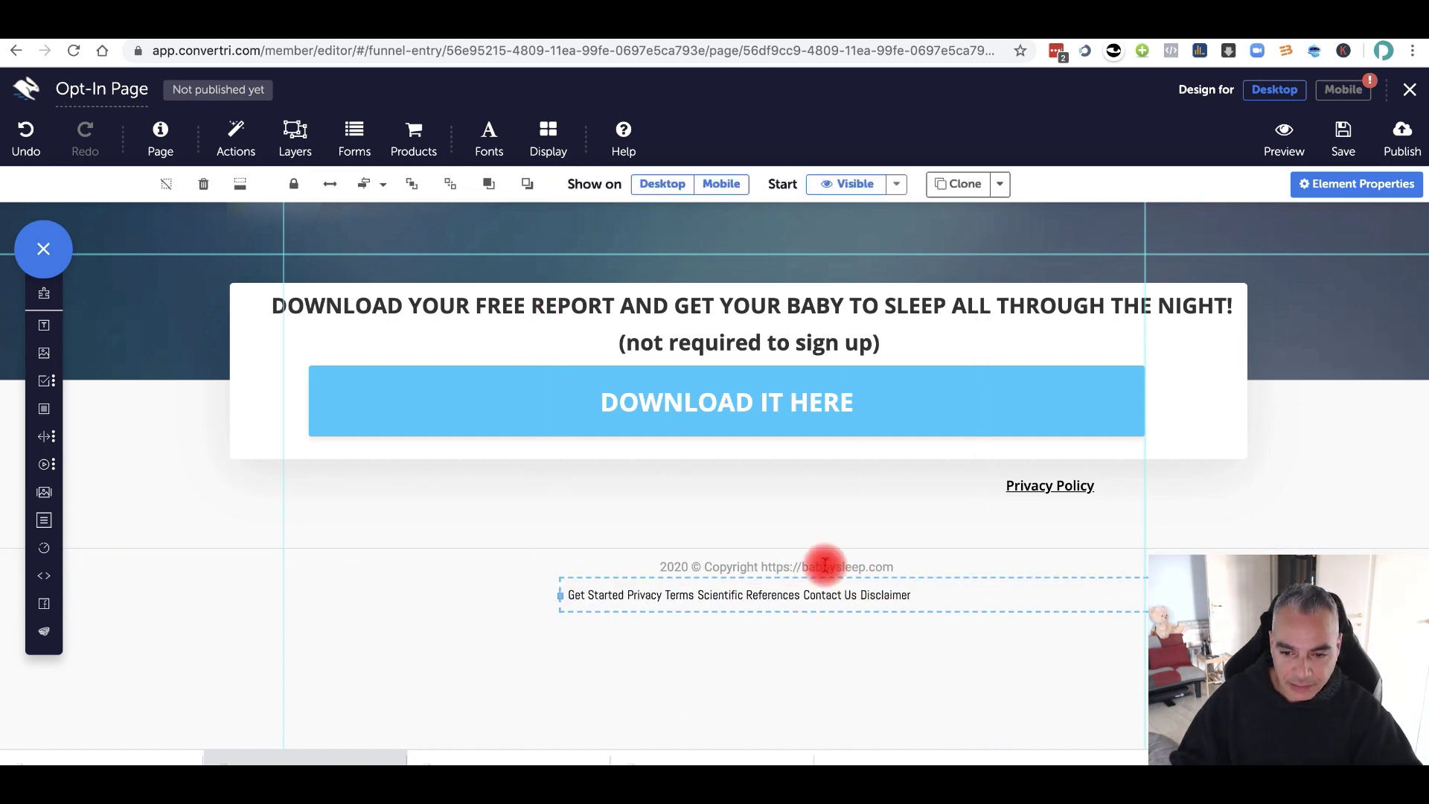
left_click(745, 558)
mouse_move(735, 554)
left_mouse_down()
mouse_move(693, 555)
mouse_move(713, 559)
left_mouse_up()
left_click(664, 695)
Step: Delete the separate Privacy Policy text between the download box and the footer
scroll(715, 510, "up", 6)
scroll(715, 511, "down", 4)
left_click(1087, 628)
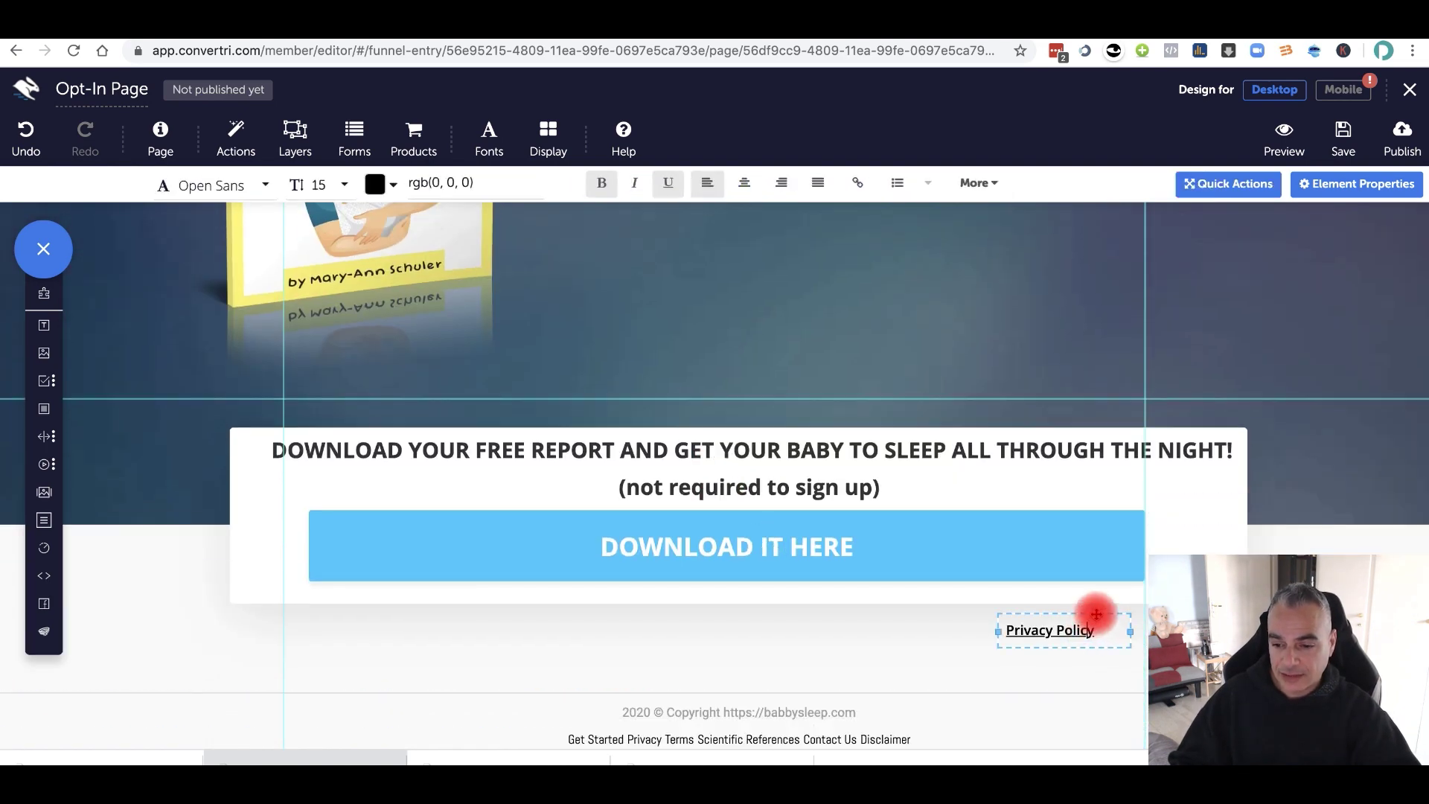
key("Delete")
scroll(837, 622, "down", 3)
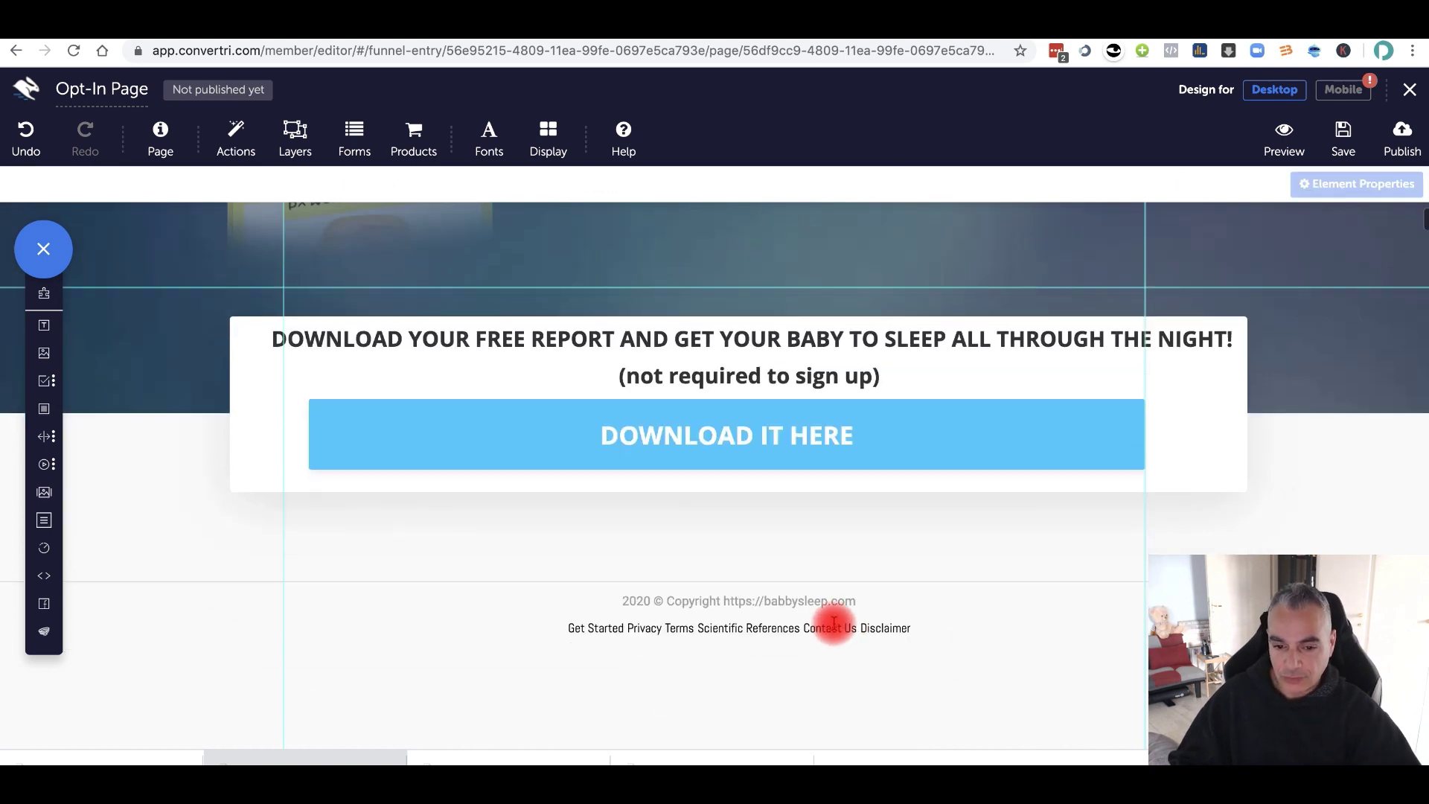
left_click(817, 490)
left_click(868, 498)
left_click_drag(868, 498, 764, 498)
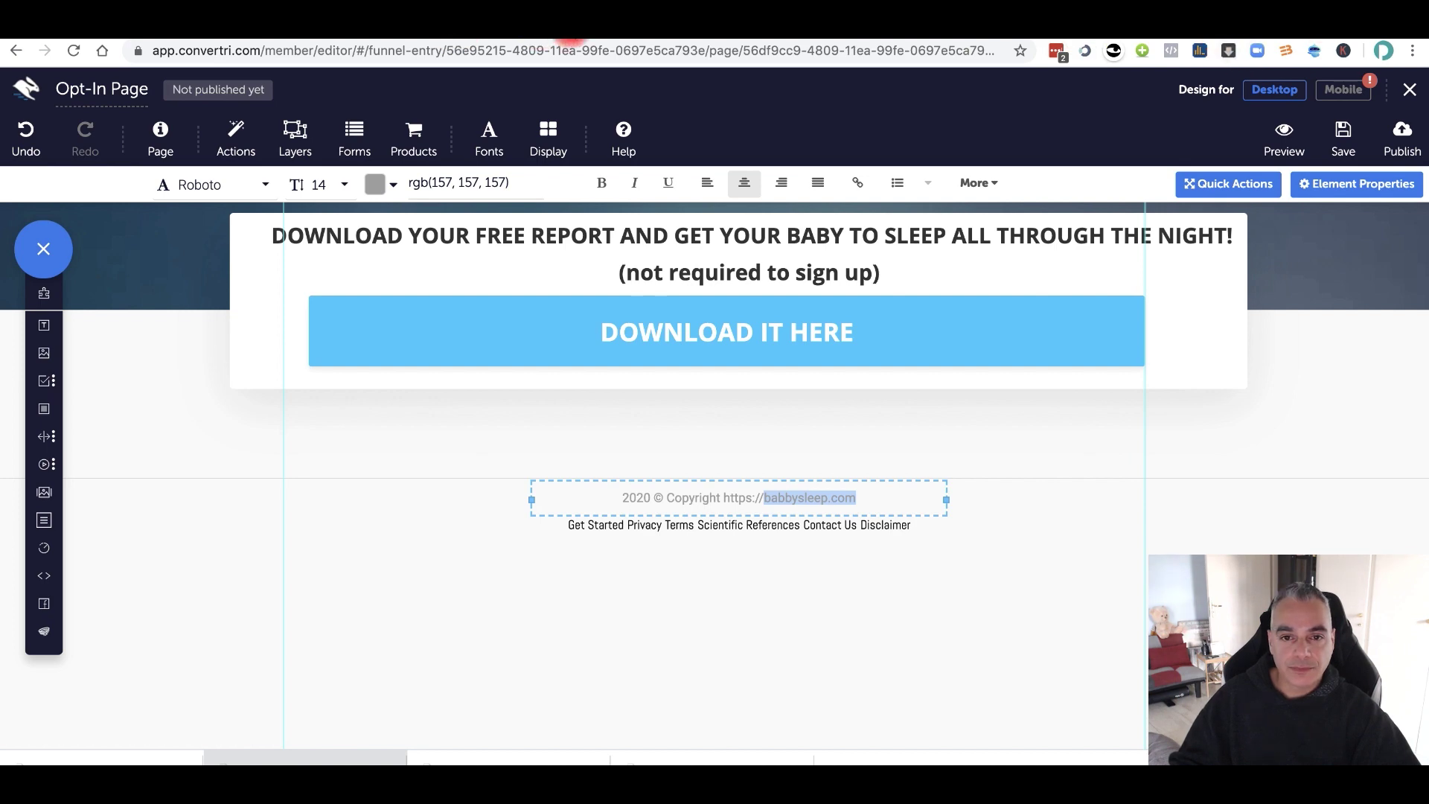
left_click(917, 26)
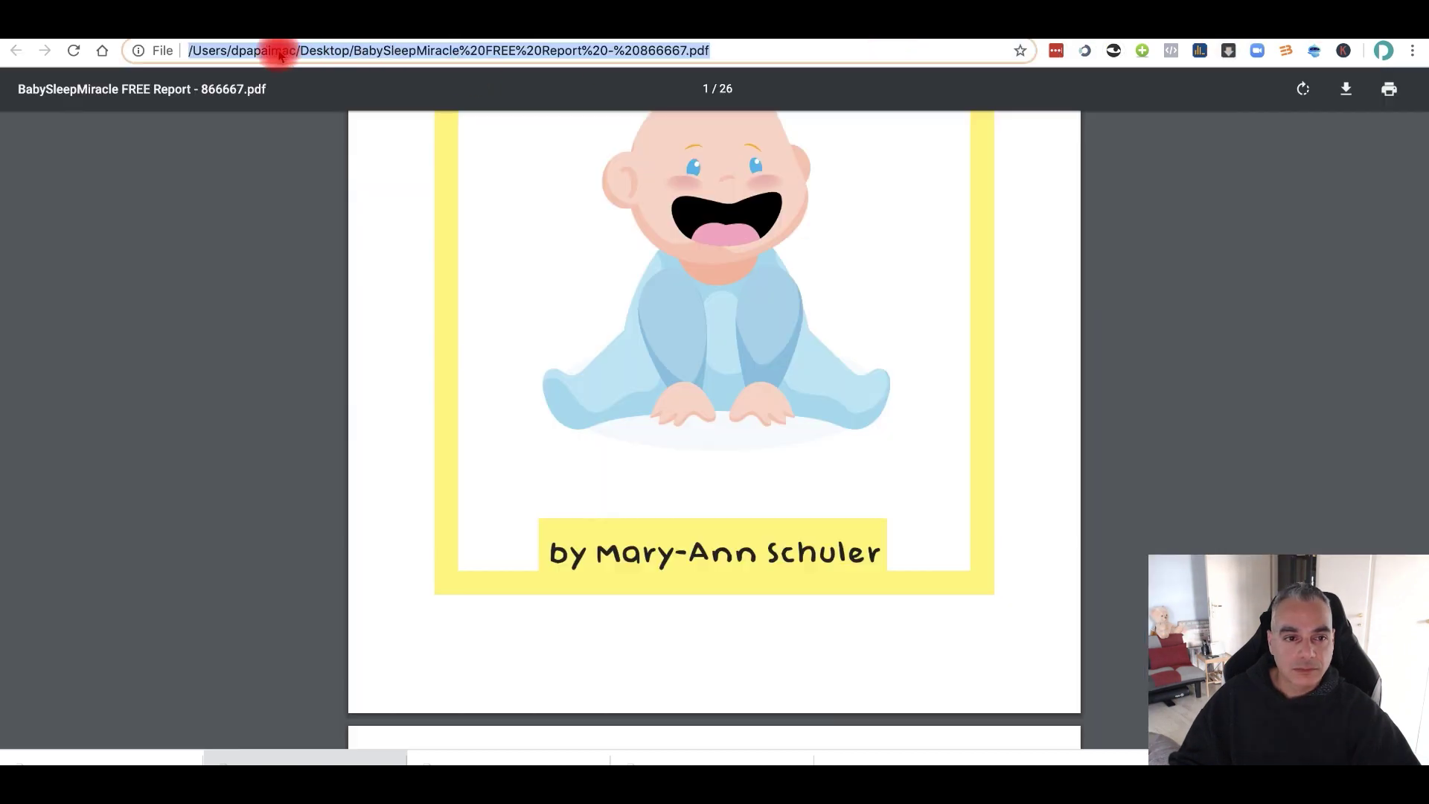
left_click(992, 27)
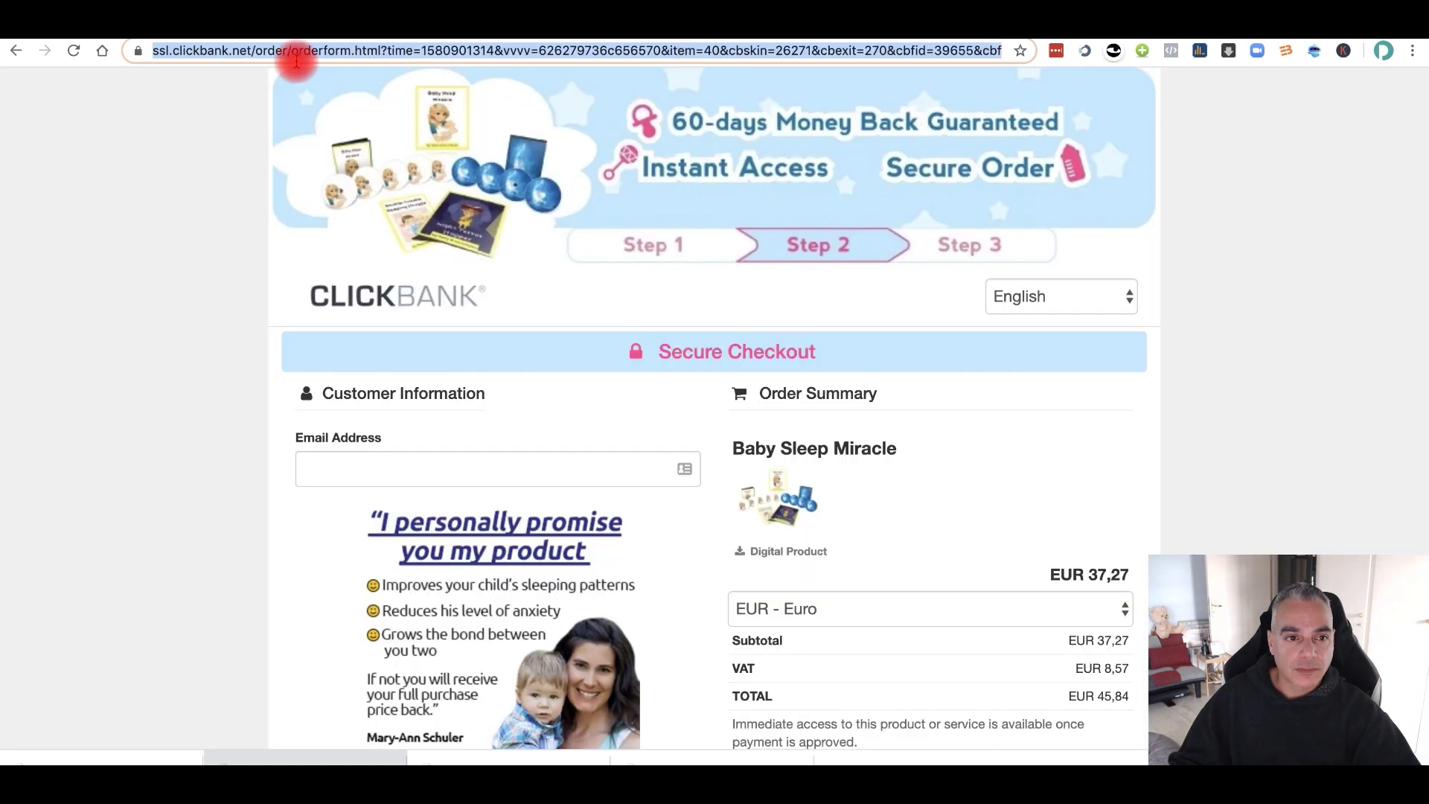
type("s")
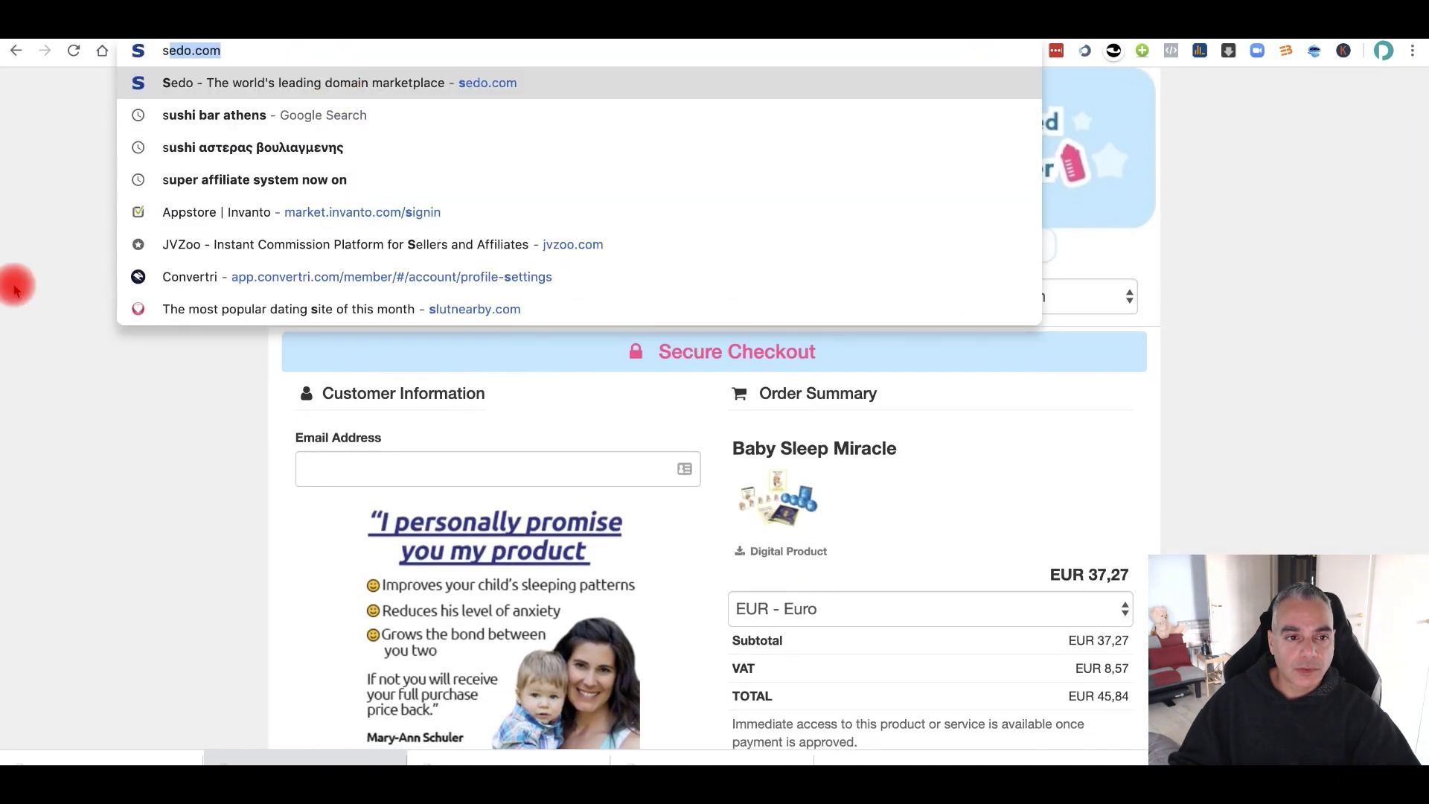
key("Return")
left_click(16, 50)
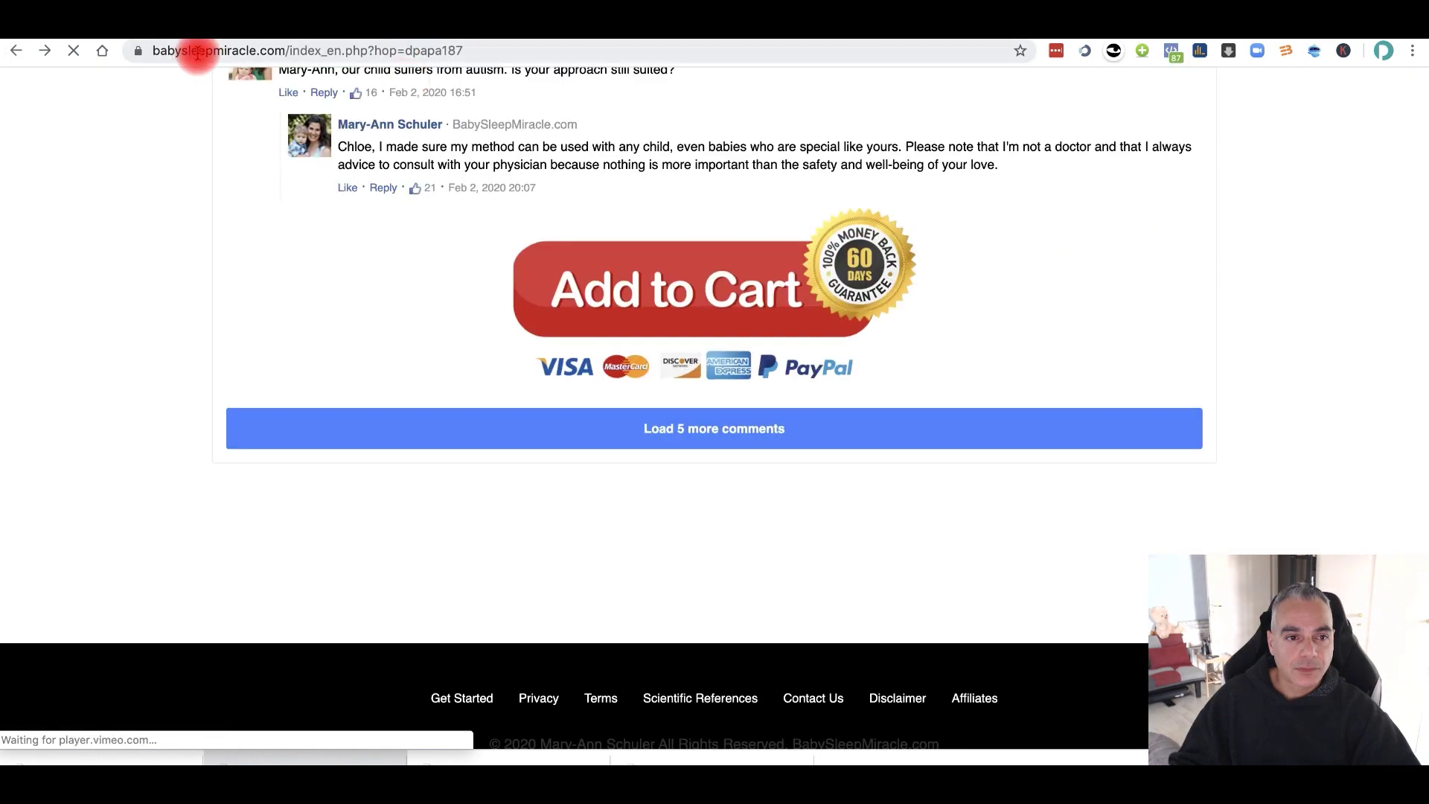
left_click_drag(158, 54, 329, 51)
key("super+c")
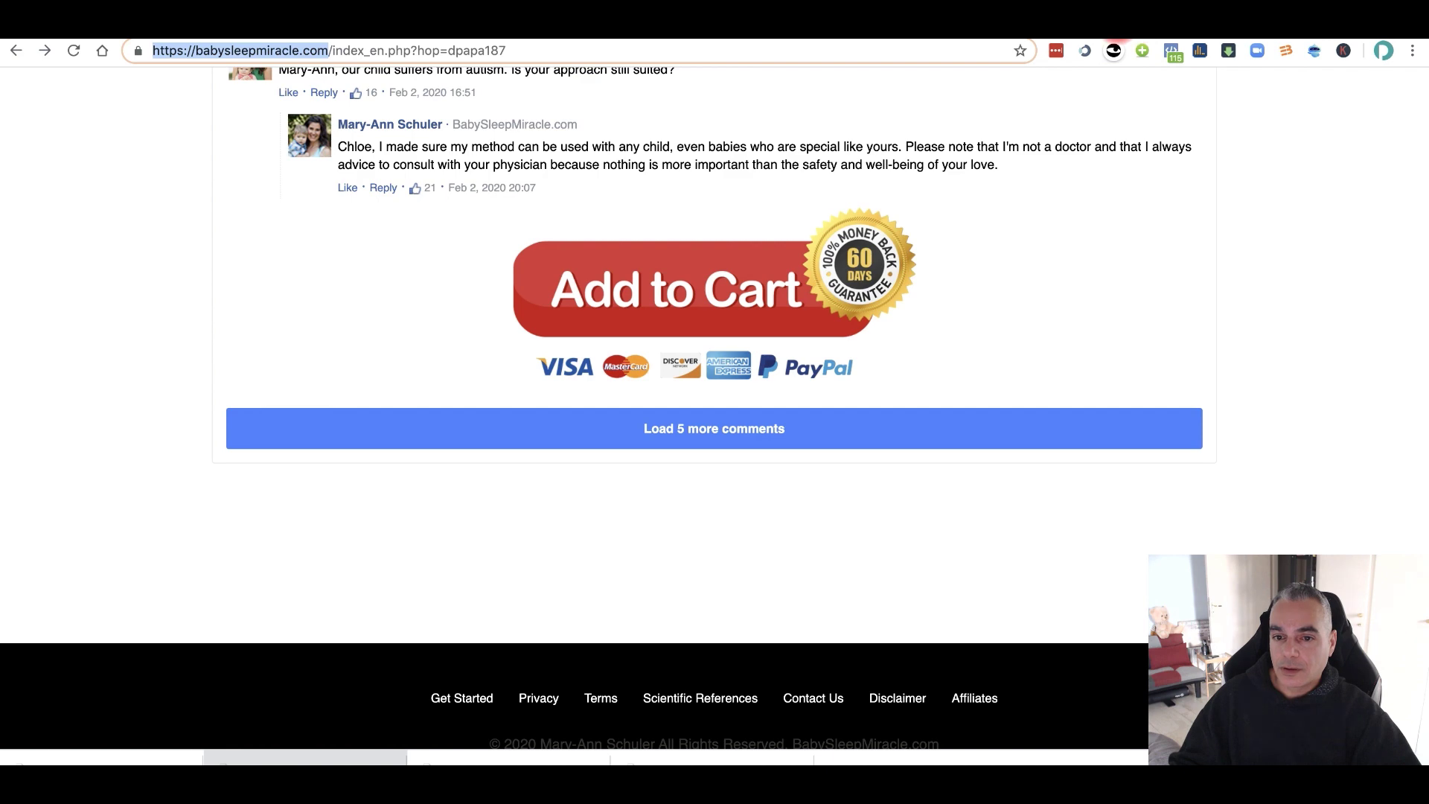
Step: Replace the selected domain in the opt-in page's copyright line with the copied sales page address
left_click(1117, 23)
key("super+v")
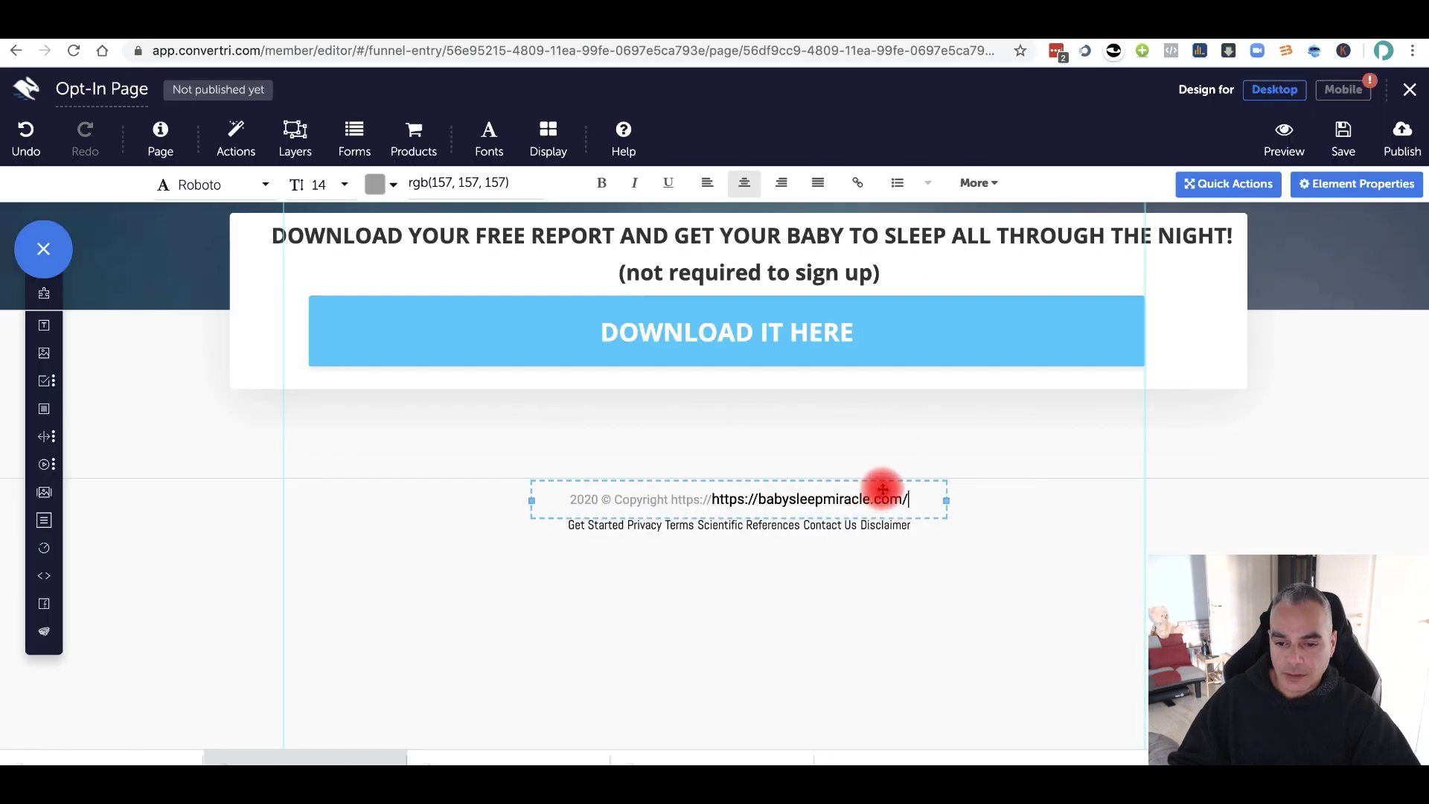
left_click(731, 590)
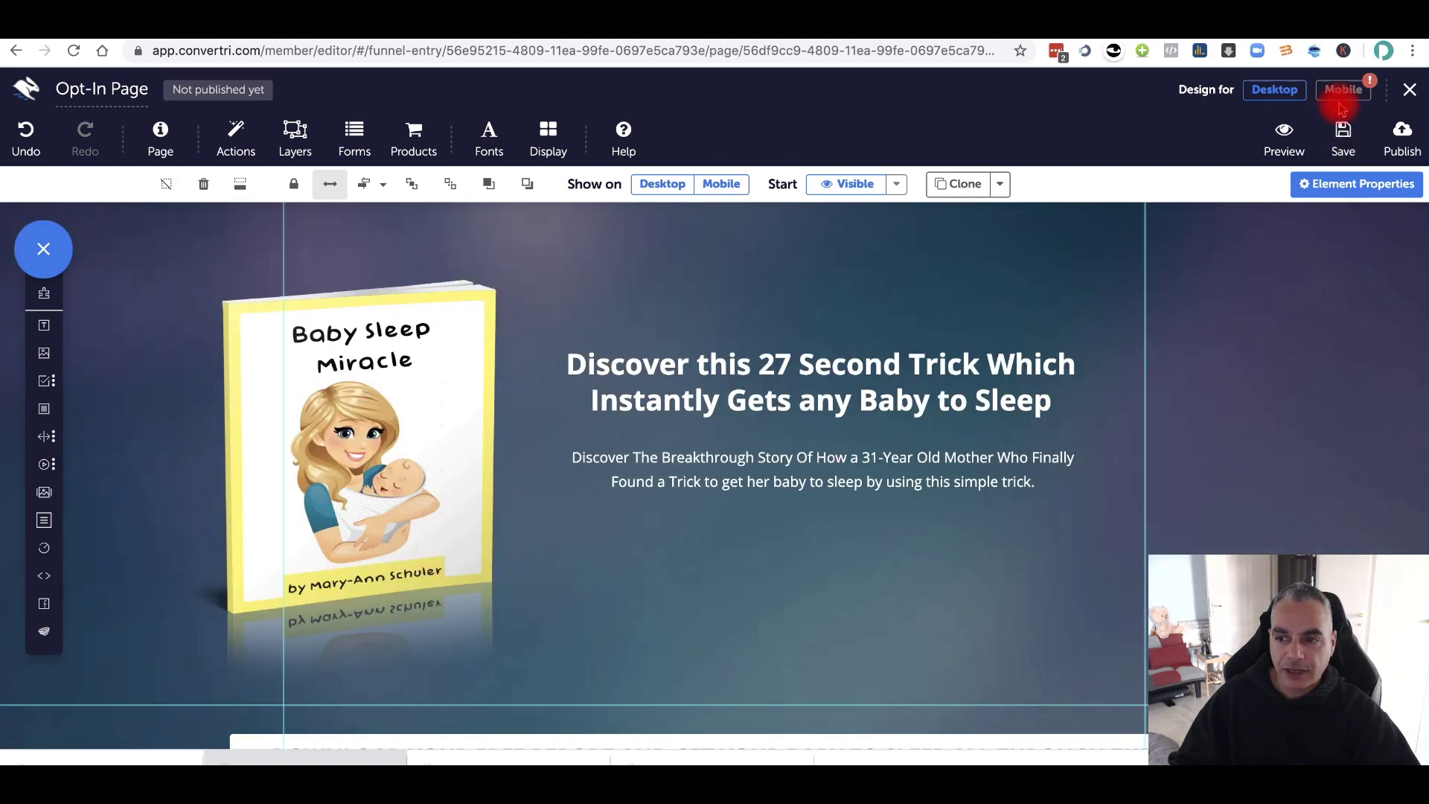
left_click(1341, 103)
scroll(890, 366, "up", 10)
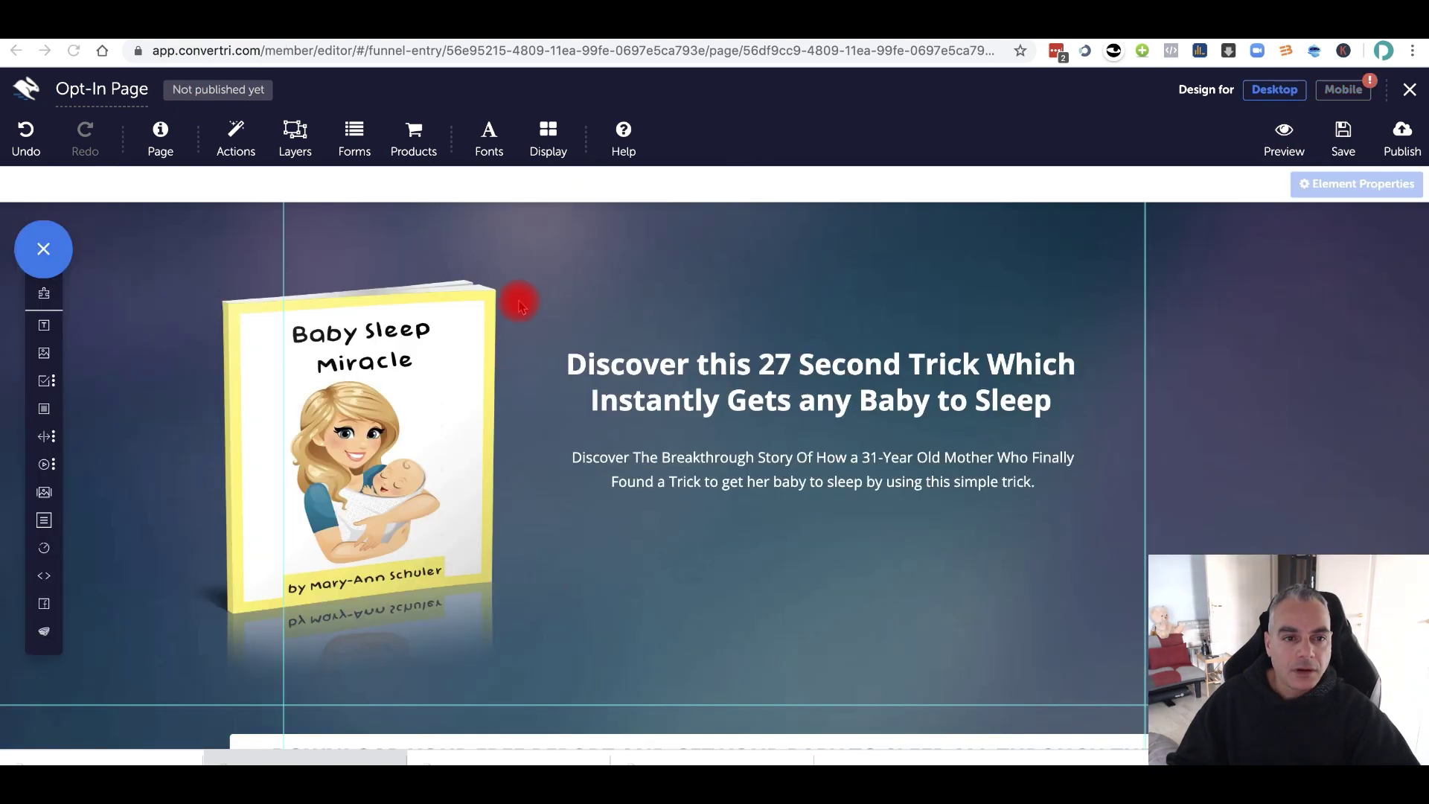
Step: Select the DOWNLOAD IT HERE button on the opt-in page and copy the Baby Sleep Report tracklink from Bing Bang Profits
scroll(596, 417, "down", 5)
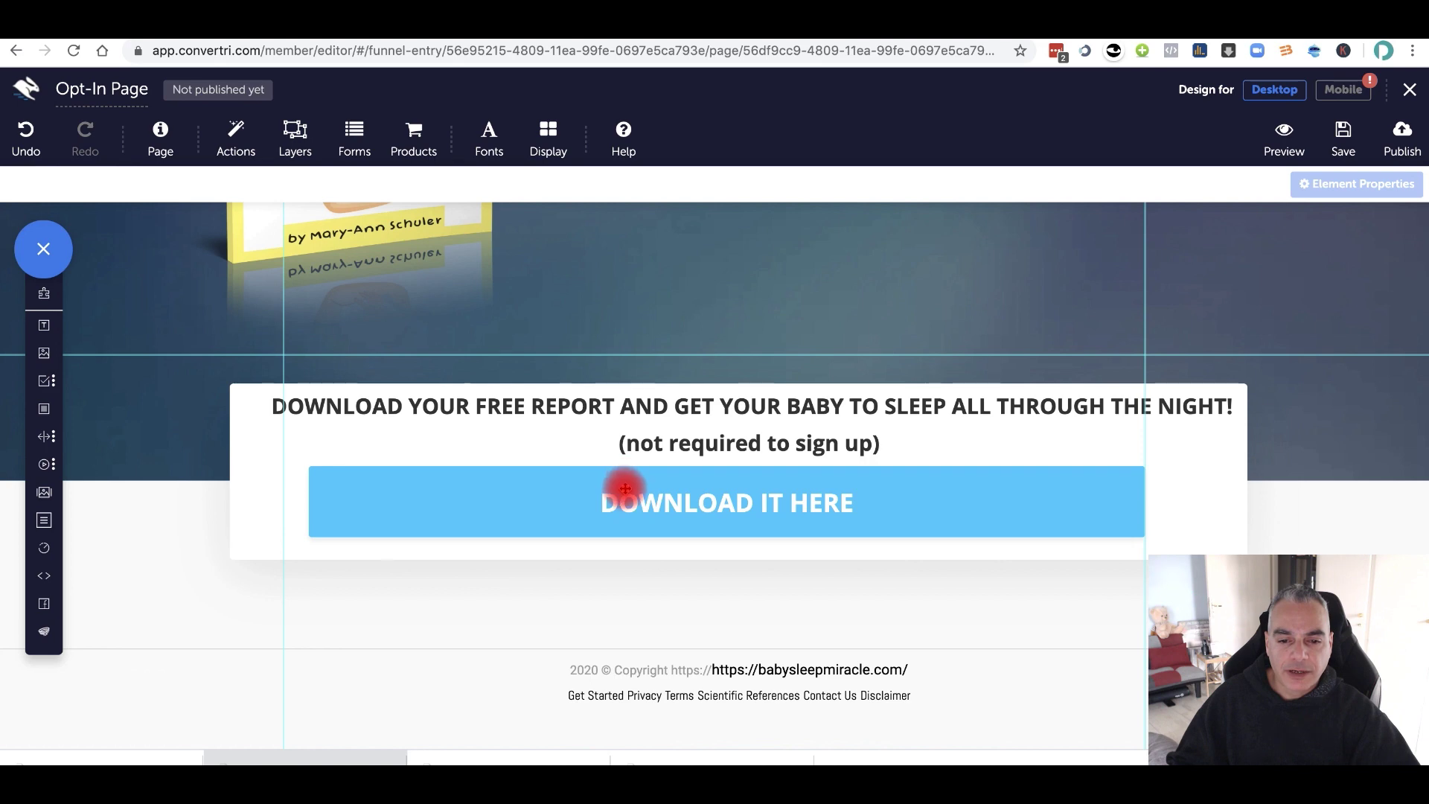
left_click(625, 489)
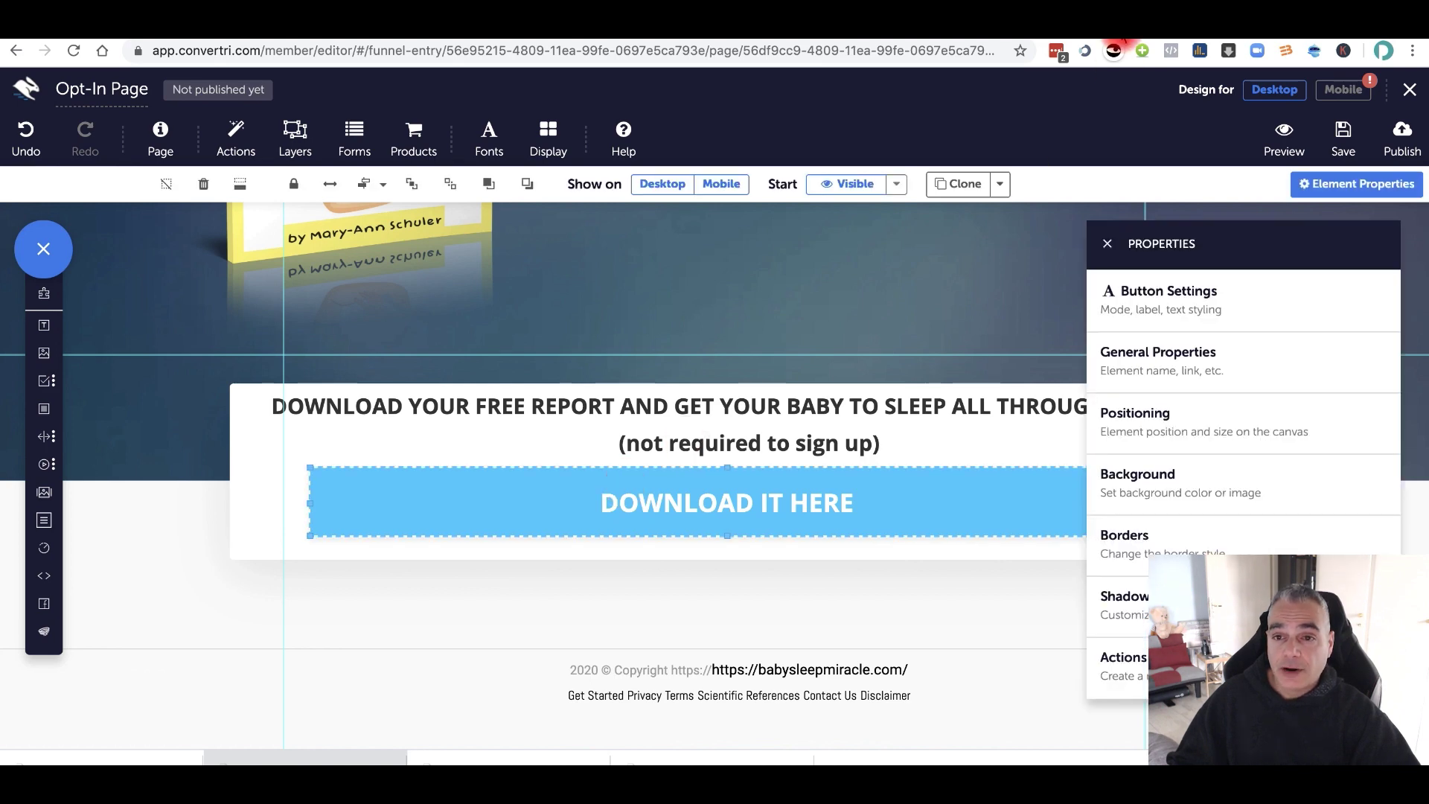
left_click(782, 31)
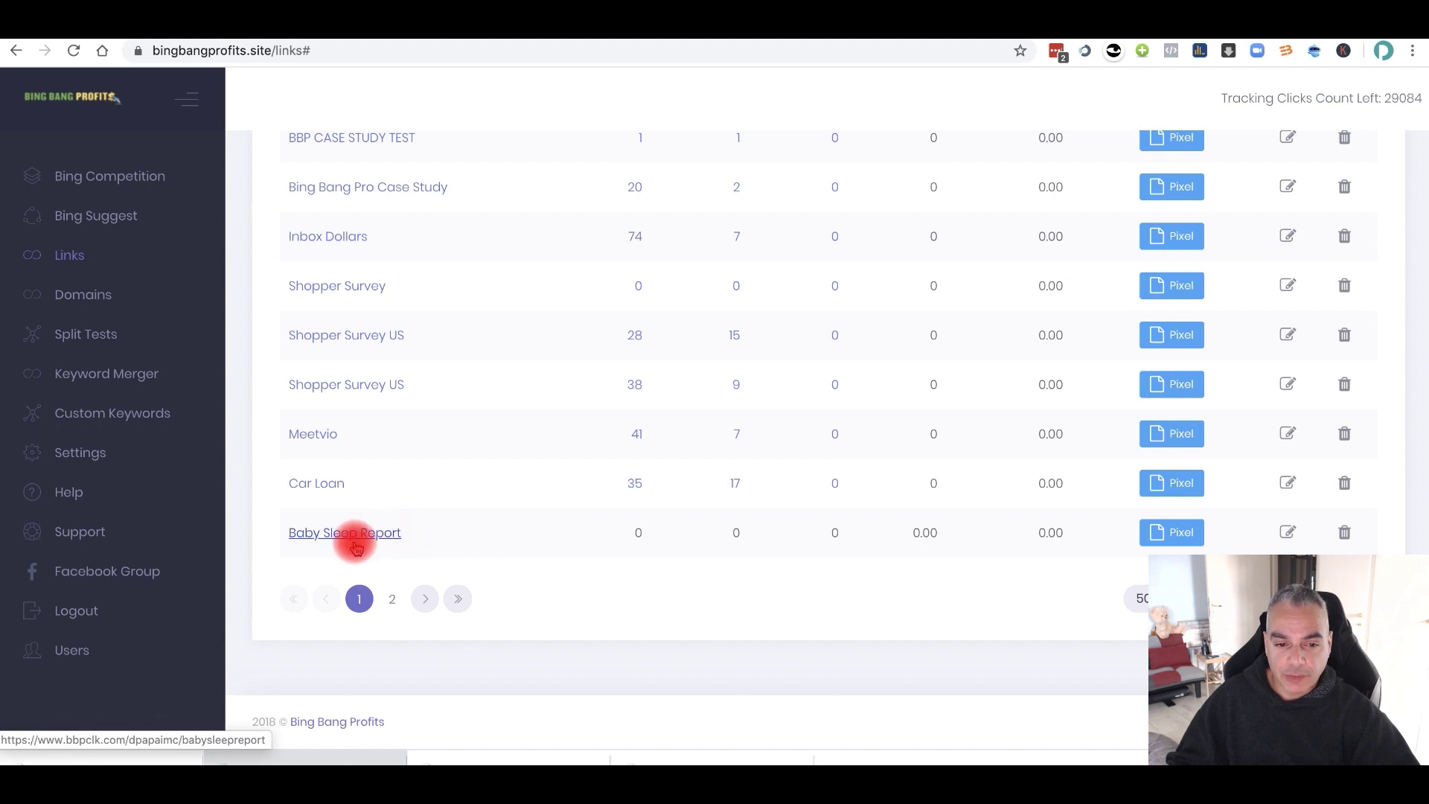
left_click(1287, 533)
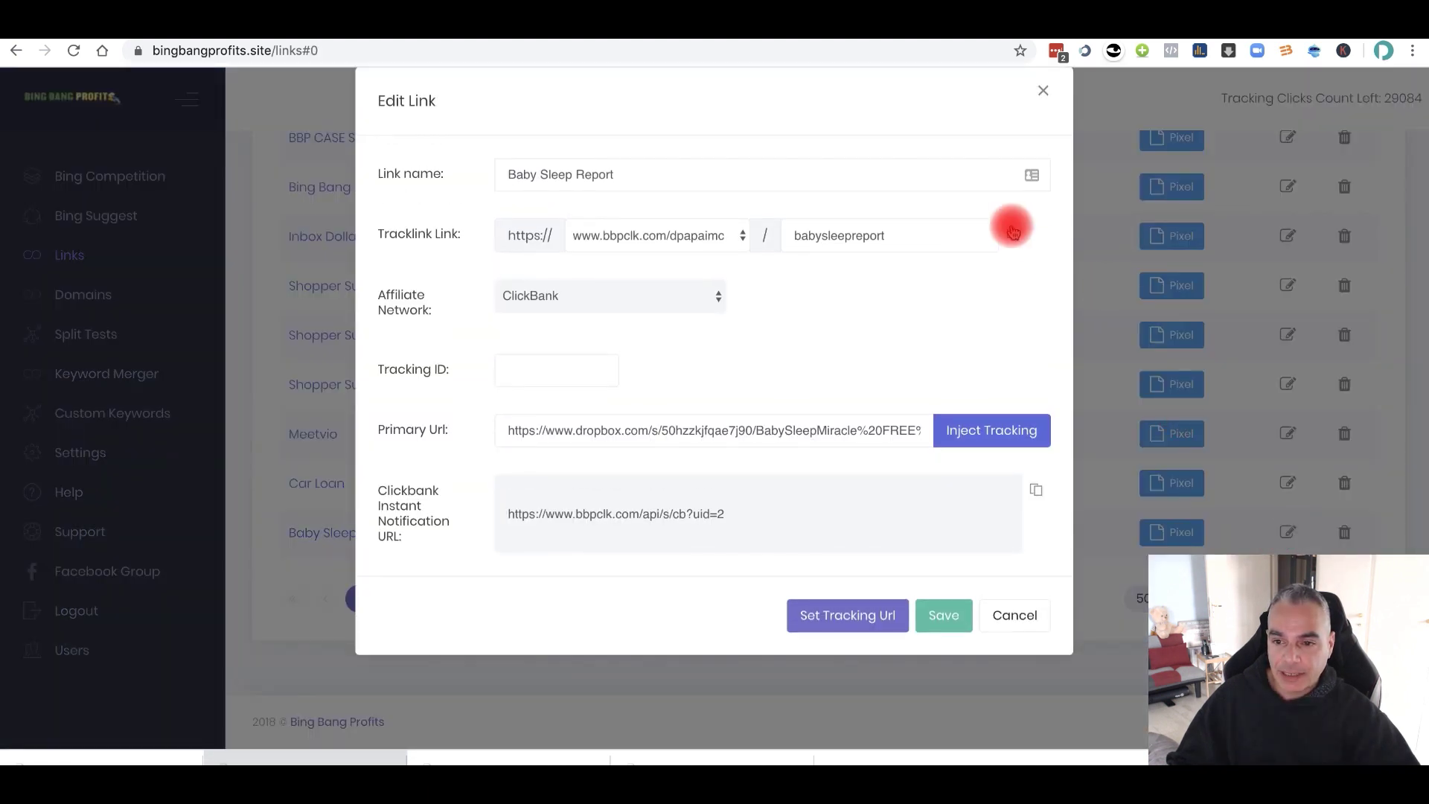
left_click(1015, 236)
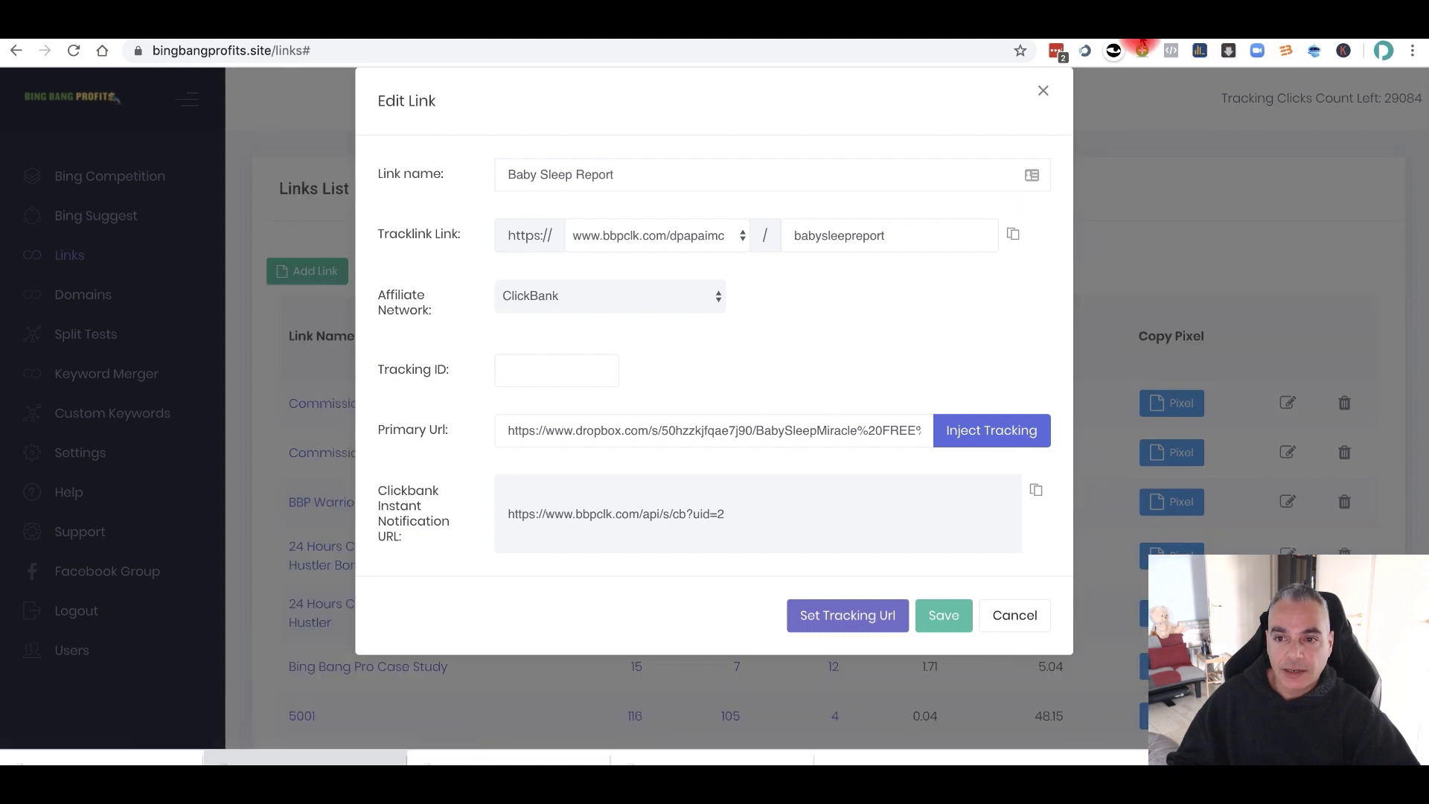
Step: Name the opt-in page's DOWNLOAD IT HERE button element PDF Baby Sleep in its general properties
left_click(1121, 30)
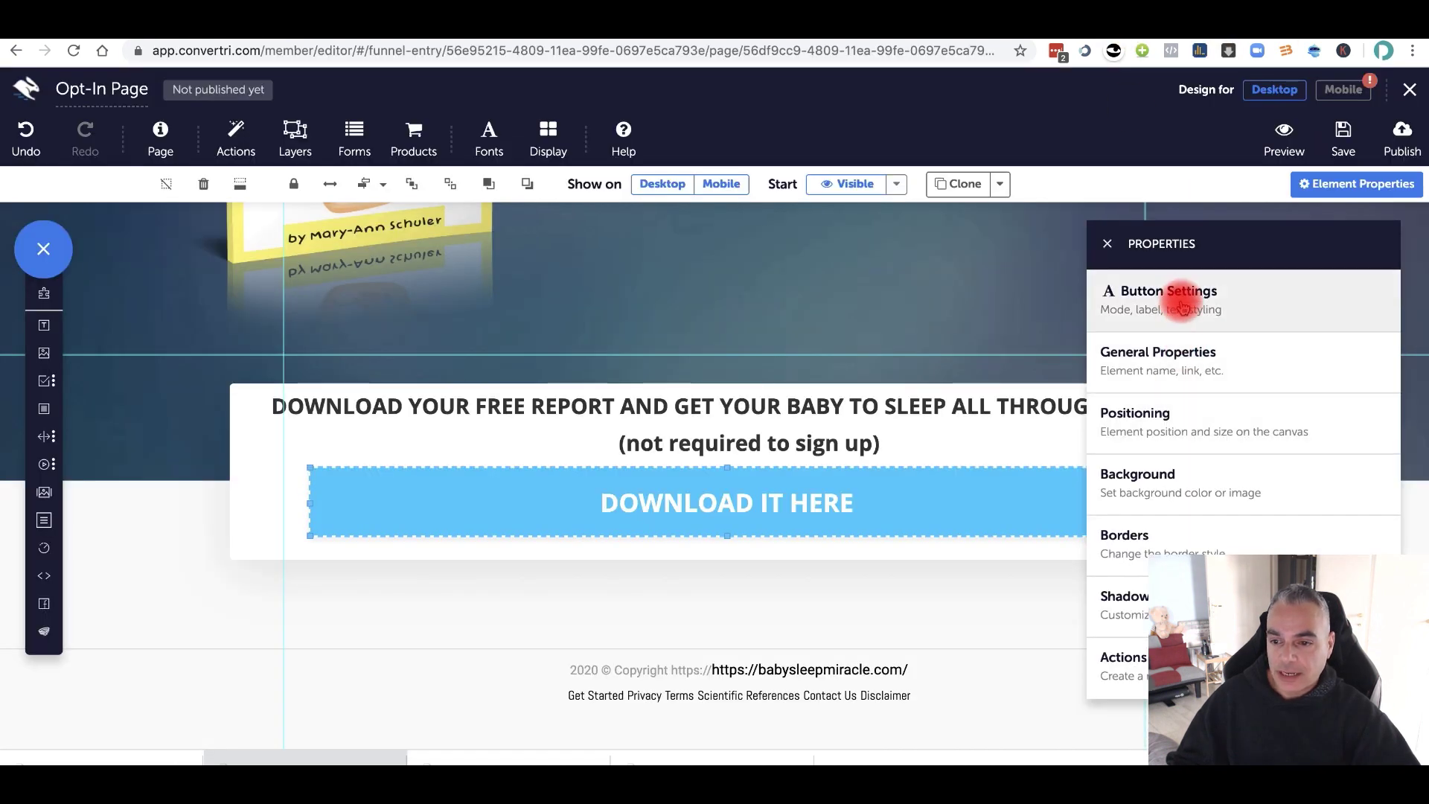
left_click(1182, 365)
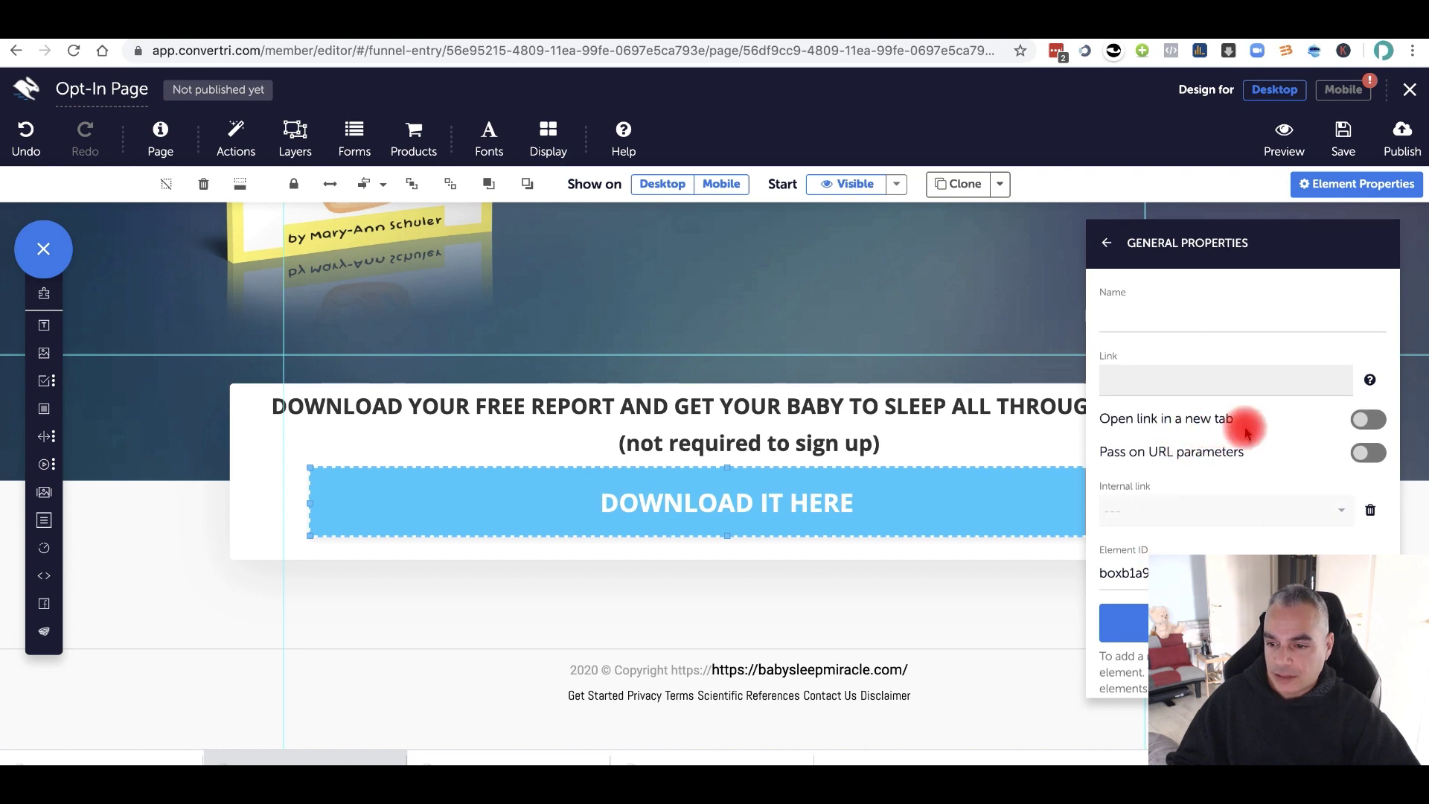
left_click(1170, 315)
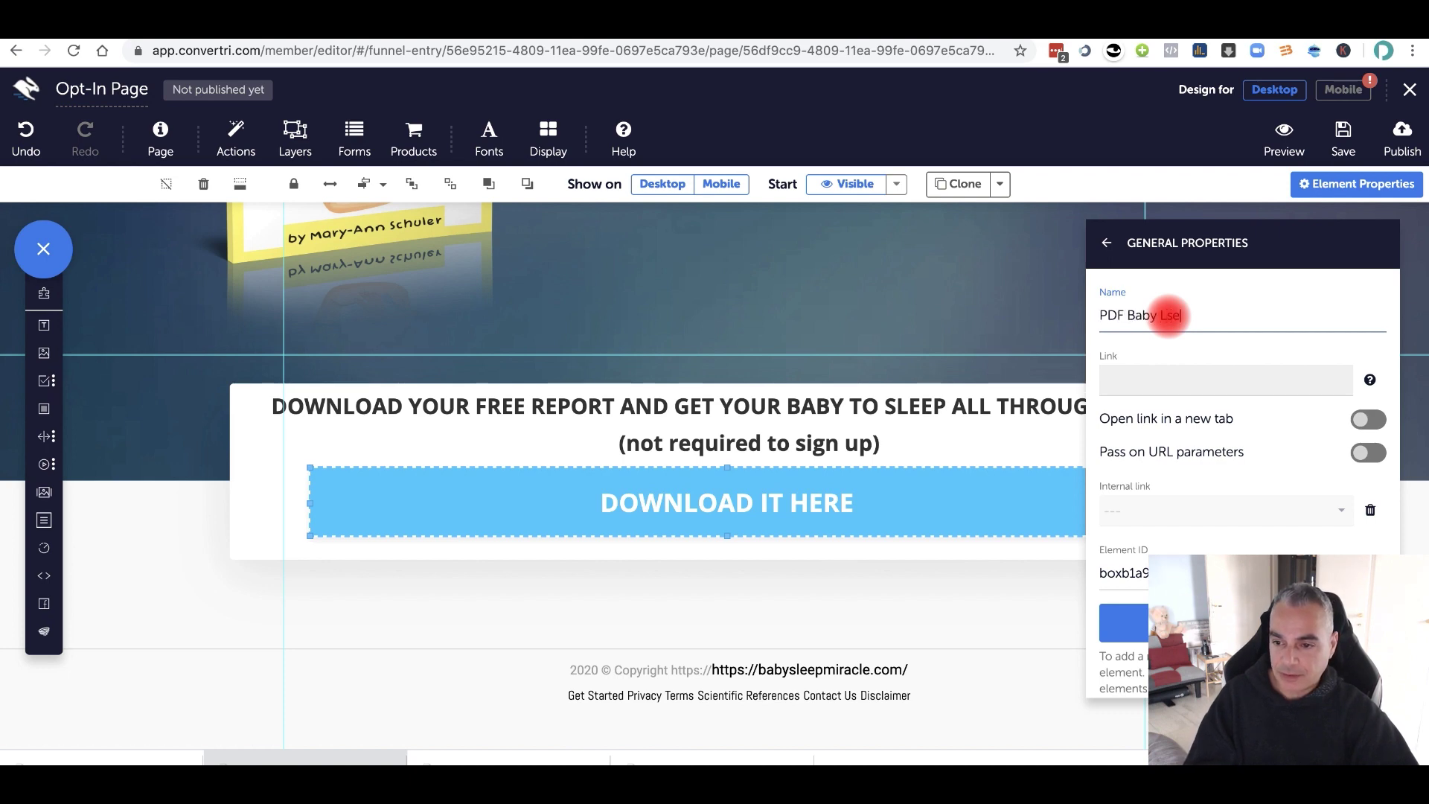
type("PDF Baby Sleep")
left_click(1171, 385)
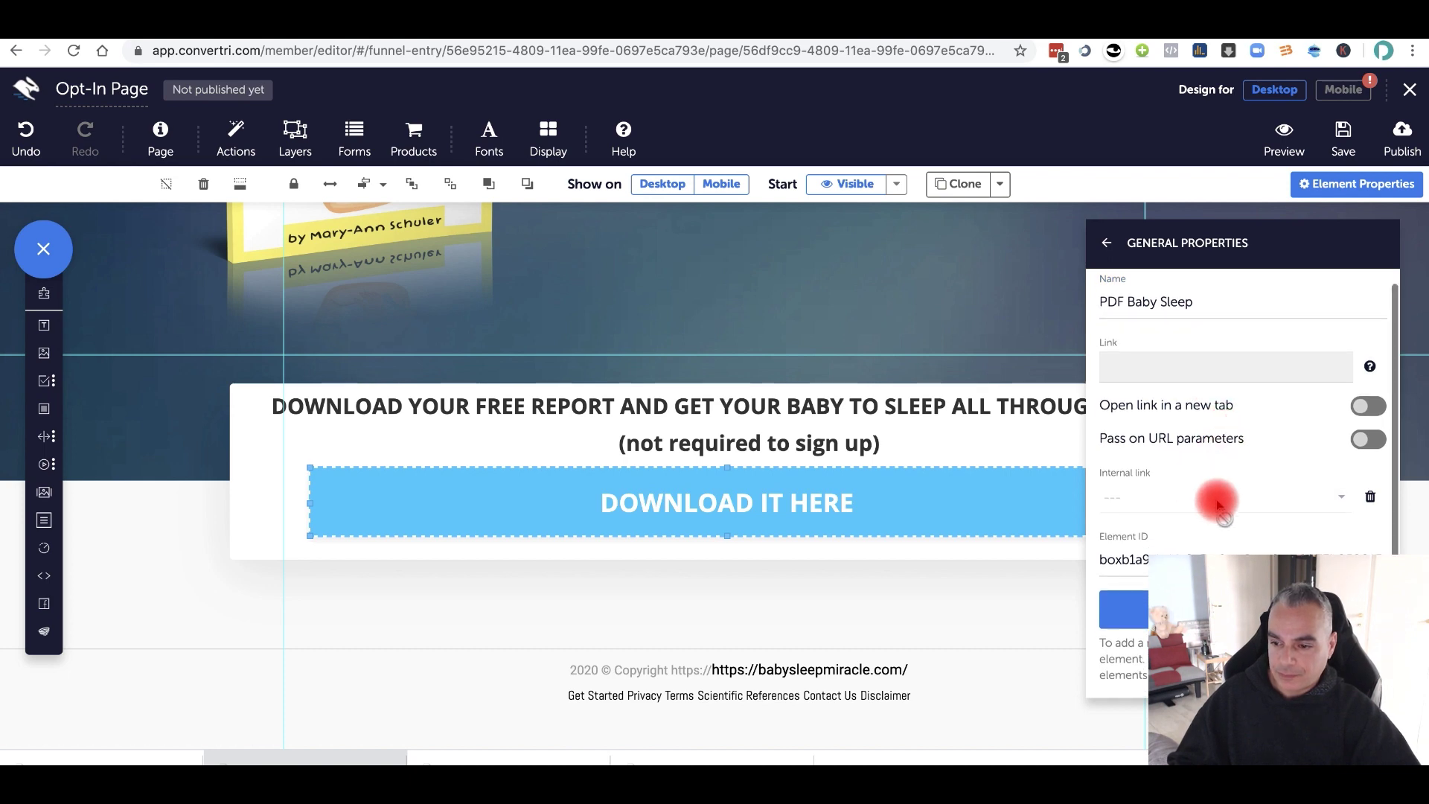
scroll(1351, 499, "down", 1)
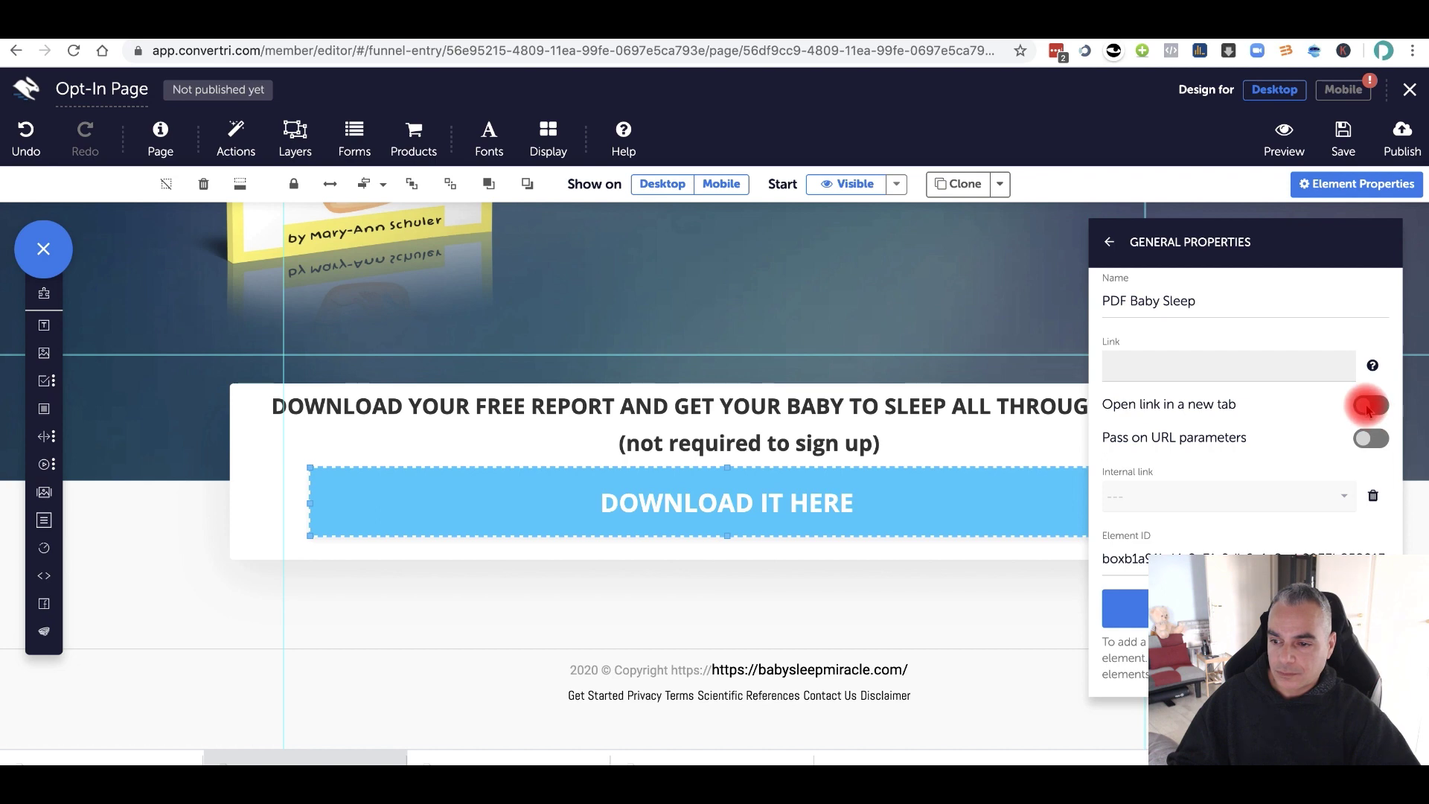
triple_click(1168, 303)
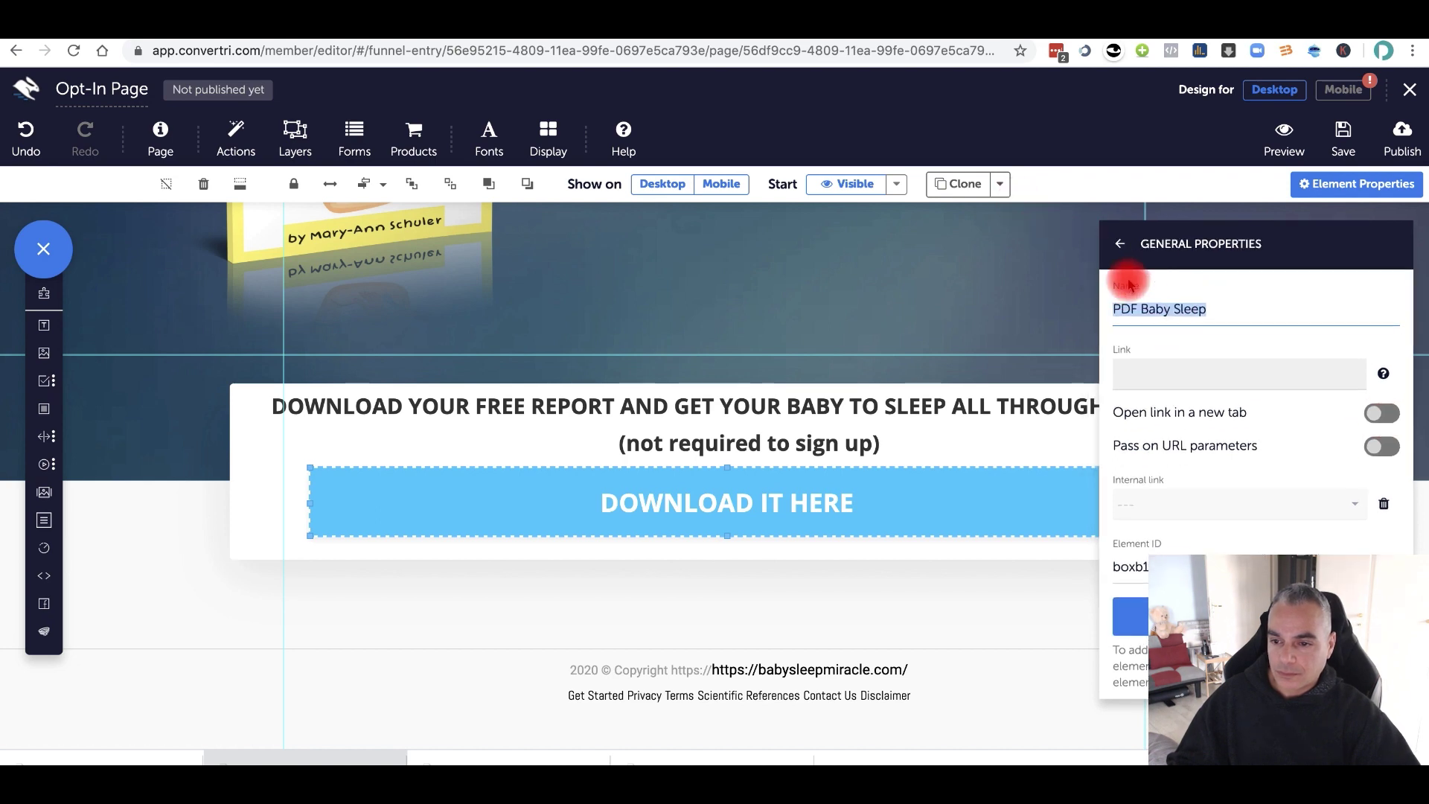
scroll(1192, 327, "up", 1)
left_click(1231, 378)
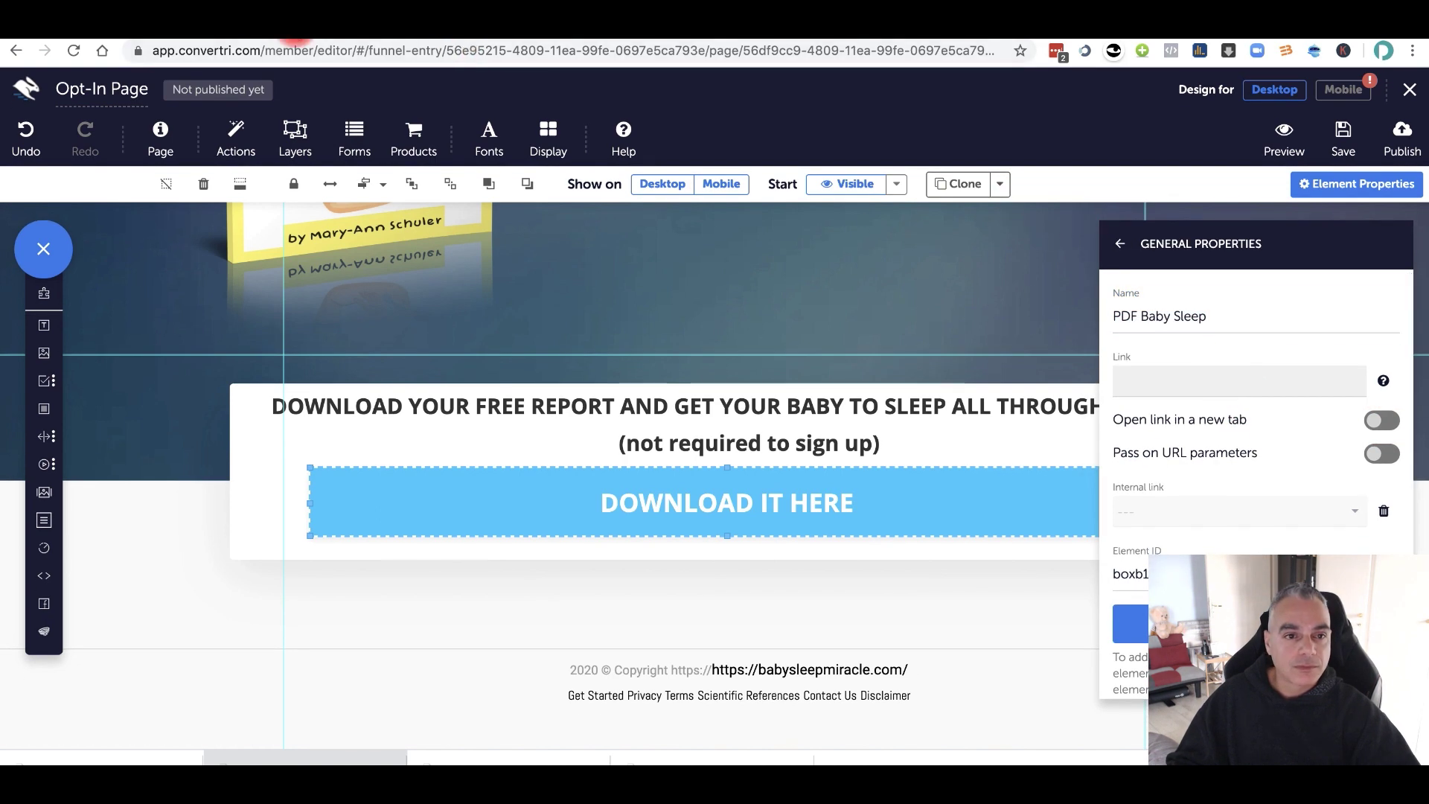
Step: Set the download button's mode to Link and paste the copied tracklink ending in babysleepreport as its destination
left_click(254, 37)
left_click(1200, 352)
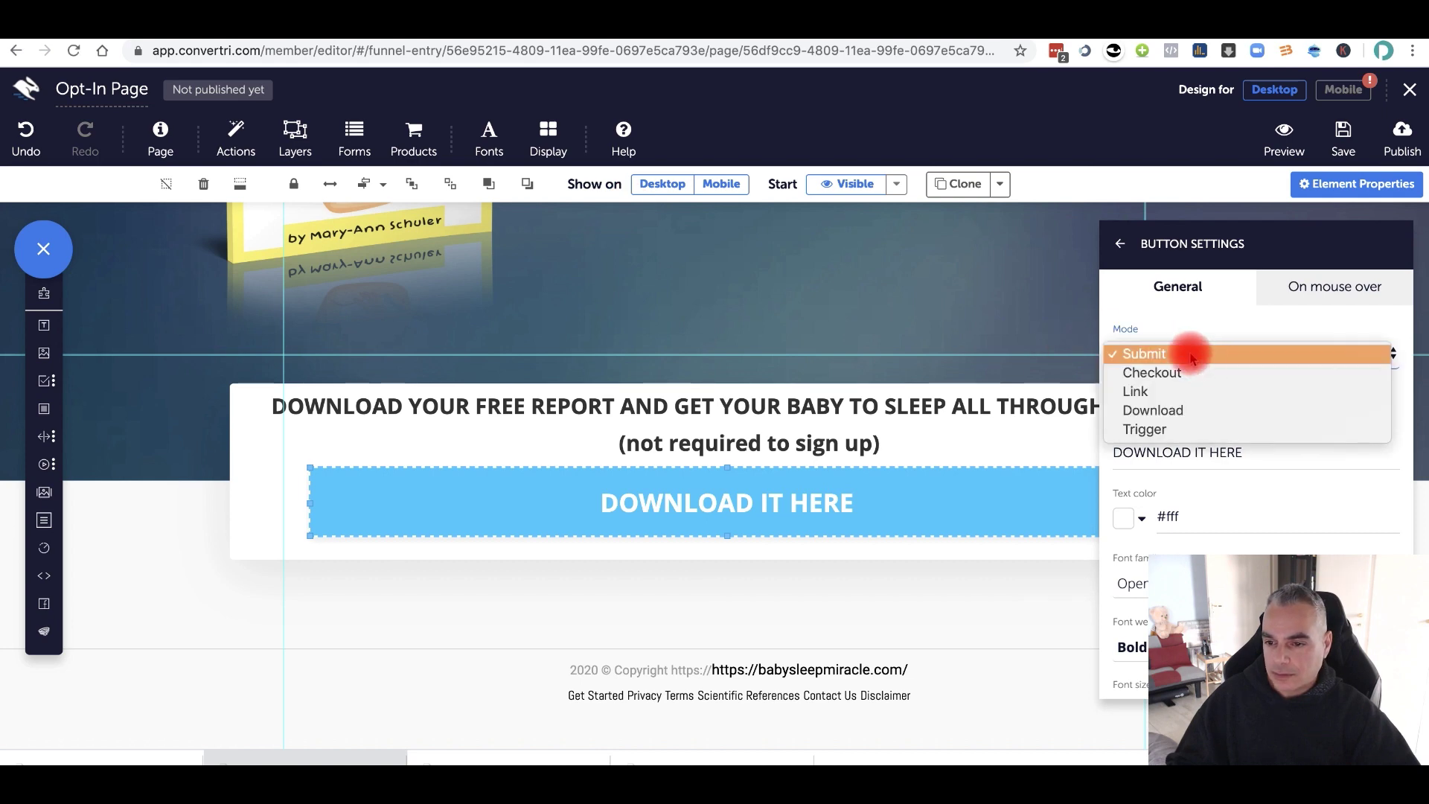
left_click(1158, 390)
left_click(1171, 422)
key("ctrl+v")
left_click_drag(1384, 408, 1418, 421)
left_click(1125, 416)
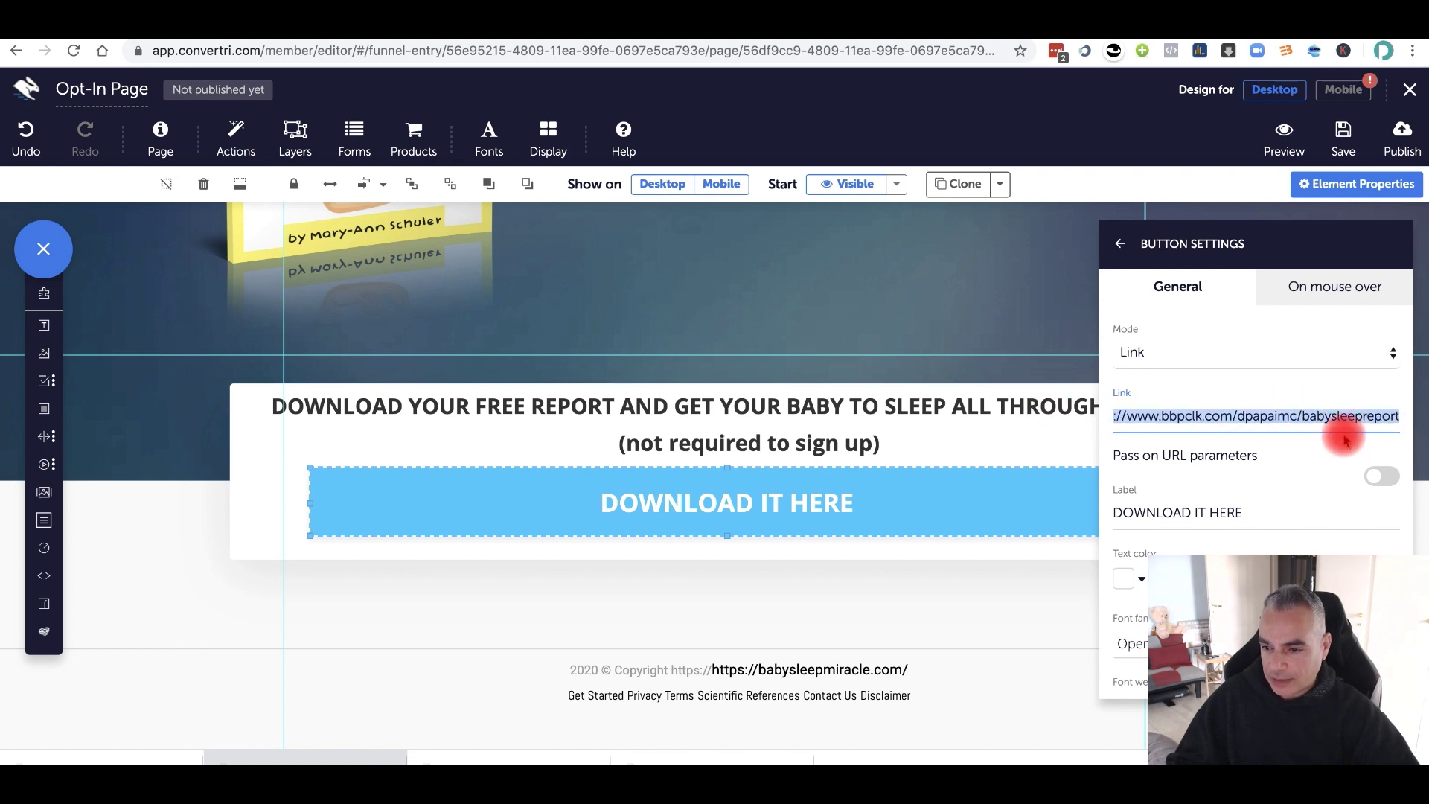
scroll(1202, 462, "down", 2)
scroll(1201, 462, "up", 2)
Step: Save the opt-in page and publish it under the path babysleep
left_click(1343, 162)
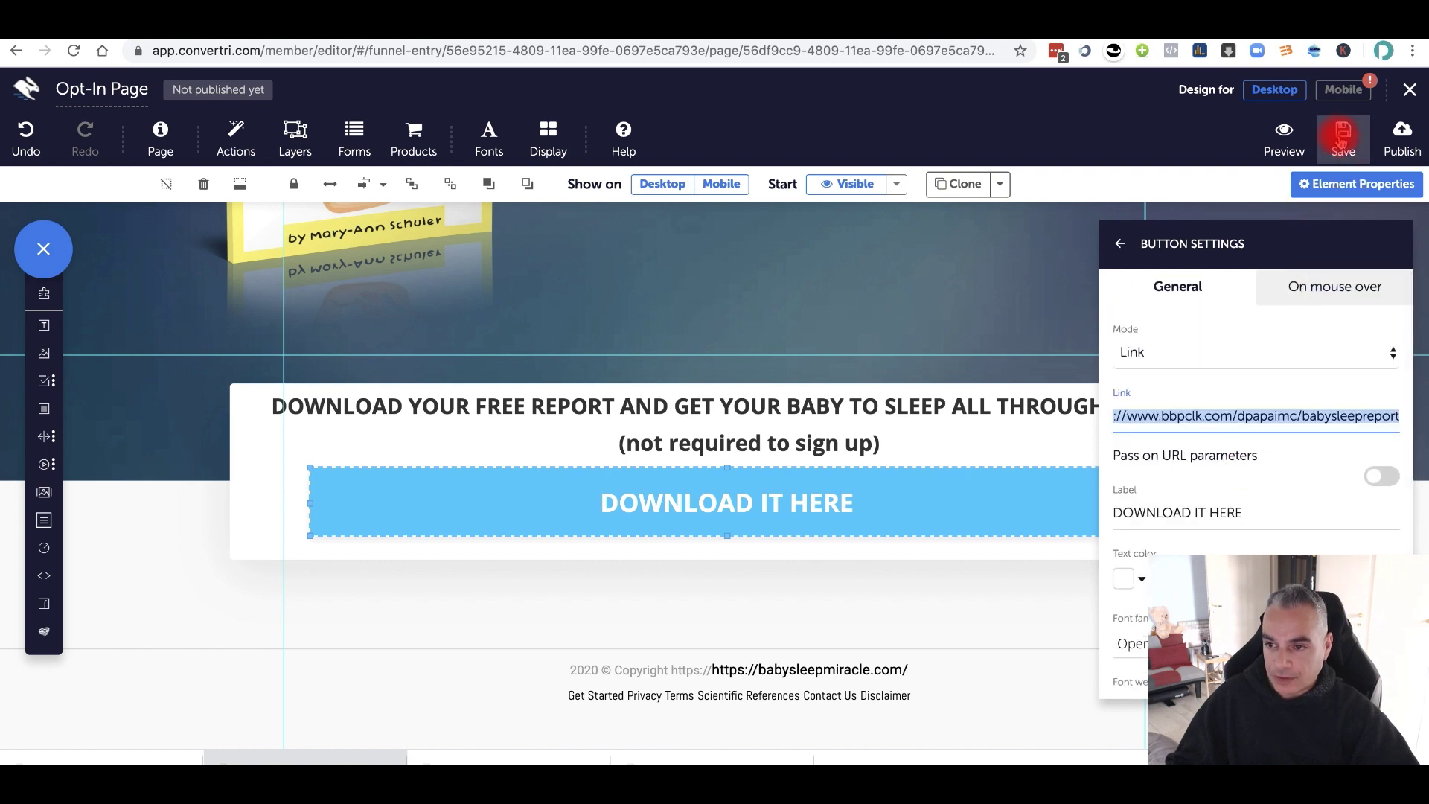
left_click(1400, 149)
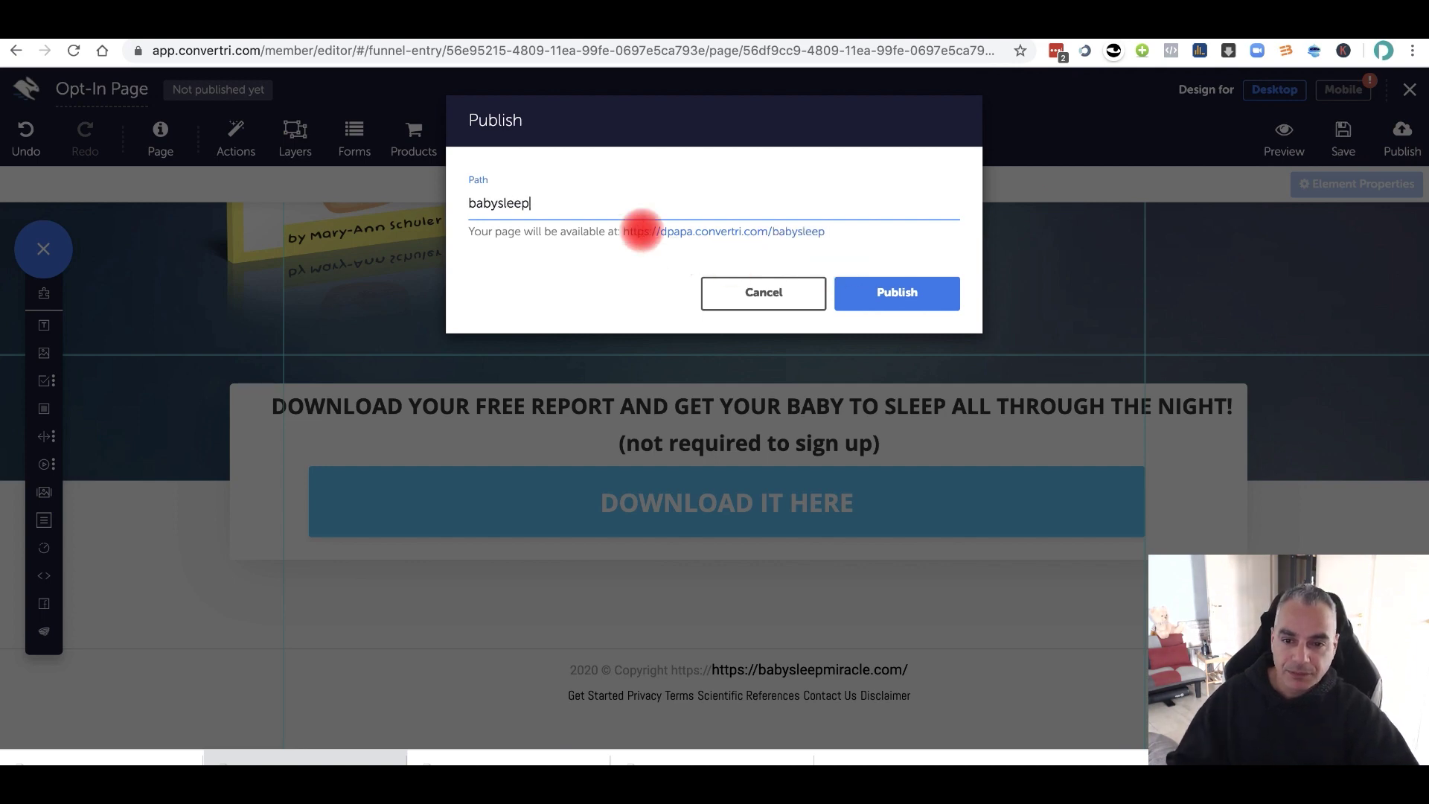
left_click(923, 293)
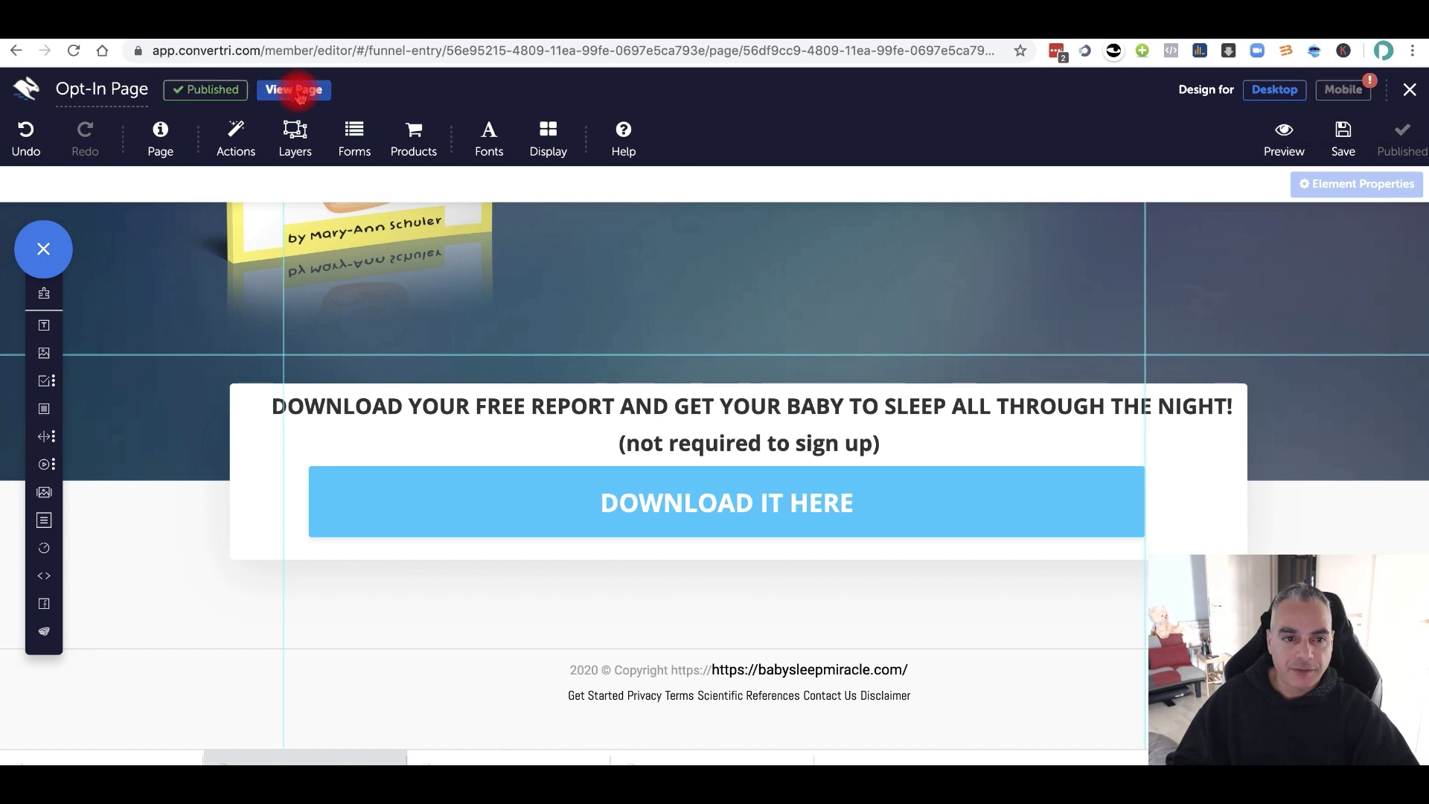
Step: View the published opt-in page, test its download button and check the opened free report PDF and its footer link
left_click(296, 90)
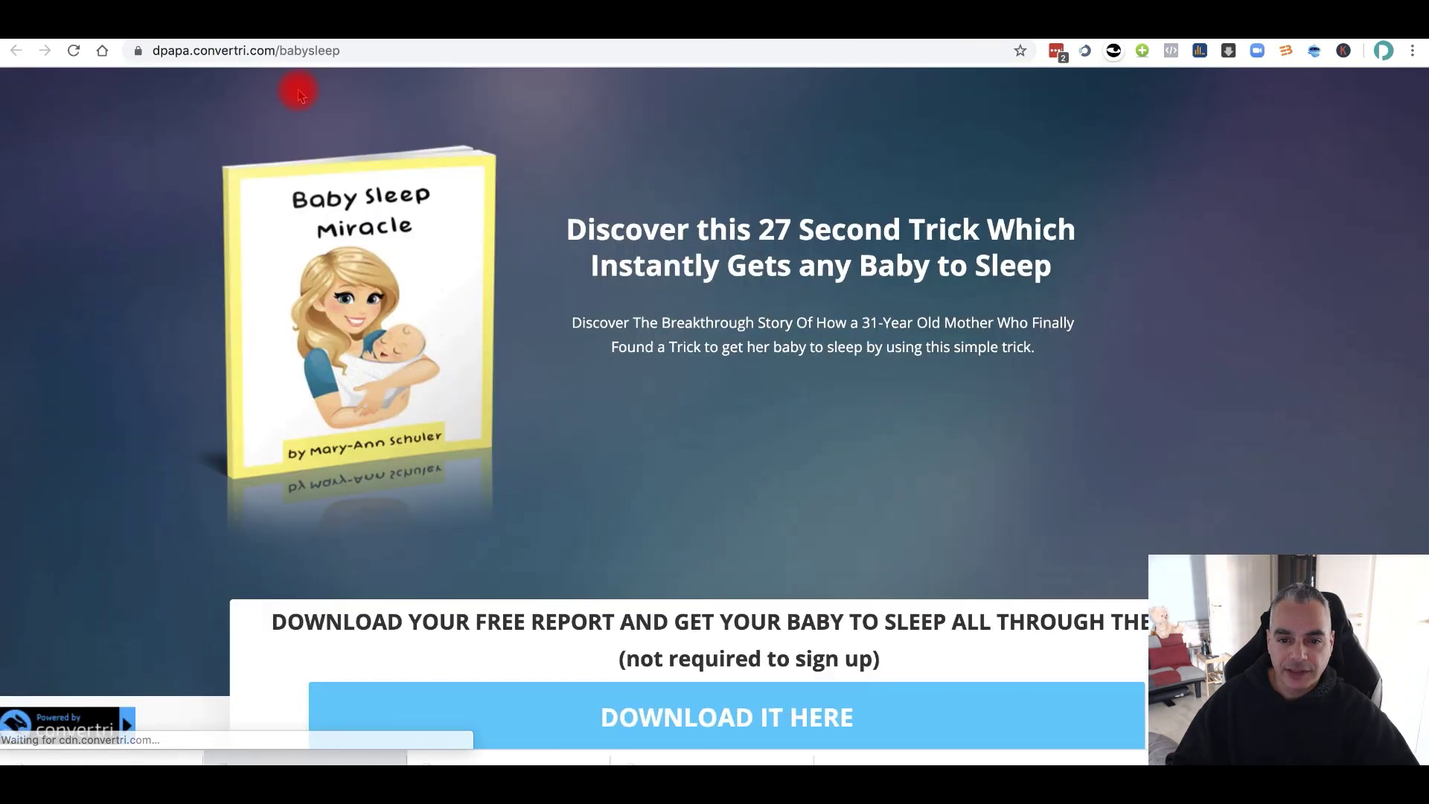
scroll(514, 372, "down", 3)
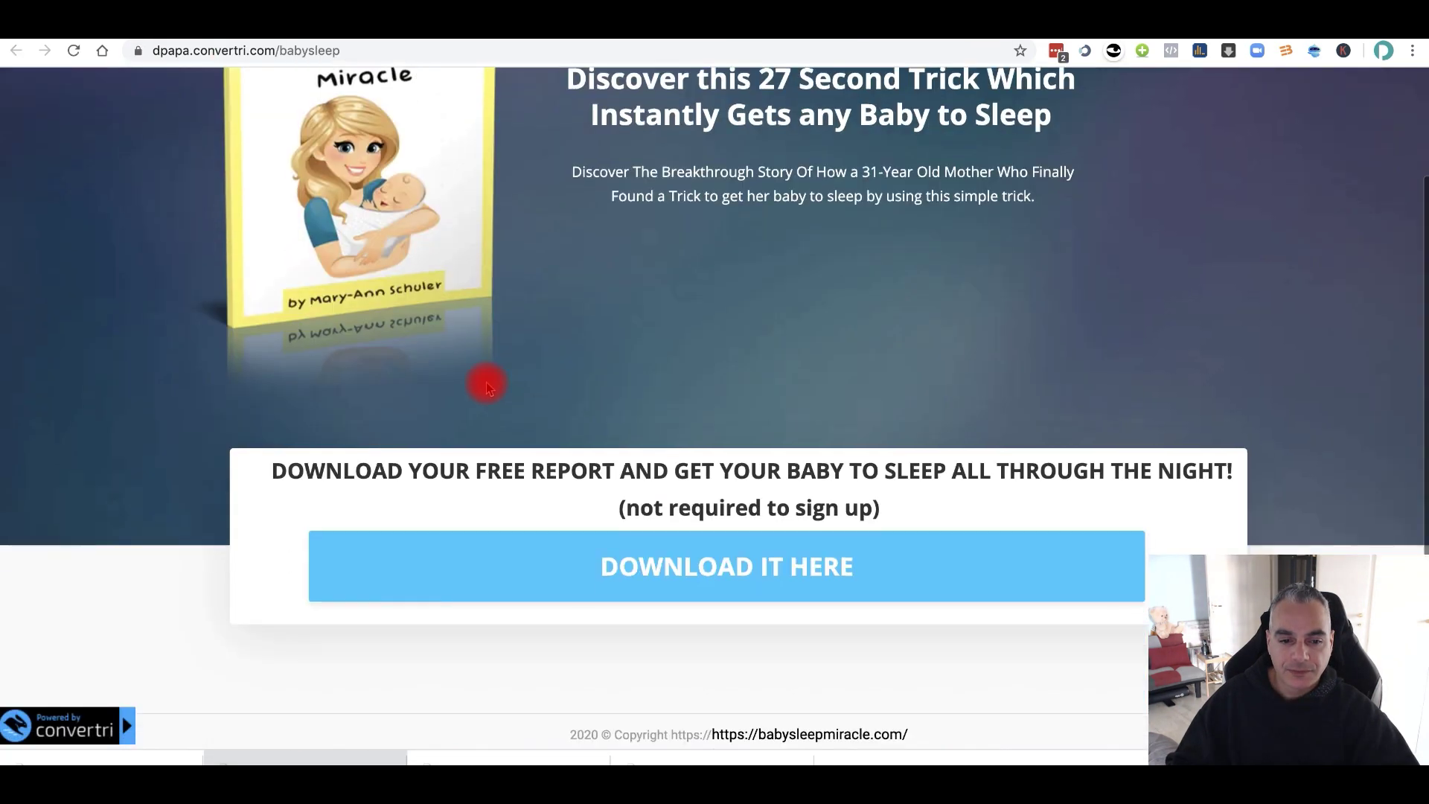
left_click(730, 570)
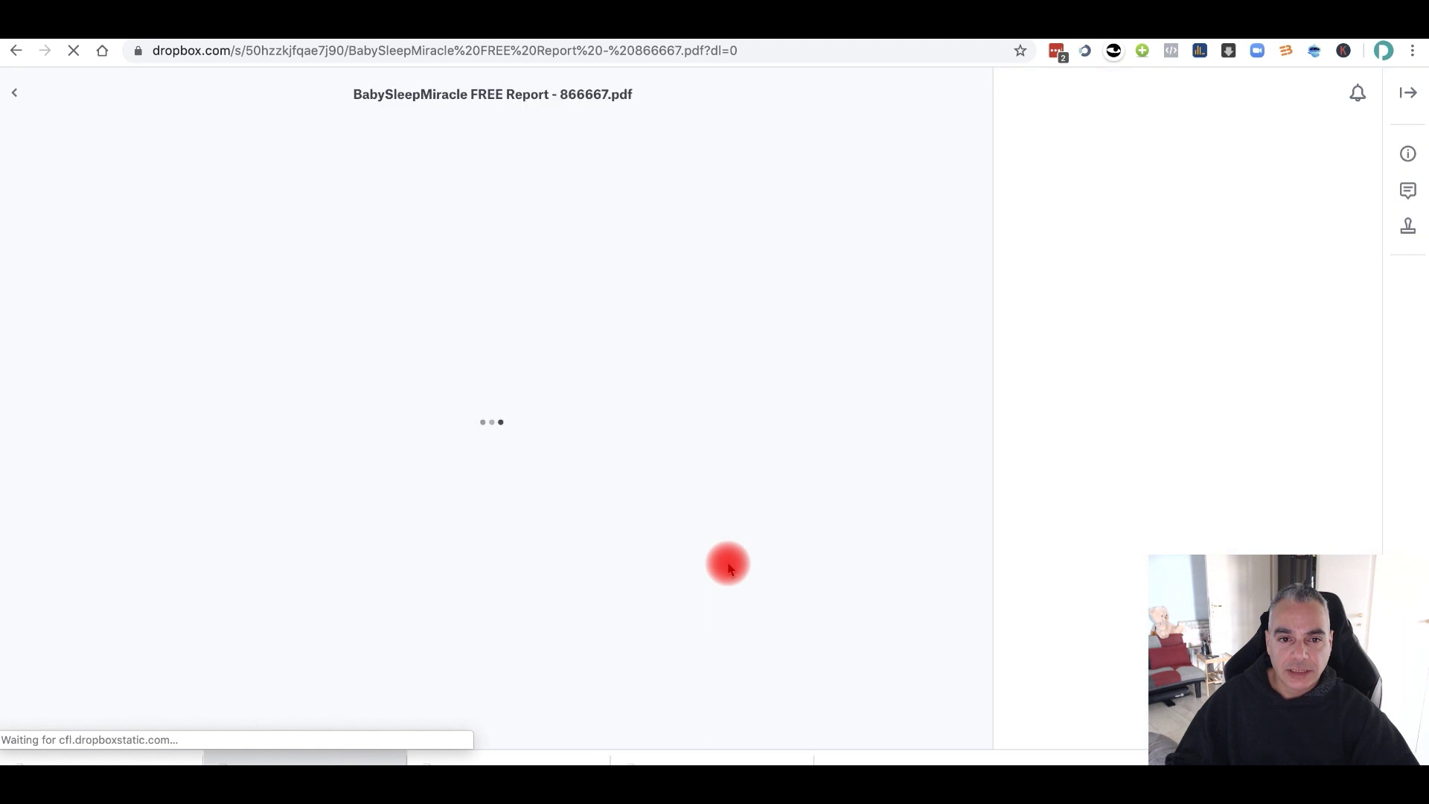
scroll(581, 409, "down", 12)
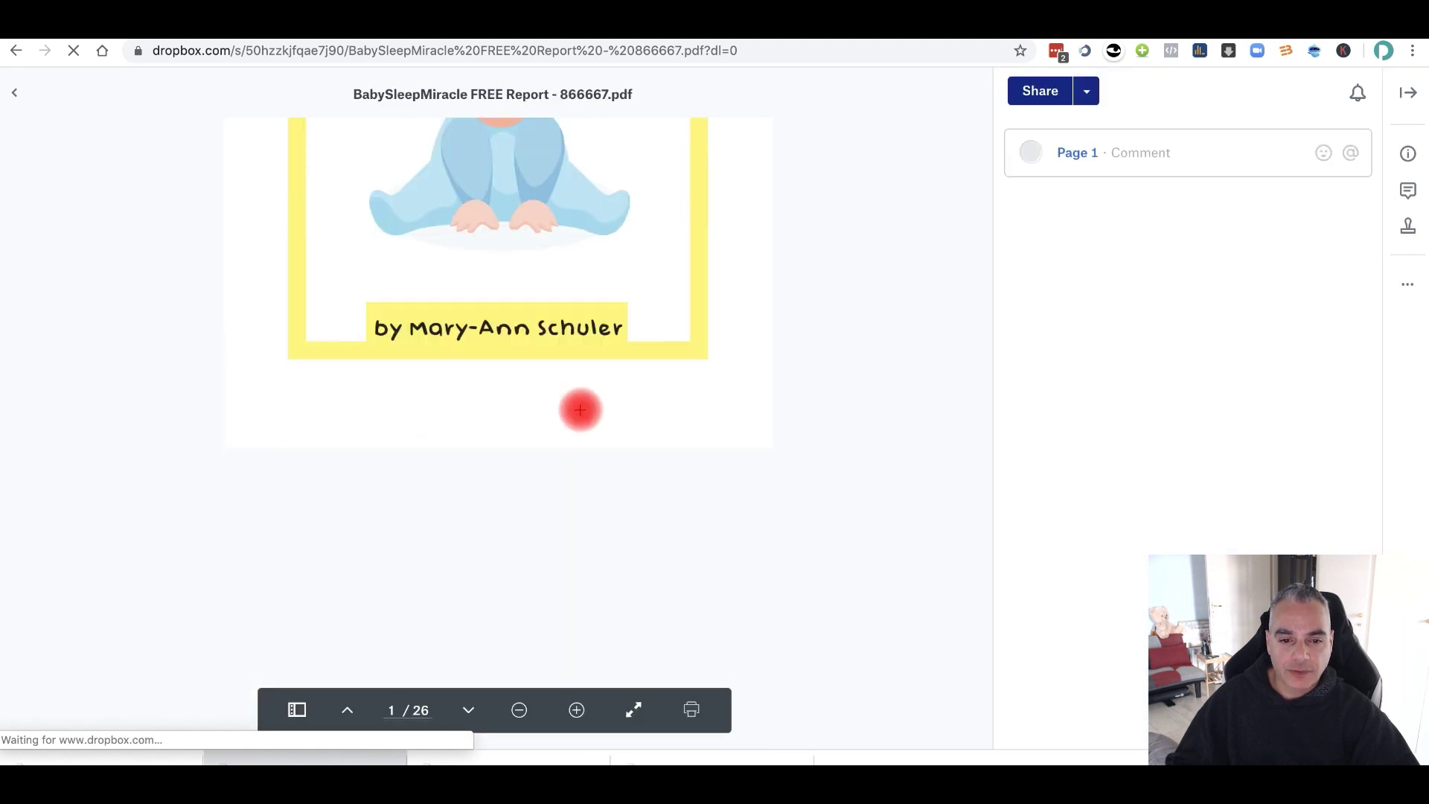
scroll(387, 456, "down", 4)
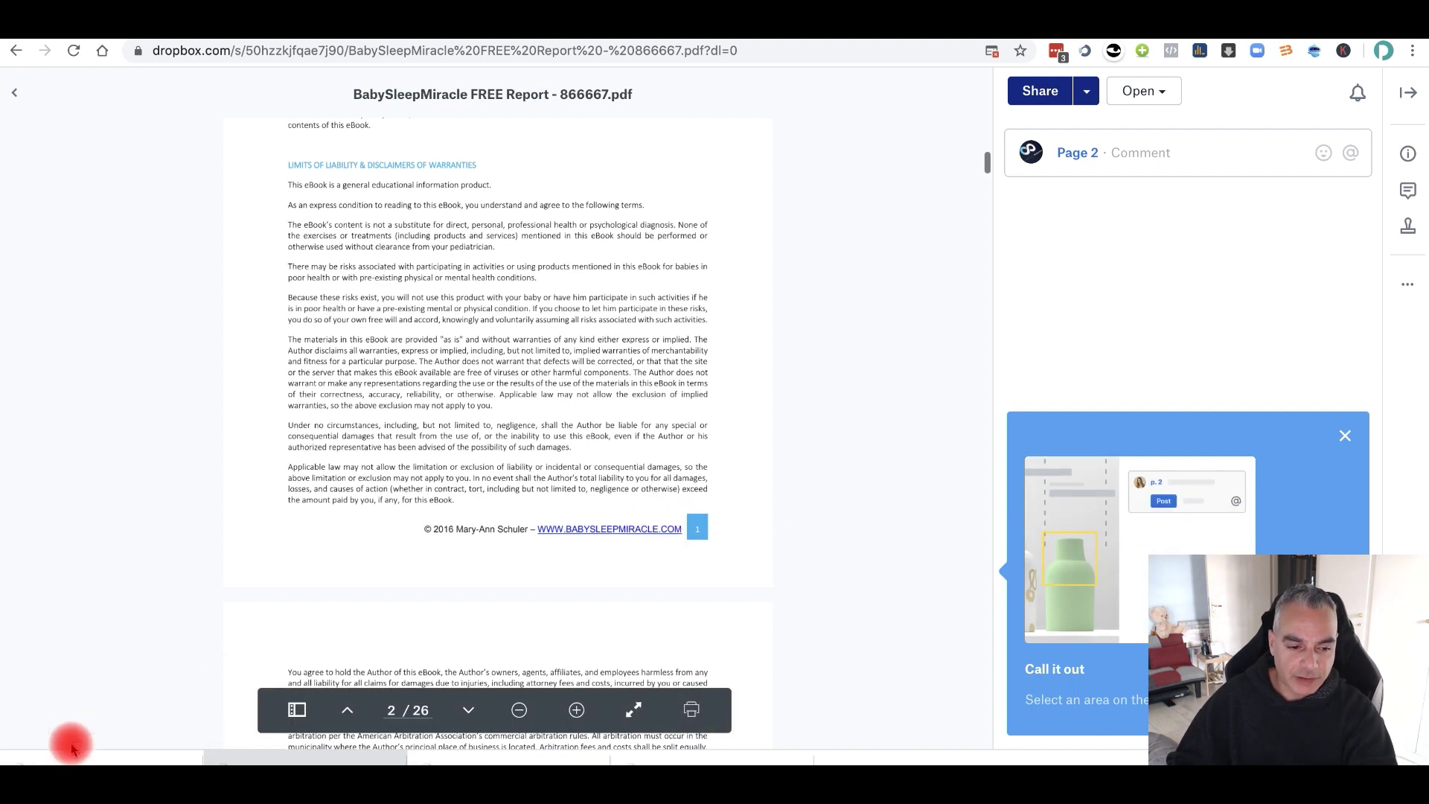
left_click(644, 535)
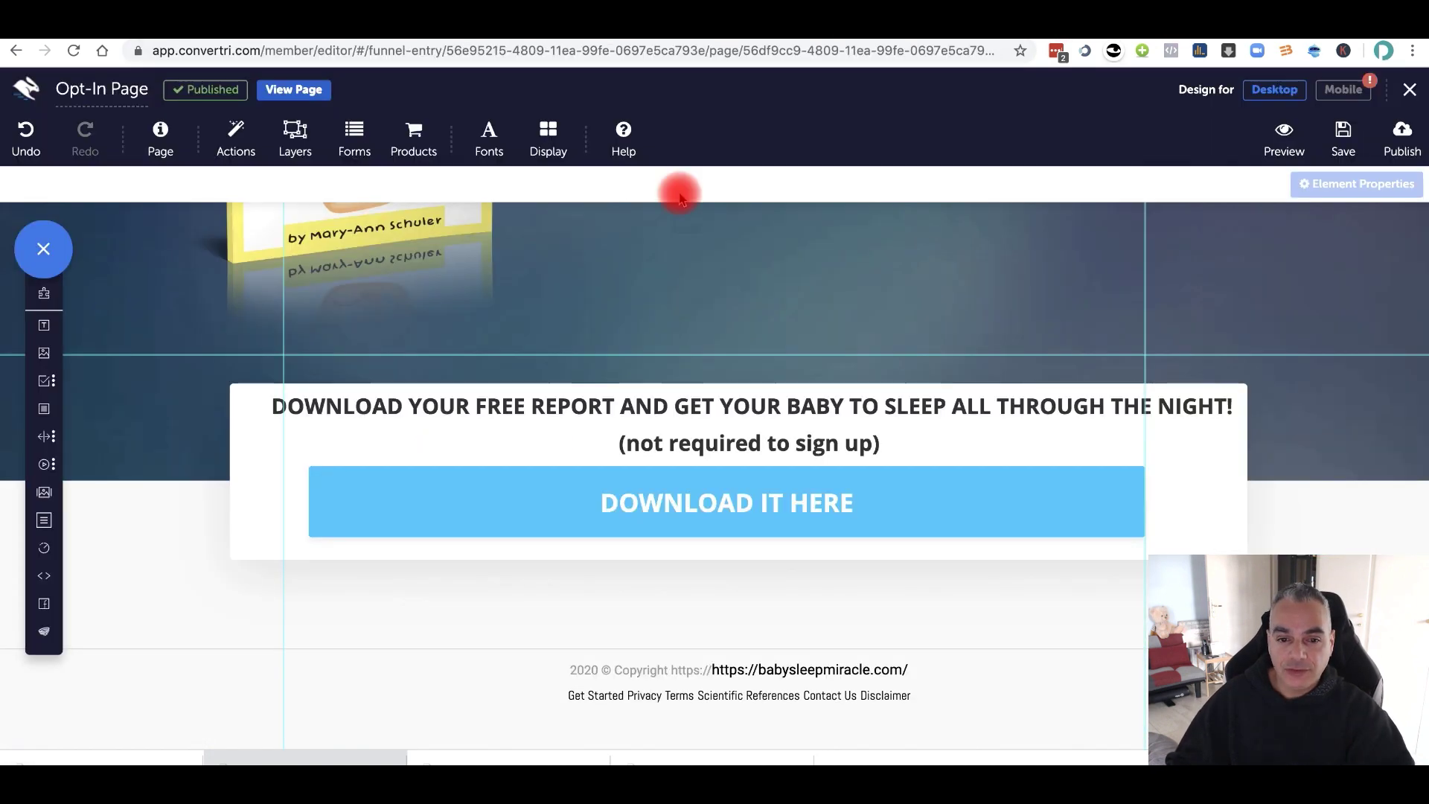
Step: Open the published opt-in page from the Convertri editor and copy its address
scroll(651, 280, "up", 5)
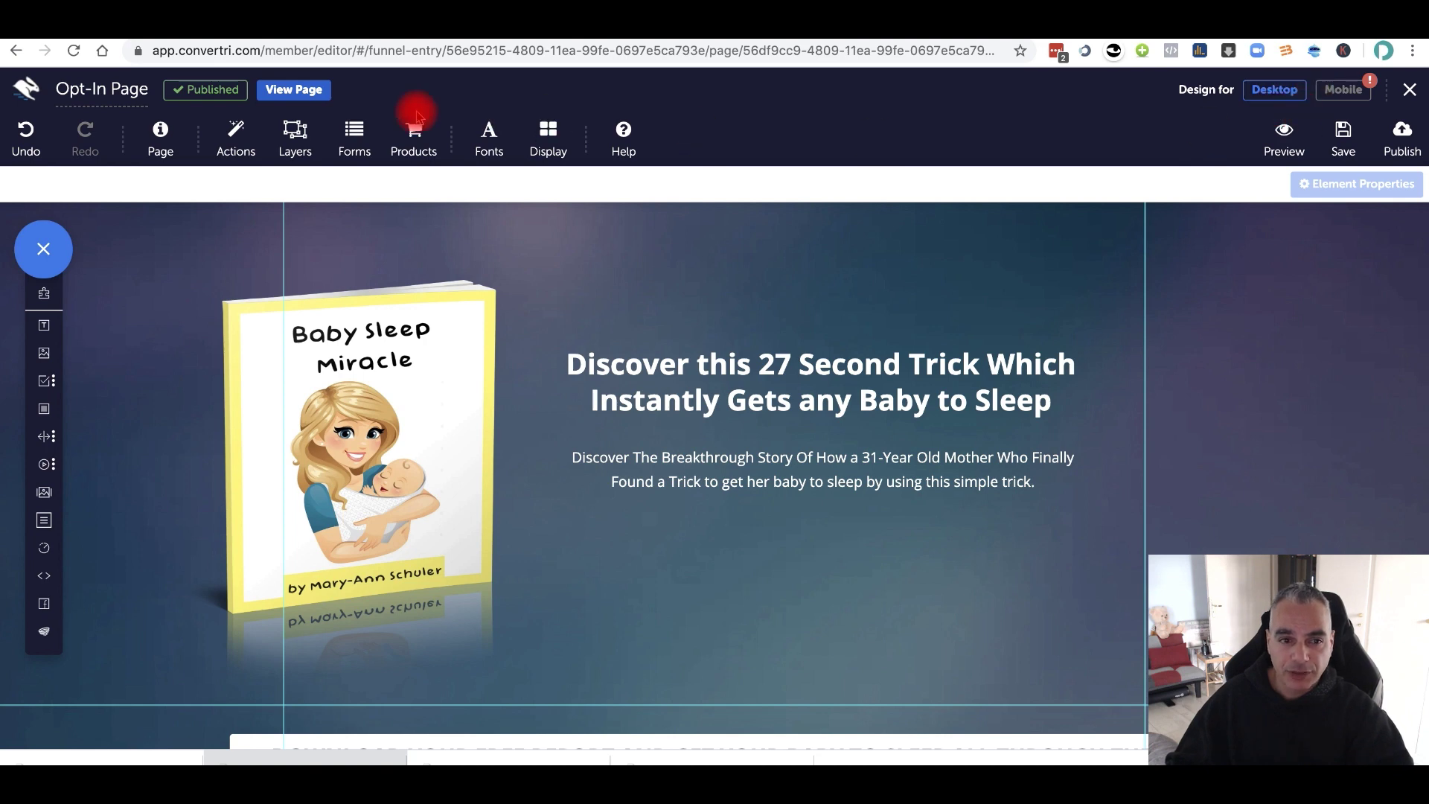
left_click(311, 91)
left_click(332, 53)
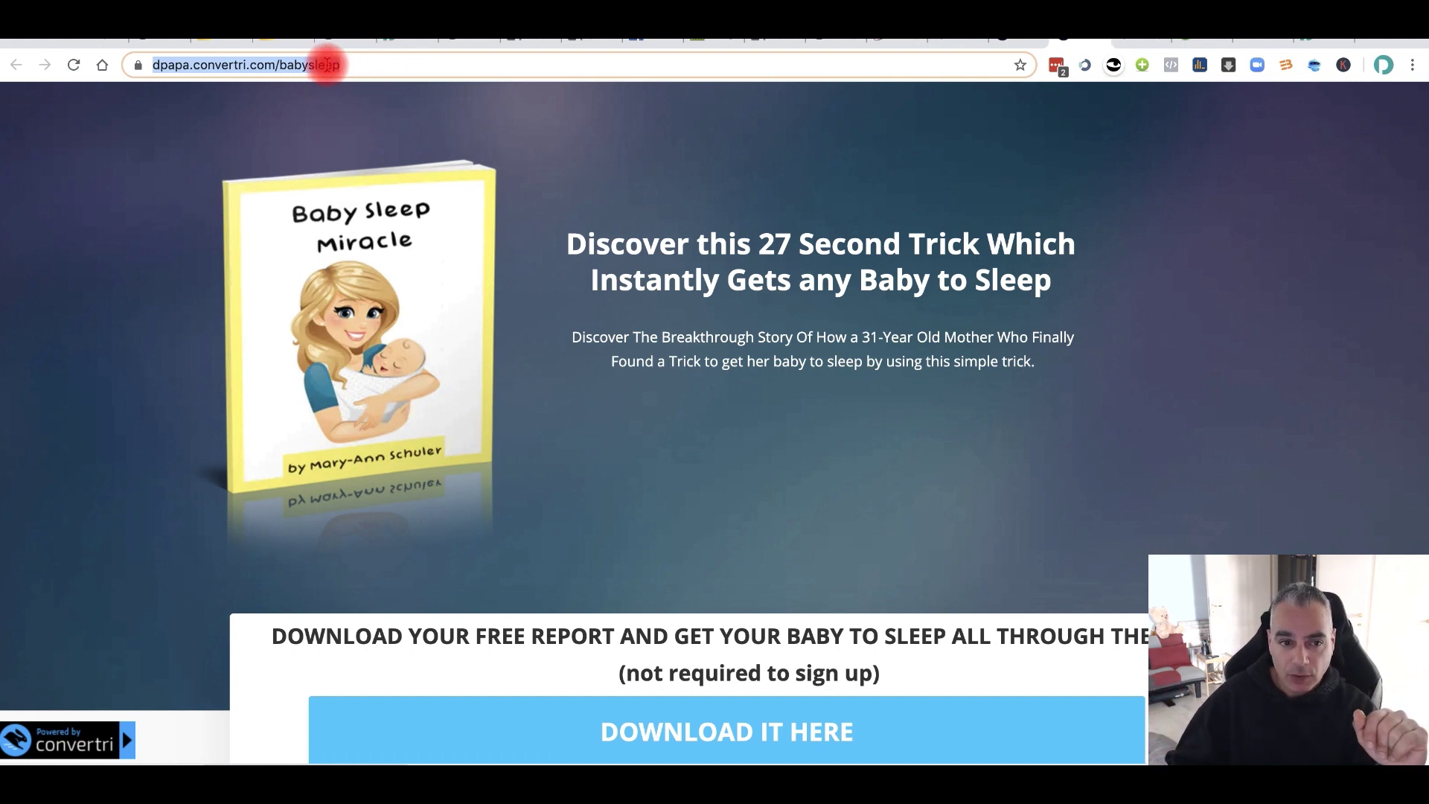
right_click(328, 69)
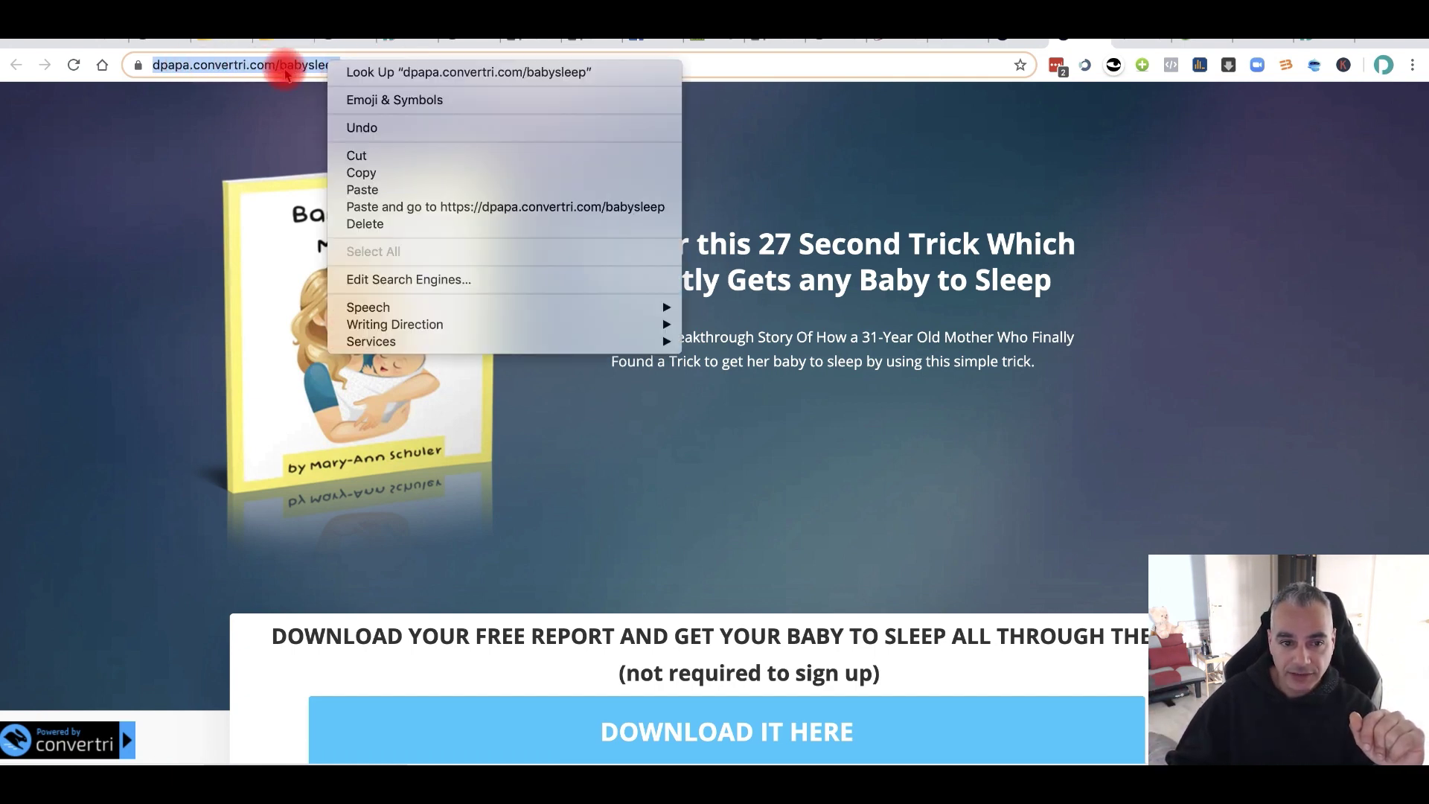
left_click(409, 172)
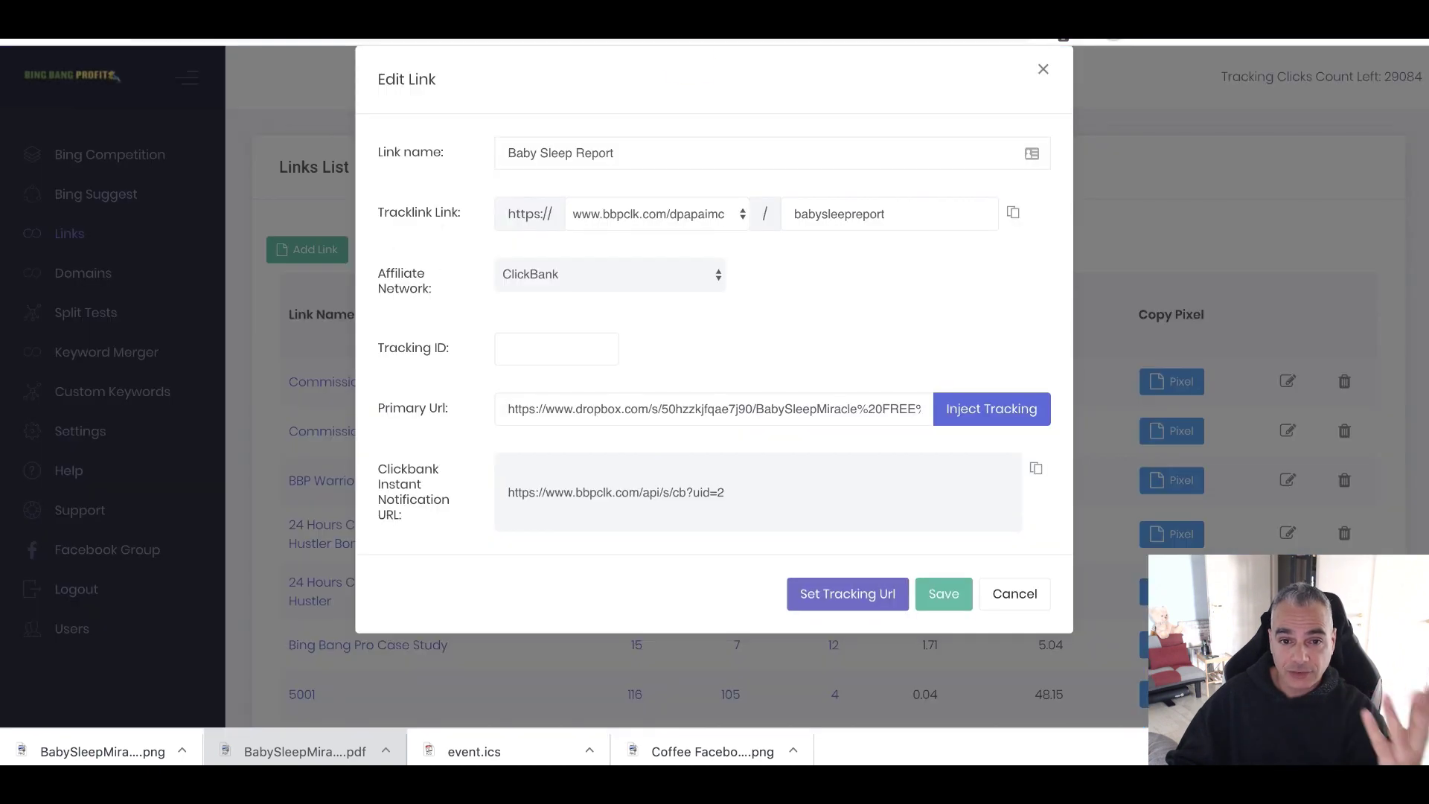
left_click(1026, 598)
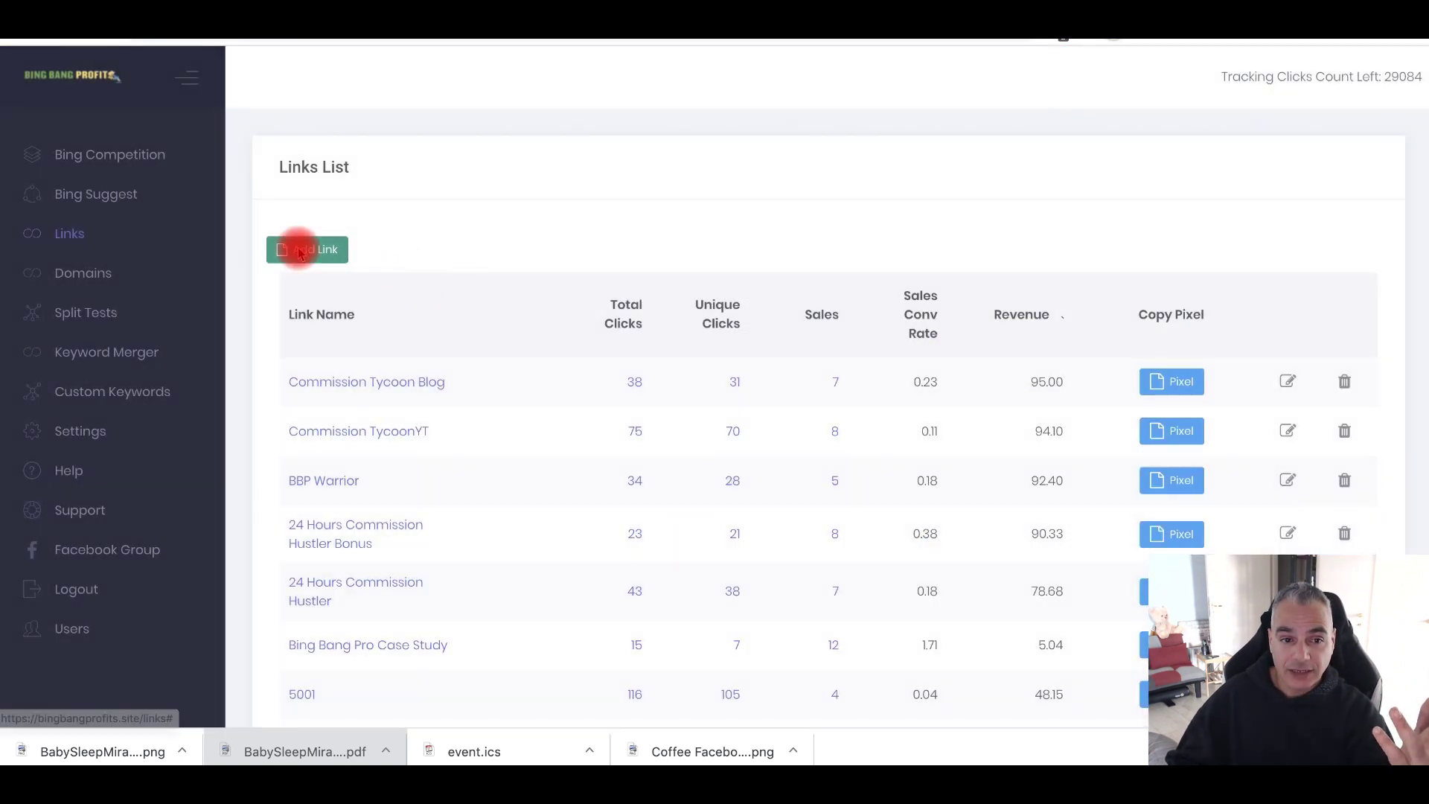
left_click(299, 248)
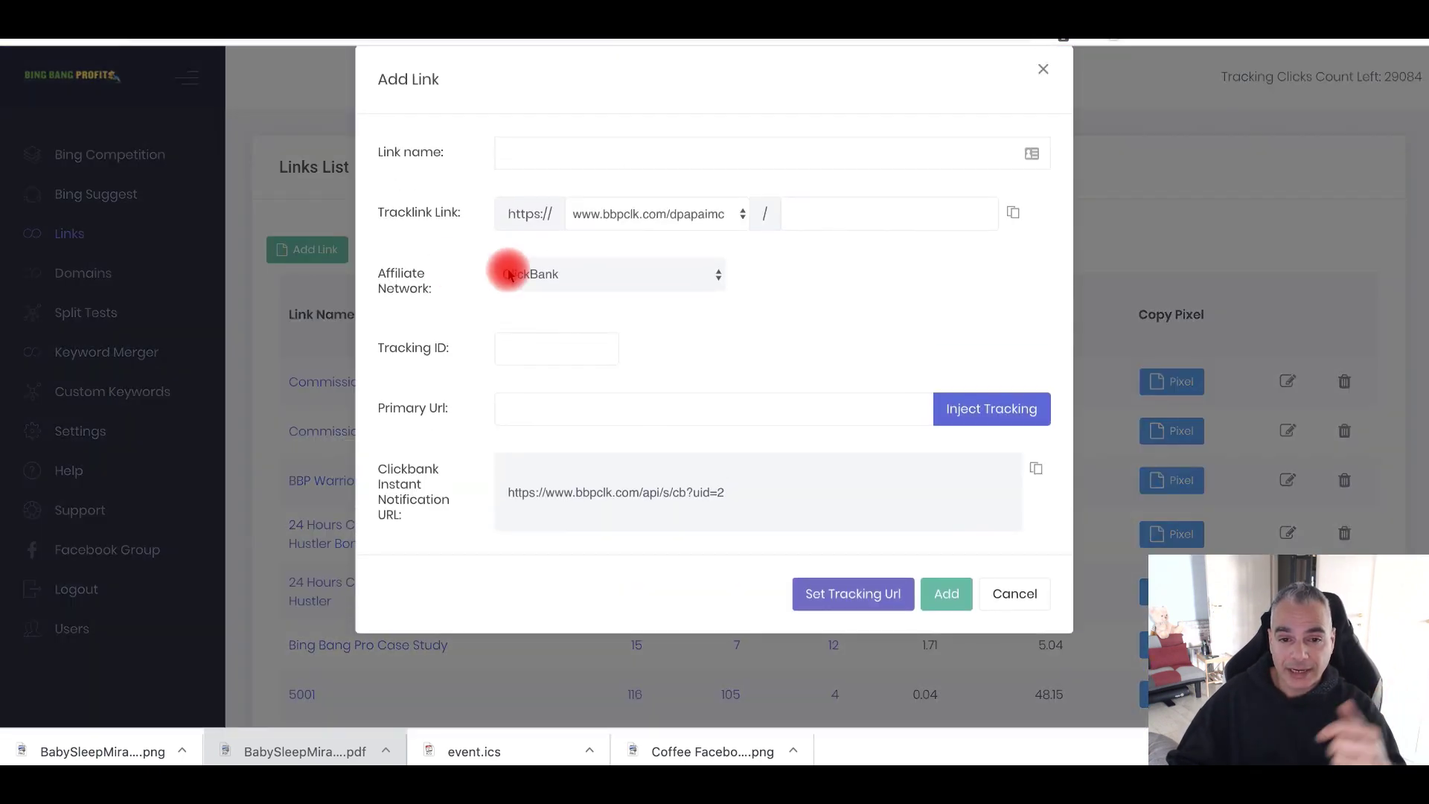
left_click(623, 411)
type("https://dpapa.convertri.com/babysleep")
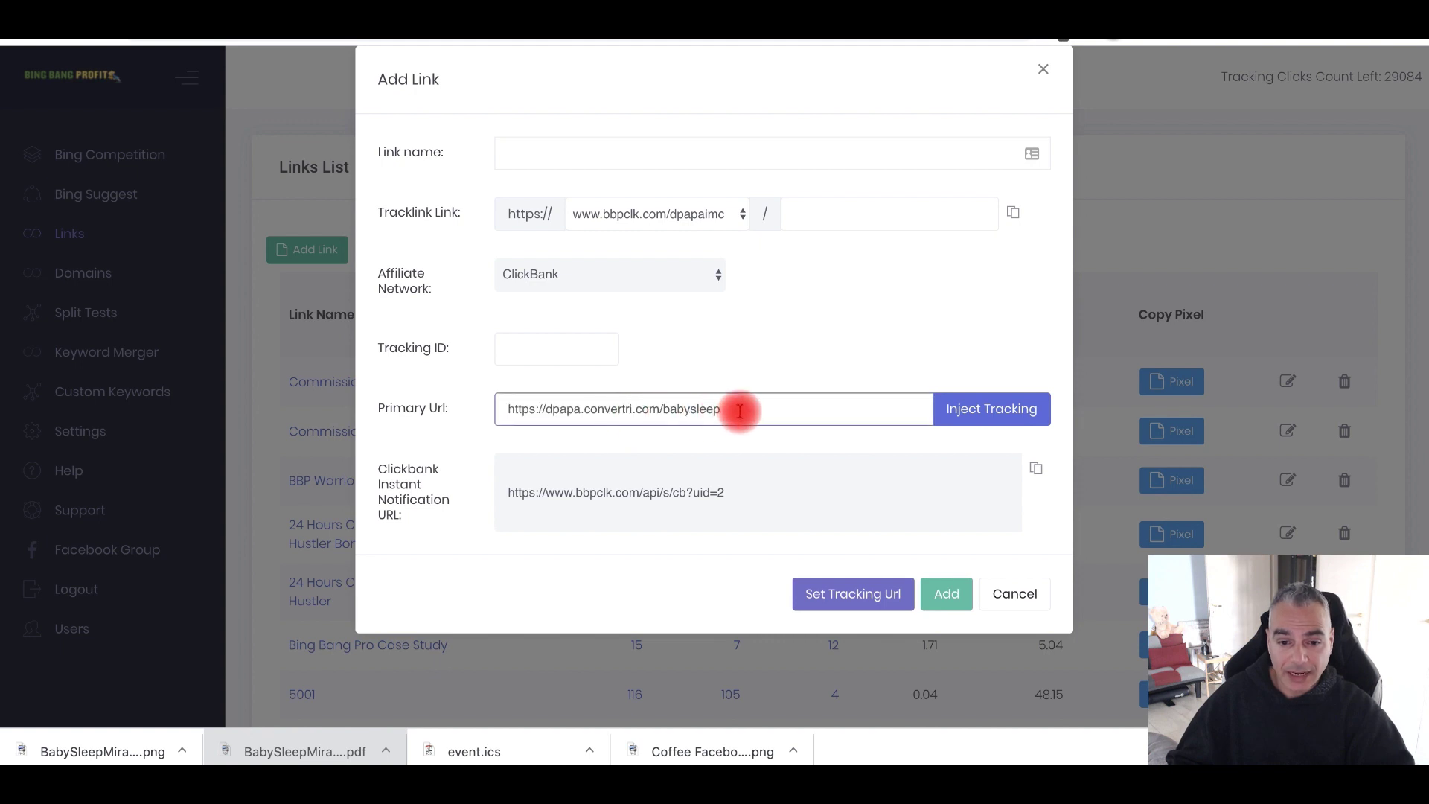
left_click_drag(740, 409, 289, 412)
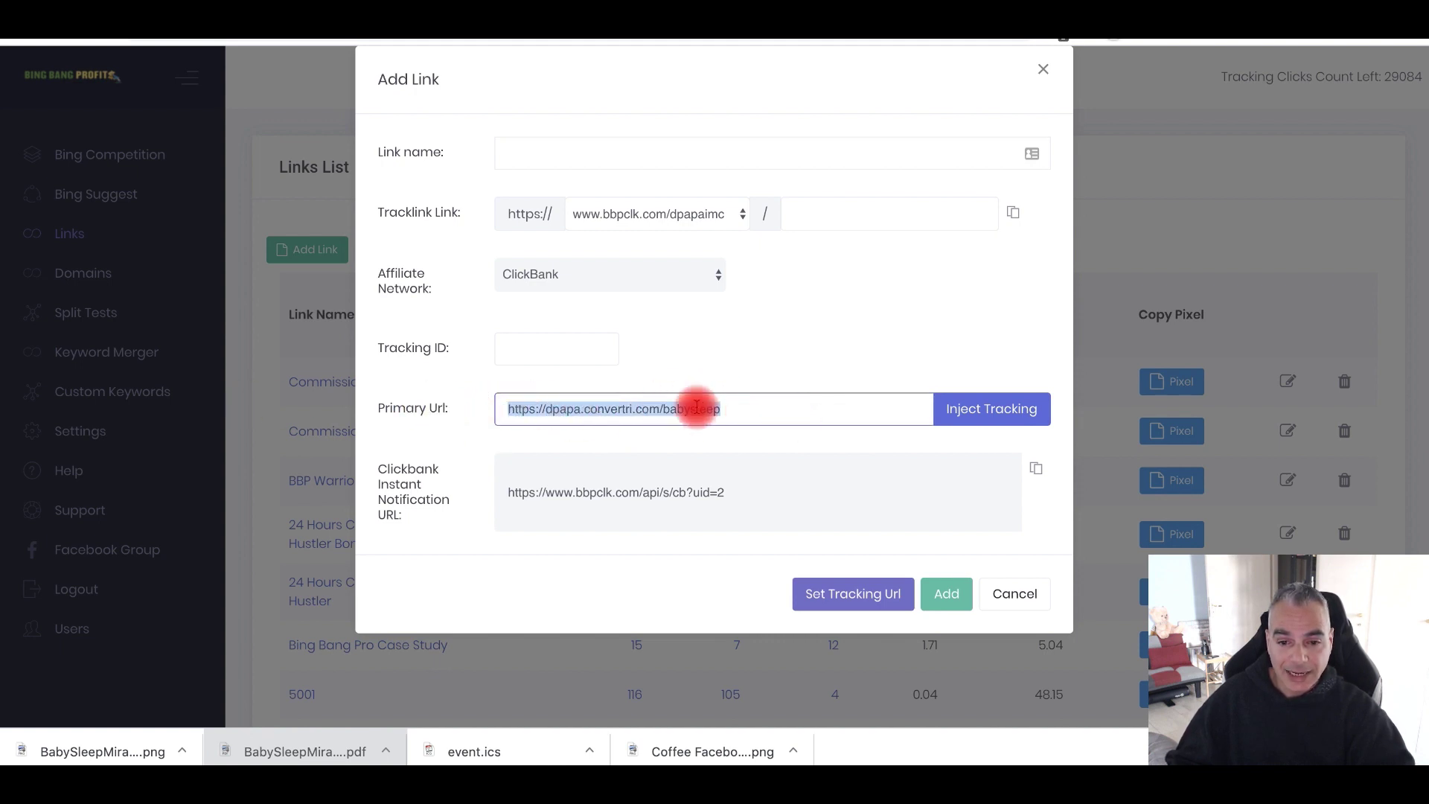
Step: Inject tracking into the new link's primary URL with tracking ID bingads, and set its tracklink ending to babysleeplander
left_click(540, 354)
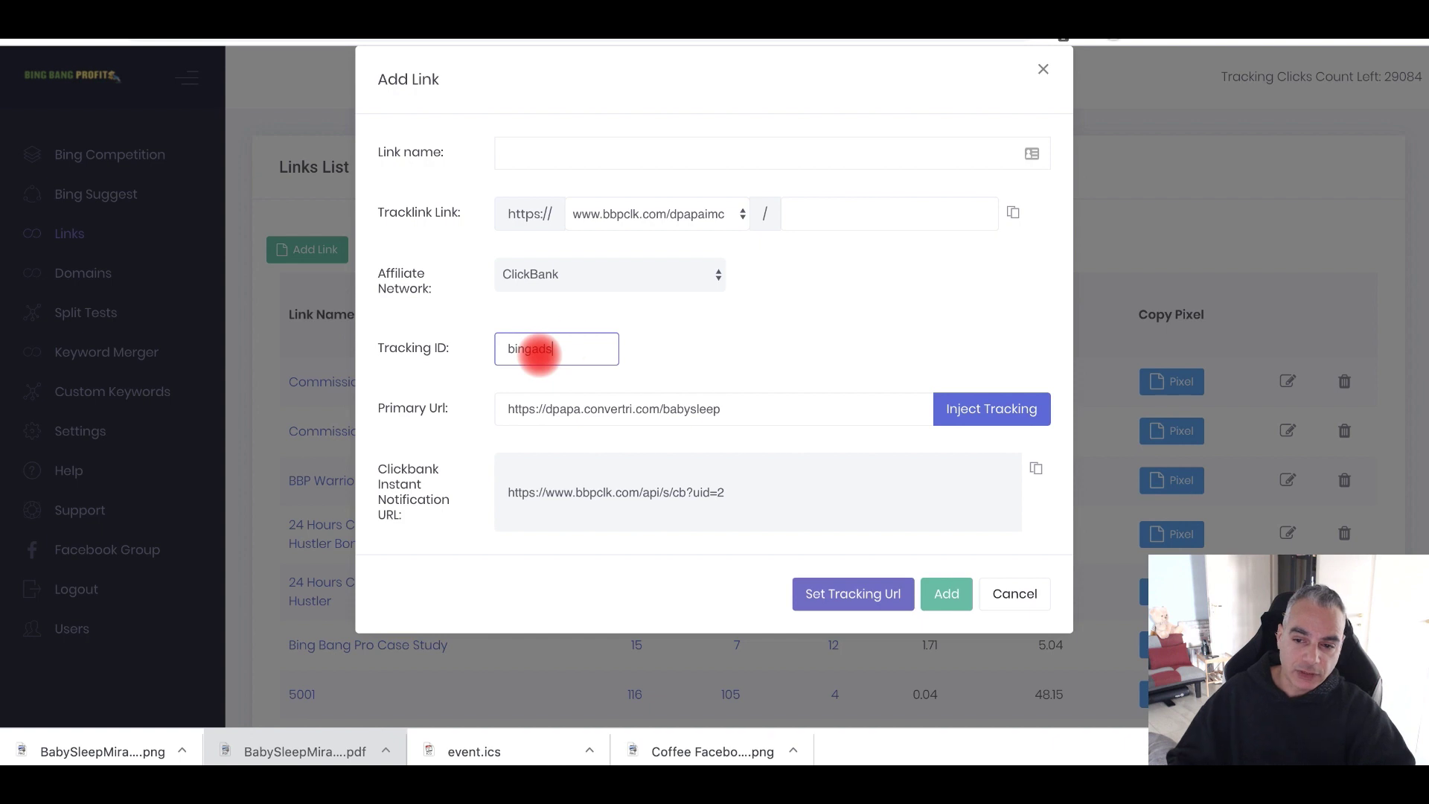
left_click(1002, 409)
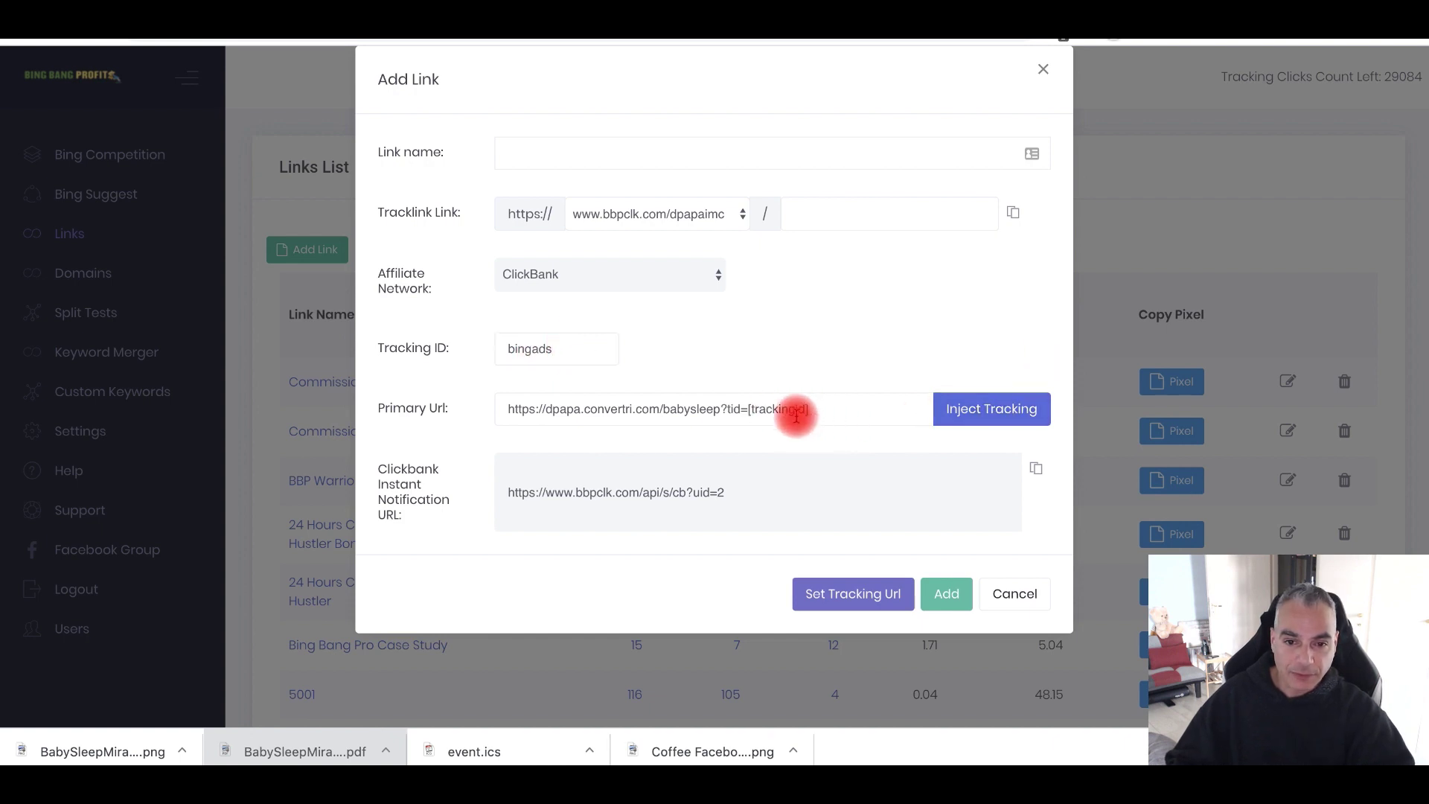
left_click(842, 213)
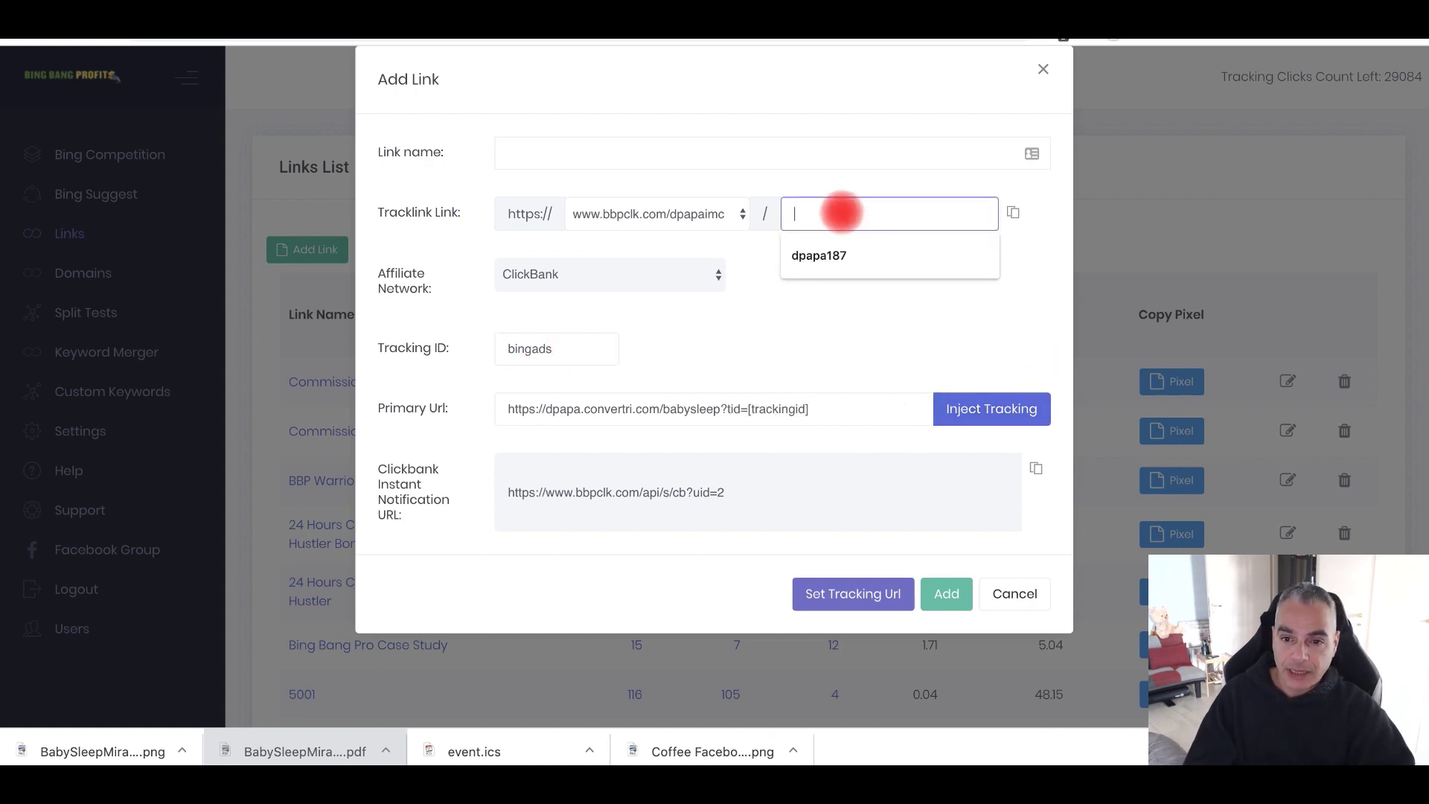
type("babysleeplander")
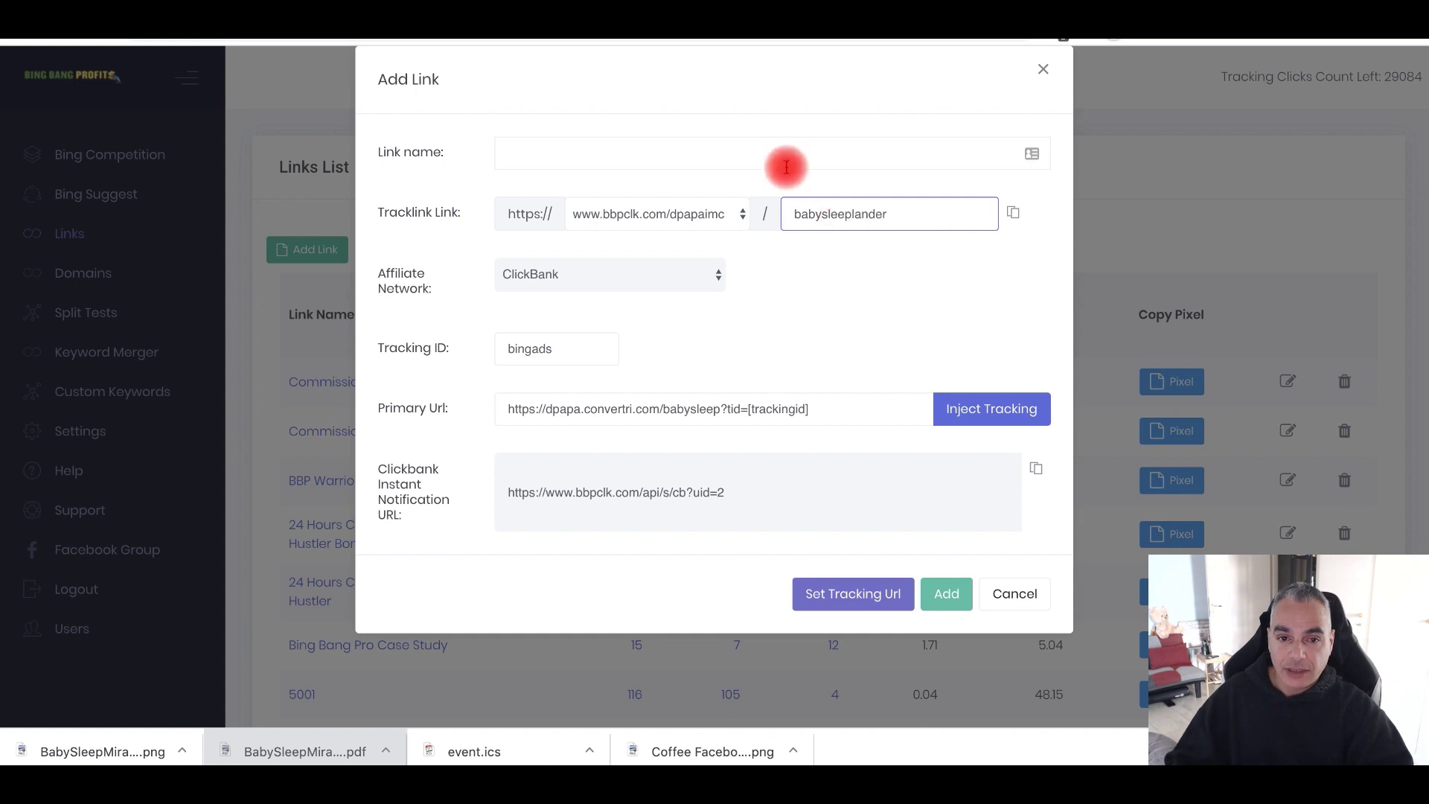
Step: Name the new tracking link Baby sleep Lander and add it to the links list
left_click(740, 155)
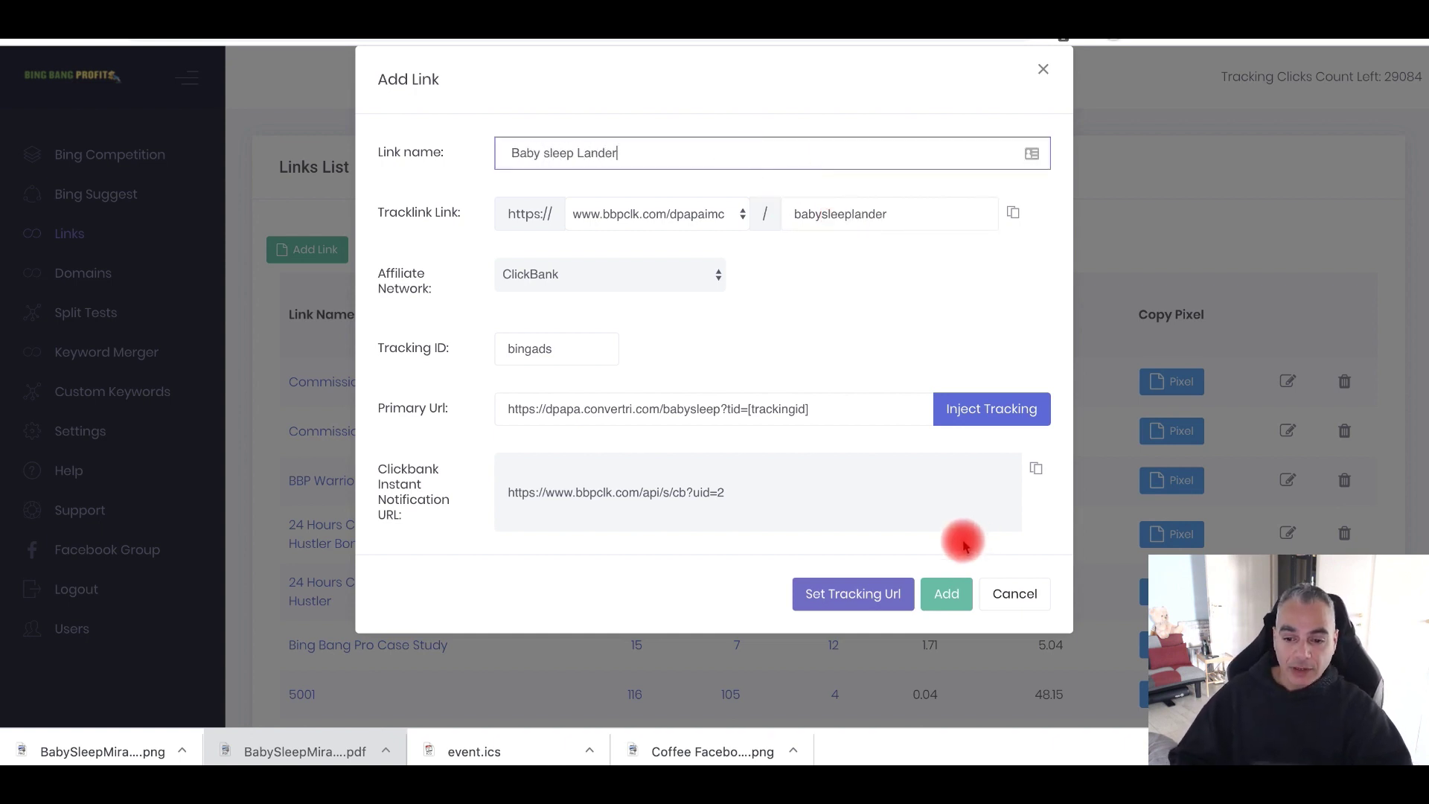
left_click(947, 594)
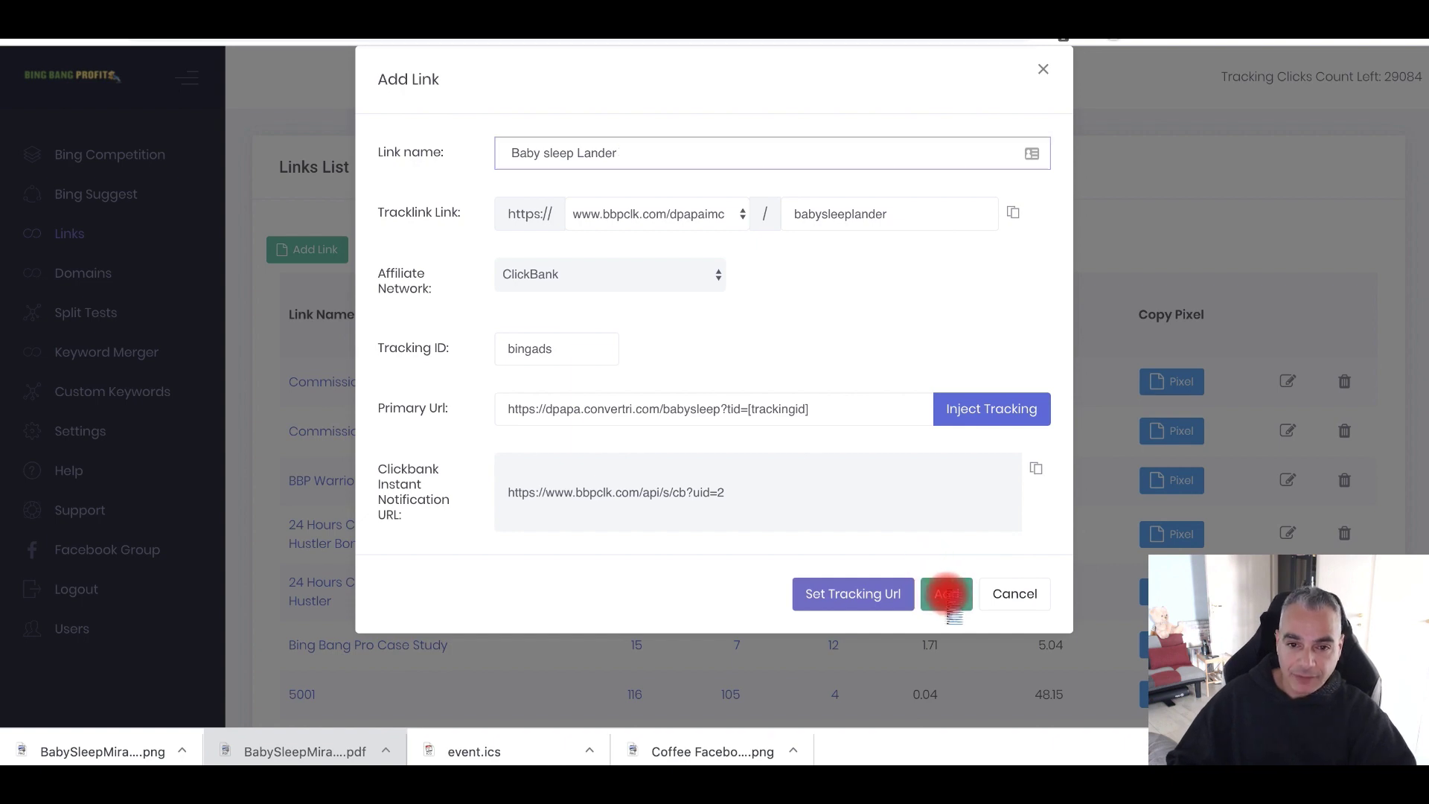
Step: Set the revenue of the Baby sleep Lander link's pixel to 28 and copy the pixel code
scroll(953, 588, "down", 6)
scroll(959, 585, "down", 5)
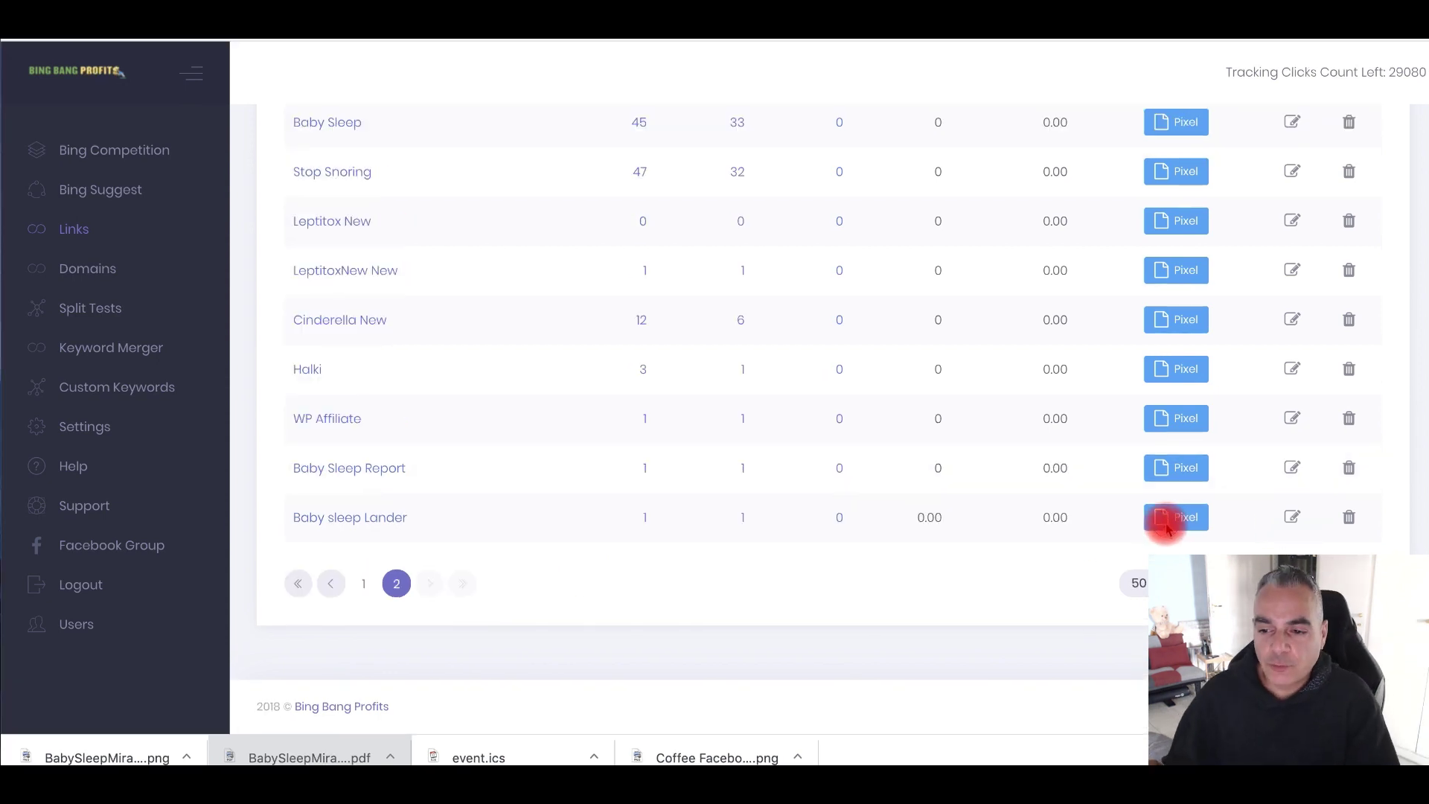
left_click(1173, 521)
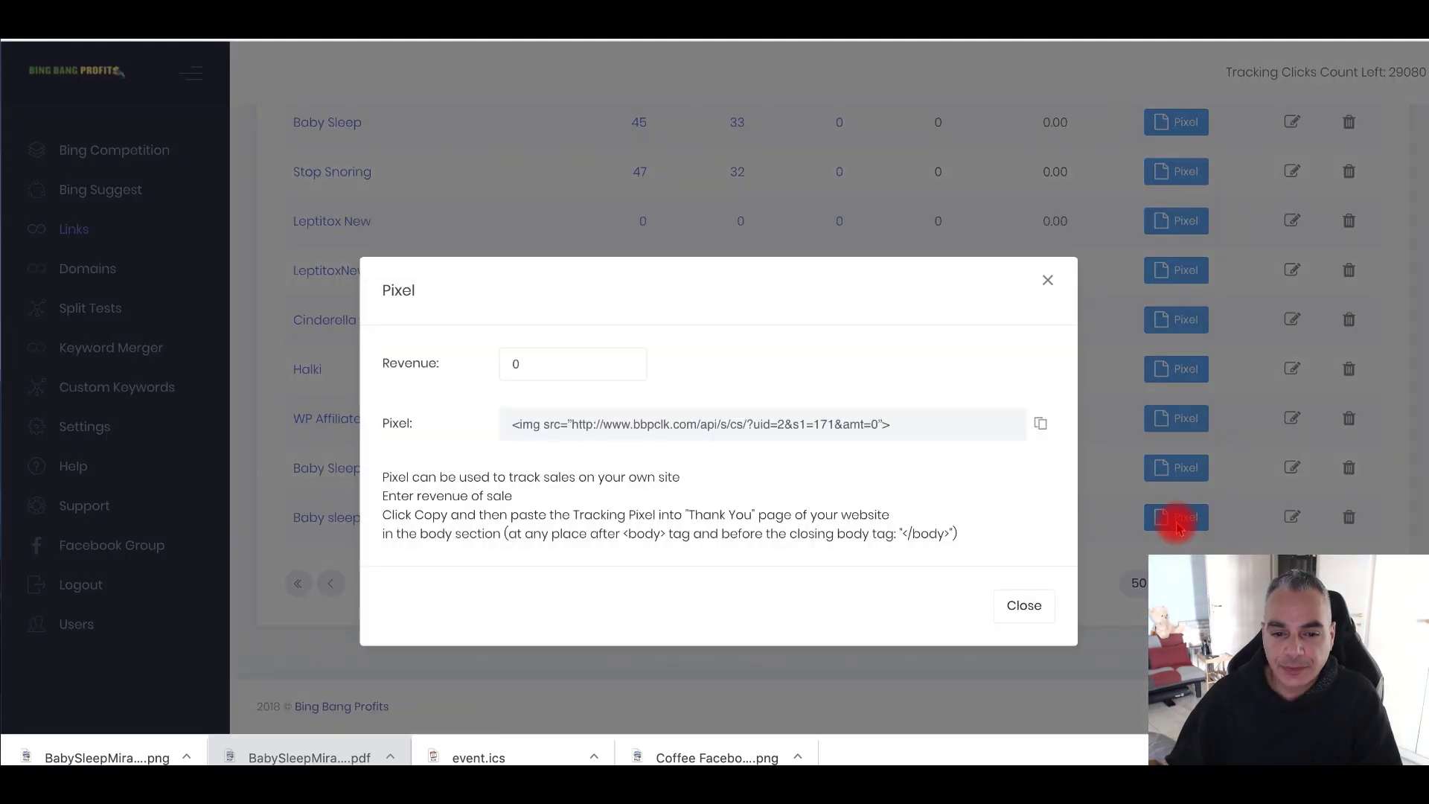
left_click_drag(538, 369, 375, 348)
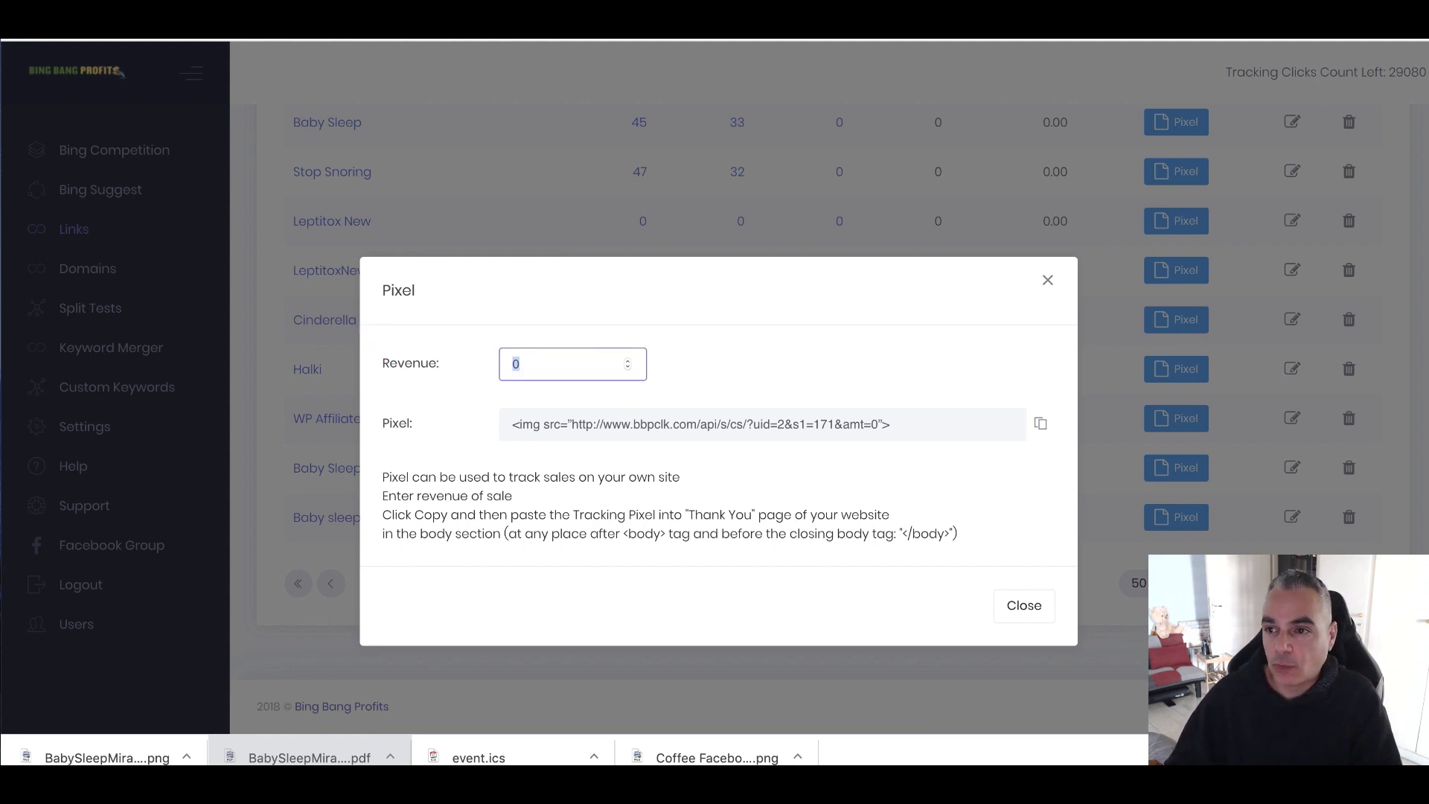
key("ctrl+Tab")
left_click_drag(847, 395, 772, 395)
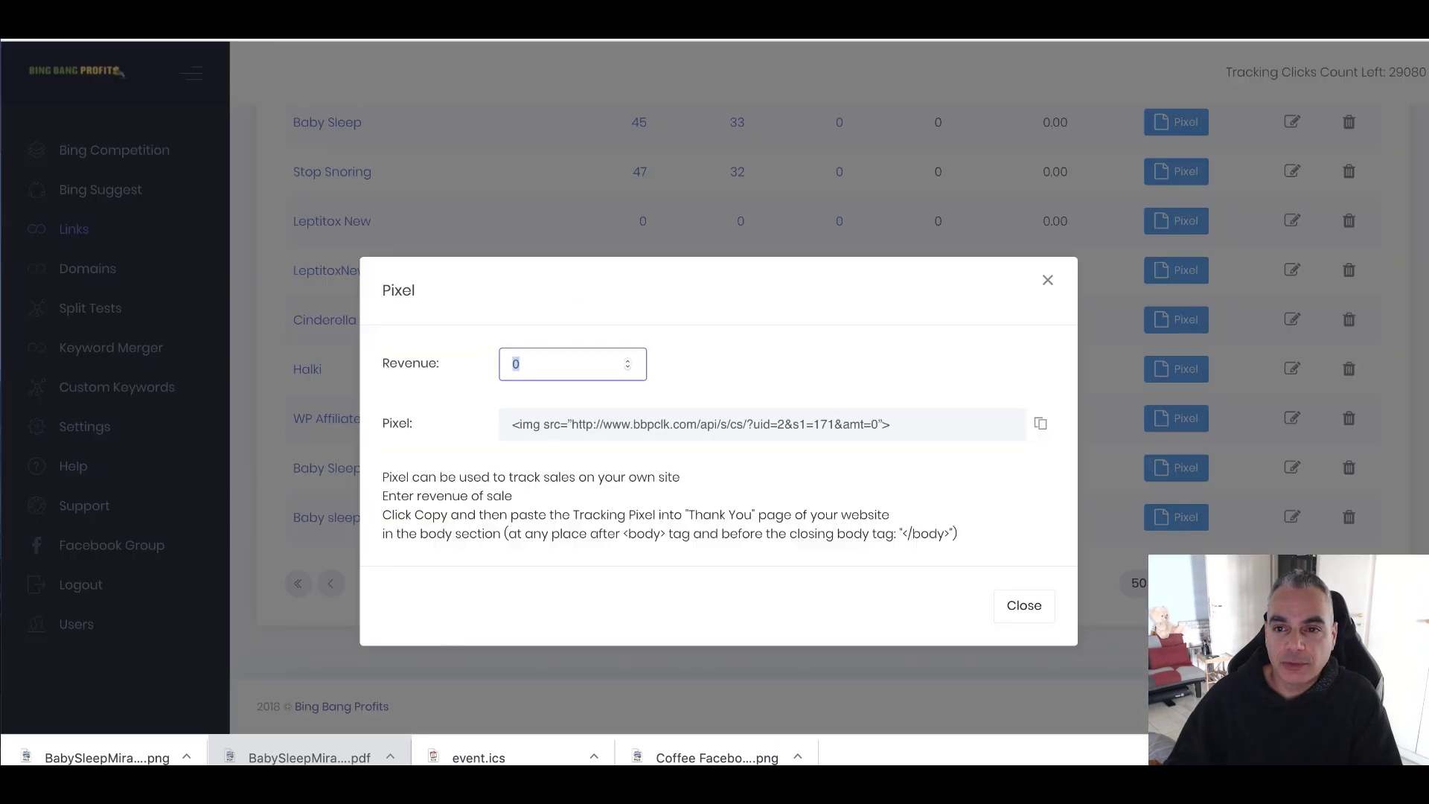
double_click(554, 363)
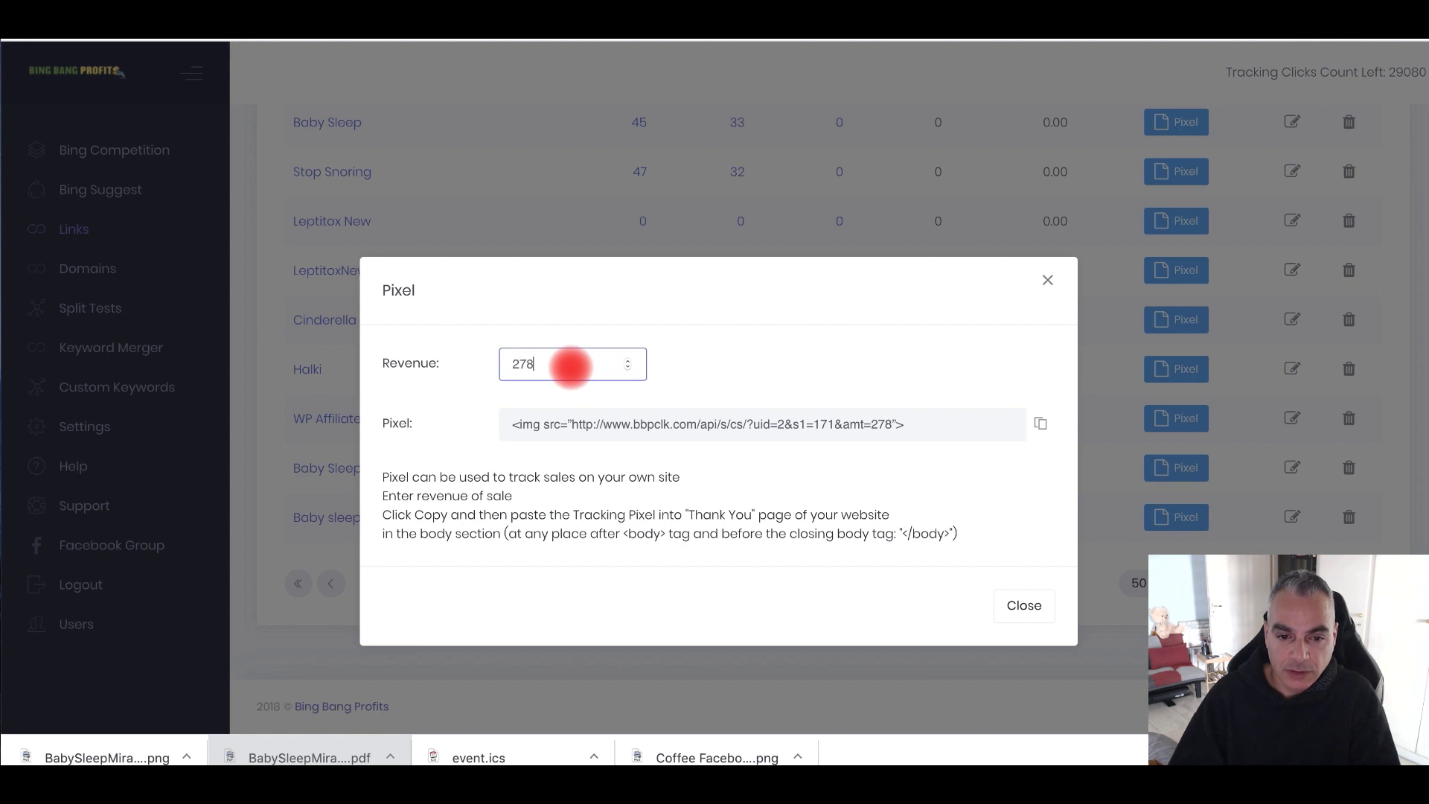
left_click(1046, 430)
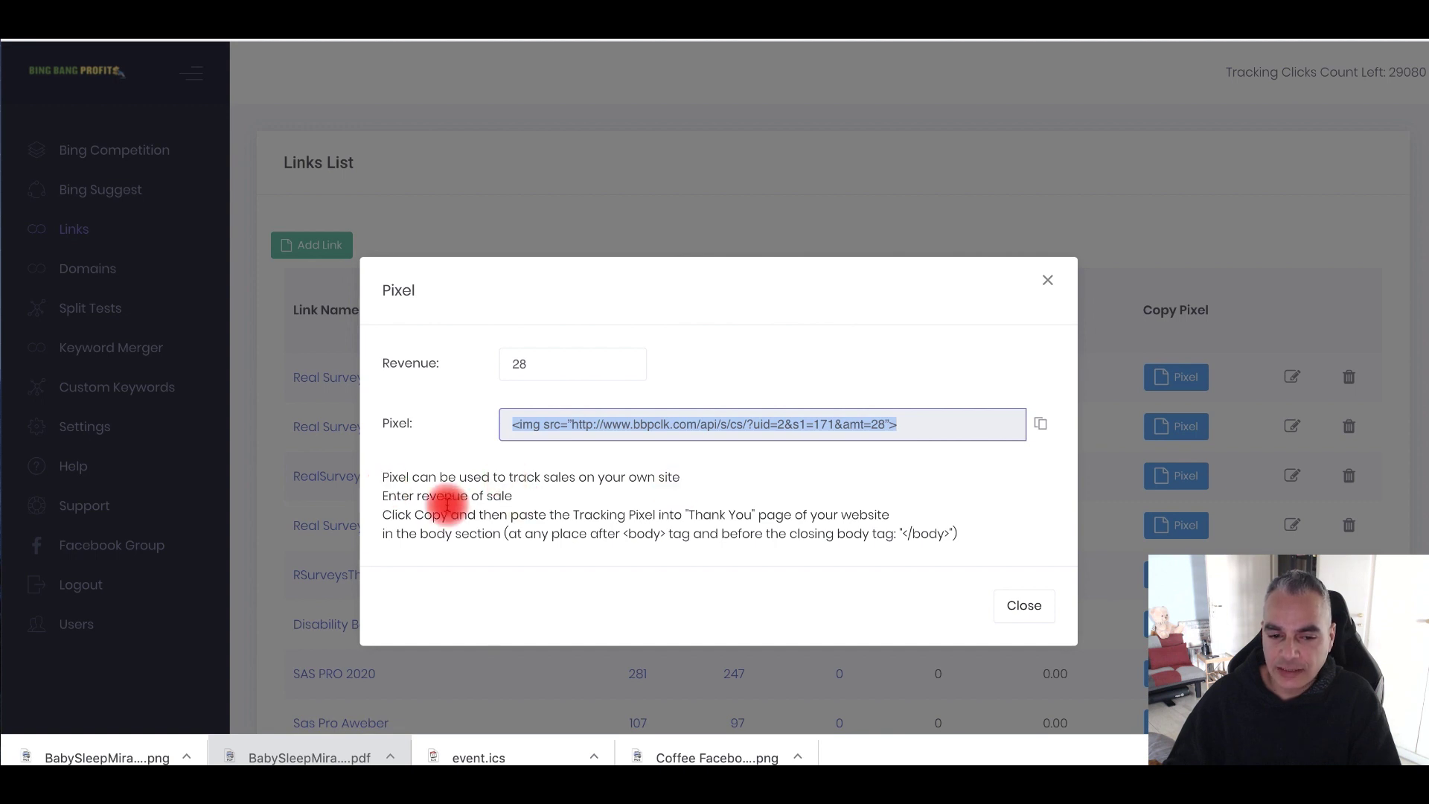
right_click(874, 425)
left_click(881, 396)
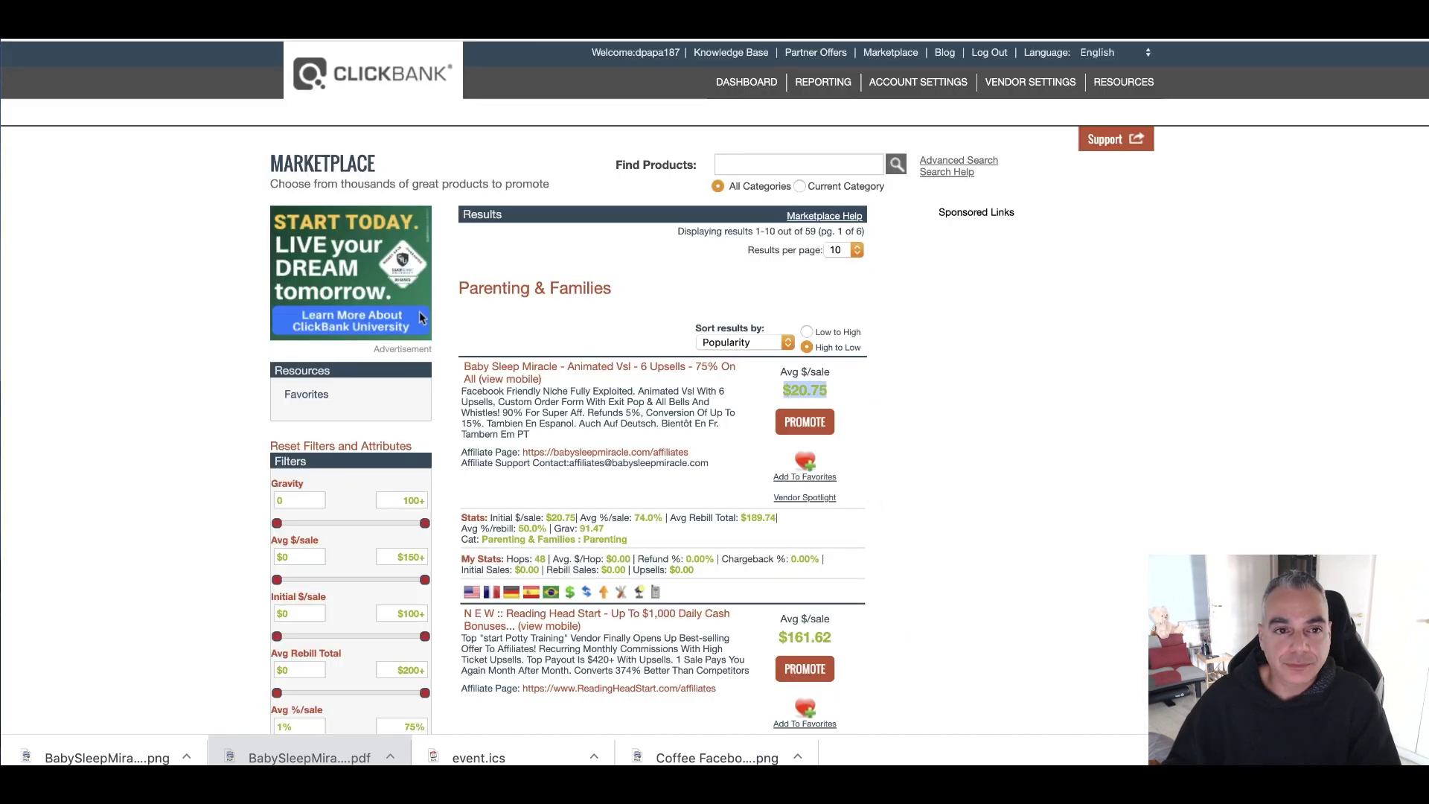
Step: Switch to the Convertri Opt-In Page editor and open the page's custom scripts
left_click(243, 37)
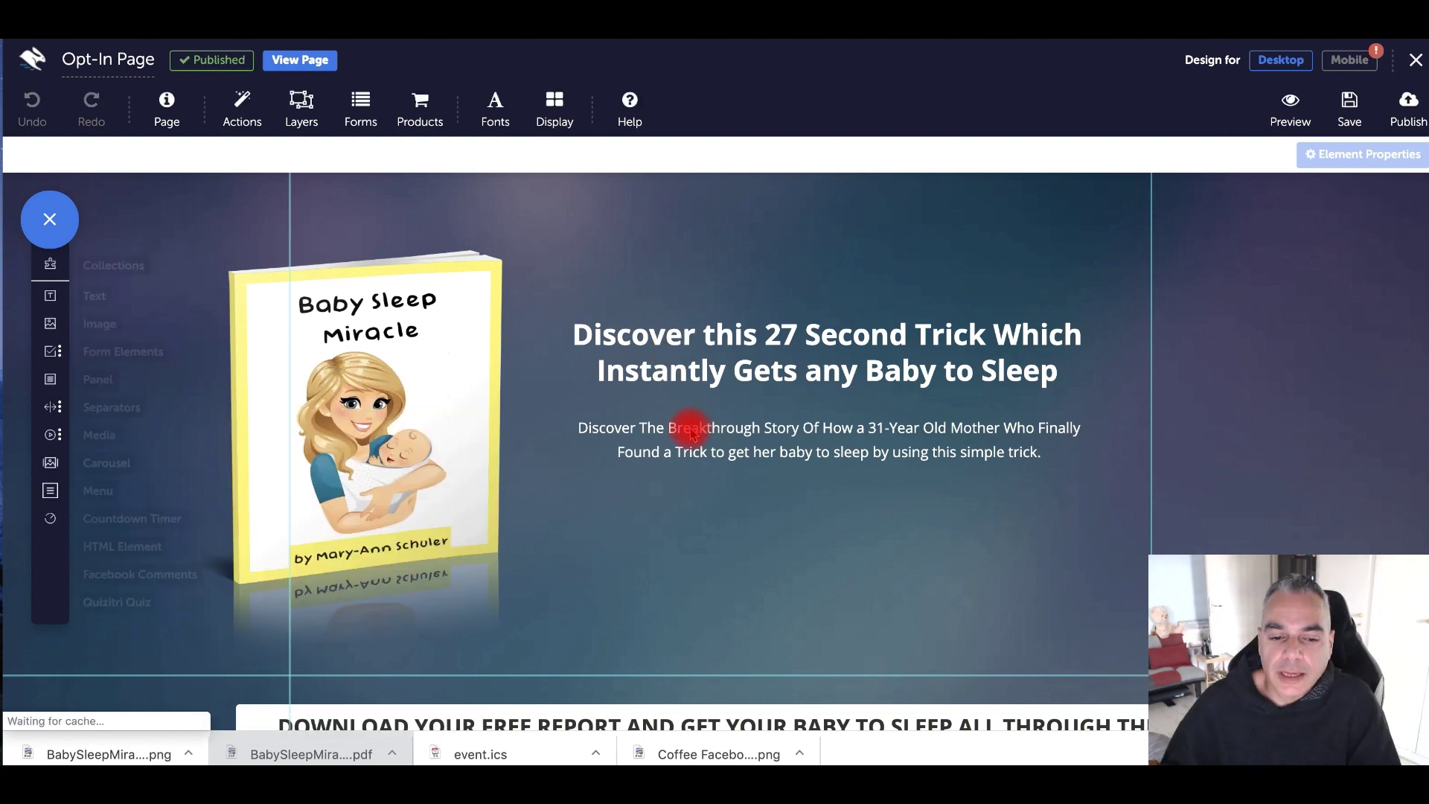
scroll(685, 425, "down", 10)
scroll(682, 414, "up", 10)
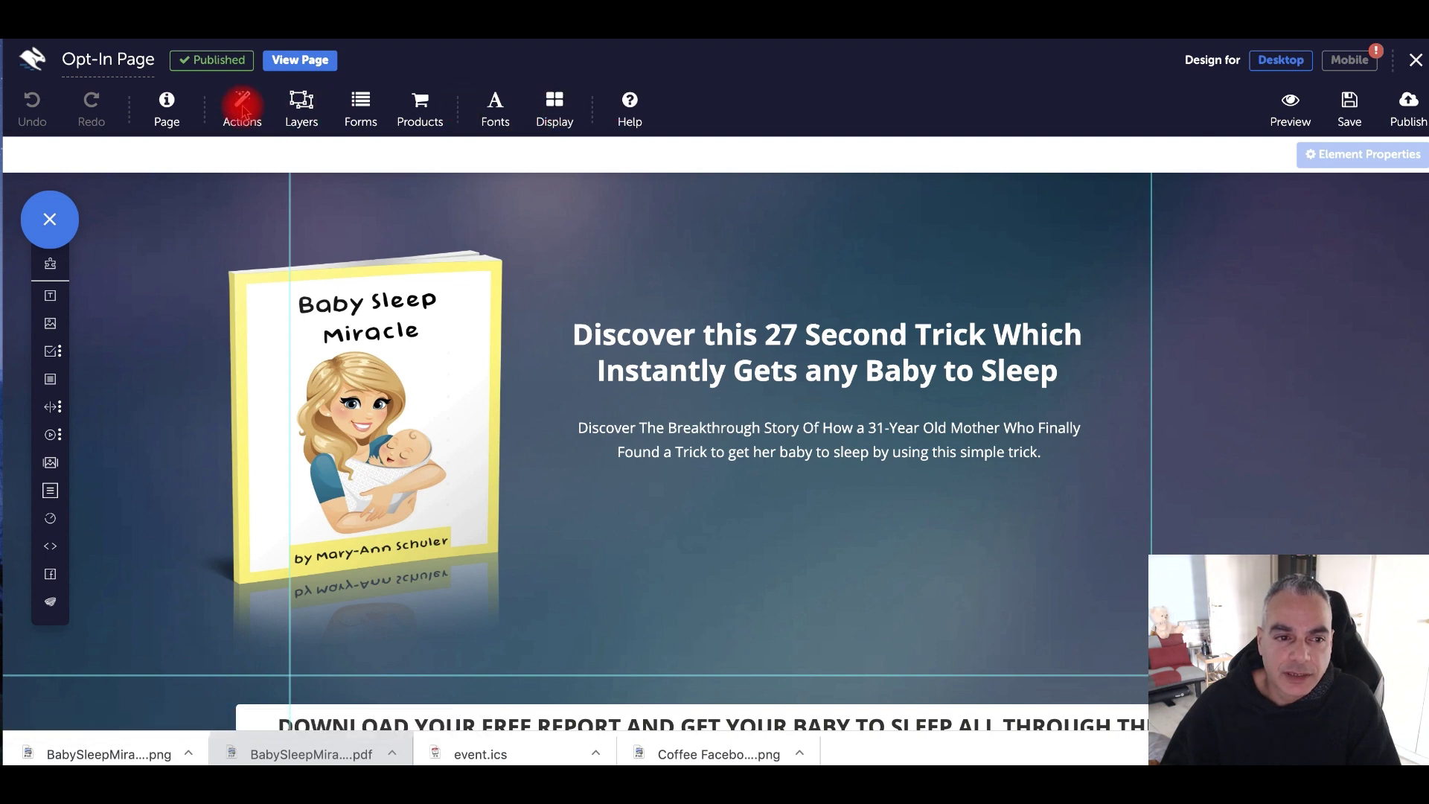
left_click(167, 107)
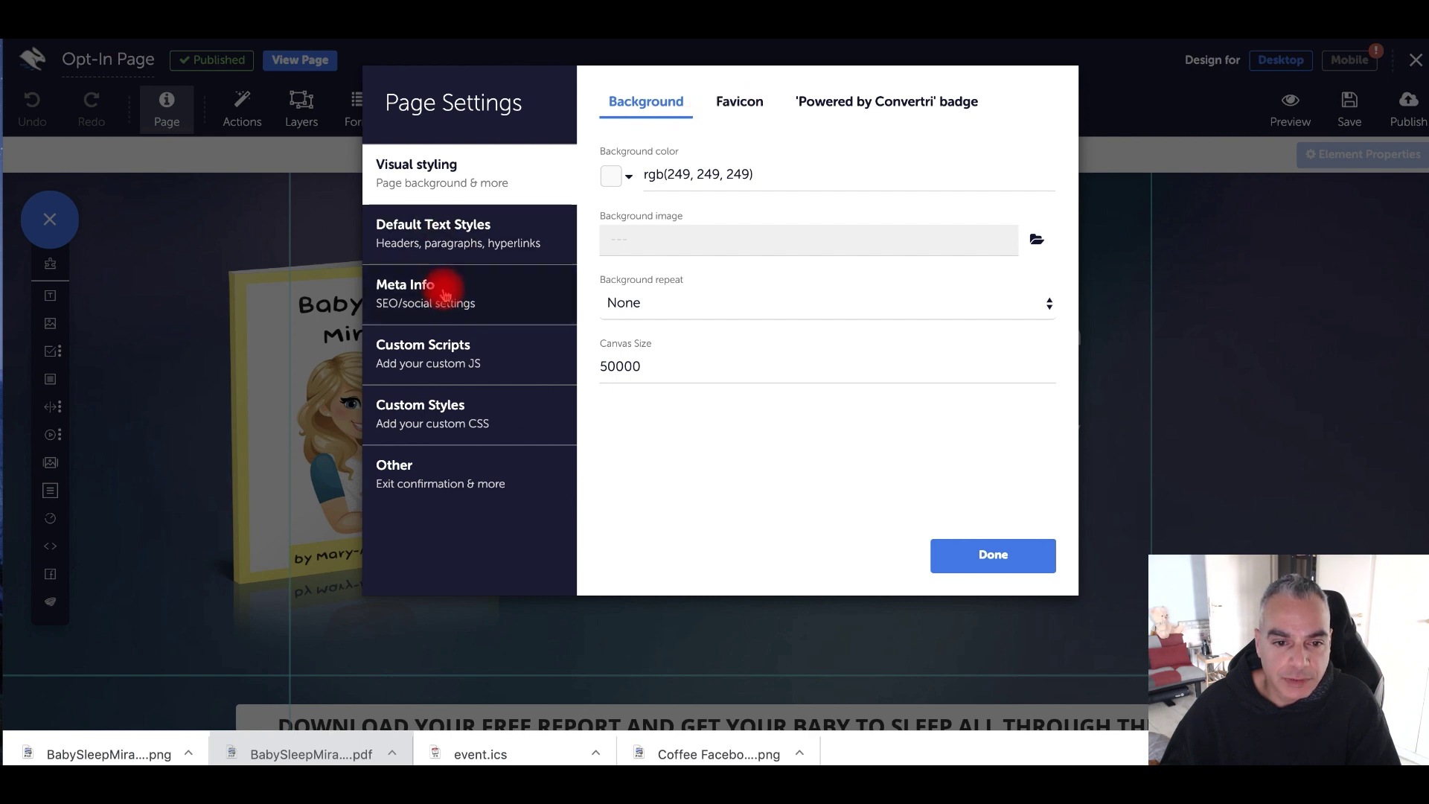
left_click(463, 356)
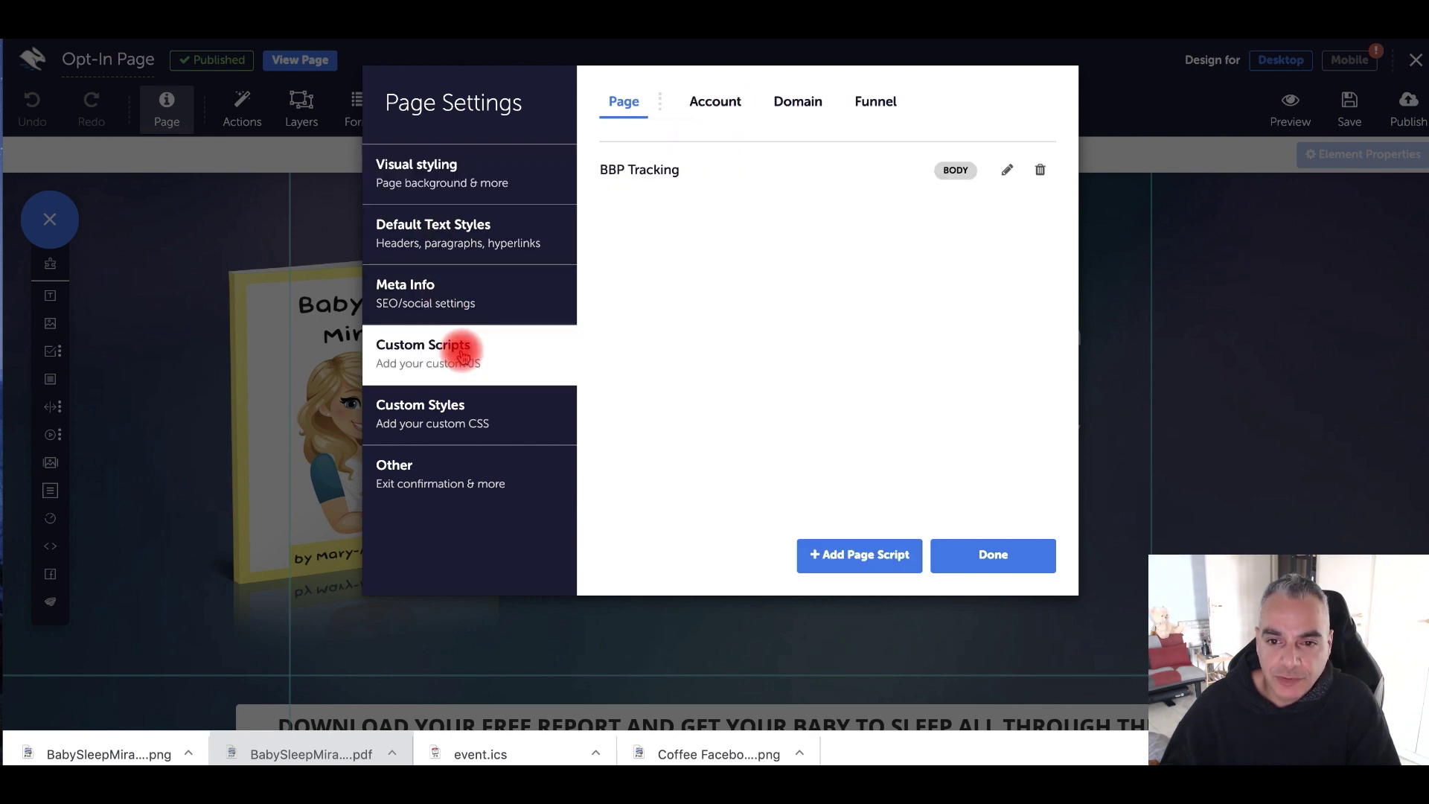
Step: Replace the BBP Tracking script's code with the copied pixel for revenue 28, save it and publish the page
left_click(1006, 170)
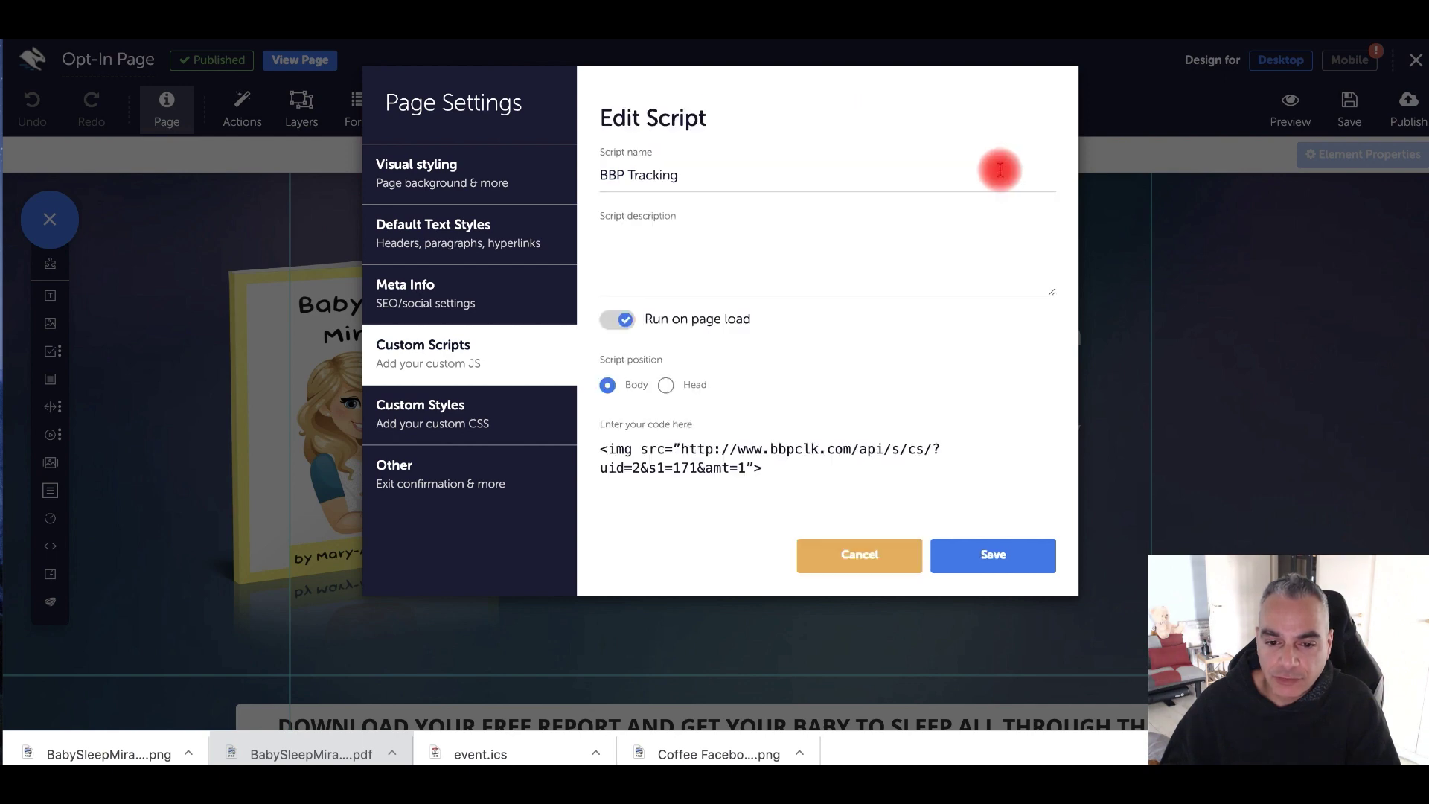
key("ctrl+a")
type("<img src=\"http://www.bbpclk.com/api/s/cs/?uid=2&s1=171&amt=28\">")
left_click_drag(881, 463, 564, 442)
left_click(778, 454)
left_click(1019, 566)
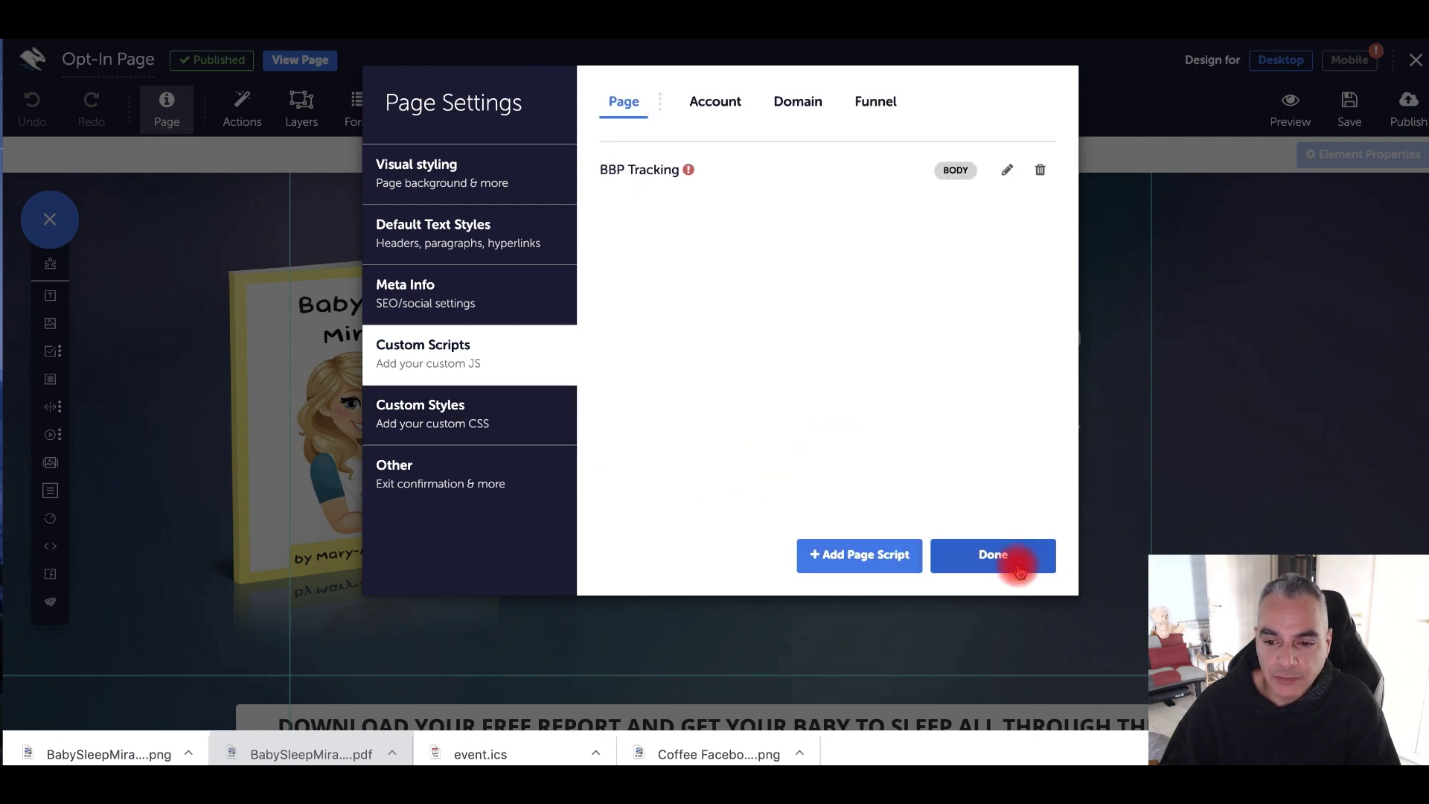
left_click(1018, 566)
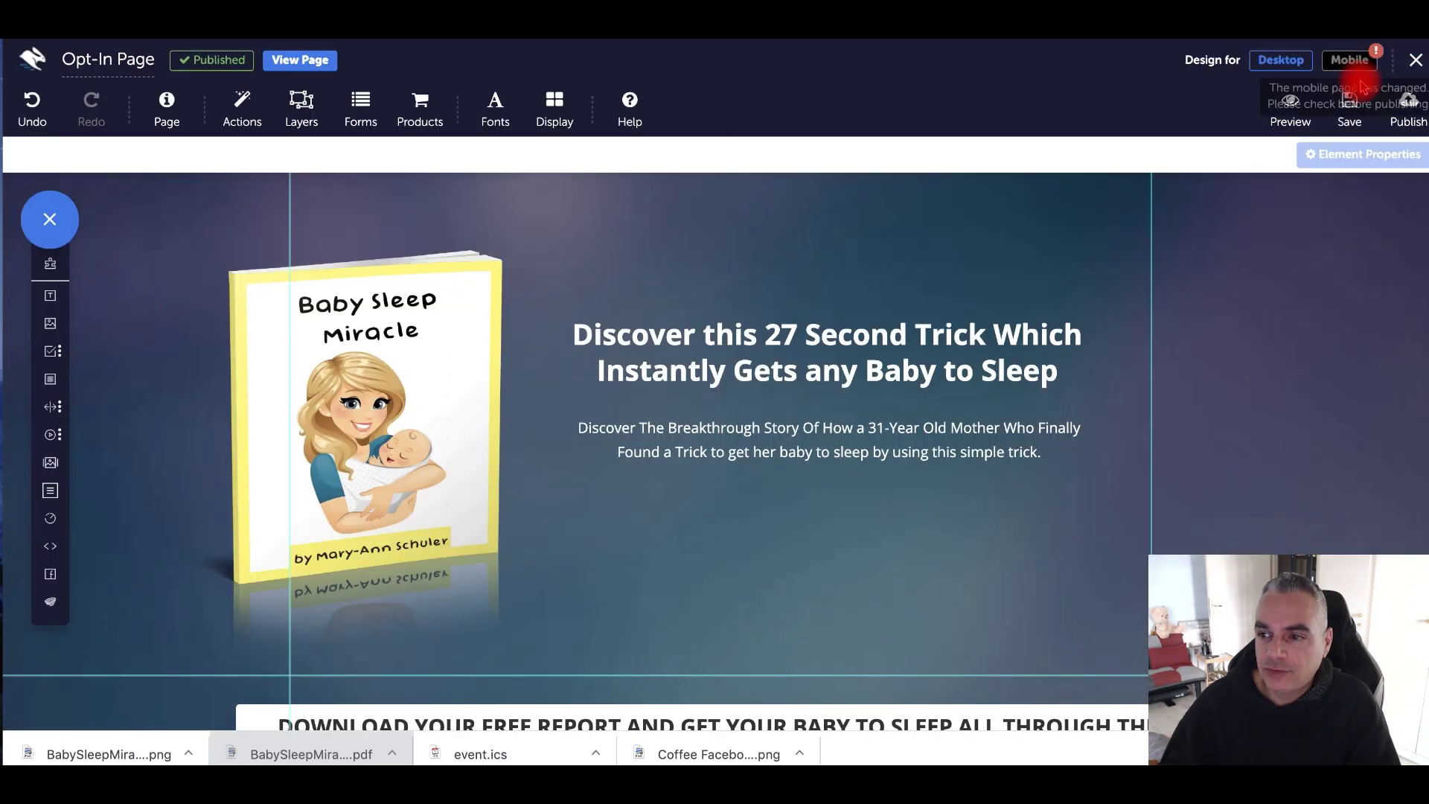
left_click(1403, 122)
left_click(897, 252)
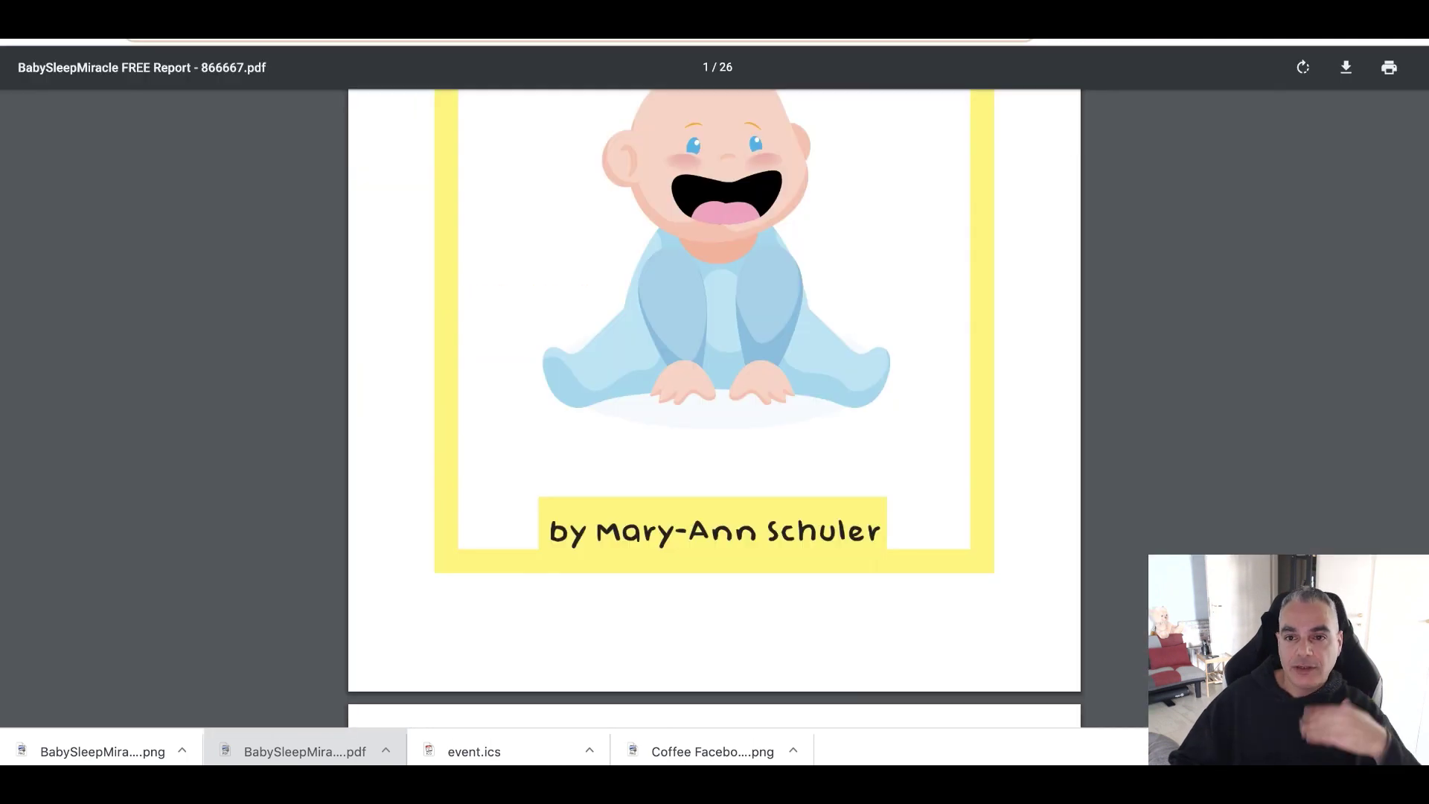
Step: View the free report PDF's cover, close the report and close the Pixel dialog in Bing Bang Profits
scroll(868, 438, "up", 5)
scroll(868, 437, "down", 3)
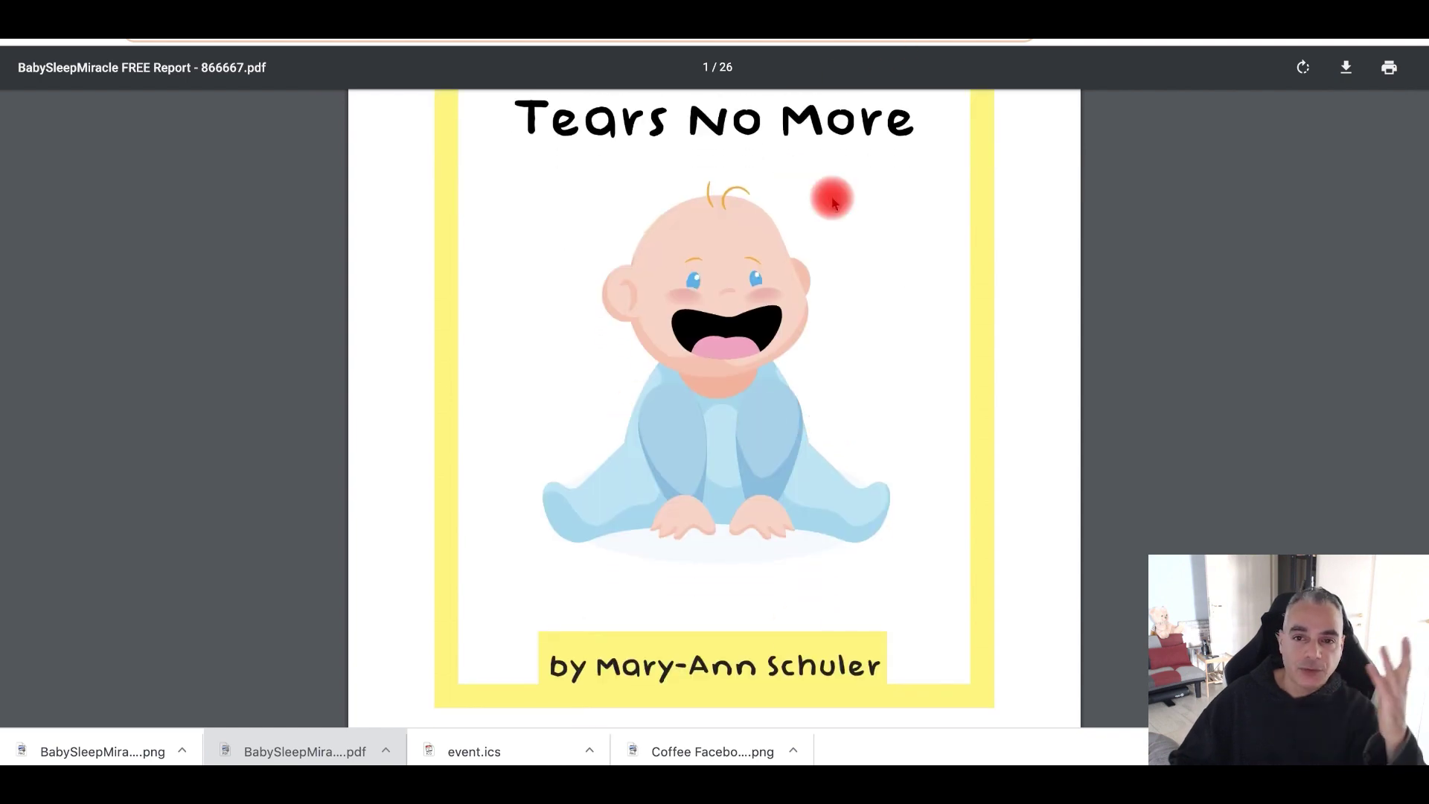
key("ctrl+w")
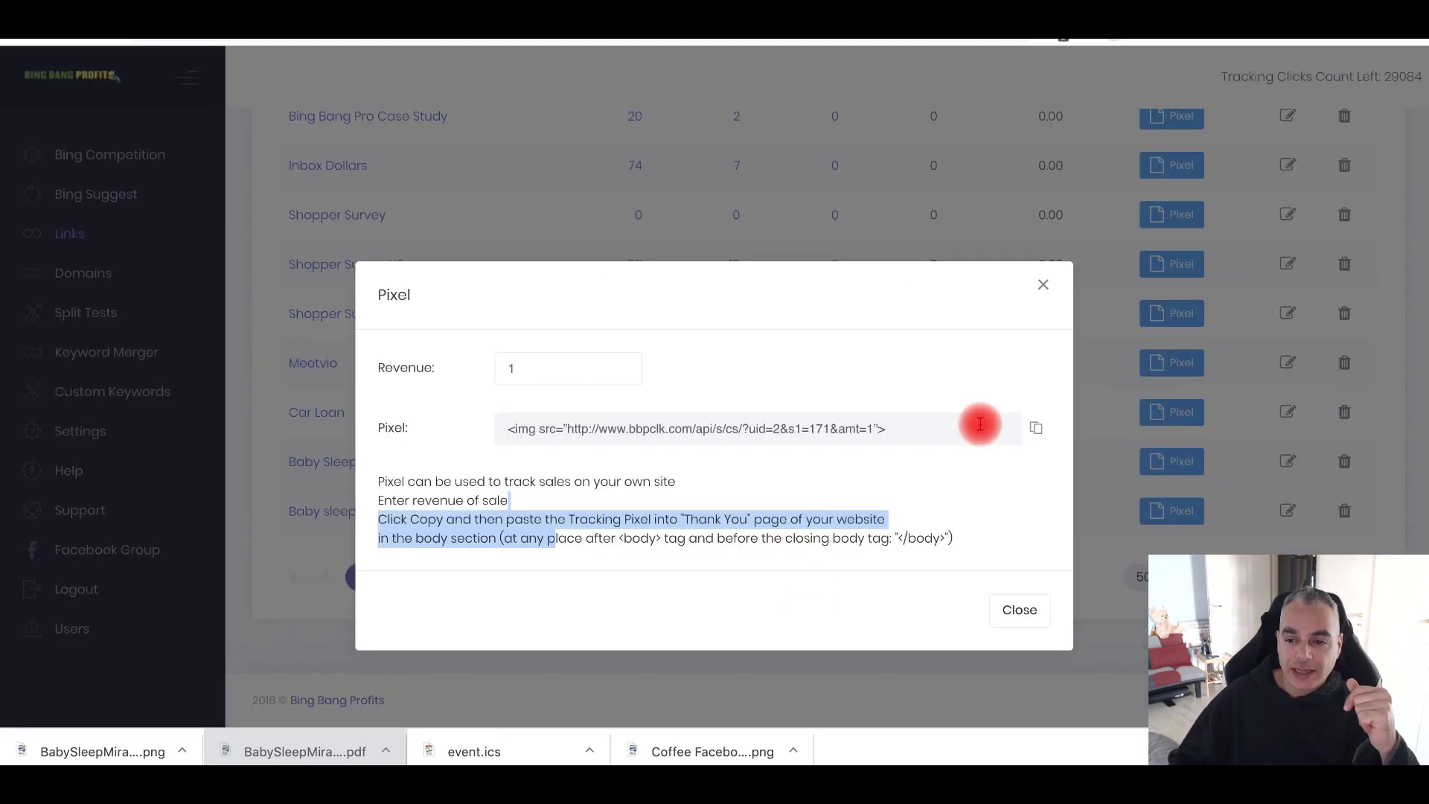
left_click(1018, 606)
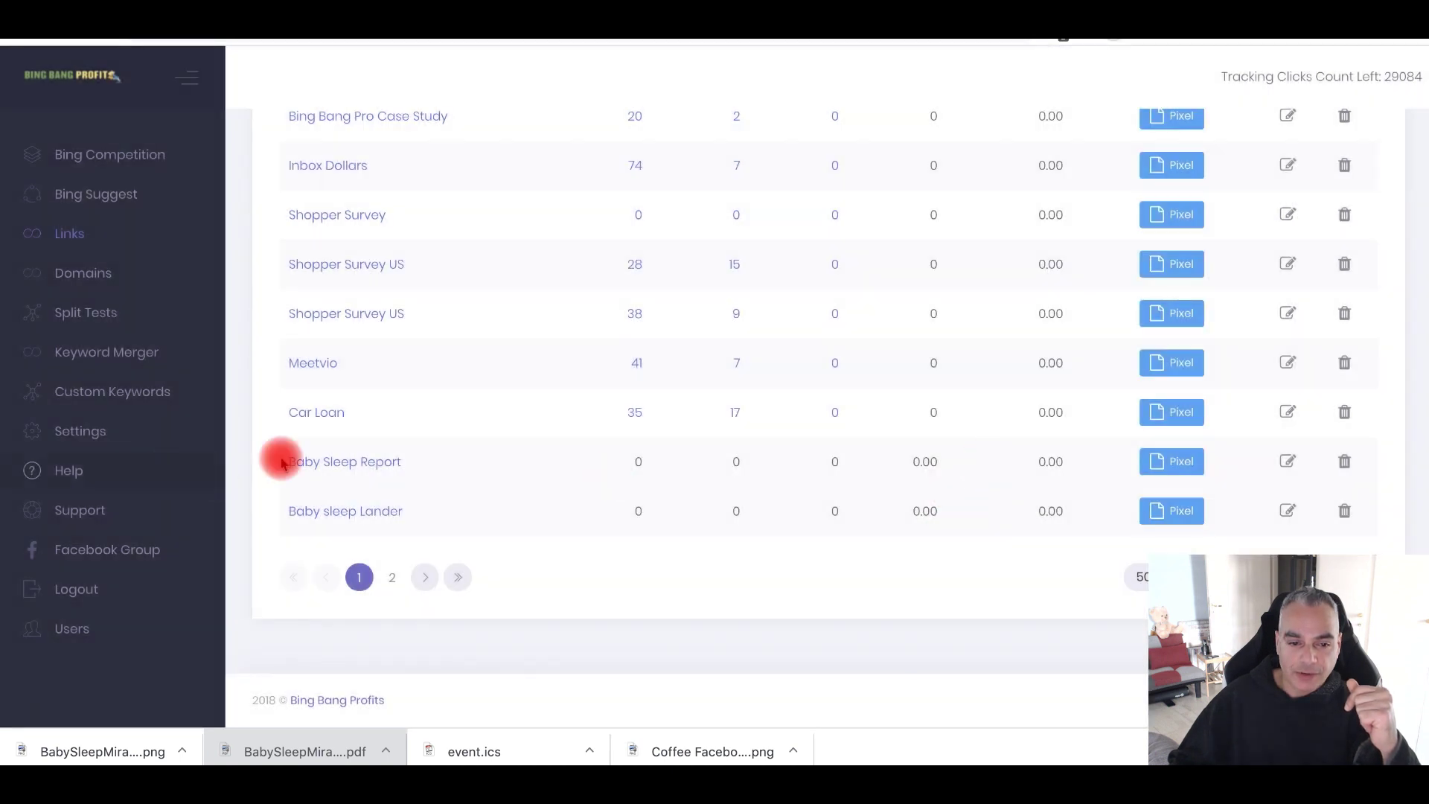
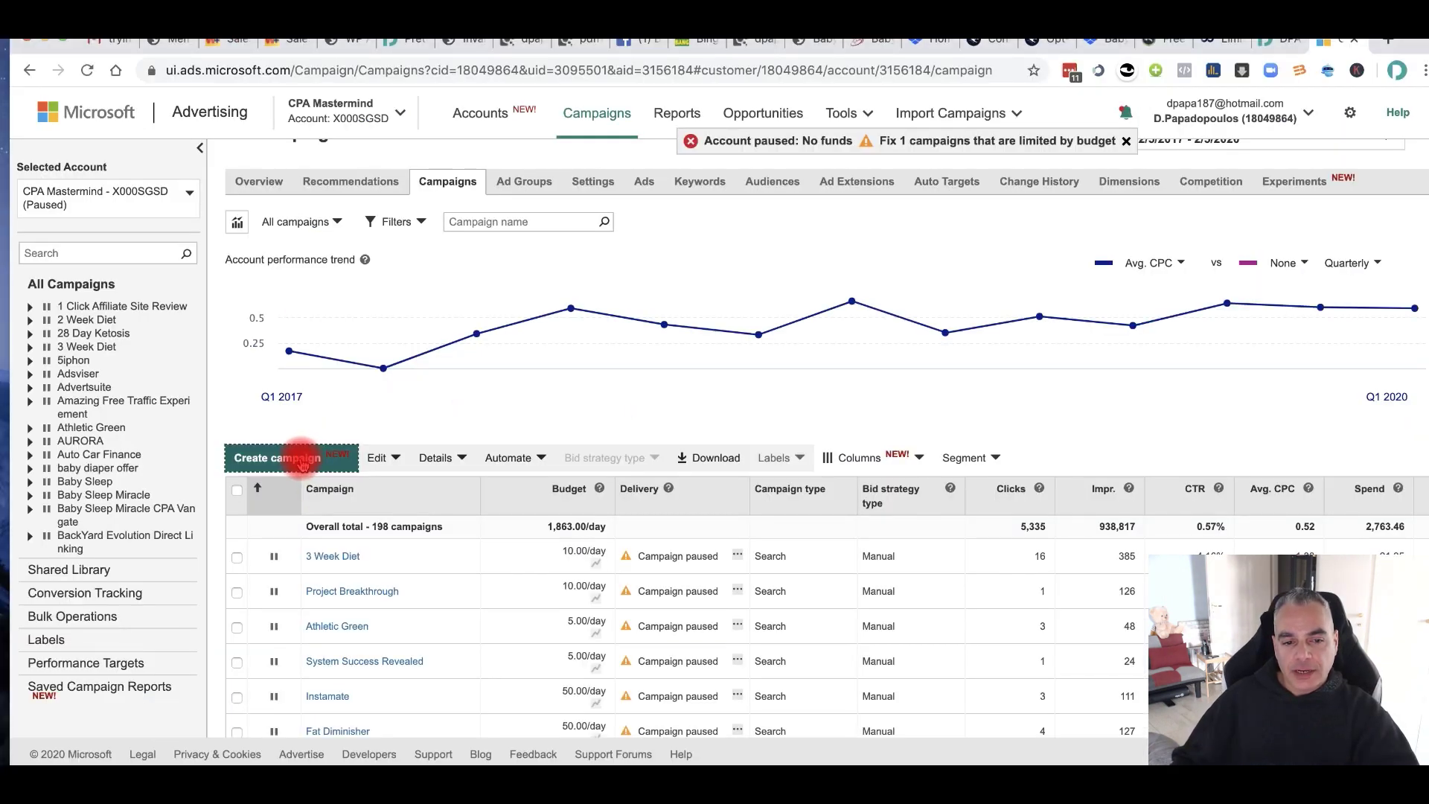
Step: Create a Microsoft Advertising campaign with the goal Visits to my website and name it Baby Sleep Report
left_click(302, 462)
left_click(449, 318)
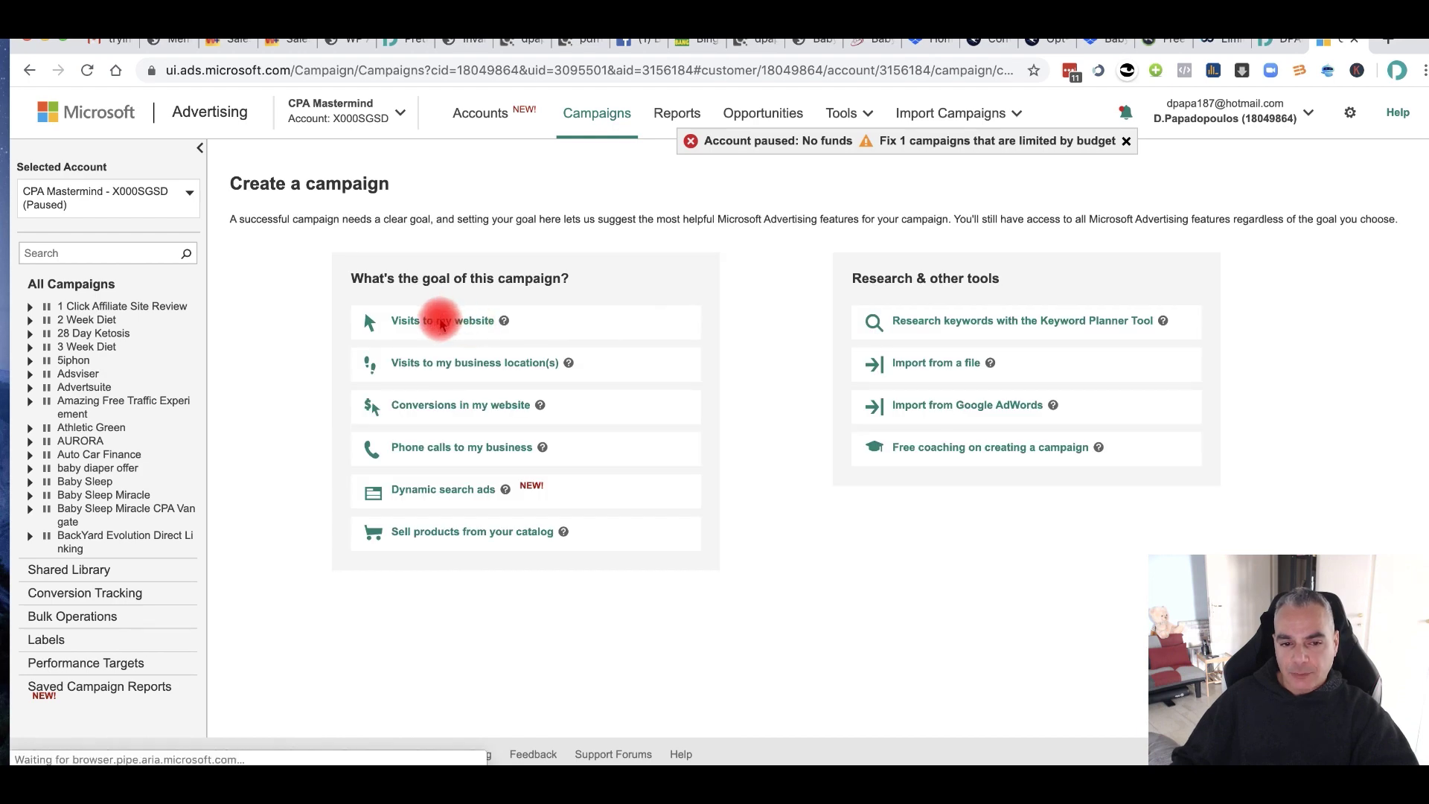
left_click(342, 274)
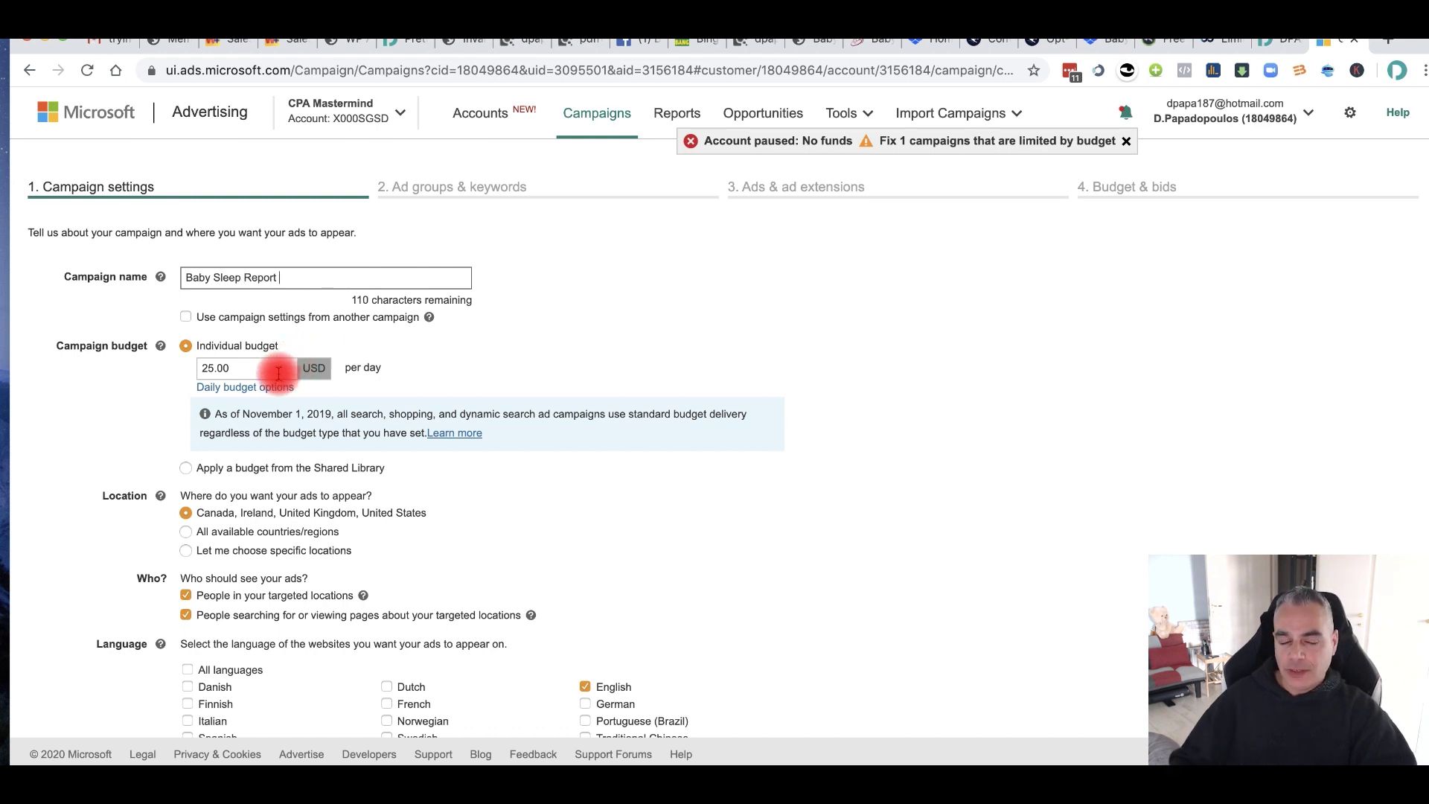
Step: Examine the product price on the Baby Sleep Miracle sales page as a reference for the campaign budget
left_click_drag(279, 373, 166, 372)
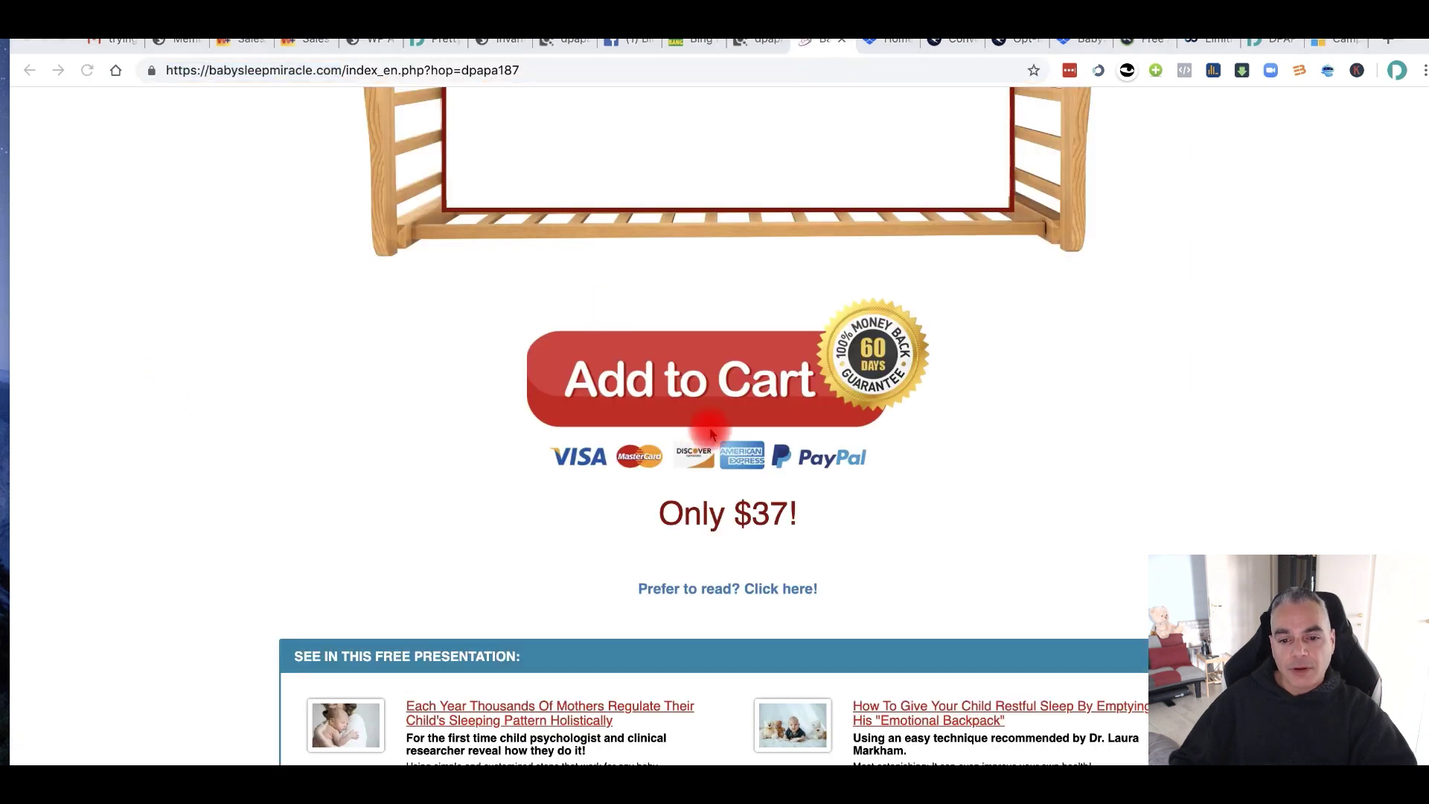
left_click(774, 512)
mouse_move(753, 514)
left_mouse_down()
mouse_move(803, 523)
mouse_move(779, 517)
left_mouse_up()
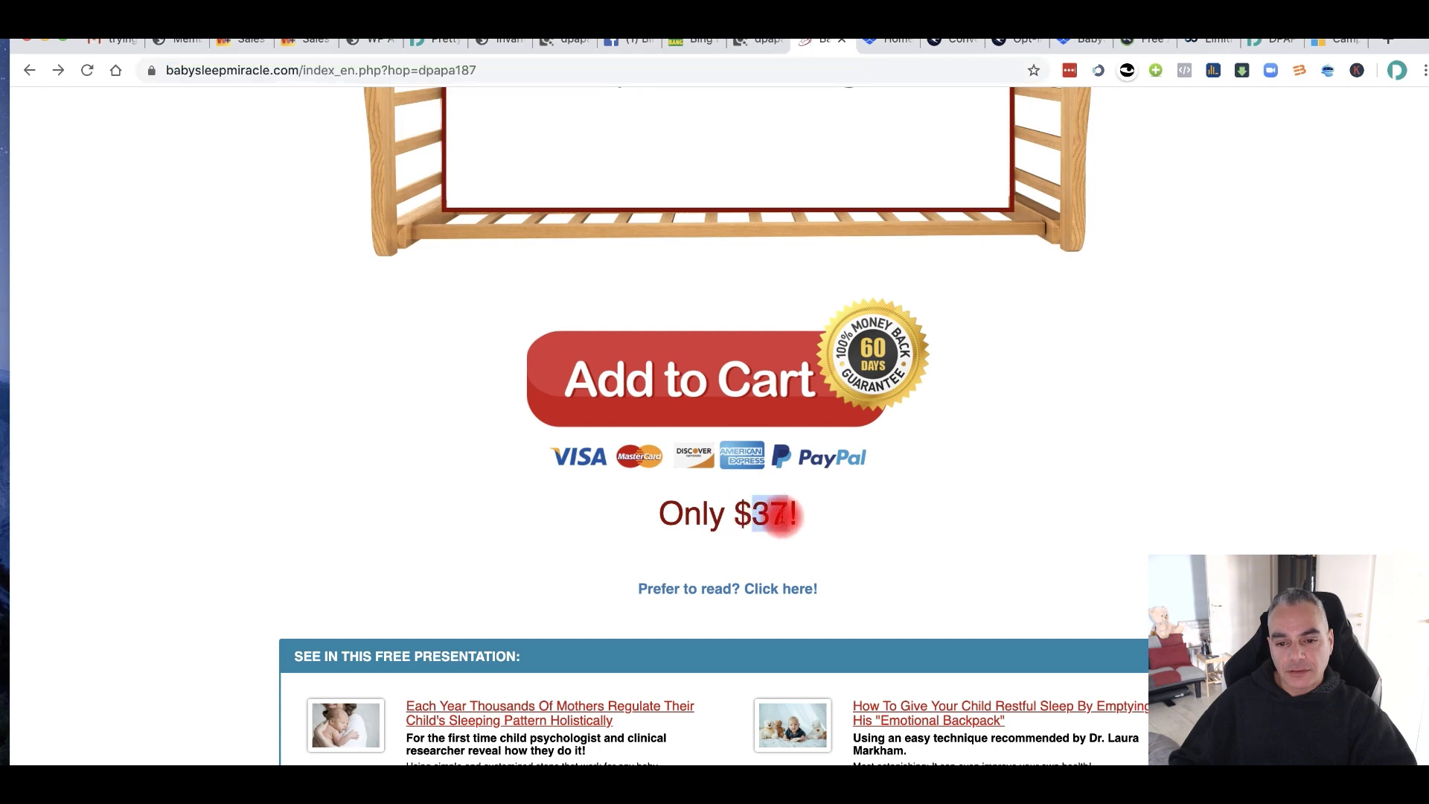
scroll(786, 515, "down", 3)
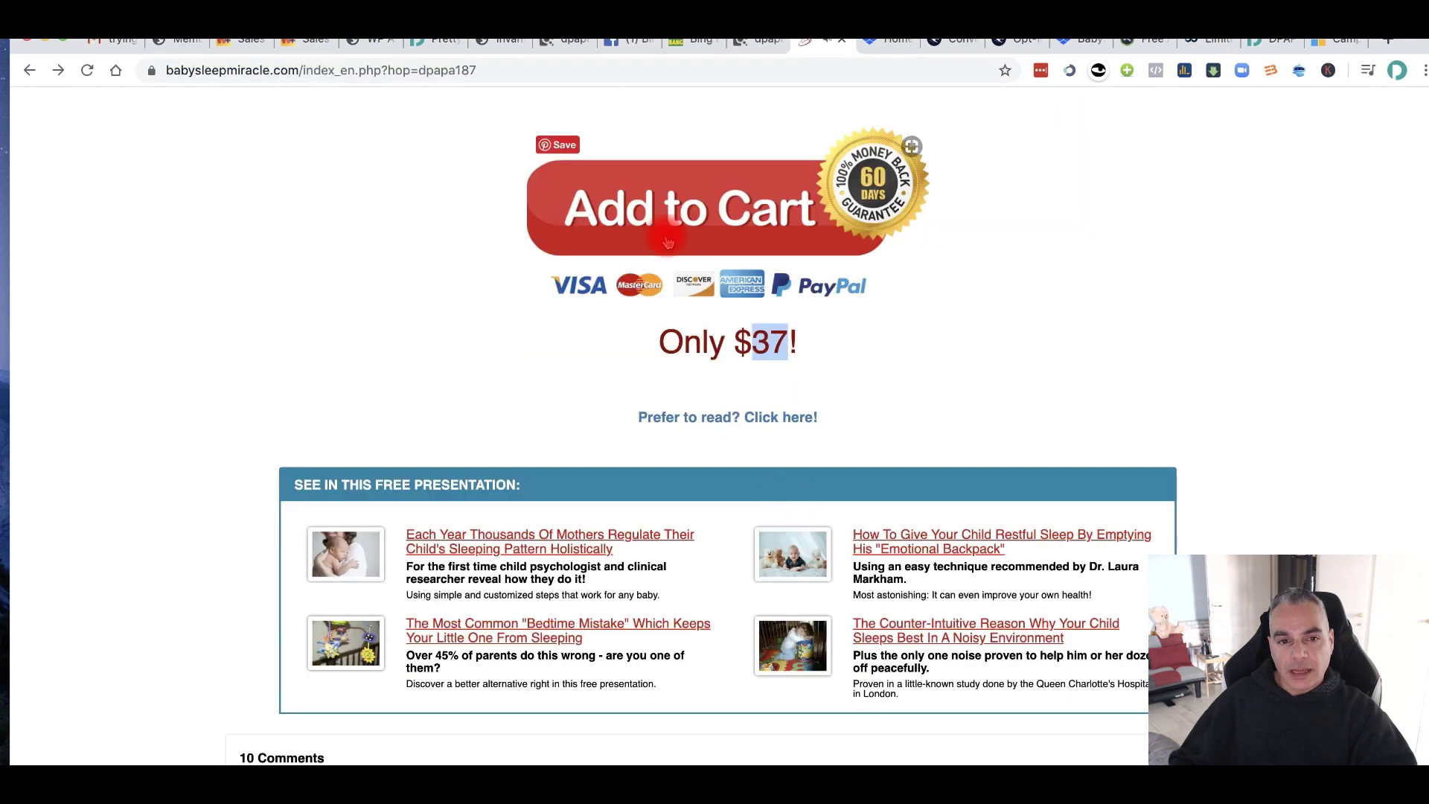
scroll(667, 238, "up", 7)
scroll(726, 439, "down", 5)
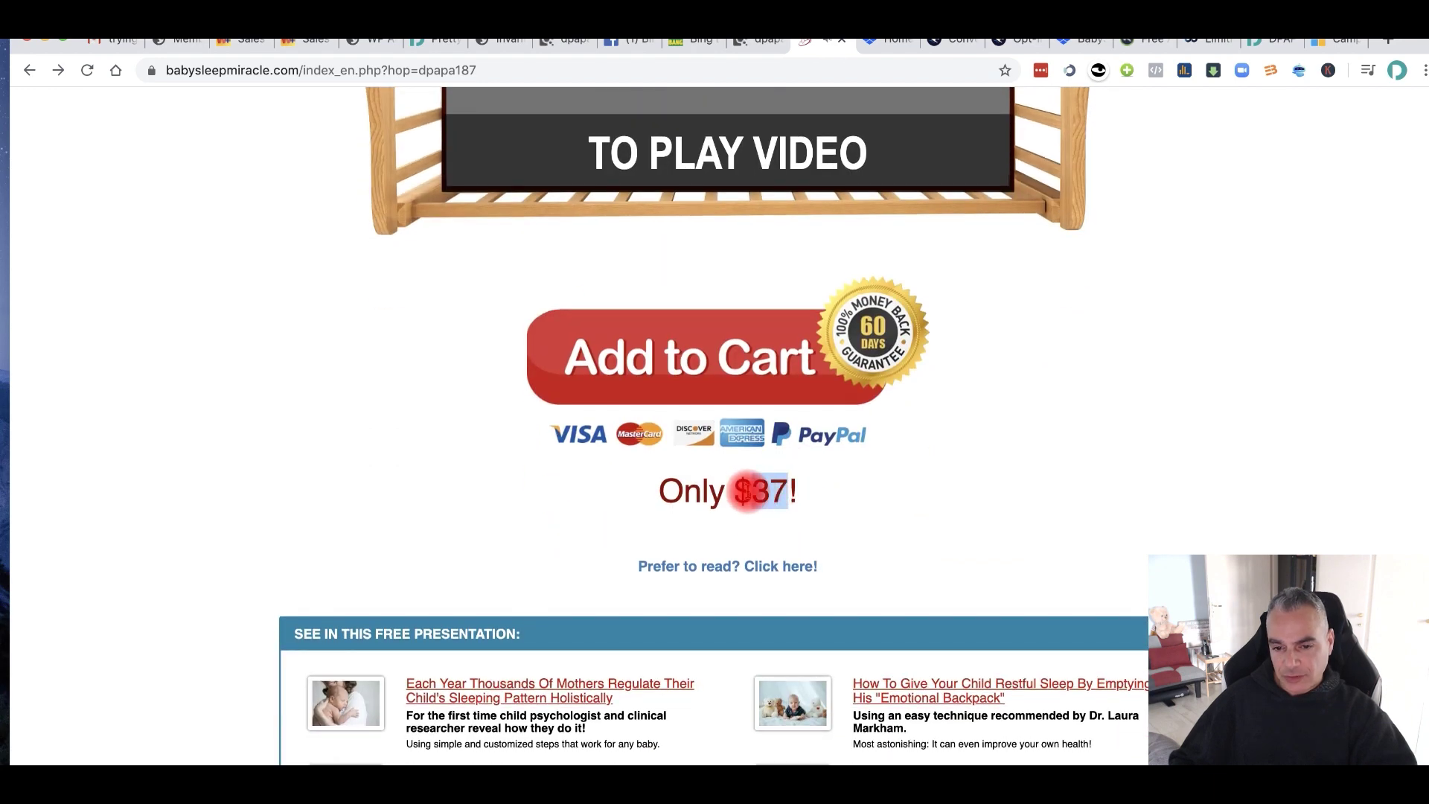
left_click_drag(795, 494, 746, 494)
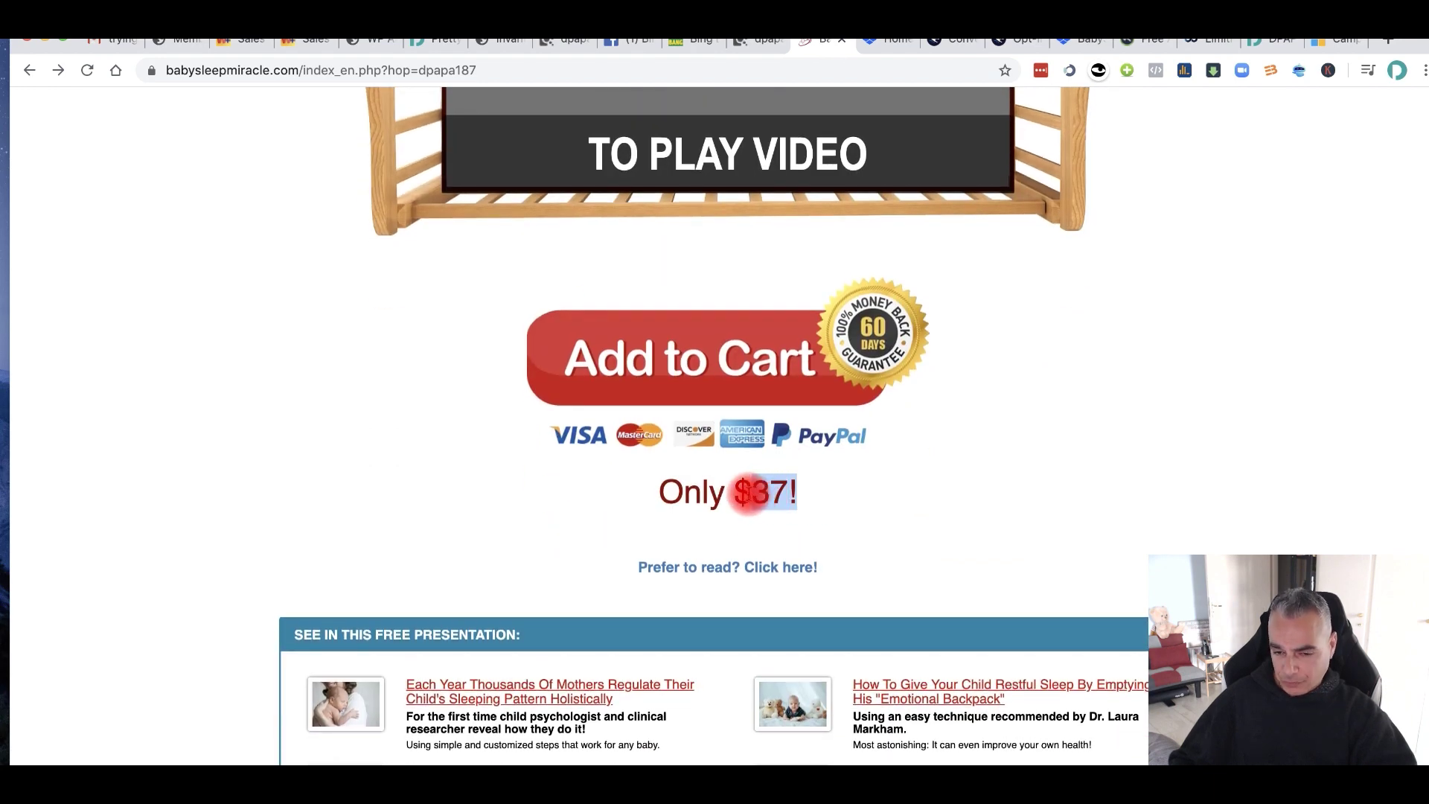
left_click(746, 495)
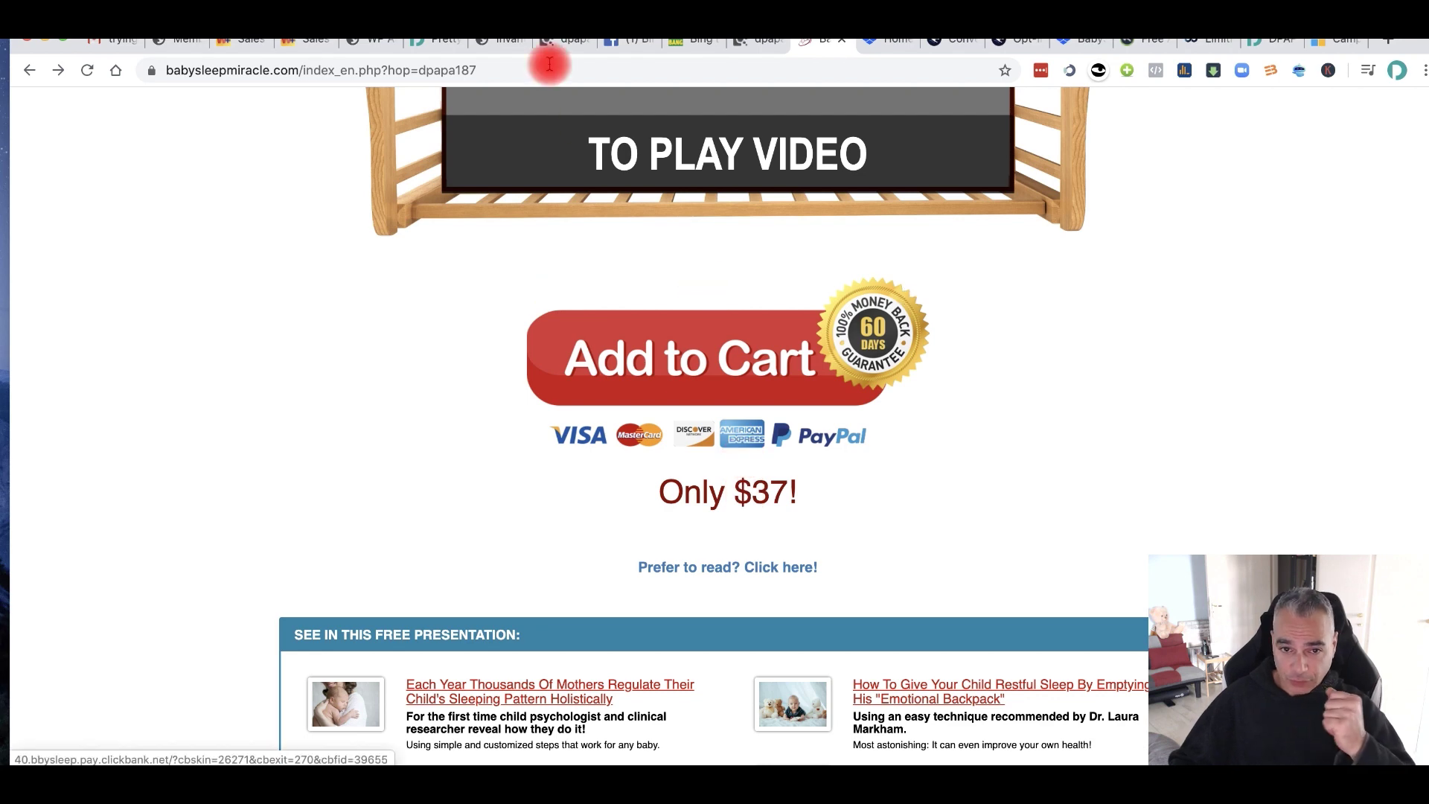
left_click_drag(810, 494, 744, 491)
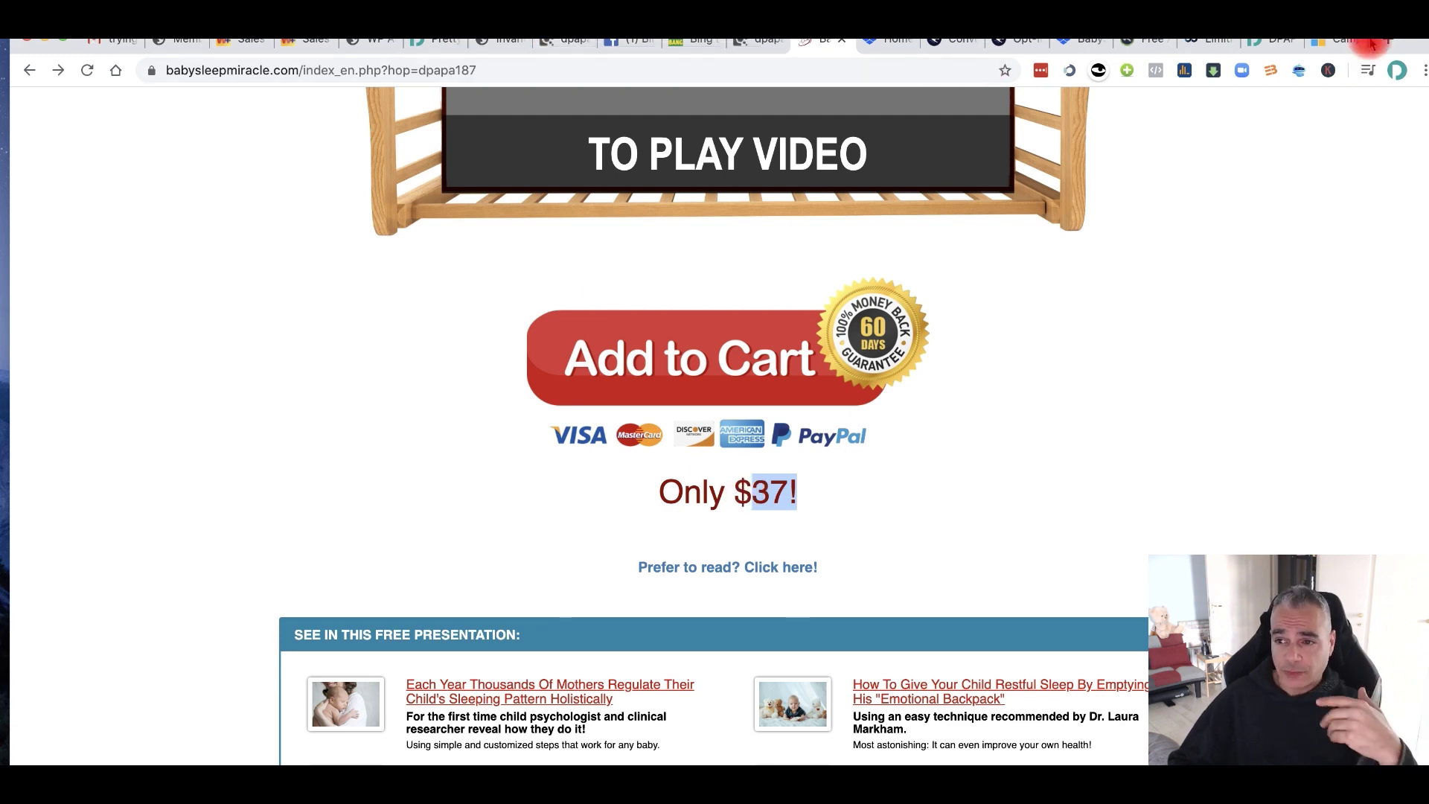
Step: Return to the Microsoft Advertising campaign settings and set the individual budget to 37 USD per day
left_click(1340, 39)
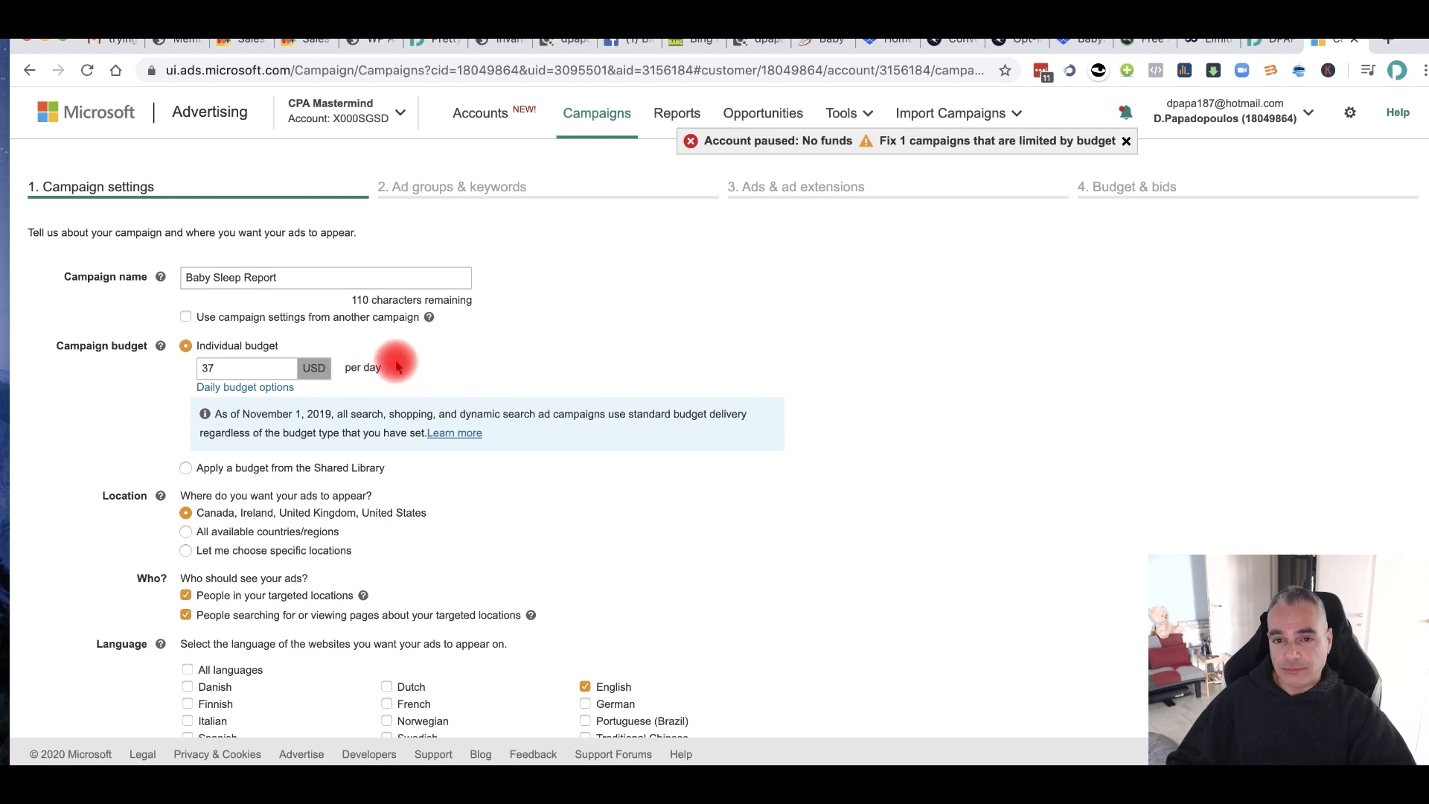
scroll(397, 374, "down", 2)
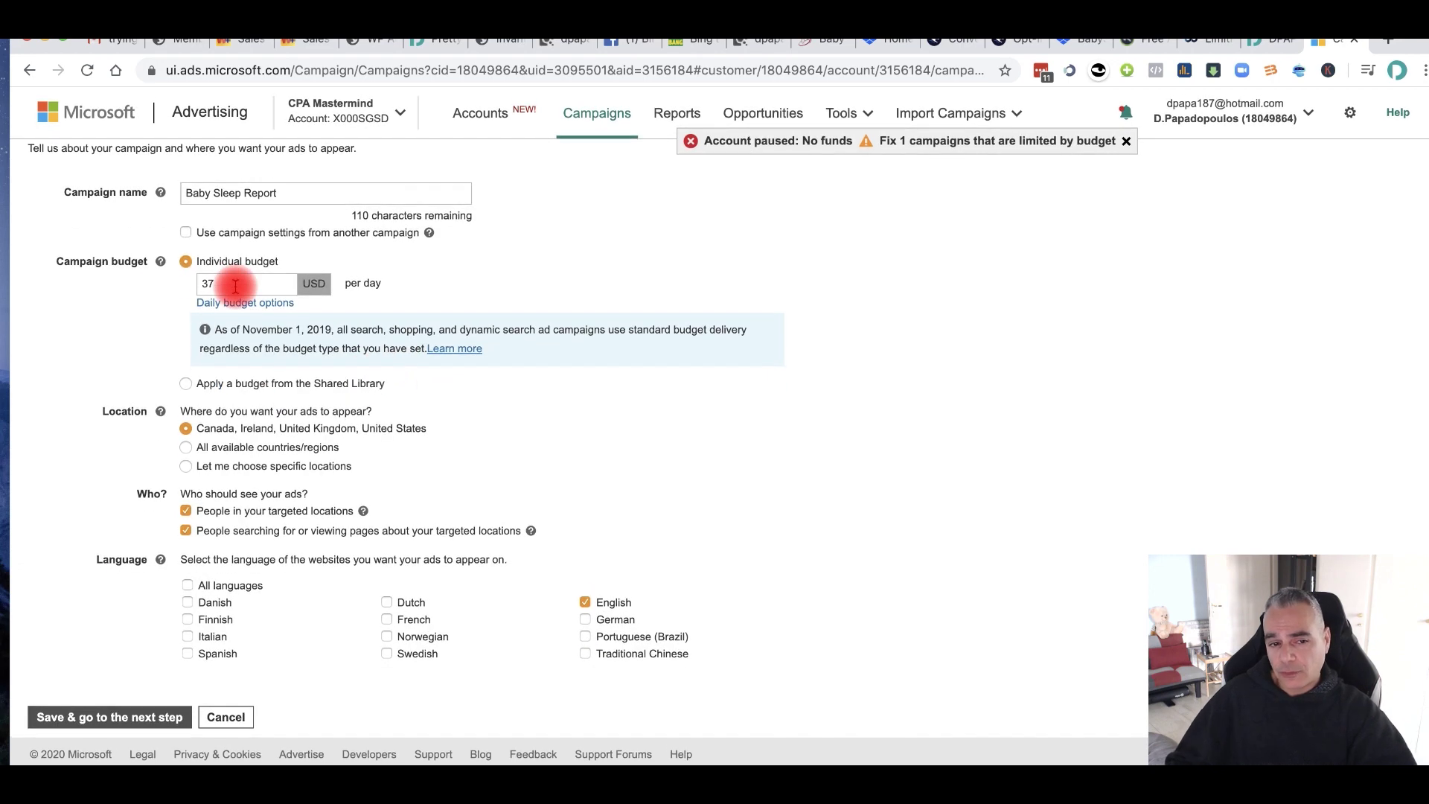
left_click_drag(239, 284, 146, 284)
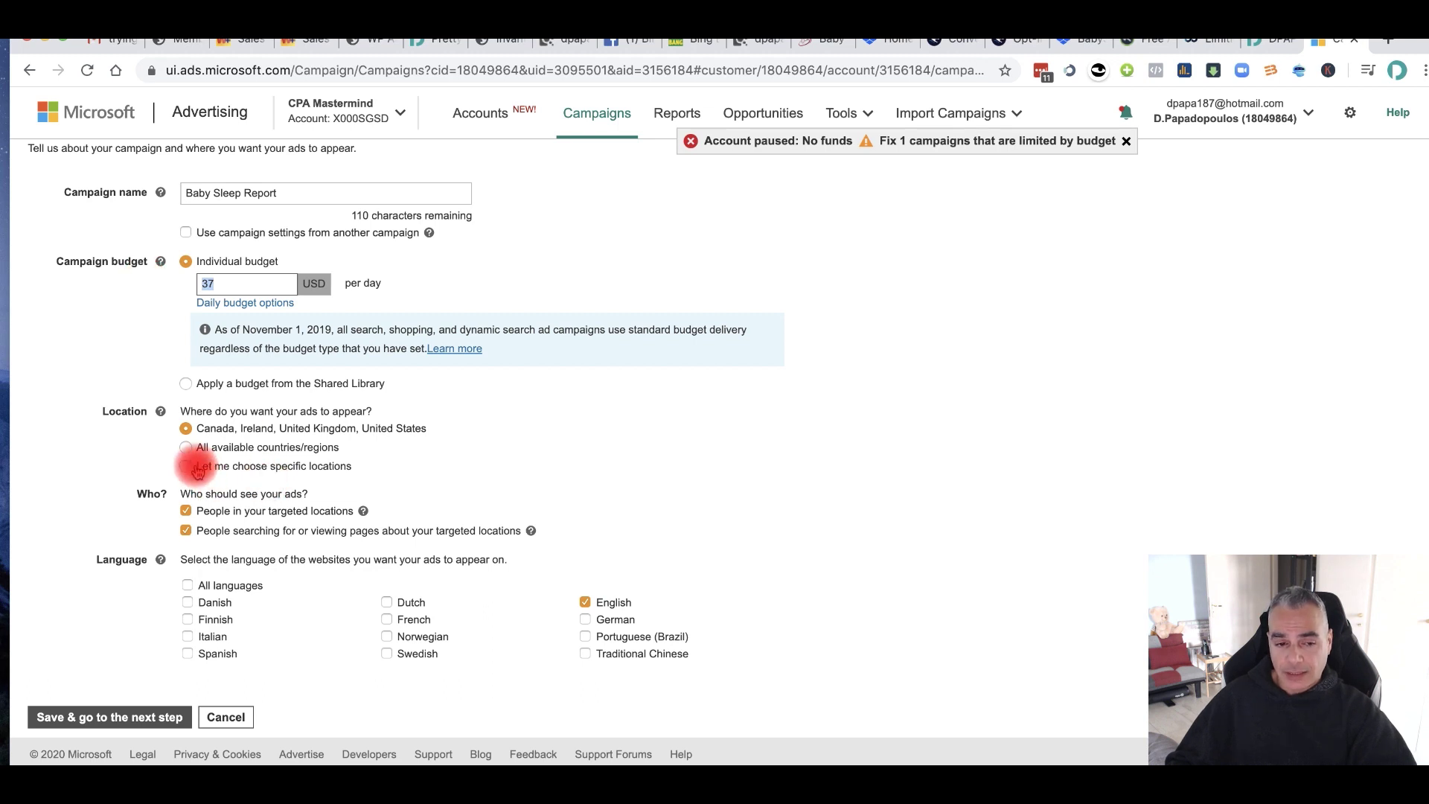
Step: Restrict the audience to people in the targeted locations, choose the United States as the specific location, and save the campaign settings
left_click(186, 531)
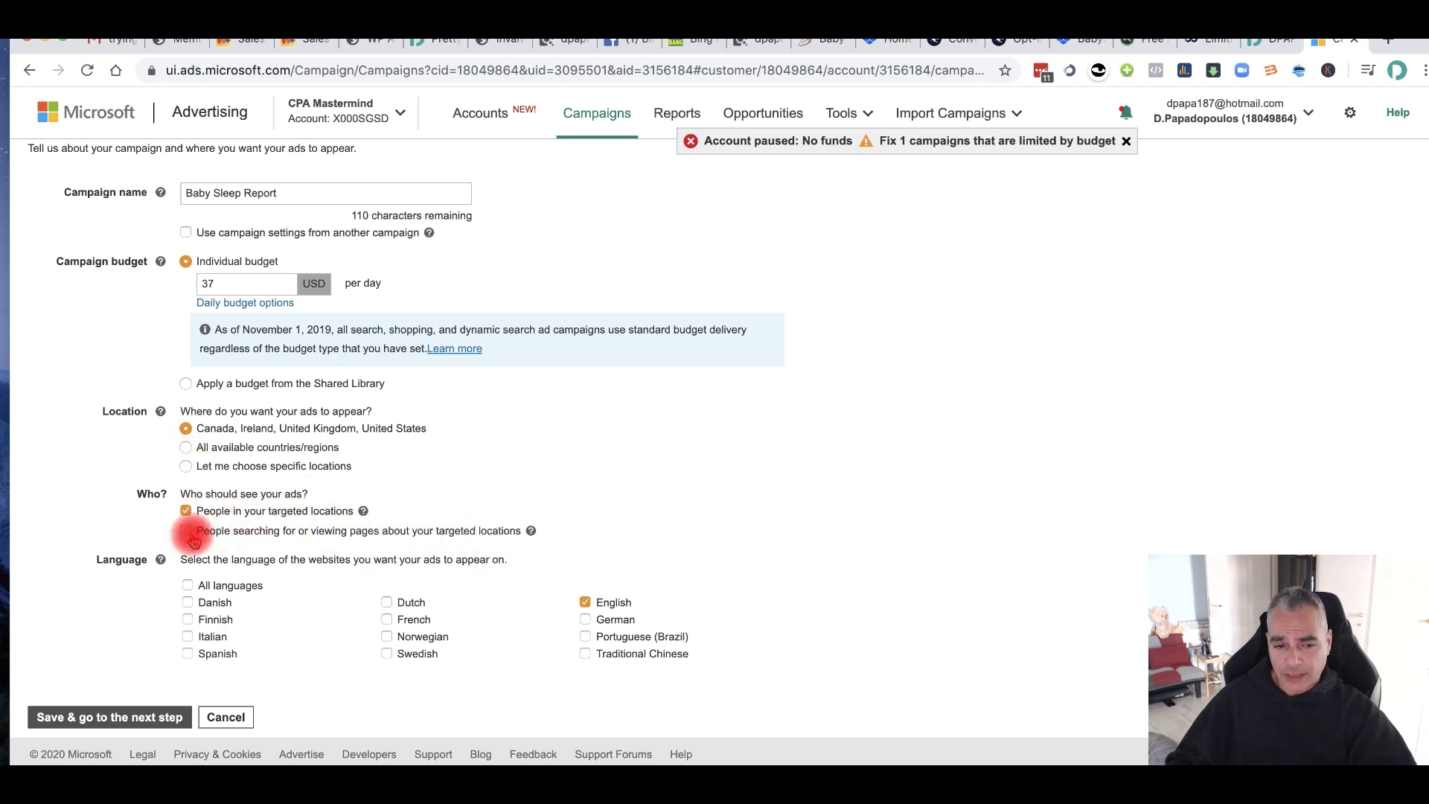
left_click(288, 469)
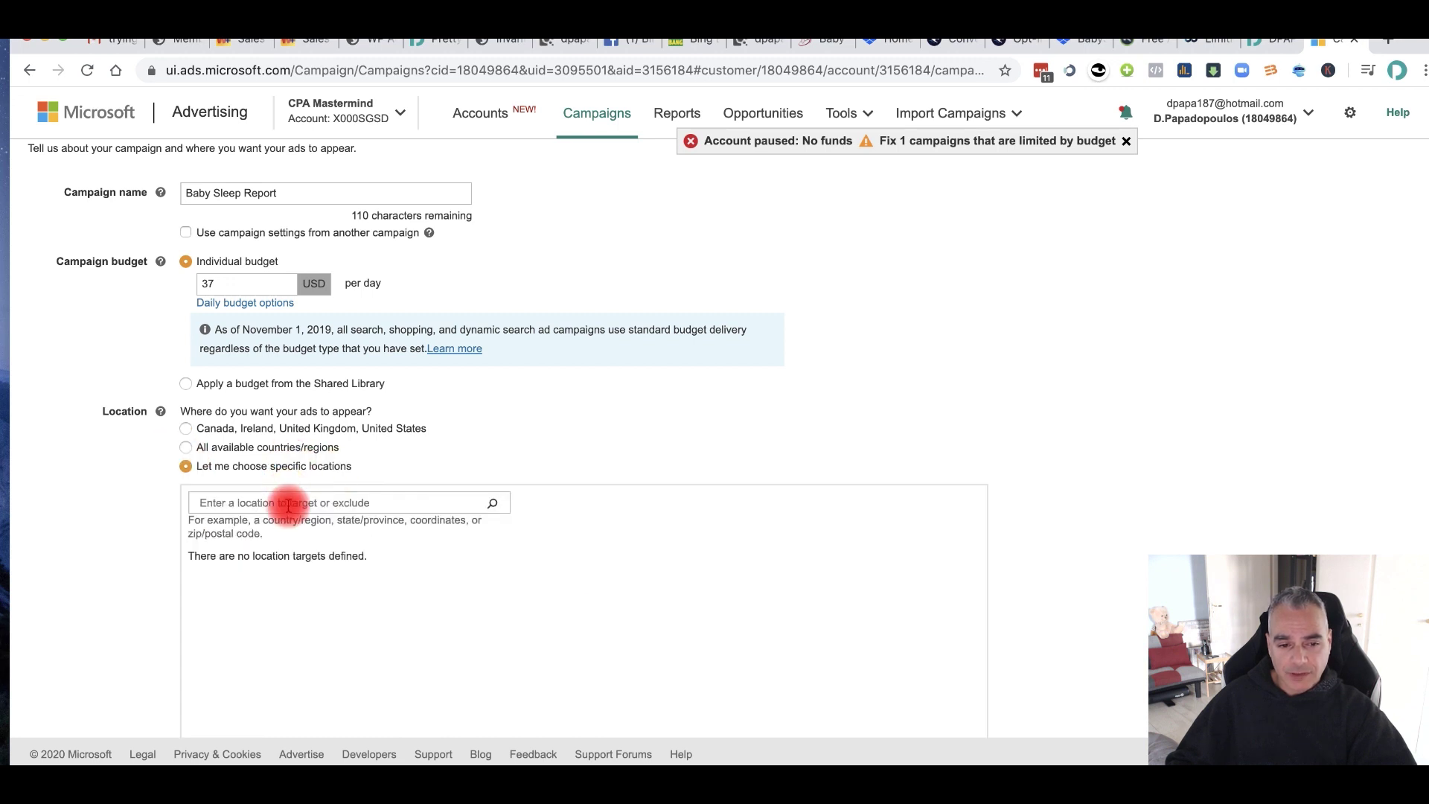
left_click(288, 502)
type("United states")
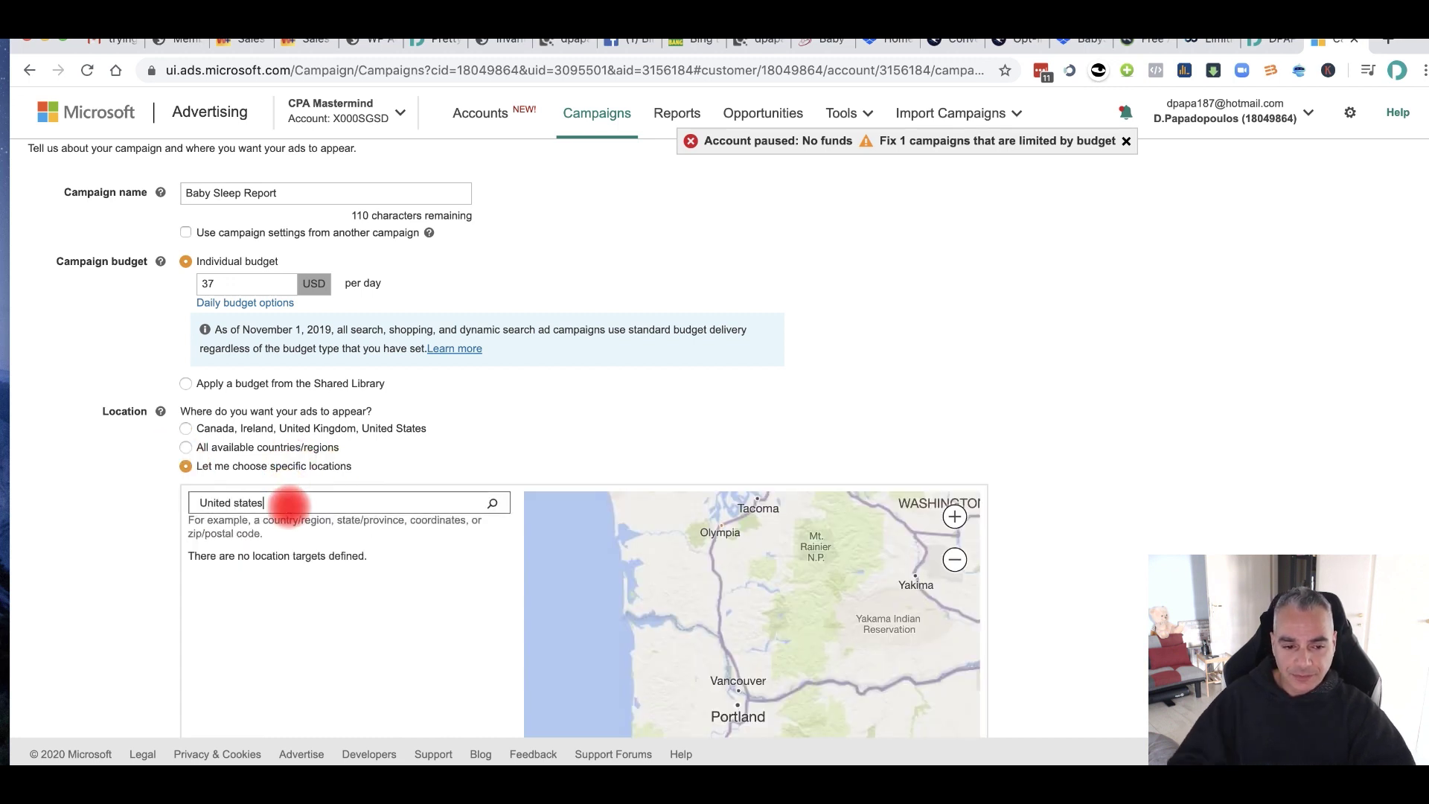
left_click(491, 503)
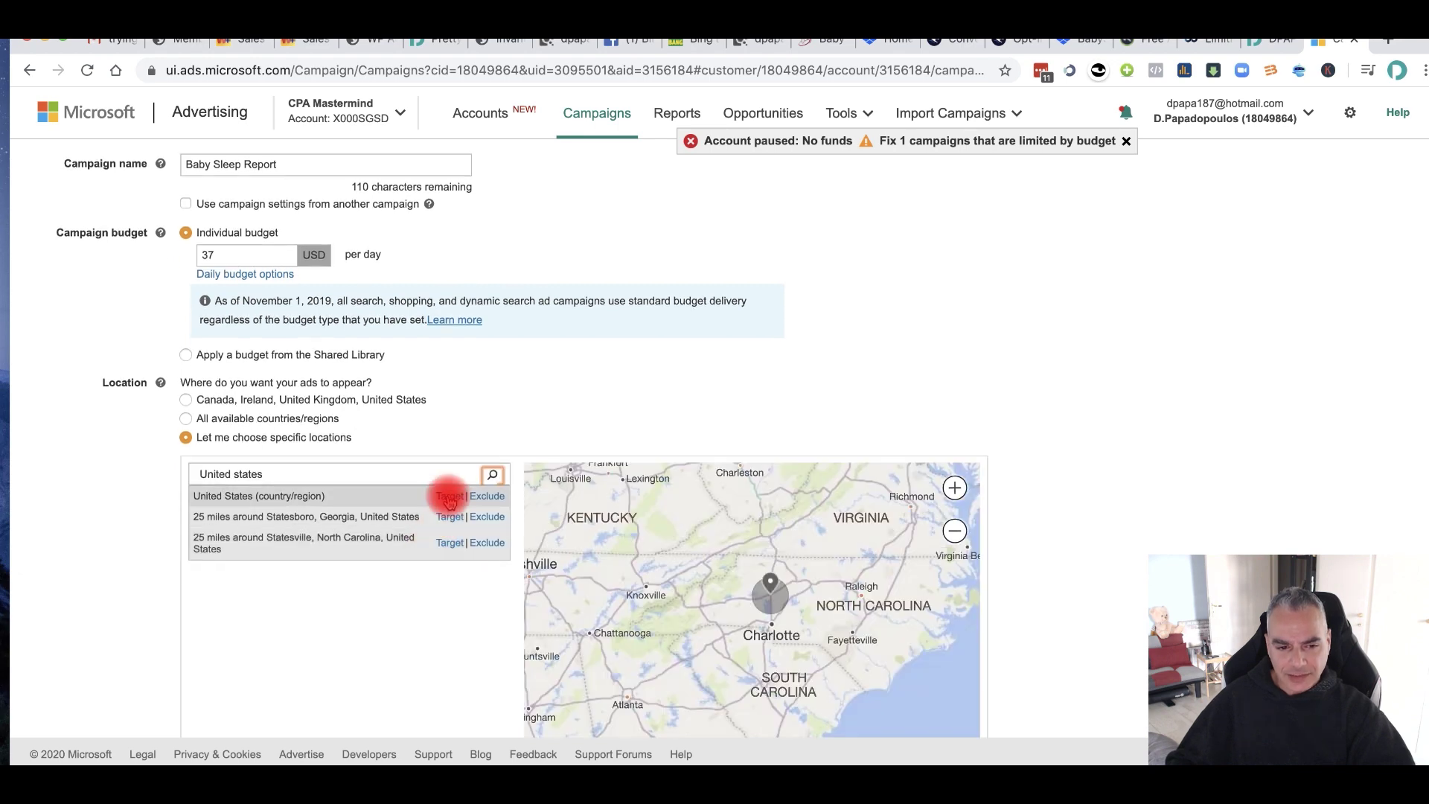
left_click(379, 494)
scroll(121, 566, "down", 6)
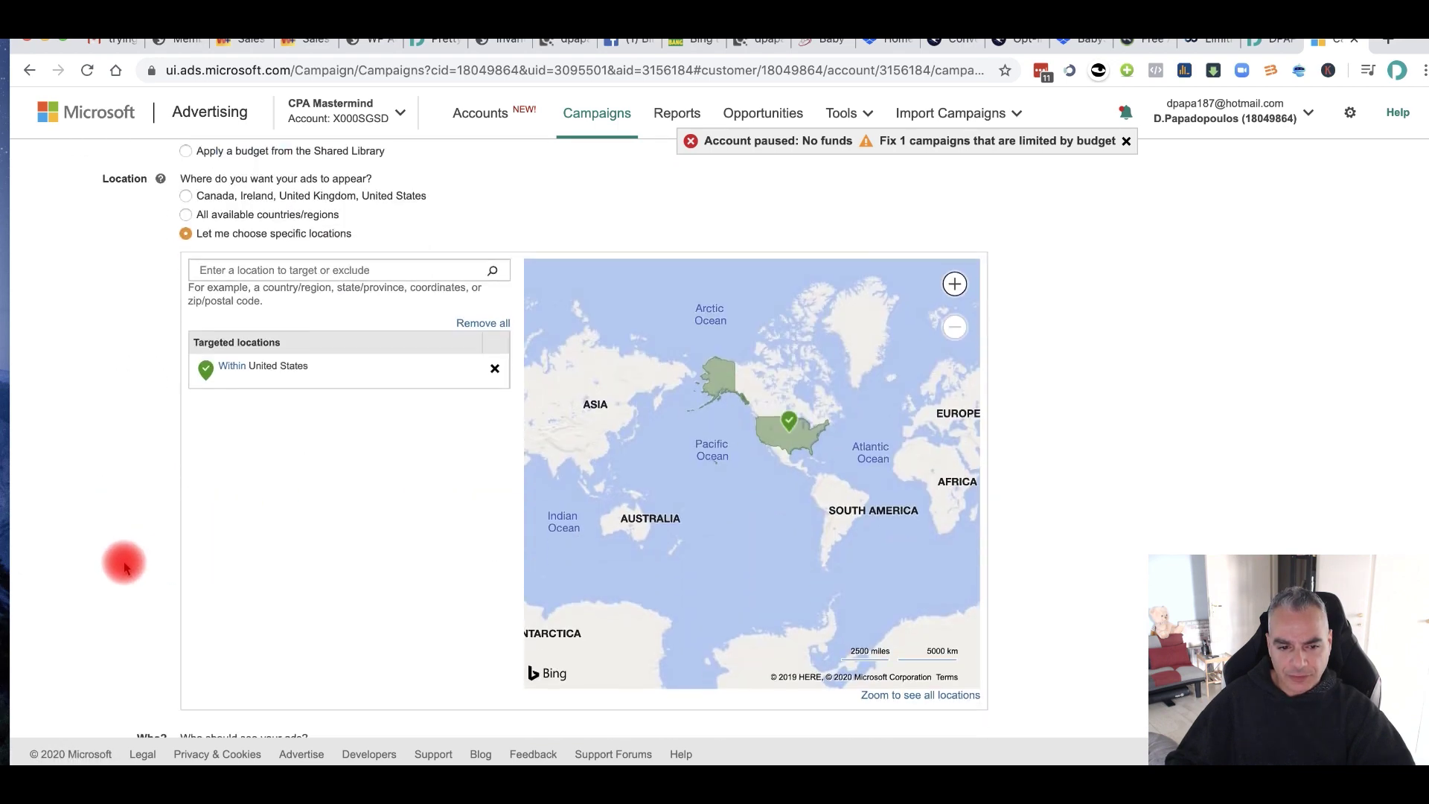
scroll(126, 566, "down", 2)
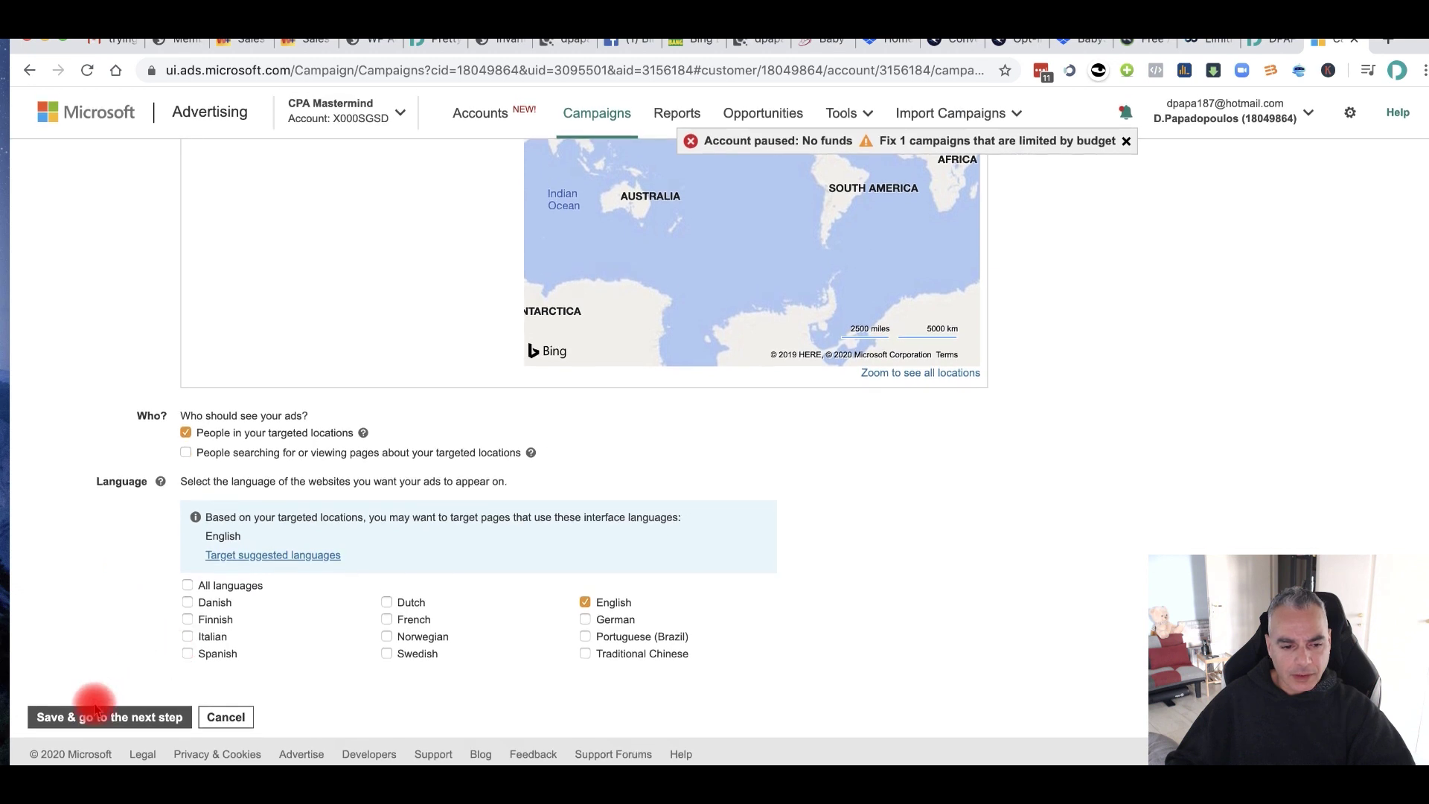
left_click(99, 728)
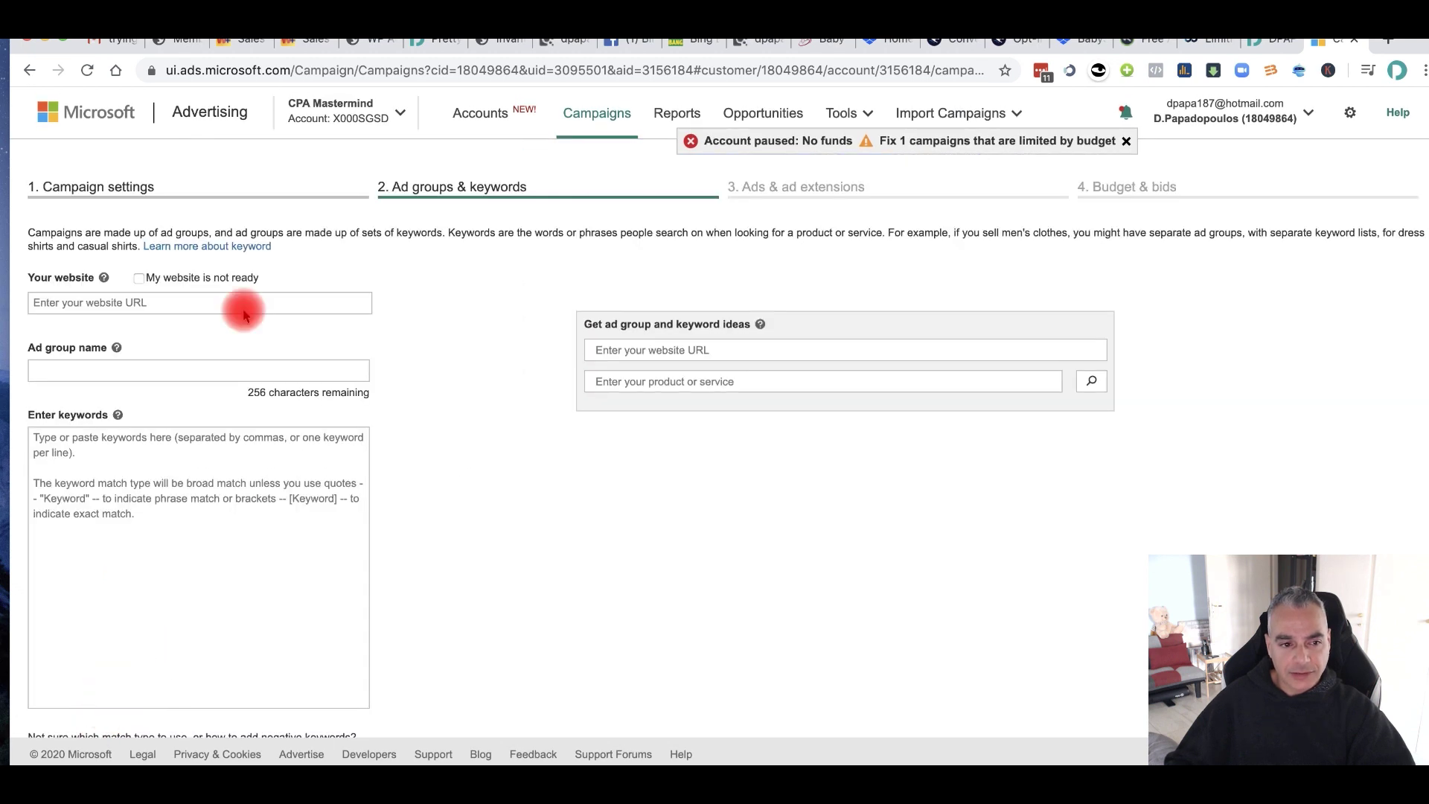
Step: Enter the keyword baby sleep, name the ad group baby sleep as well, and save to continue to the ads
left_click(161, 303)
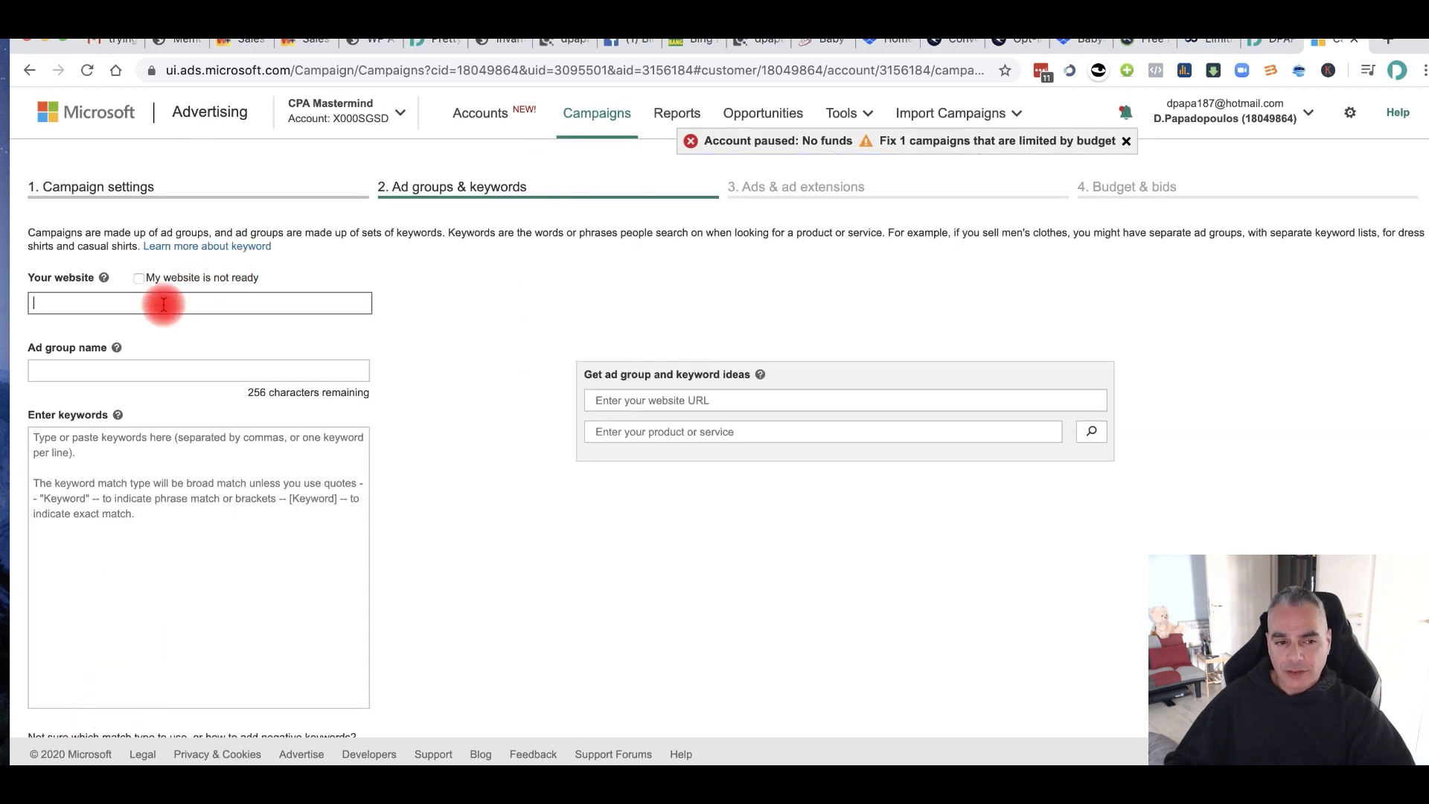
left_click(186, 463)
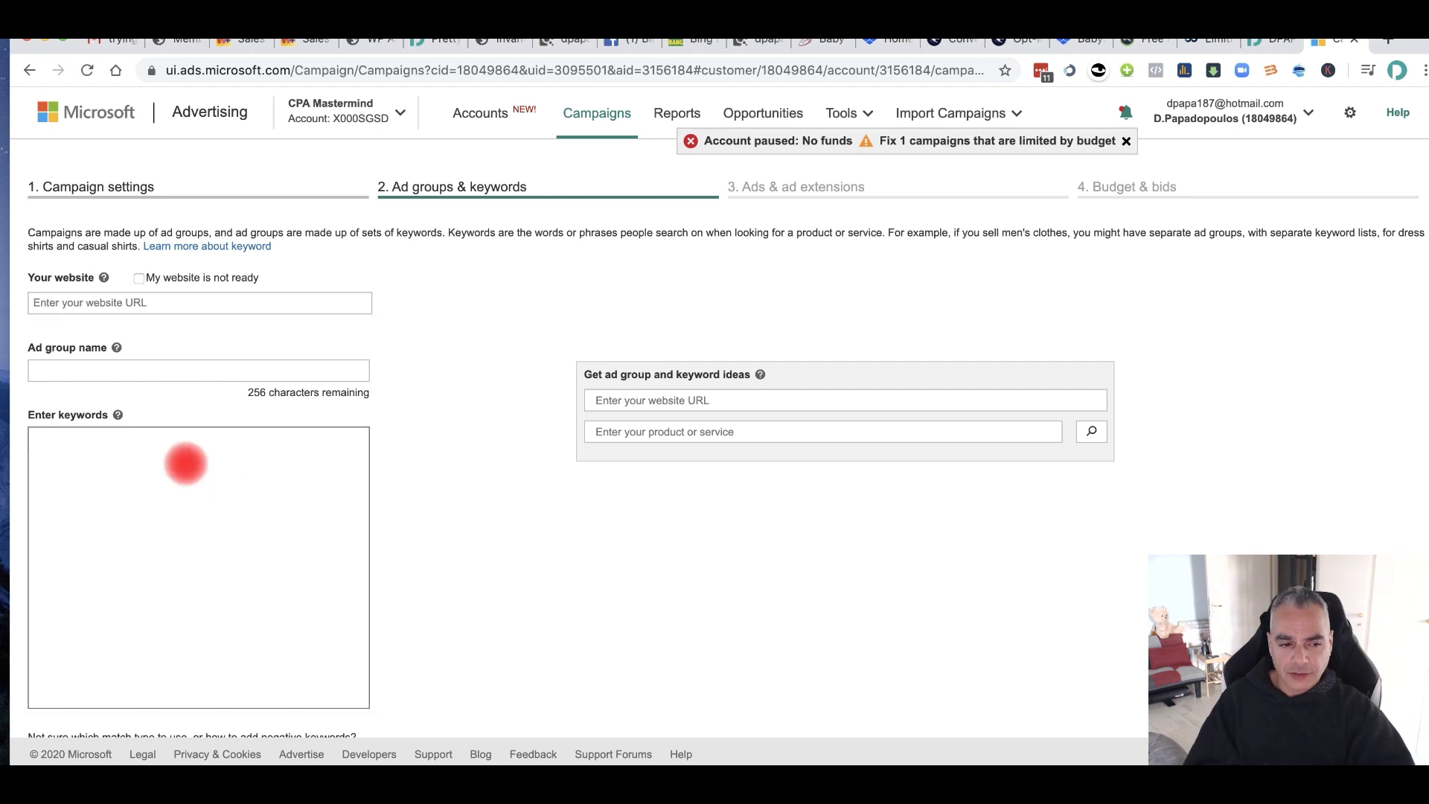
type("baby sleep")
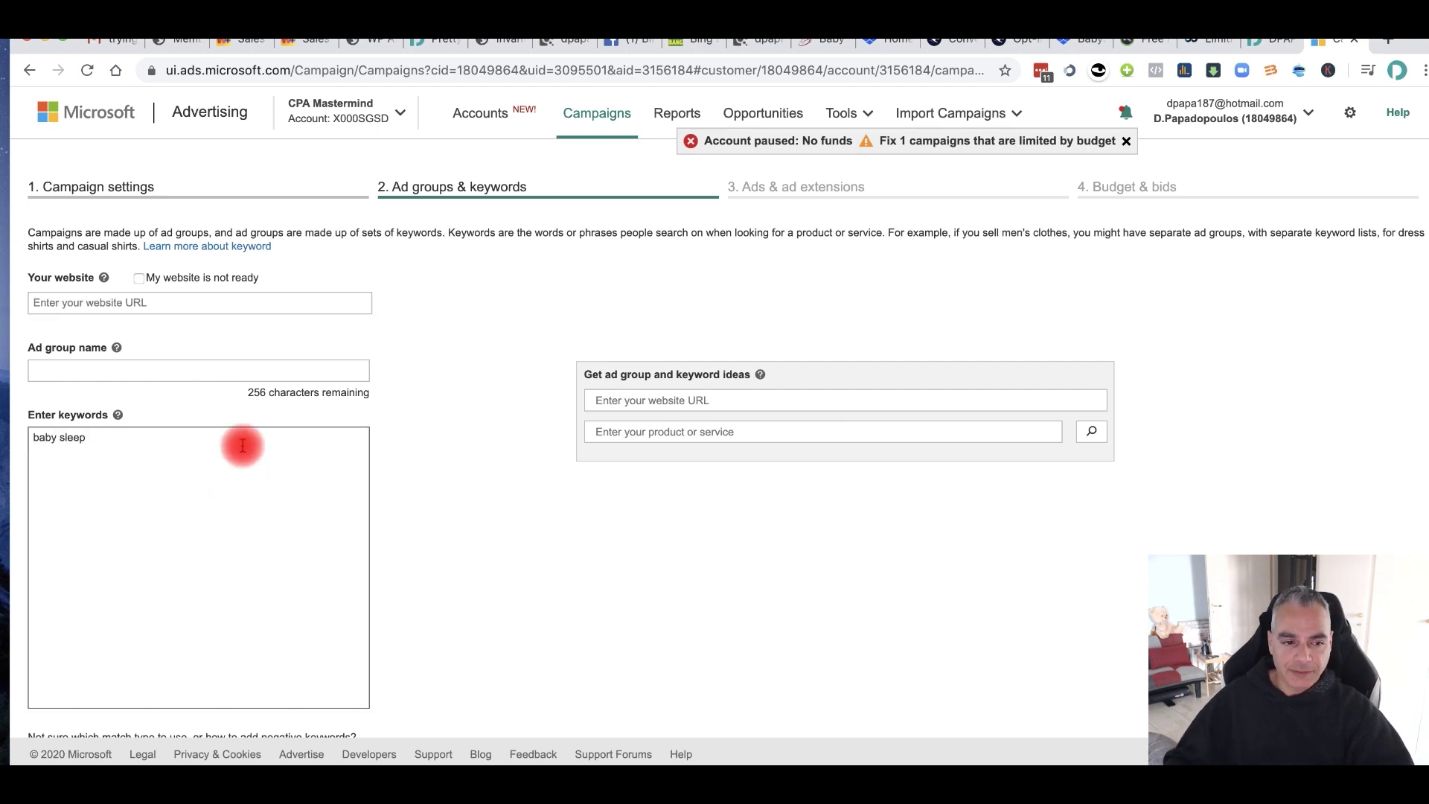
left_click(283, 371)
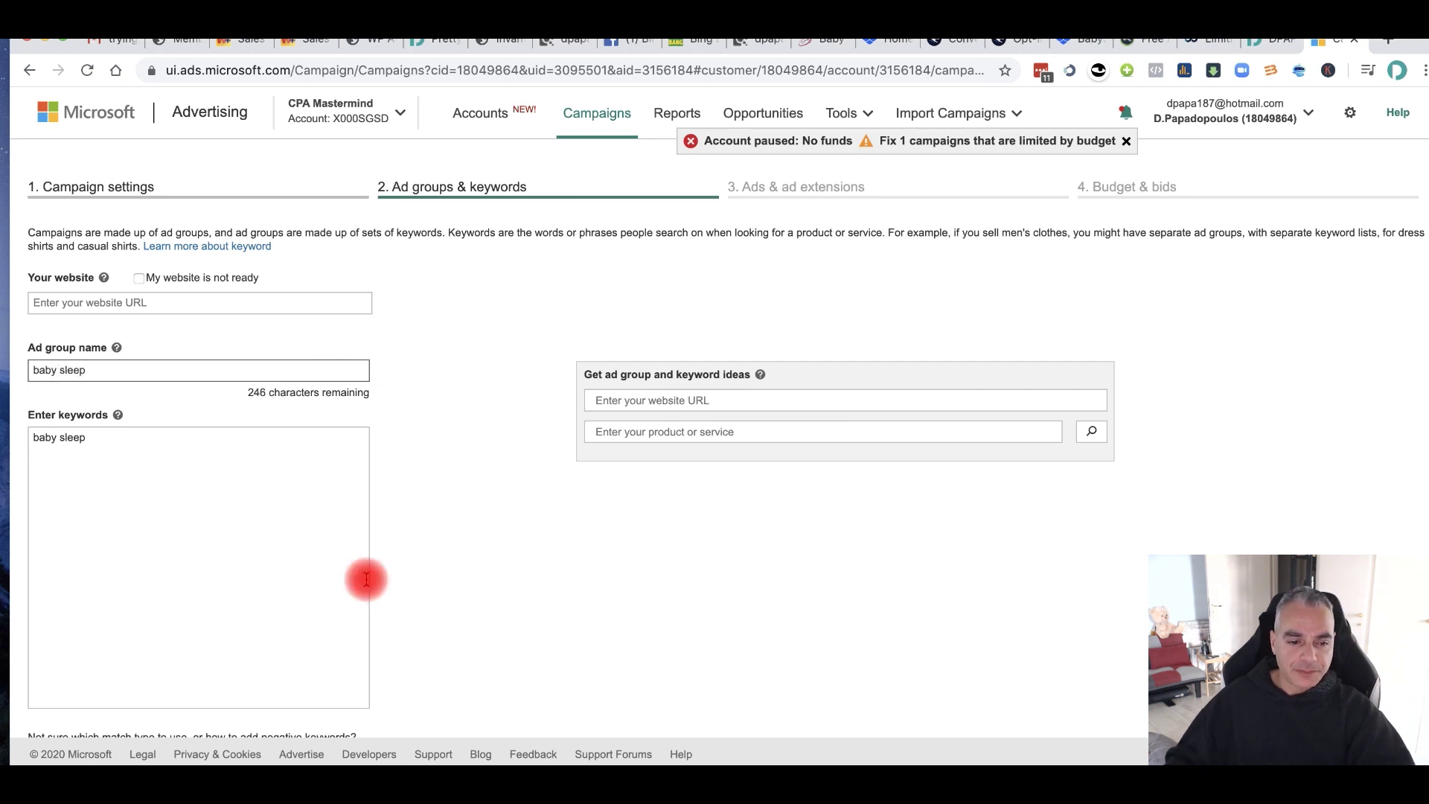
scroll(343, 484, "down", 3)
left_click(76, 717)
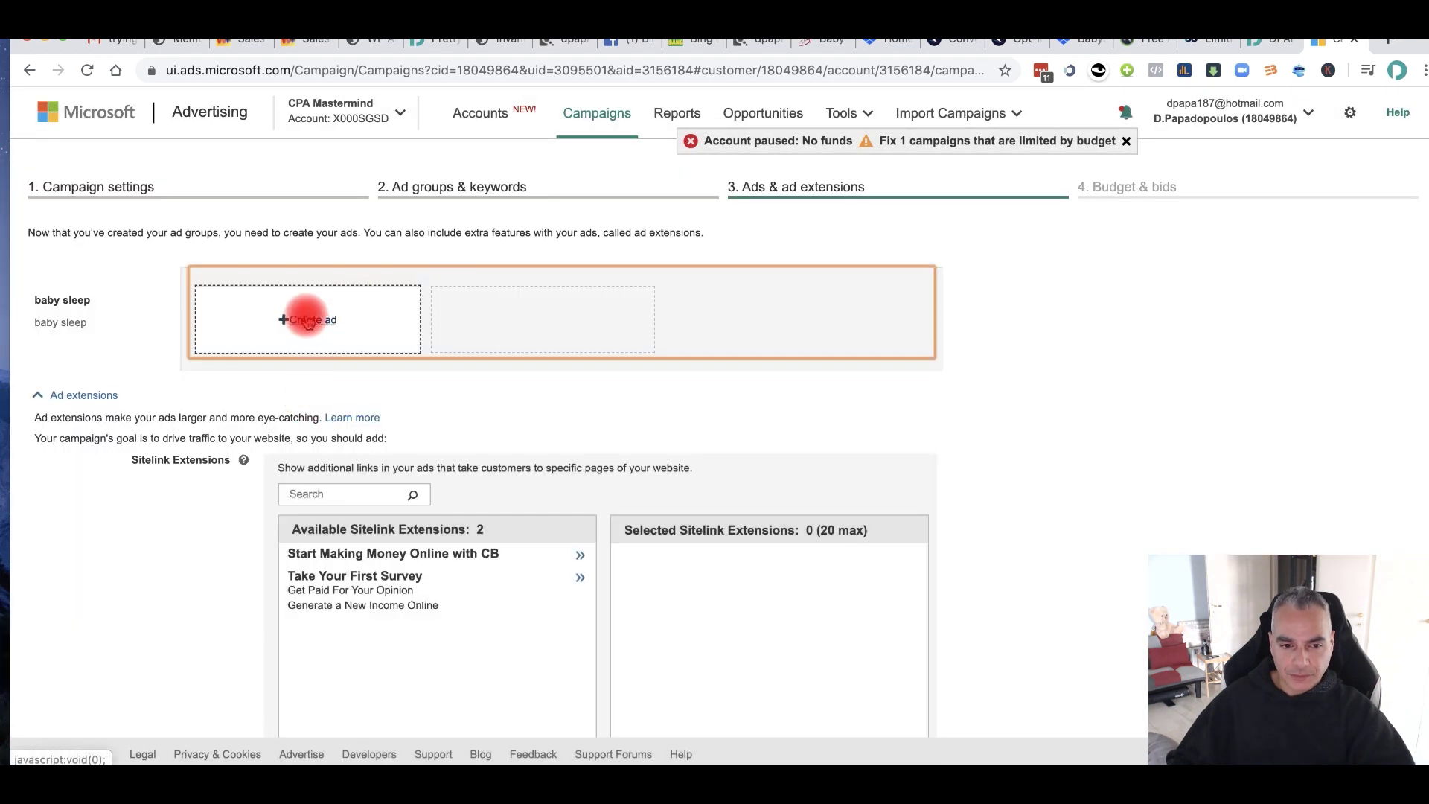
Step: Start an expanded text ad and set its final URL to the published opt-in page's address, dpapa.convertri.com/babysleep
left_click(307, 321)
left_click(558, 266)
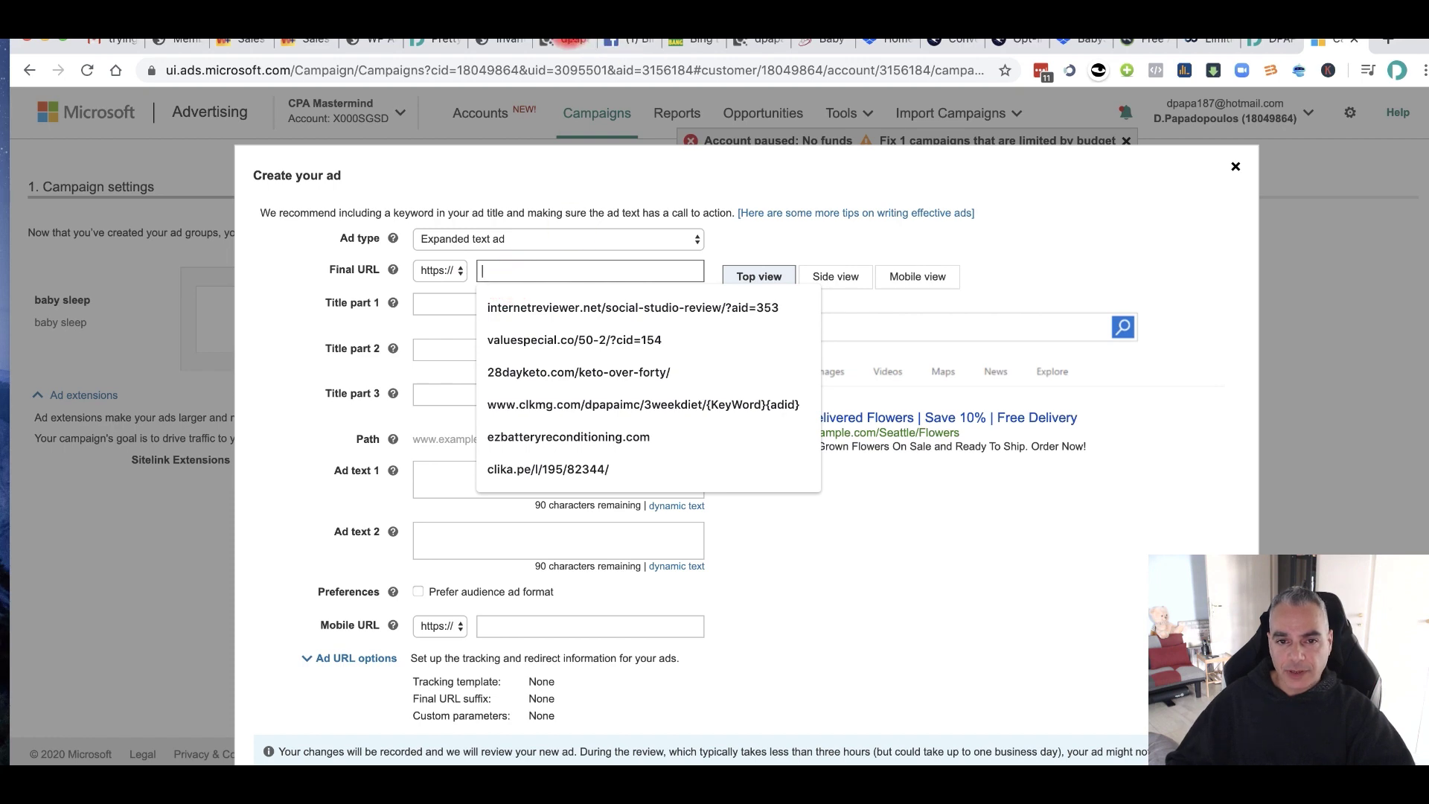
left_click(569, 38)
left_click(521, 41)
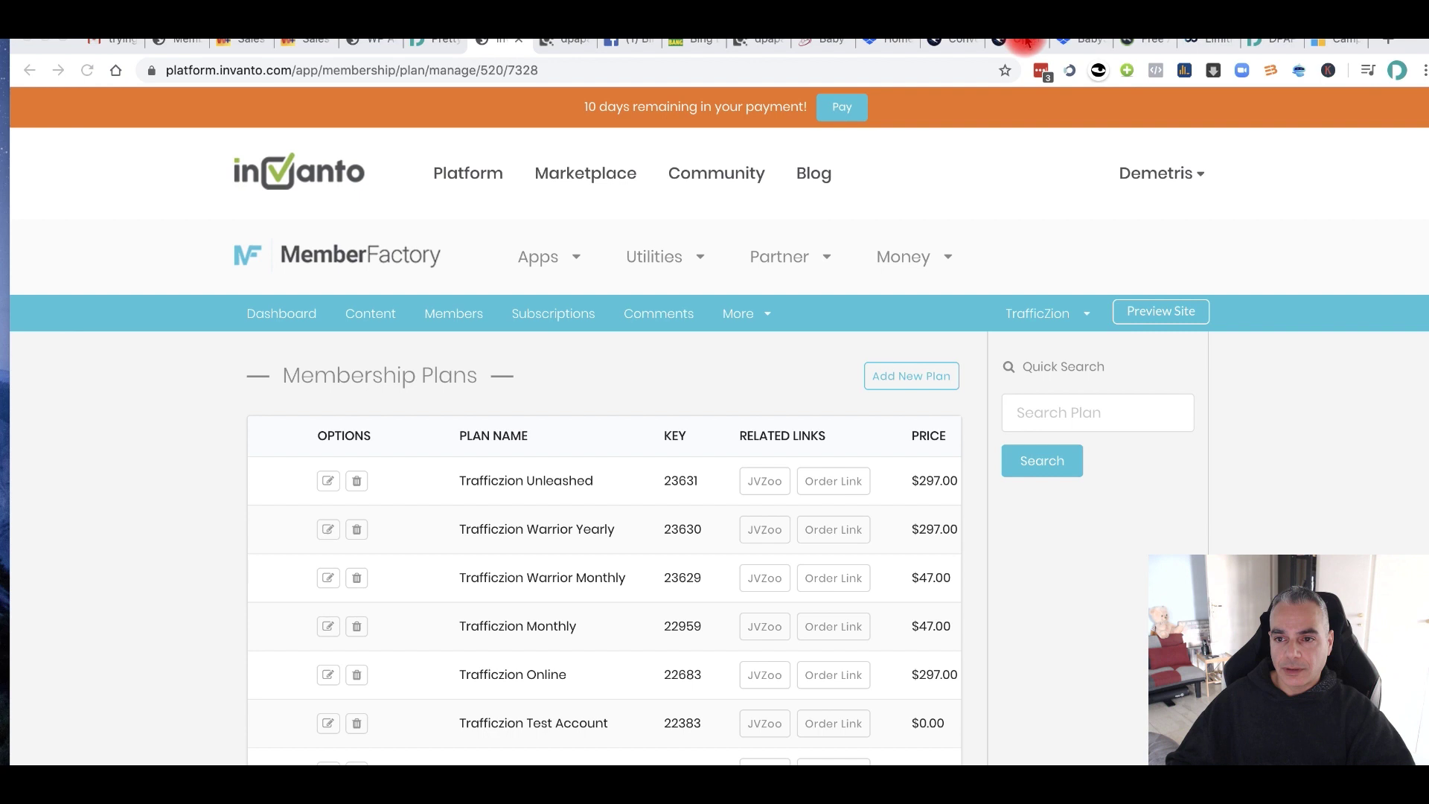
left_click(1014, 40)
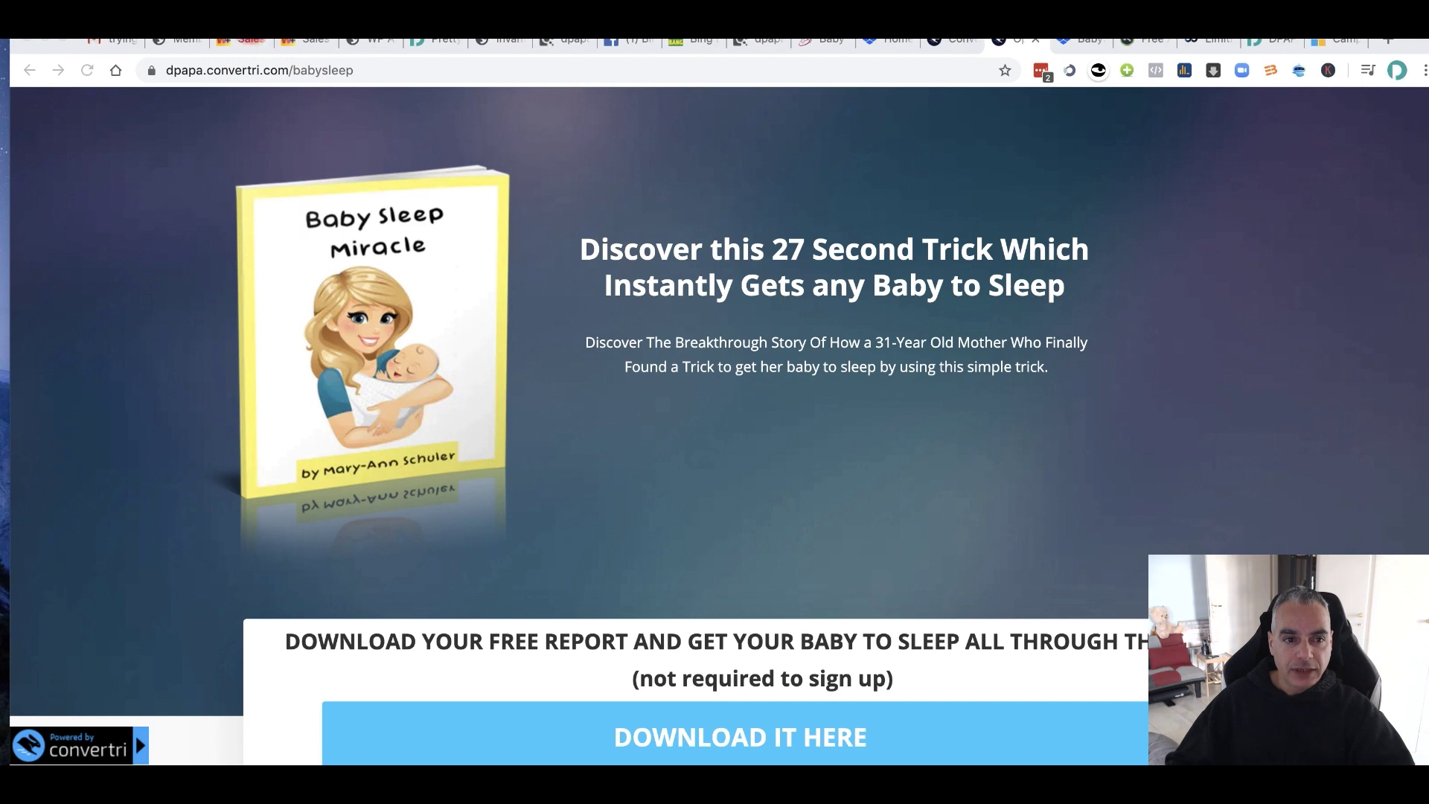
left_click(342, 78)
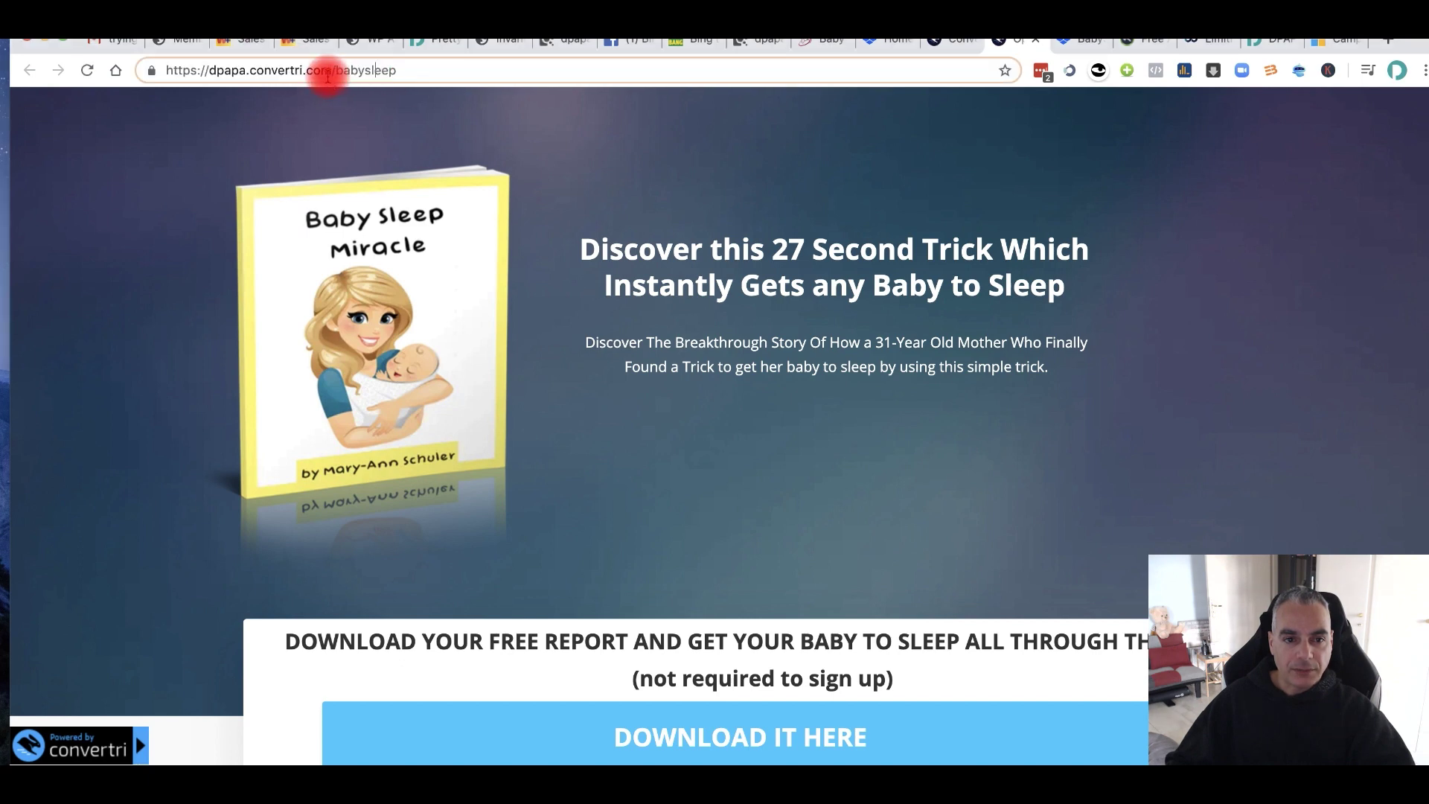
left_click(47, 69)
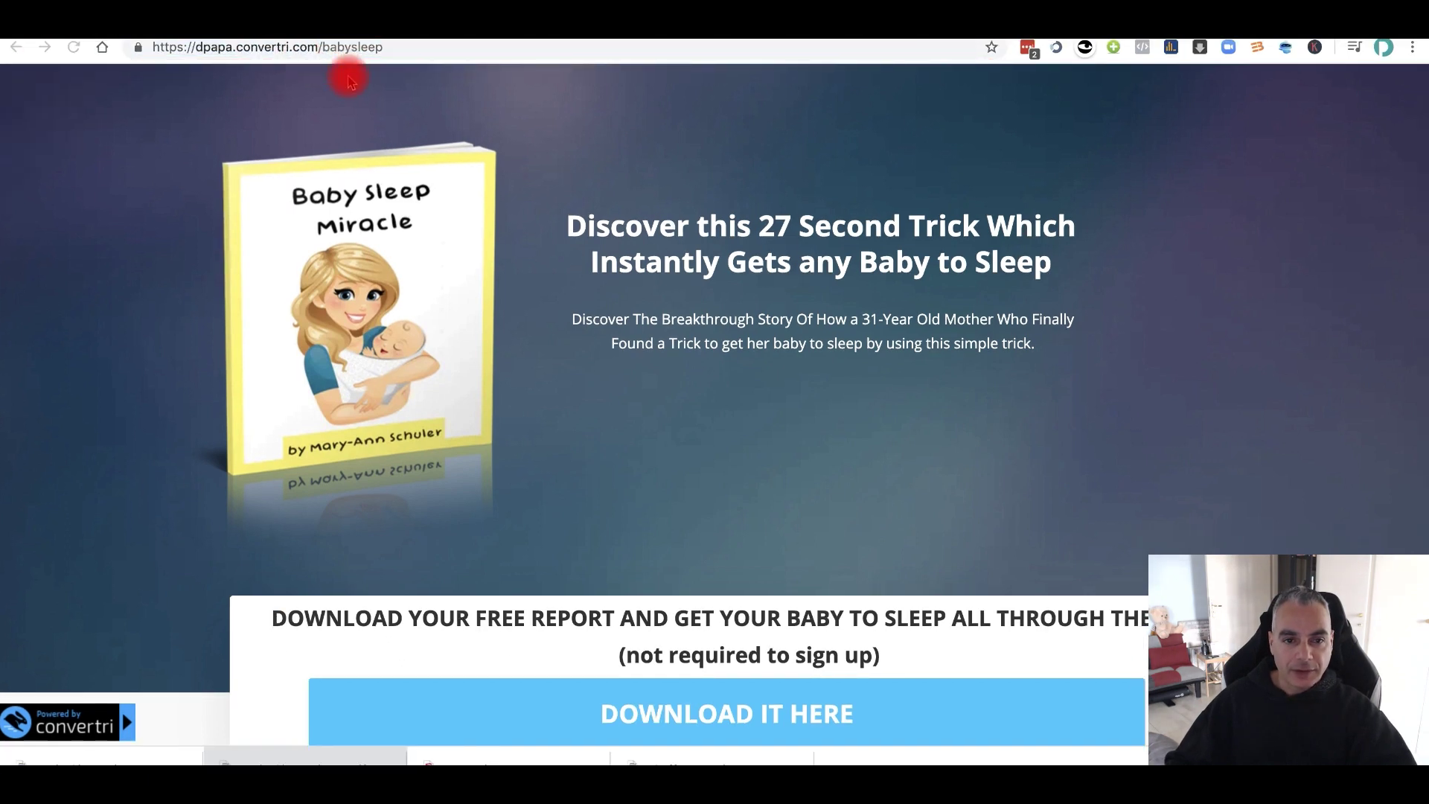
left_click(249, 37)
left_click(478, 248)
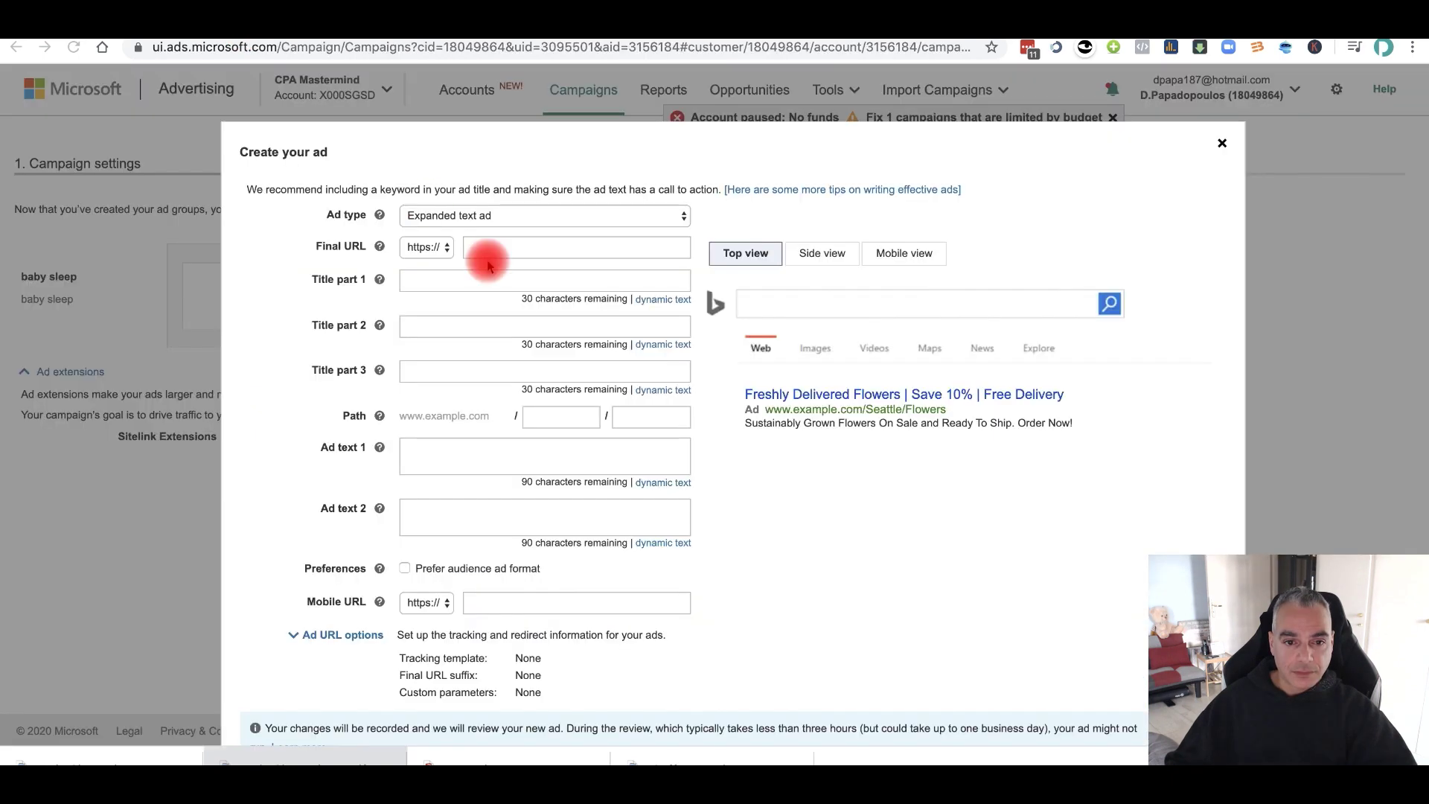
type("dpapa.convertri.com/babysleep")
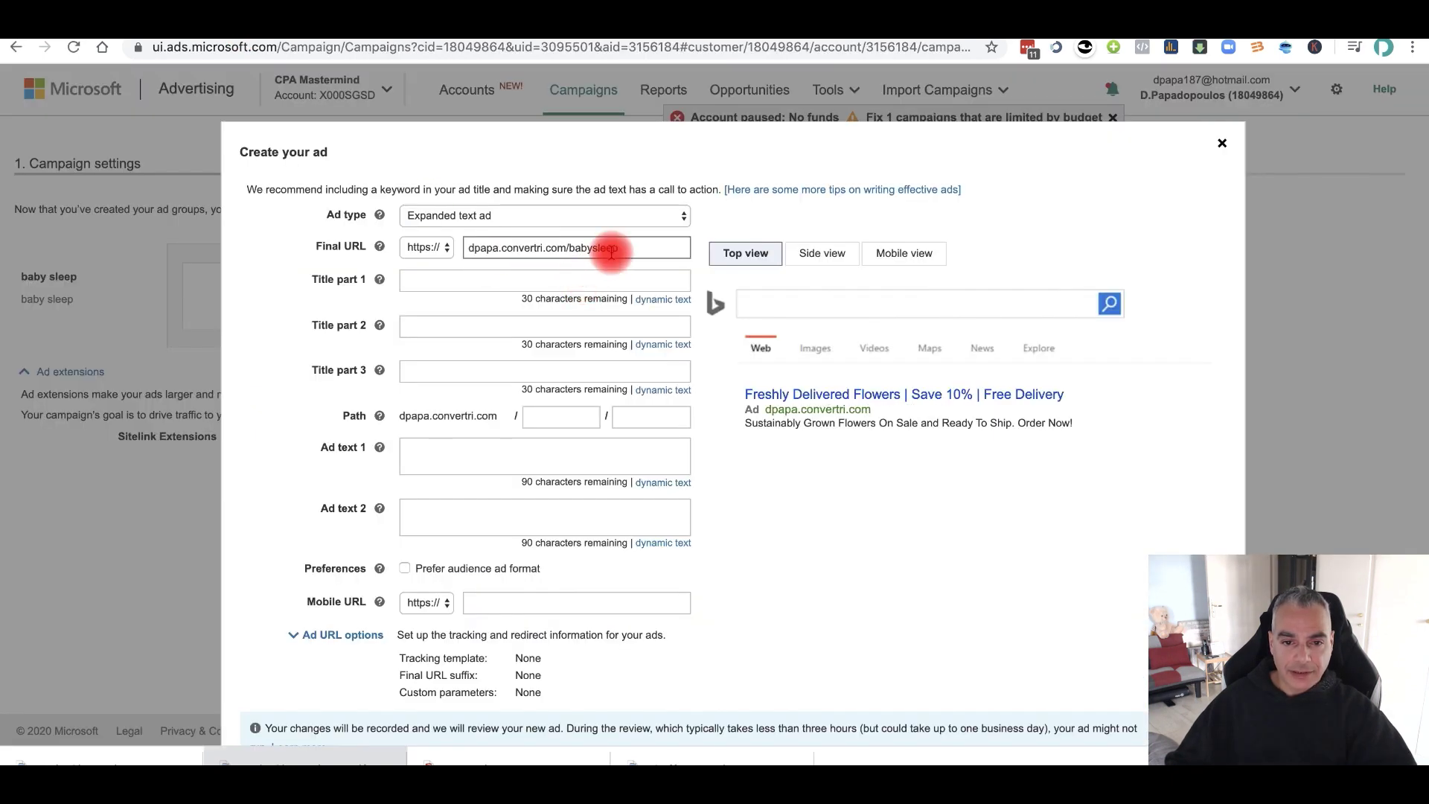
Step: Try to copy the headline of the Convertri opt-in page into the ad's title part 1
left_click(499, 281)
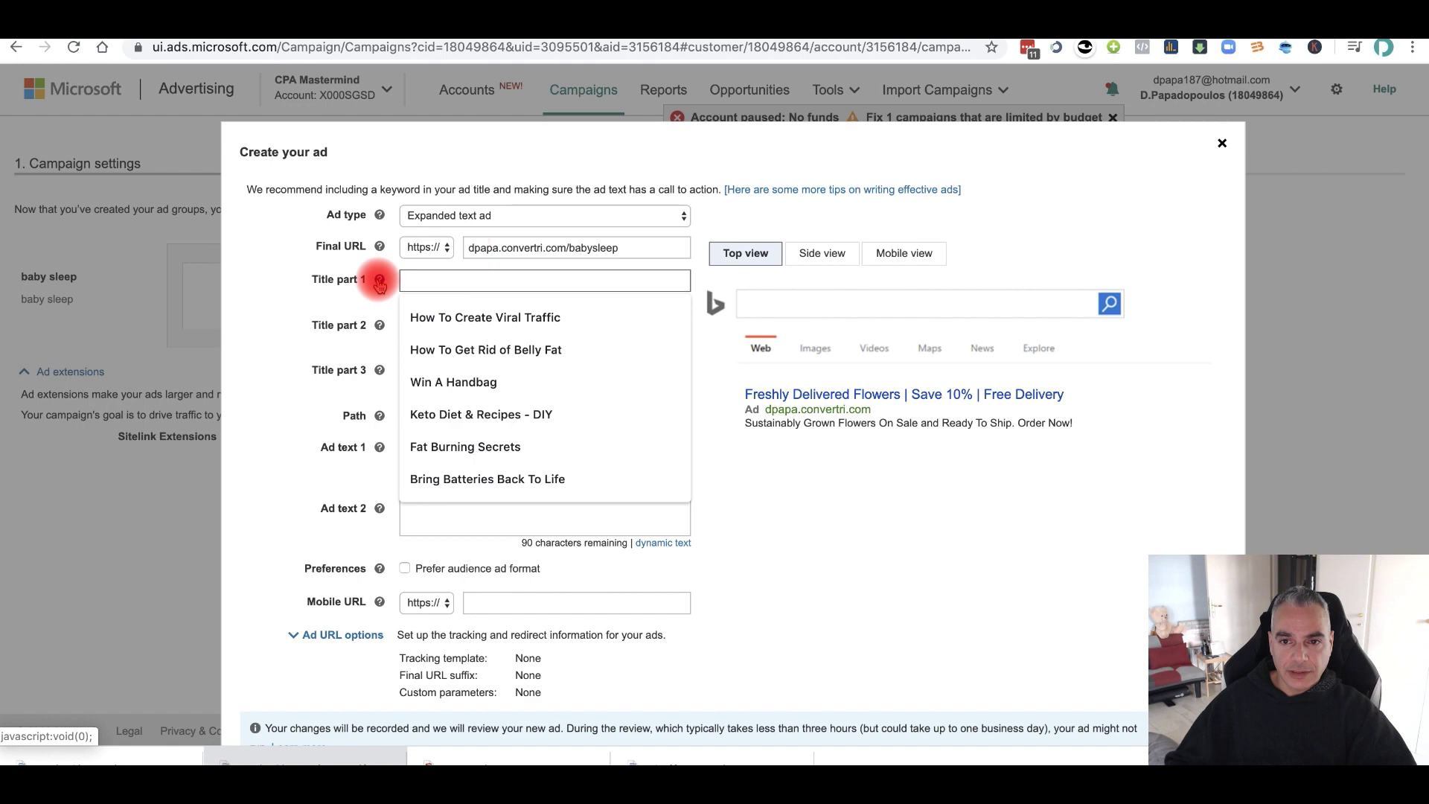
left_click(707, 37)
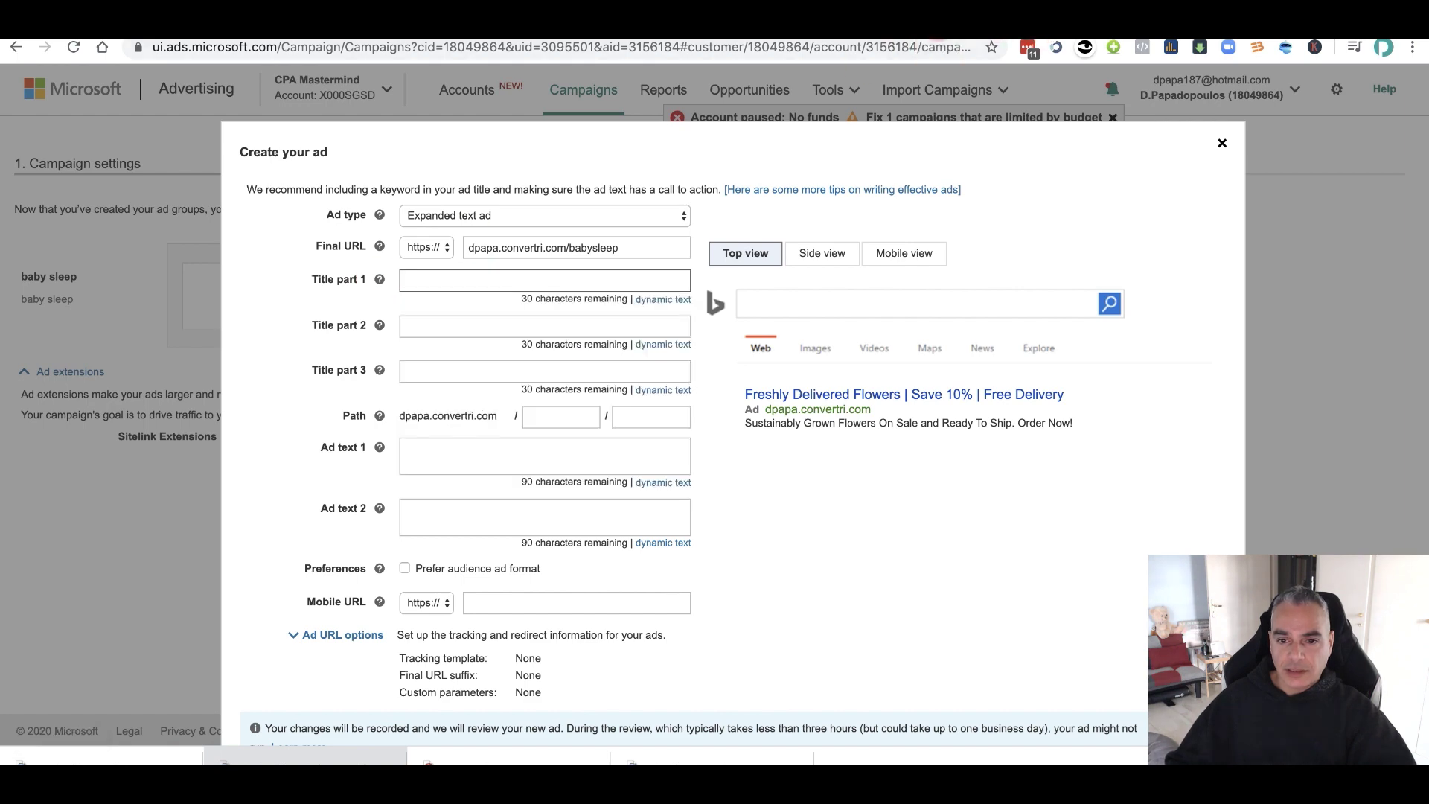
left_click_drag(573, 360, 1060, 395)
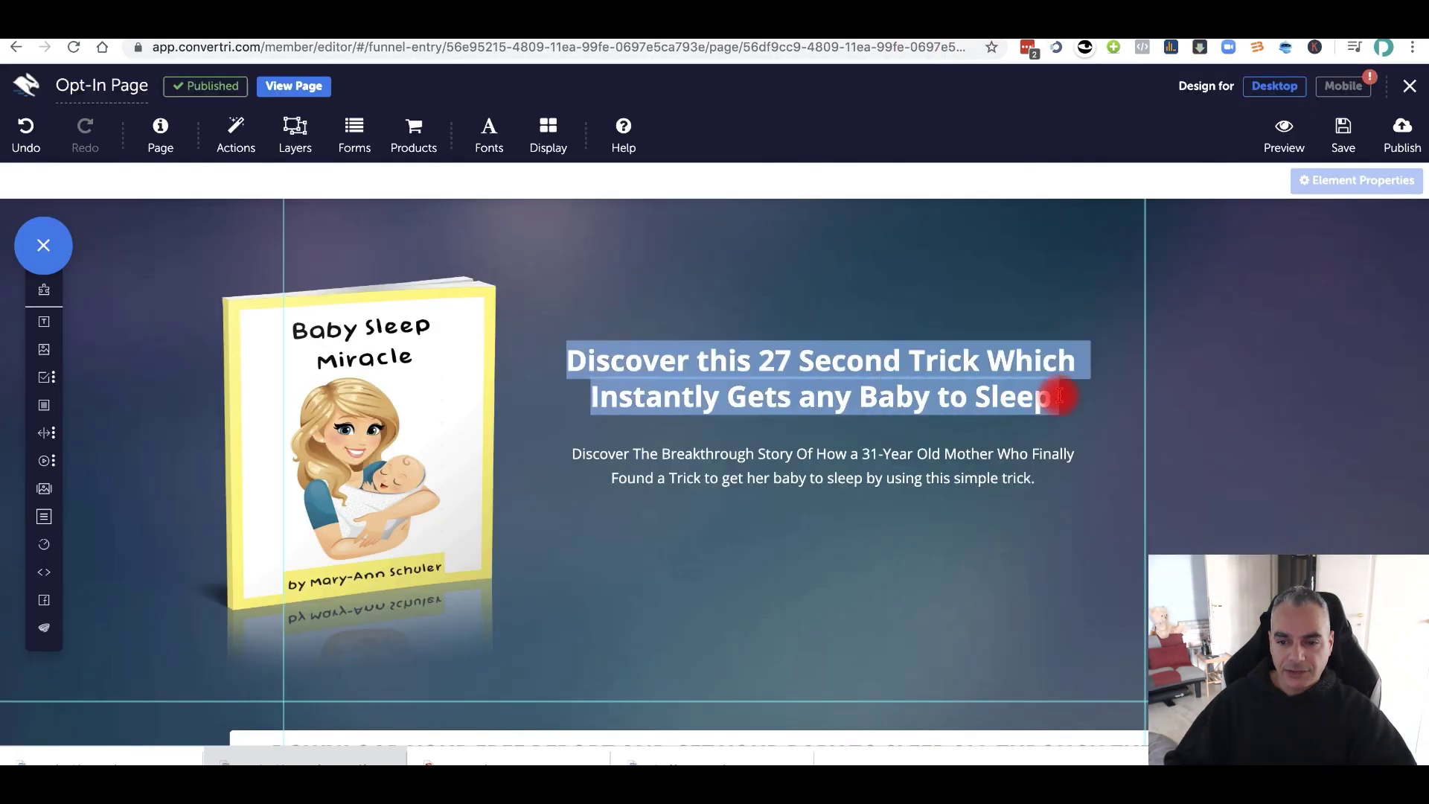
left_click(1328, 31)
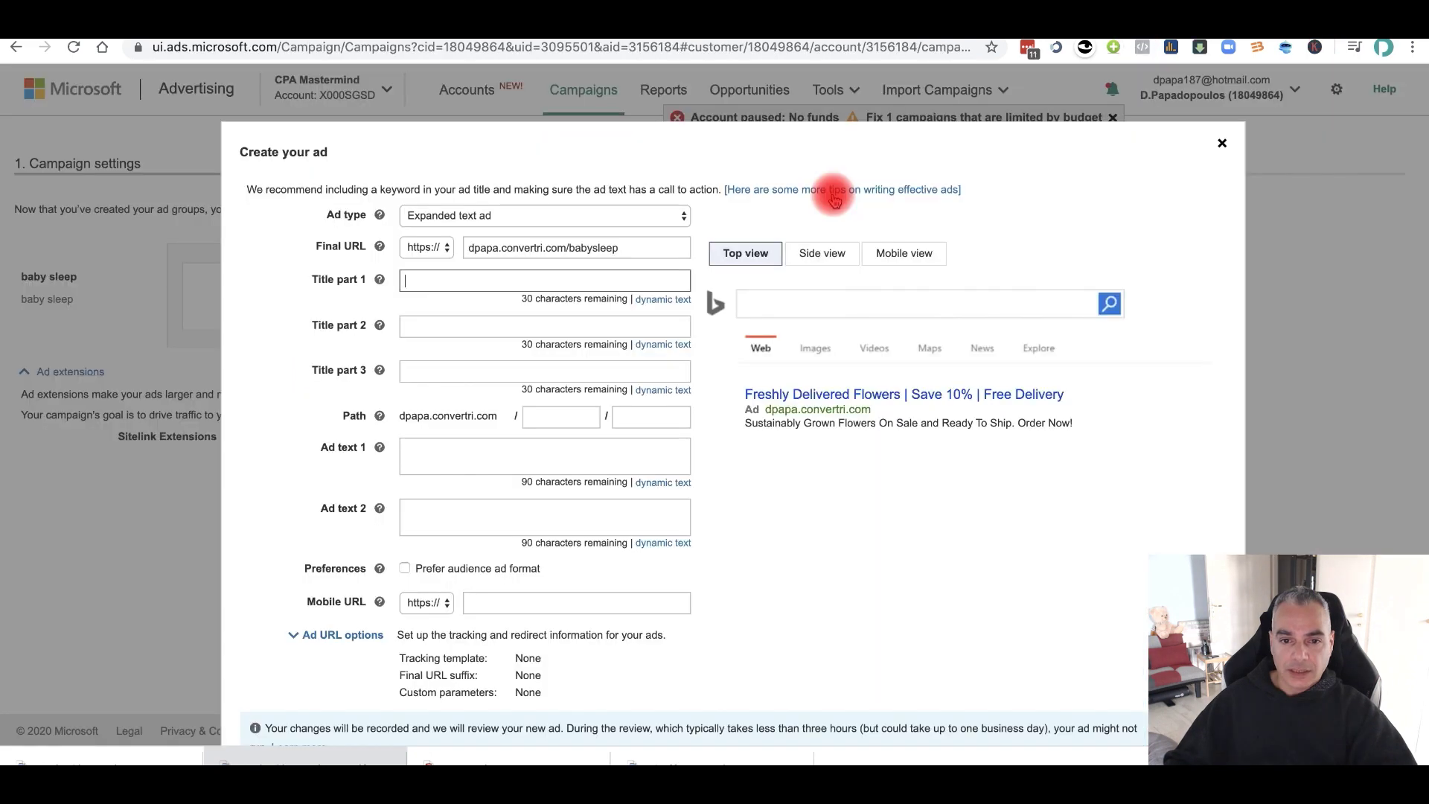
type("https://dpapa.convertri.com/babysleep")
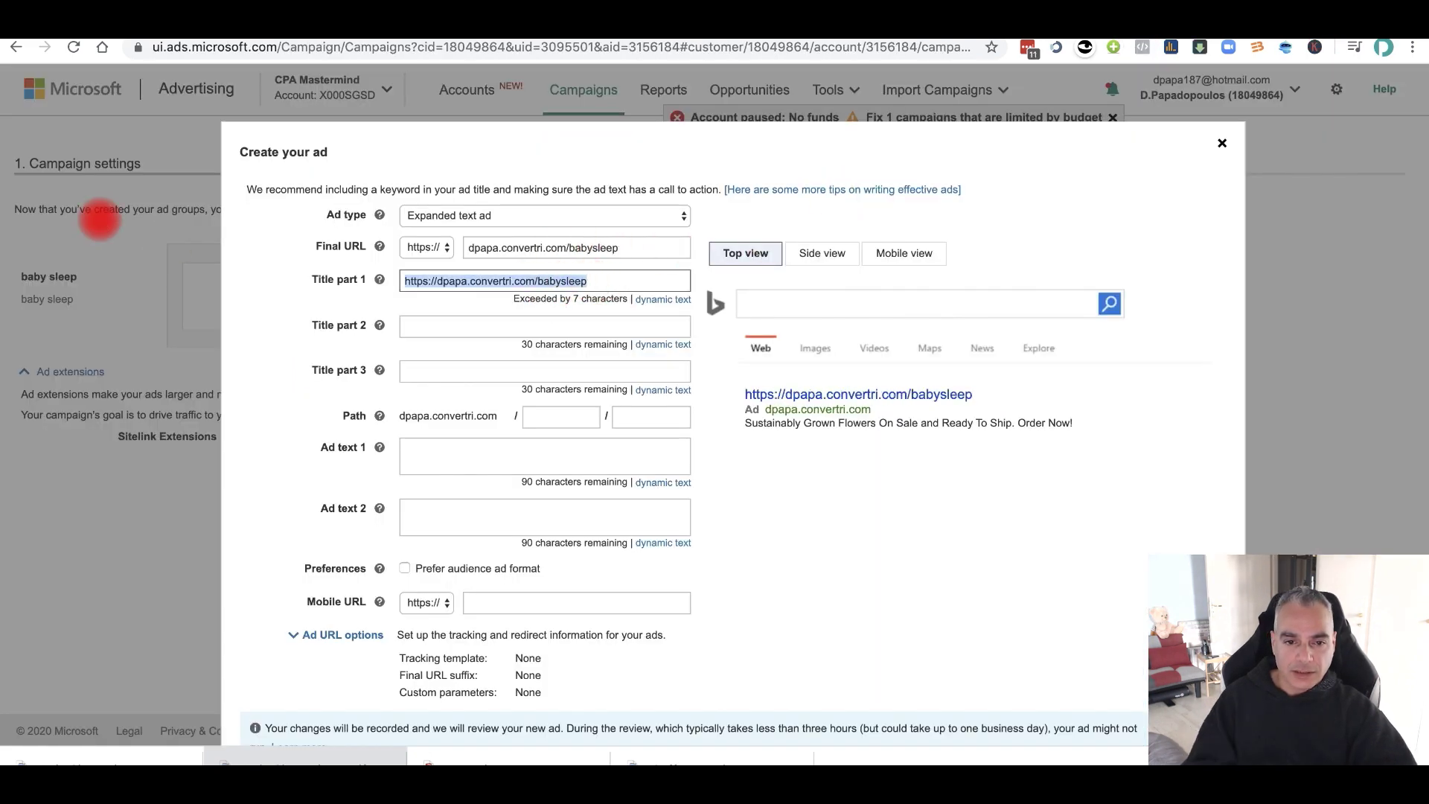
key("super+z")
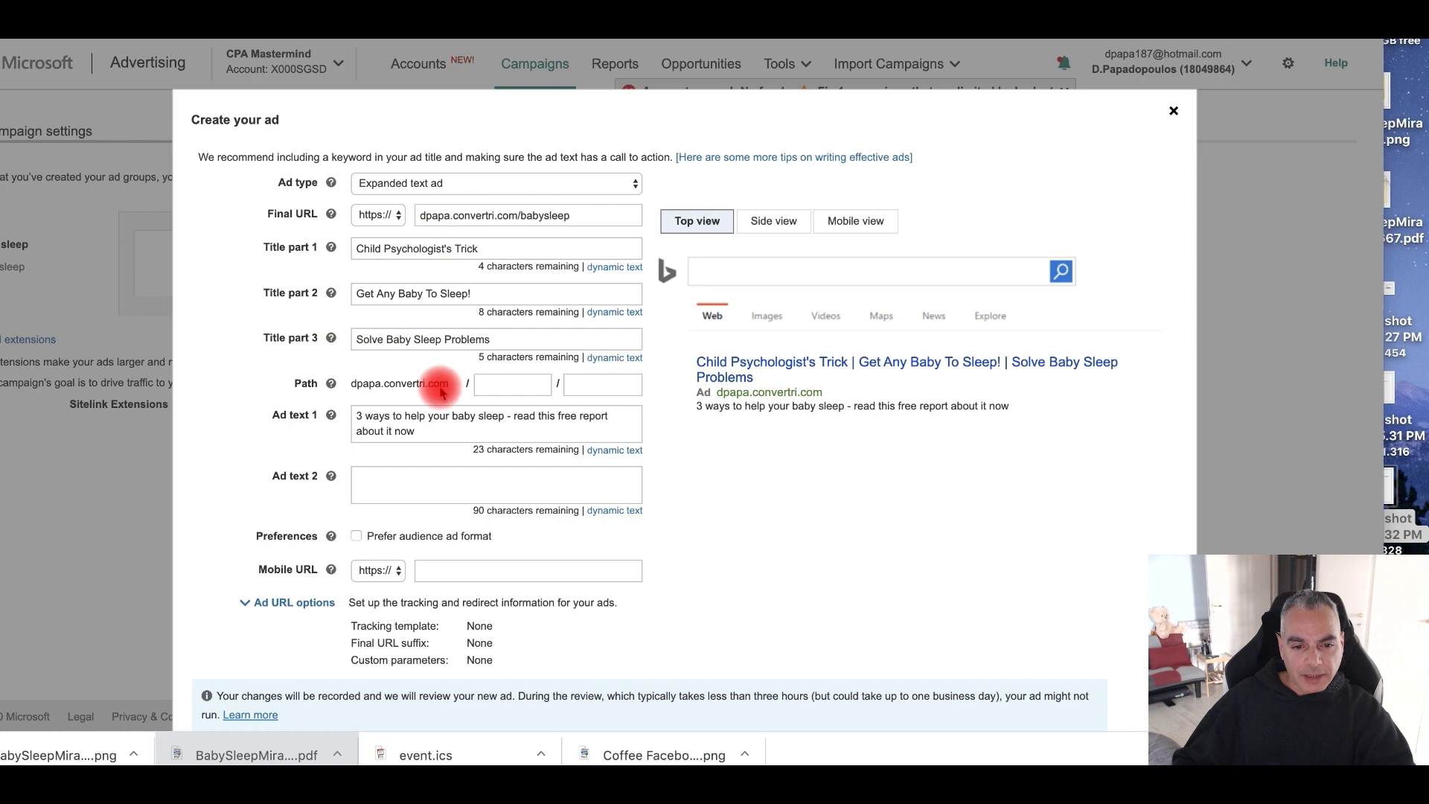
Step: Save the ad titled Child Psychologist's Trick and continue to the budget and bids without adding any ad extensions
scroll(396, 301, "down", 3)
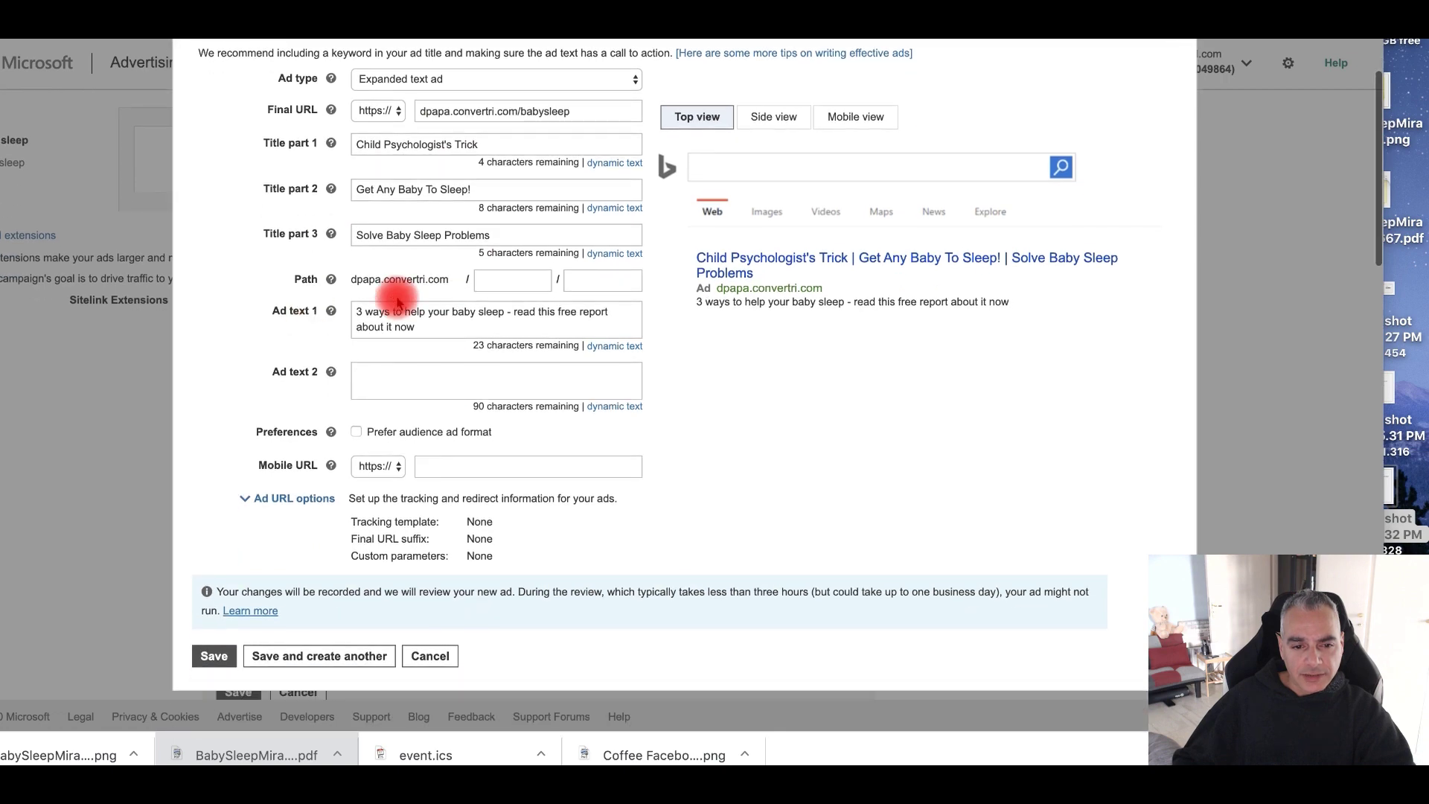
scroll(395, 417, "down", 1)
left_click(224, 615)
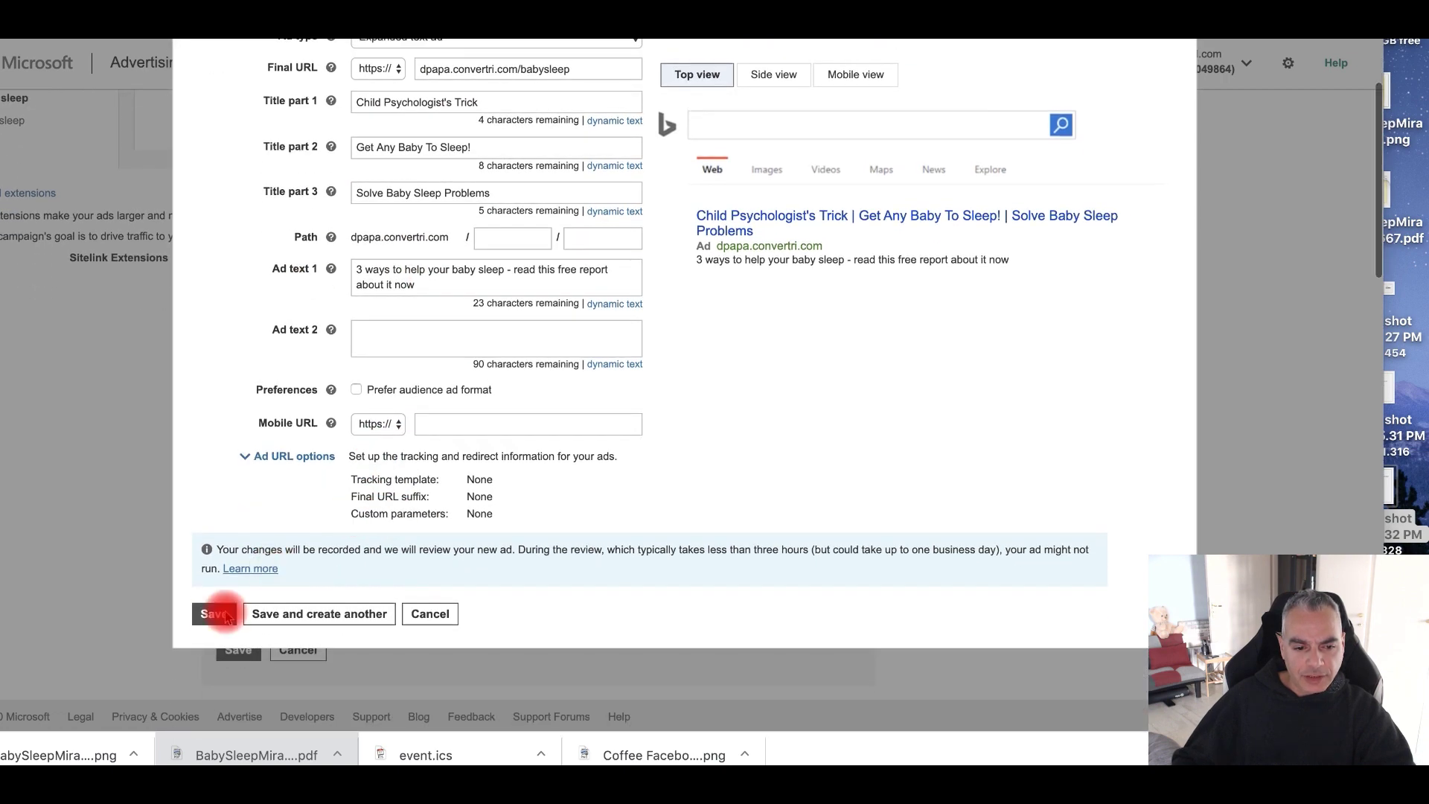
left_click(214, 618)
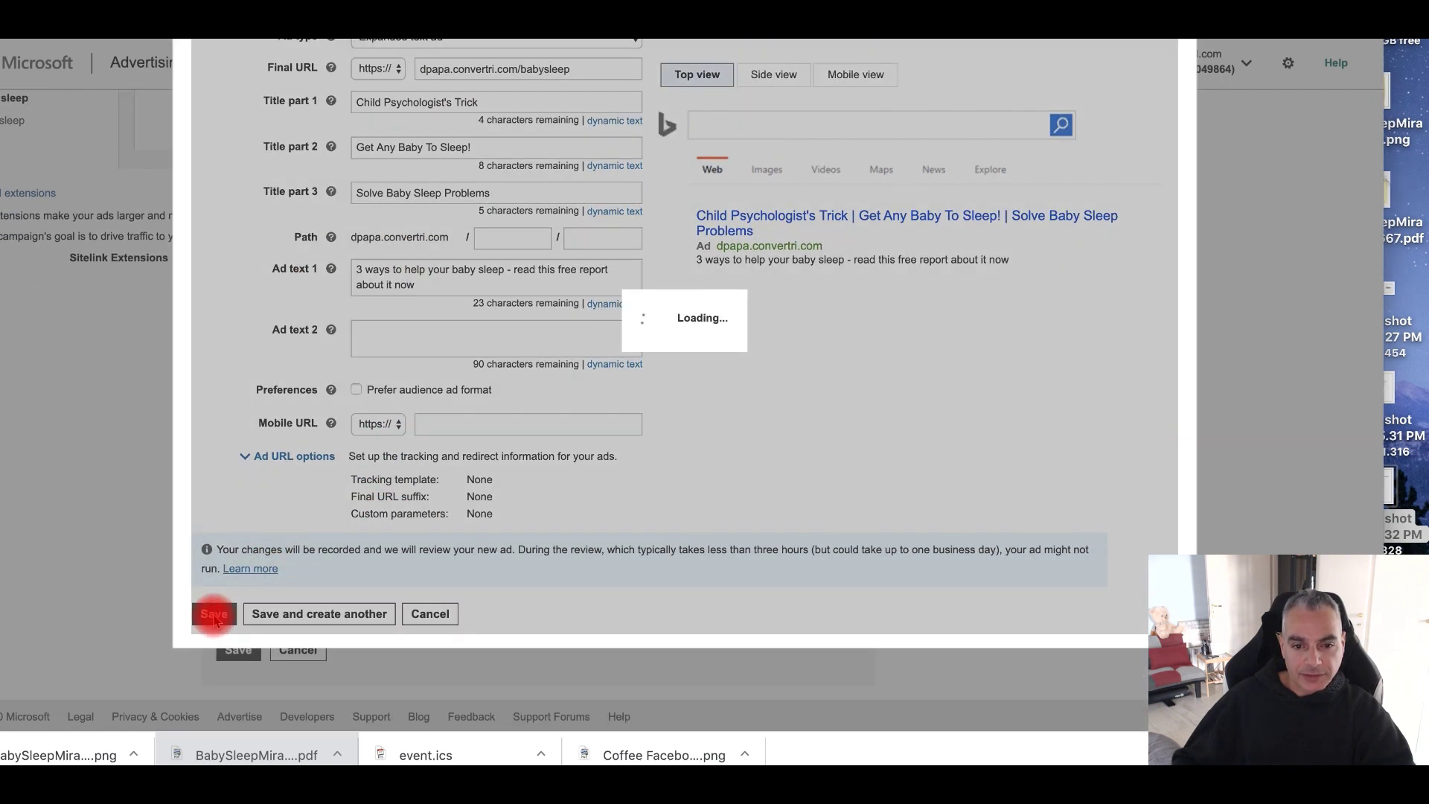
scroll(204, 618, "down", 9)
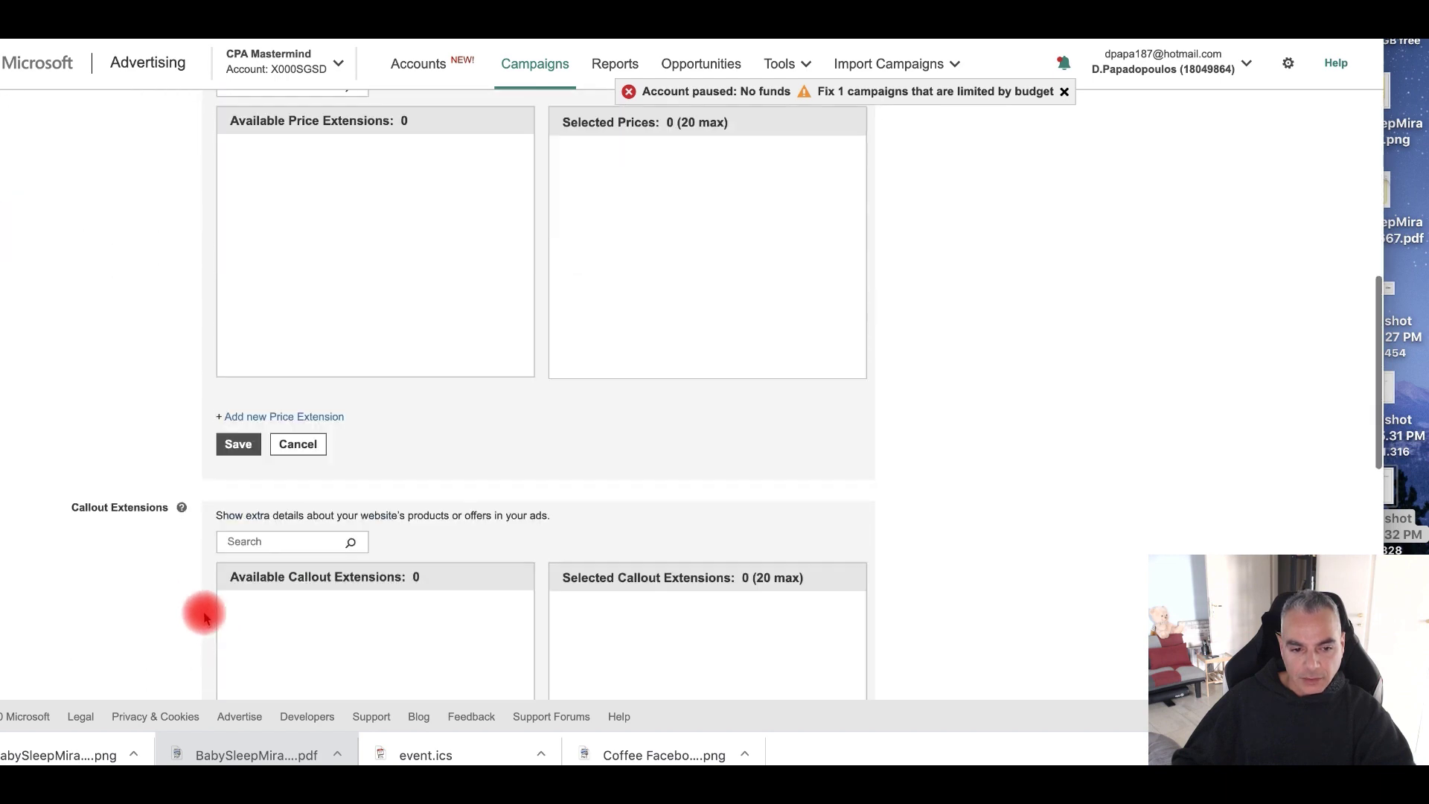
scroll(205, 616, "down", 10)
left_click(96, 680)
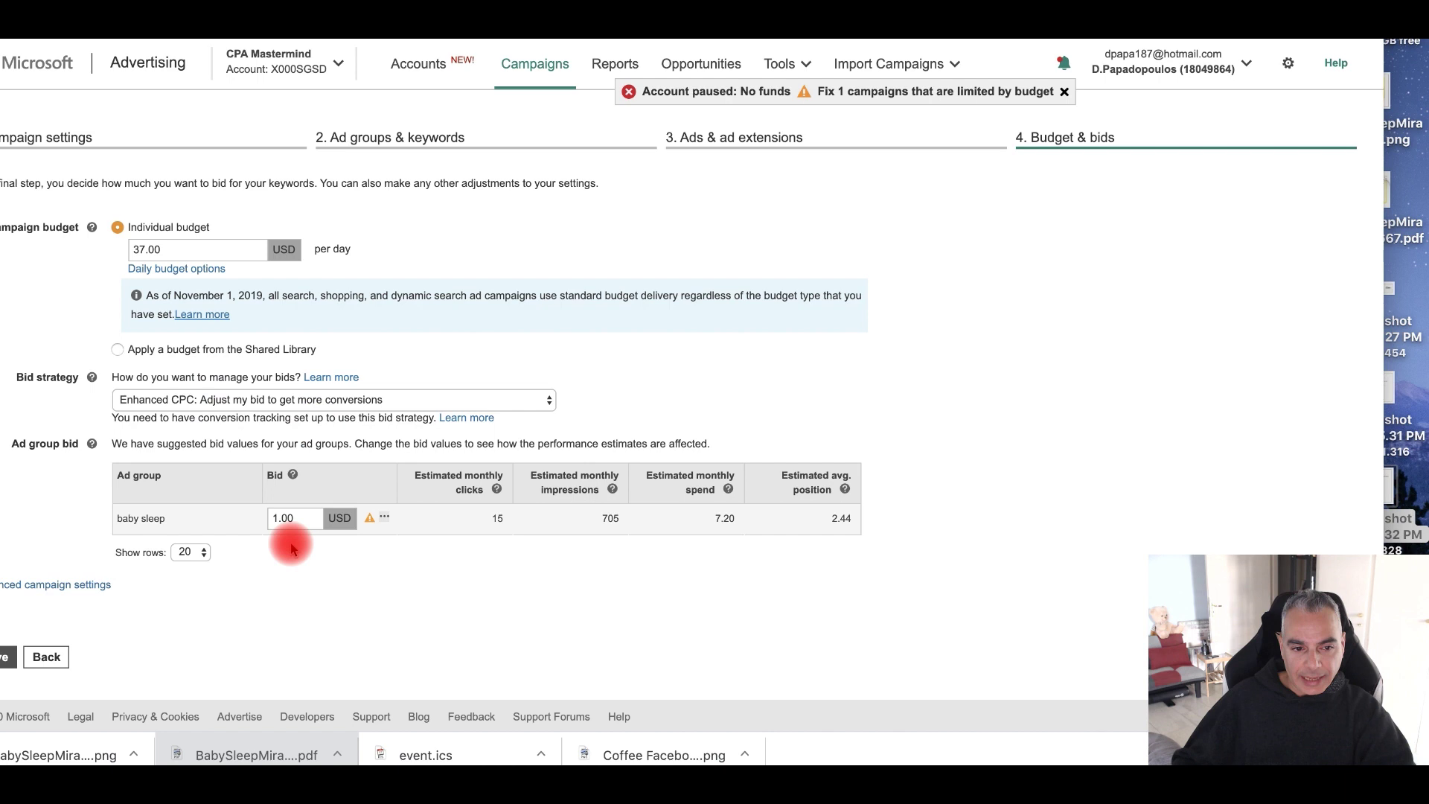
Step: Set the bid strategy to Manual: Use the bid I set, save the campaign and dismiss the account funding notice
left_click(274, 402)
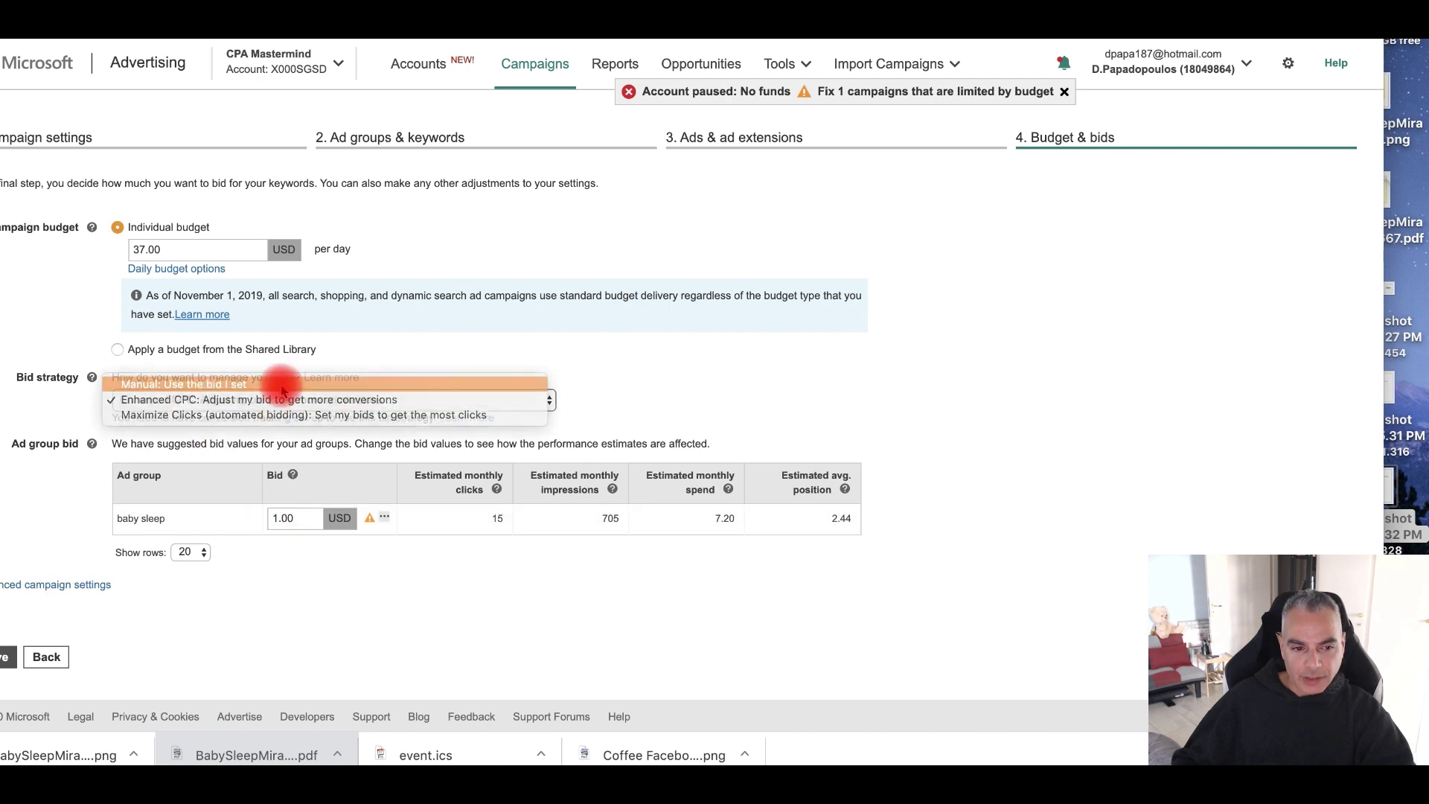
left_click(283, 384)
left_click(289, 506)
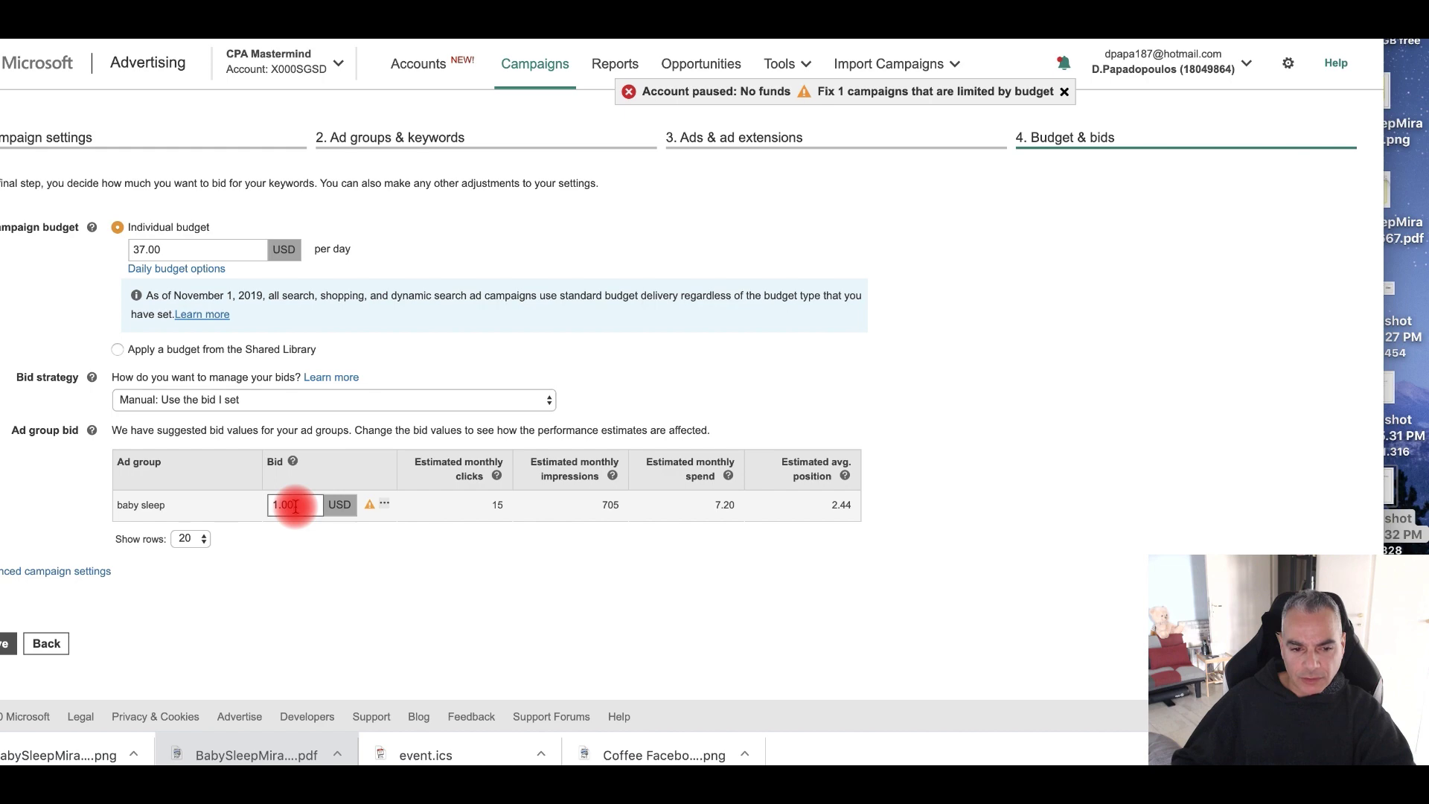
left_click(7, 645)
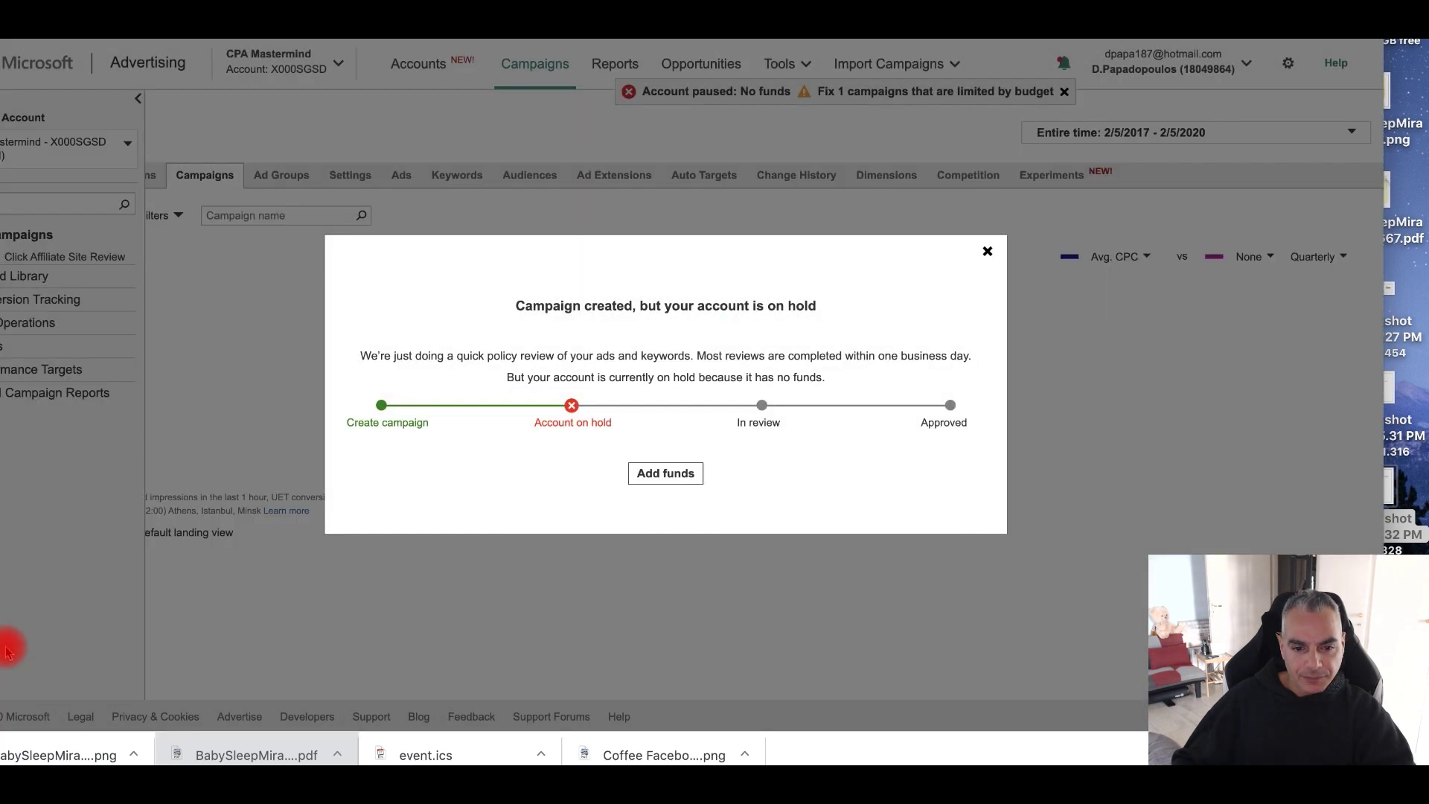
left_click(679, 473)
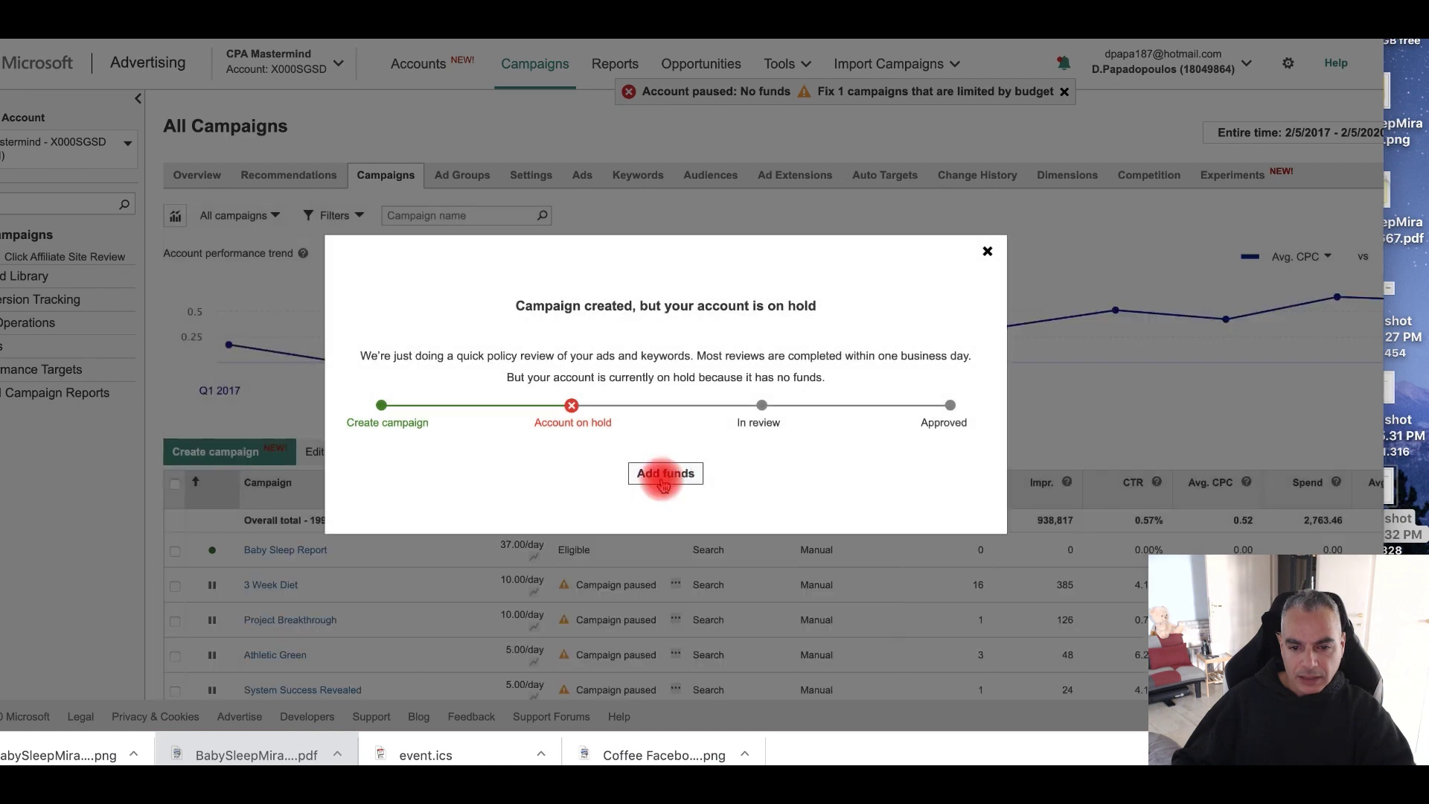
left_click(986, 256)
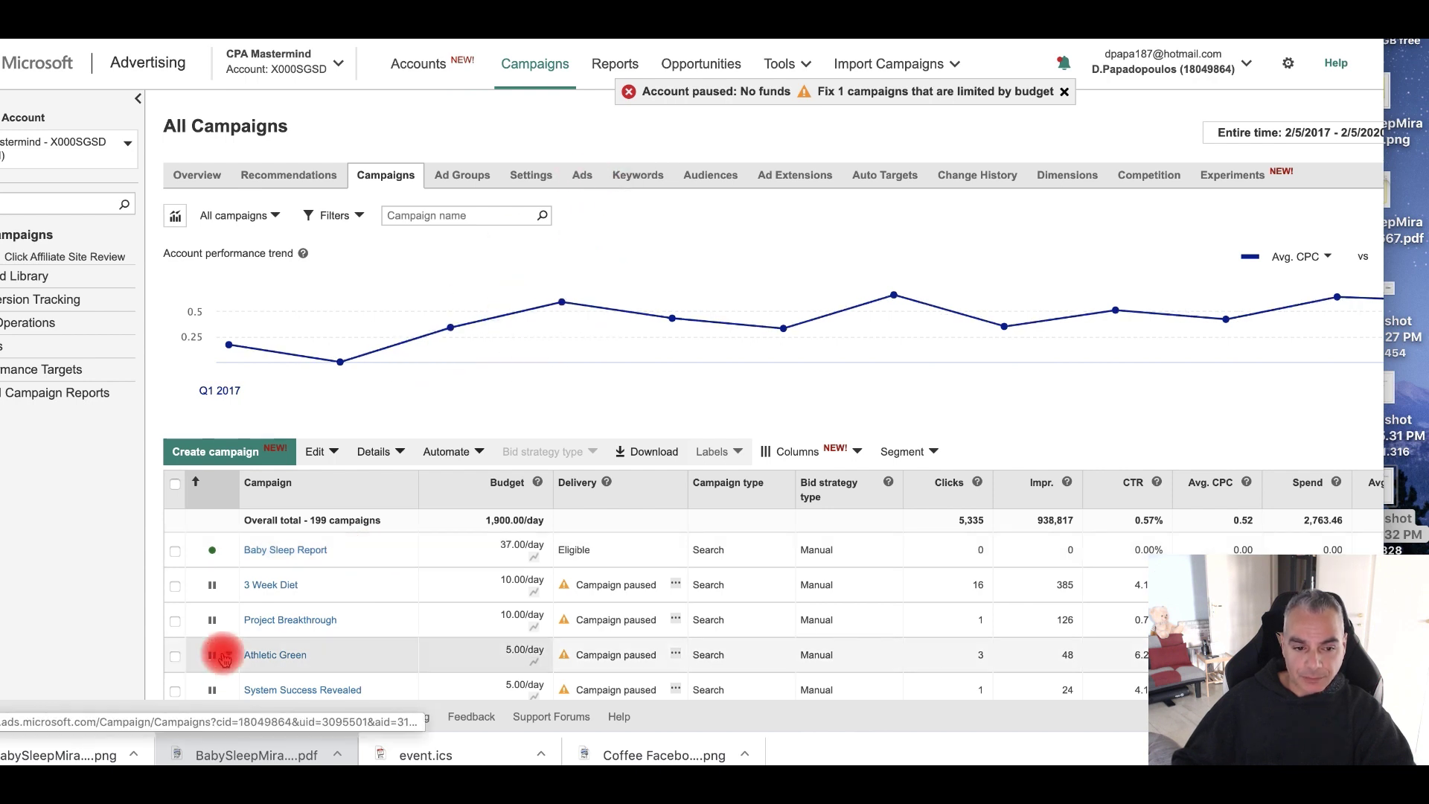
Step: Open the demographic bid adjustments in the Baby Sleep Report campaign's advanced settings
left_click(274, 551)
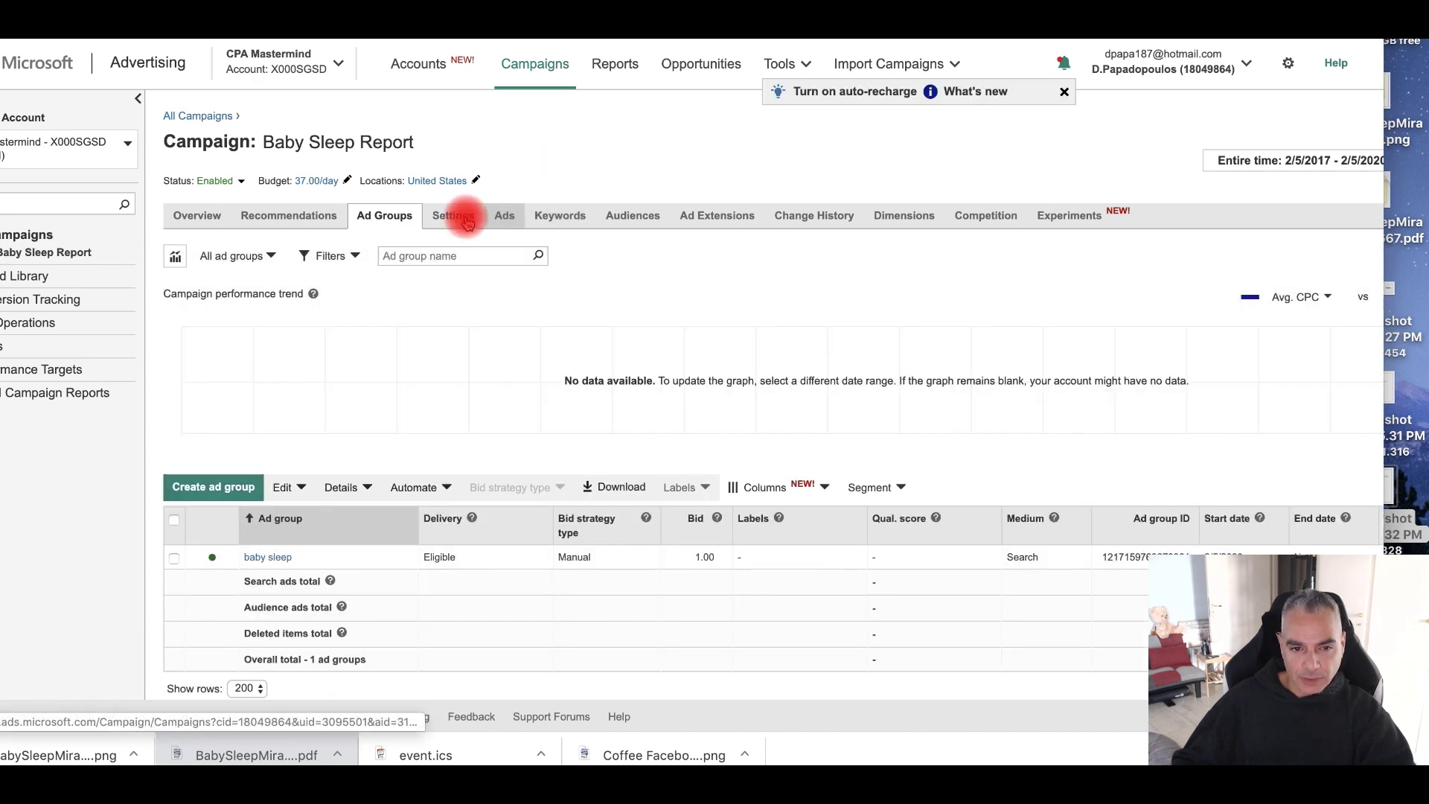
left_click(455, 216)
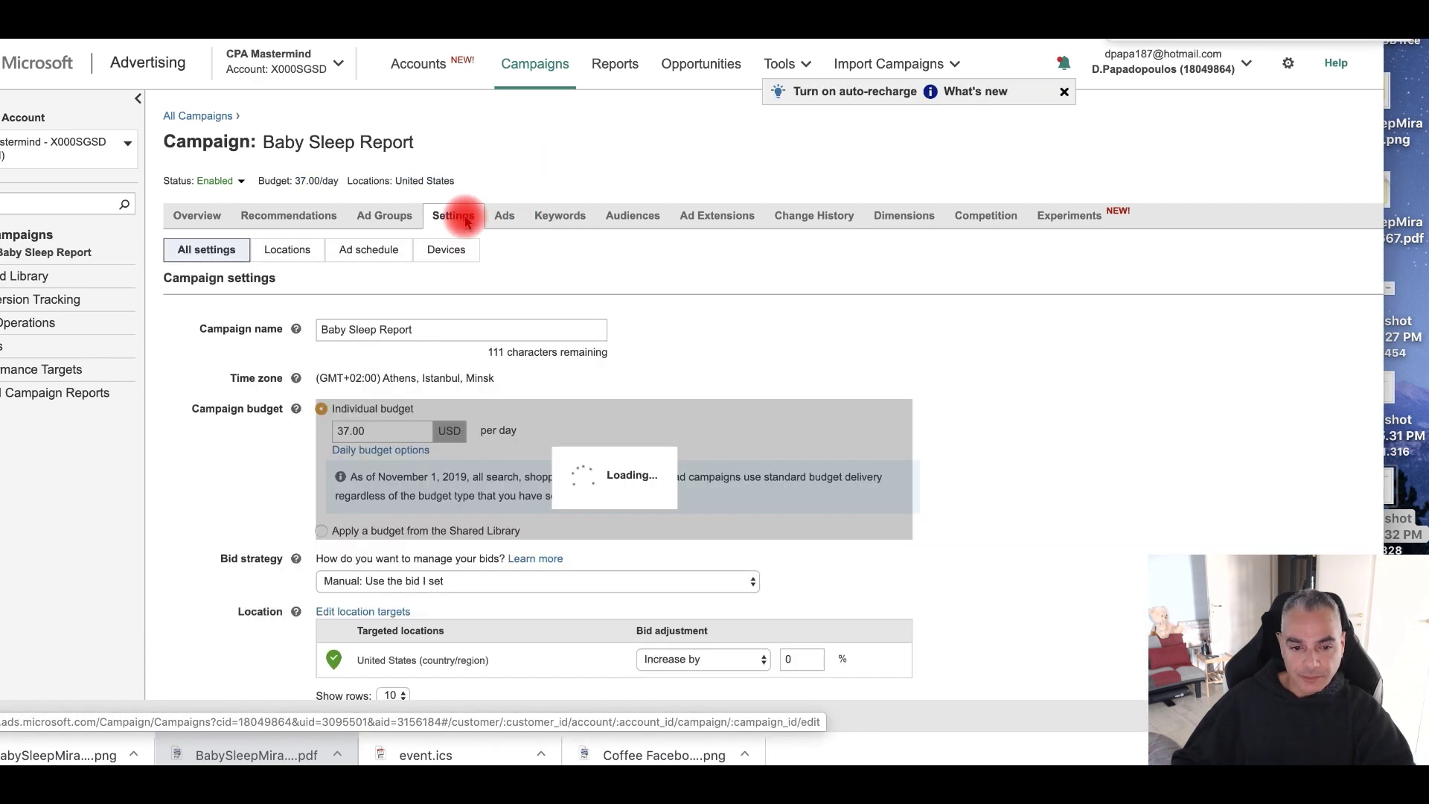
scroll(268, 443, "down", 10)
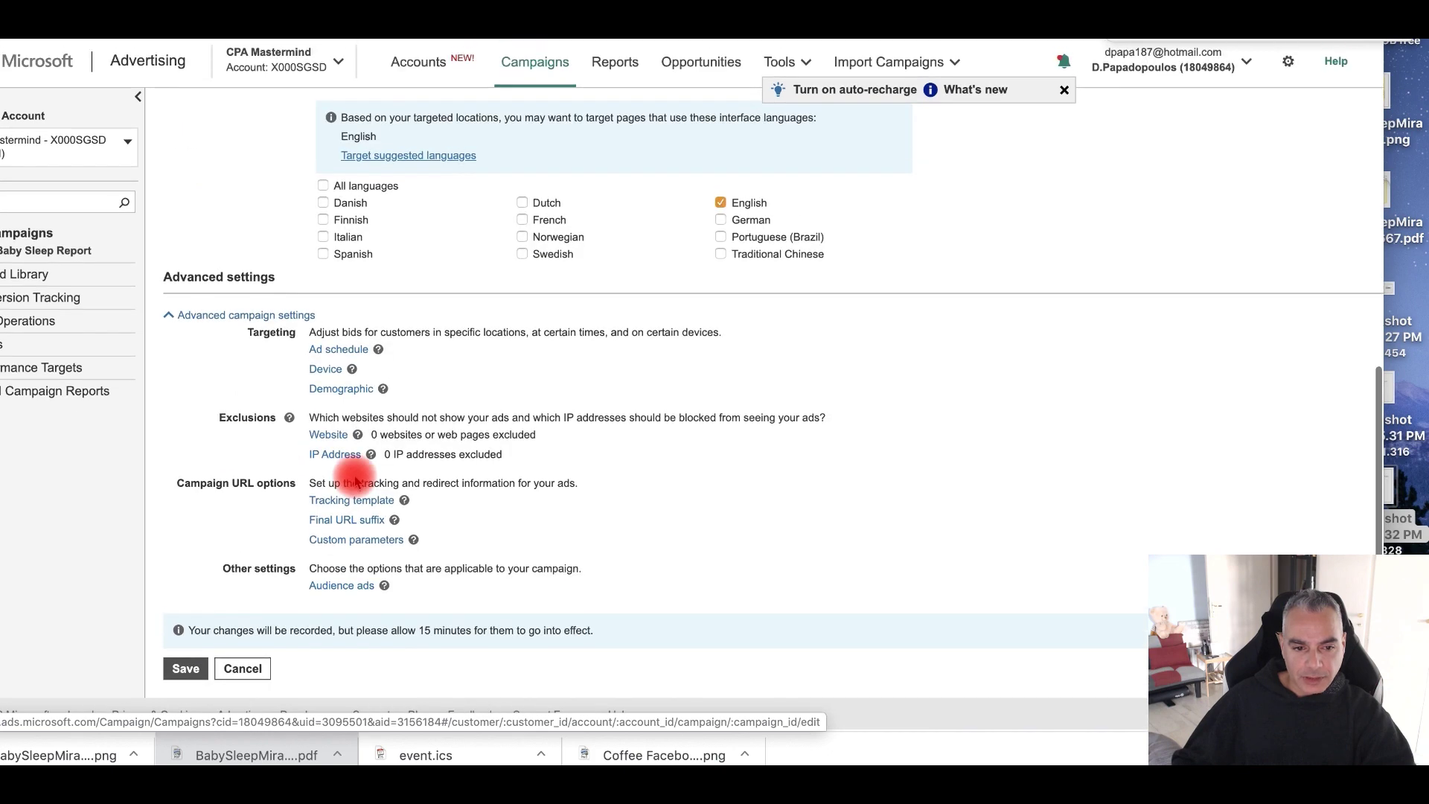
left_click(338, 391)
scroll(424, 513, "down", 3)
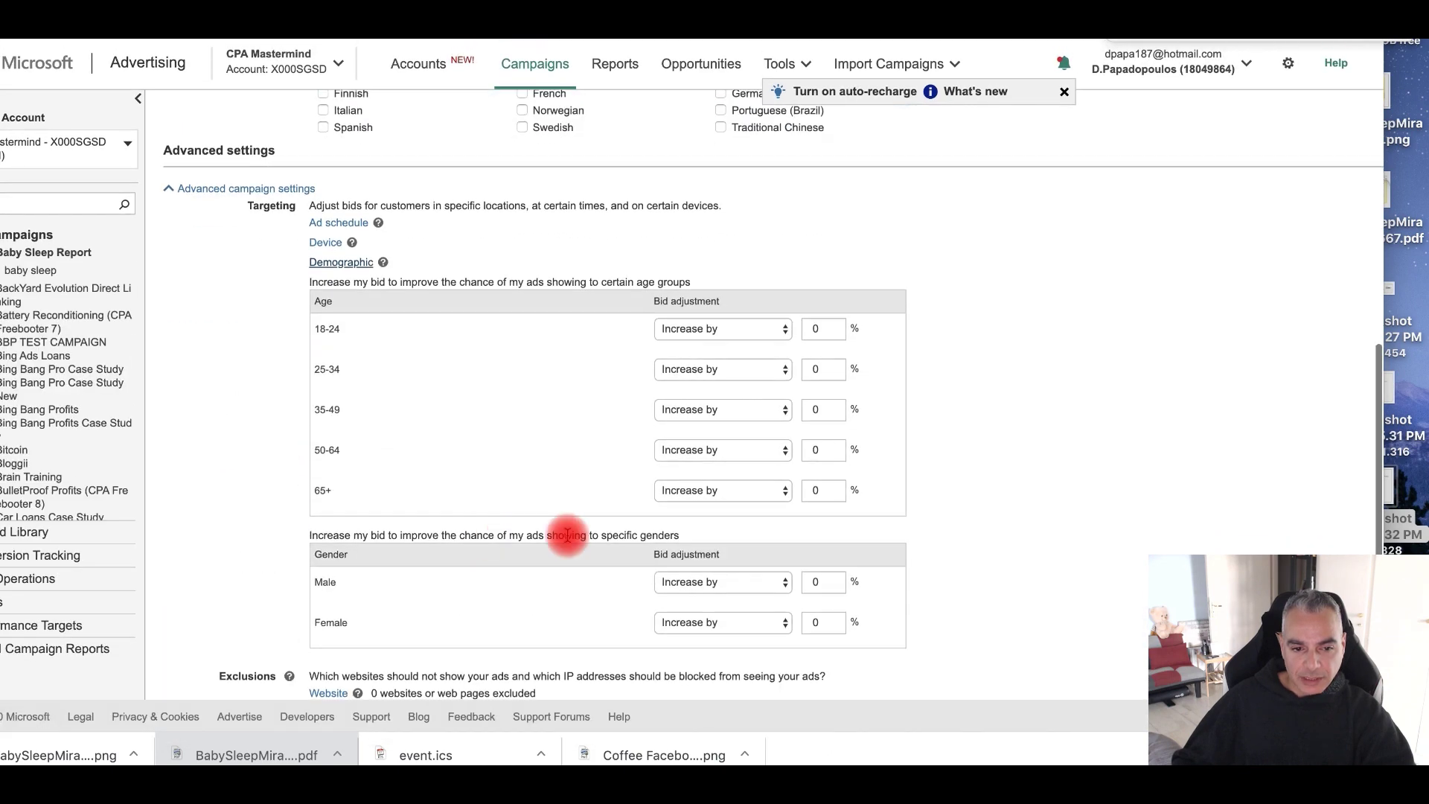
Step: Set the bid adjustments for the 50-64 and 65+ age groups to Decrease by 90%
left_click(770, 452)
left_click(740, 463)
left_click(812, 451)
type("9")
left_click(757, 490)
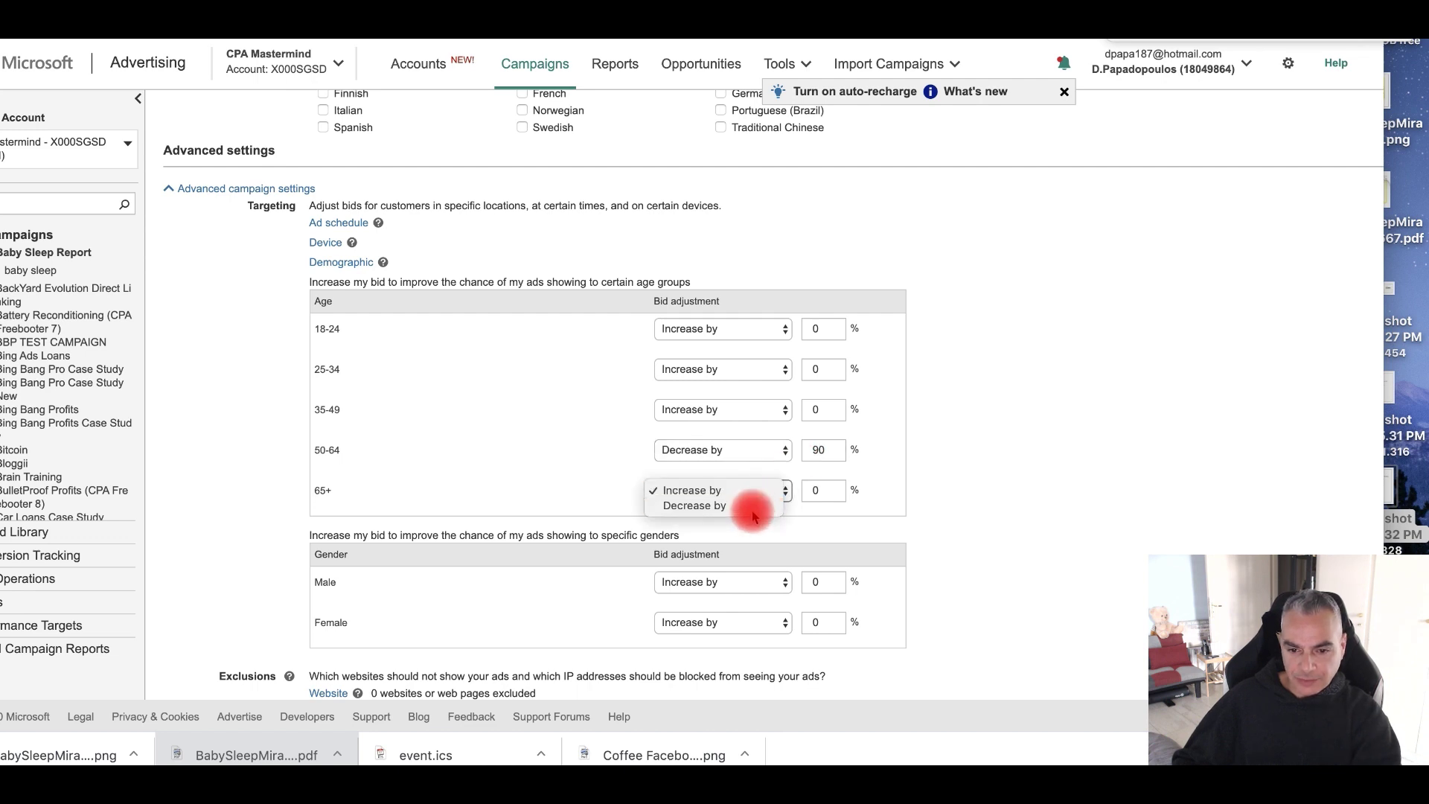
left_click(756, 504)
left_click(806, 491)
type("9")
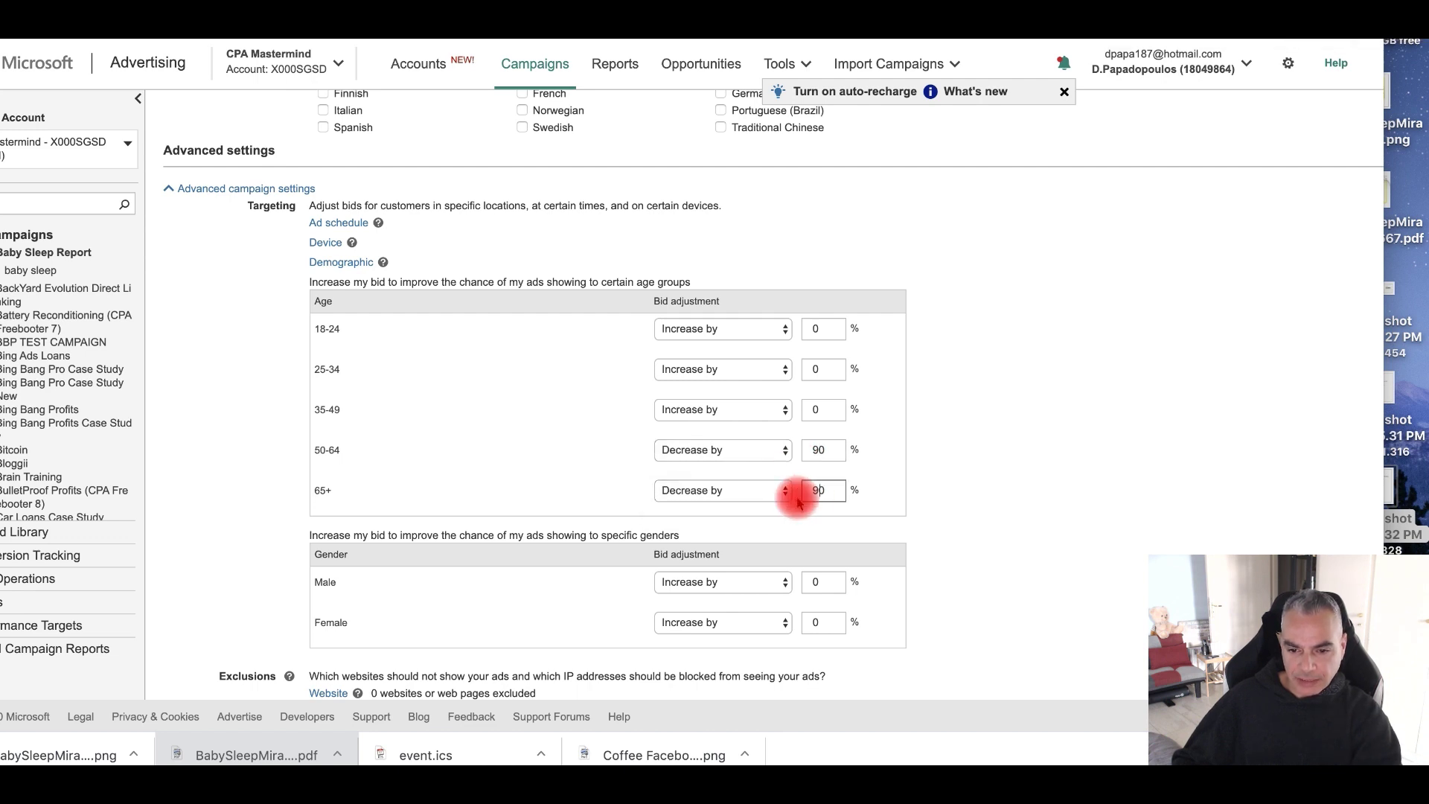
Step: Set the bid adjustment for the 18-24 age group to Decrease by 90%
left_click(758, 330)
left_click(798, 342)
left_click(804, 335)
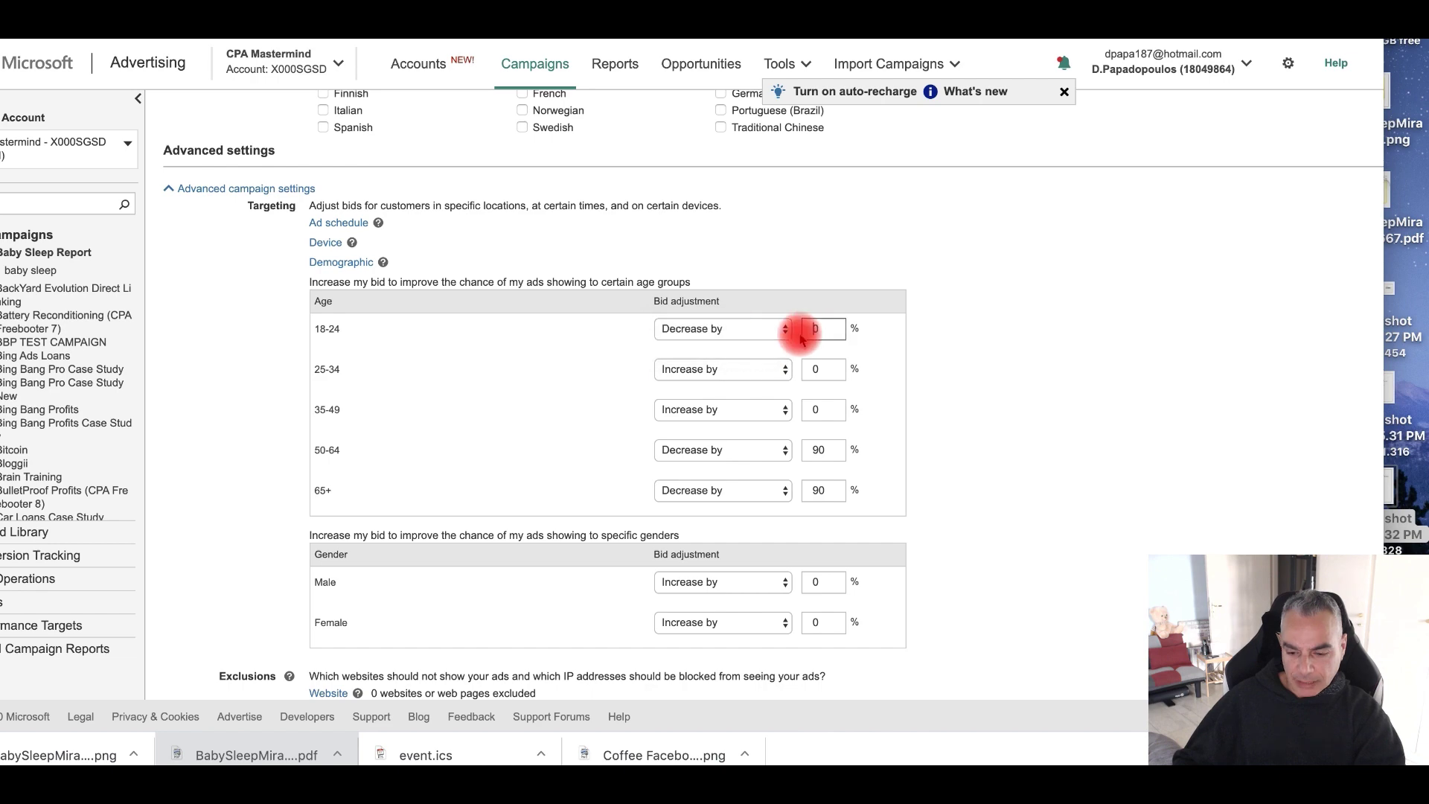
type("9")
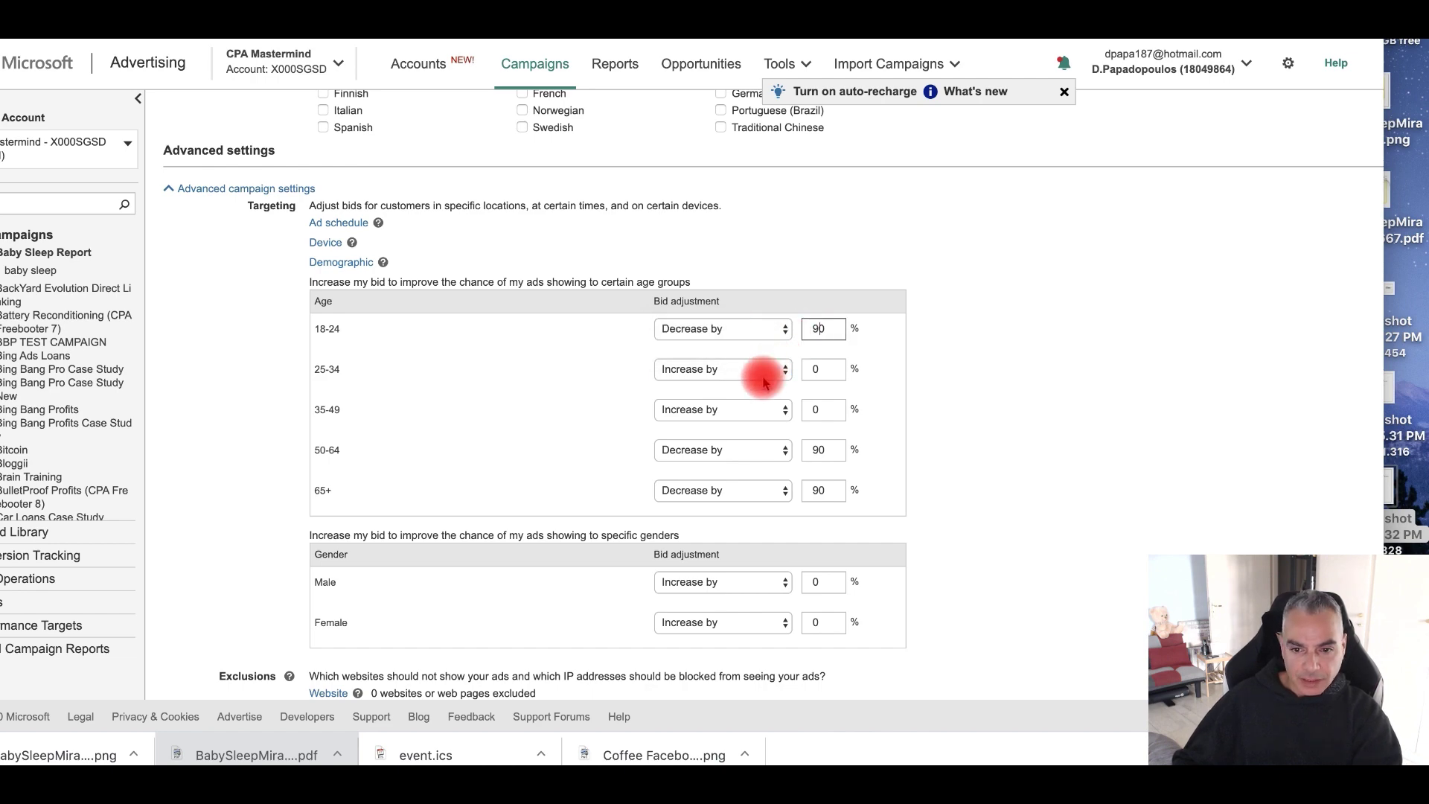
Step: Set the bid adjustment for males to Decrease by 90% and save the campaign settings
scroll(450, 552, "down", 2)
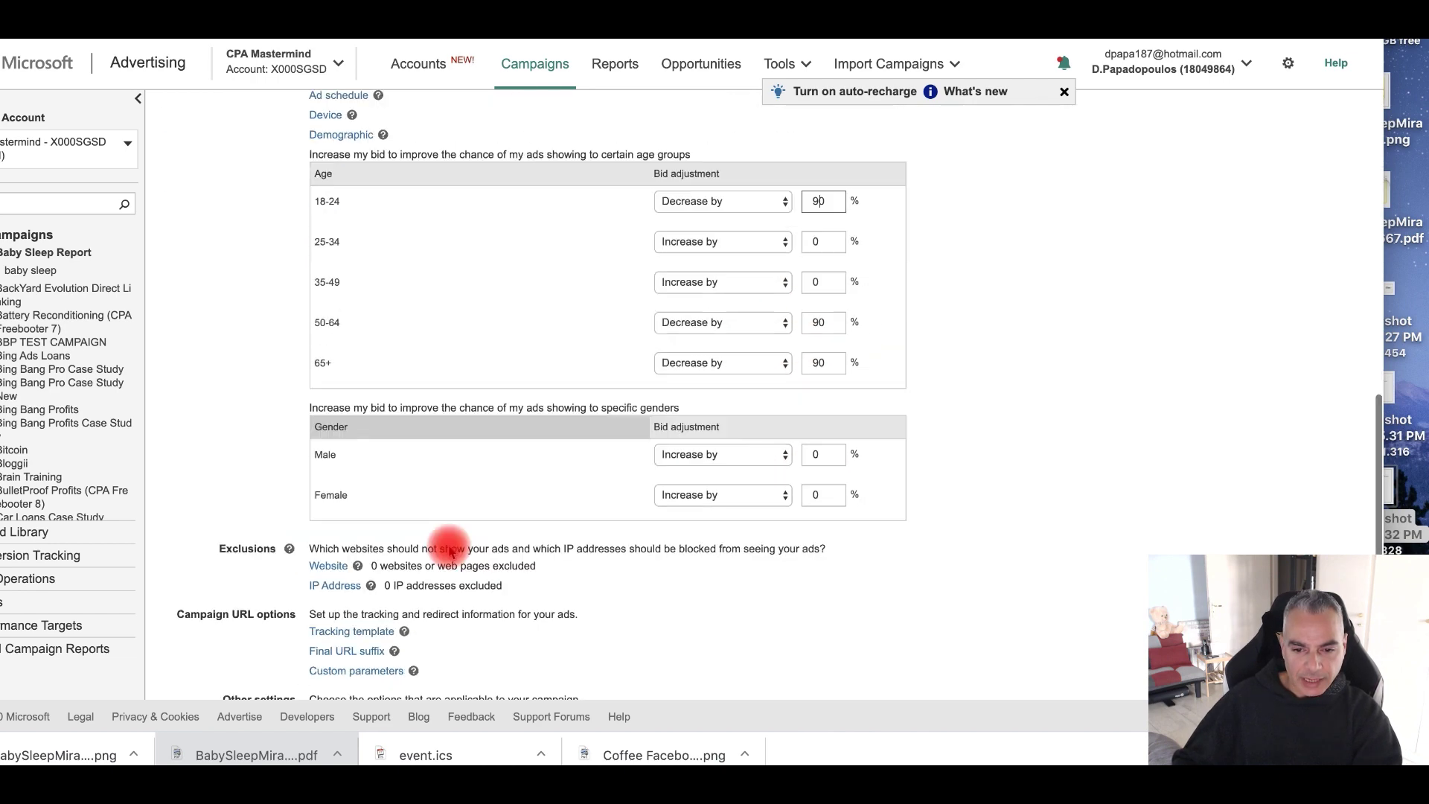
left_click(774, 455)
left_click(789, 461)
left_click(810, 449)
type("9")
scroll(286, 566, "down", 2)
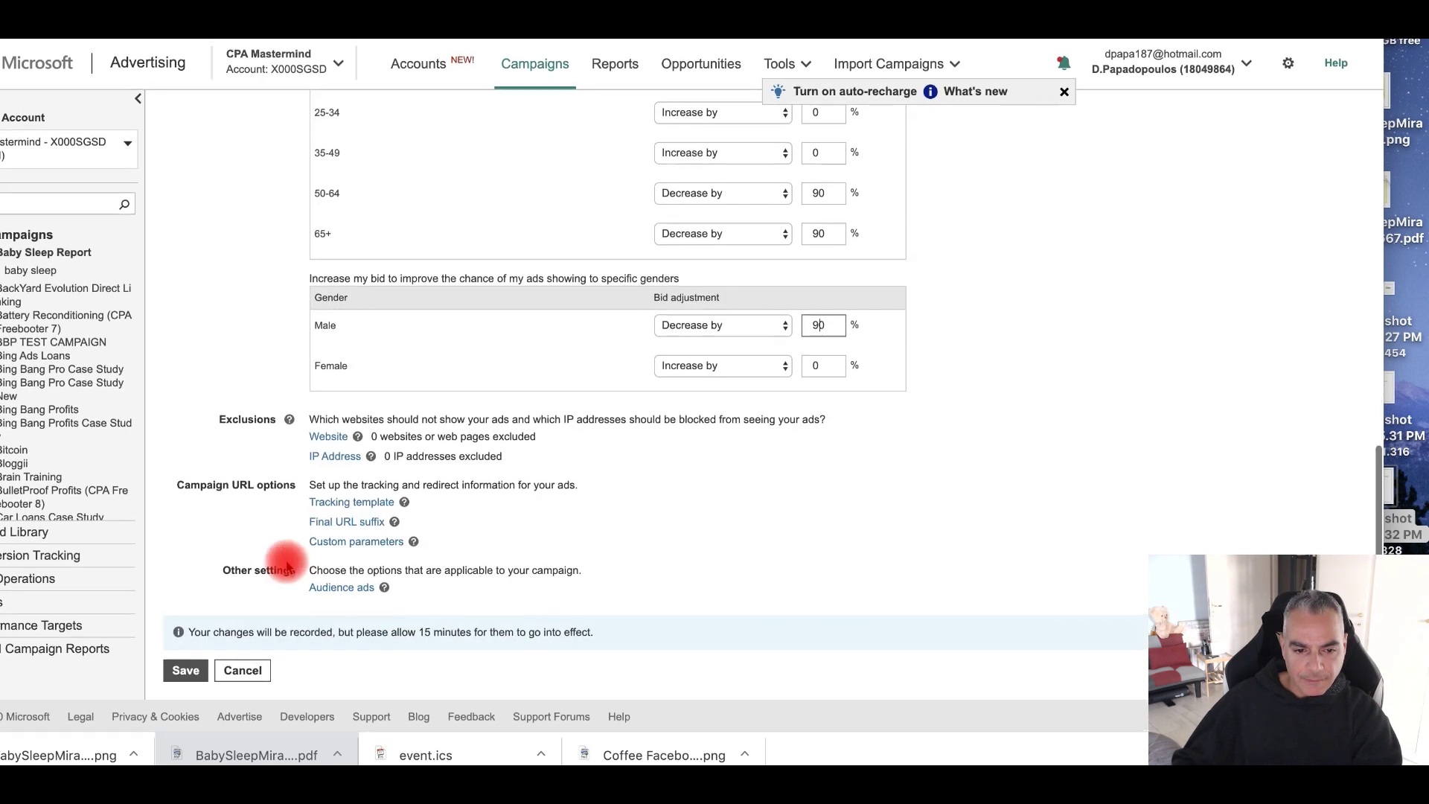
left_click(186, 670)
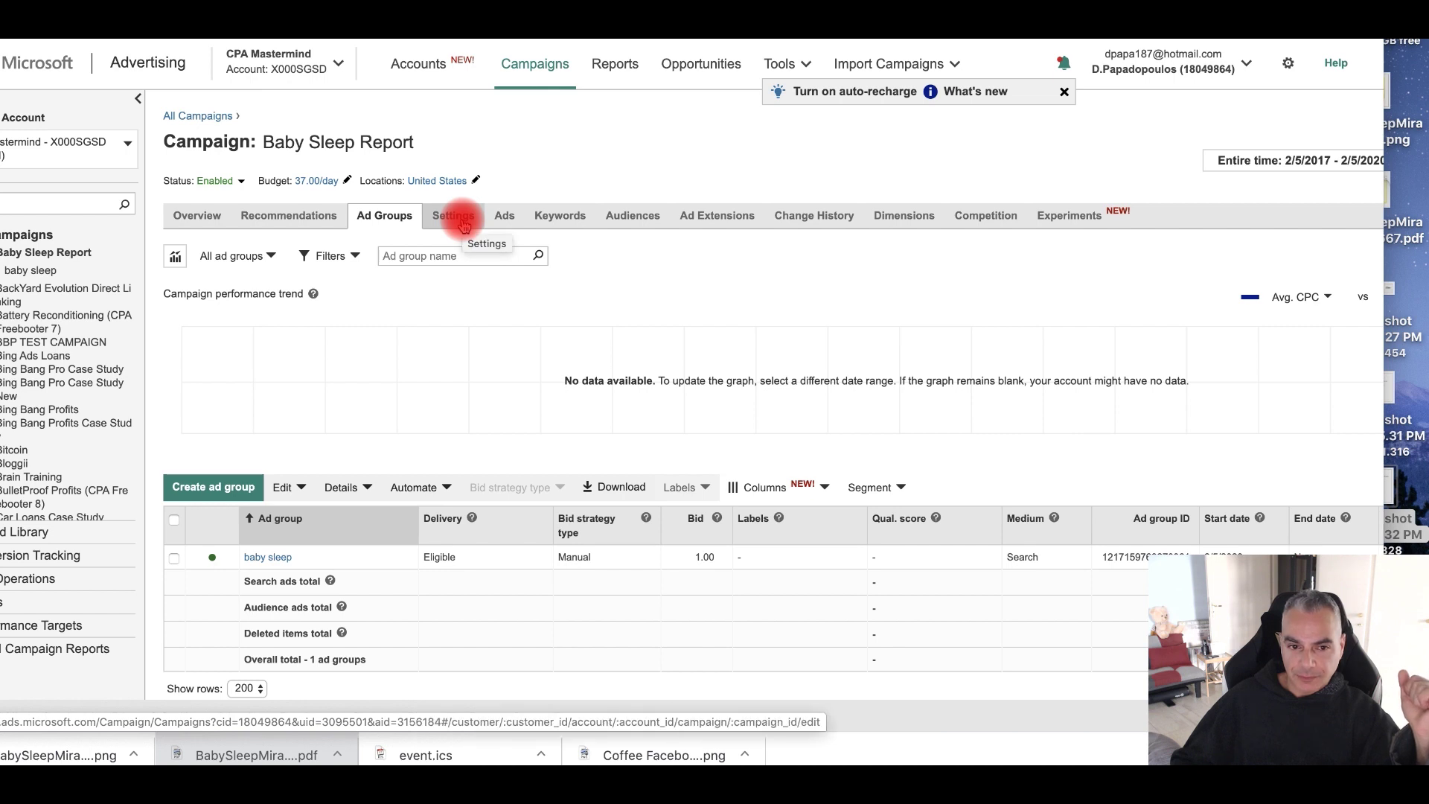
Step: View the campaign's ads, switch to Bing Bang Profits and open its Bing Competition page
left_click(504, 218)
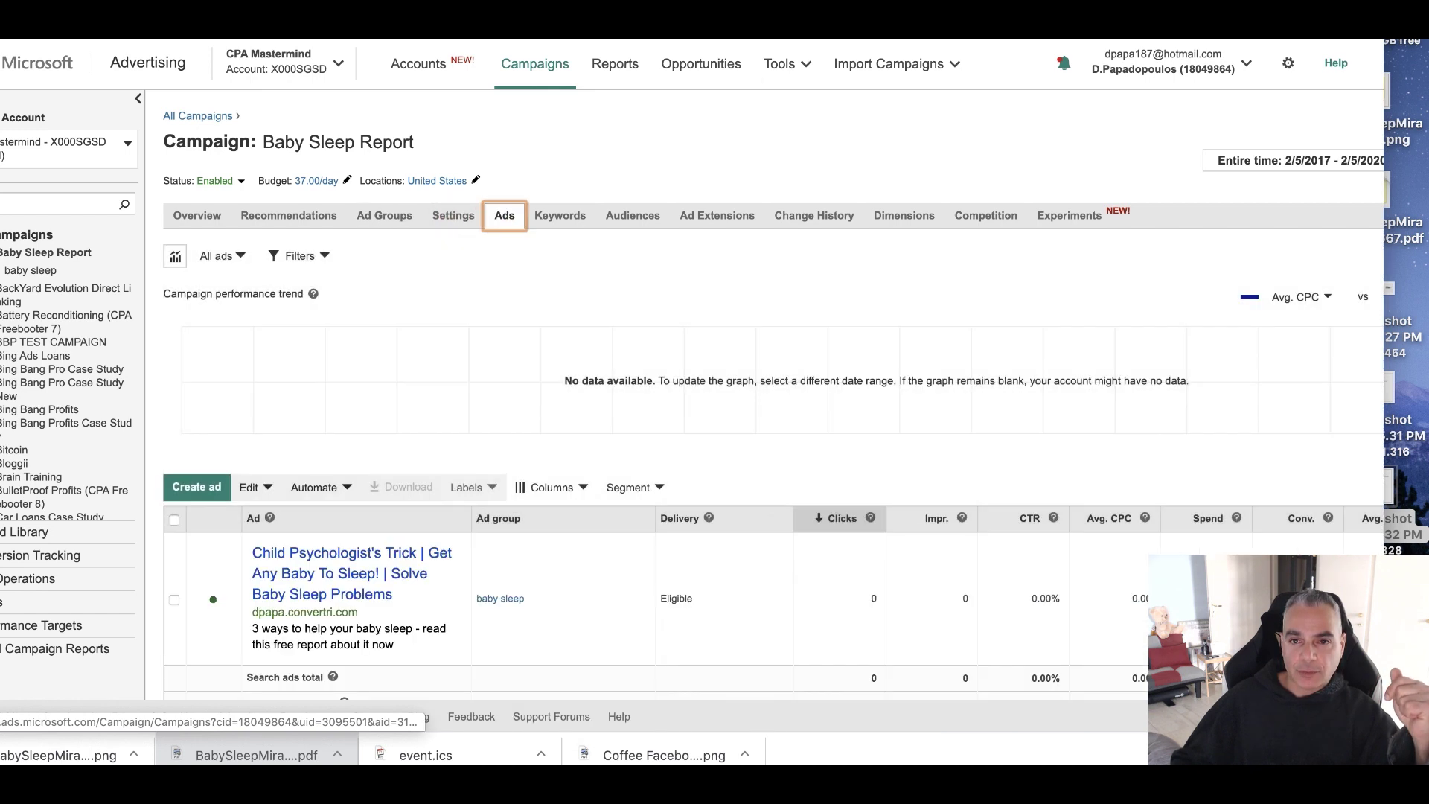
key("ctrl+Tab")
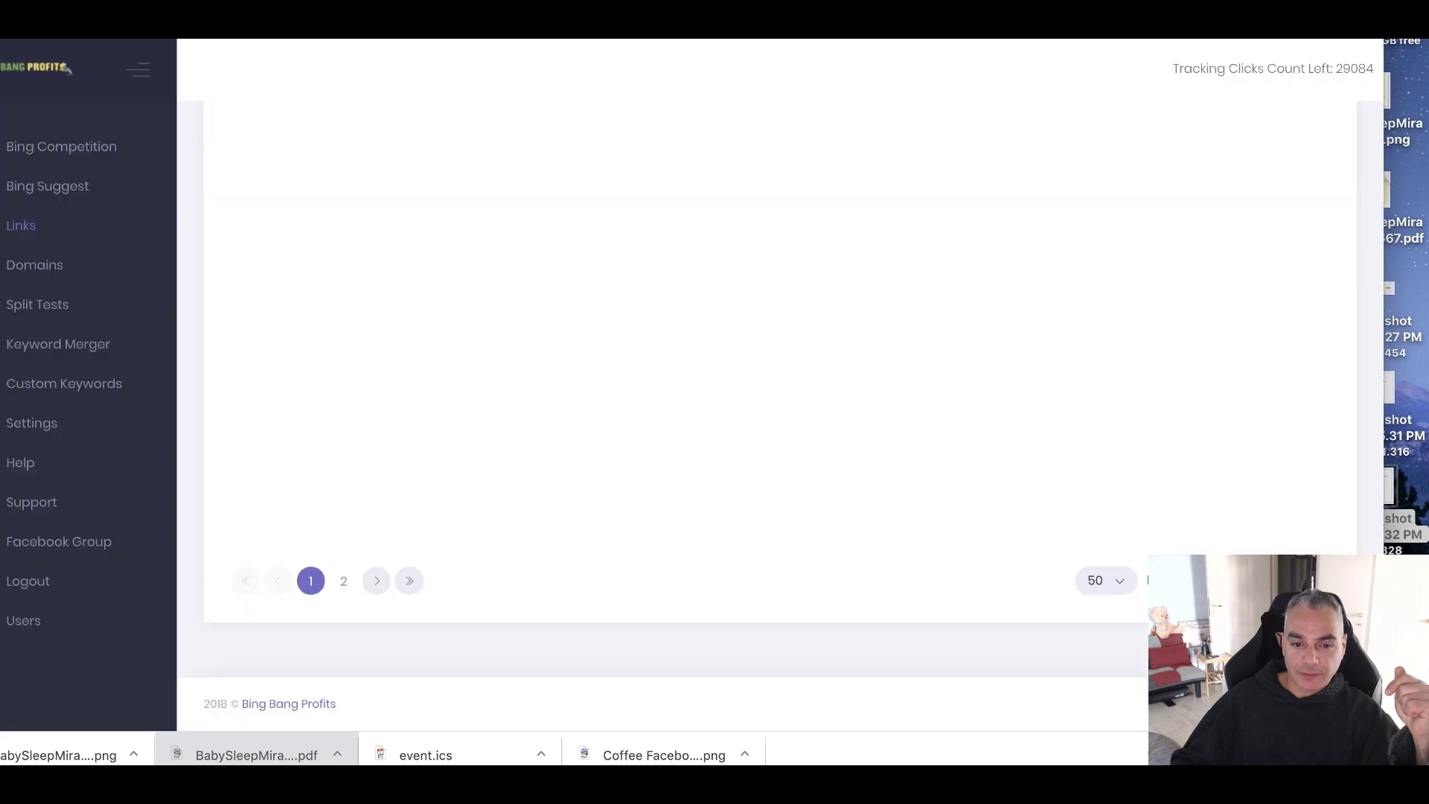
left_click(347, 583)
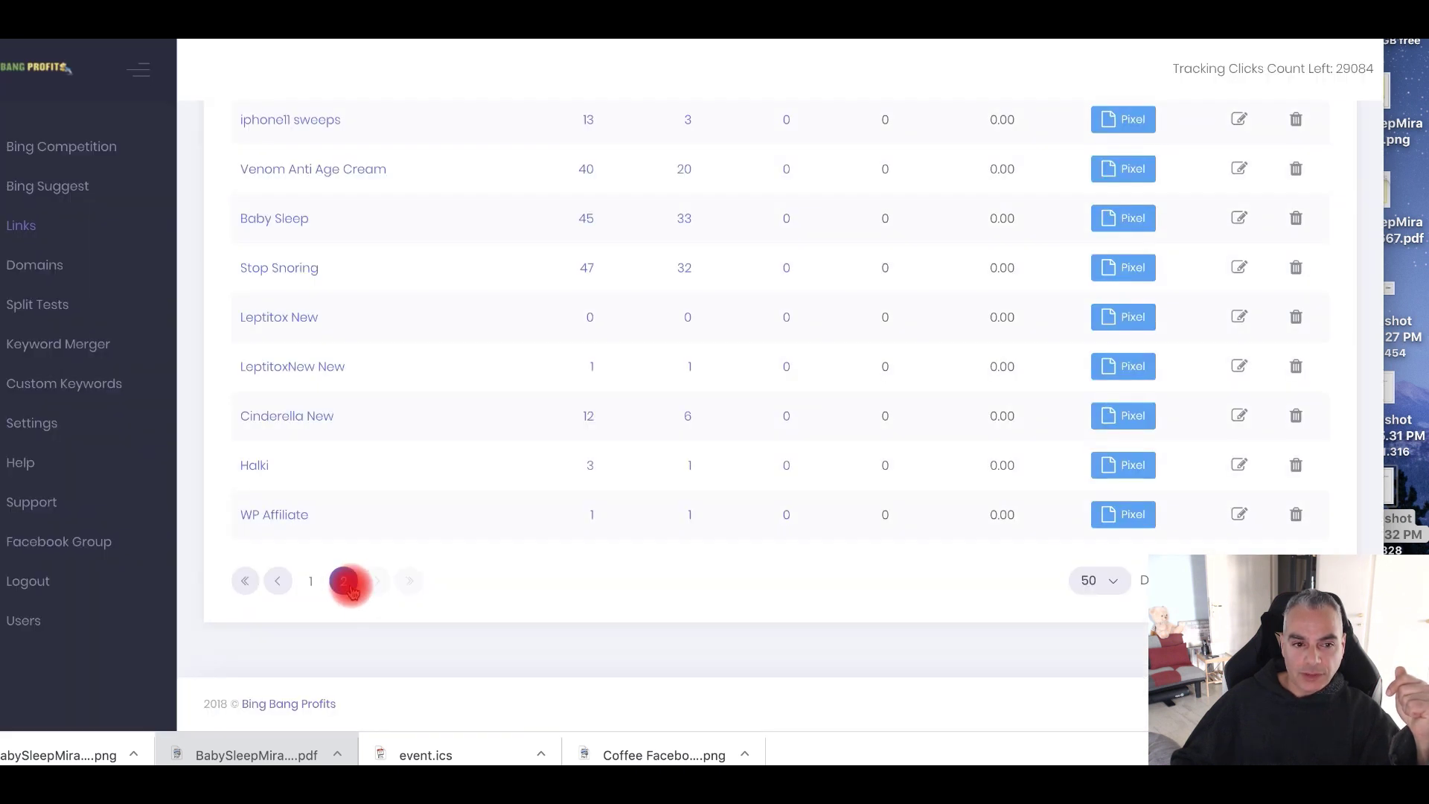
left_click(88, 152)
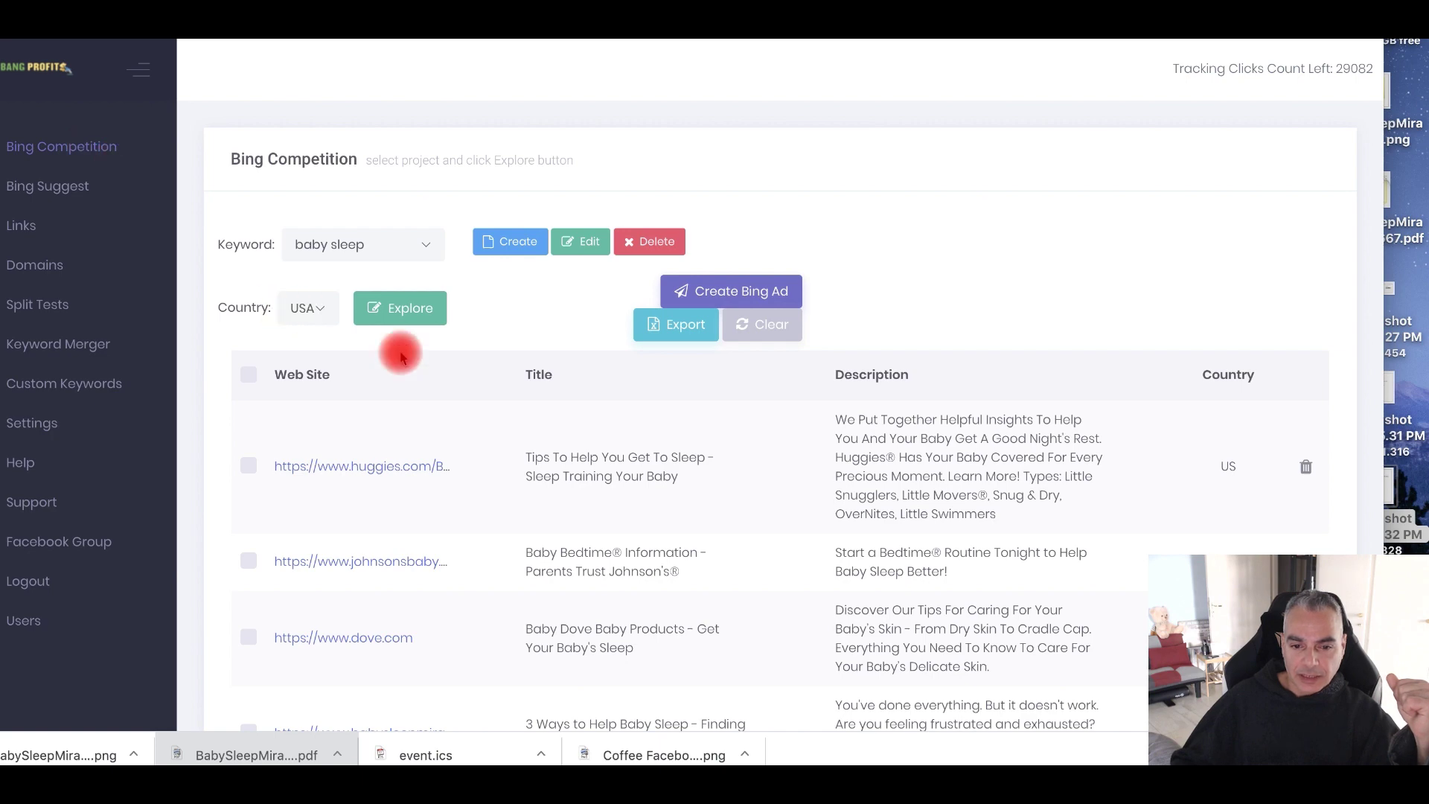
Step: Examine the titles and descriptions of the competitor ads listed for the baby sleep keyword in the USA
scroll(415, 372, "down", 3)
scroll(415, 372, "down", 2)
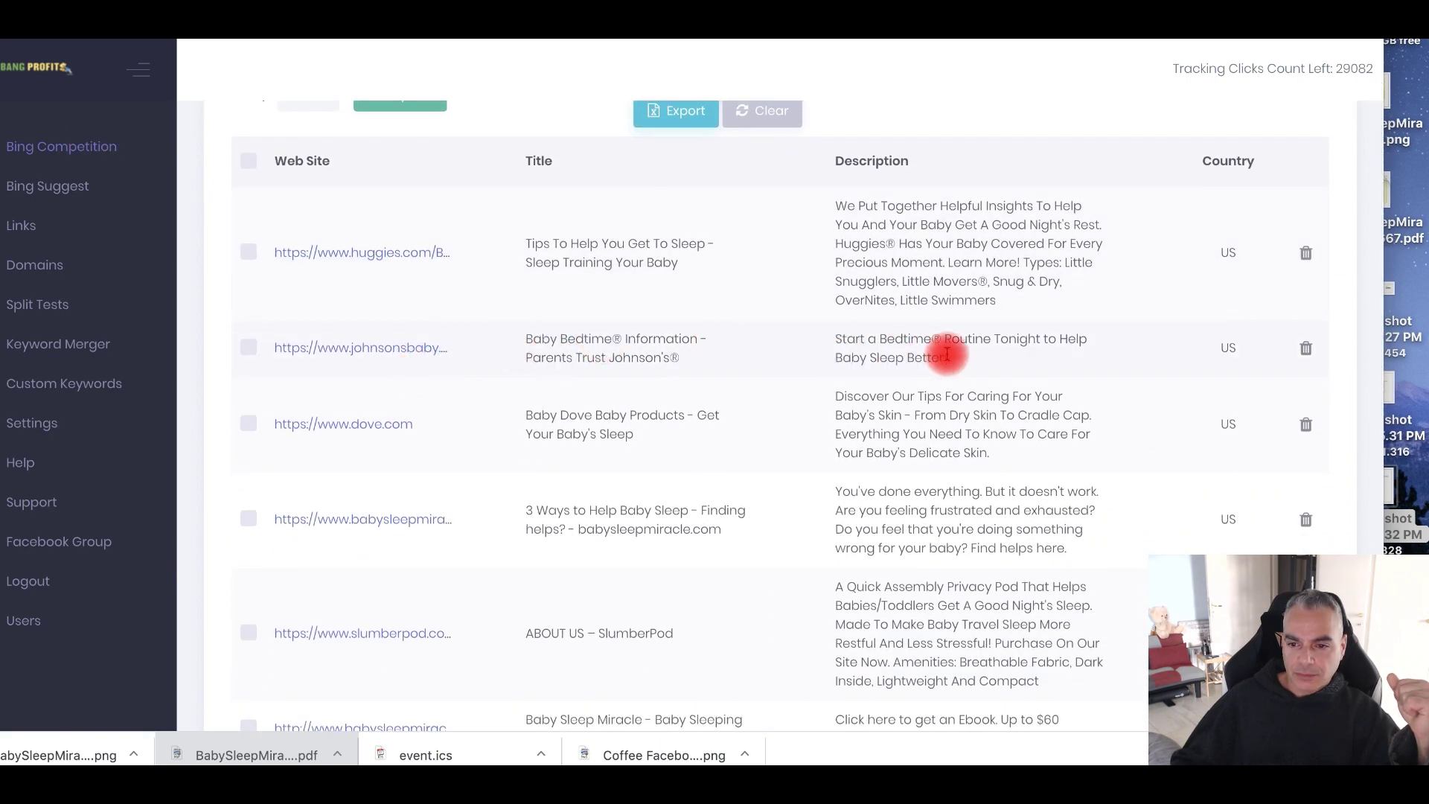
scroll(915, 360, "down", 3)
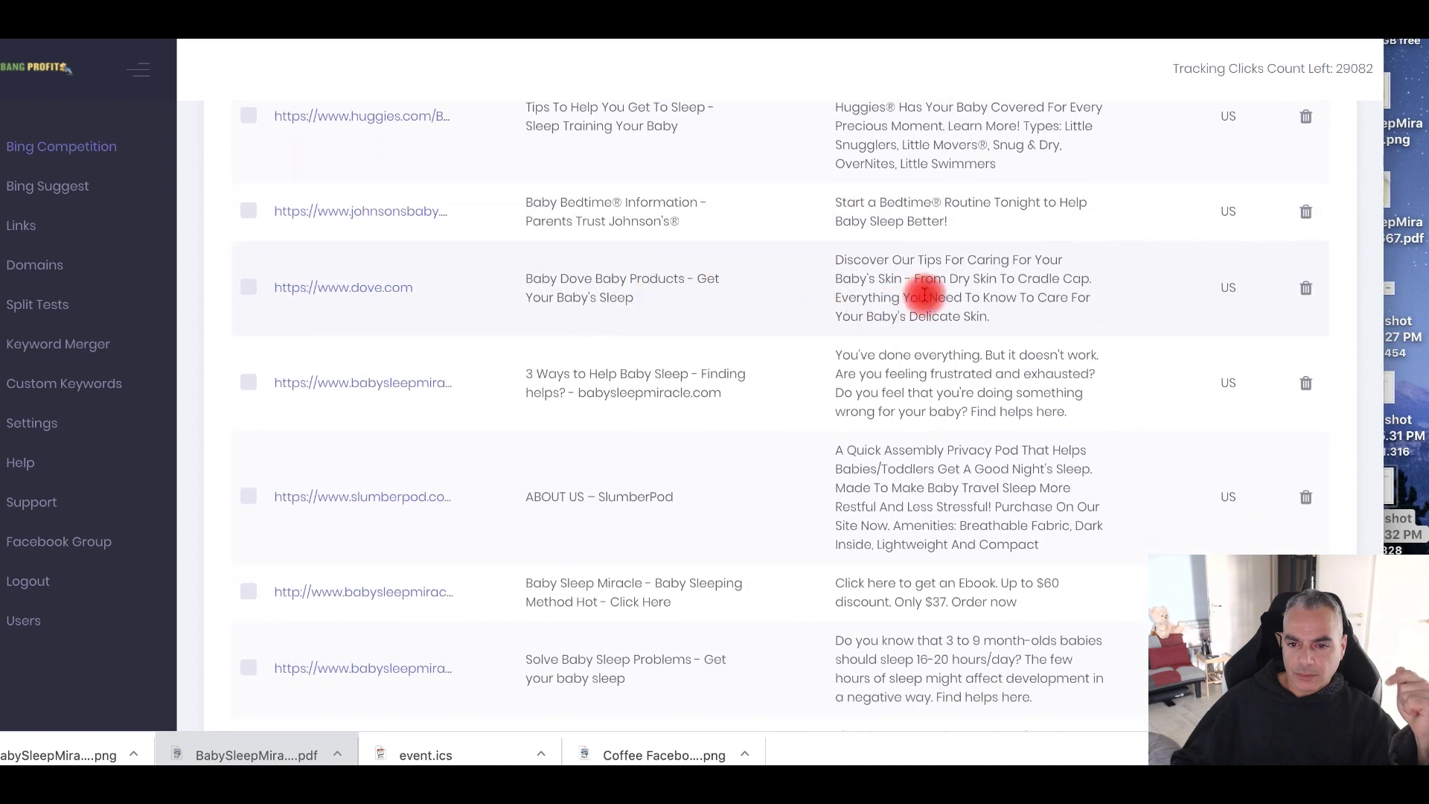
scroll(922, 298, "down", 7)
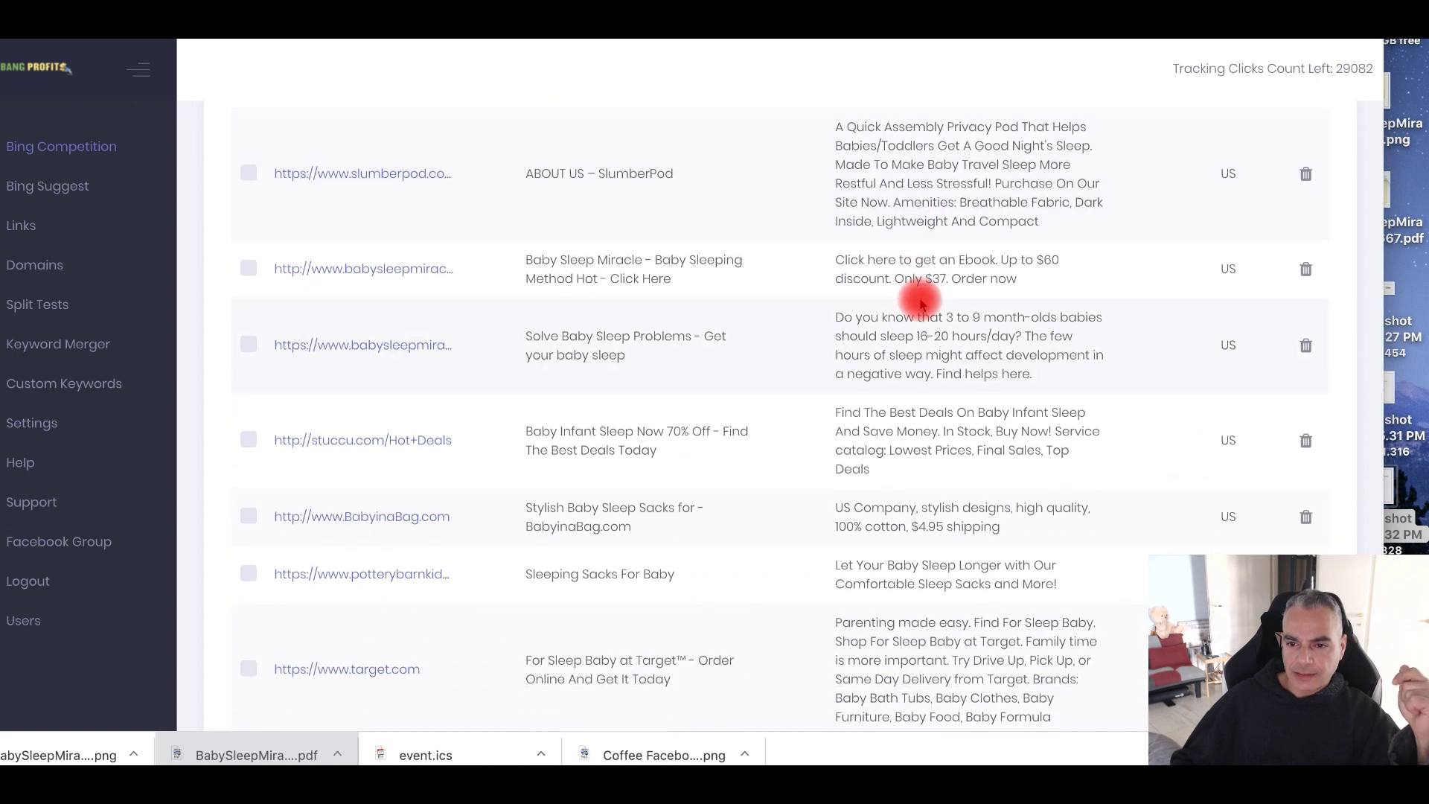
scroll(922, 303, "down", 1)
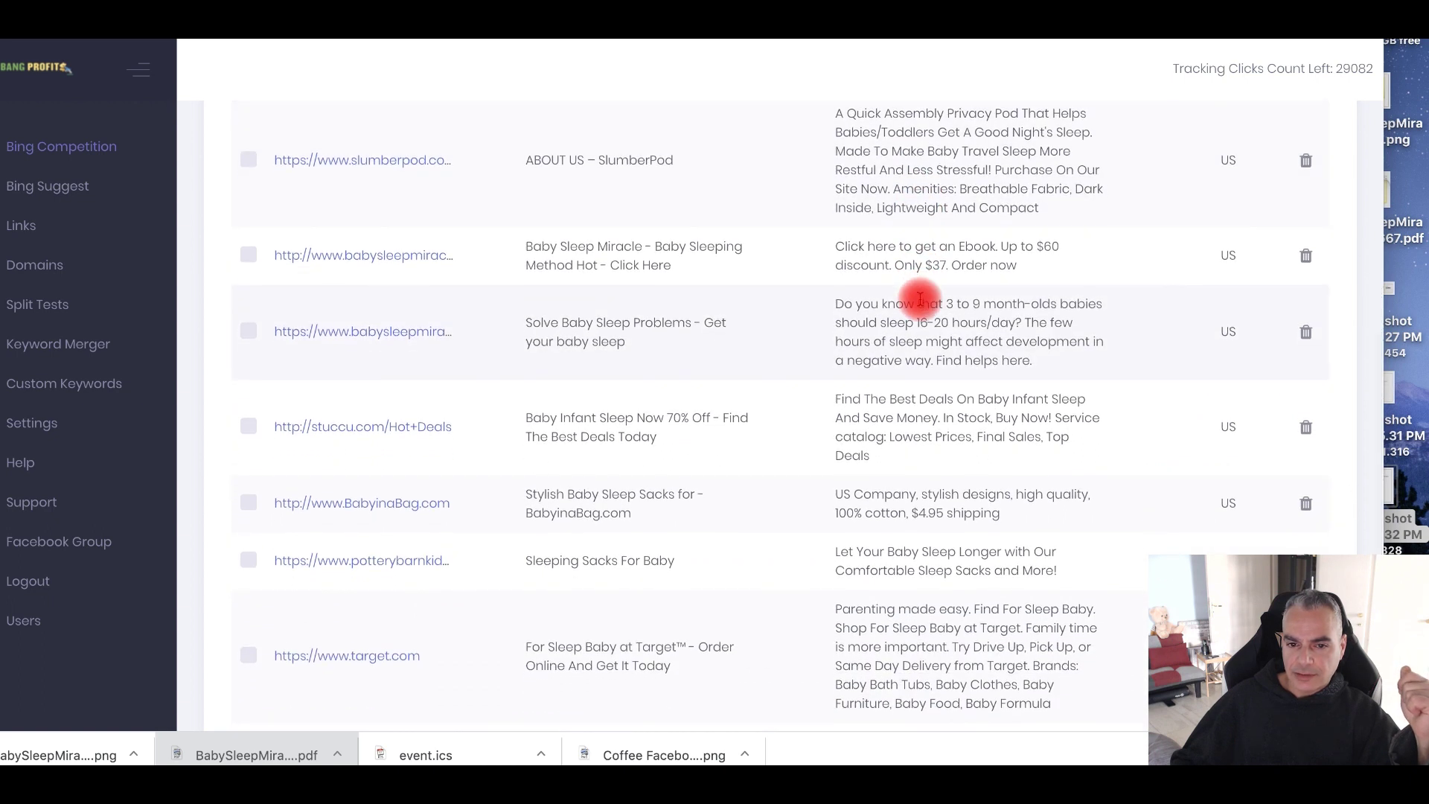
scroll(921, 300, "down", 2)
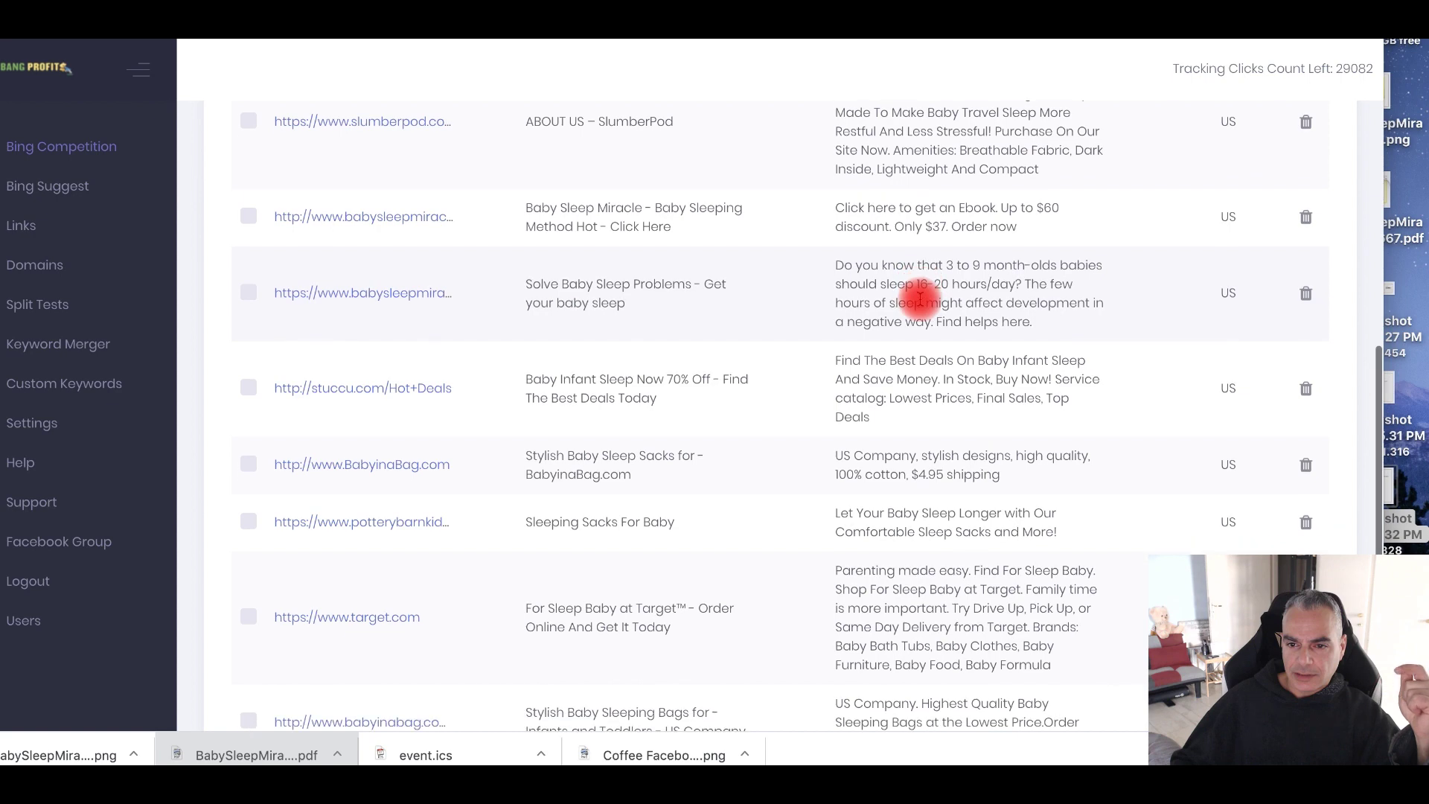
scroll(921, 298, "down", 3)
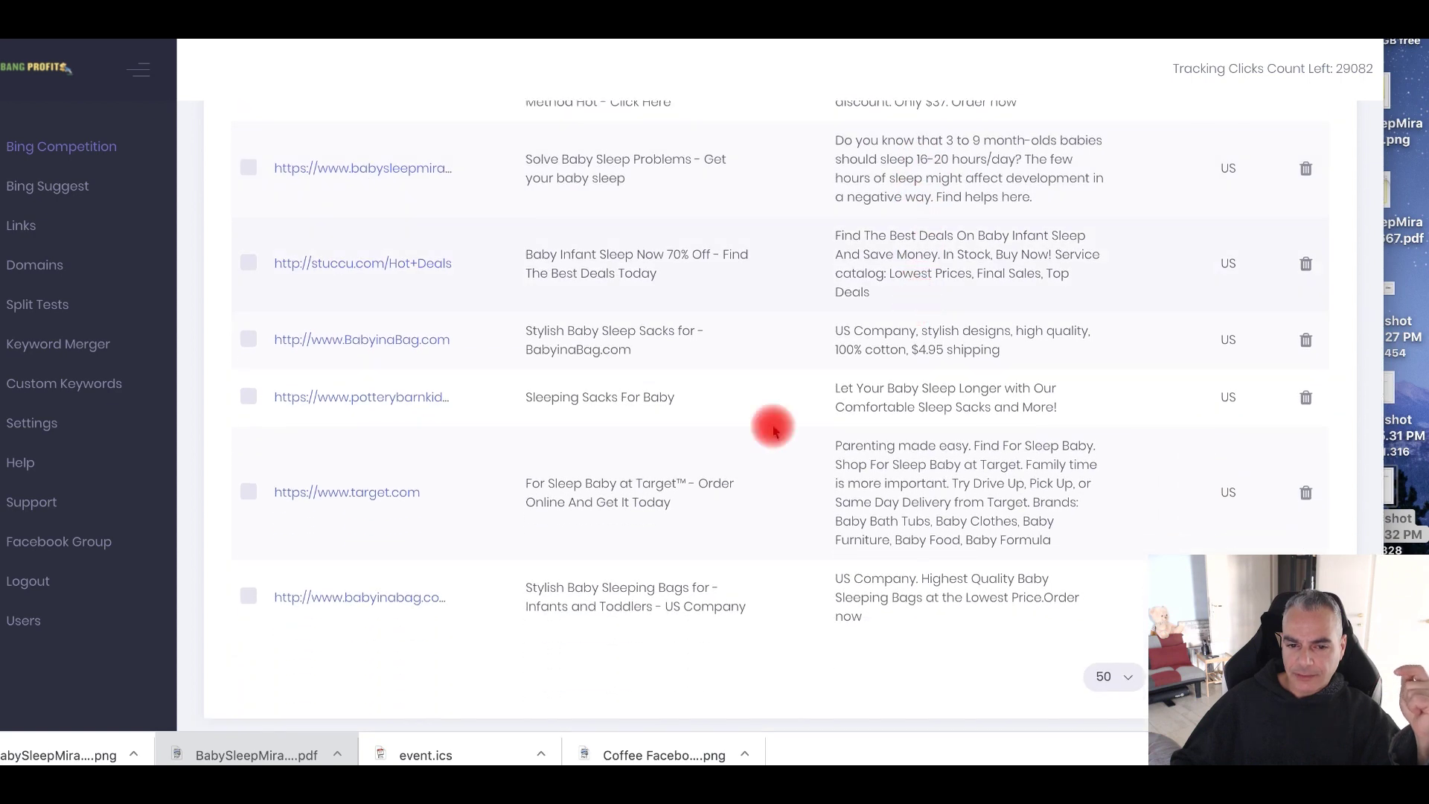
scroll(808, 409, "down", 2)
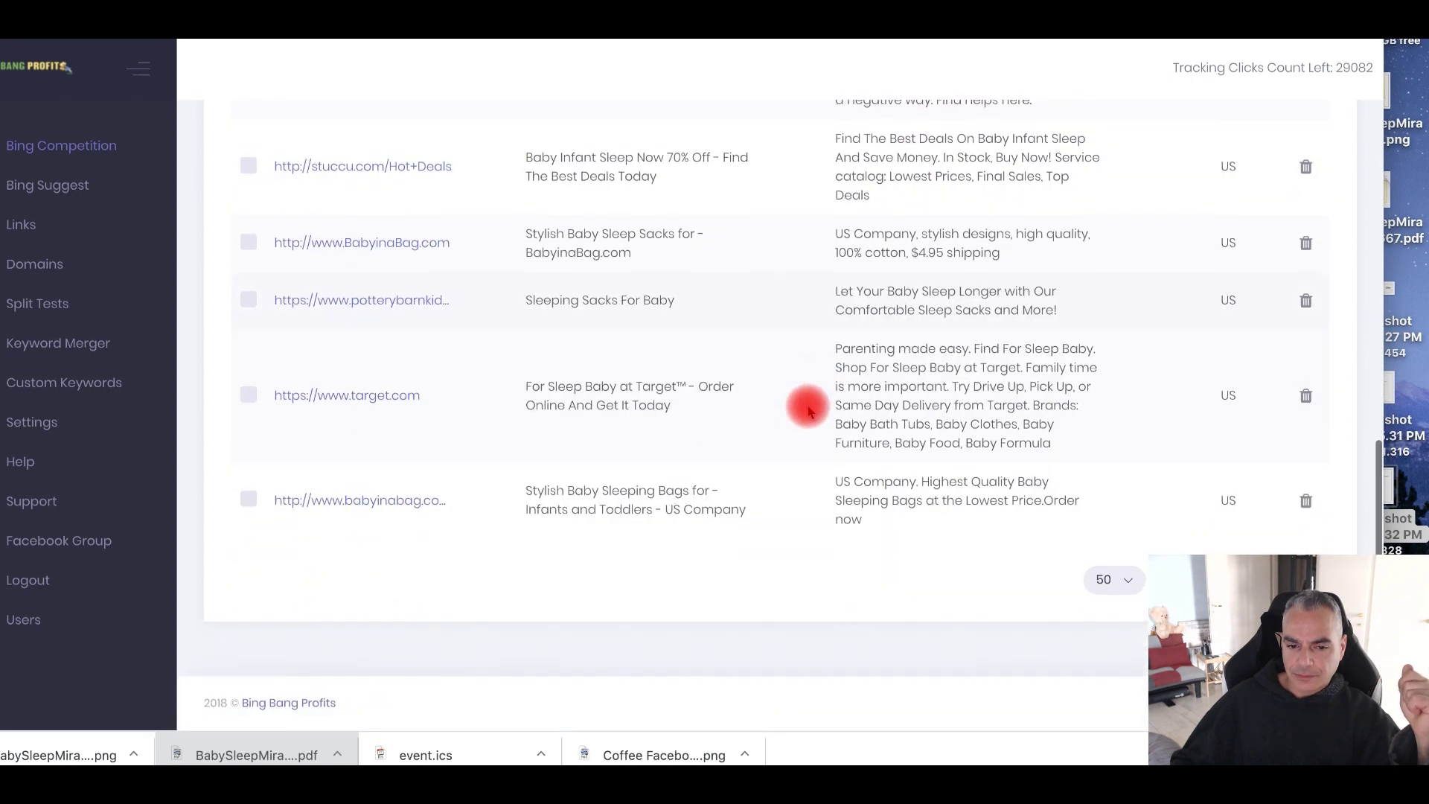
Step: Select the competitor ads "3 Ways to Help Baby Sleep" and Huggies' "Tips To Help You Get To Sleep"
scroll(804, 414, "up", 5)
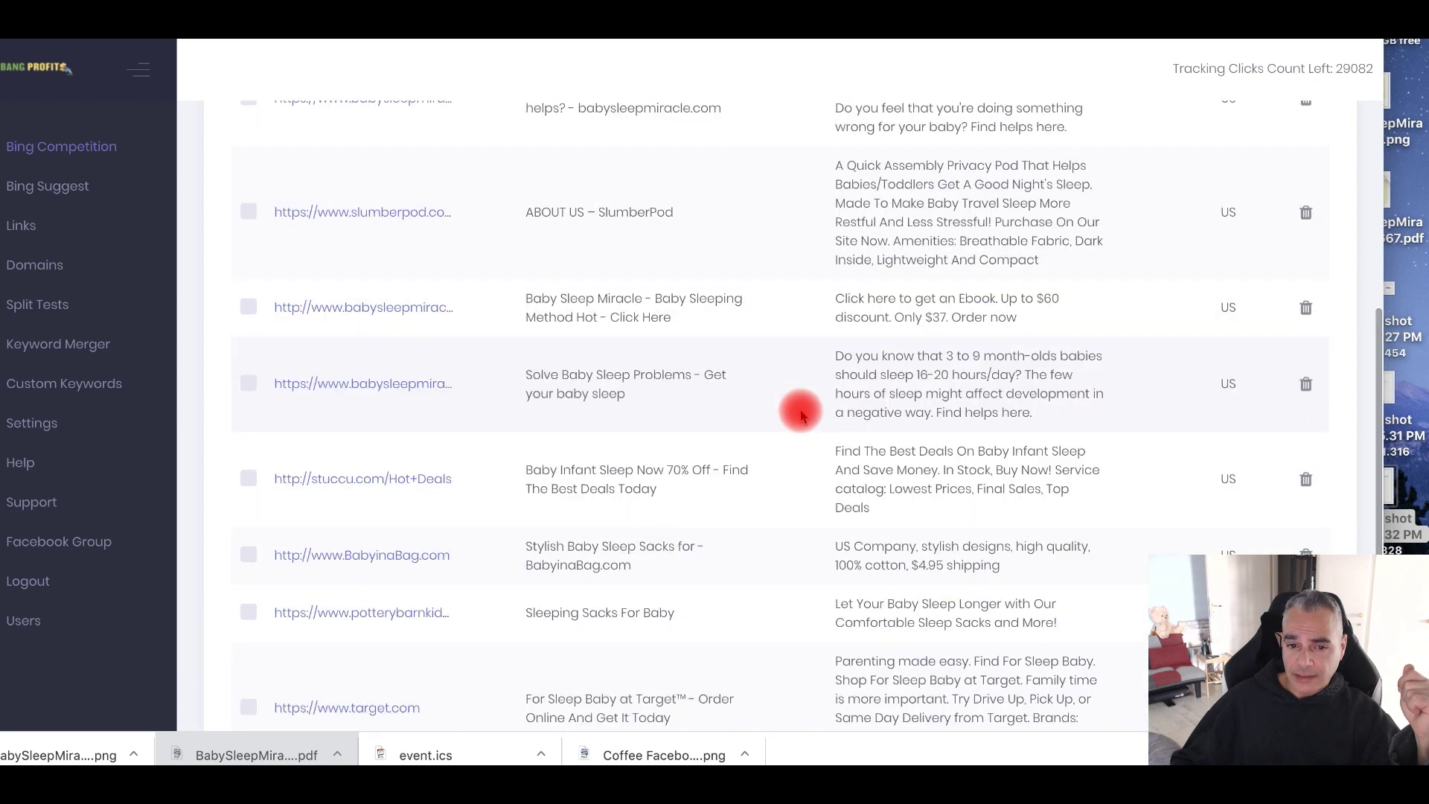
scroll(802, 415, "up", 4)
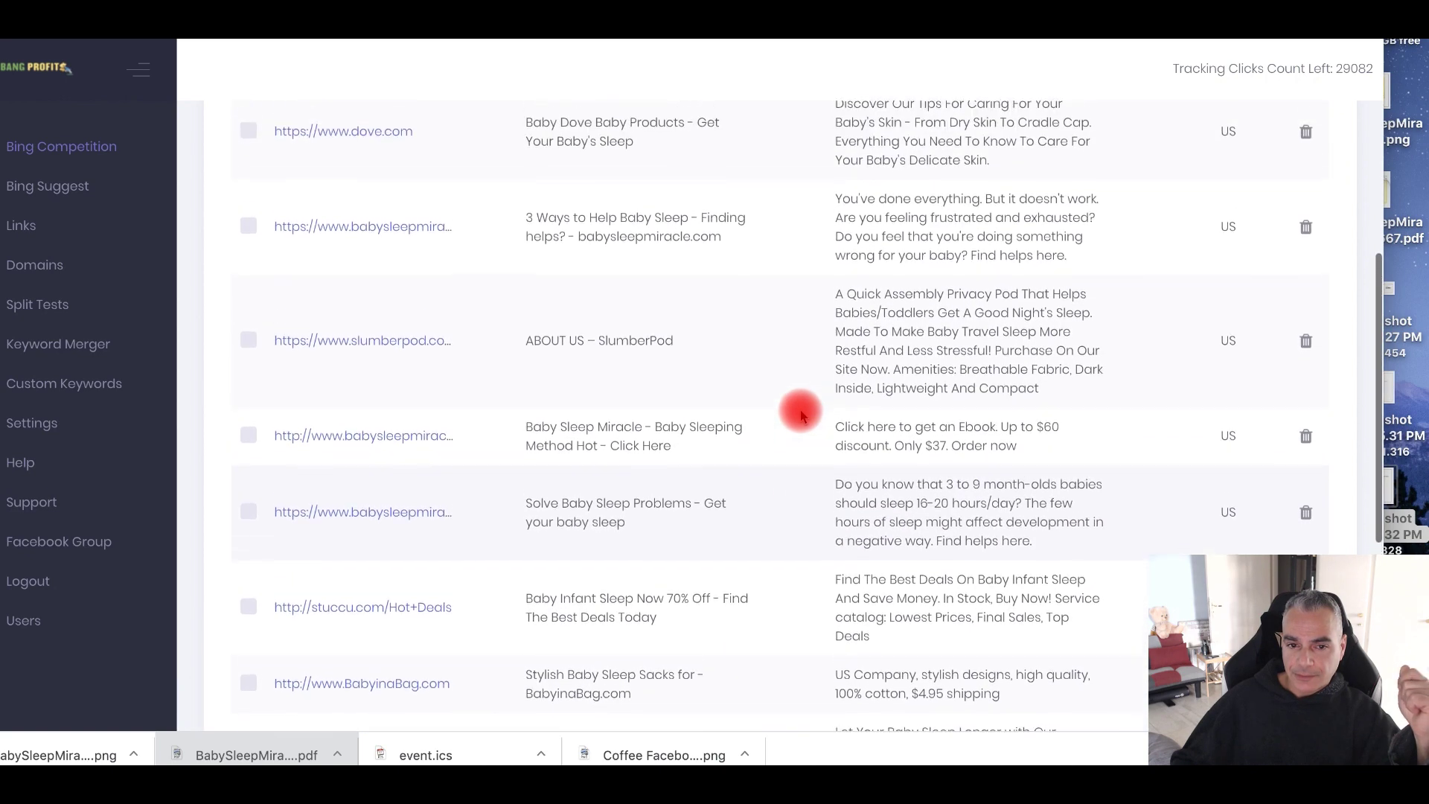
scroll(801, 415, "up", 1)
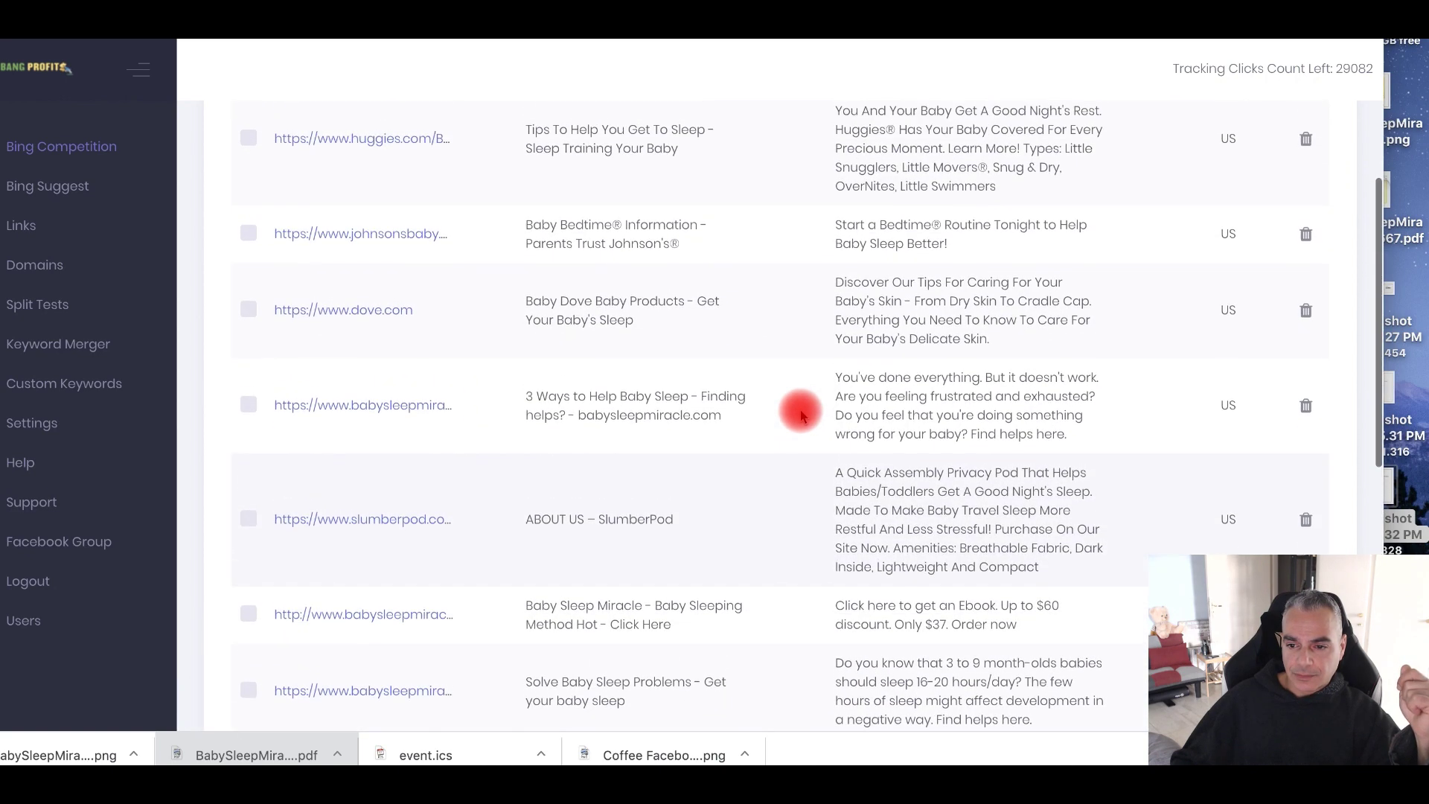
scroll(801, 410, "up", 1)
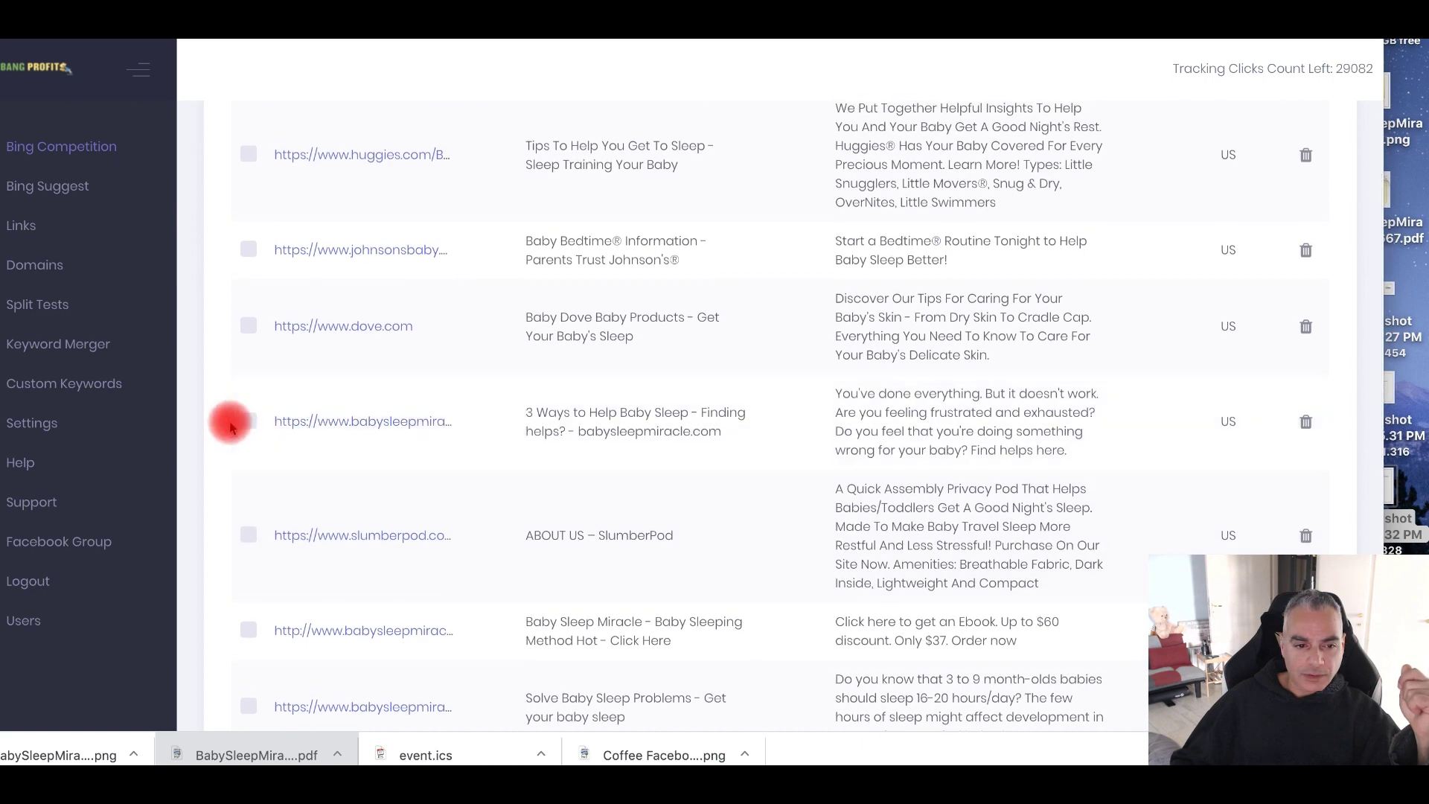
scroll(339, 455, "up", 3)
left_click(245, 363)
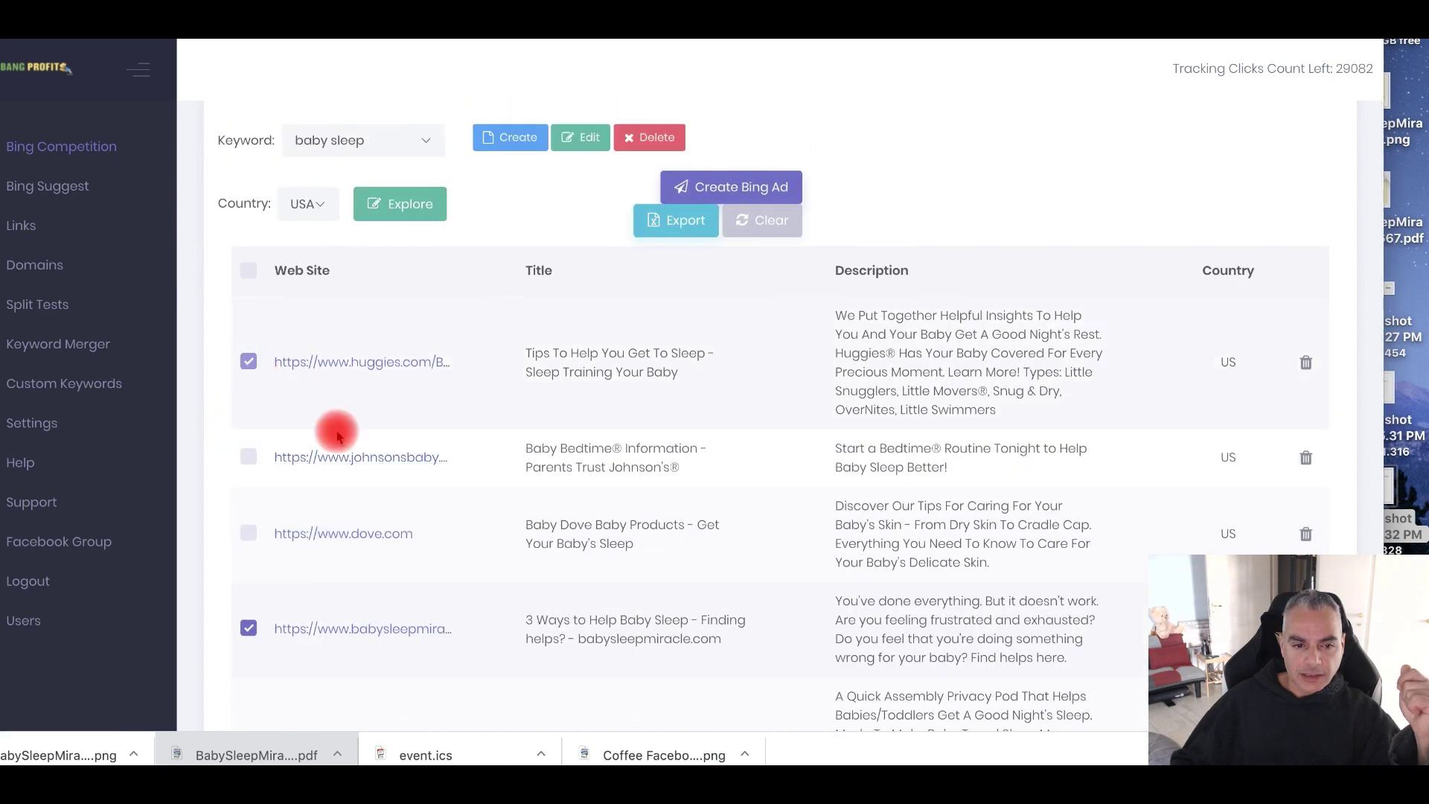
Step: Add the competitor ad "Baby Sleep Miracle - Baby Sleeping Method Hot" to the selection
scroll(544, 479, "down", 2)
scroll(544, 479, "down", 6)
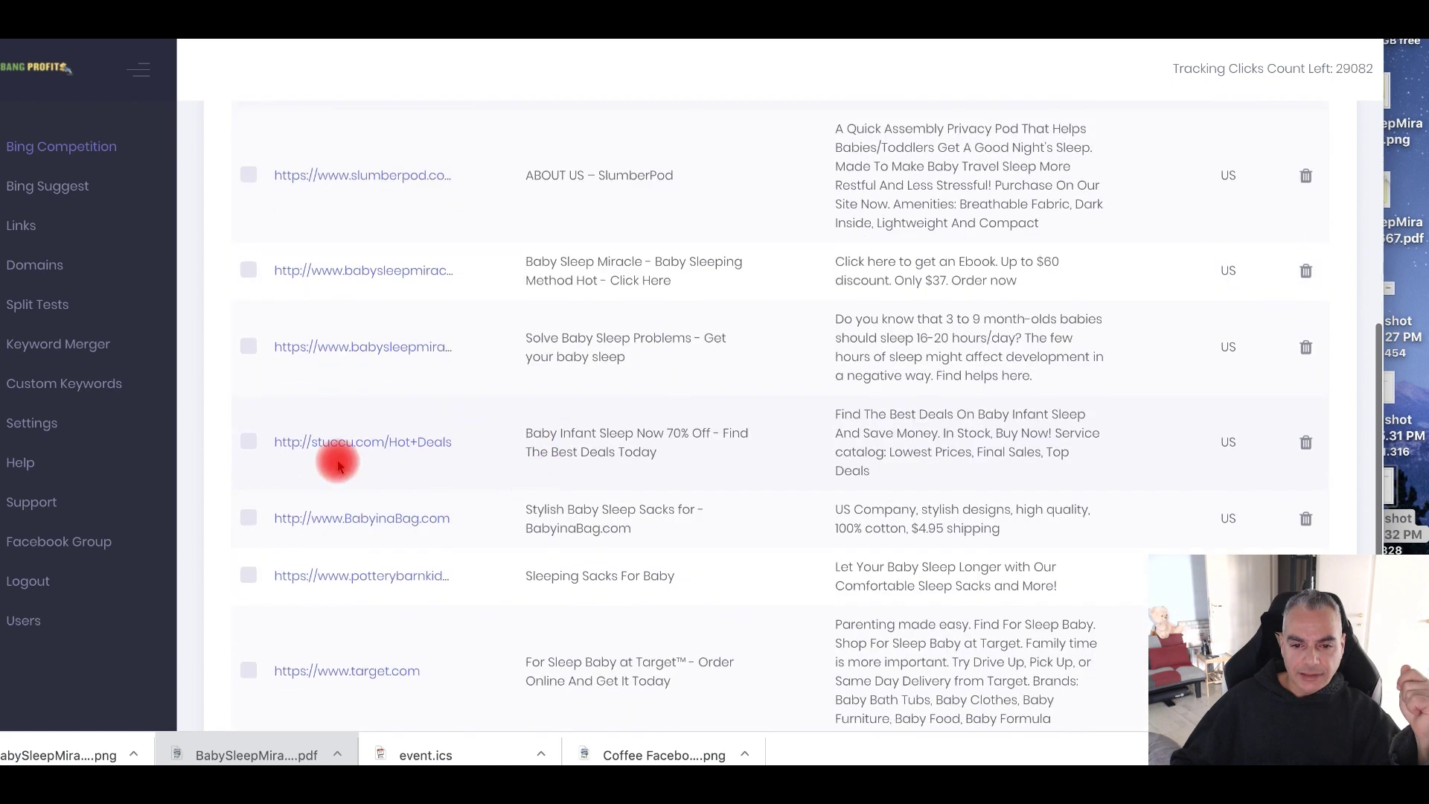
scroll(325, 465, "up", 4)
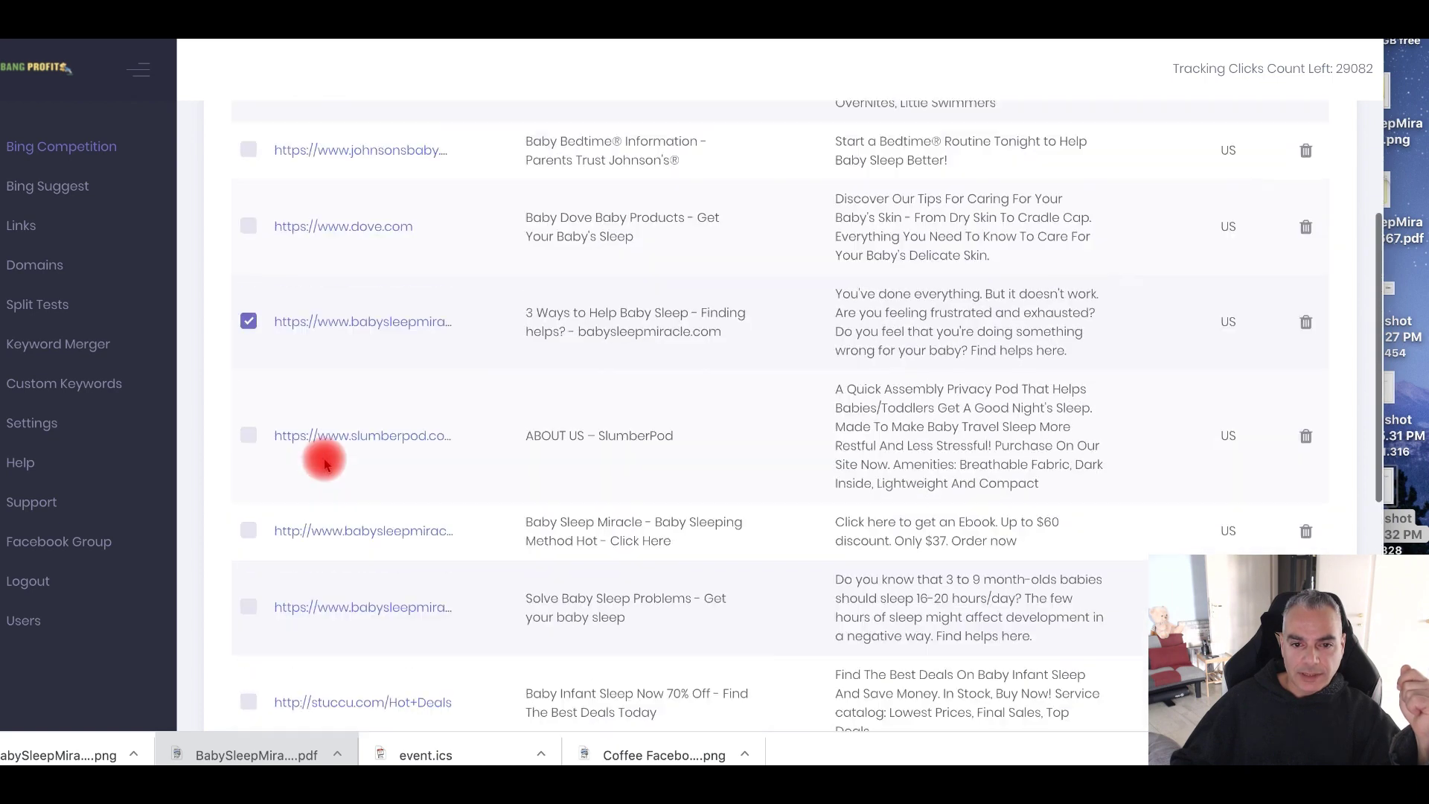
scroll(325, 465, "down", 4)
scroll(325, 465, "down", 2)
scroll(326, 464, "down", 2)
scroll(325, 464, "up", 5)
scroll(325, 464, "up", 6)
scroll(326, 467, "down", 4)
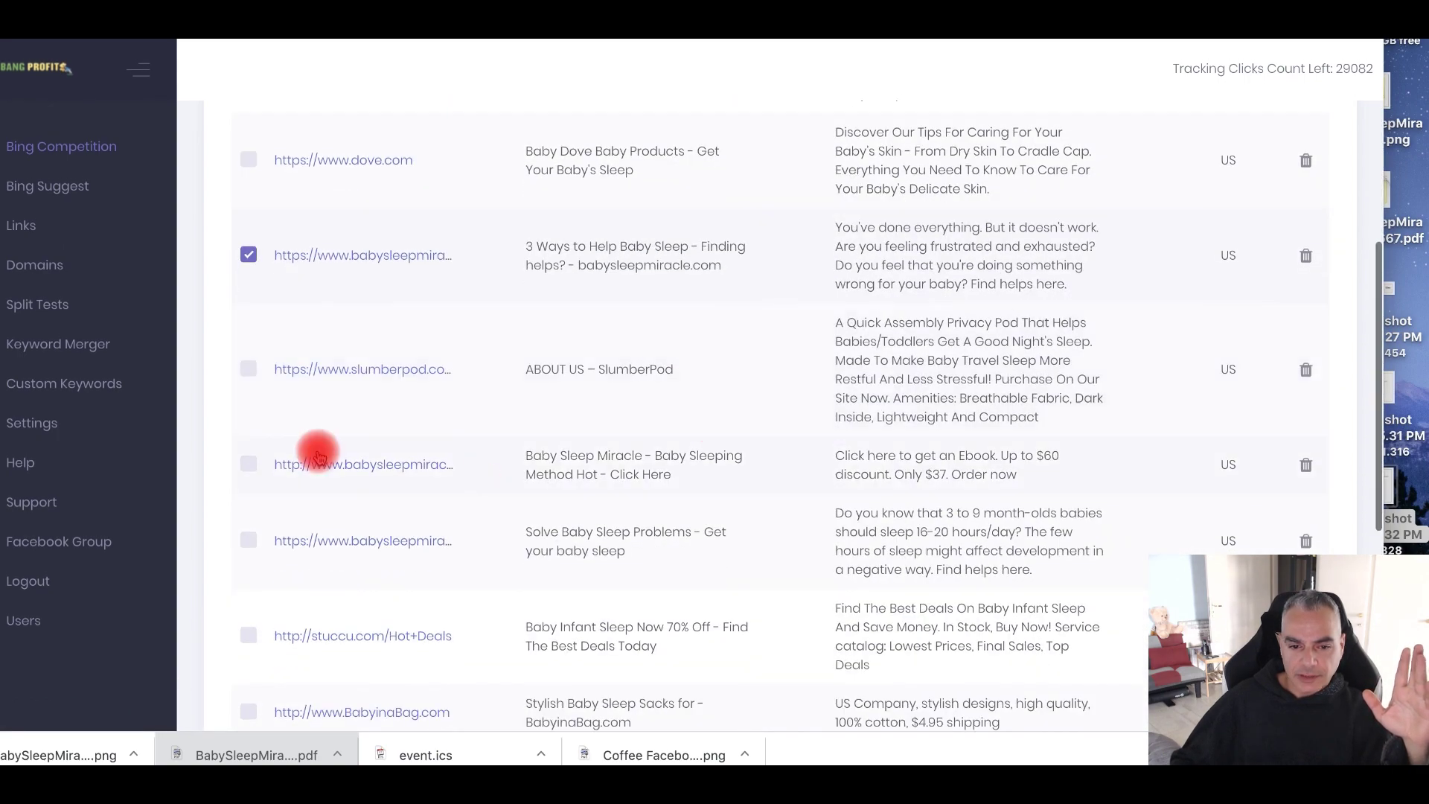
left_click(251, 467)
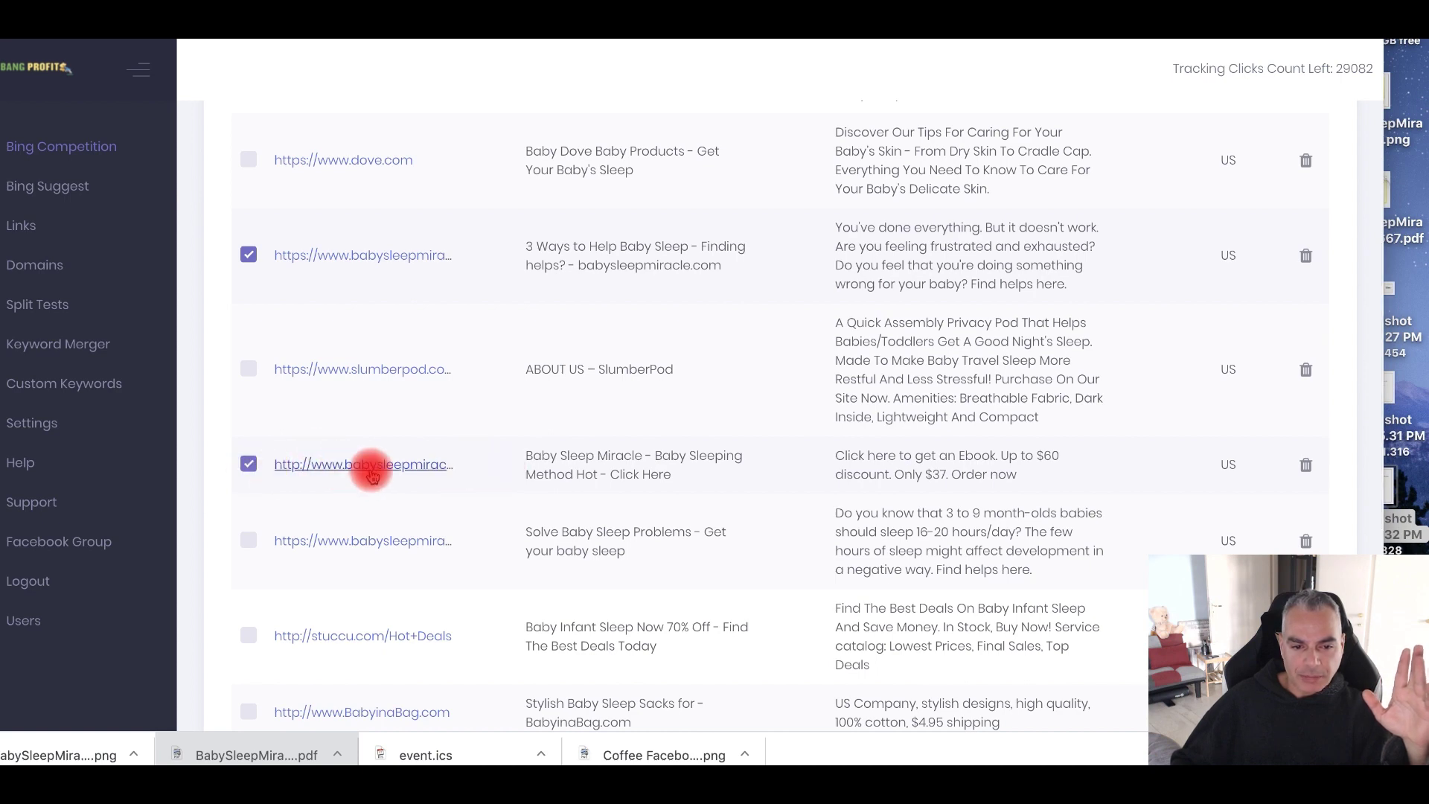
Step: Create Bing ads from the selected competitor ads in the Baby Sleep Report campaign, after refreshing the campaign list
scroll(438, 469, "up", 7)
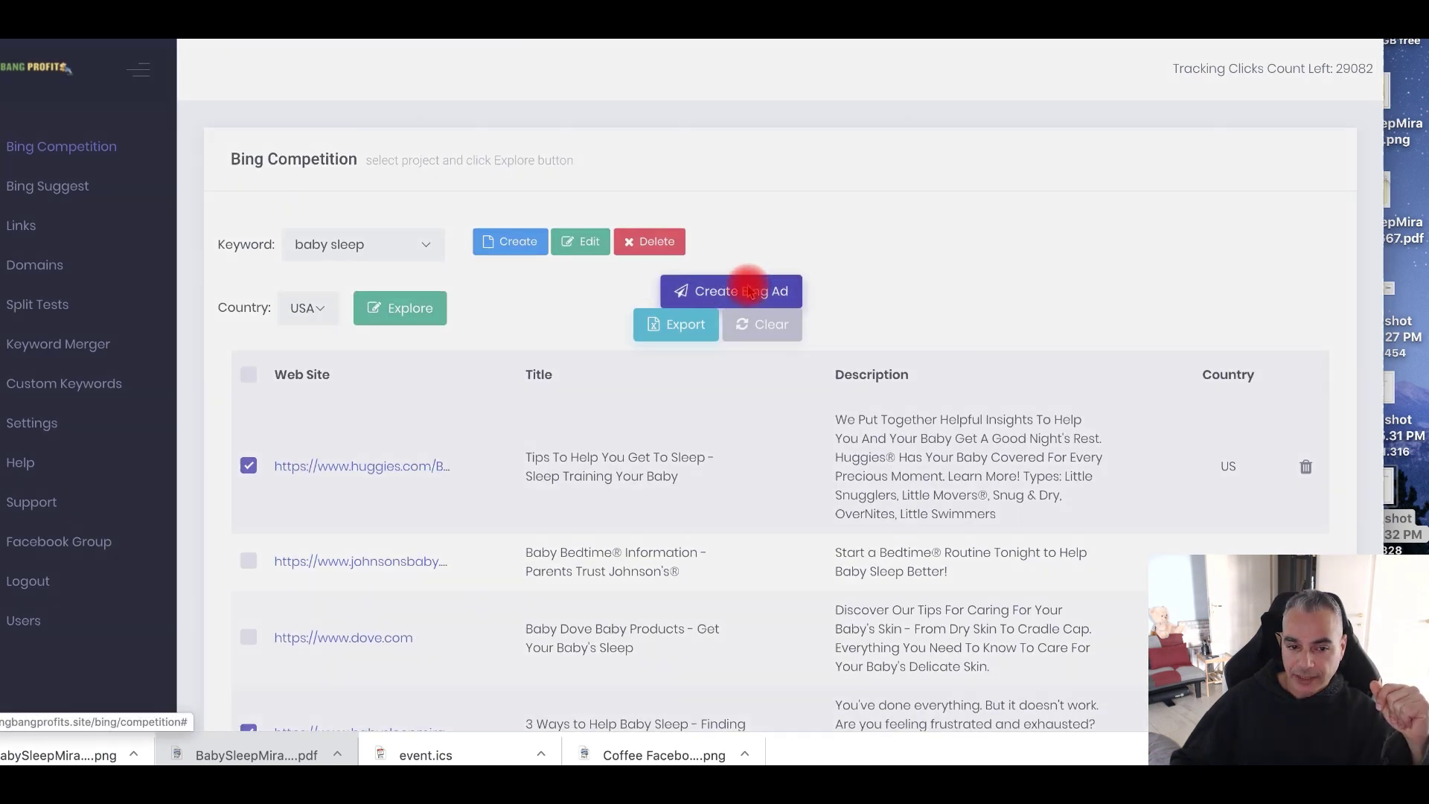
left_click(749, 292)
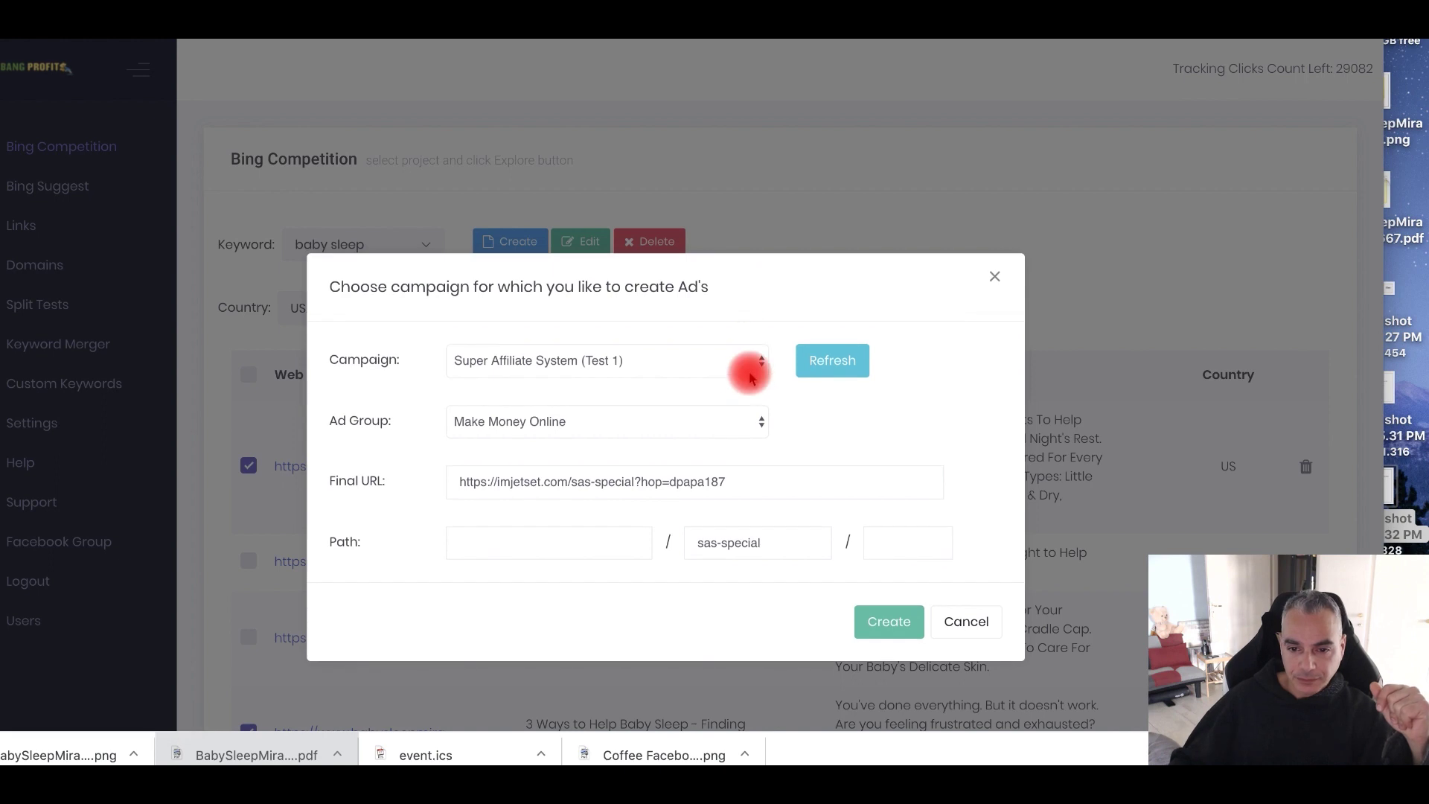
left_click(823, 363)
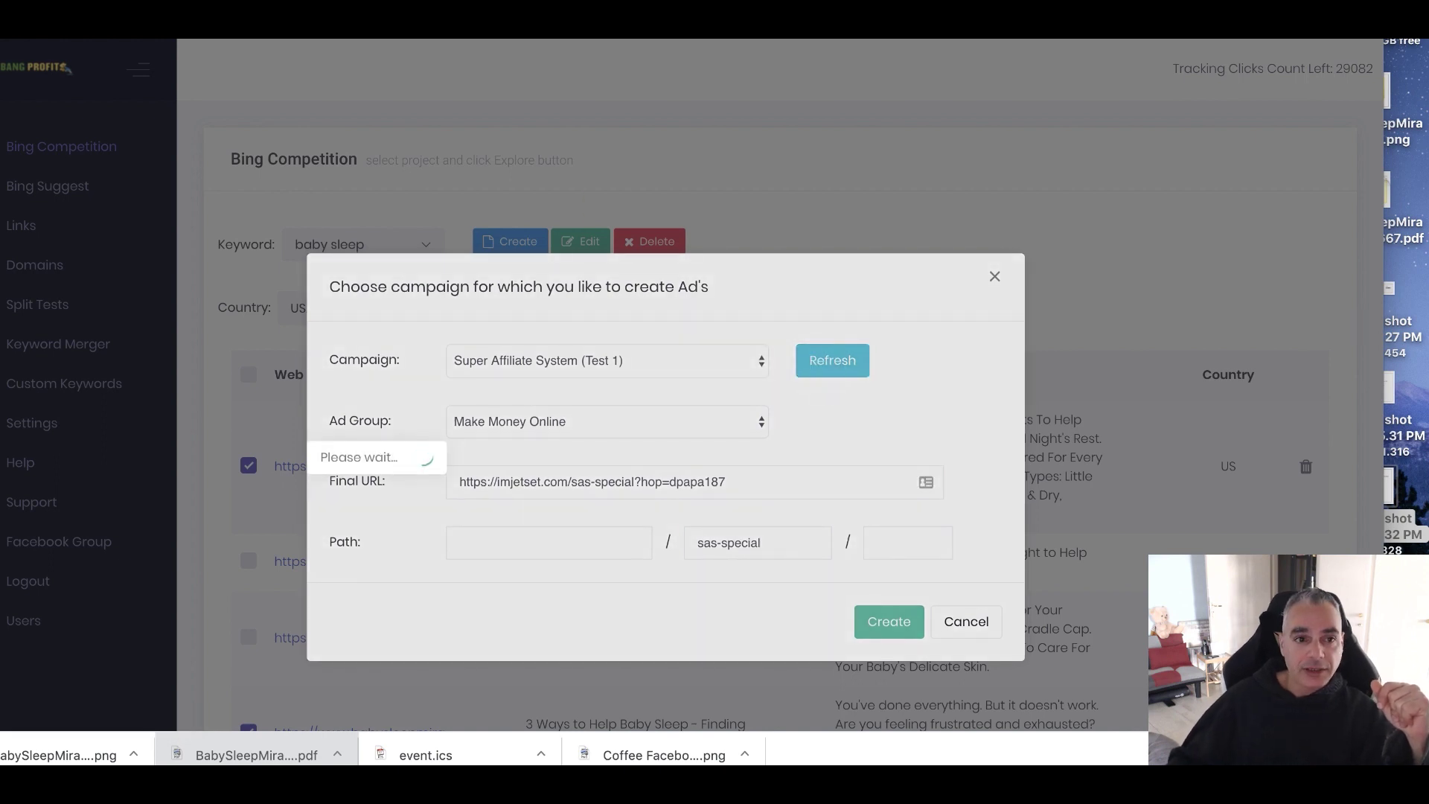
left_click(634, 361)
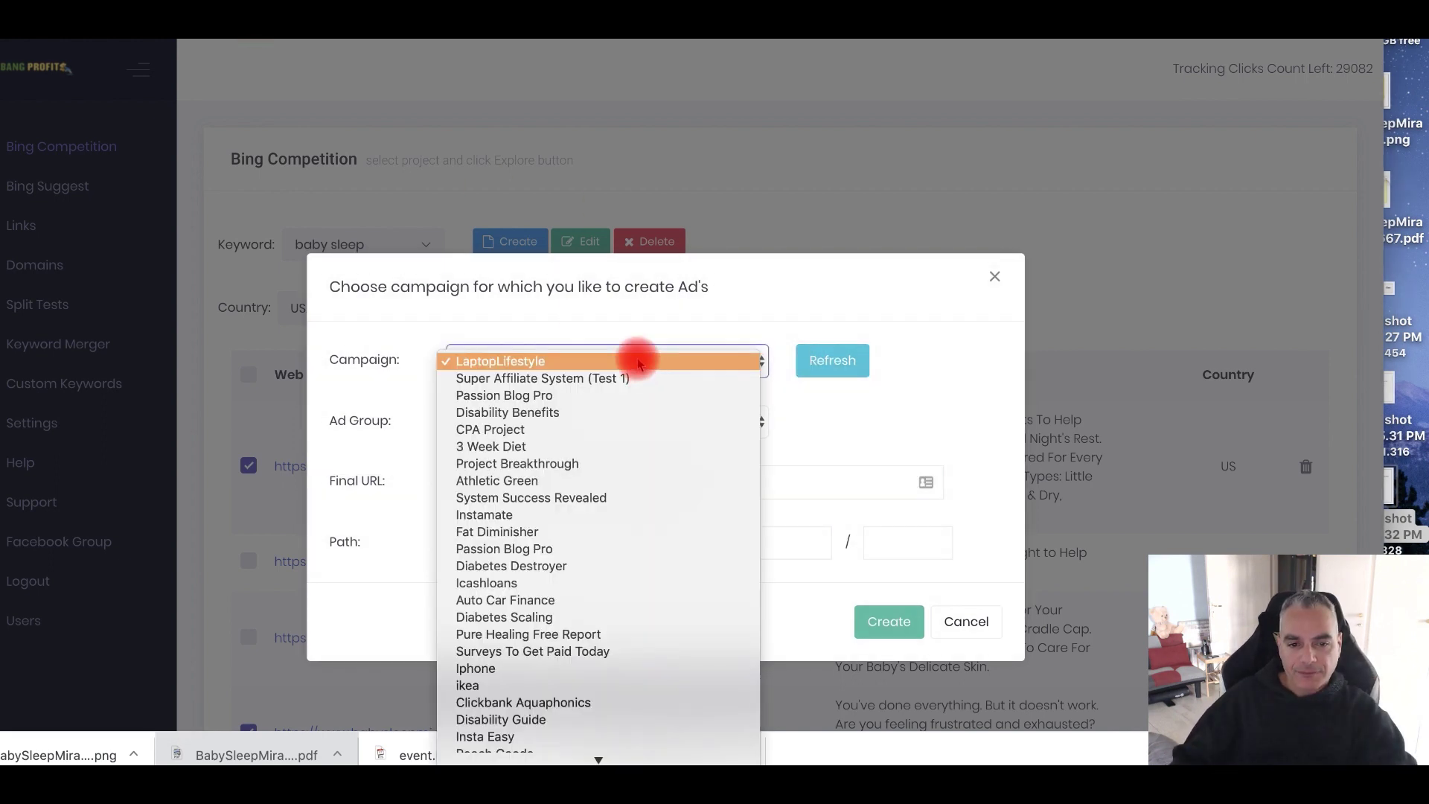
scroll(644, 530, "down", 15)
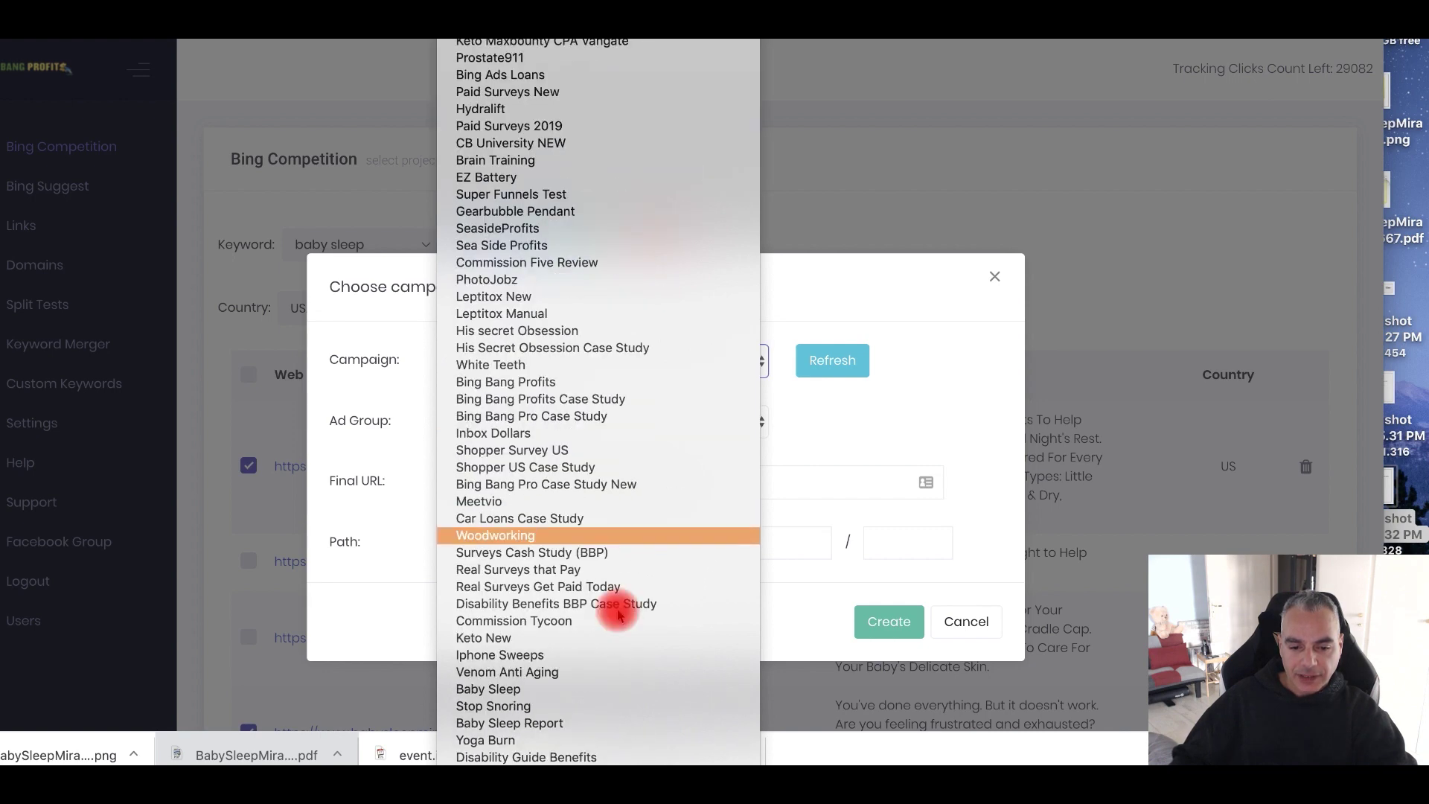
left_click(618, 723)
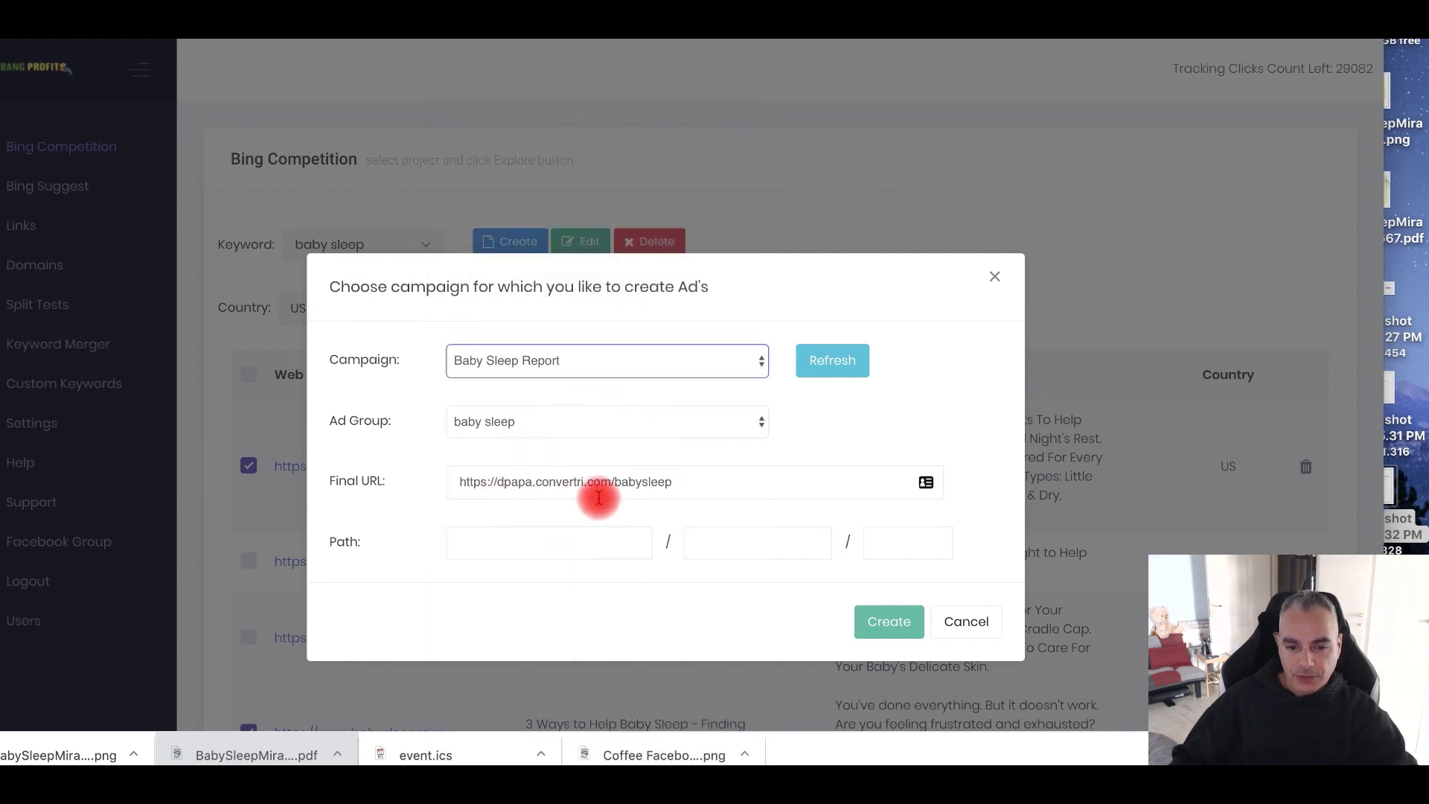
left_click_drag(698, 488, 362, 485)
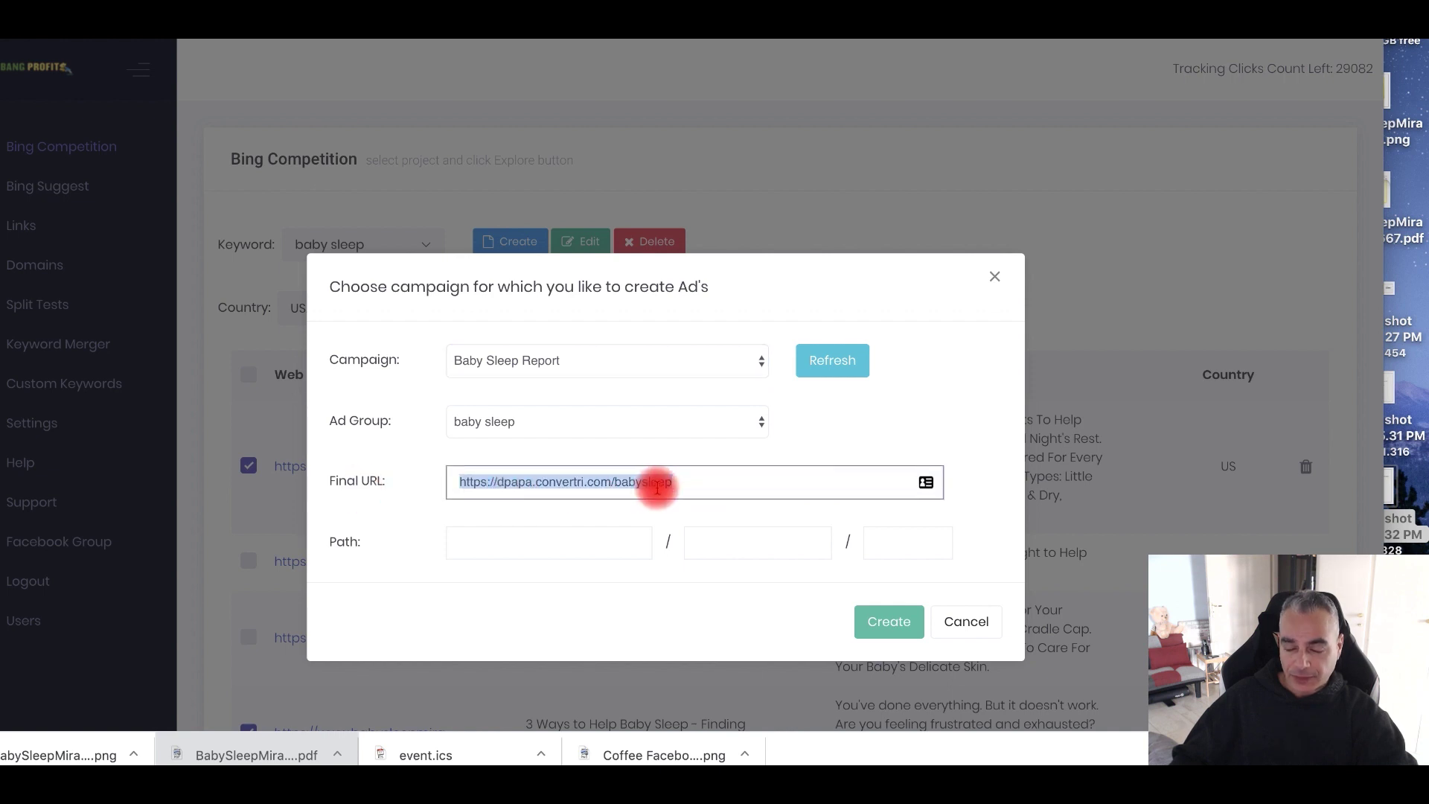
left_click(904, 632)
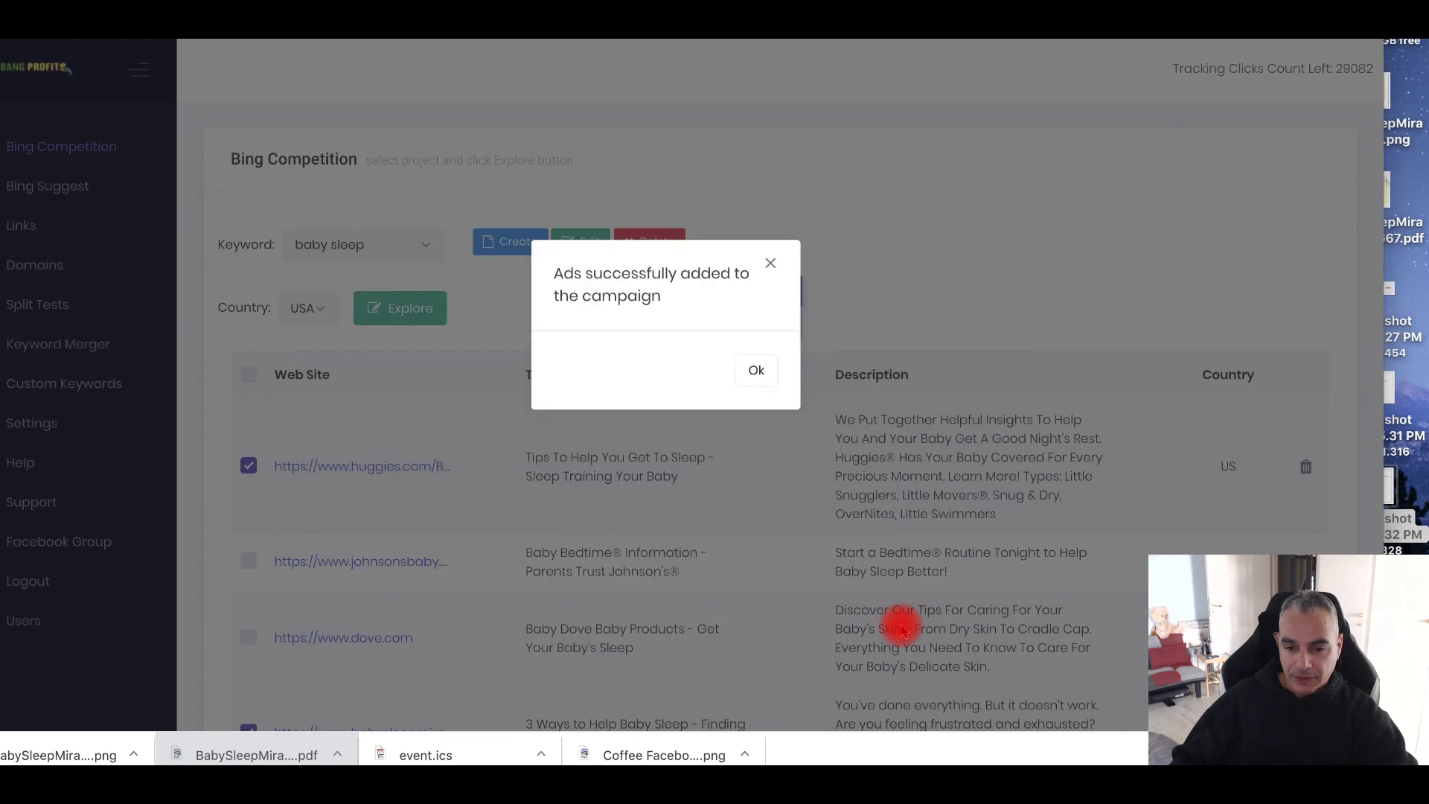
left_click(771, 399)
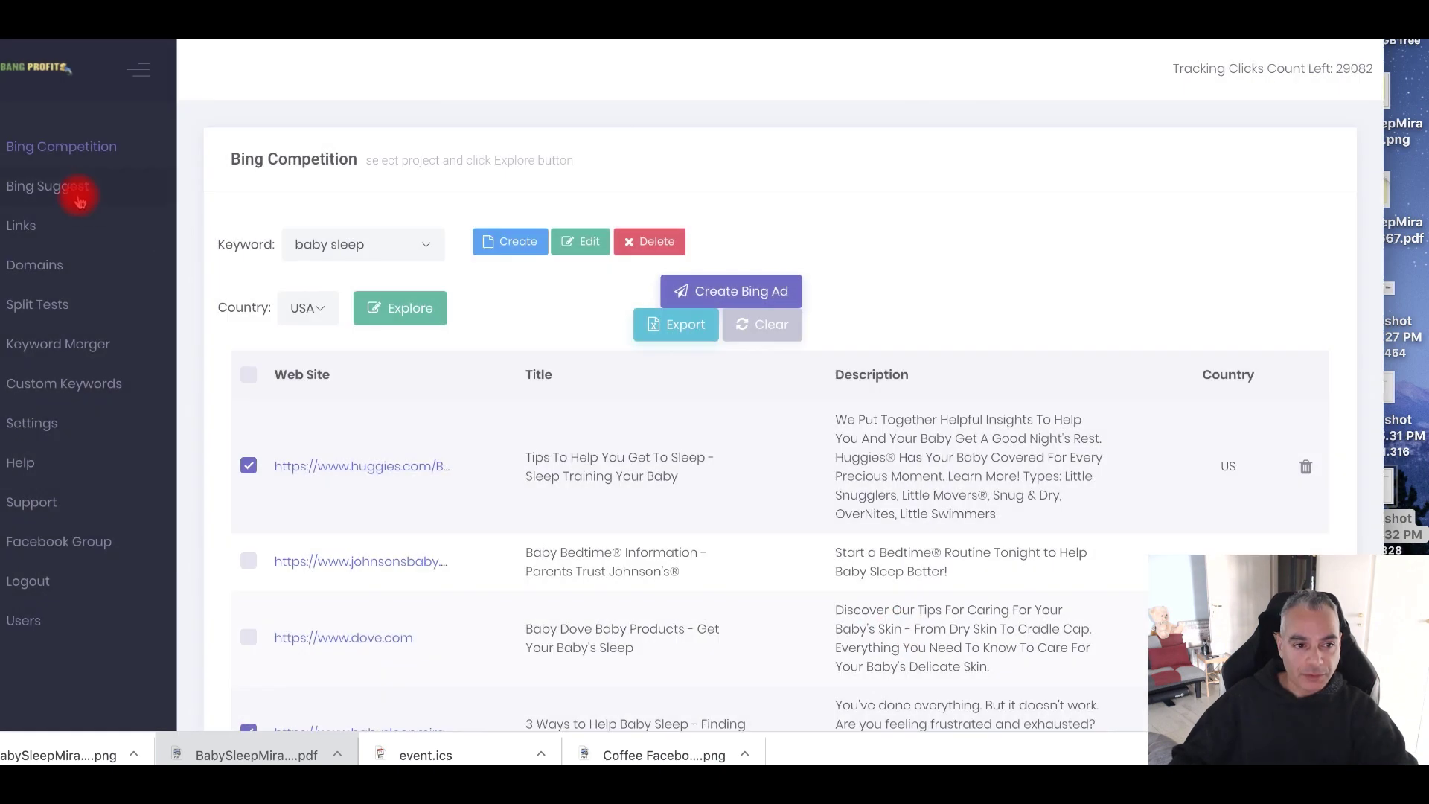
Step: Add all Bing Suggest keywords for baby sleep to the Baby Sleep Report campaign's baby sleep ad group, with a bid of 1 and Broad match
left_click(75, 189)
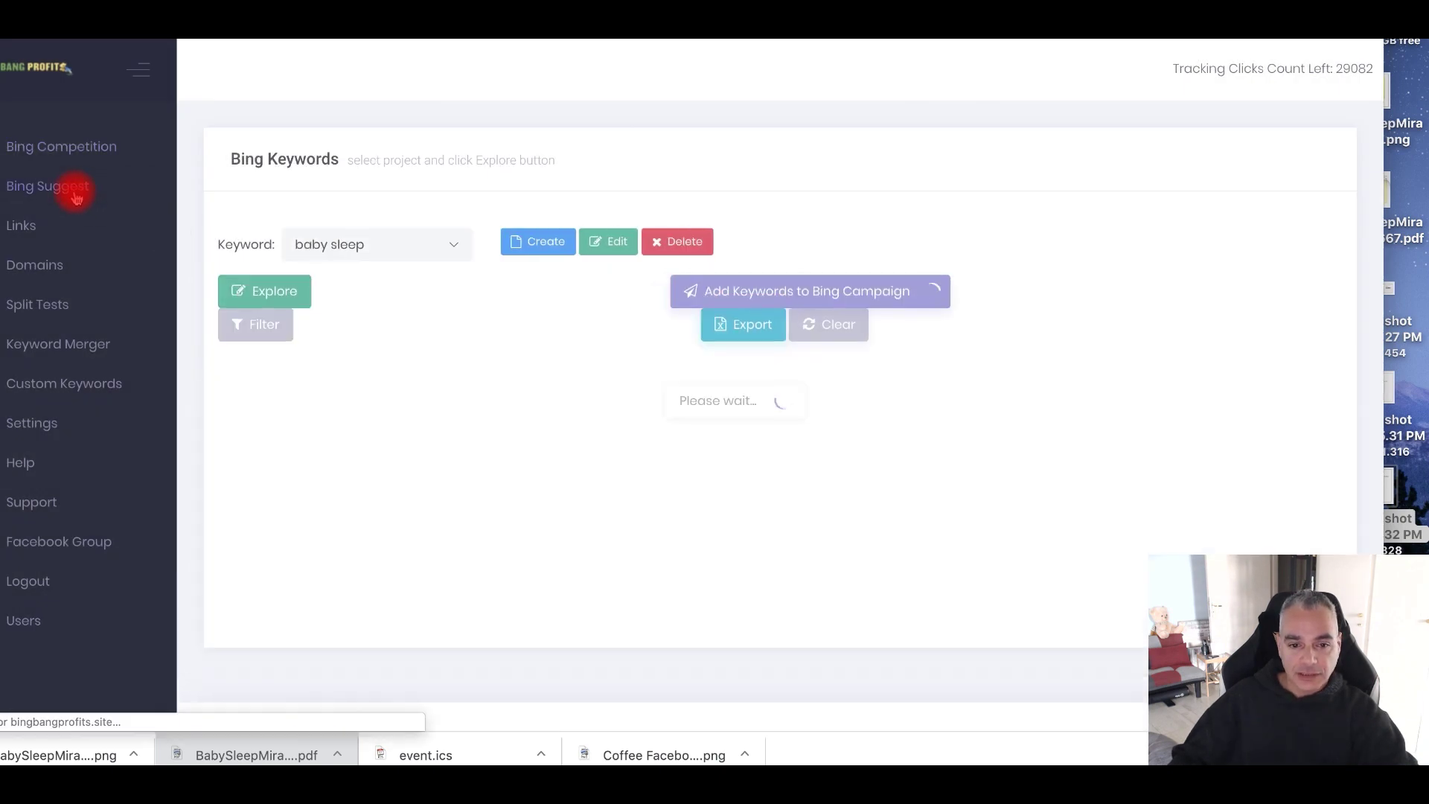
left_click(248, 374)
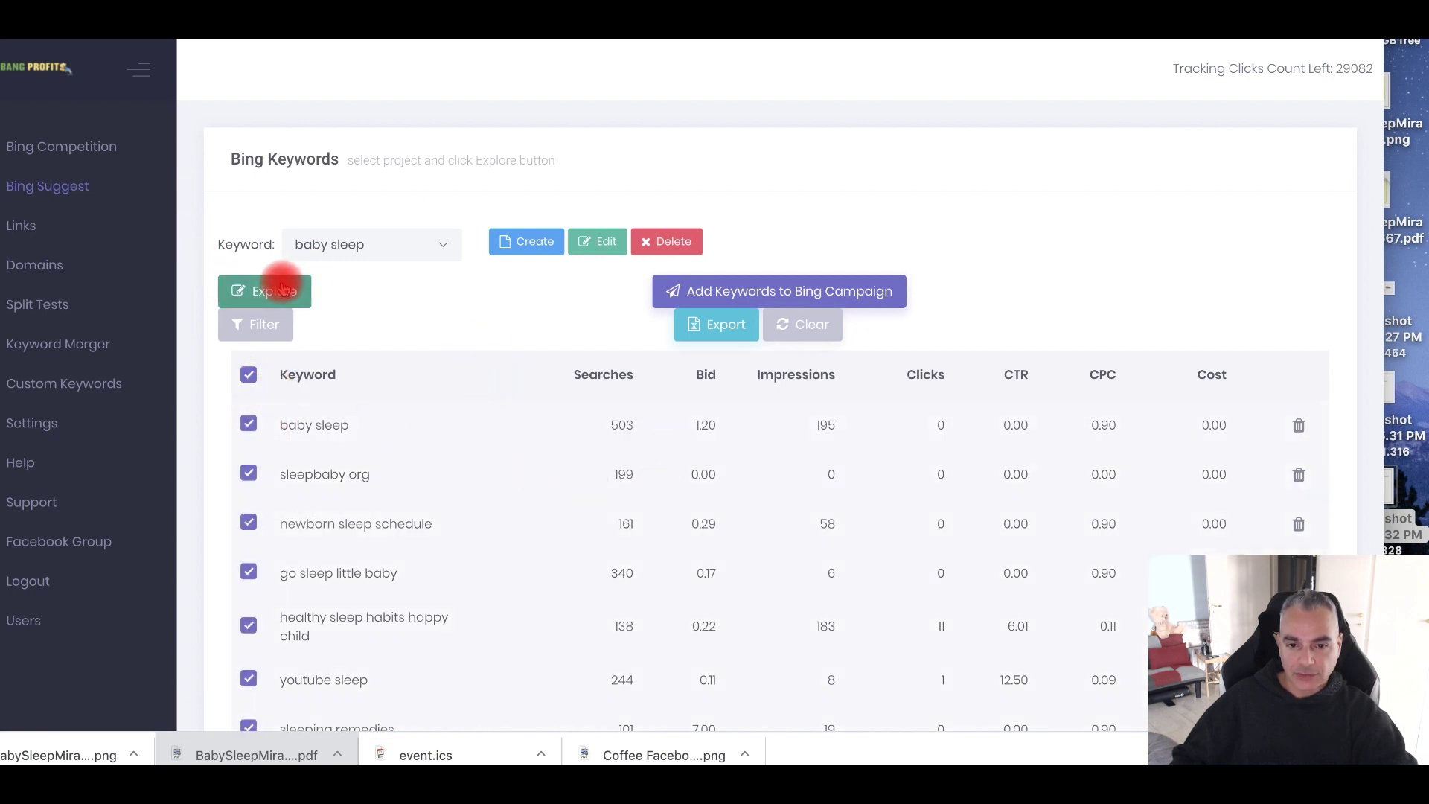
left_click(775, 295)
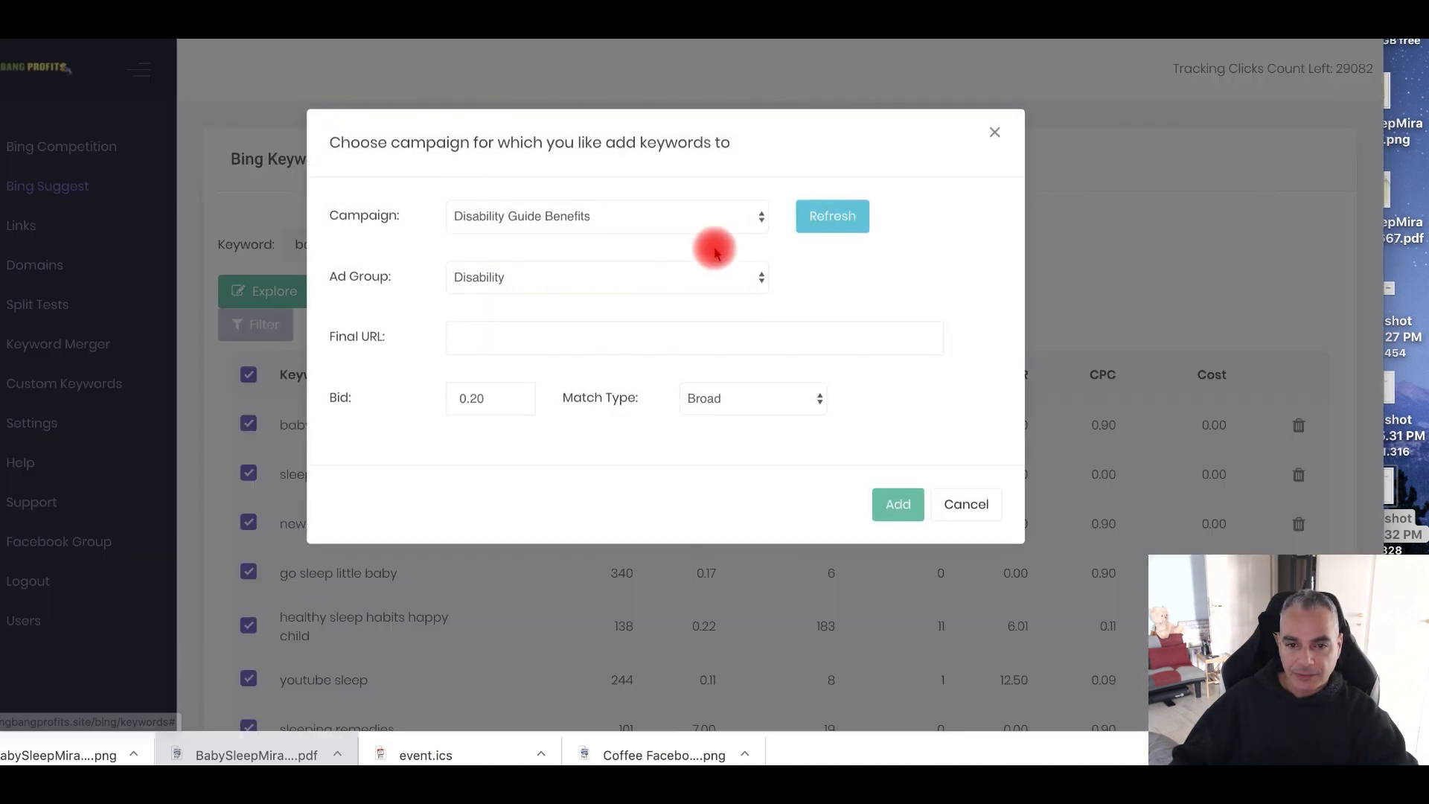
left_click(726, 221)
left_click(650, 185)
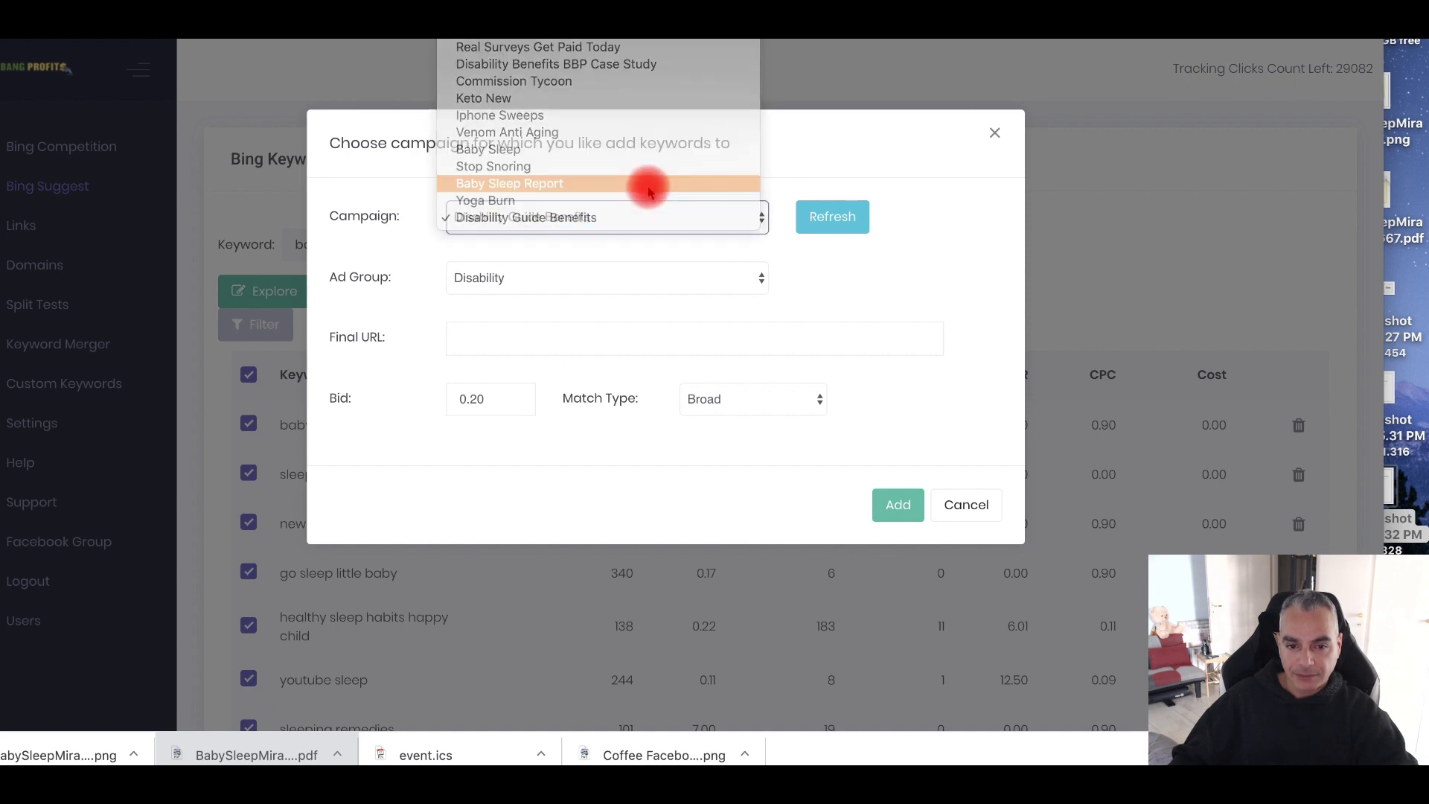
left_click_drag(485, 408, 454, 392)
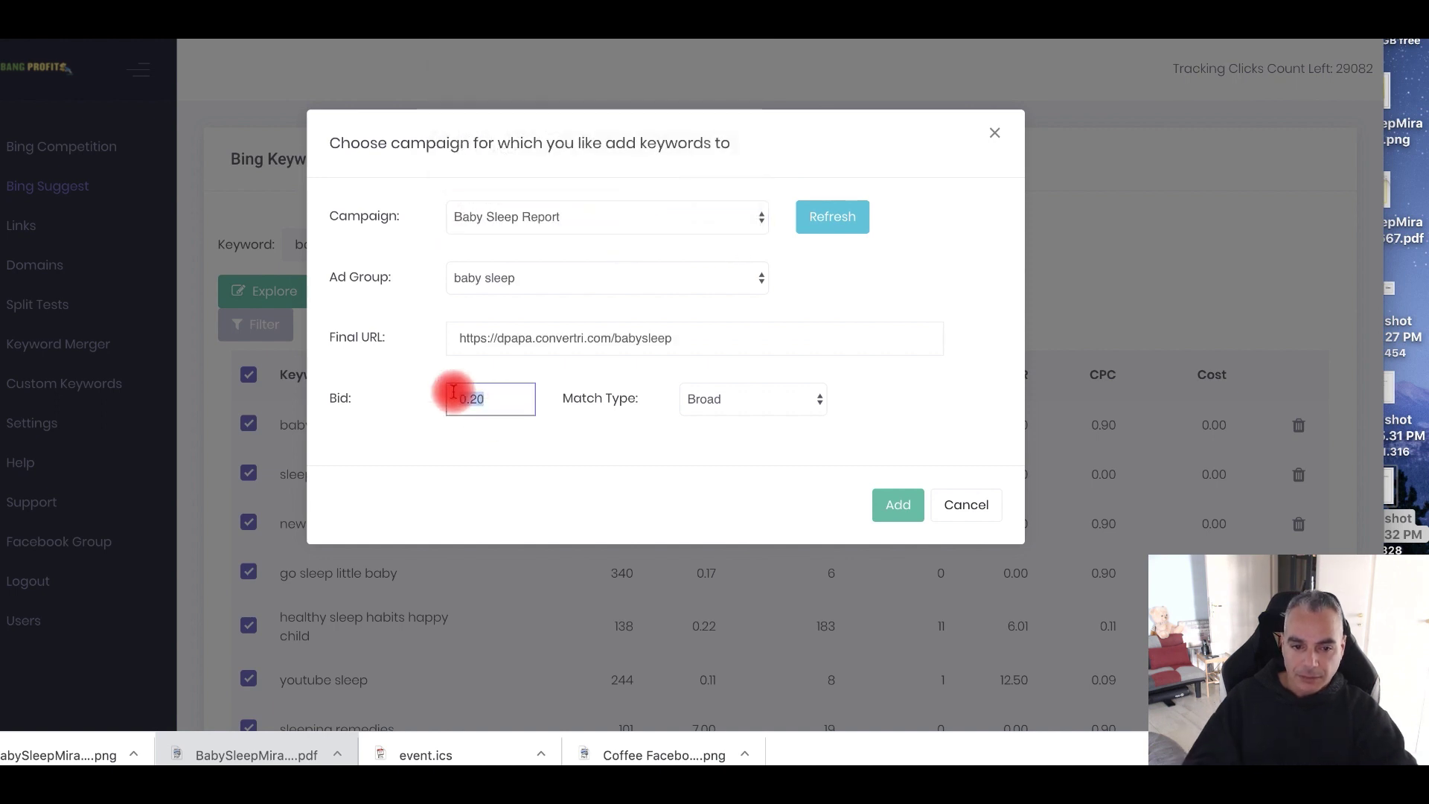
left_click(898, 505)
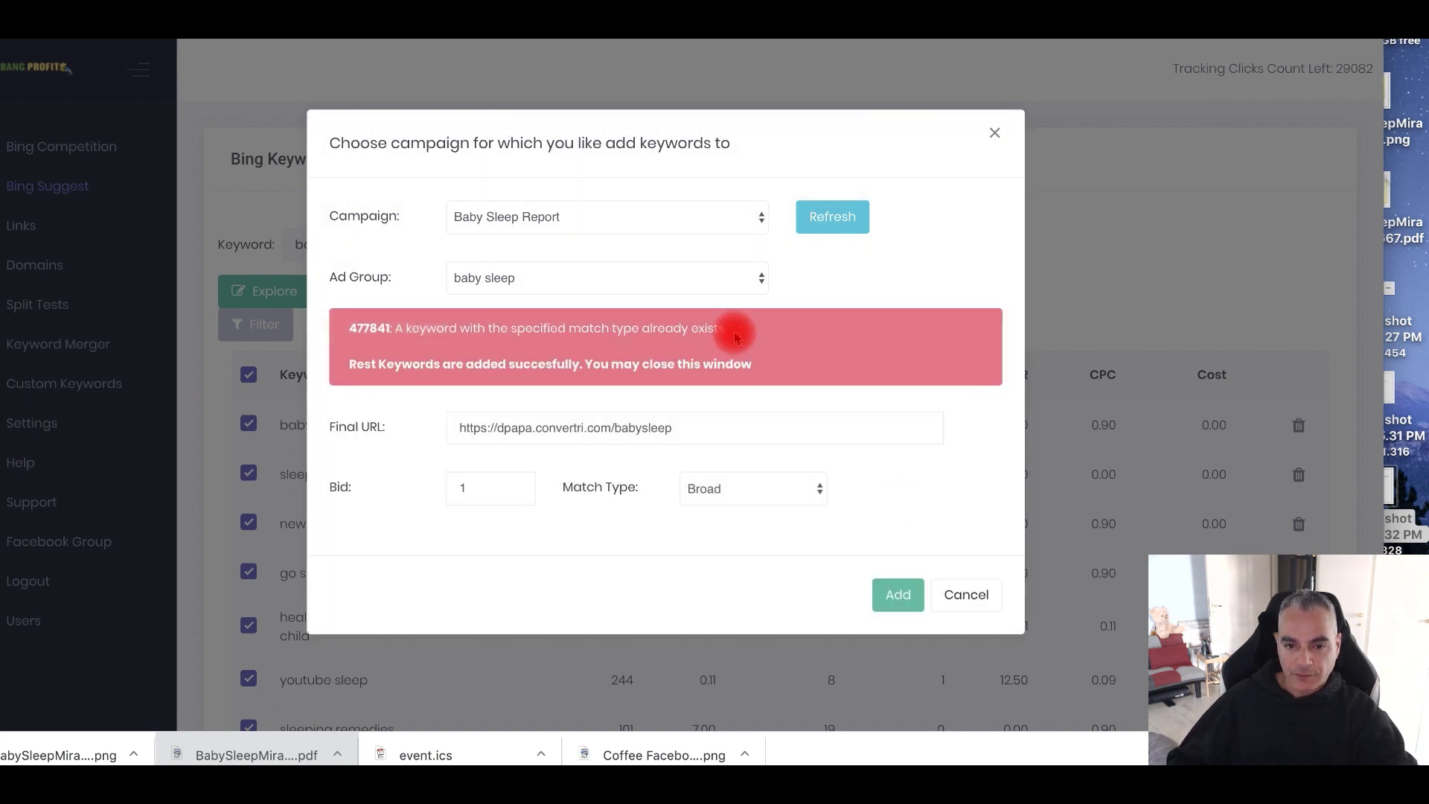
left_click_drag(734, 328, 349, 331)
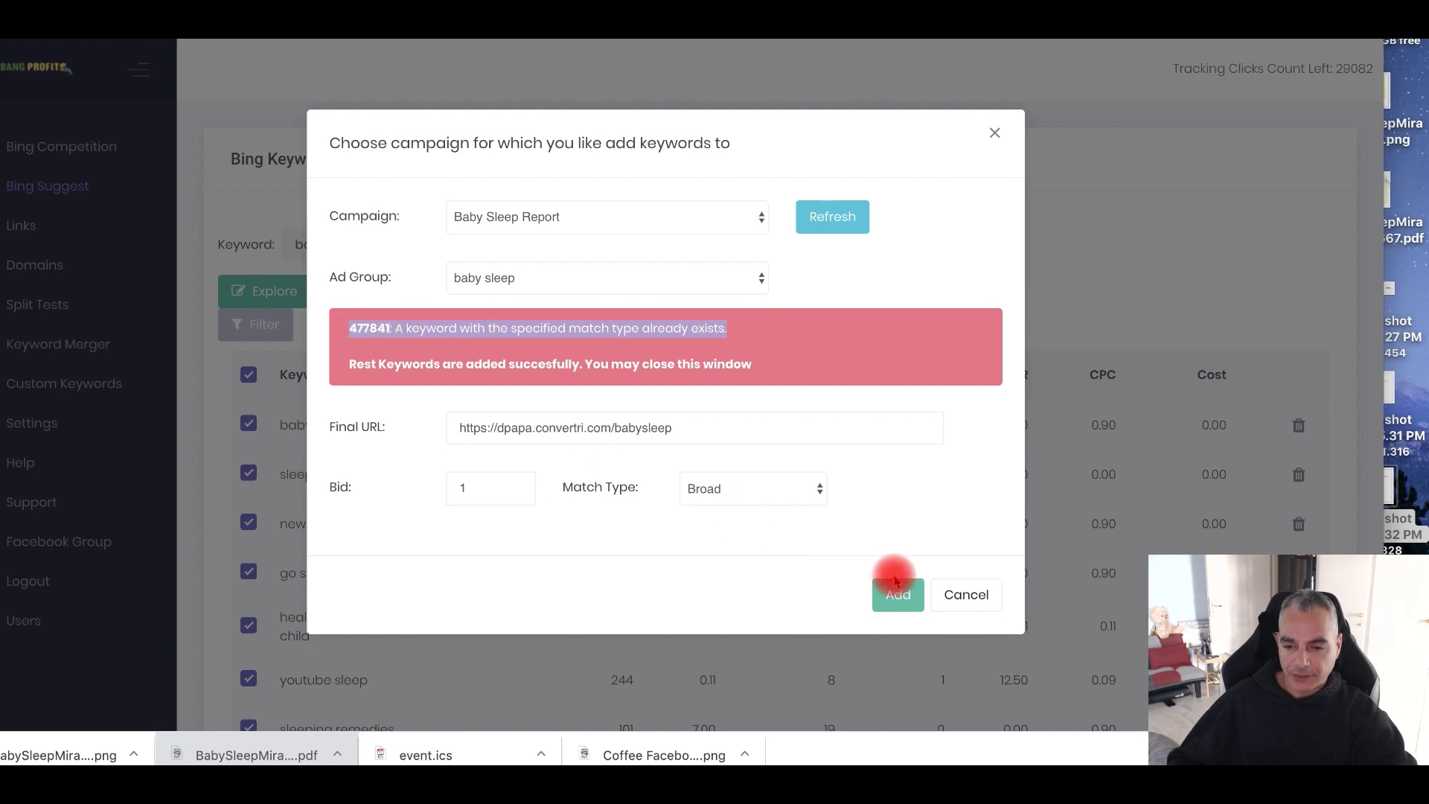
left_click(950, 604)
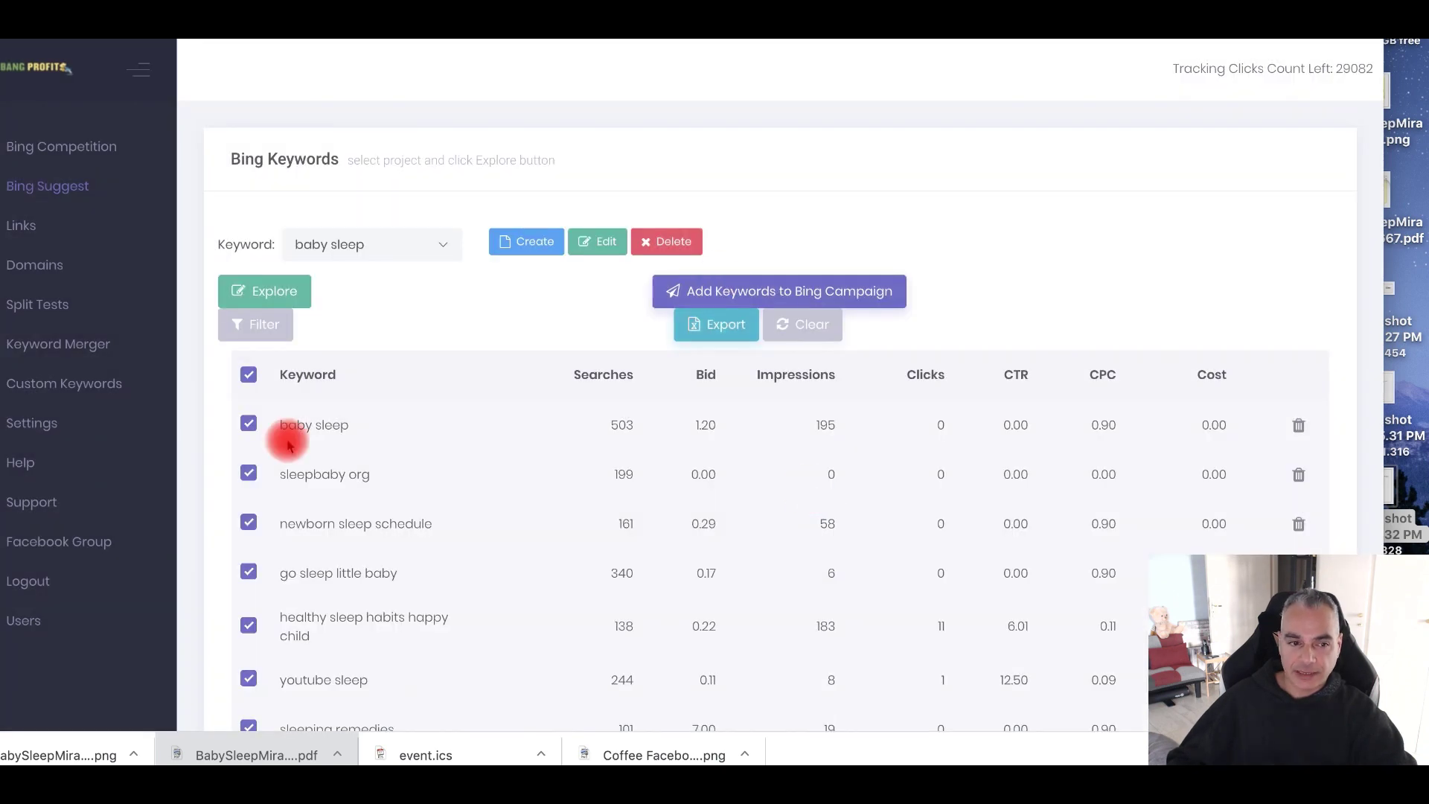
Step: Open the Baby sleep Lander tracking link for editing from the second page of the links list
left_click(31, 236)
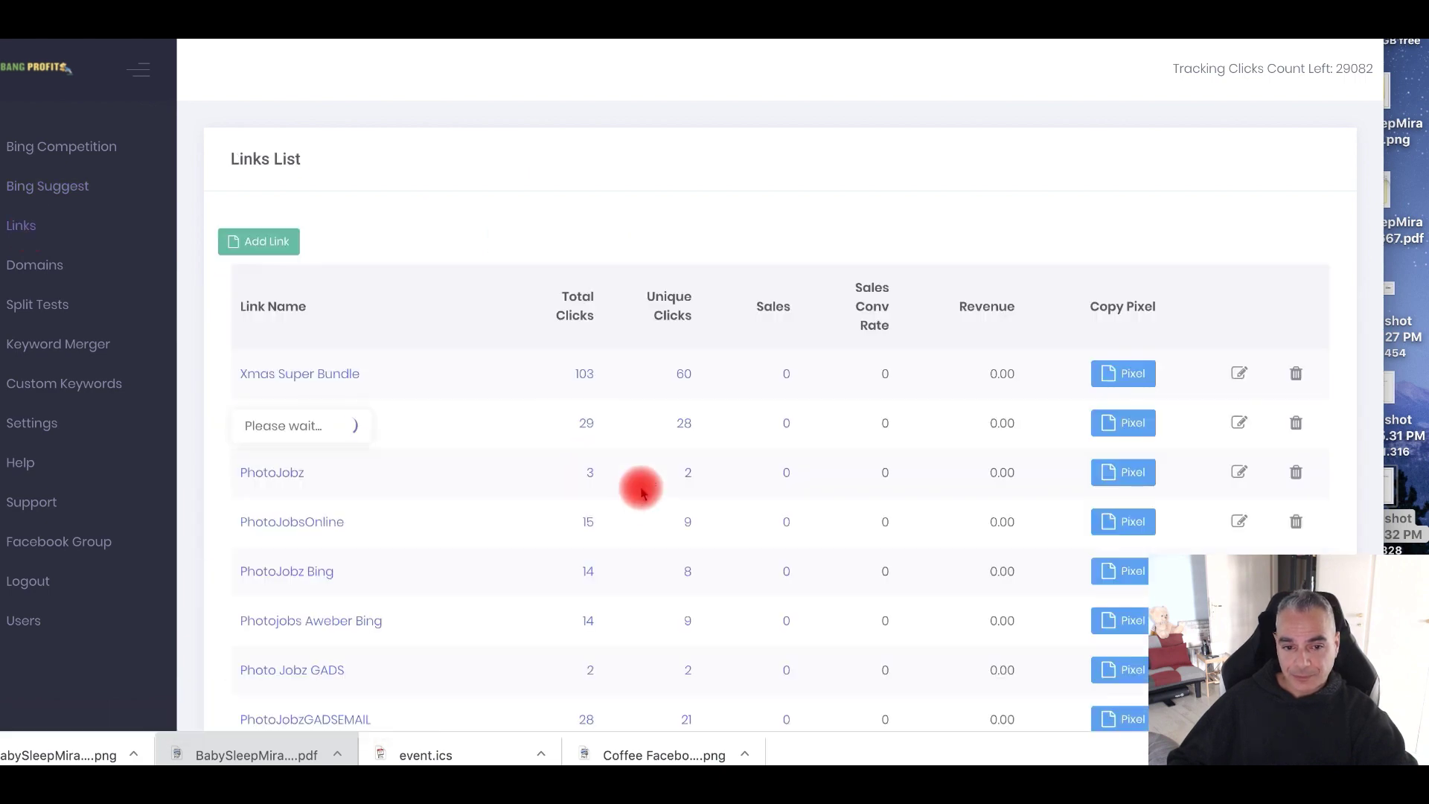
scroll(641, 485, "down", 5)
scroll(639, 484, "down", 15)
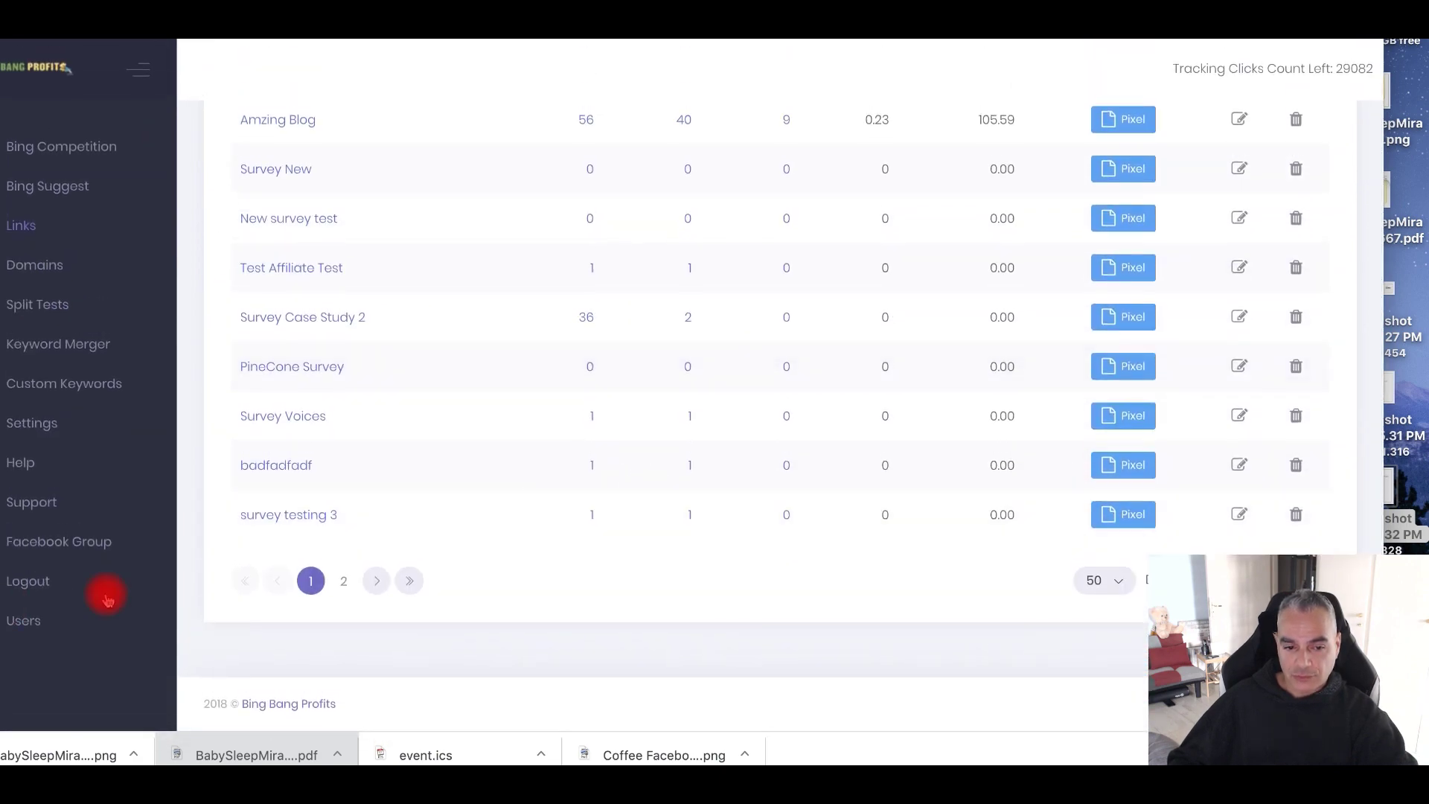
left_click(344, 582)
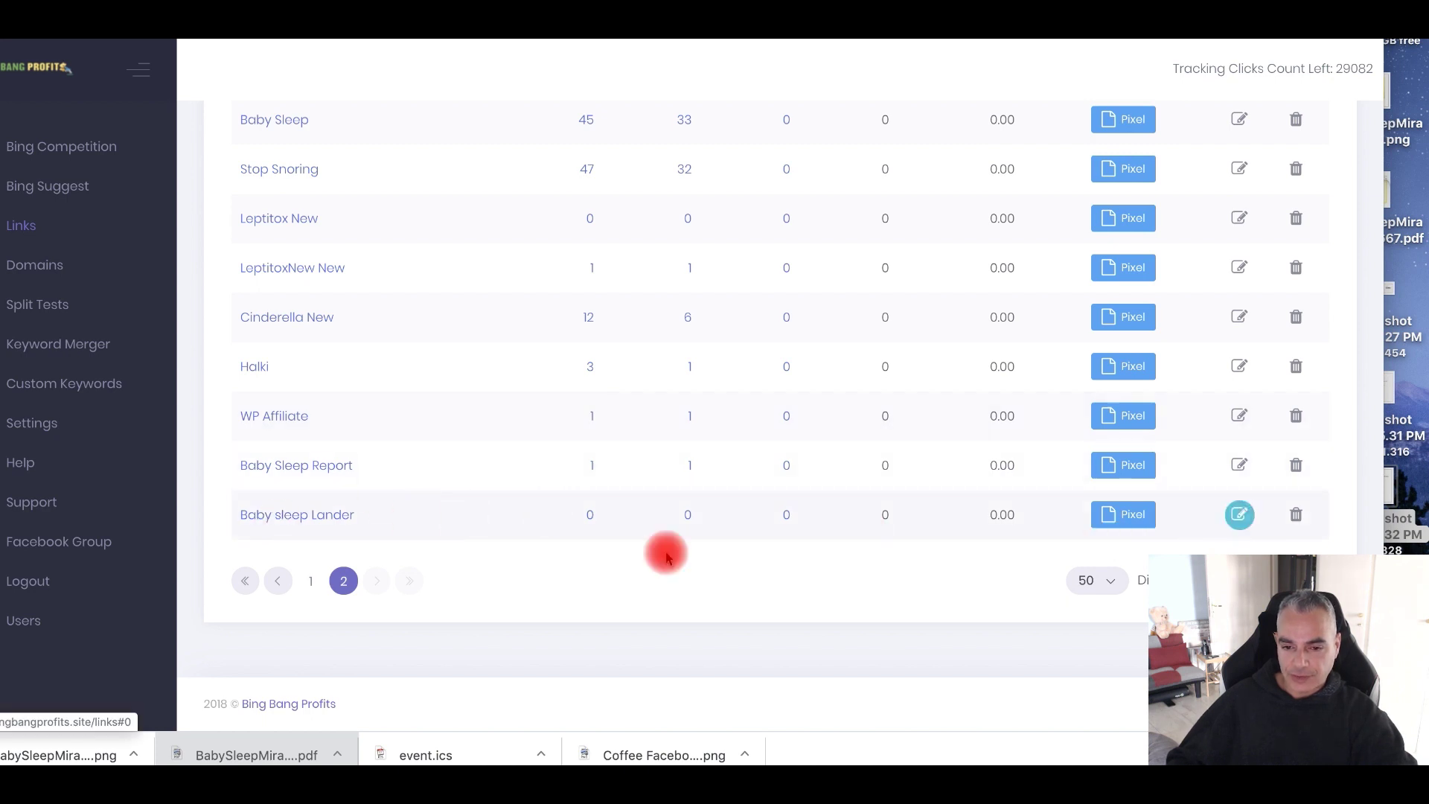
left_click(1240, 515)
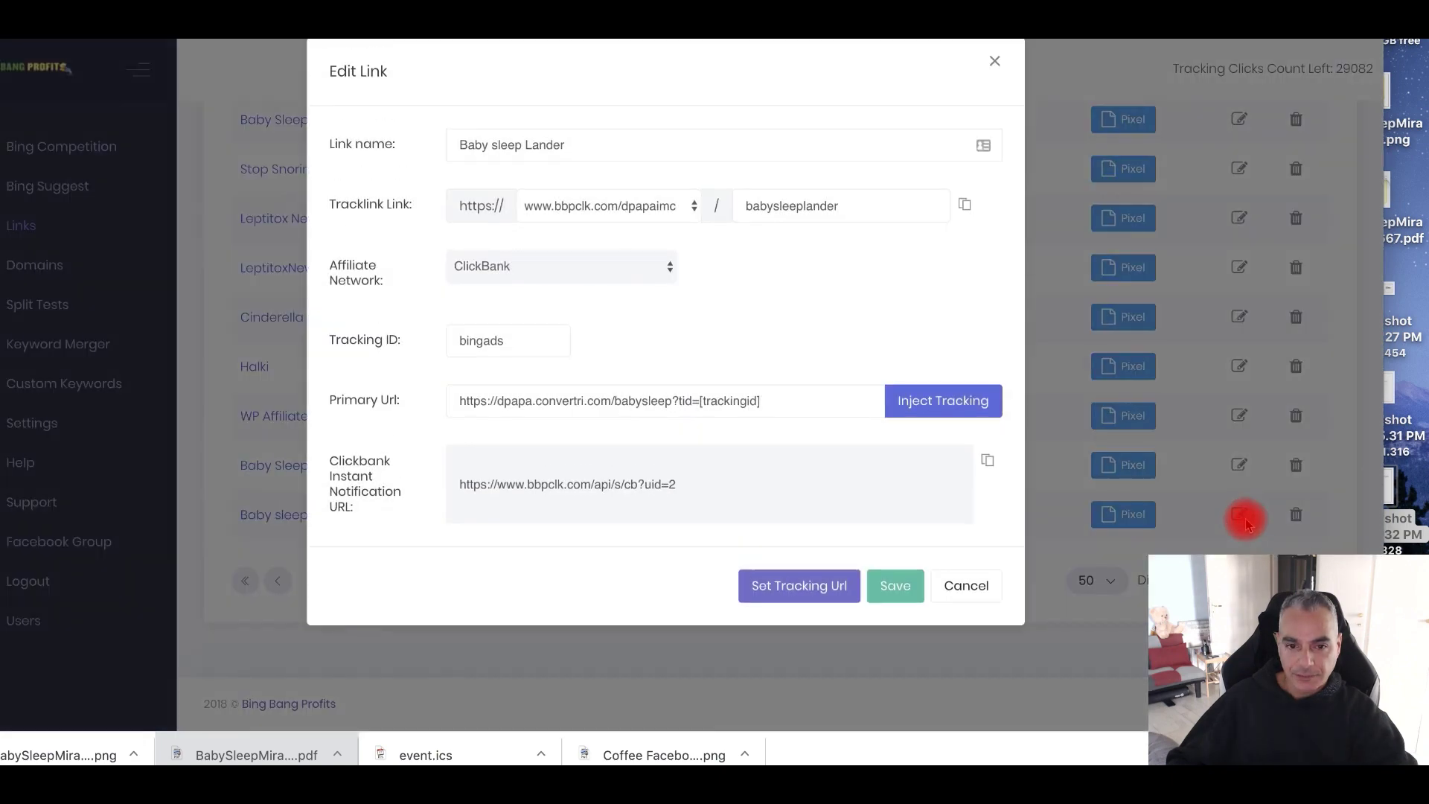
Step: Set the link's tracking URL on the Baby Sleep Report campaign's baby sleep ad group
left_click(795, 587)
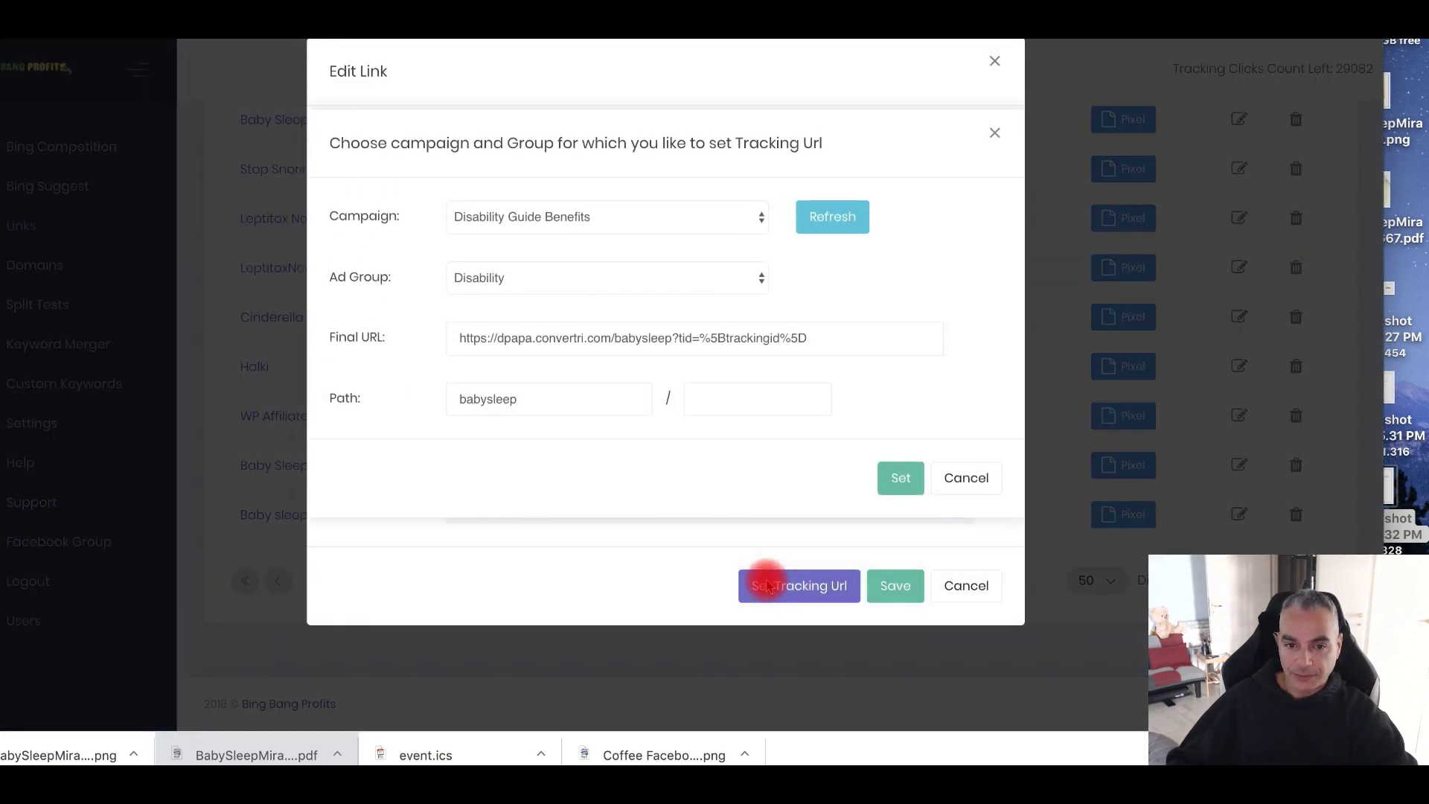
left_click(673, 220)
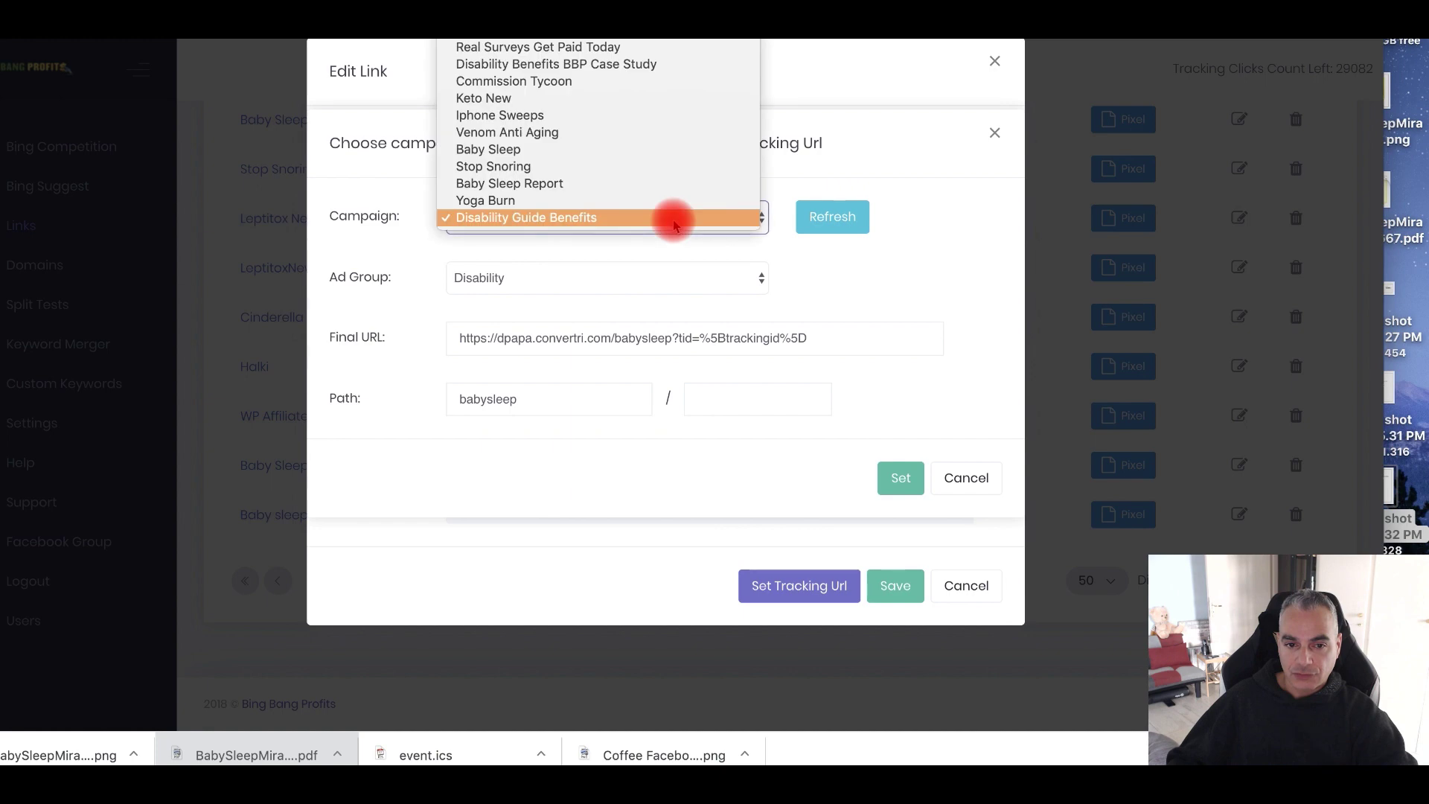
left_click(629, 183)
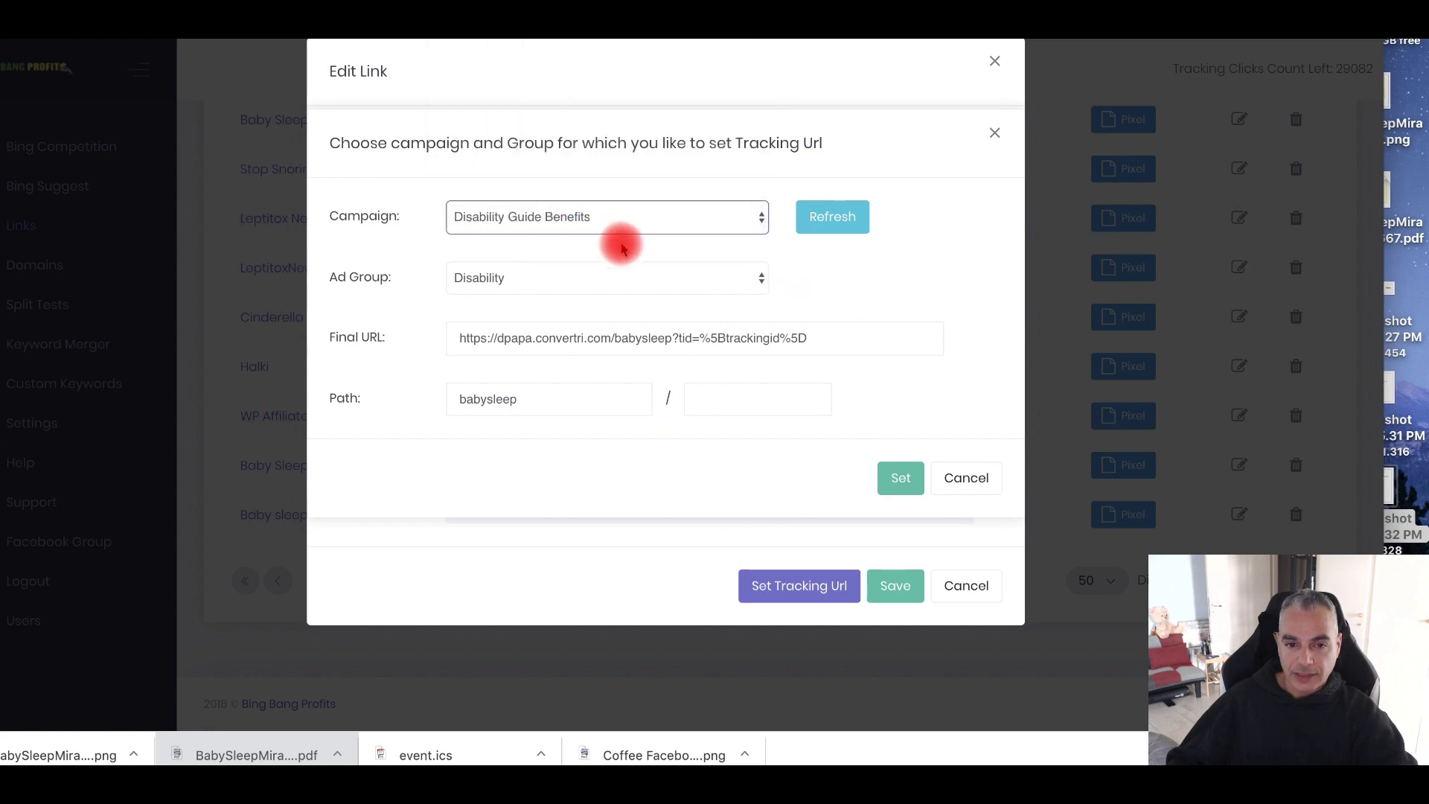
left_click(536, 279)
left_click(420, 298)
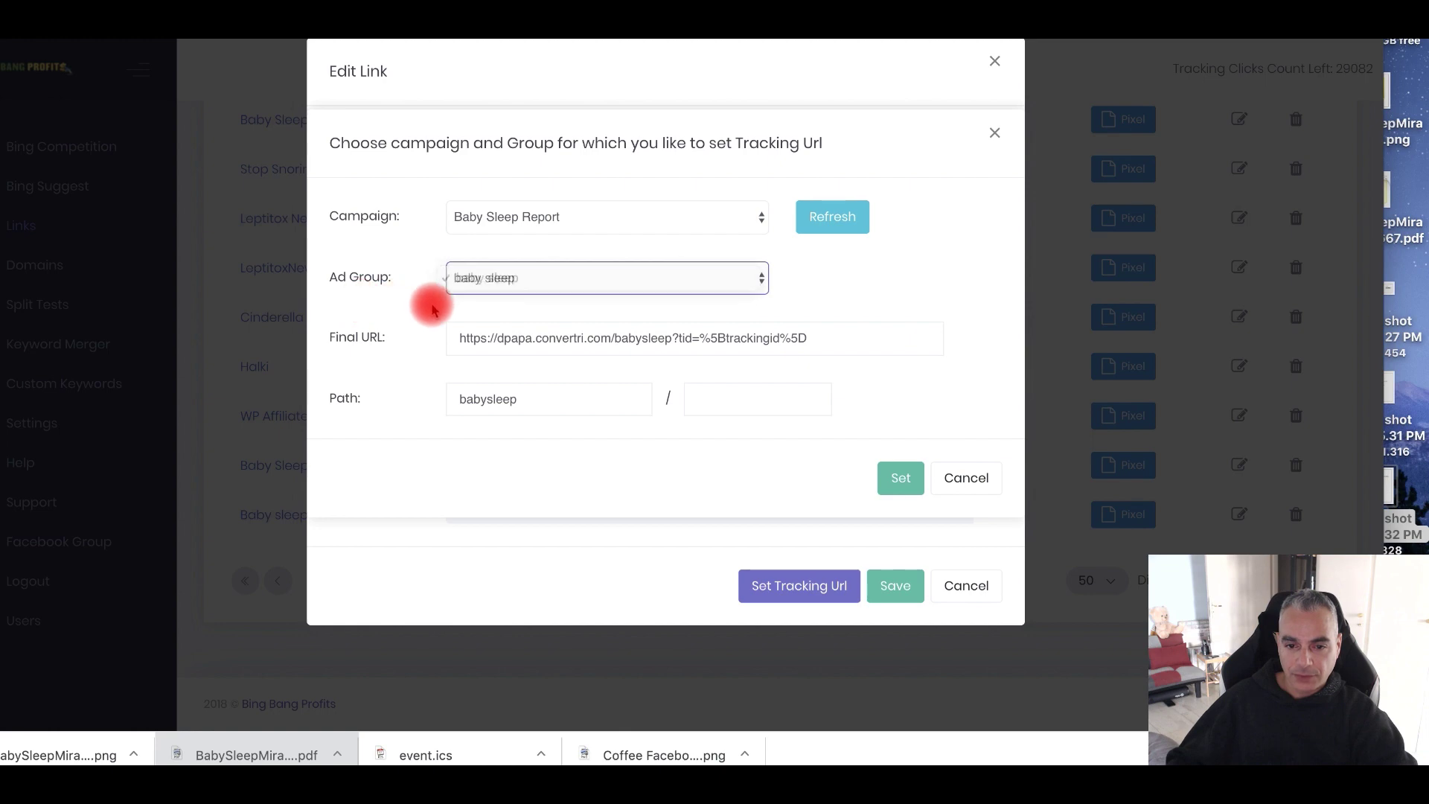
left_click(897, 480)
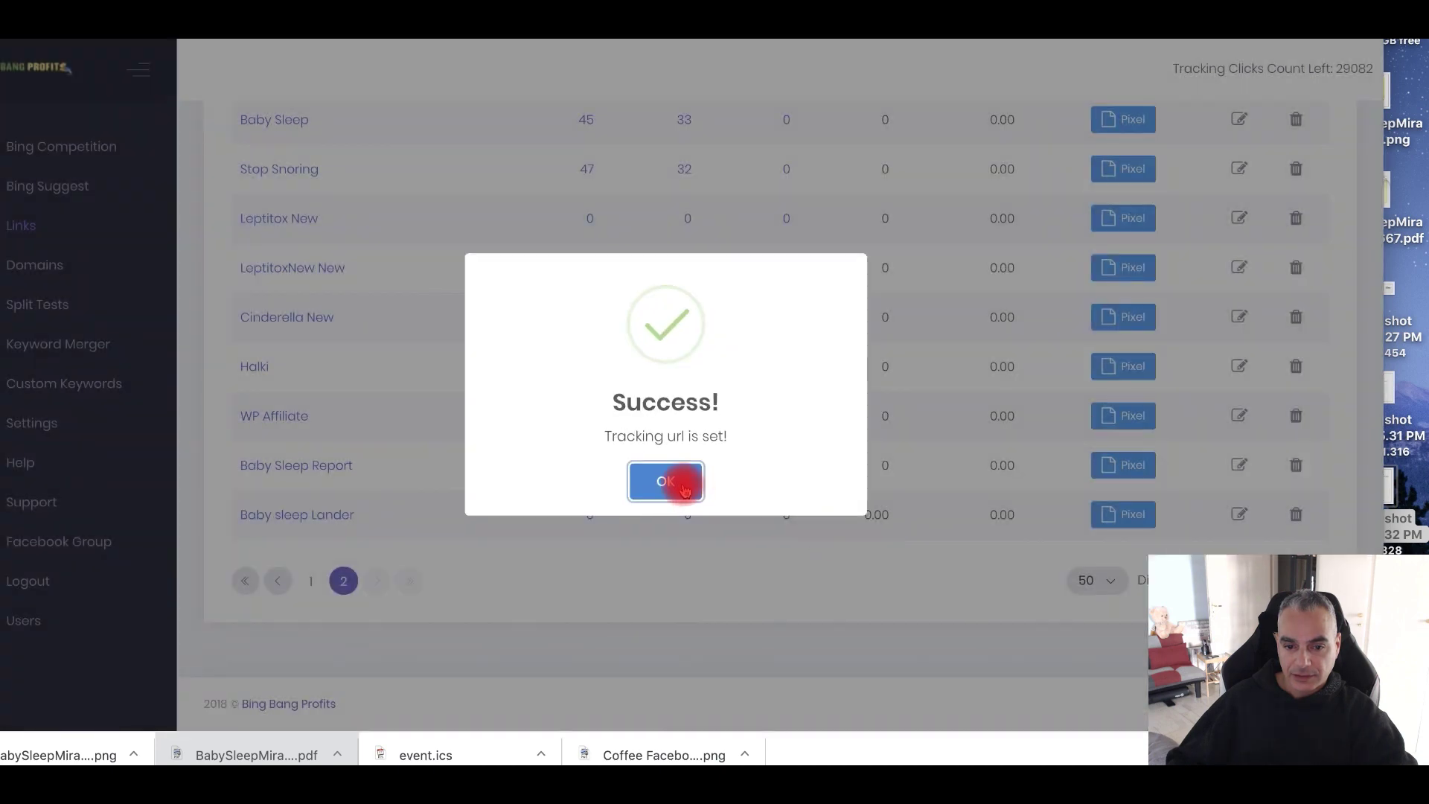
left_click(679, 484)
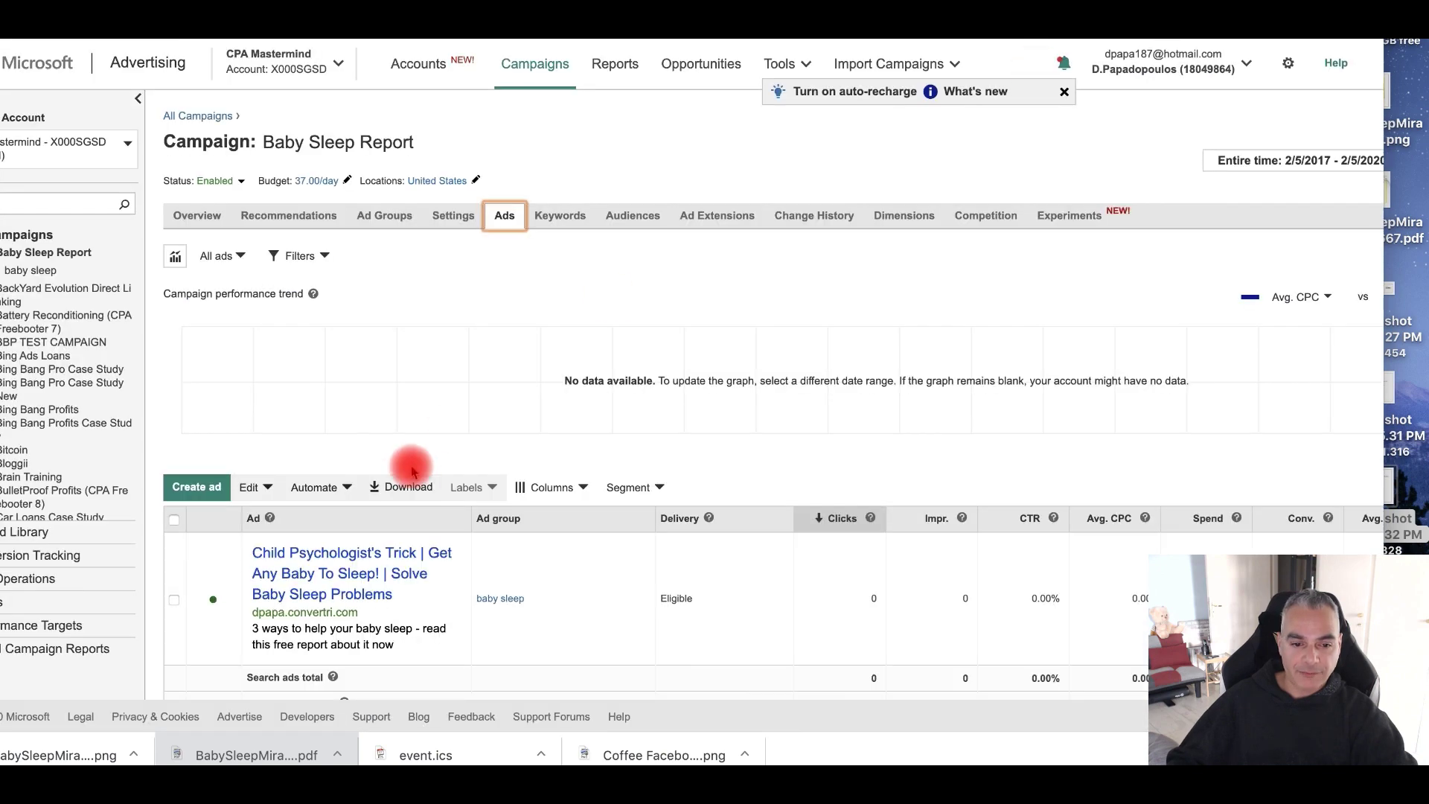
Step: Switch to Microsoft Advertising, reload the Baby Sleep Report campaign's ads and review the newly added ads
scroll(416, 472, "down", 2)
scroll(415, 471, "up", 2)
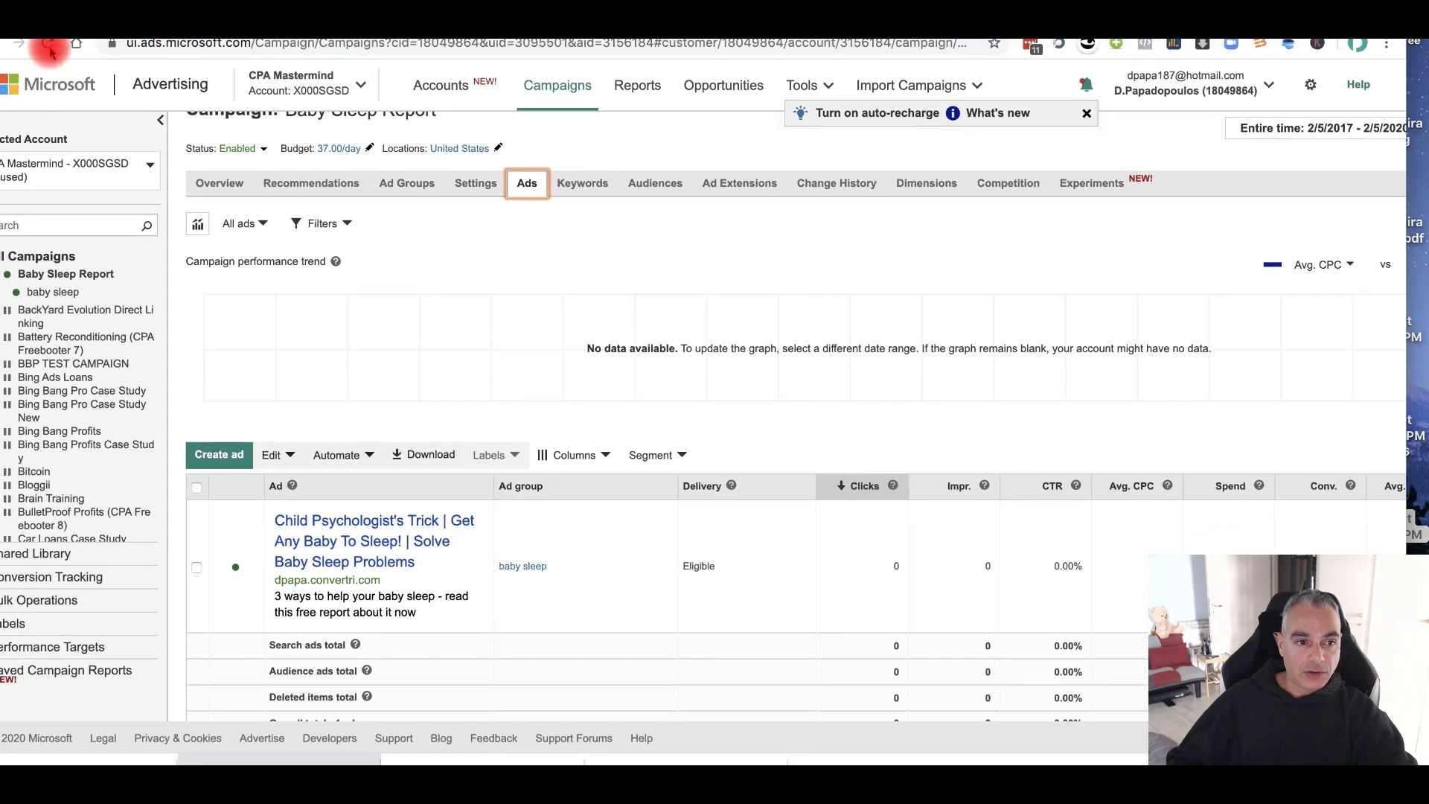
left_click(48, 45)
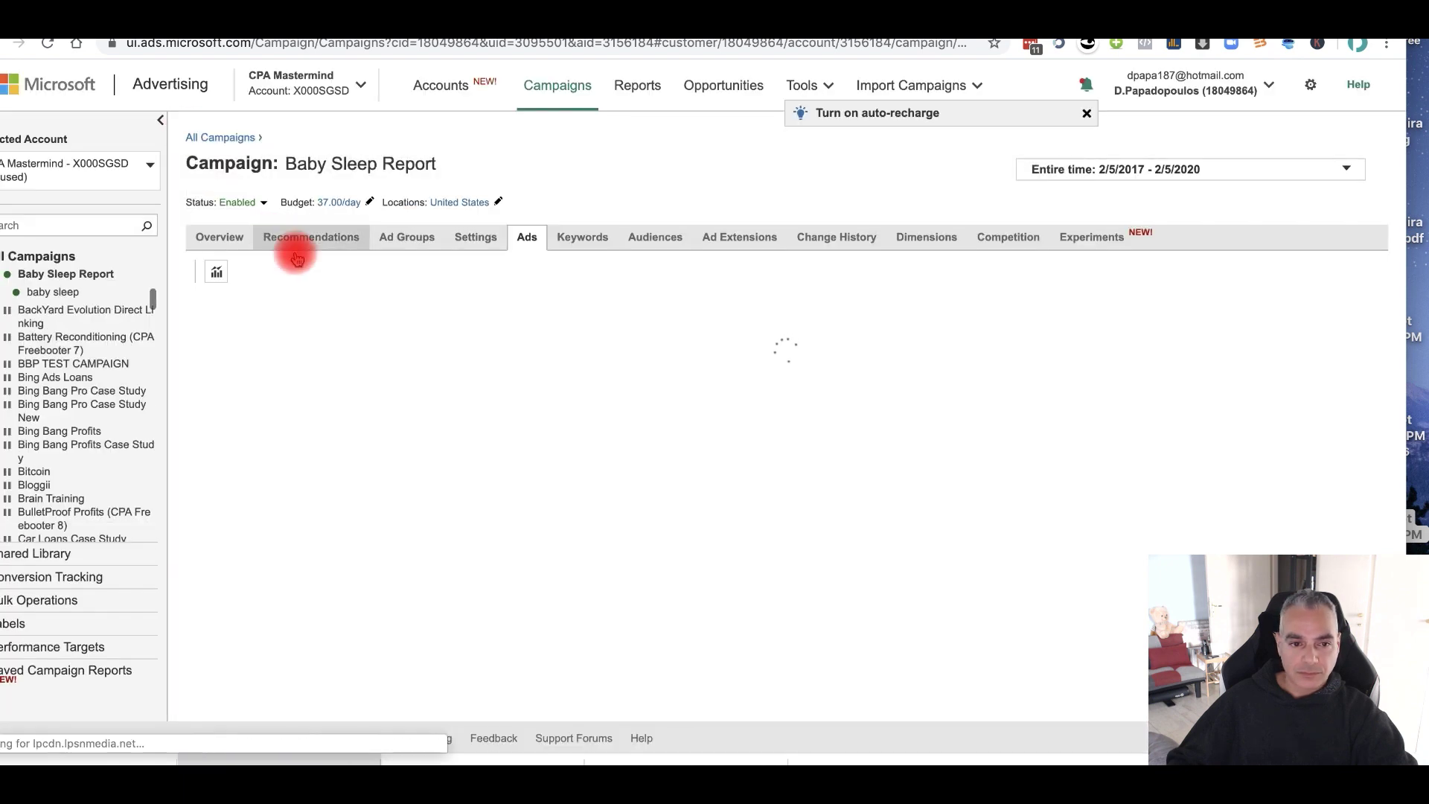
scroll(289, 290, "down", 10)
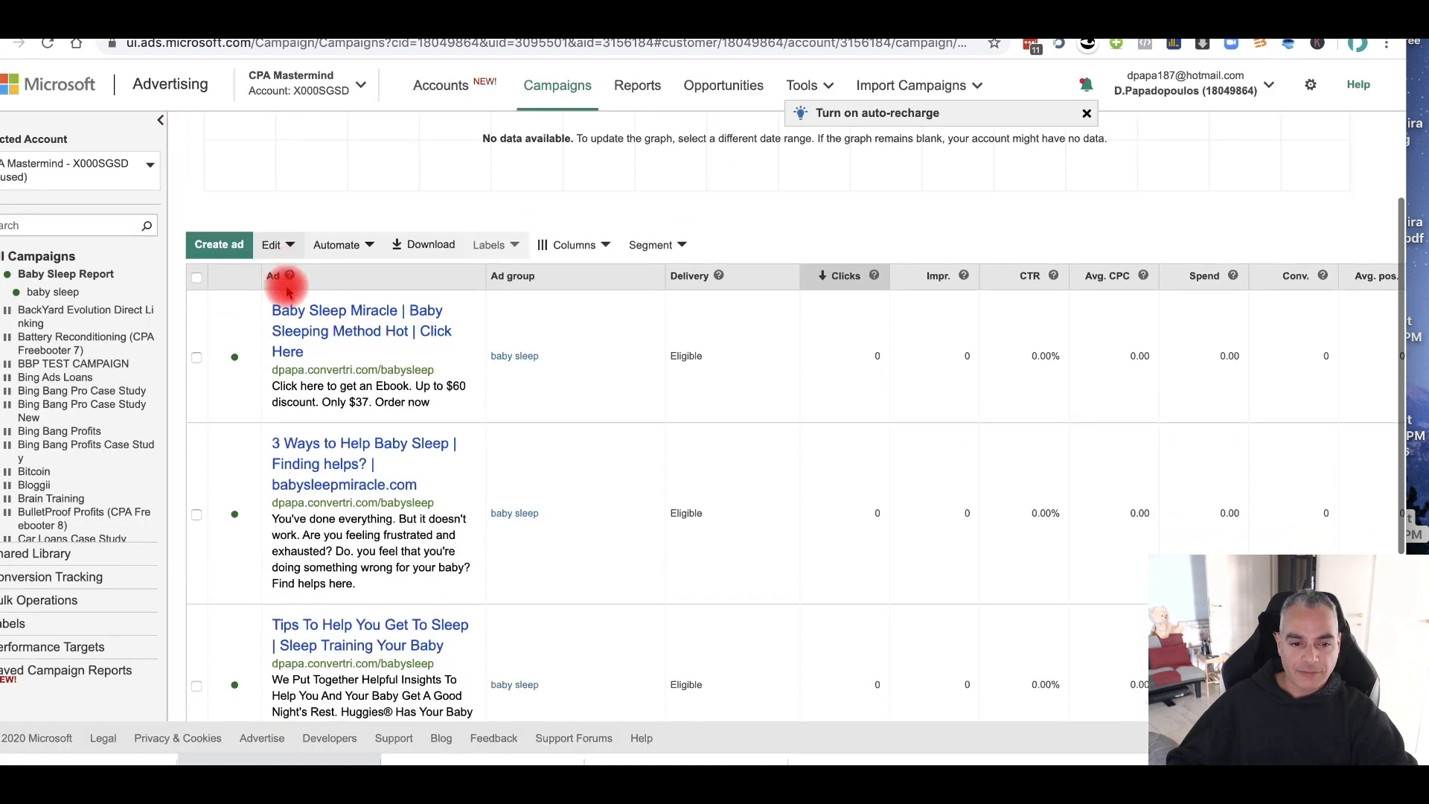
scroll(285, 290, "up", 3)
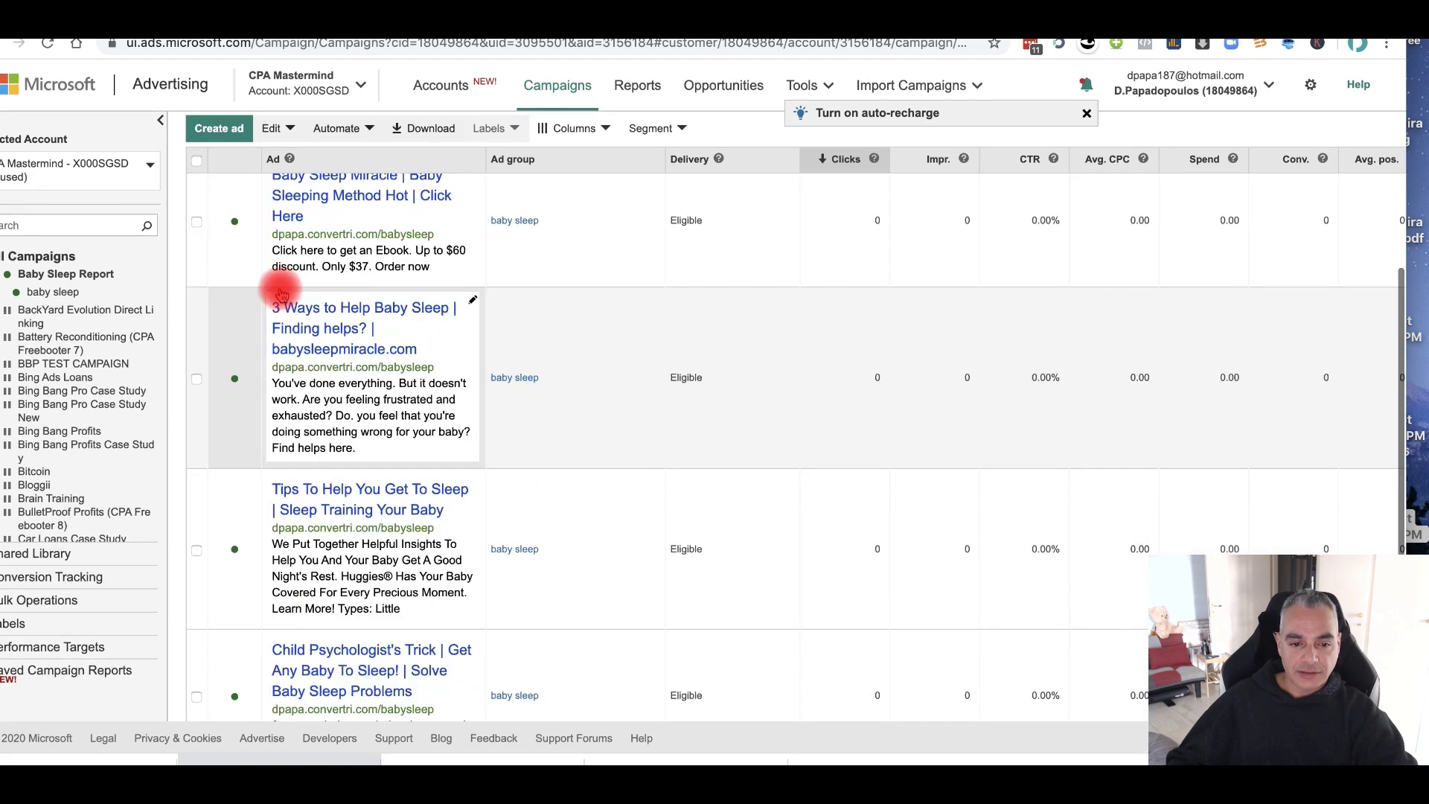
scroll(281, 293, "up", 5)
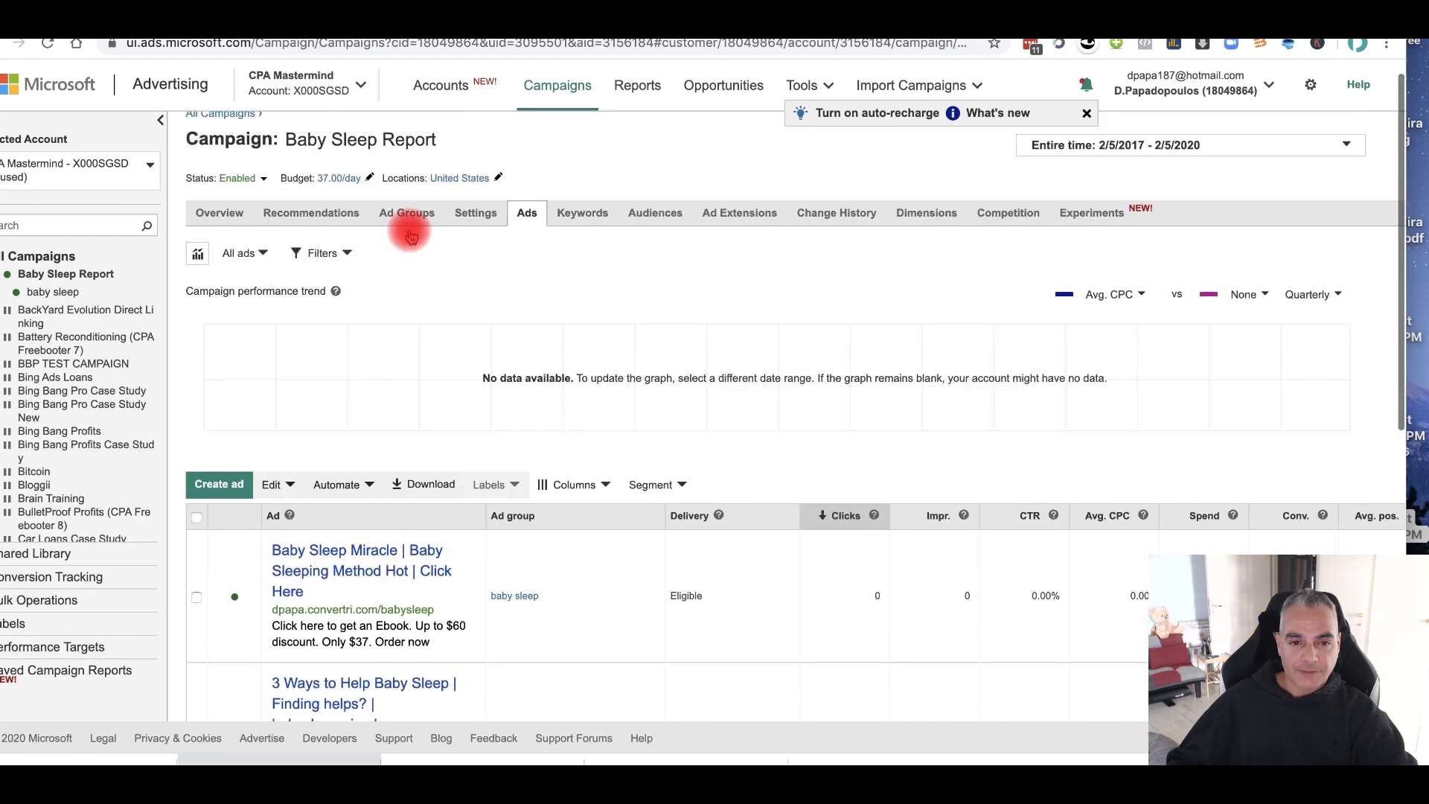
Step: View the Baby Sleep Report campaign's keywords and check their match types and bids
left_click(565, 234)
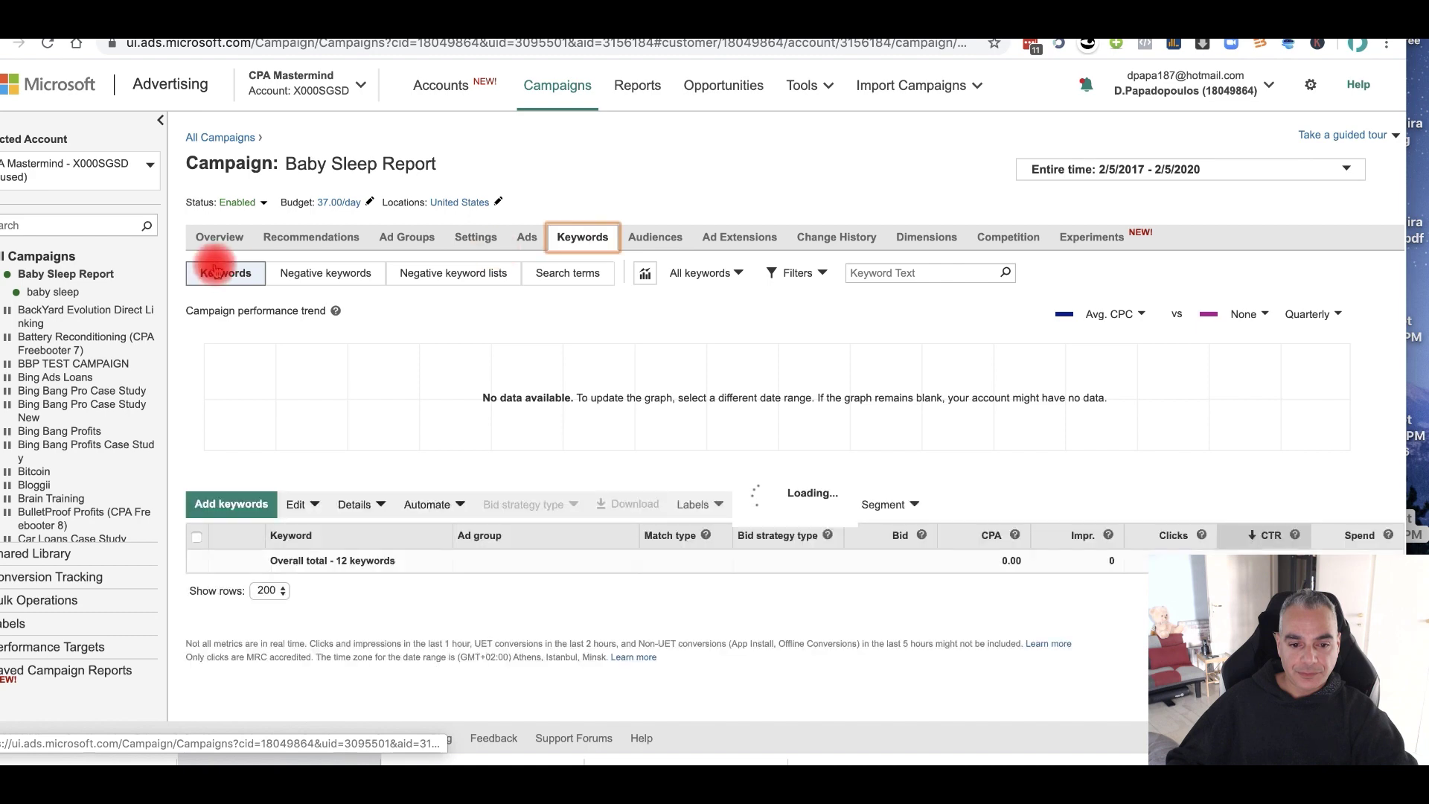
scroll(367, 345, "down", 5)
scroll(298, 320, "up", 1)
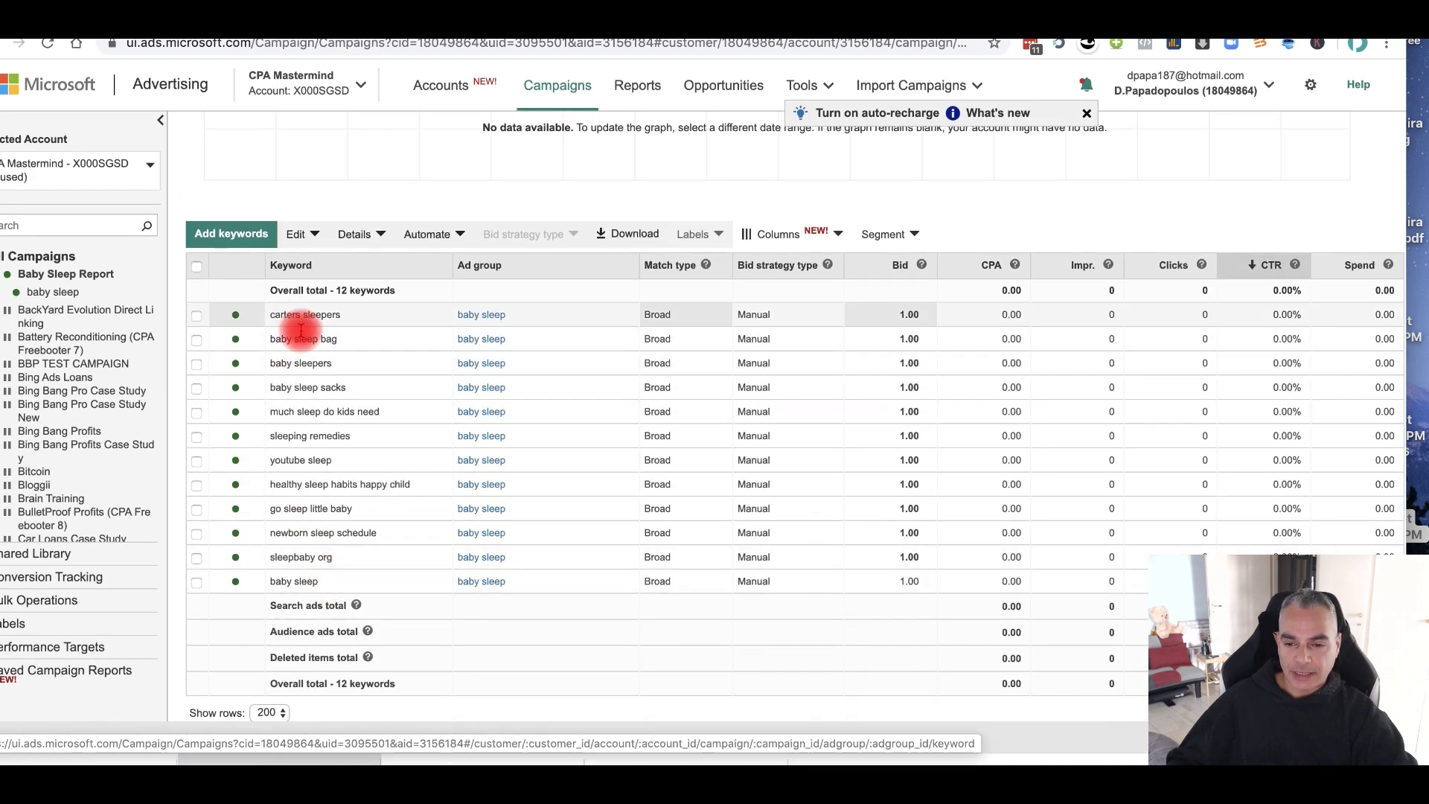
scroll(300, 327, "up", 5)
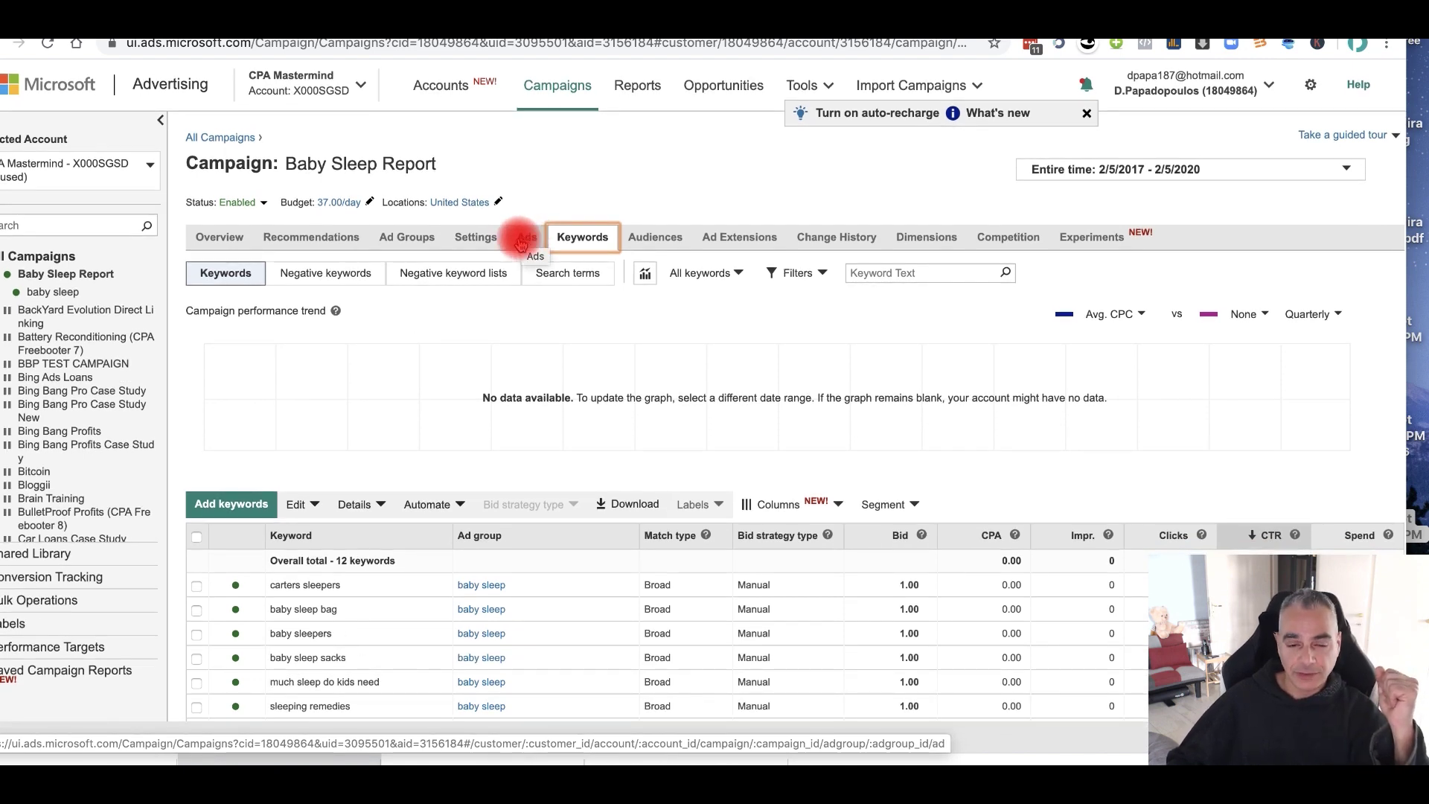
Step: Open the Baby Sleep Miracle ad in the Baby Sleep Report campaign for editing and examine its tracking template
left_click(521, 239)
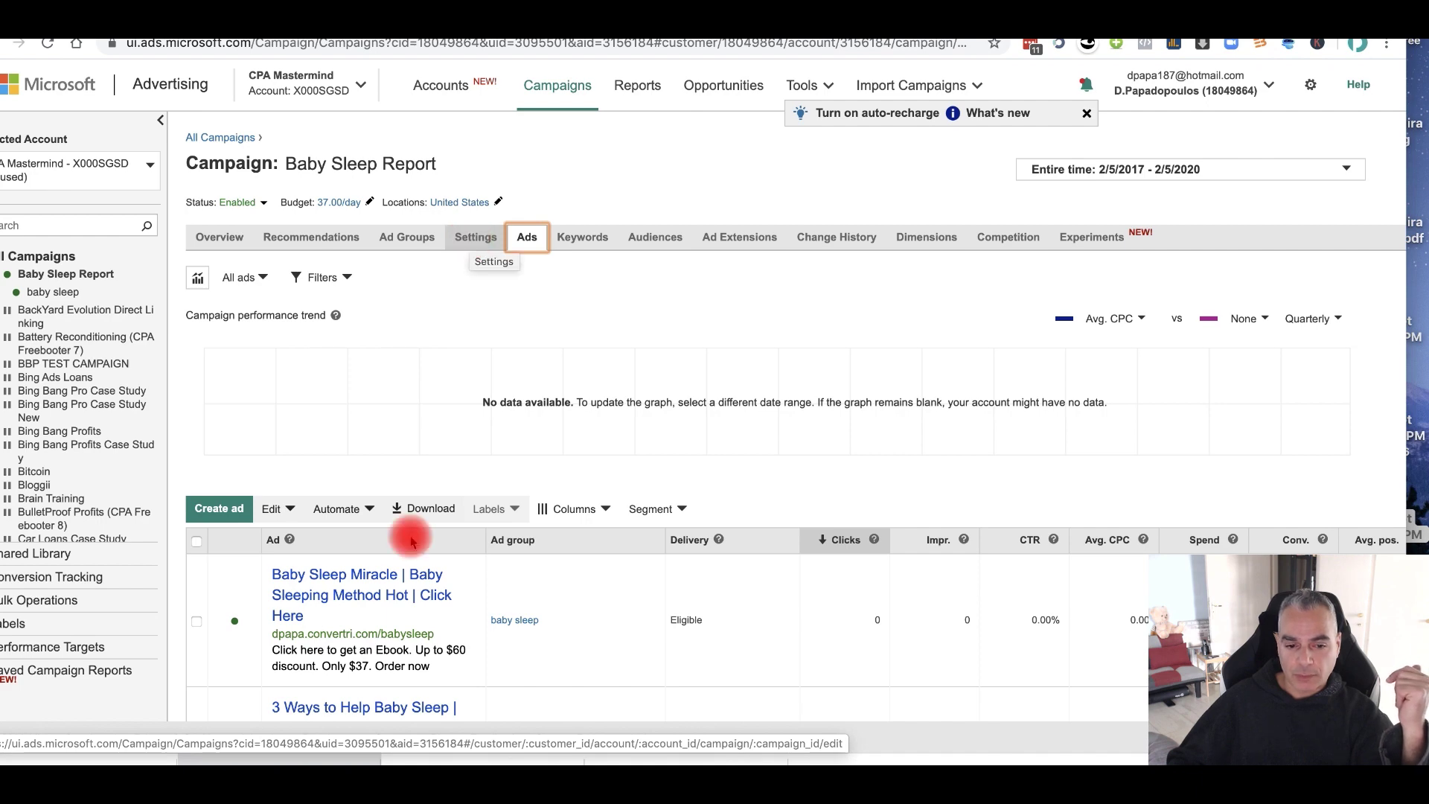
left_click(470, 571)
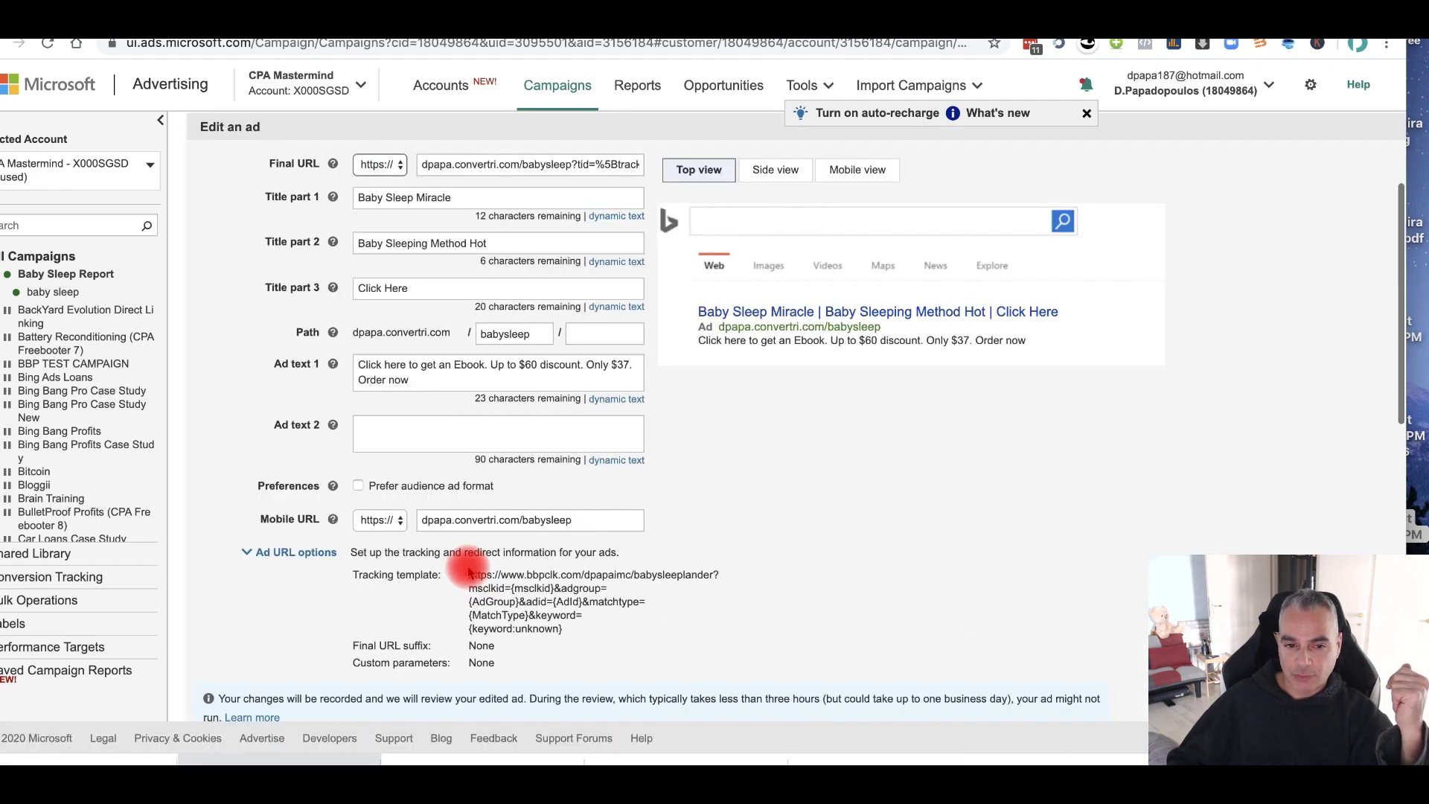
mouse_move(438, 578)
left_mouse_down()
mouse_move(631, 628)
mouse_move(447, 577)
left_mouse_up()
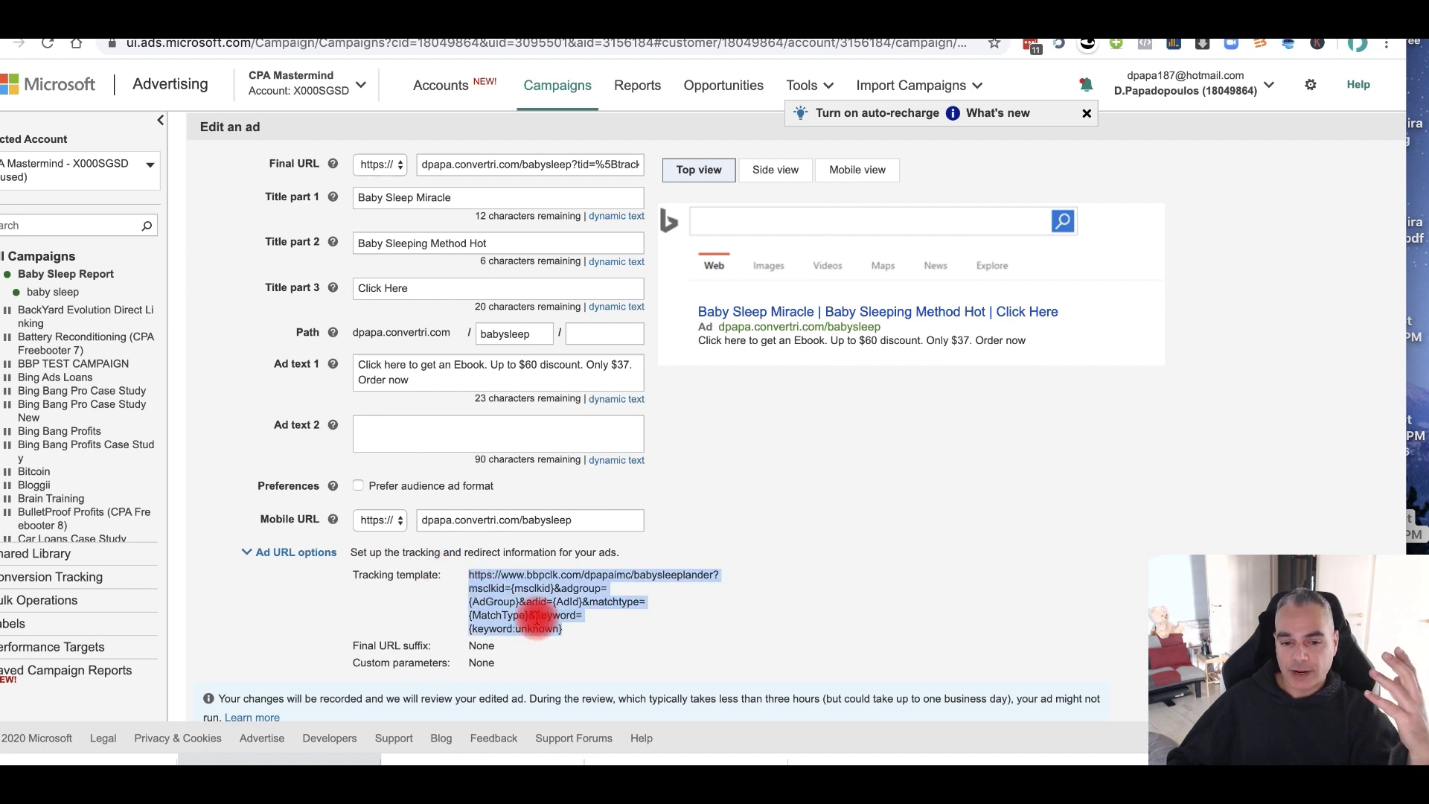
scroll(581, 581, "down", 2)
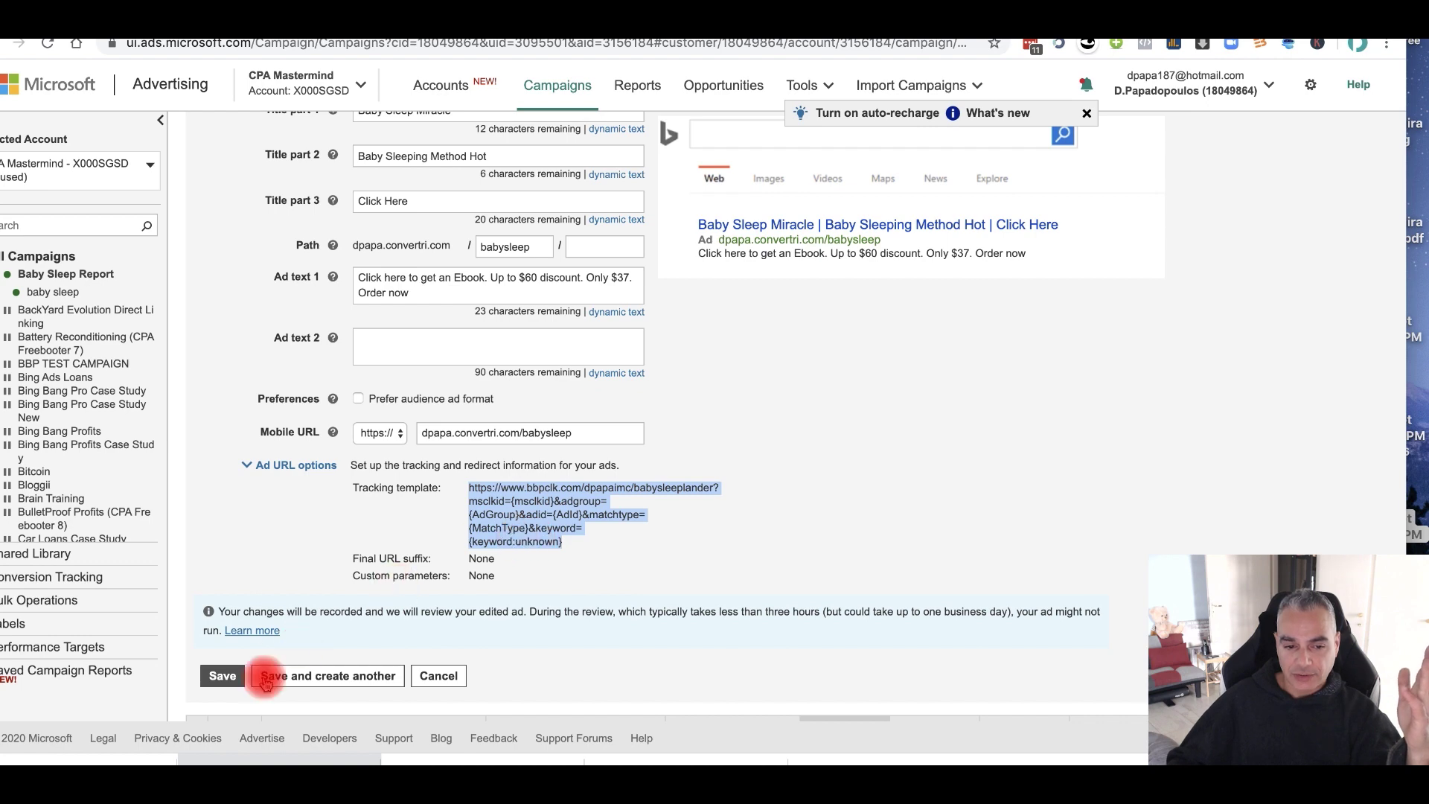
Step: Expand the ad's URL options, test the tracking template's landing page and inspect the full template URL
left_click(307, 467)
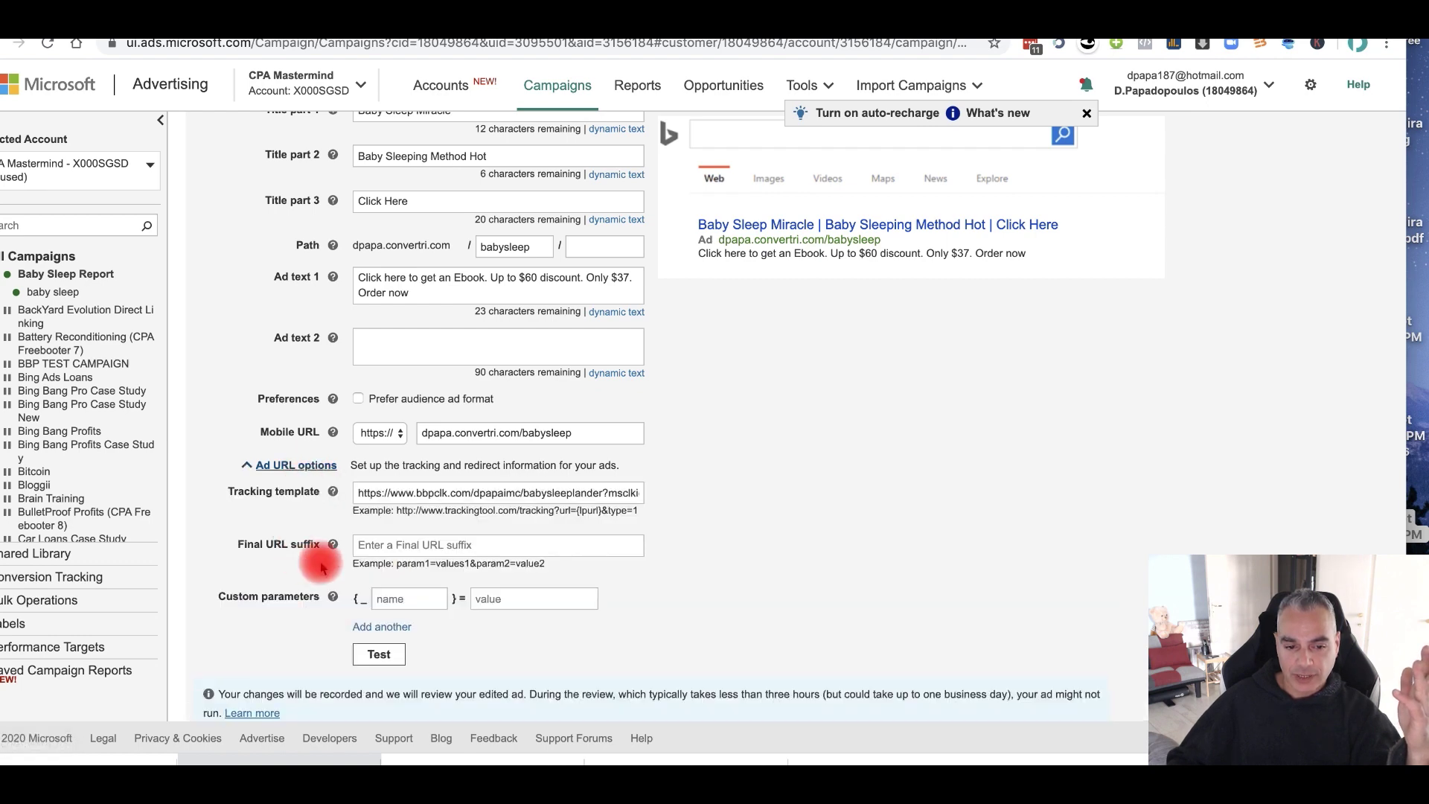
left_click(379, 655)
scroll(380, 655, "down", 2)
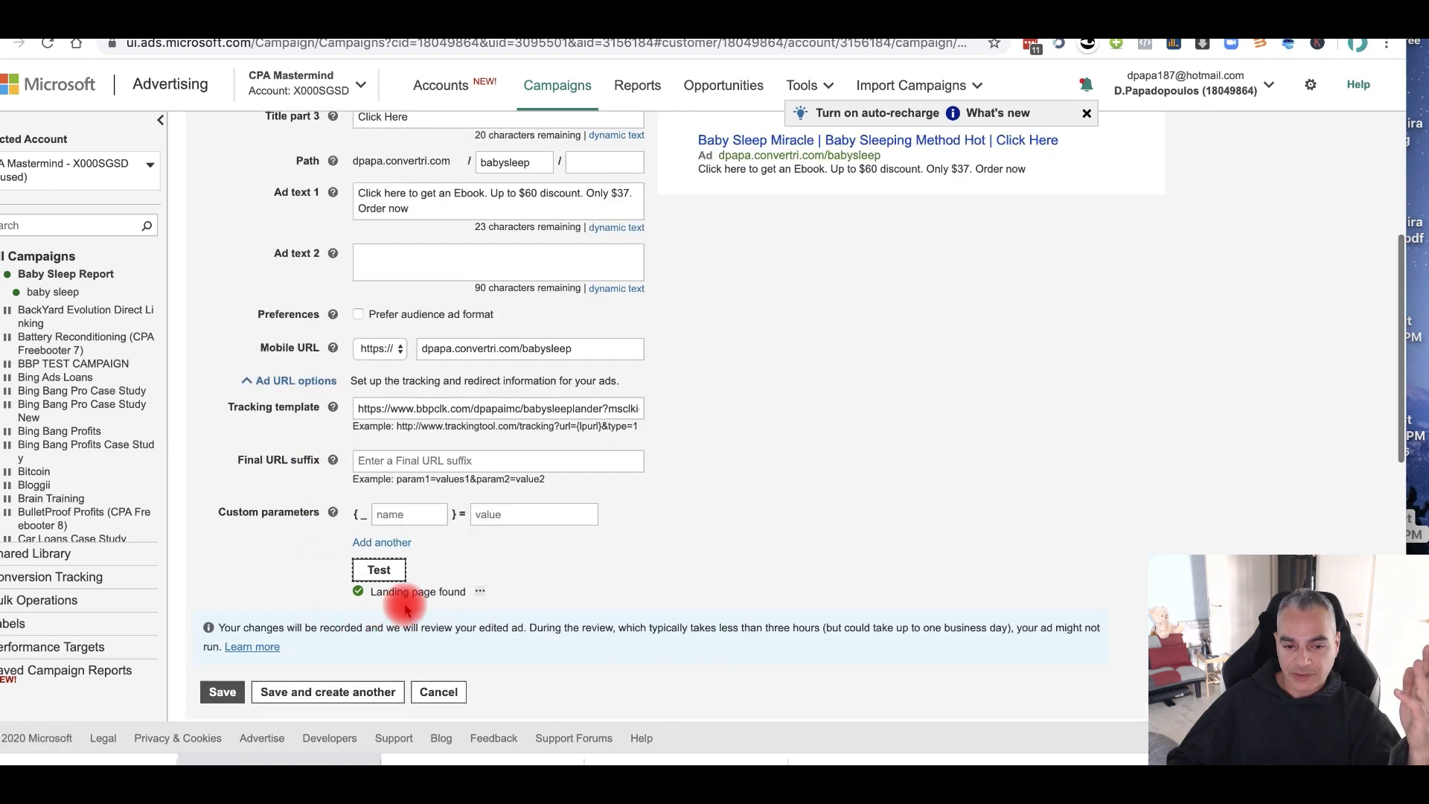
mouse_move(377, 596)
left_mouse_down()
mouse_move(486, 593)
mouse_move(356, 599)
left_mouse_up()
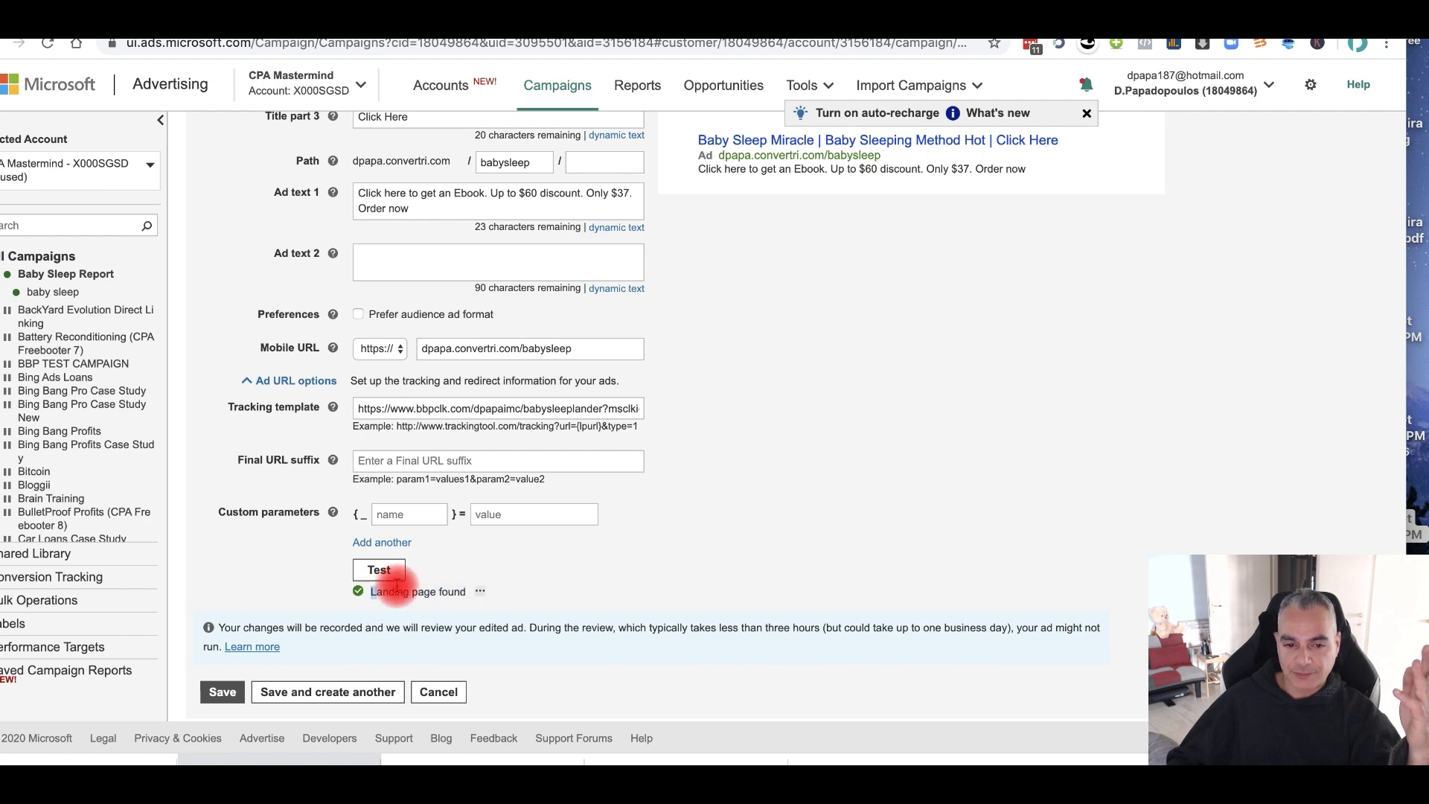
scroll(417, 566, "up", 3)
left_click_drag(353, 552, 786, 571)
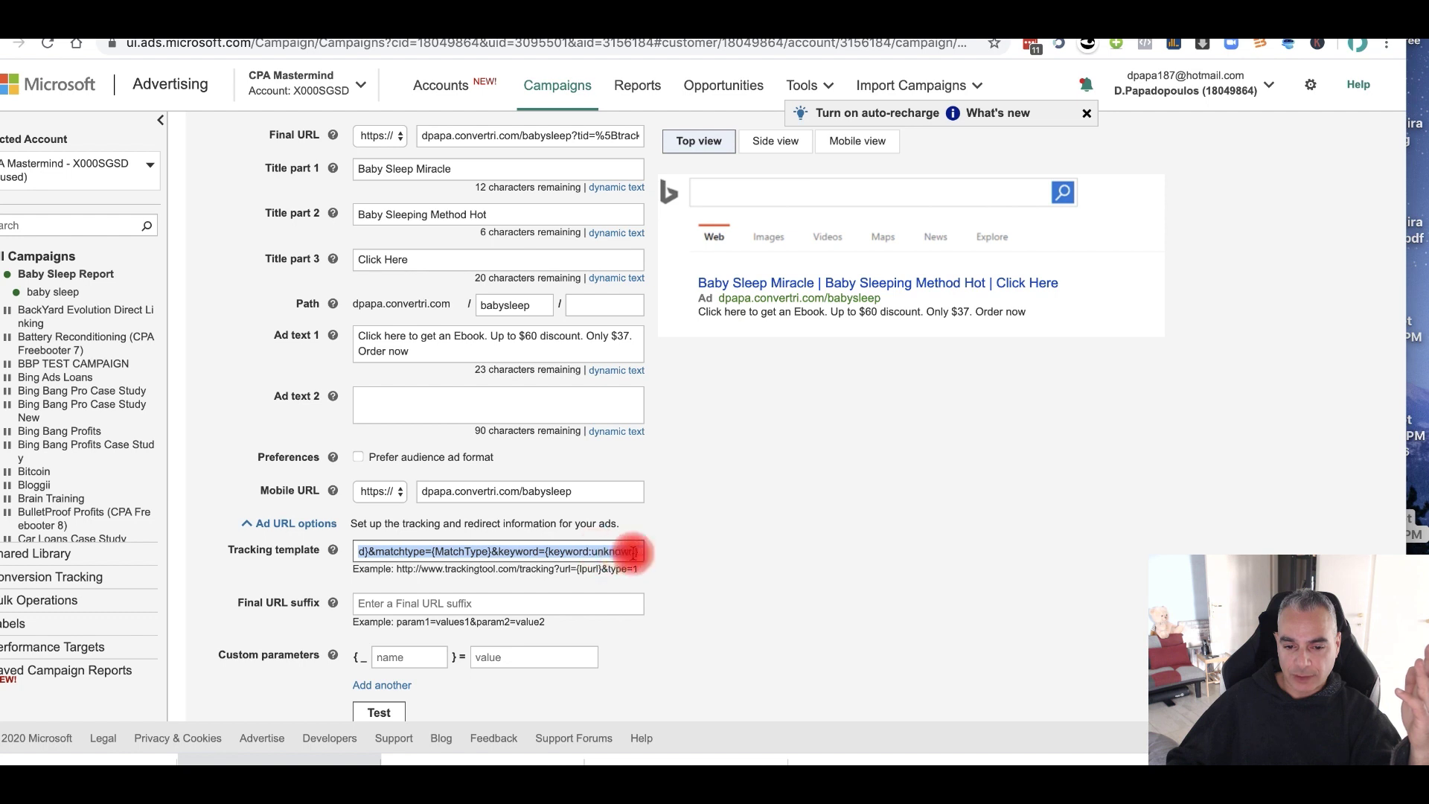
Step: Switch to Bing Bang Profits, open the Baby sleep Lander link's click list and examine the ad group, ad ID, keyword, match type and revenue
left_click(812, 24)
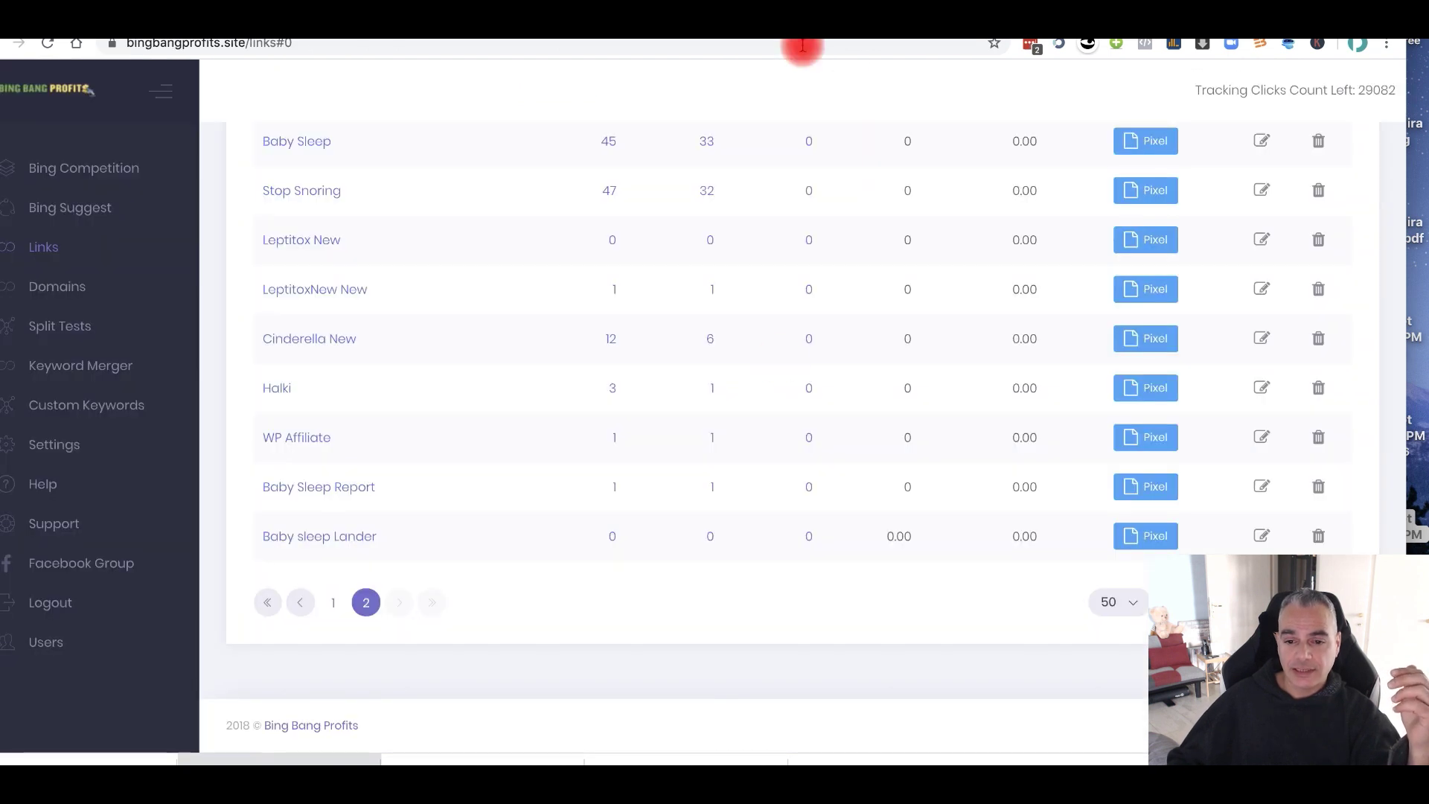
left_click(613, 537)
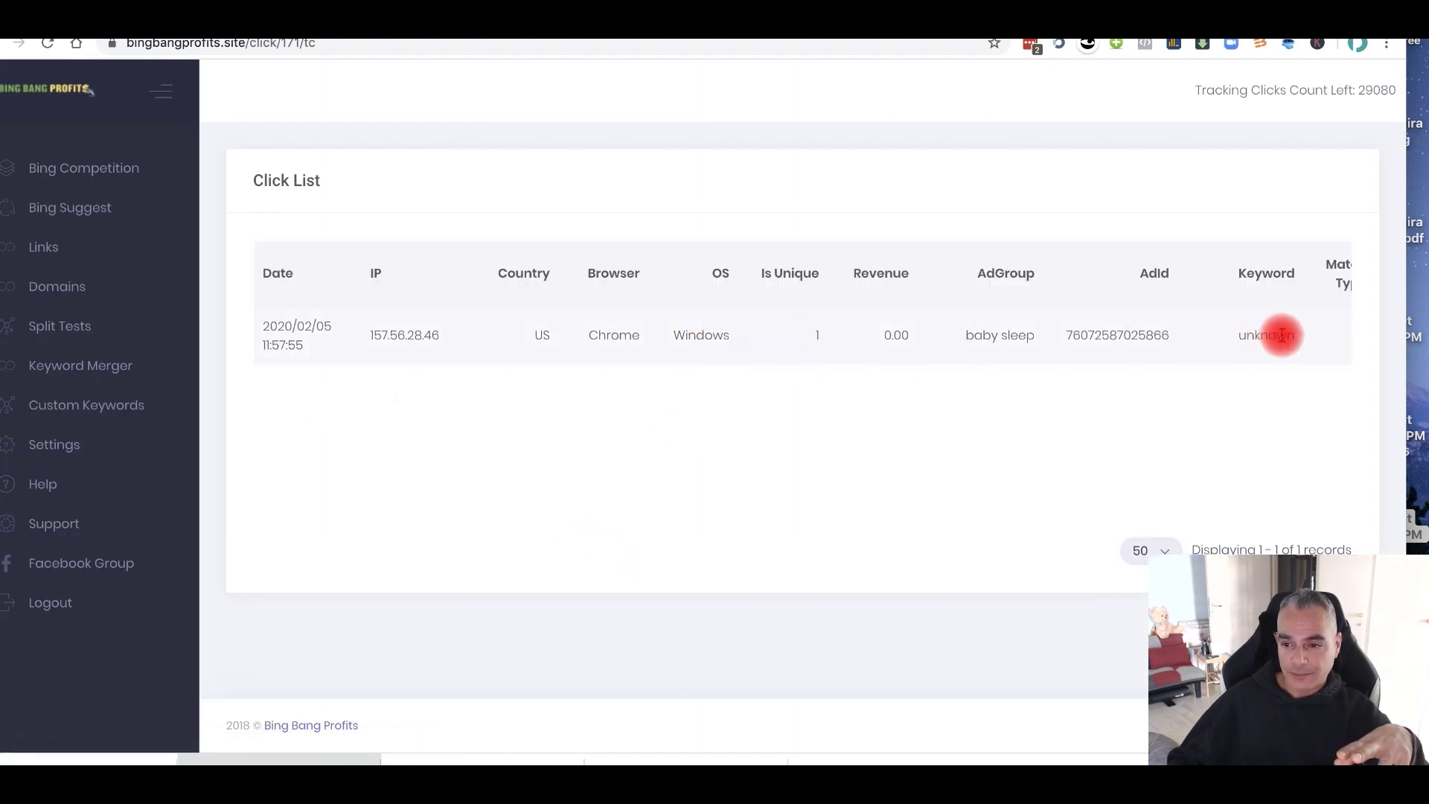
left_click_drag(1301, 335, 1216, 332)
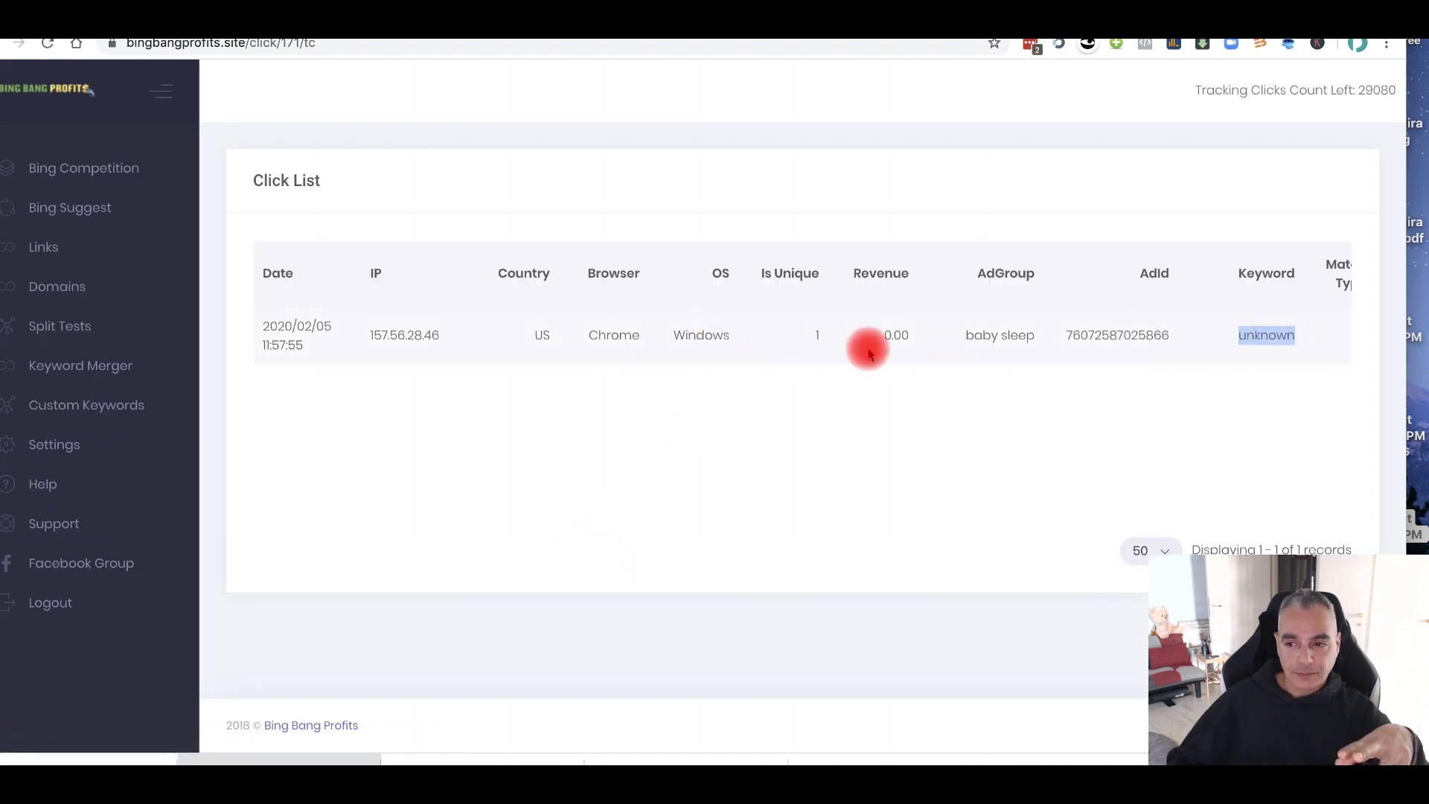
scroll(1043, 335, "right", 2)
left_click_drag(1183, 337, 682, 342)
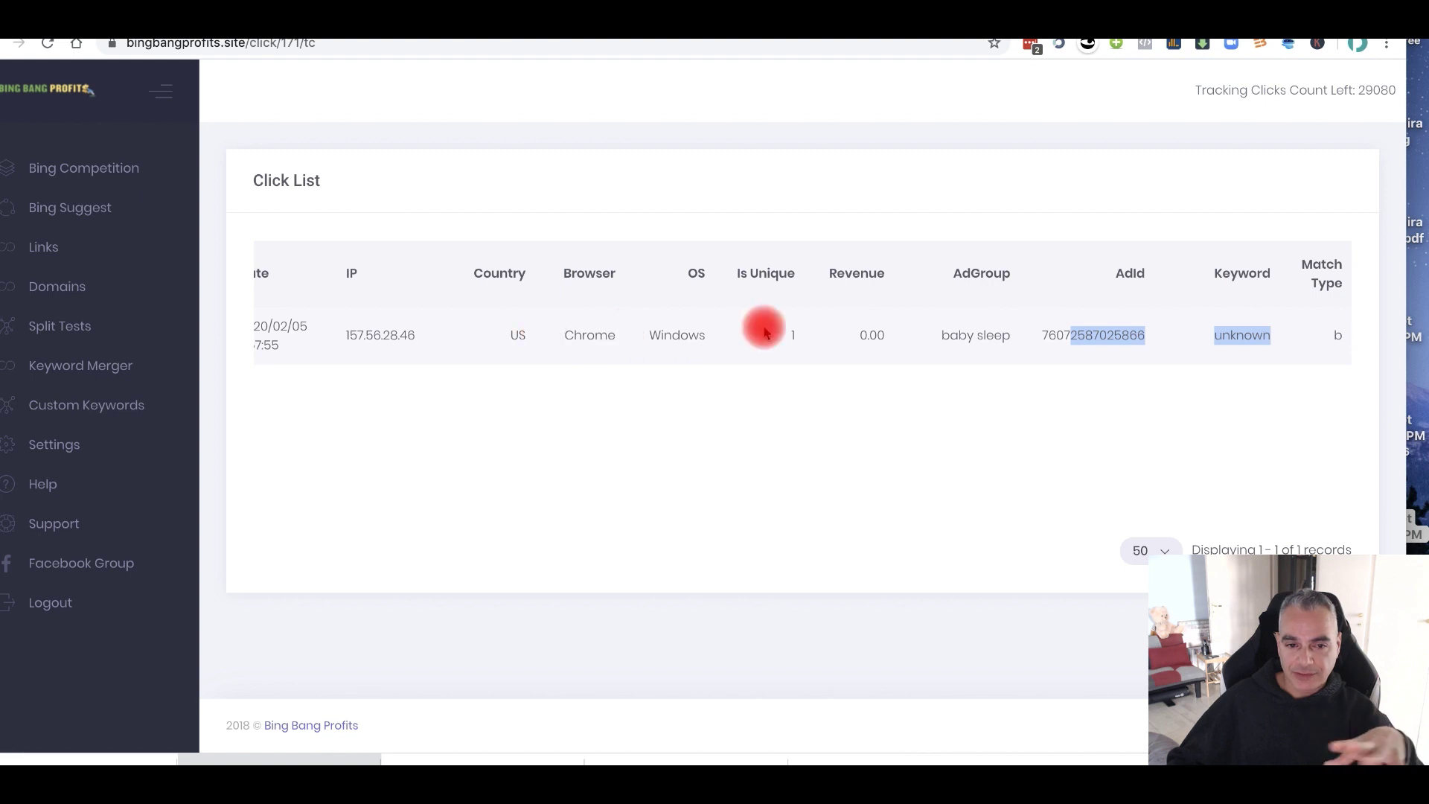
scroll(348, 328, "left", 1)
left_click(1226, 346)
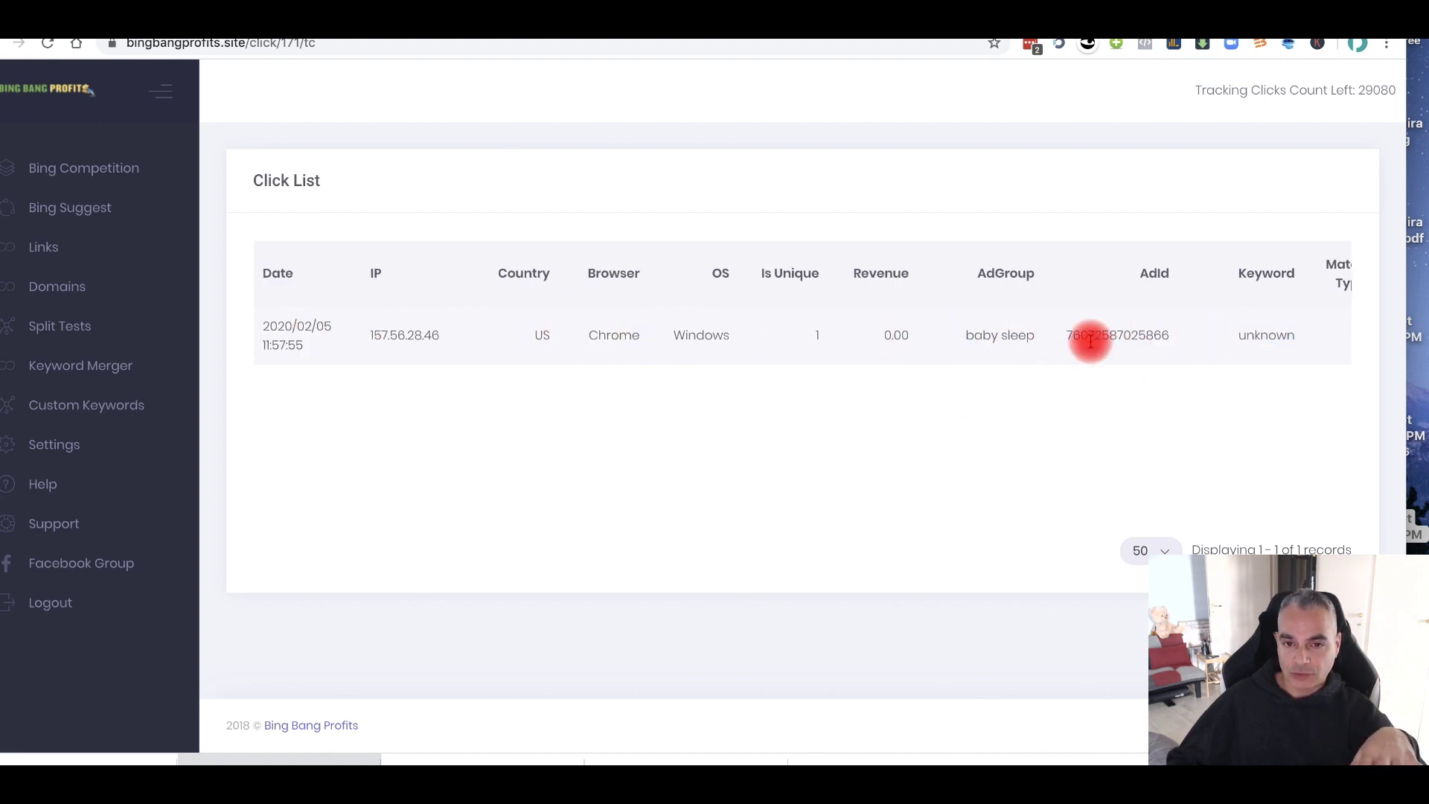
scroll(1072, 335, "right", 1)
left_click_drag(887, 335, 851, 336)
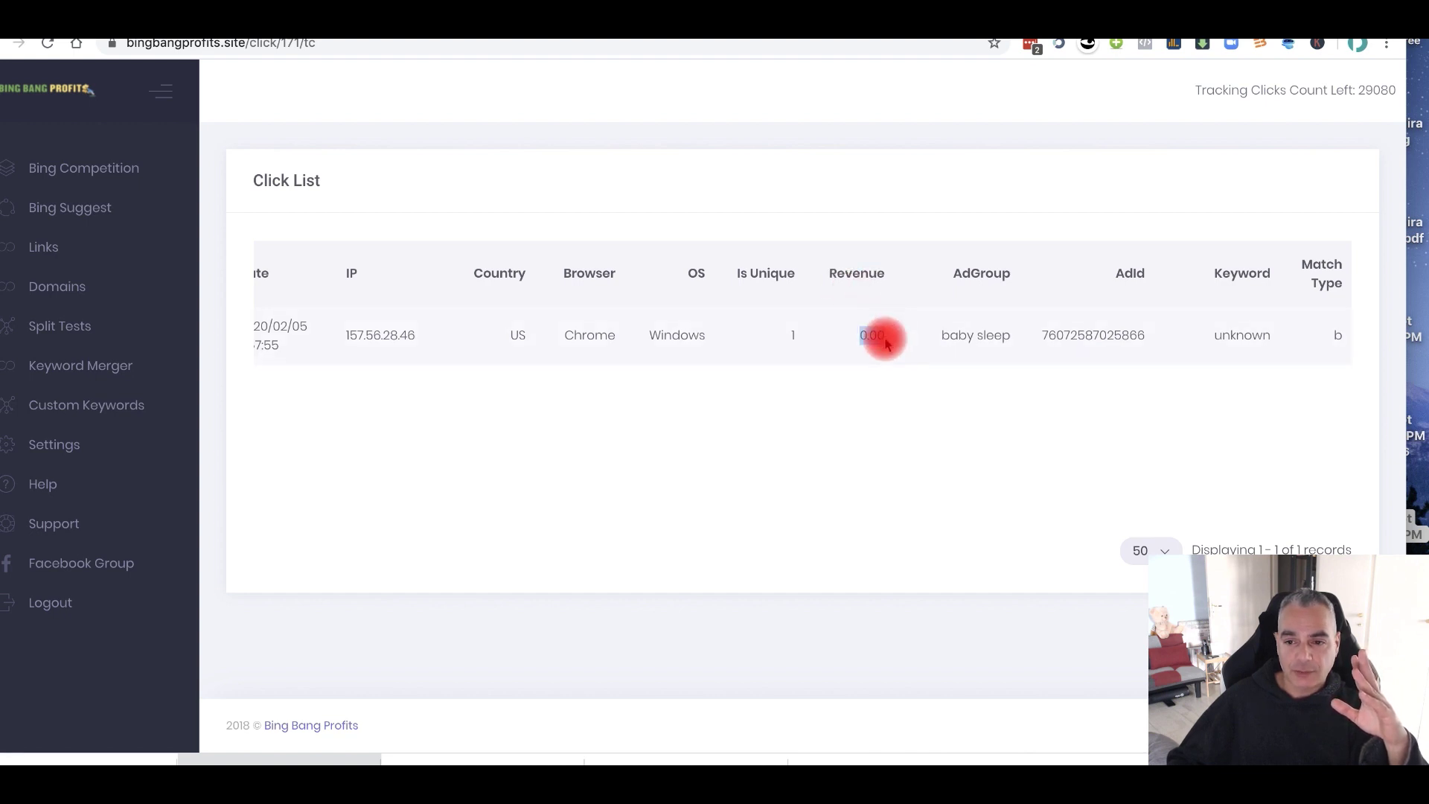
left_click_drag(1272, 337, 1207, 337)
left_click(886, 335)
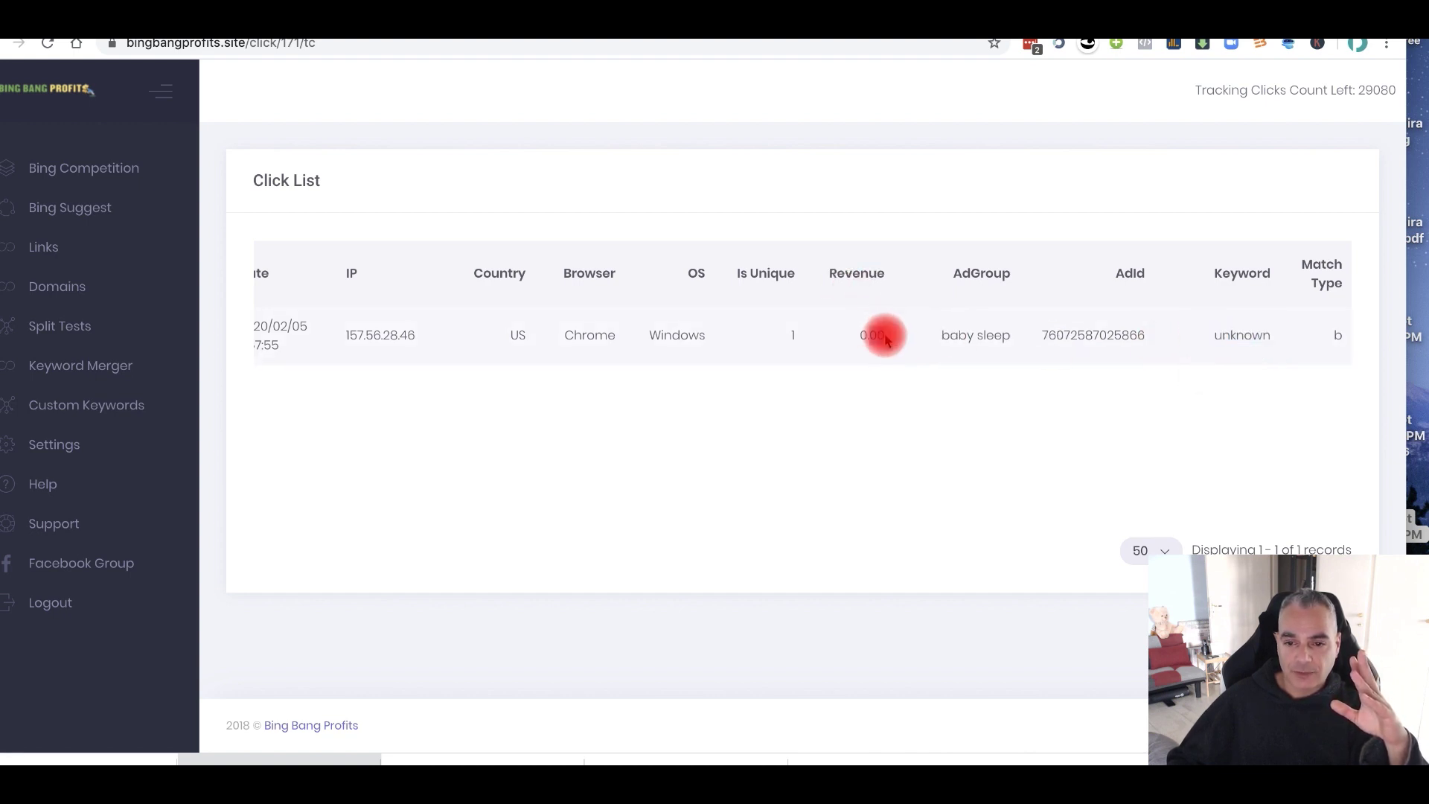
left_click_drag(885, 335, 897, 338)
scroll(895, 338, "left", 1)
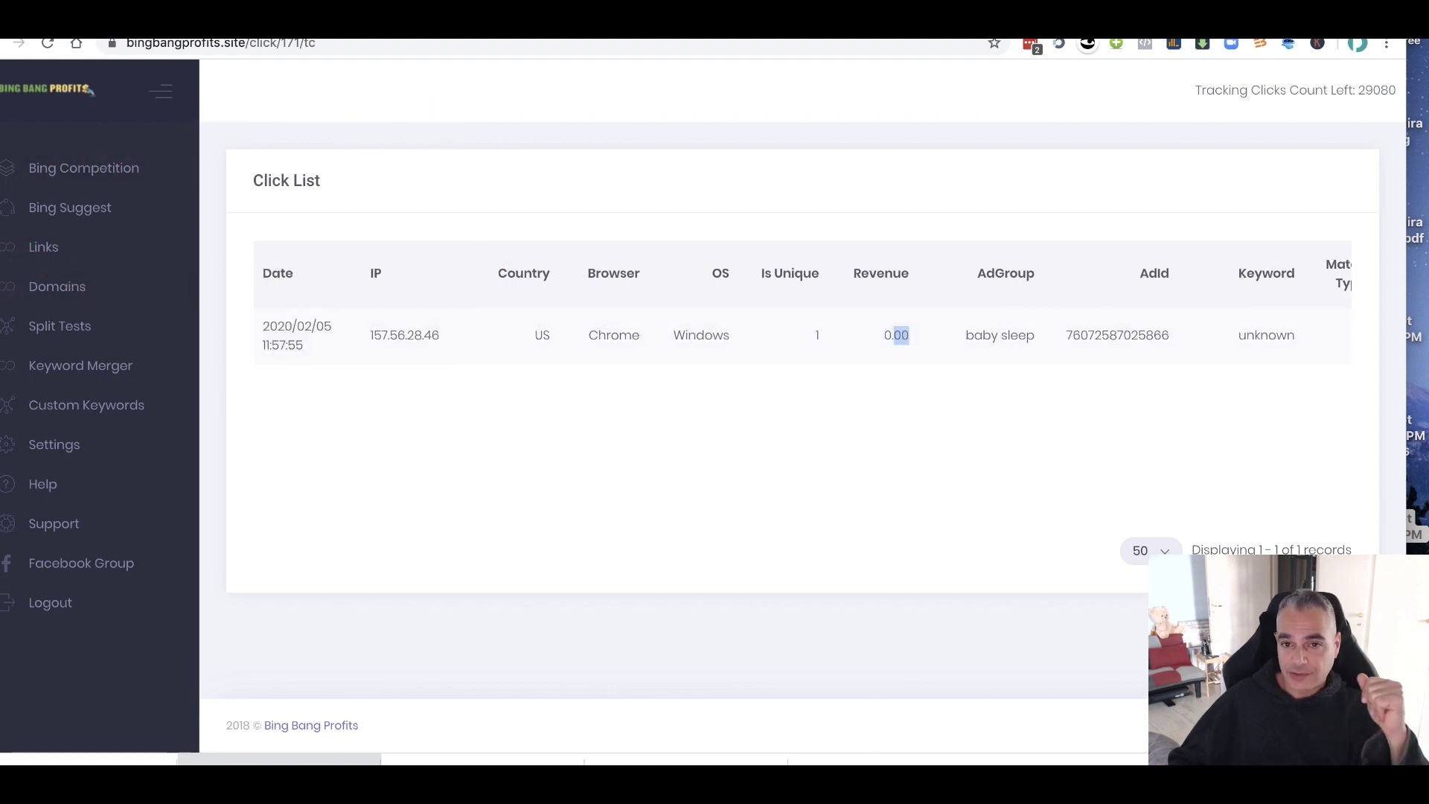
Step: Return to the links list and review the Baby Sleep Report link's click statistics and link settings without saving changes
left_click(696, 15)
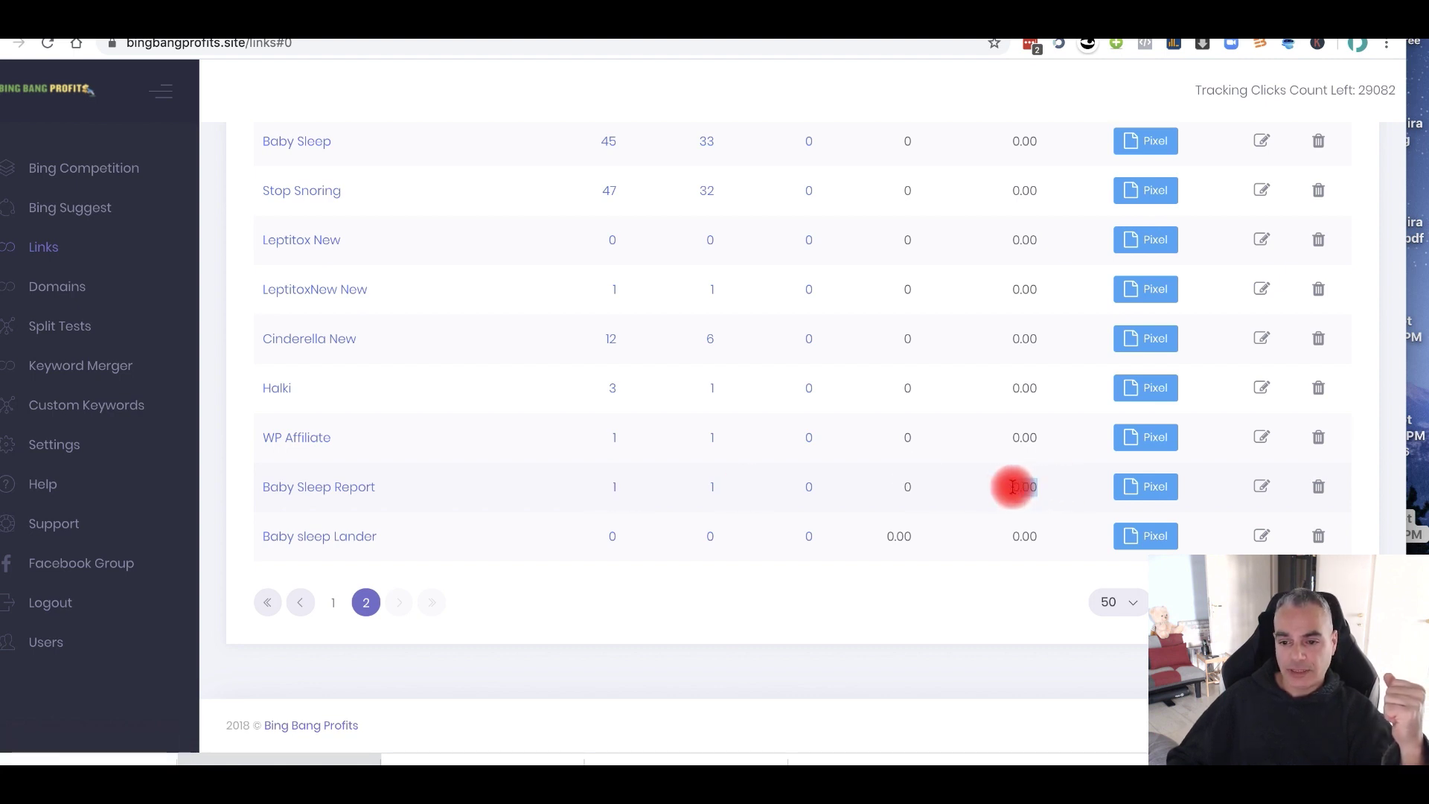
left_click(595, 497)
left_click_drag(595, 497, 1070, 495)
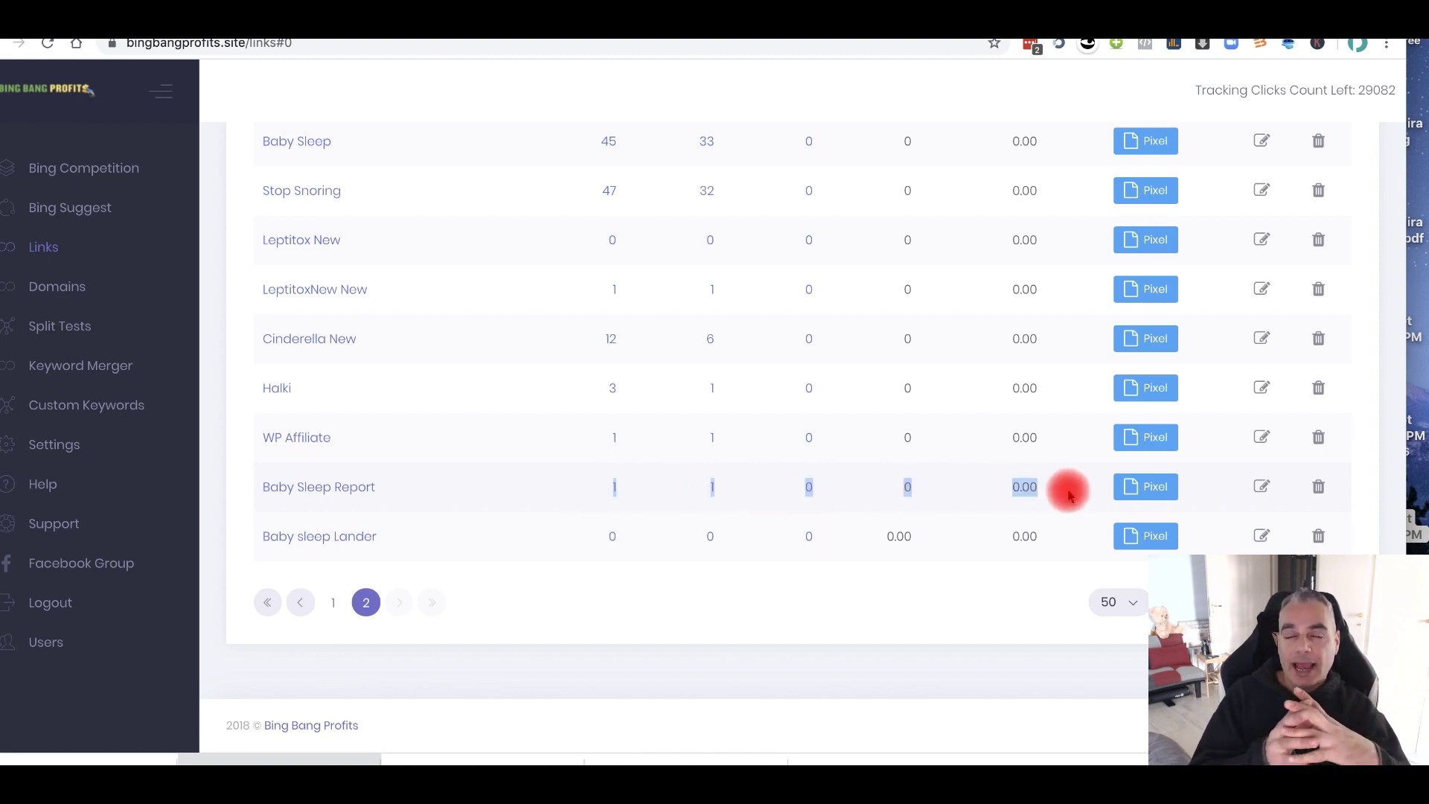
left_click(631, 494)
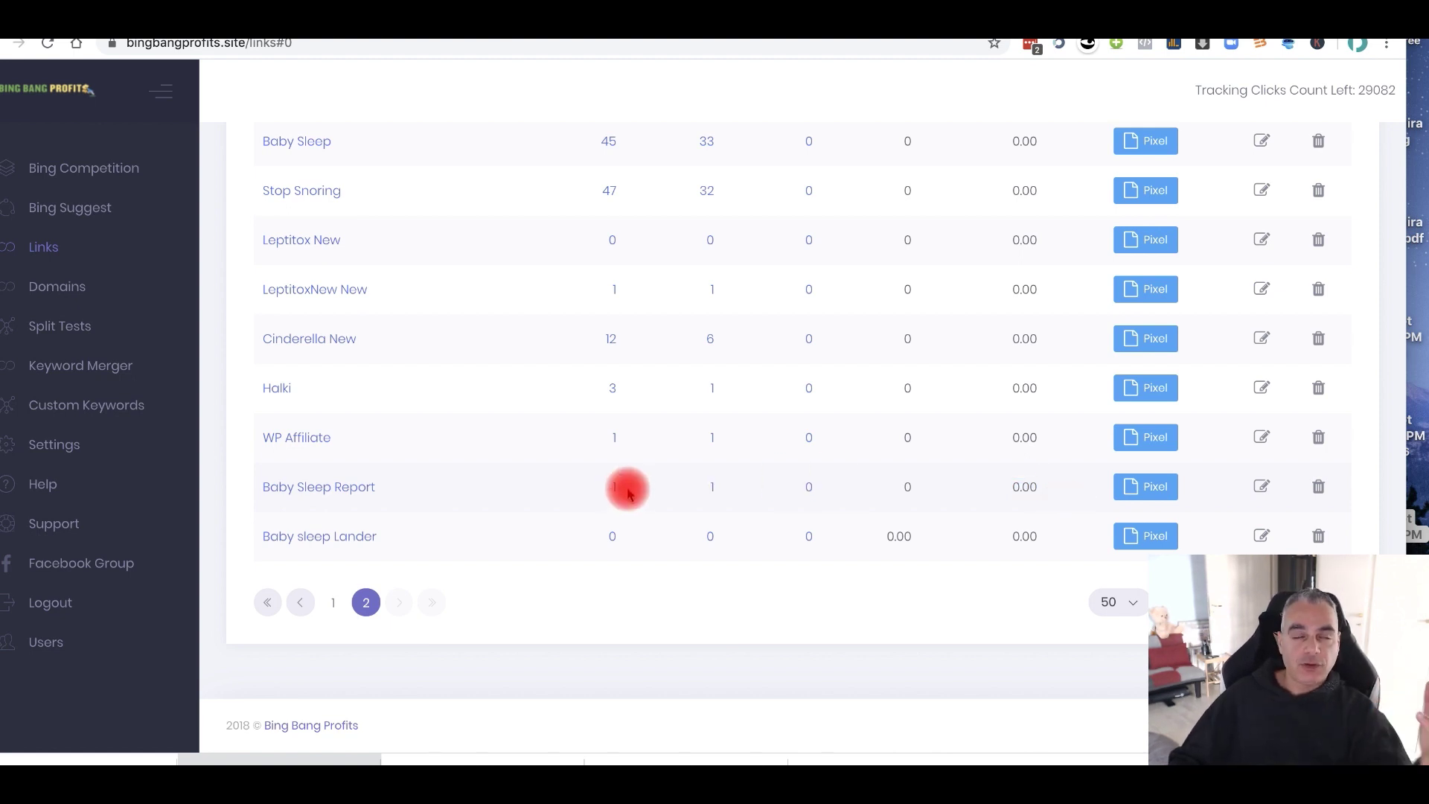
left_click_drag(593, 488, 1016, 491)
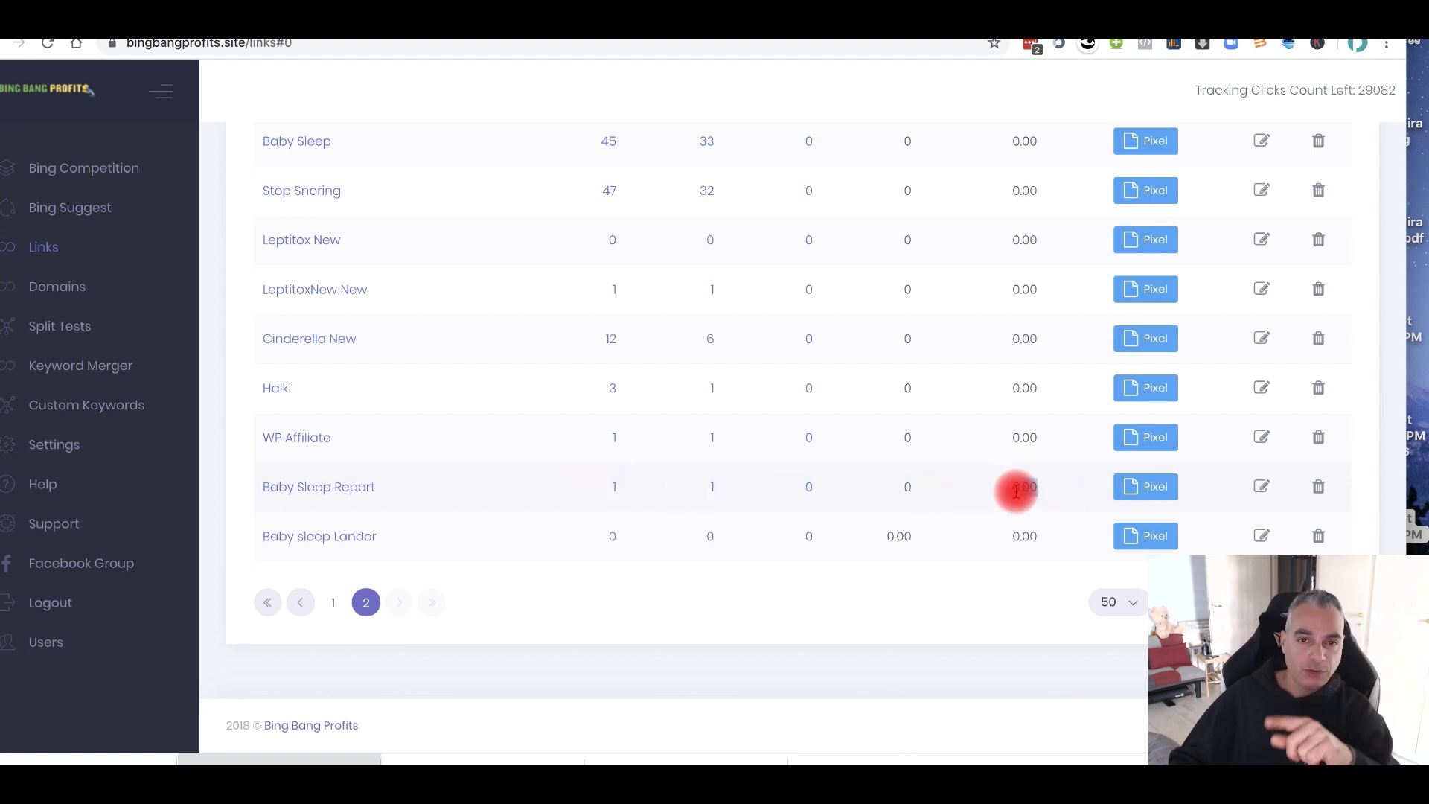
left_click(617, 490)
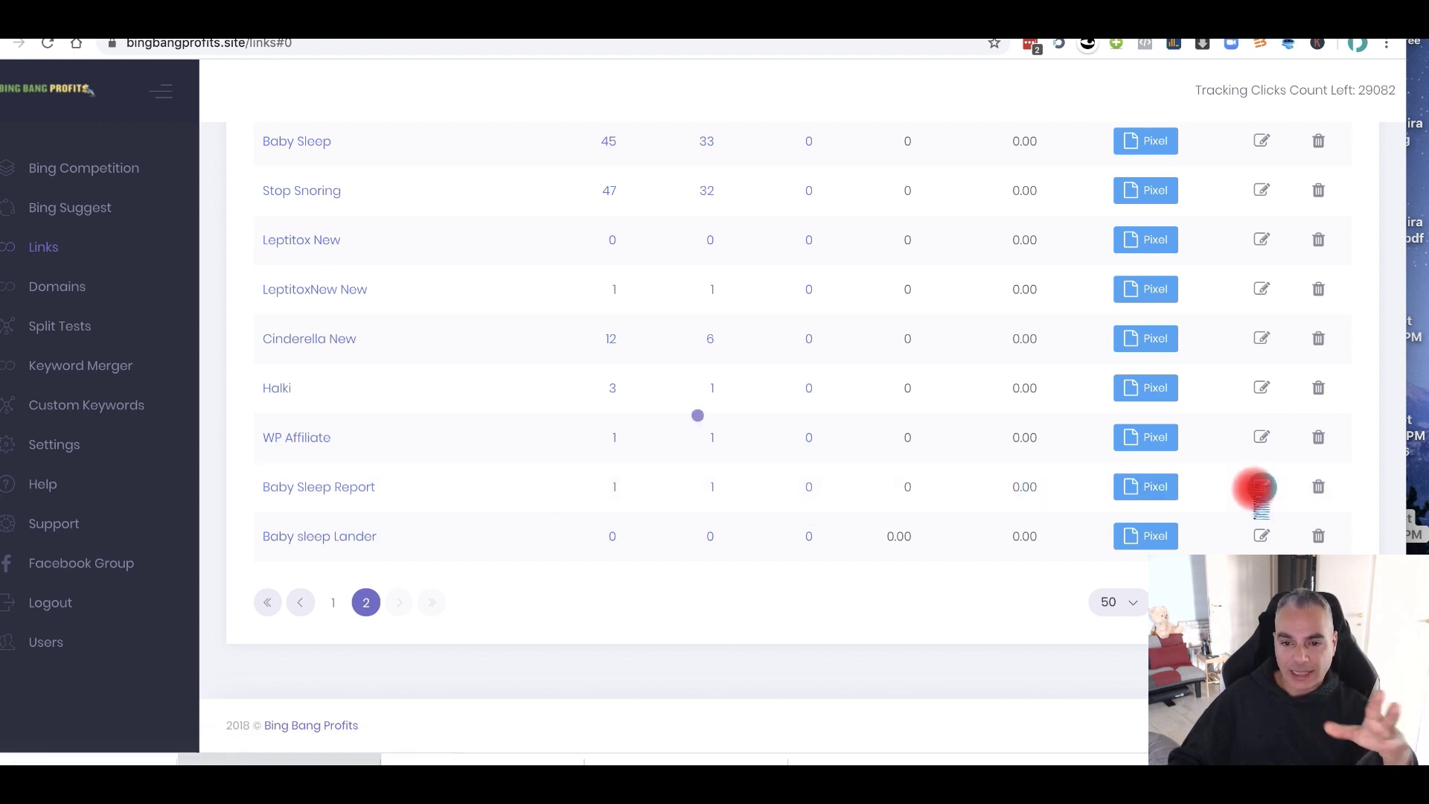
left_click(1259, 490)
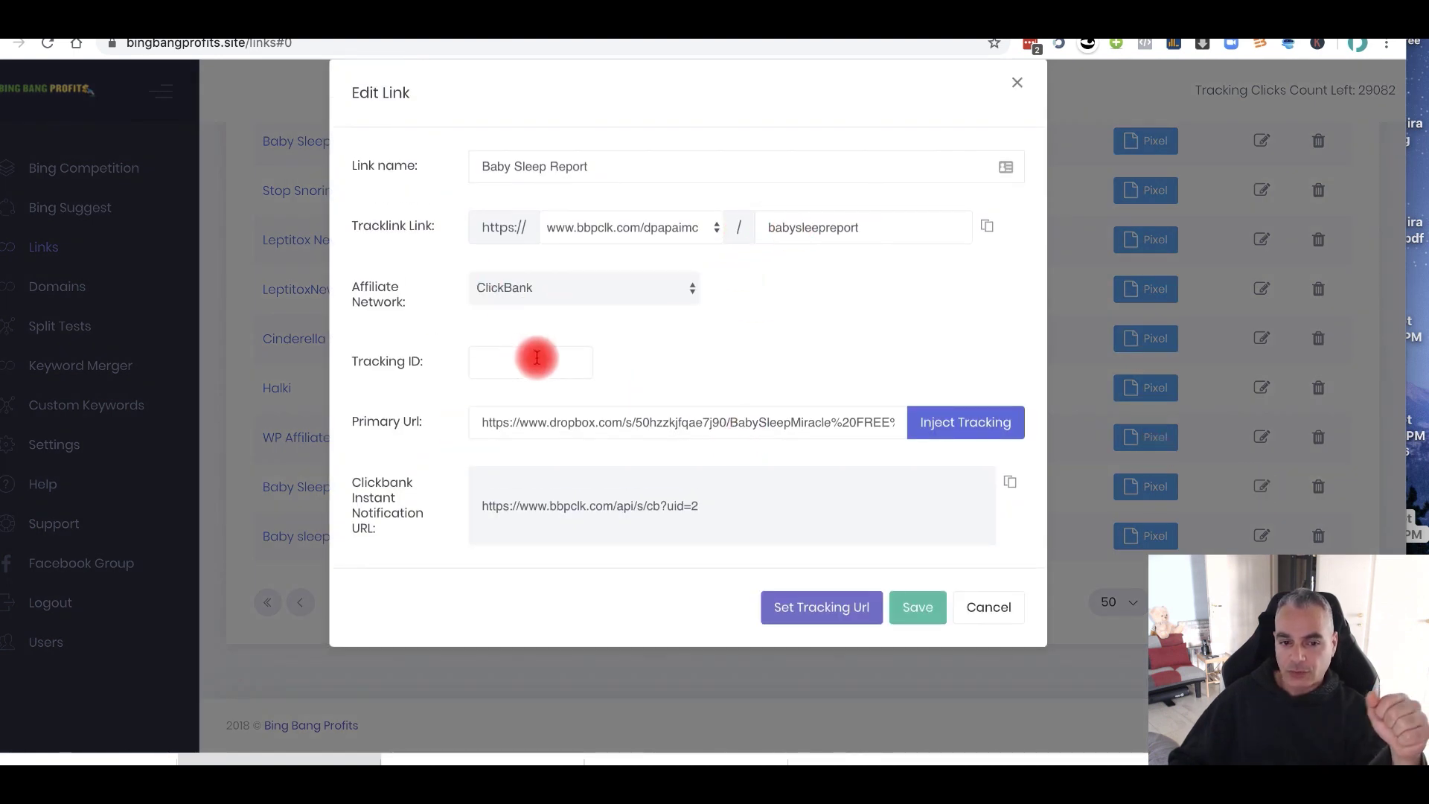
left_click(984, 612)
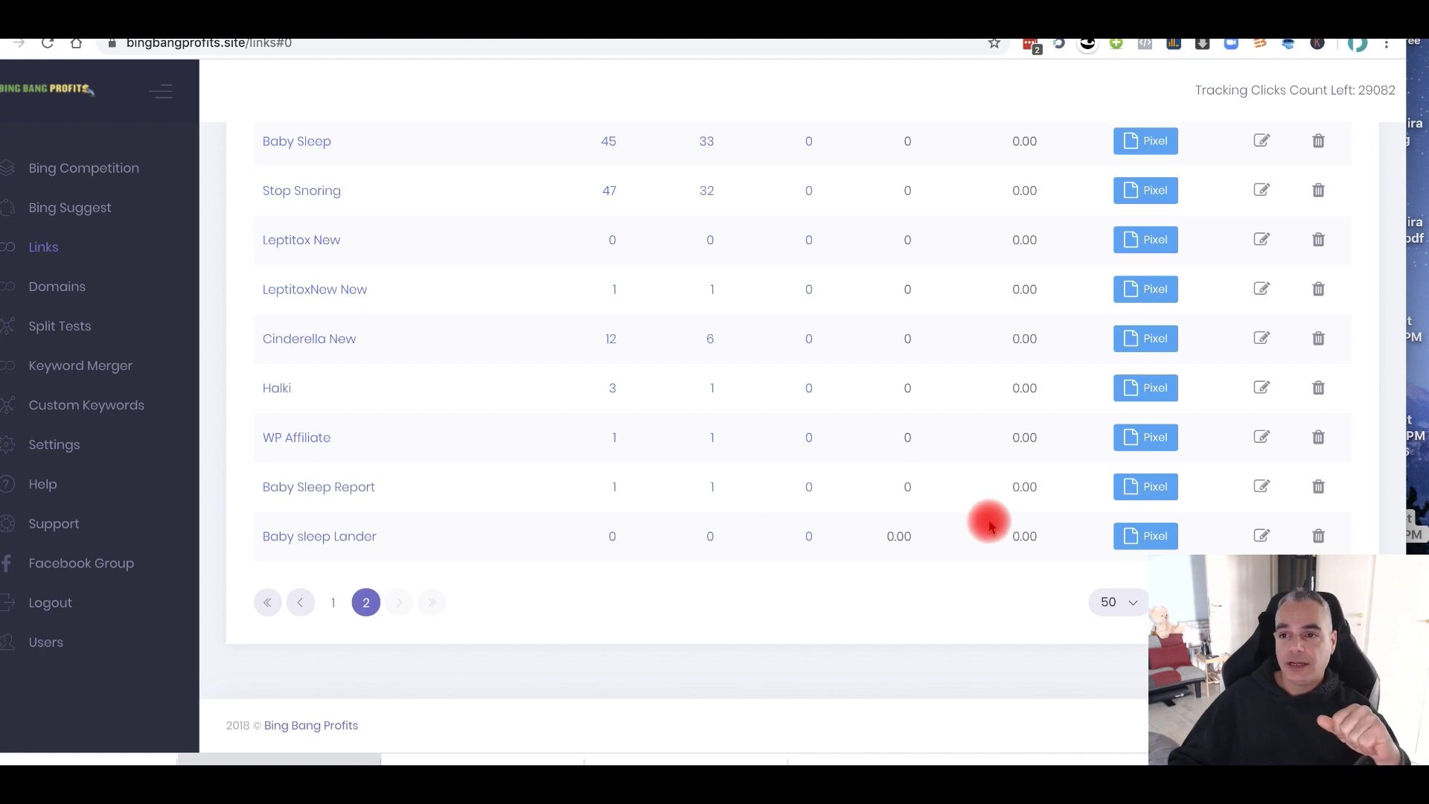
Step: Start a new Bing split test and name it "Baby Sleep Report"
left_click(84, 329)
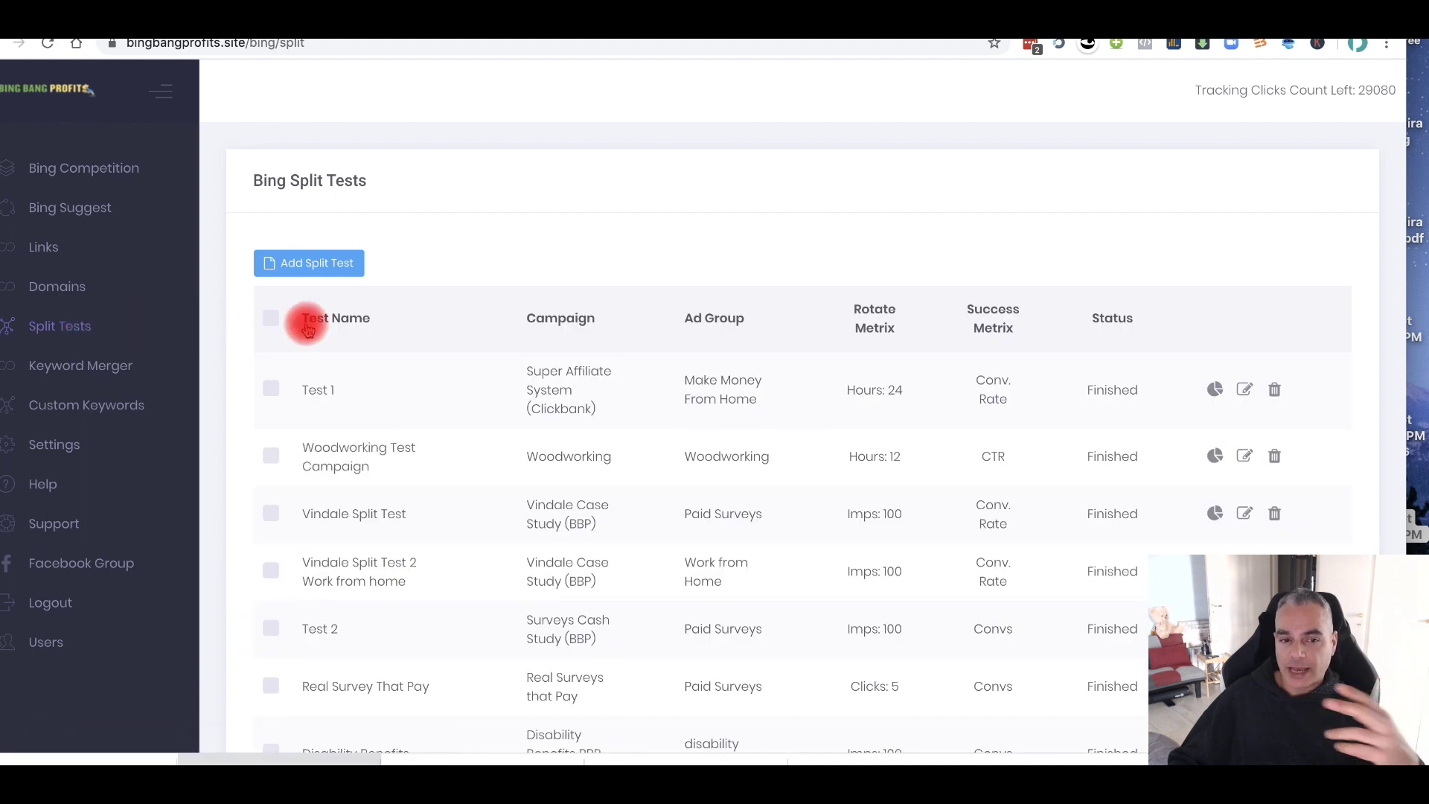
left_click(324, 264)
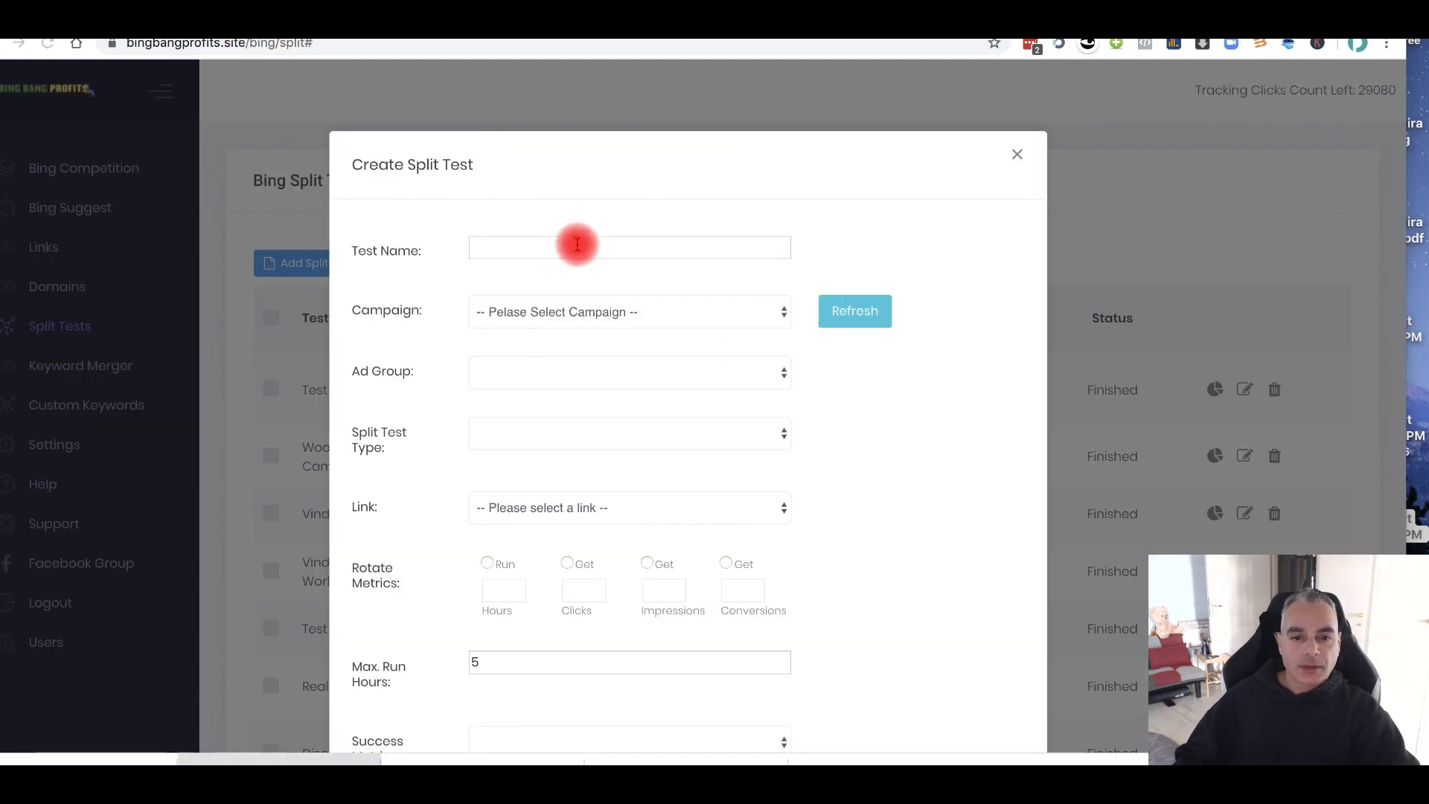
left_click(577, 245)
type("Baby")
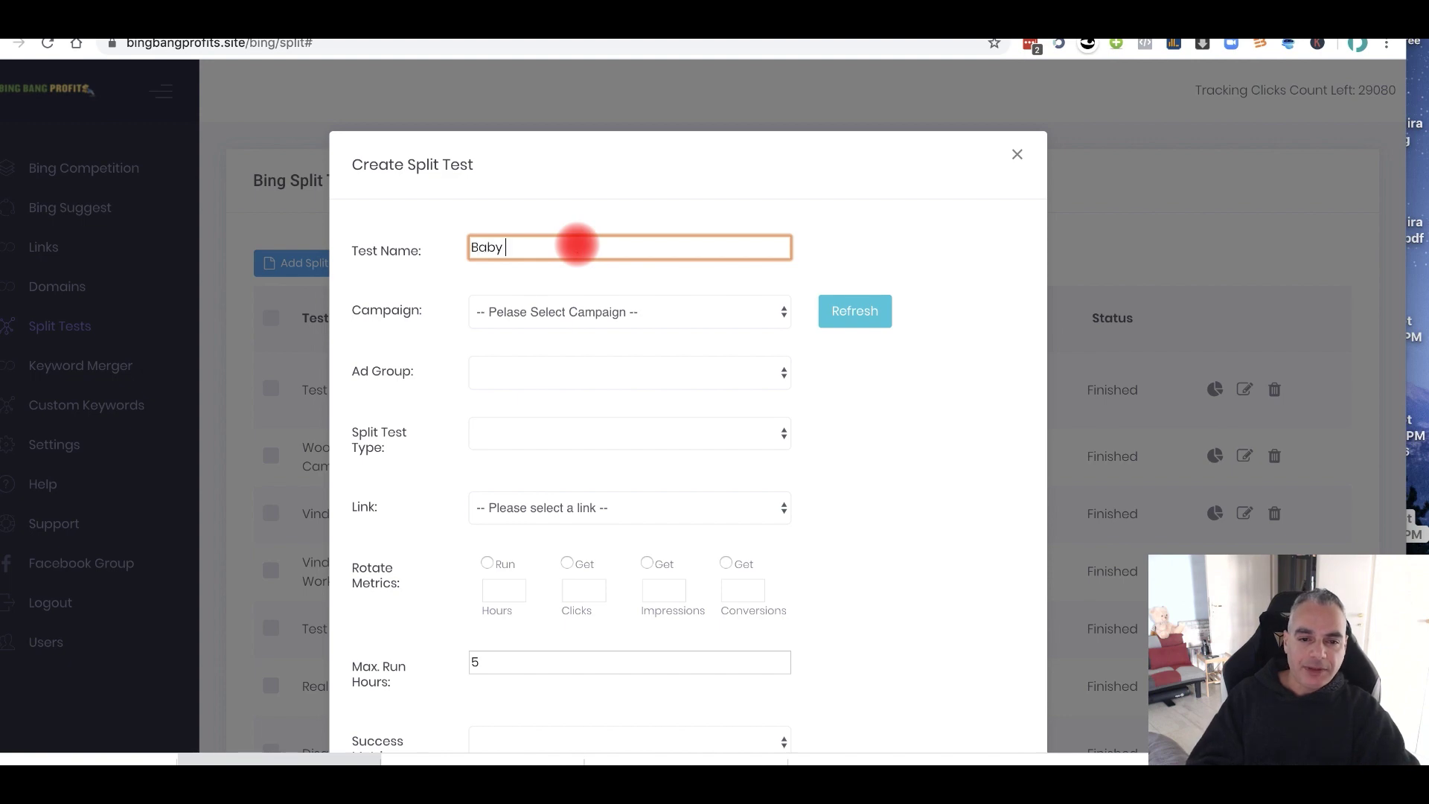
type(" Sleep Report")
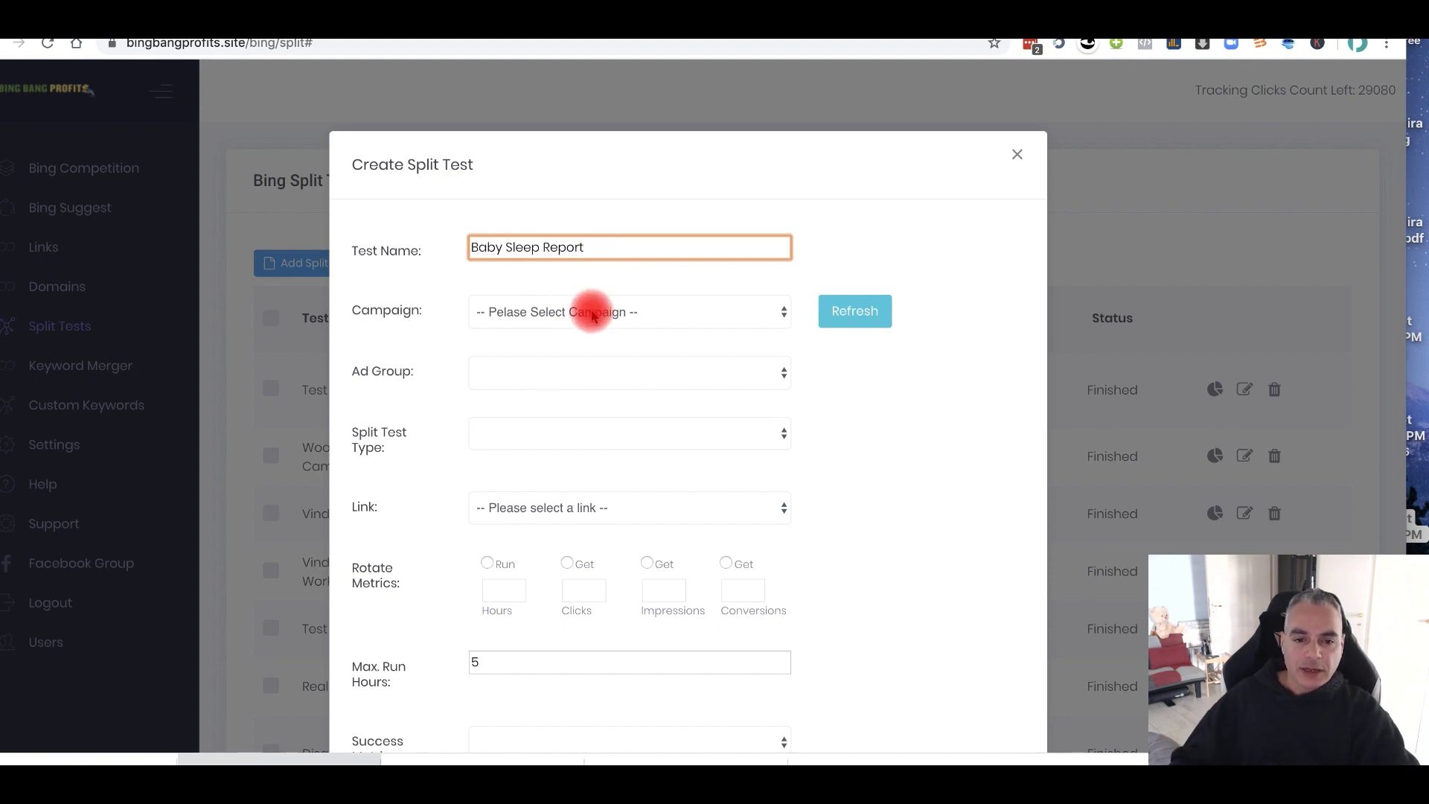
Step: Select the Baby Sleep Report campaign for the split test
left_click(584, 312)
scroll(686, 643, "down", 10)
scroll(679, 632, "down", 8)
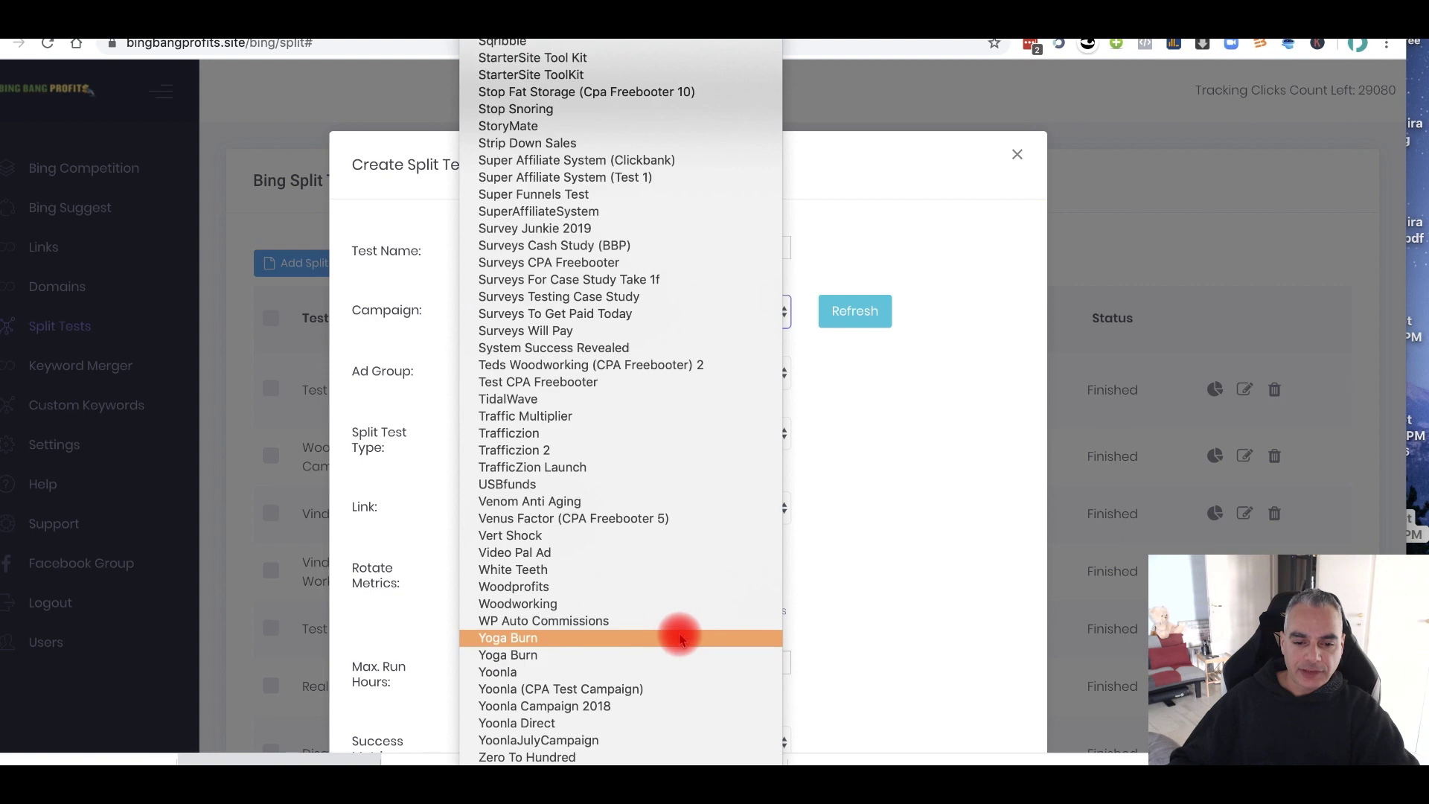
scroll(638, 568, "up", 5)
scroll(633, 389, "up", 2)
scroll(663, 484, "down", 4)
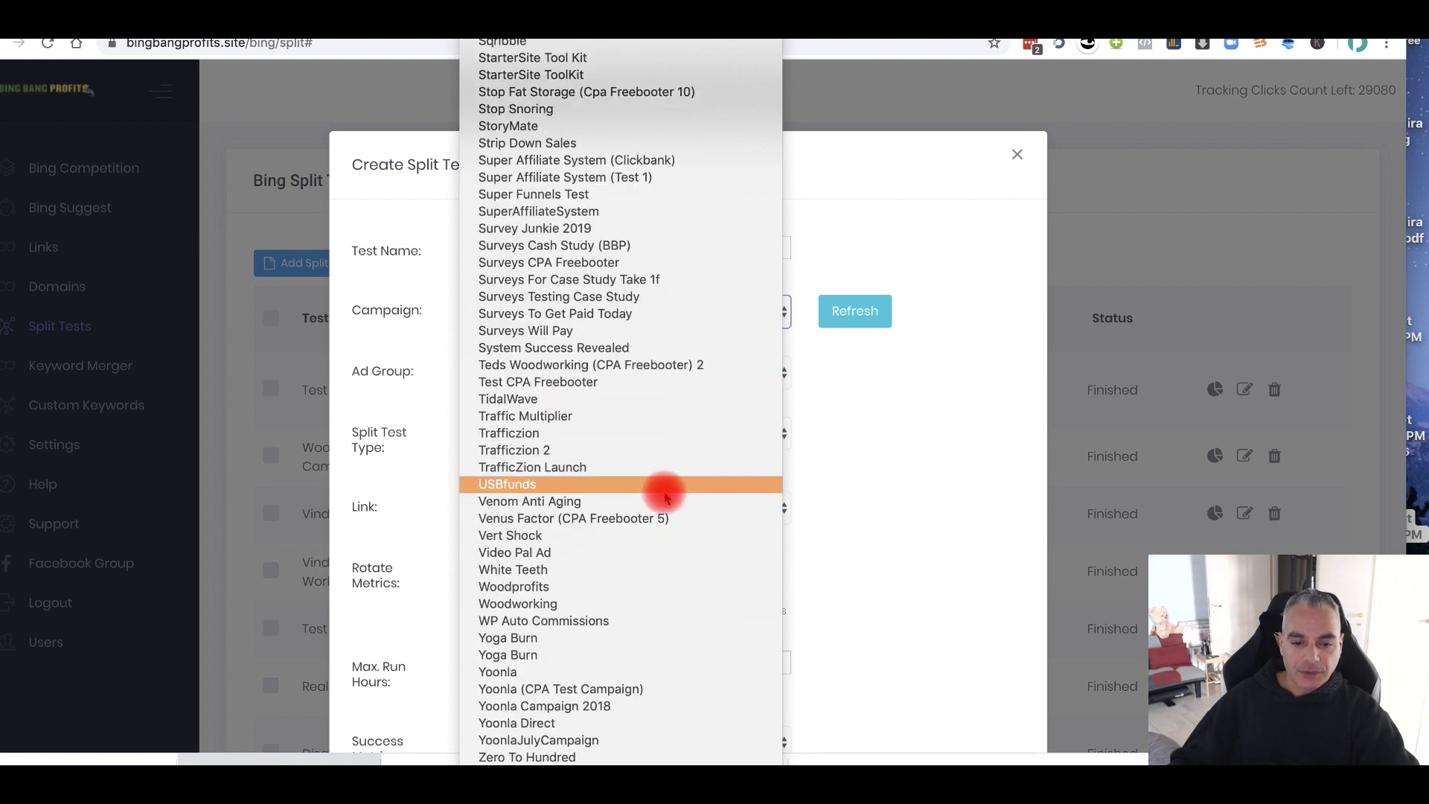
scroll(664, 485, "up", 15)
scroll(617, 201, "up", 8)
left_click(616, 188)
left_click(616, 312)
scroll(588, 186, "up", 6)
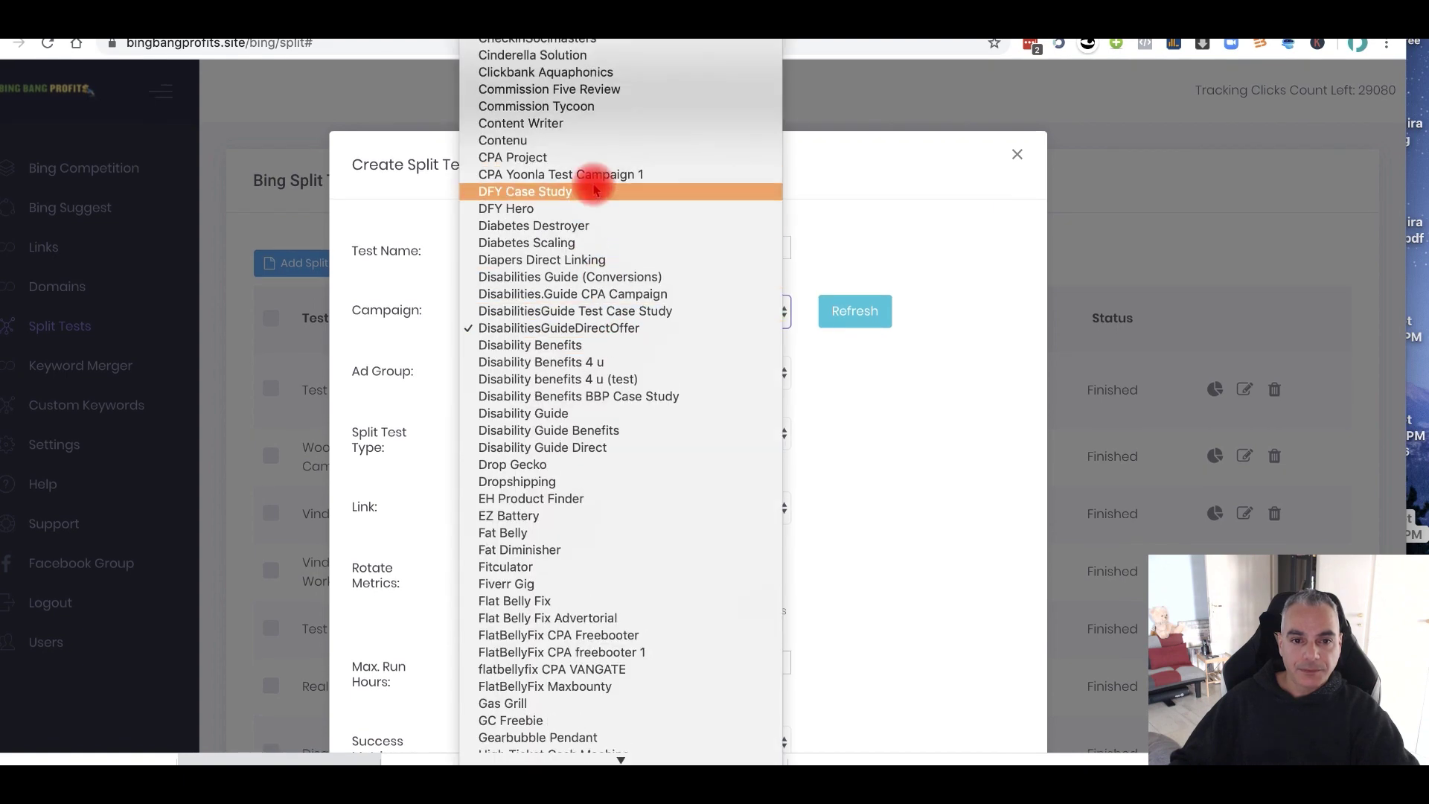
left_click(586, 168)
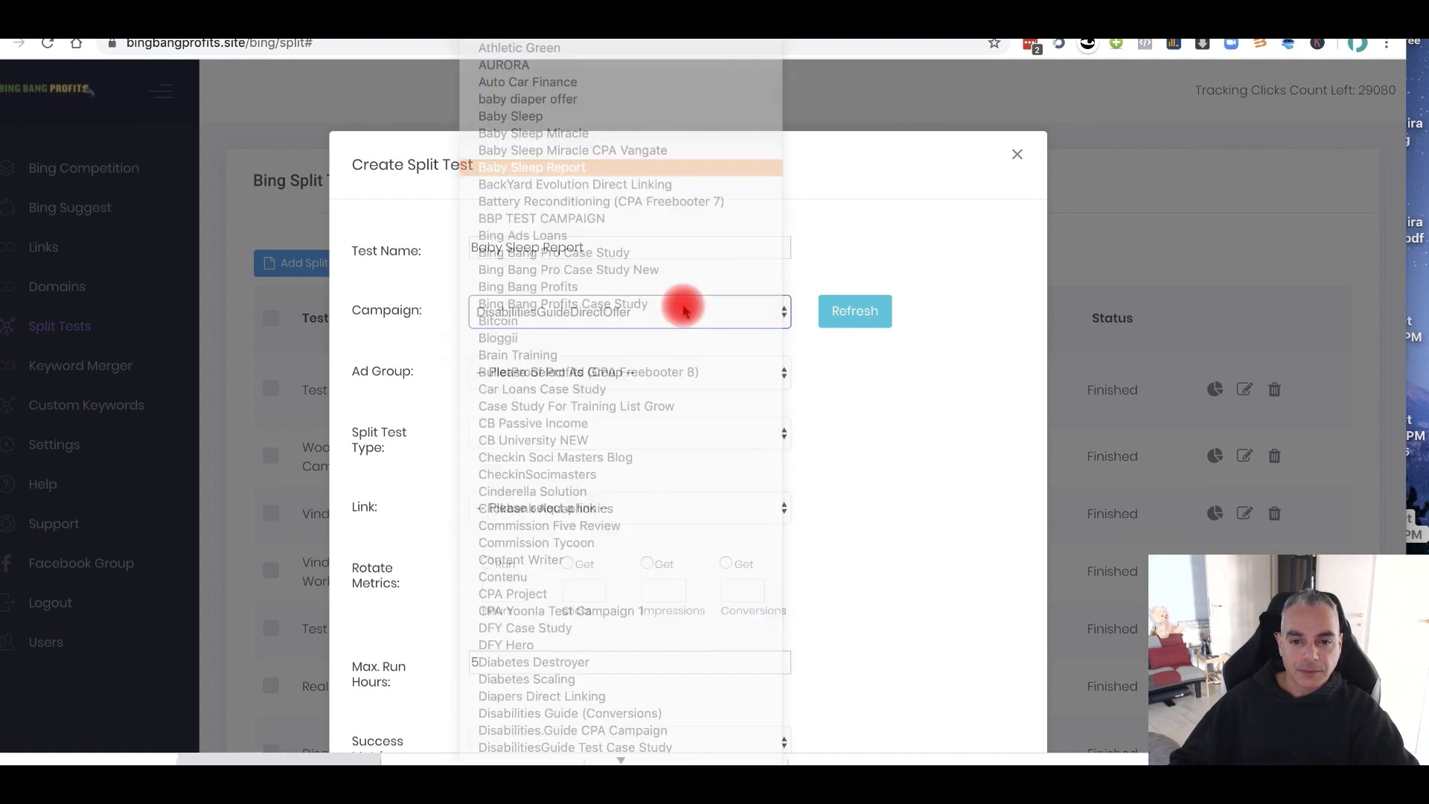
Step: Set the split test's ad group to baby sleep and its split test type to Ads
left_click(670, 373)
left_click(624, 408)
left_click(628, 379)
left_click(606, 387)
left_click(615, 436)
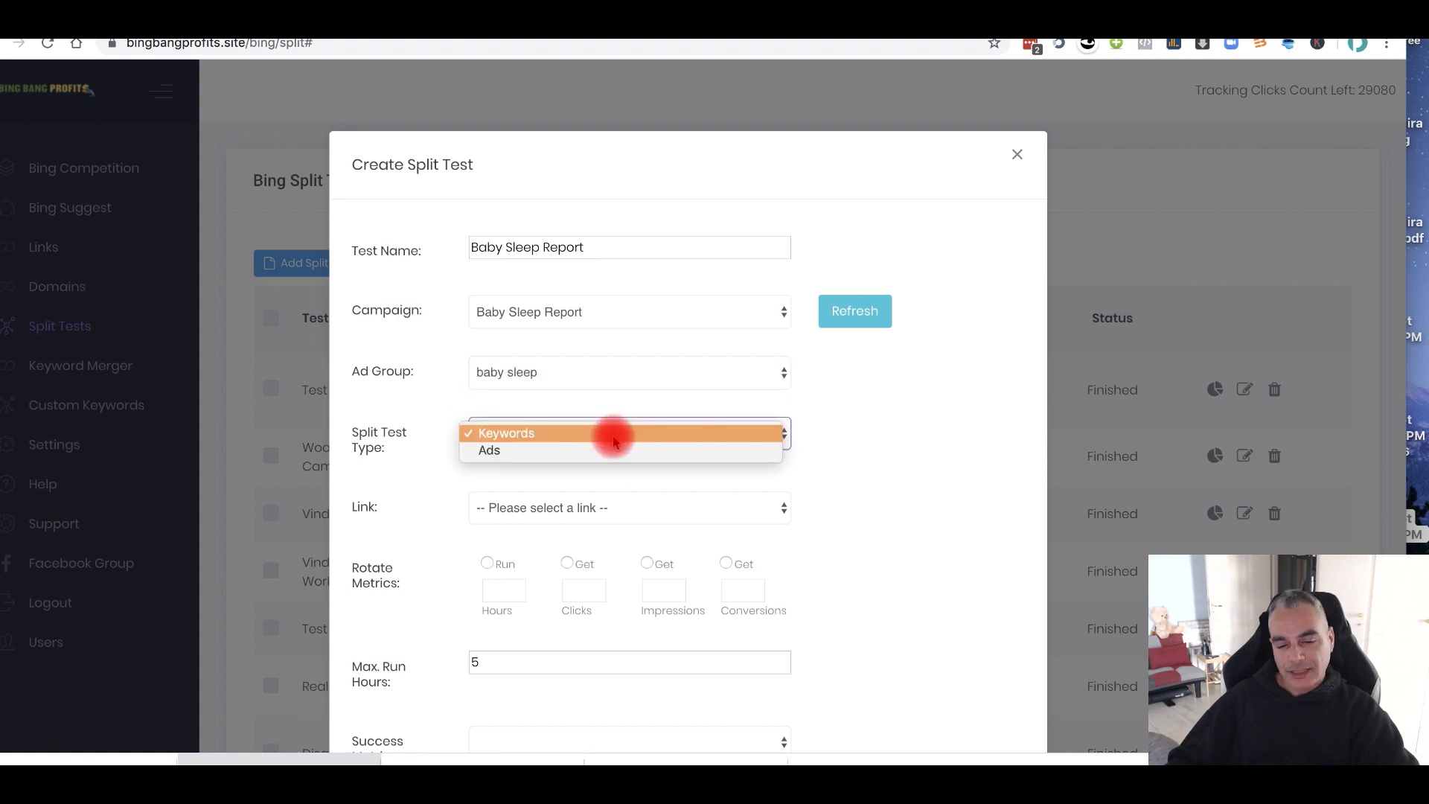
left_click(598, 450)
Step: Select the Baby Sleep Report link as the split test's tracking link
scroll(588, 451, "down", 3)
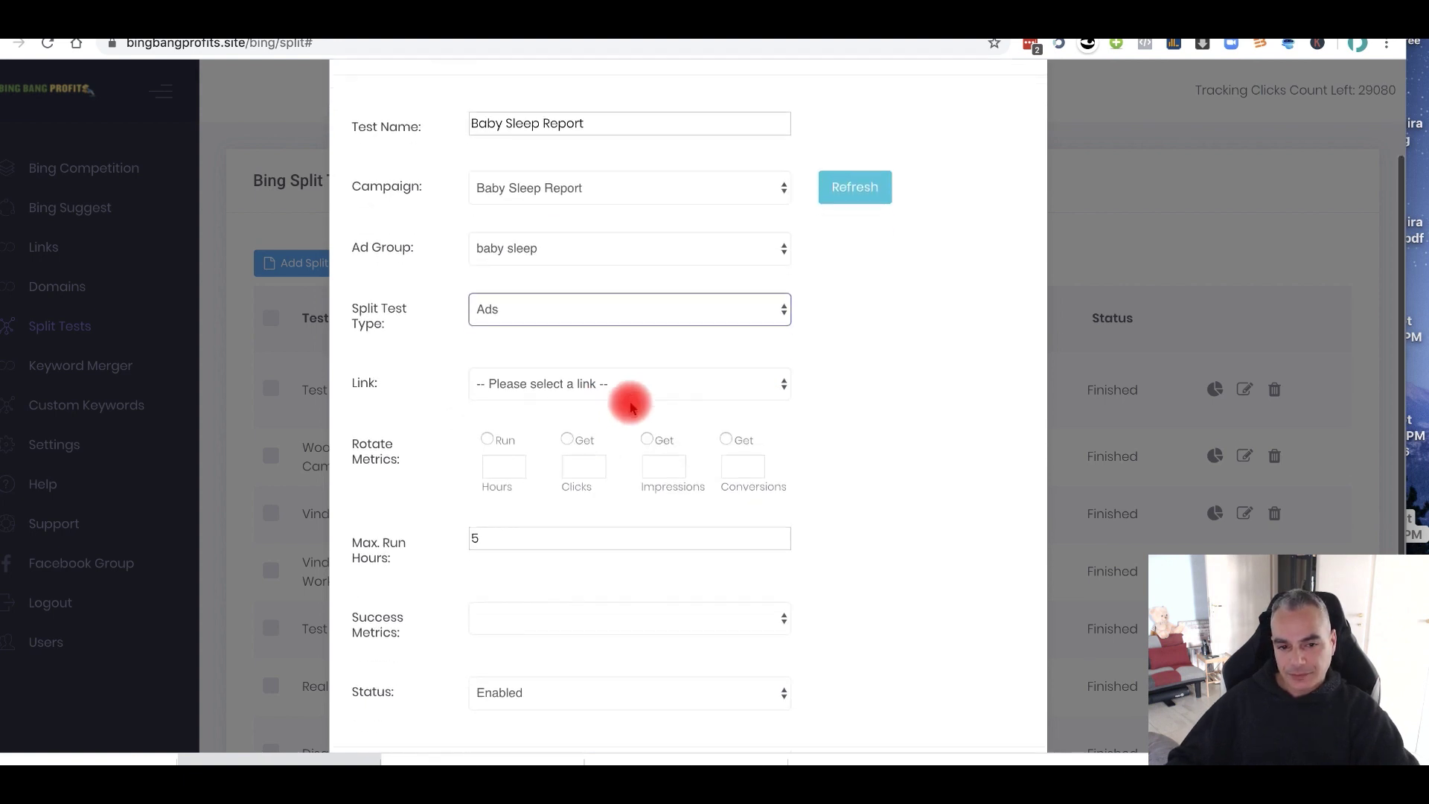
left_click(645, 373)
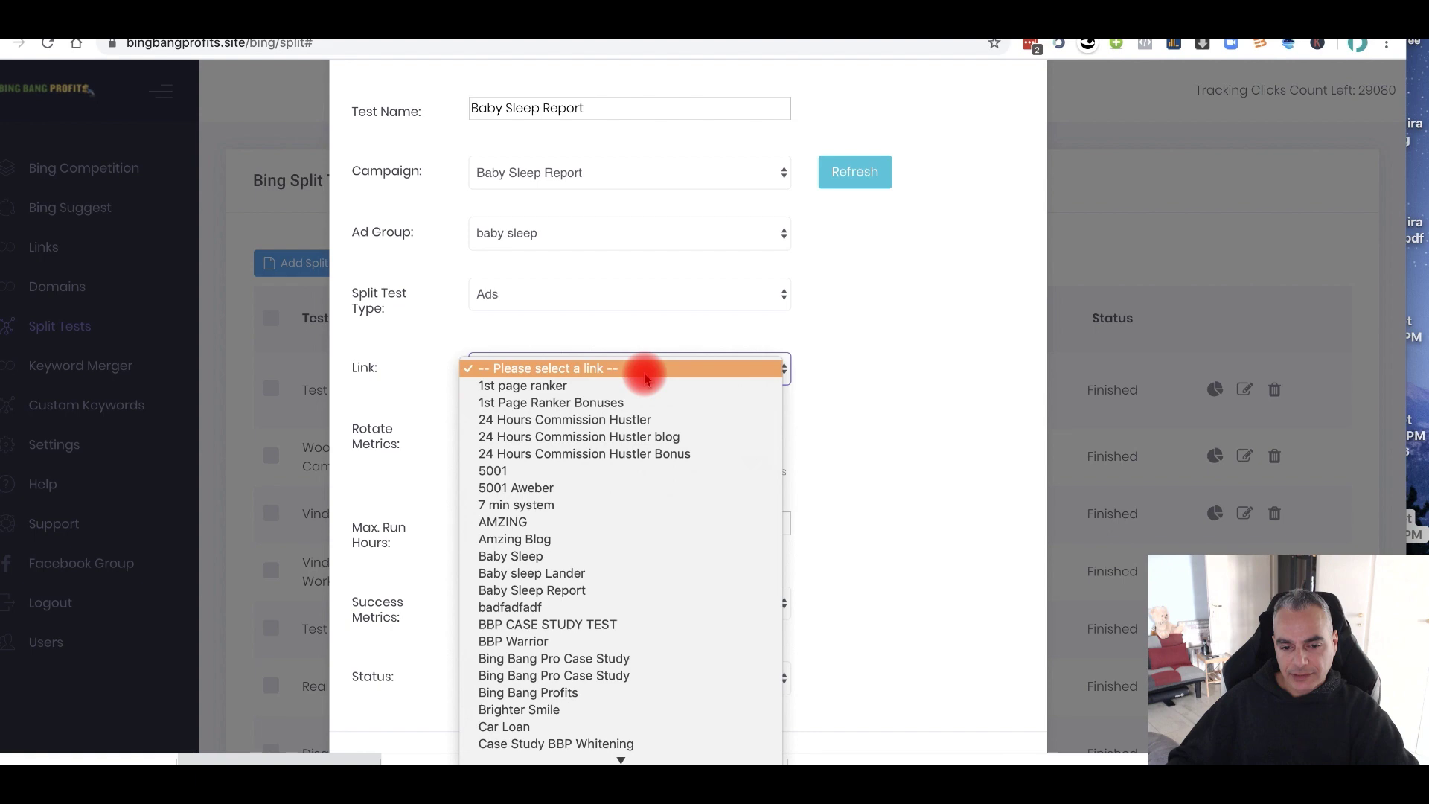
scroll(660, 573, "down", 10)
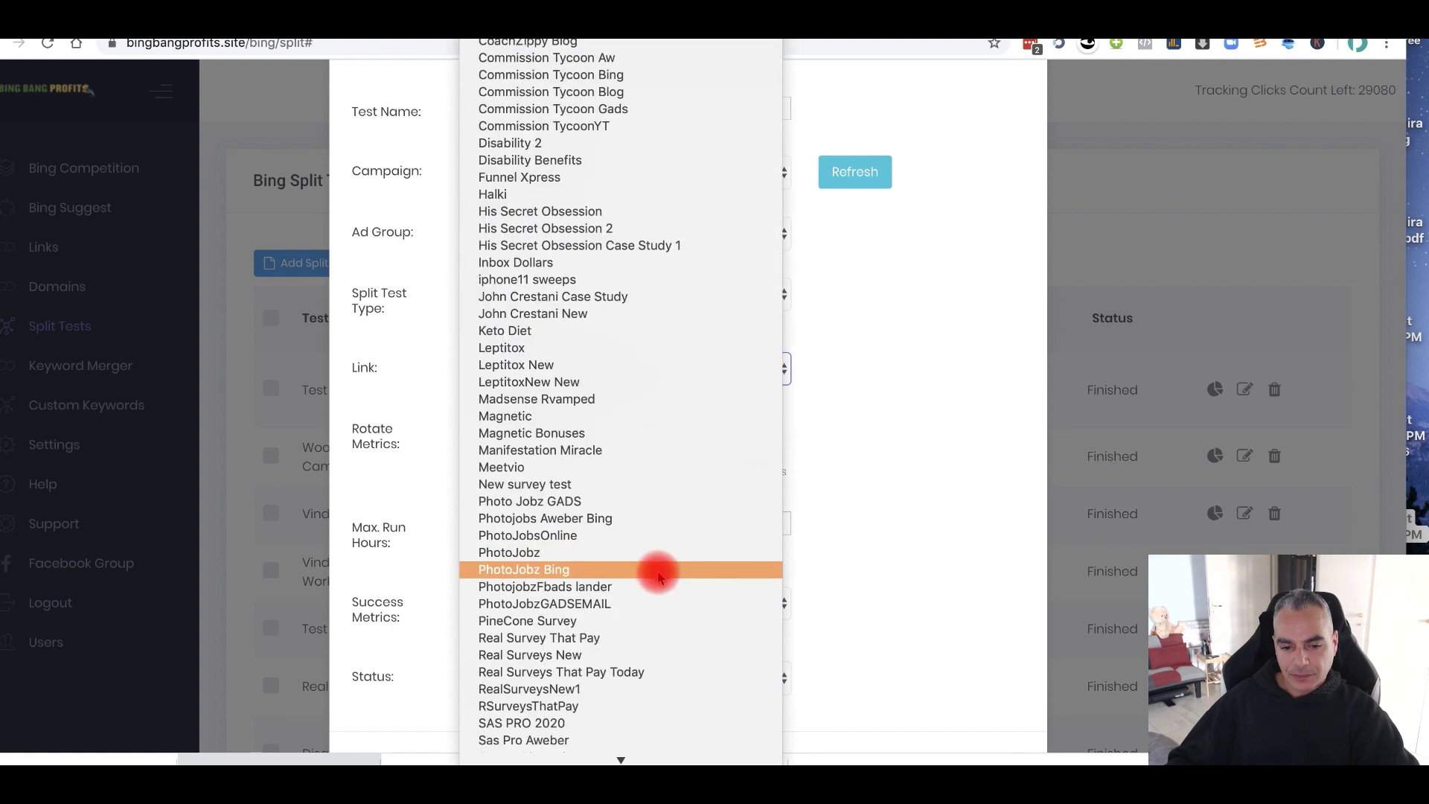
scroll(655, 572, "down", 4)
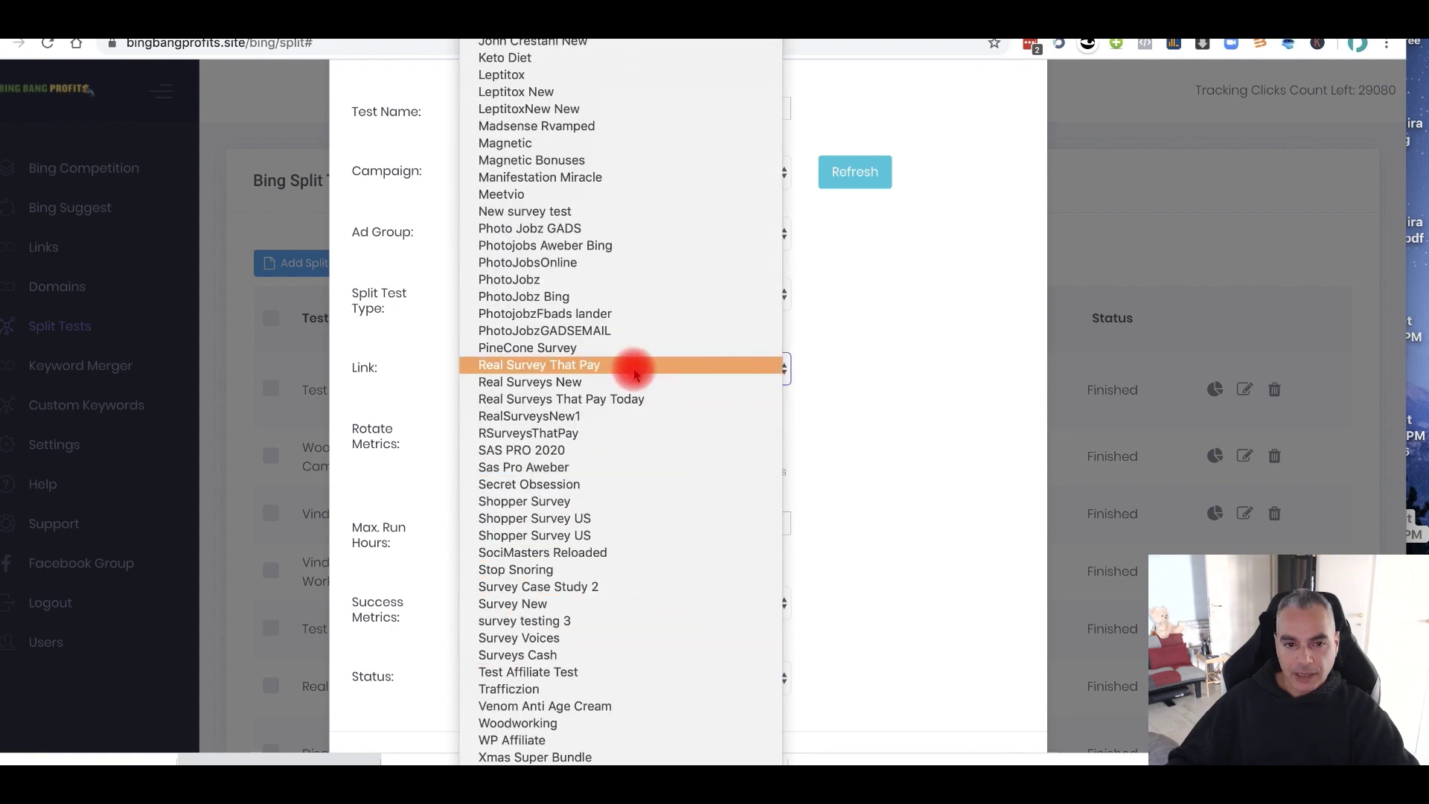
scroll(637, 373, "up", 10)
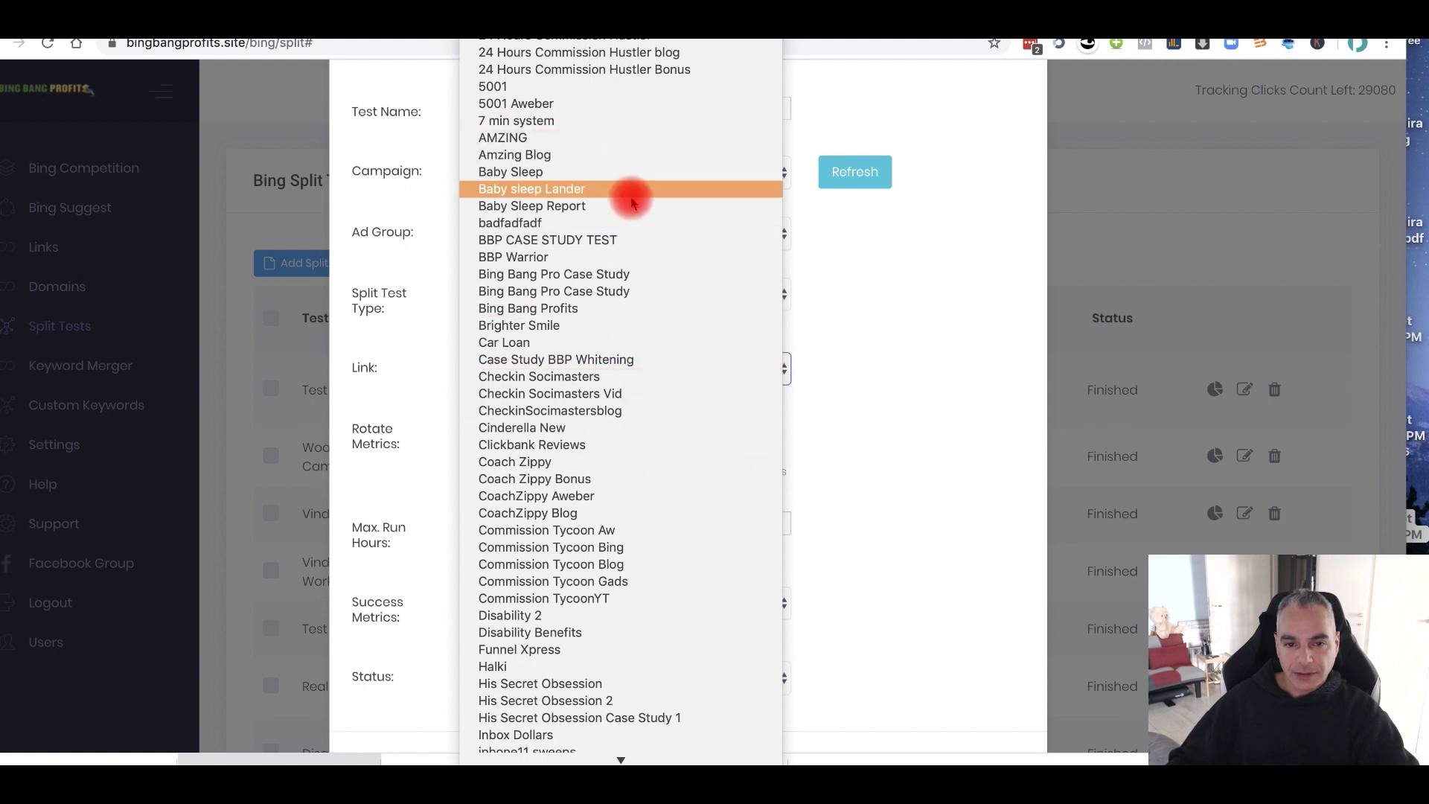
left_click(583, 212)
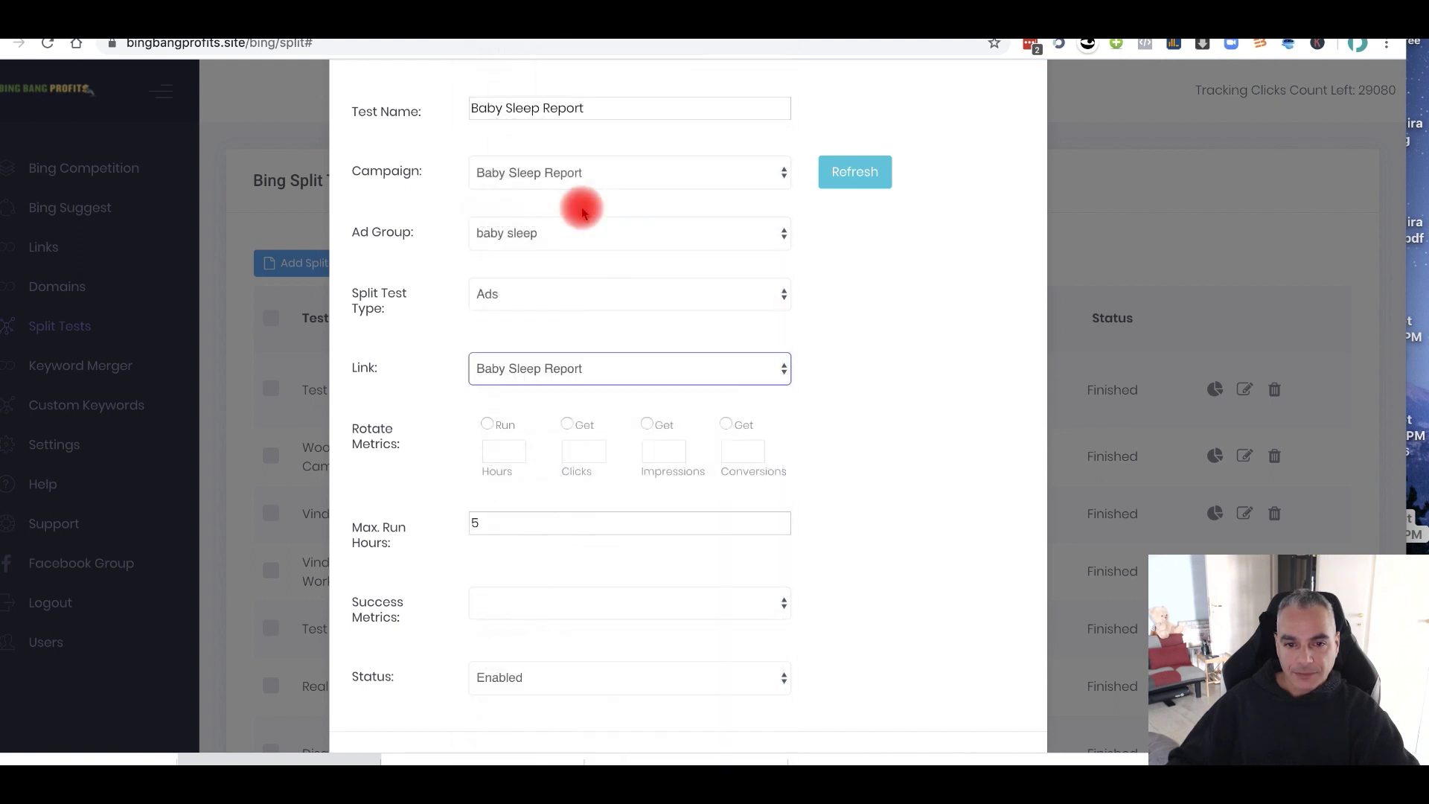
Step: Set the split test's rotate metric to run each ad for 6 hours
scroll(456, 392, "down", 1)
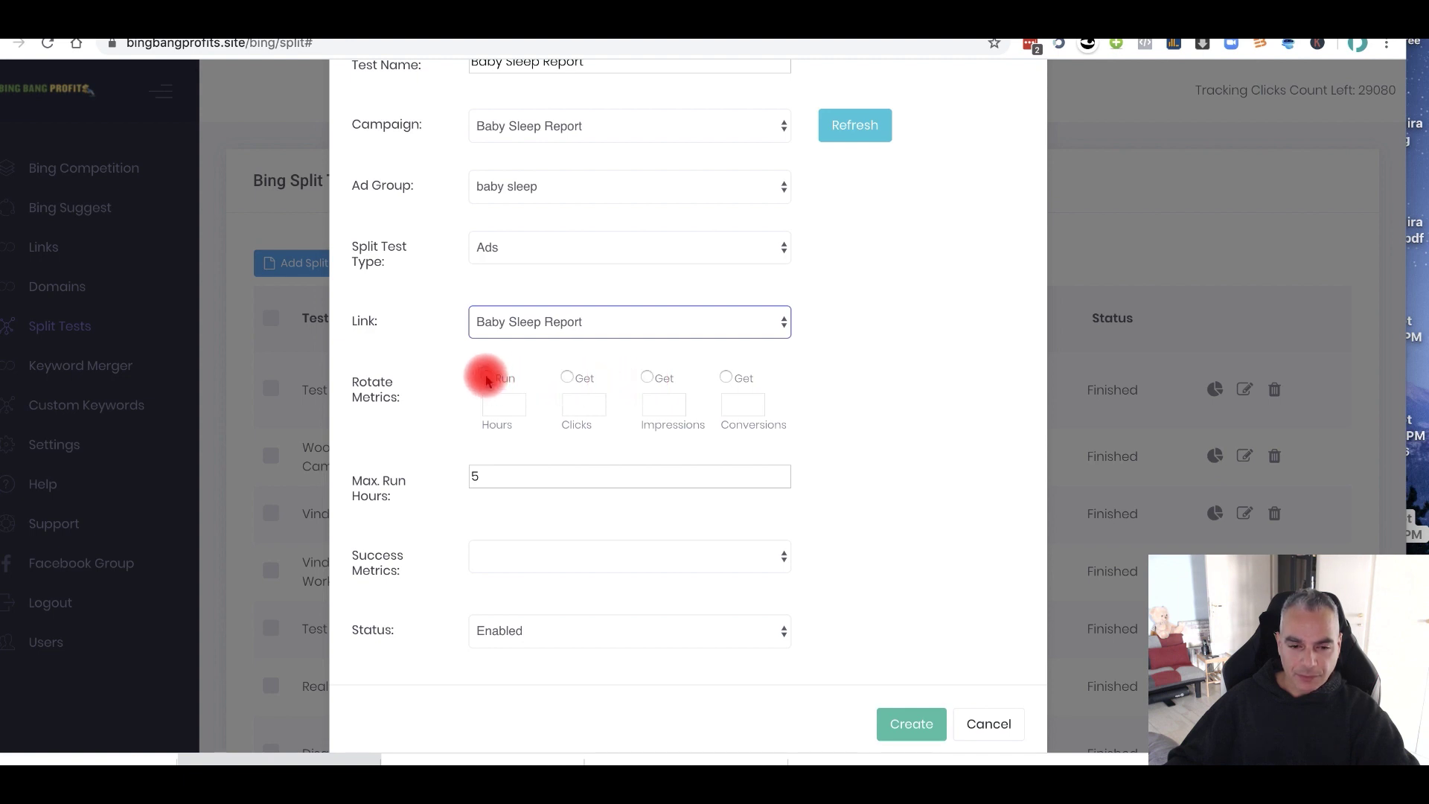
left_click(566, 377)
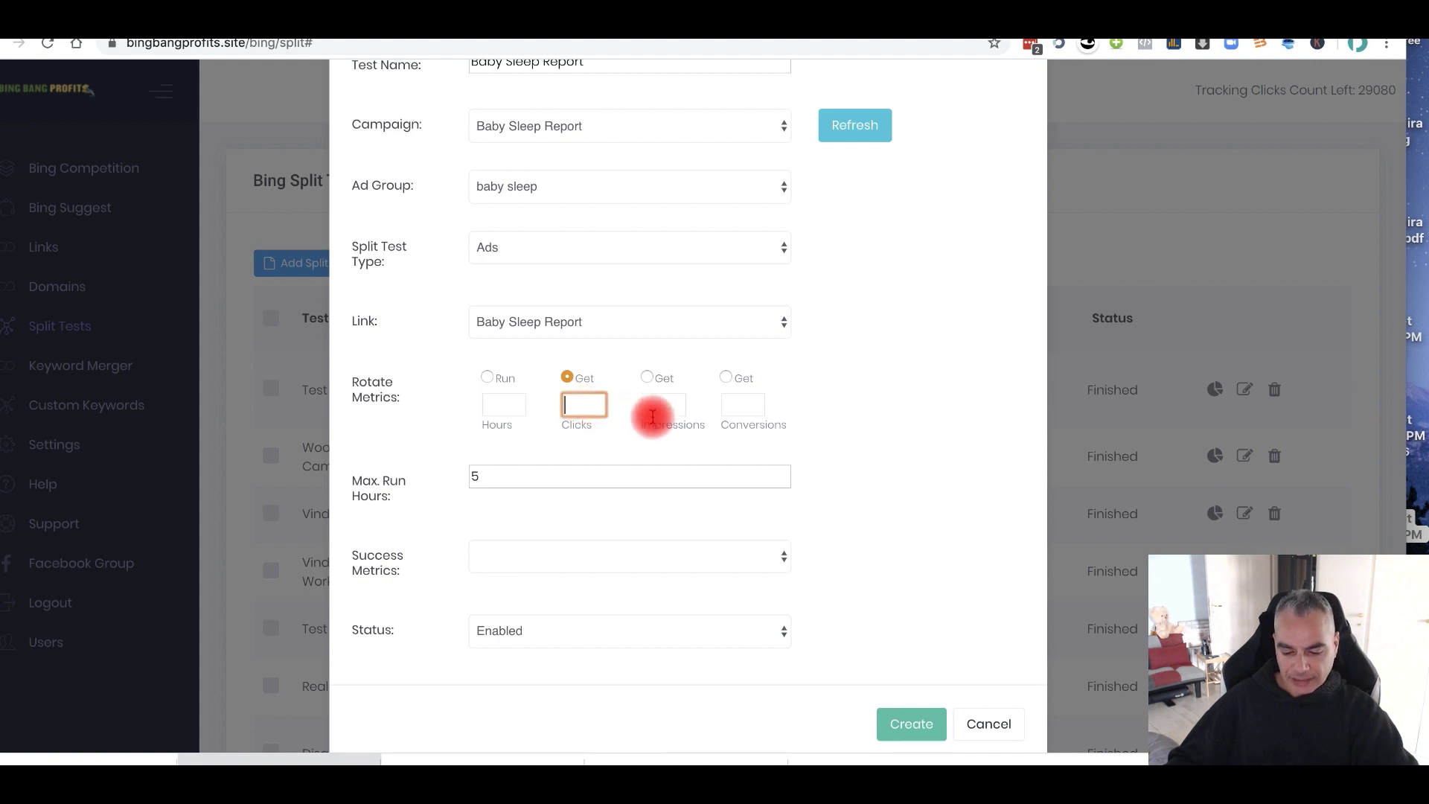
left_click(488, 376)
left_click(517, 446)
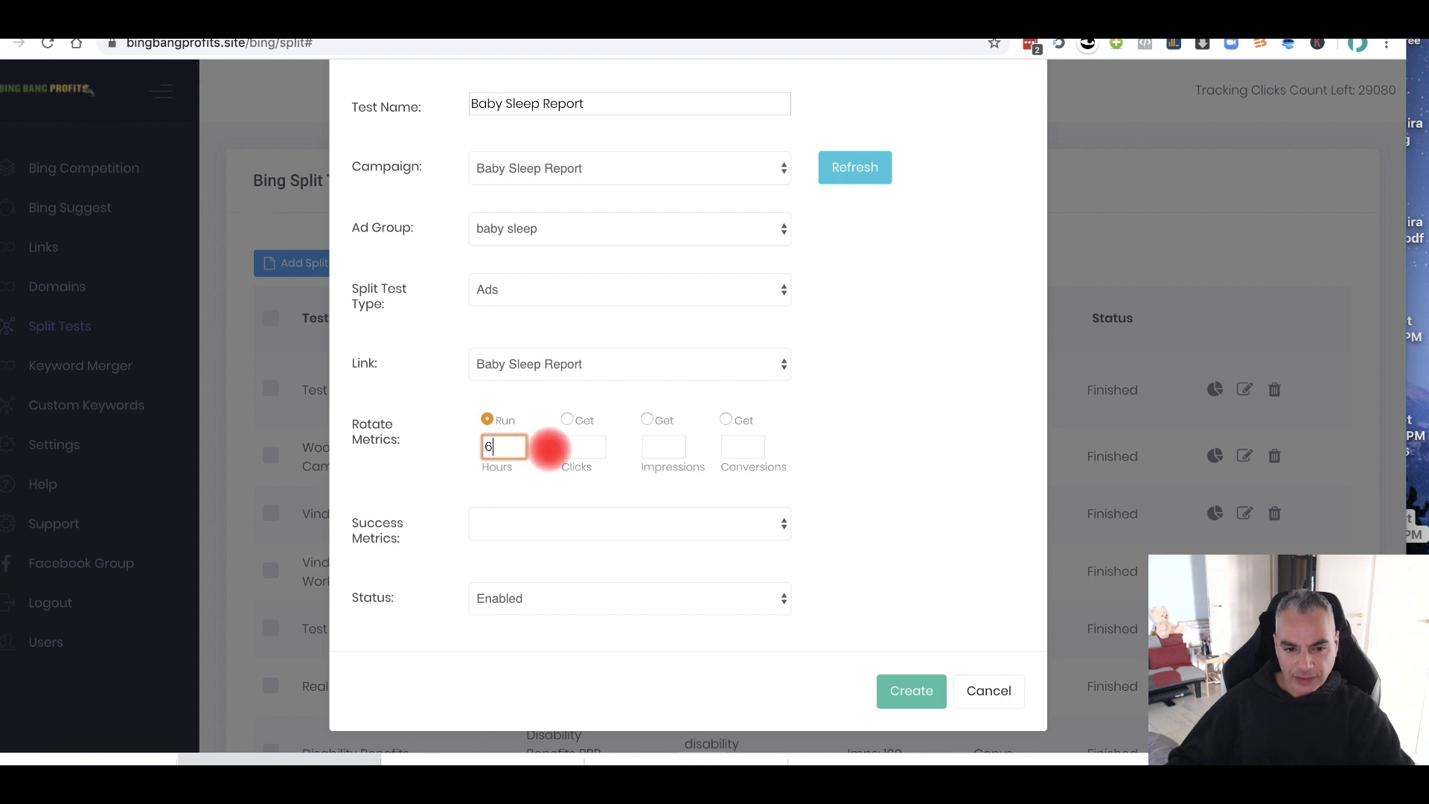
Step: Set the success metric to Conv. Rate and create the split test
scroll(549, 447, "down", 2)
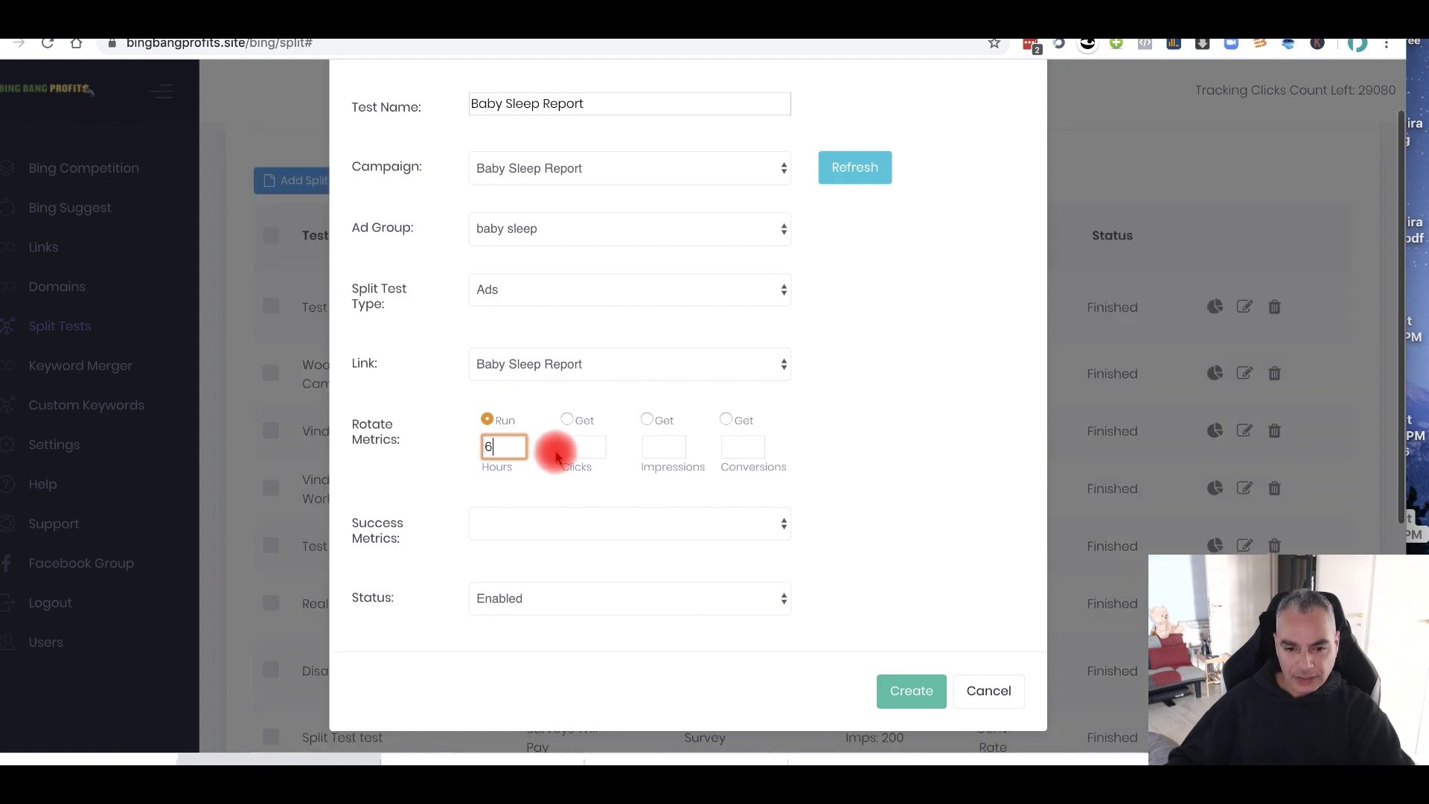
left_click(757, 521)
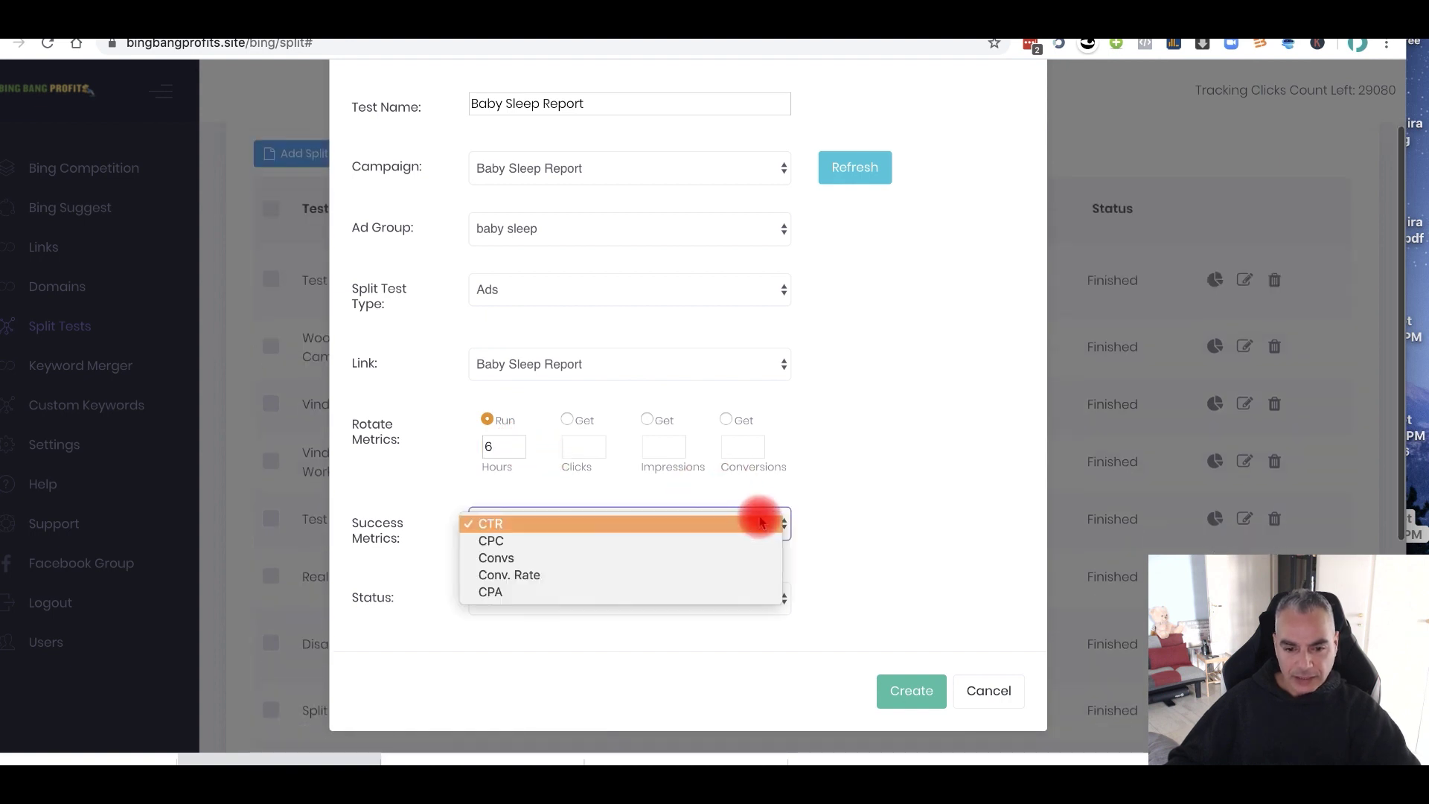
left_click(716, 575)
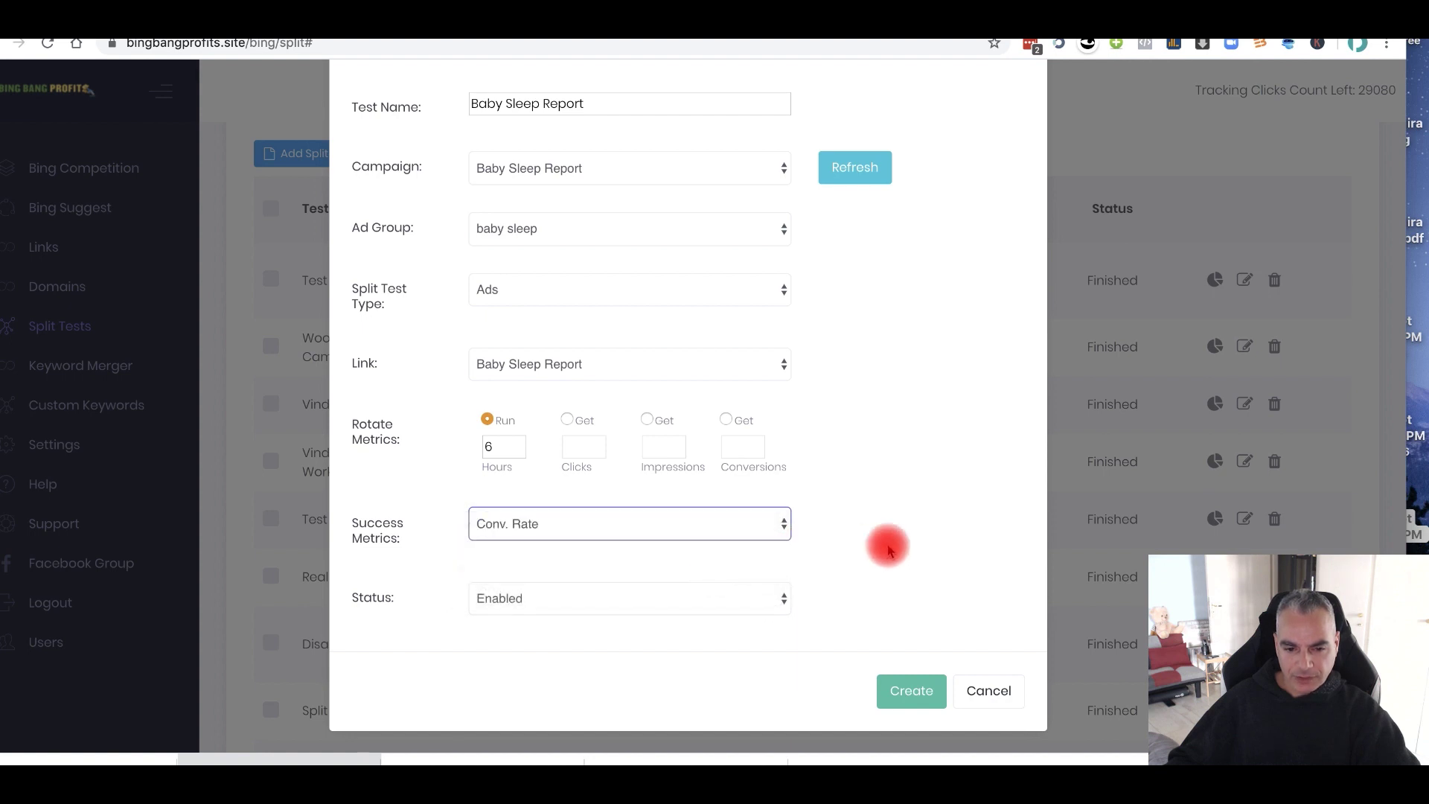
scroll(888, 547, "down", 2)
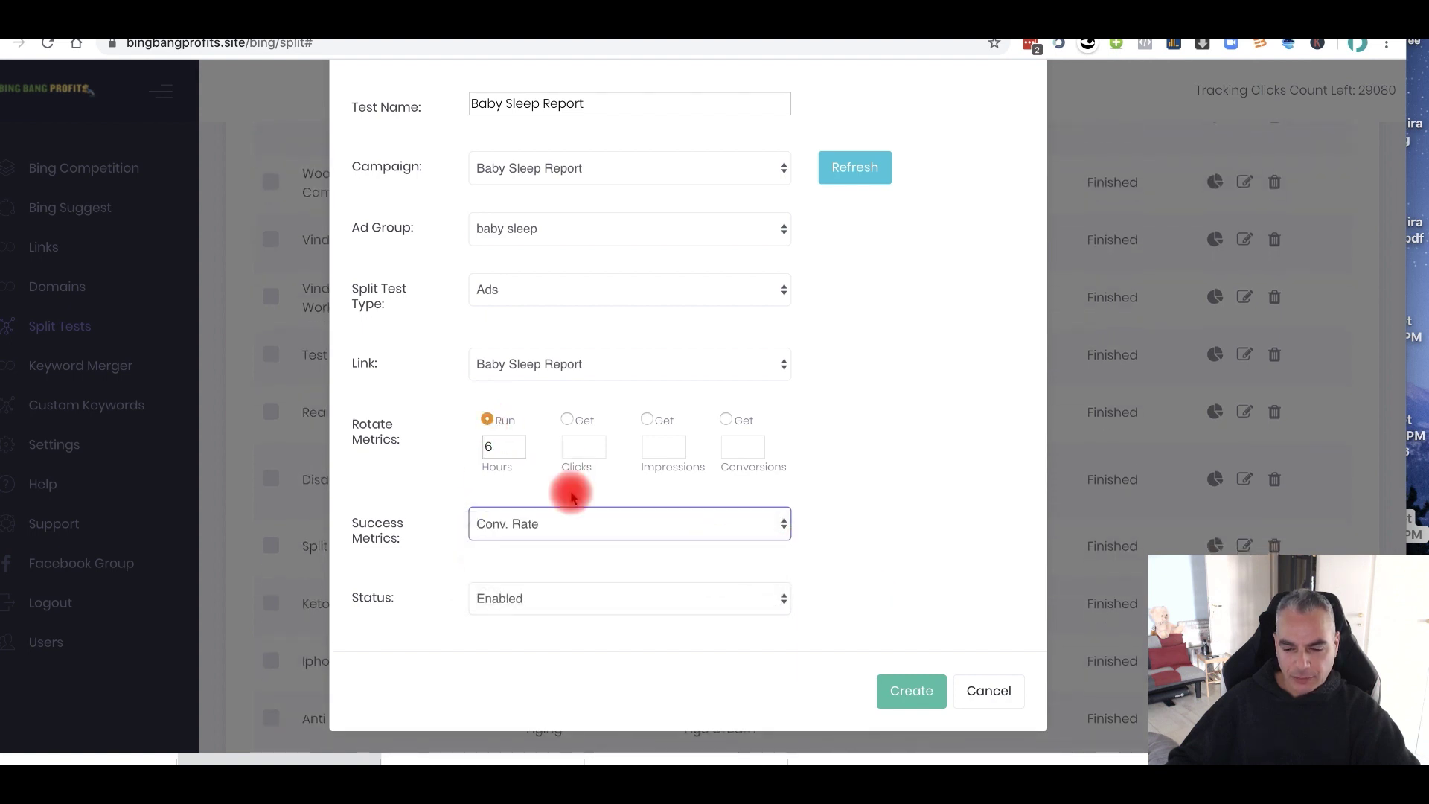
left_click(912, 697)
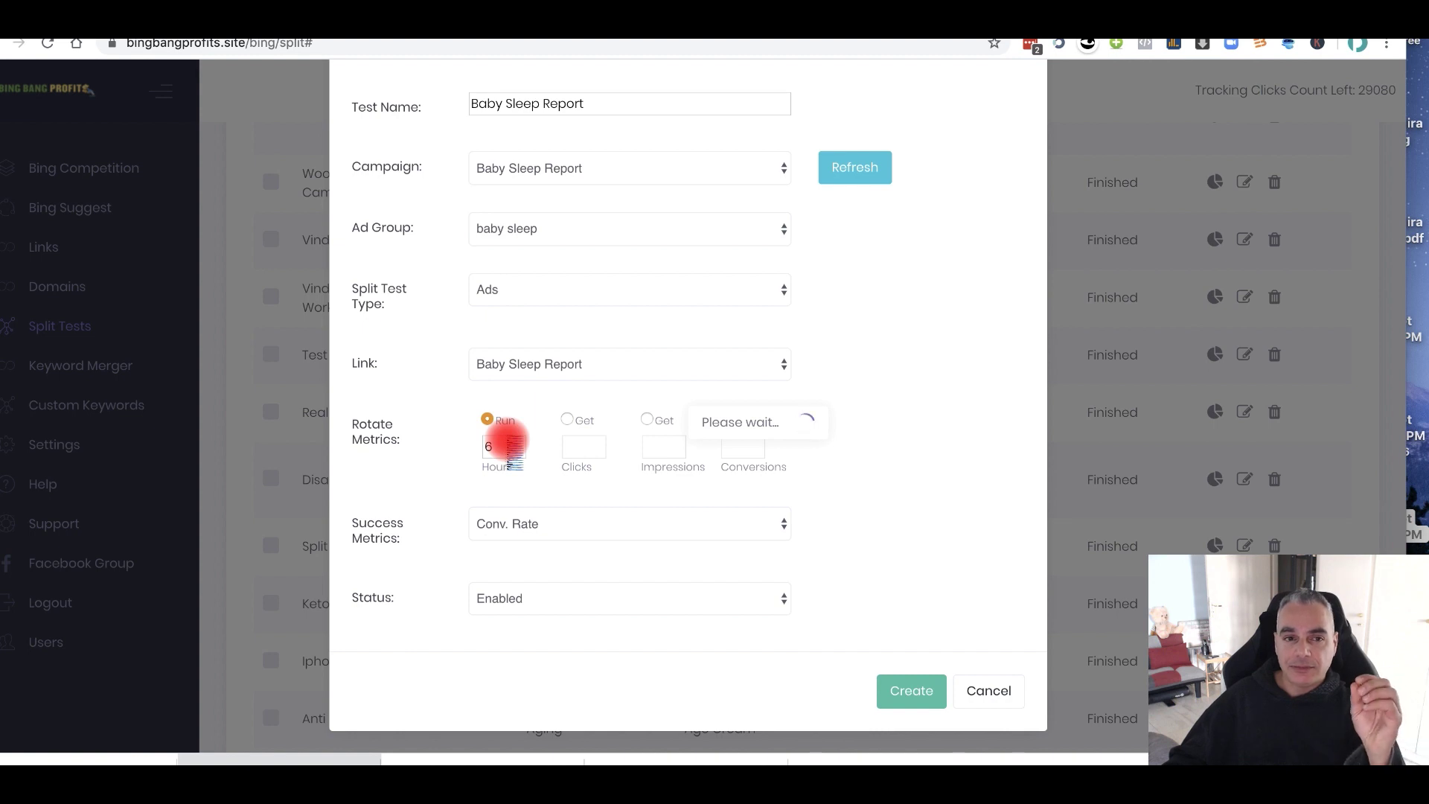
left_click(511, 447)
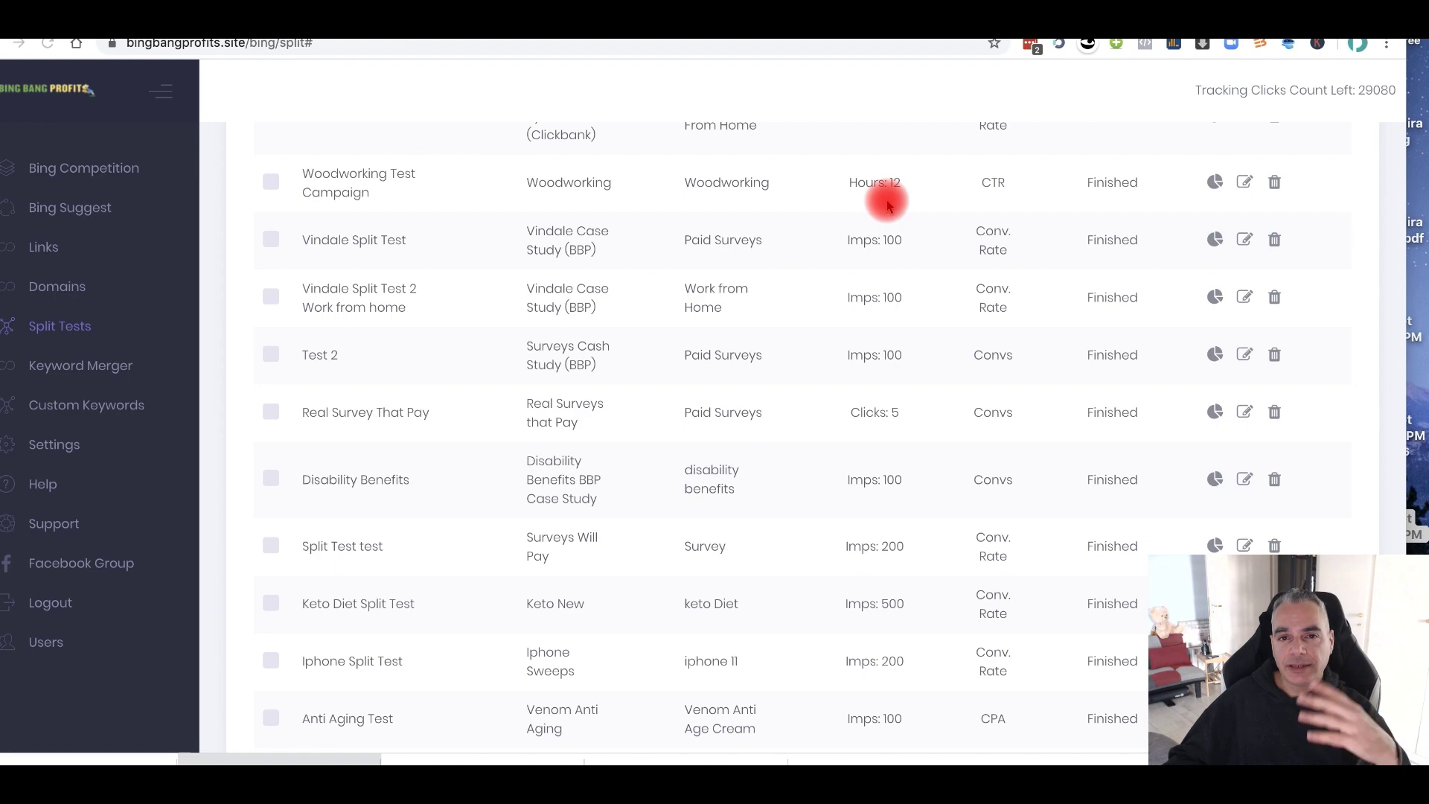
Step: Review the Woodworking Test Campaign's split test statistics for each ad, close them and reload the split tests page
left_click(1212, 187)
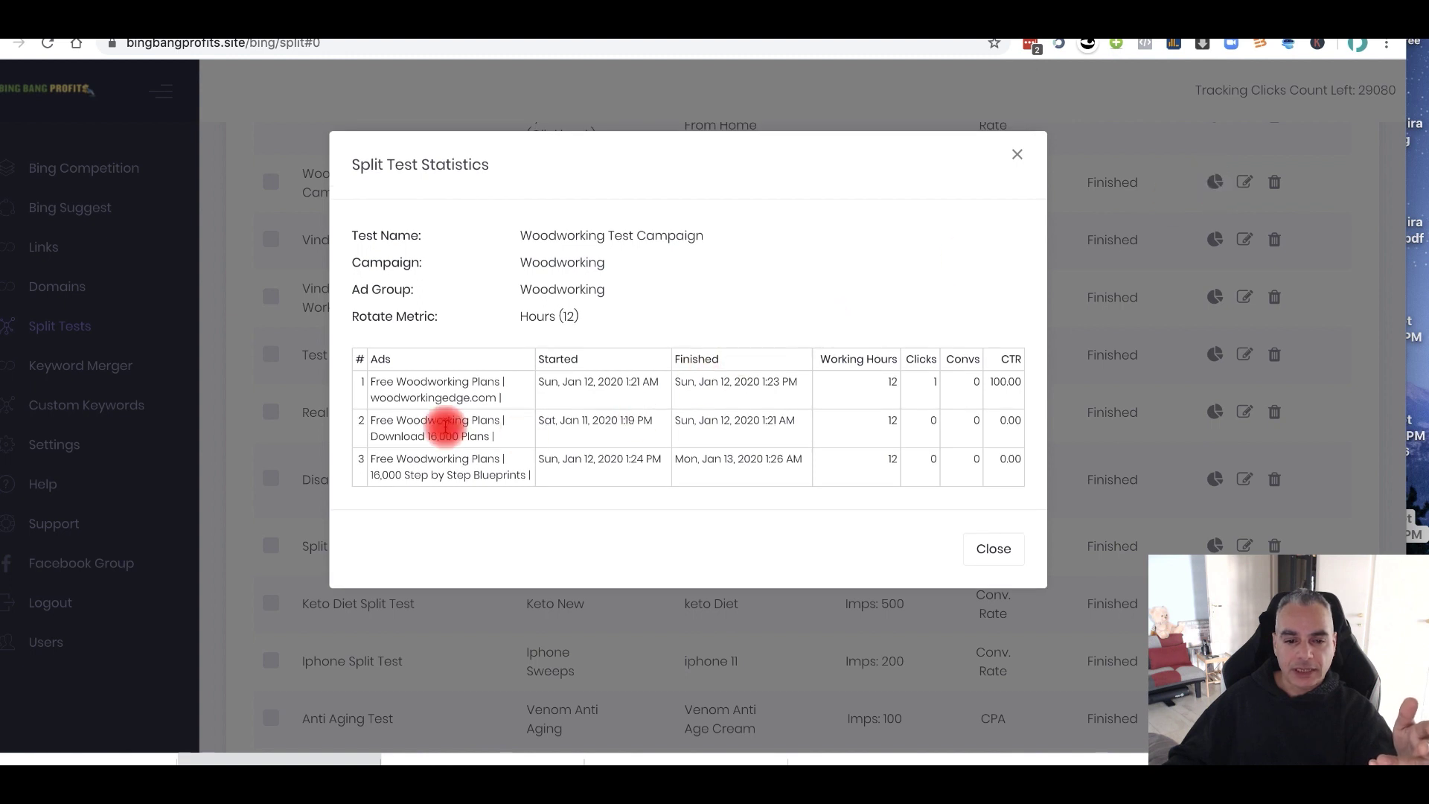
left_click_drag(369, 383, 549, 384)
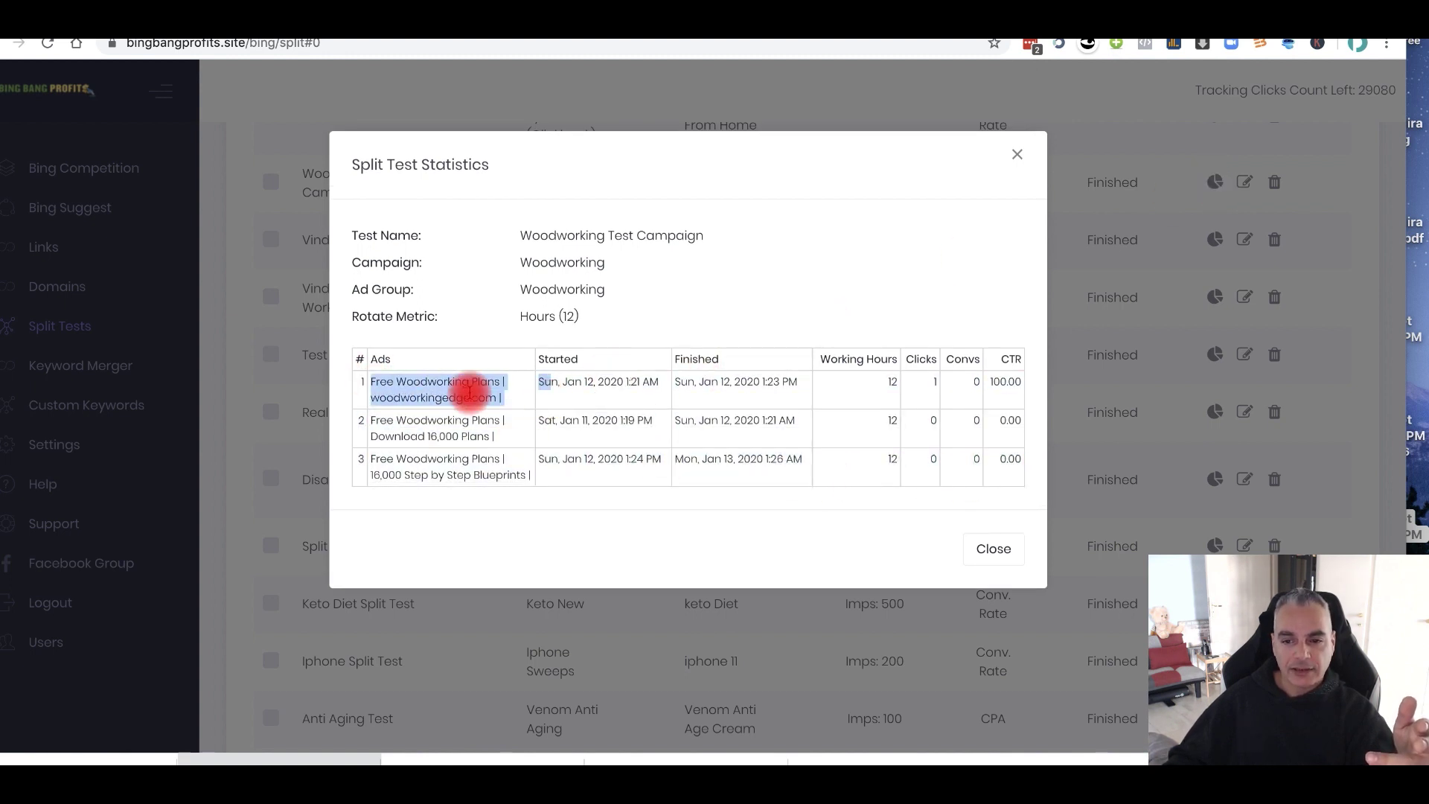
left_click_drag(996, 382, 1036, 387)
left_click(574, 385)
left_click_drag(471, 400, 513, 400)
left_click(980, 387)
left_click_drag(1014, 384, 979, 380)
left_click_drag(825, 385, 426, 382)
left_click_drag(560, 391, 801, 395)
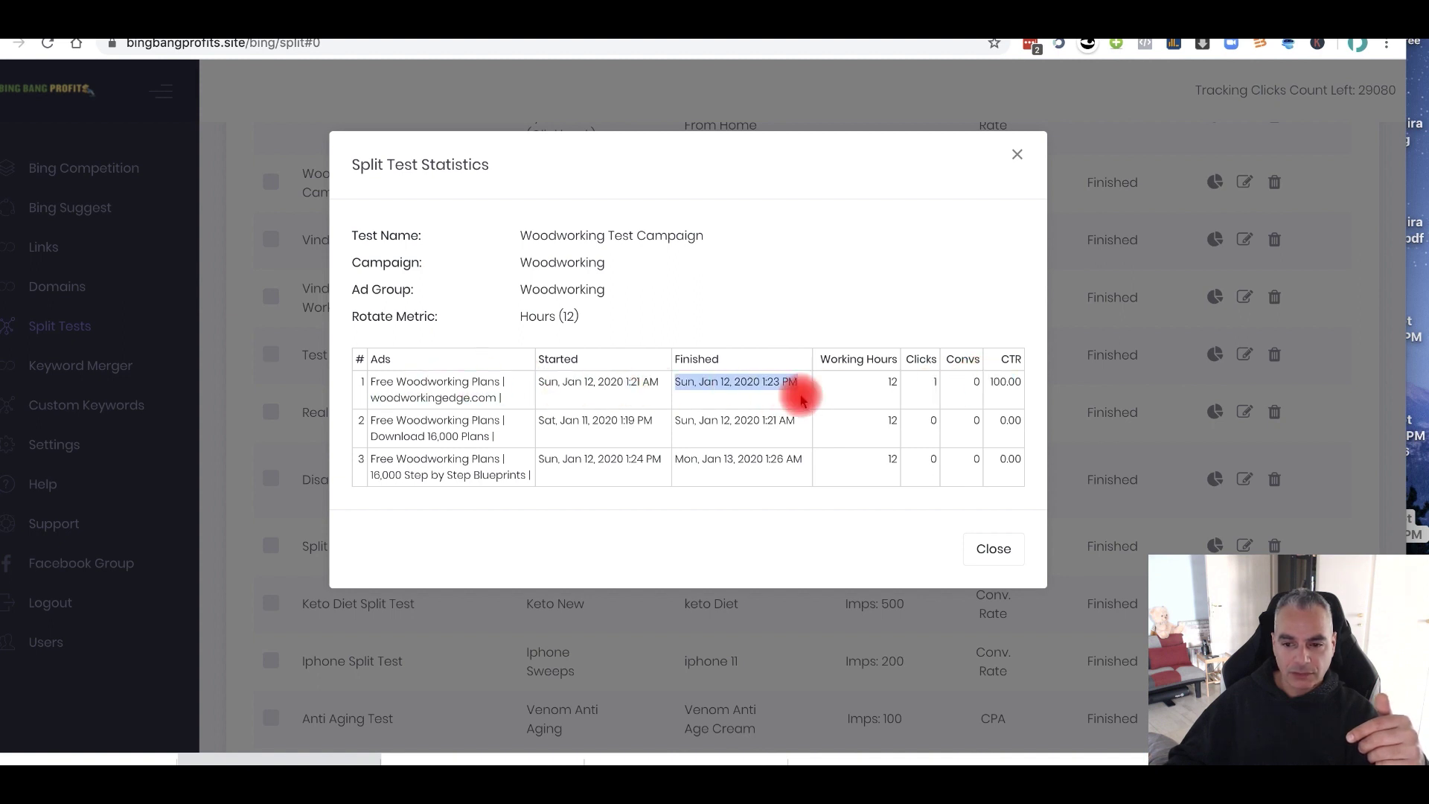
left_click(470, 380)
left_click(992, 546)
scroll(638, 268, "up", 4)
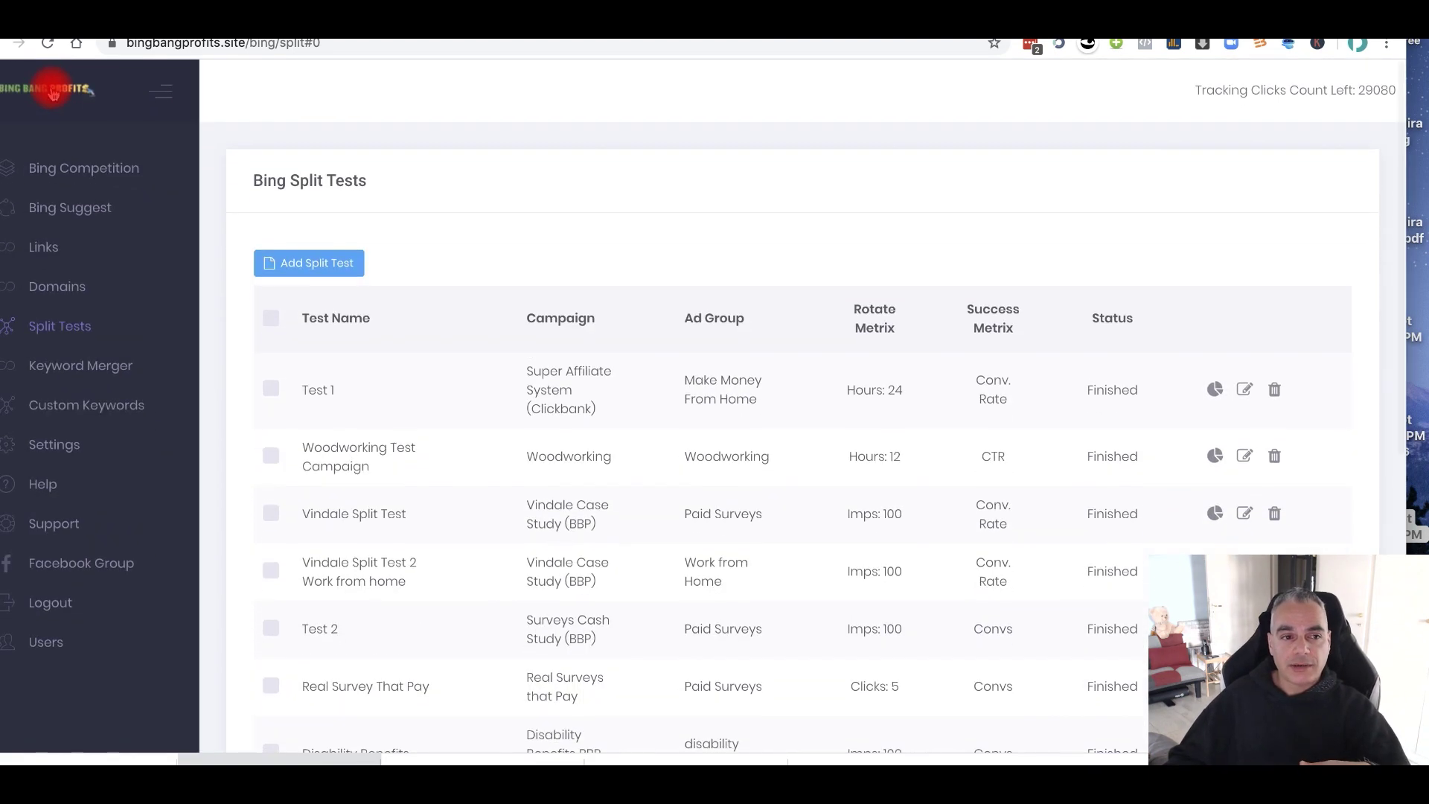
left_click(52, 90)
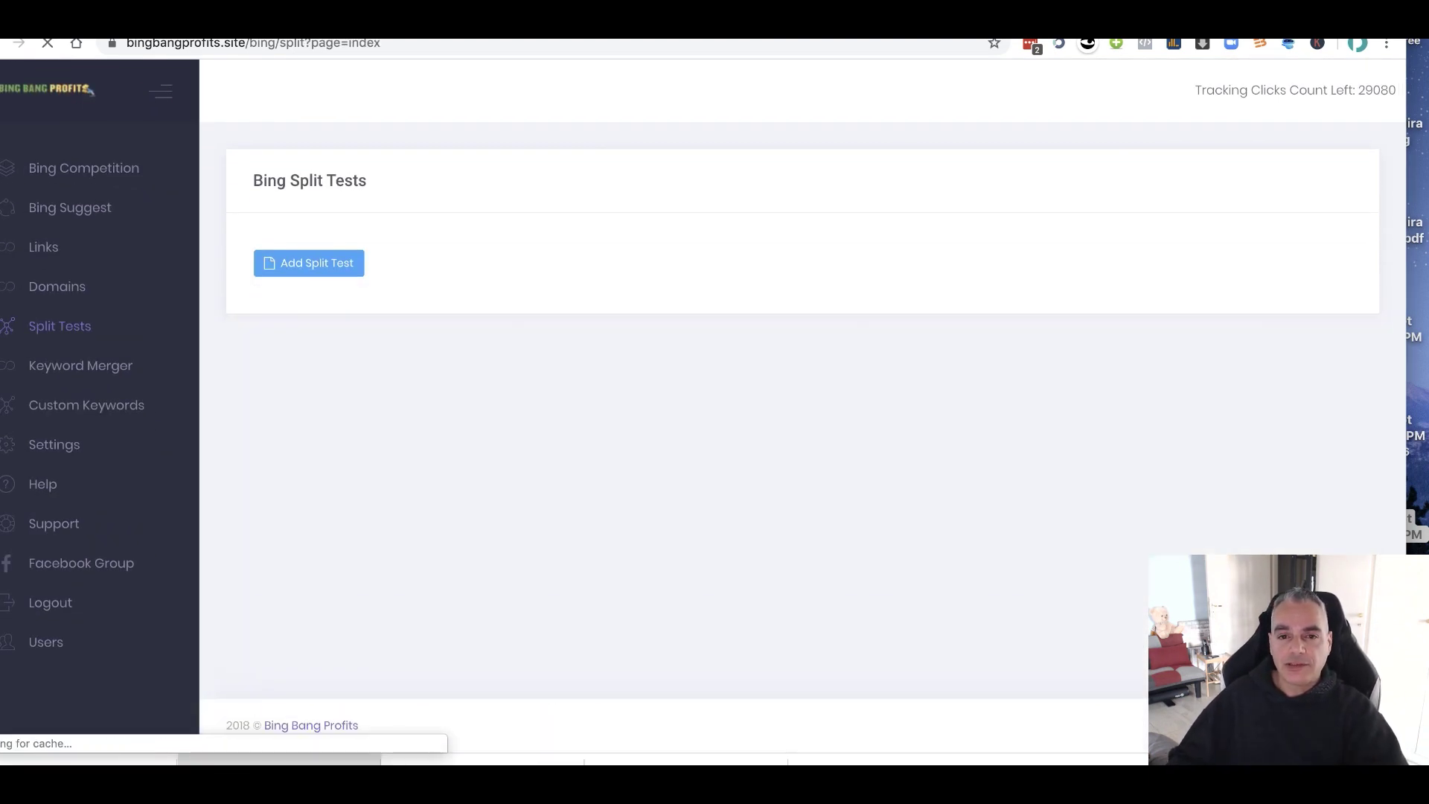